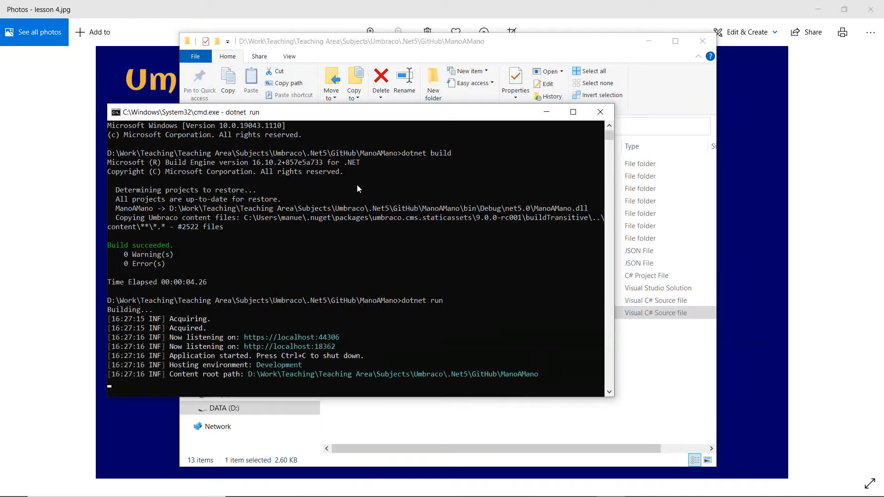
{"action": "left_click_drag", "start_coordinate": [349, 336], "coordinate": [242, 338]}
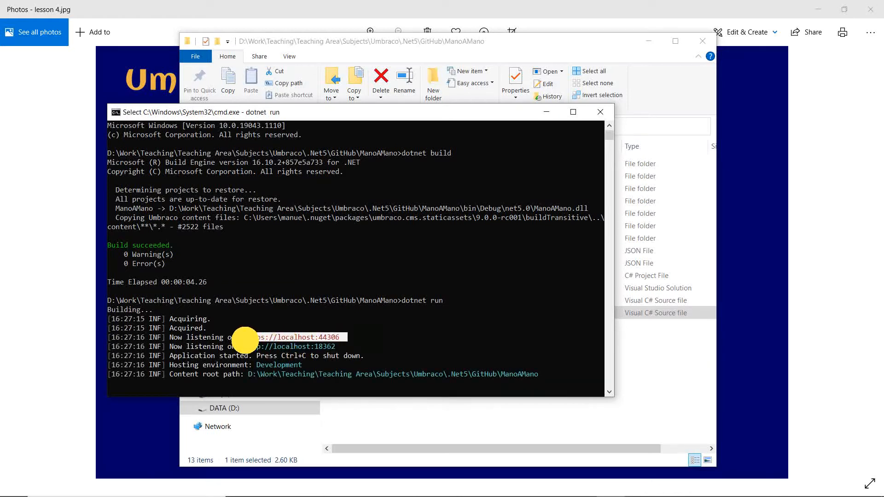
{"action": "key", "text": "ctrl+c"}
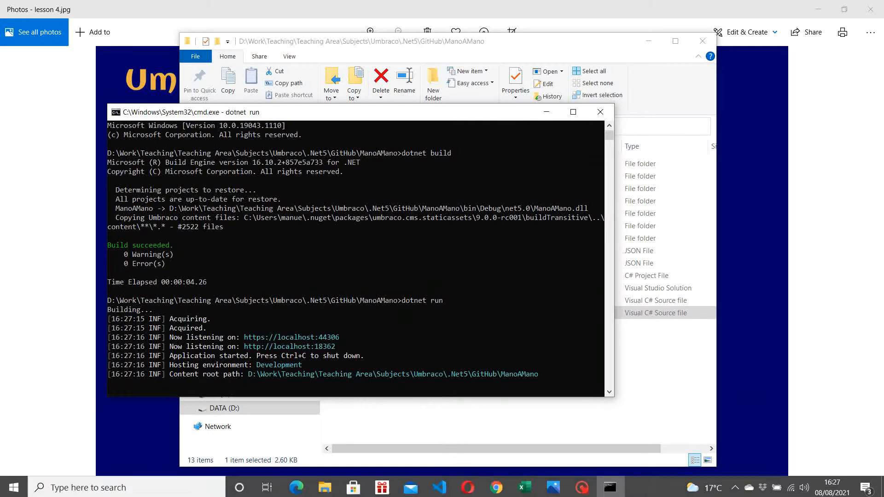
{"action": "left_click", "coordinate": [496, 486]}
{"action": "key", "text": "ctrl+v"}
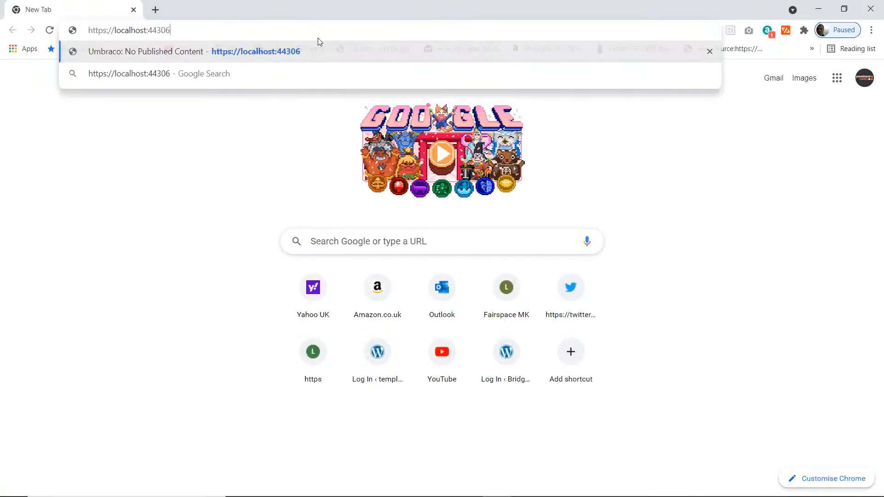
{"action": "key", "text": "Return"}
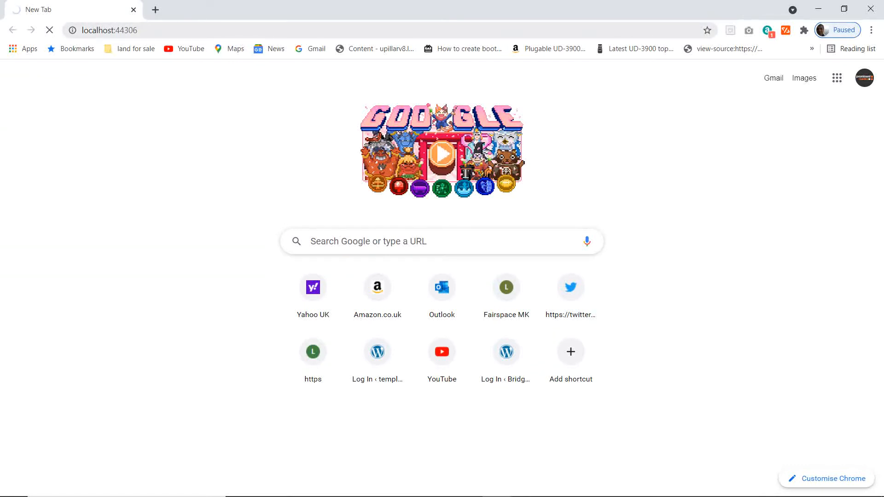
{"action": "left_click", "coordinate": [221, 28]}
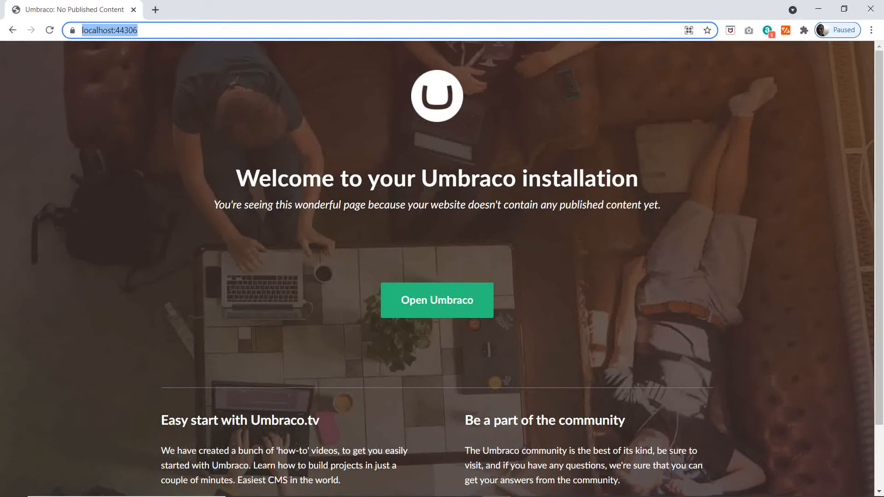
{"action": "left_click", "coordinate": [217, 31]}
{"action": "type", "text": "//"}
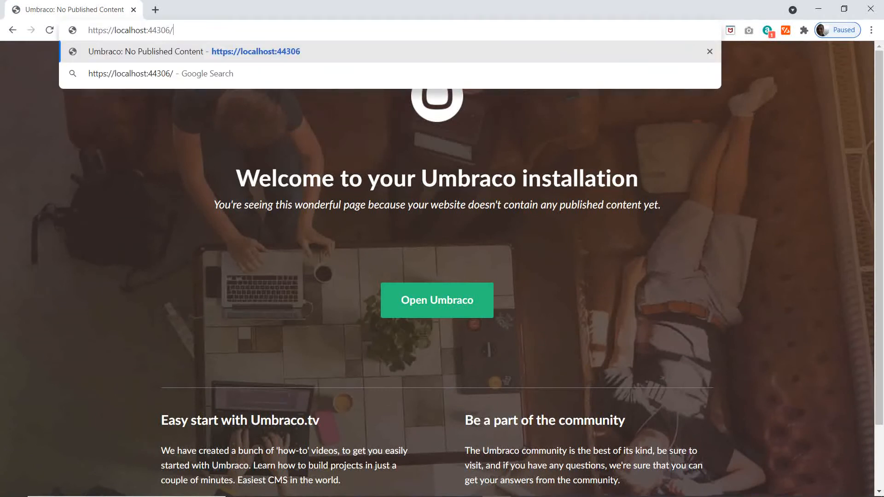
{"action": "type", "text": "umbraco"}
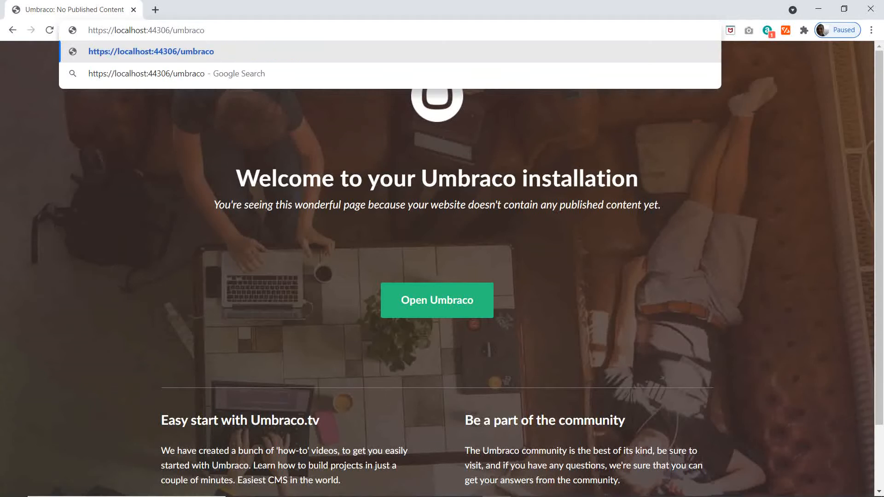
{"action": "key", "text": "Return"}
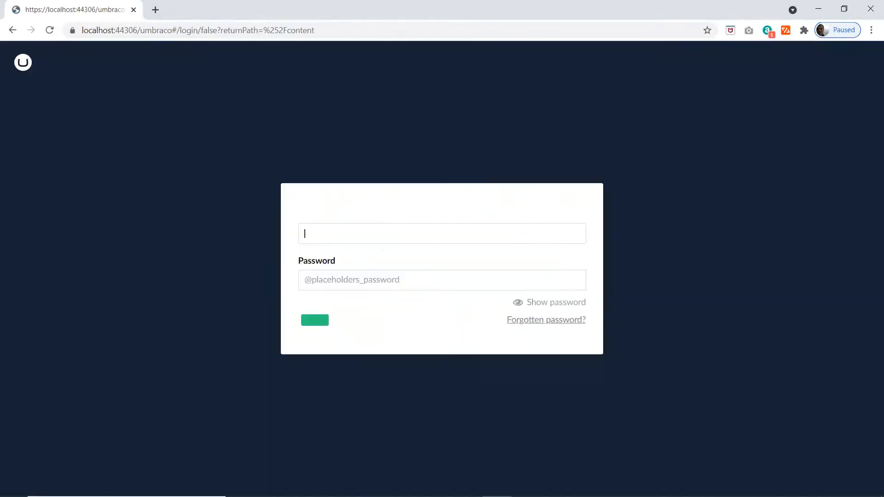
Step: Enter the account's e-mail address in the Umbraco login form
{"action": "left_click", "coordinate": [341, 241]}
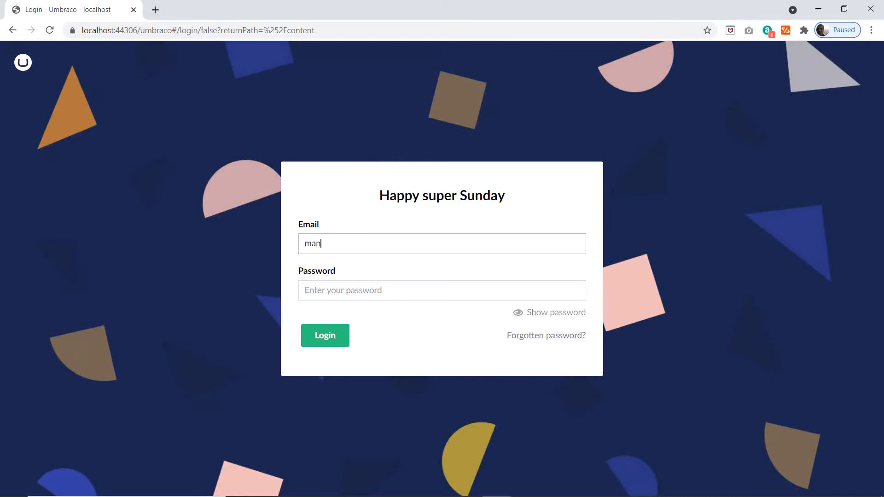
{"action": "key", "text": "Tab"}
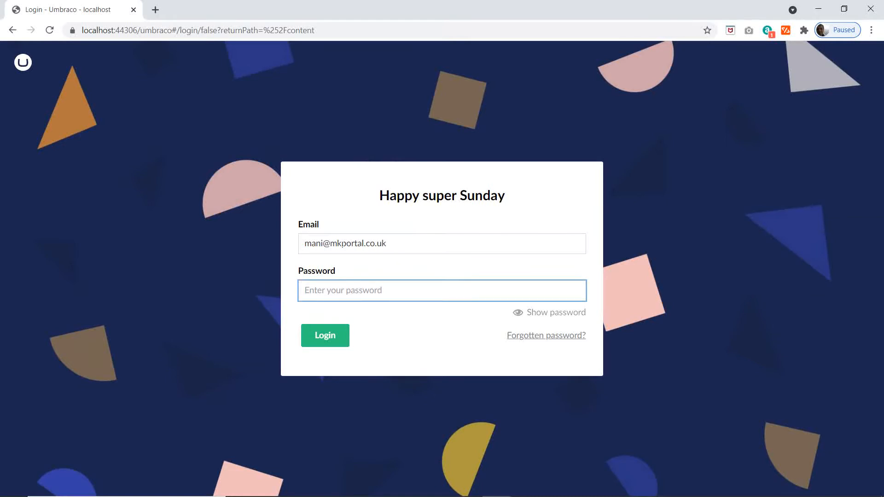
Step: Enter the account password, log in, and let the browser save the login credentials
{"action": "type", "text": "•••••••"}
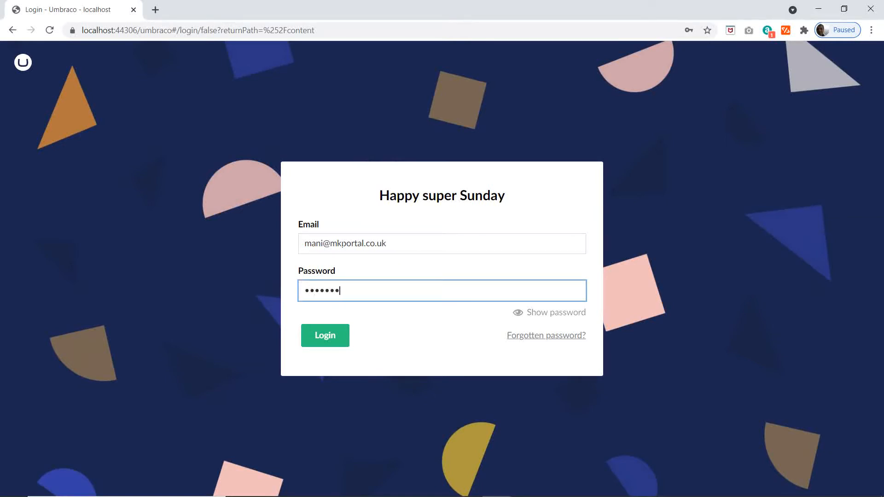
{"action": "type", "text": "•••"}
{"action": "key", "text": "Return"}
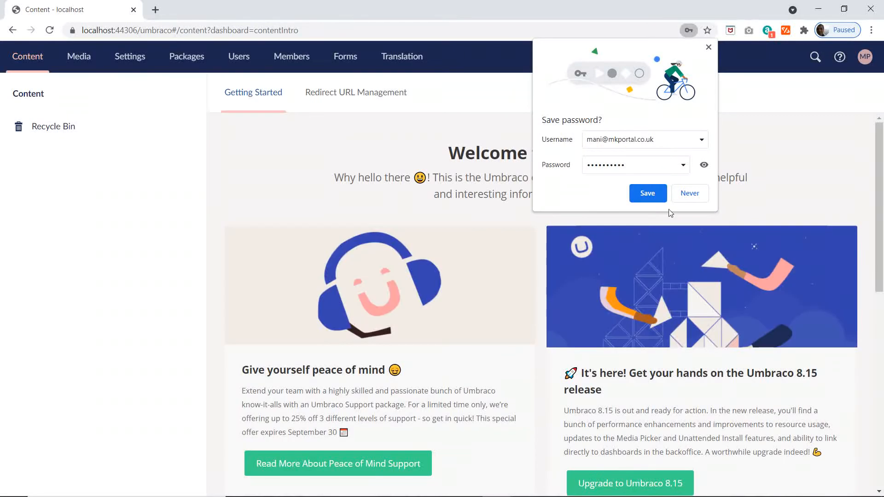
{"action": "left_click", "coordinate": [647, 194]}
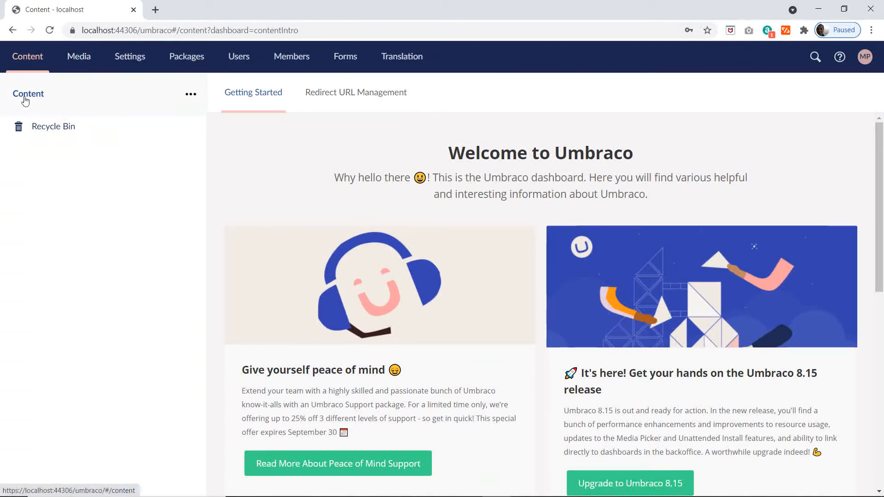
Step: Open Umbraco's Settings section and check the Theme entry on the DataTypes sheet of Document-and-Data-Types.xlsx in Excel
{"action": "left_click", "coordinate": [129, 64]}
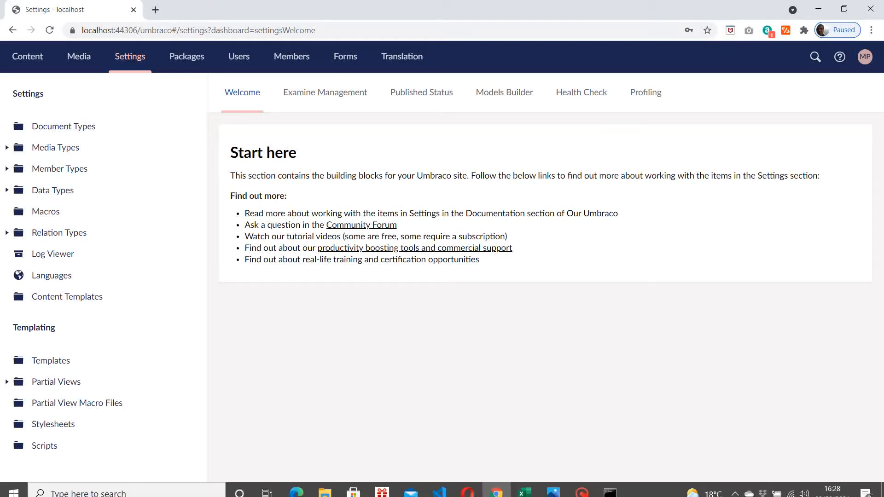
{"action": "left_click", "coordinate": [521, 485]}
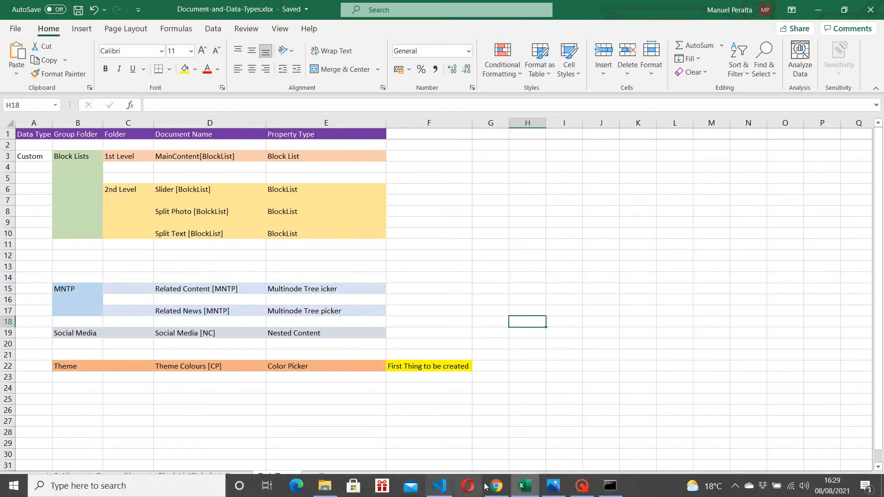
{"action": "left_click", "coordinate": [496, 486]}
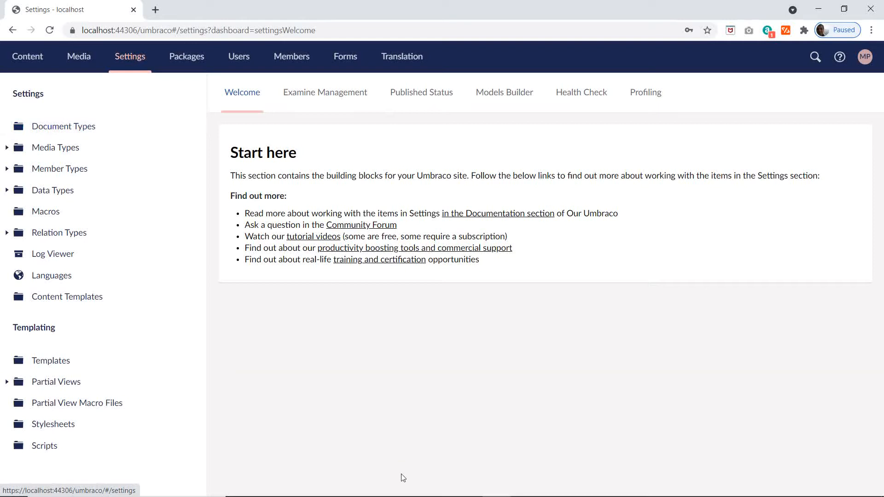
{"action": "mouse_move", "coordinate": [472, 492]}
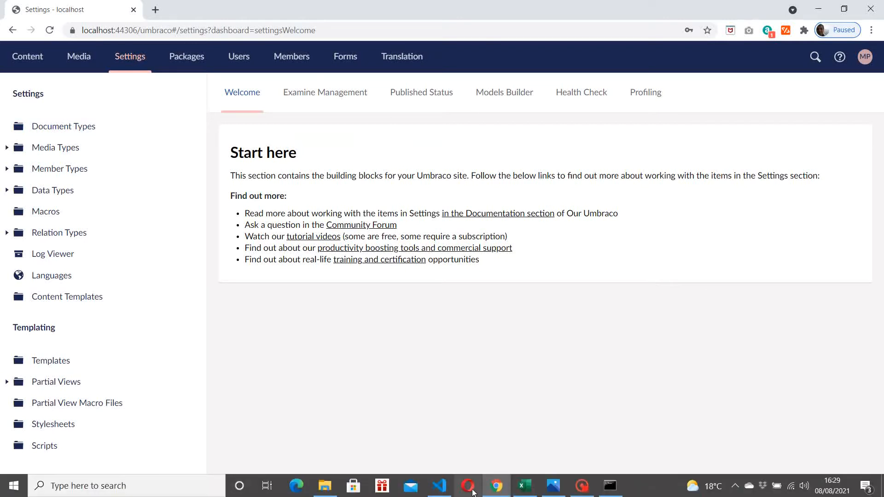
{"action": "left_click", "coordinate": [526, 486]}
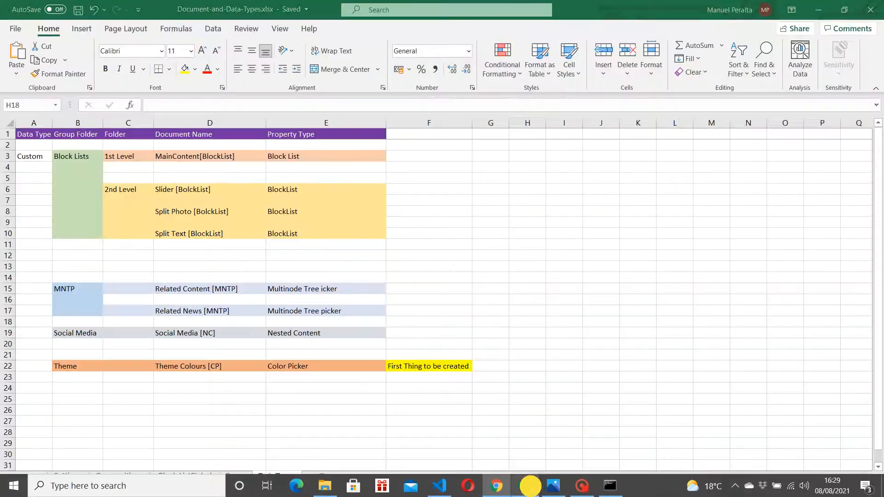
{"action": "left_click", "coordinate": [75, 365]}
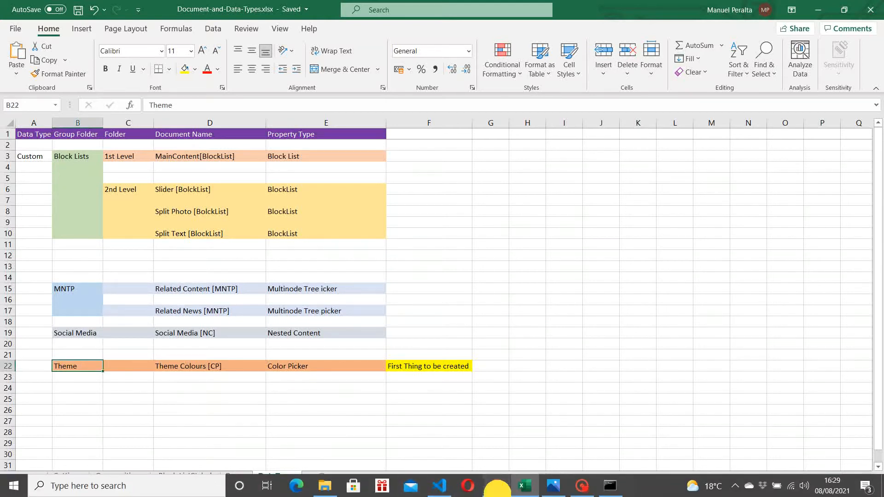
Step: Return to Umbraco in Chrome and create a folder named Custom under Data Types
{"action": "left_click", "coordinate": [496, 488]}
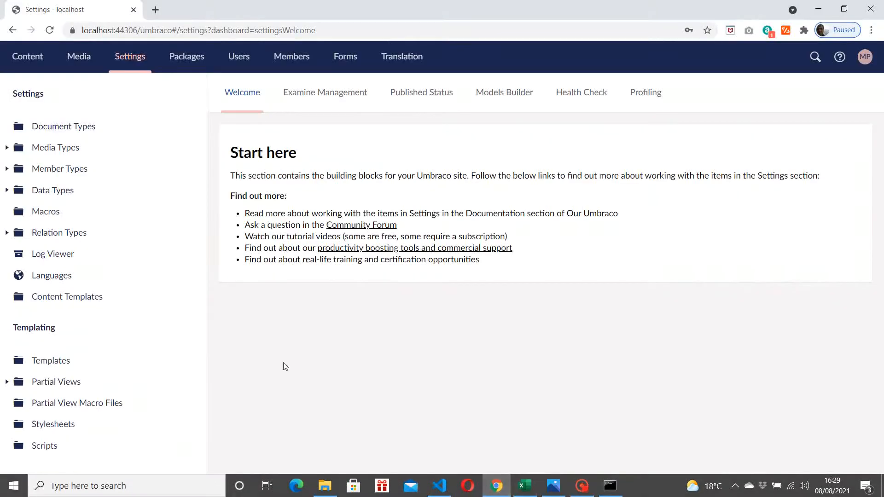
{"action": "left_click", "coordinate": [9, 190]}
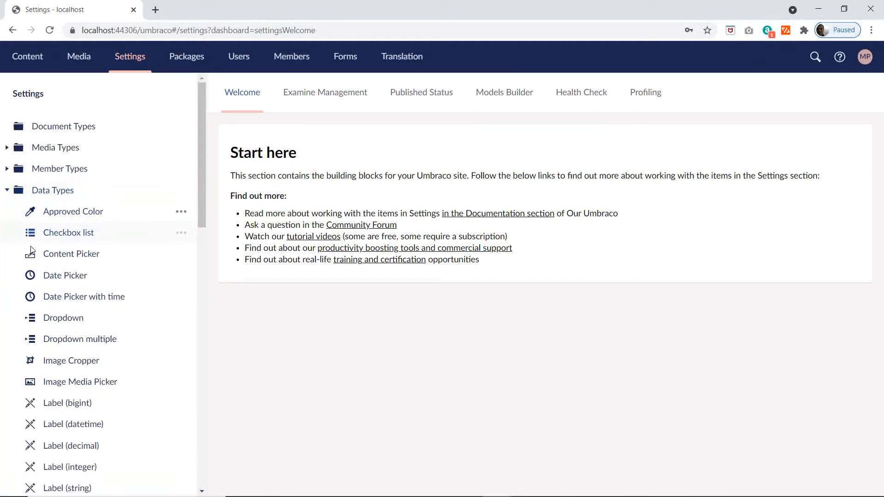
{"action": "scroll", "coordinate": [108, 302], "scroll_direction": "down", "scroll_amount": 14}
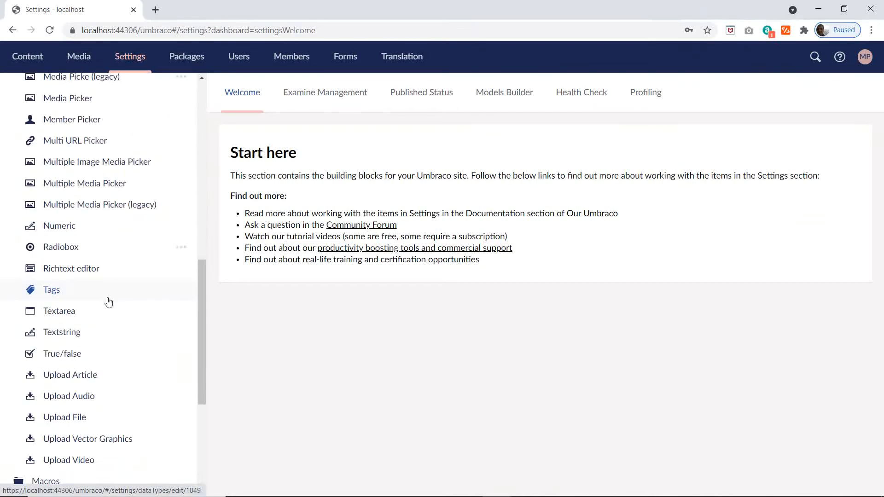
{"action": "scroll", "coordinate": [109, 313], "scroll_direction": "up", "scroll_amount": 5}
{"action": "scroll", "coordinate": [109, 312], "scroll_direction": "up", "scroll_amount": 8}
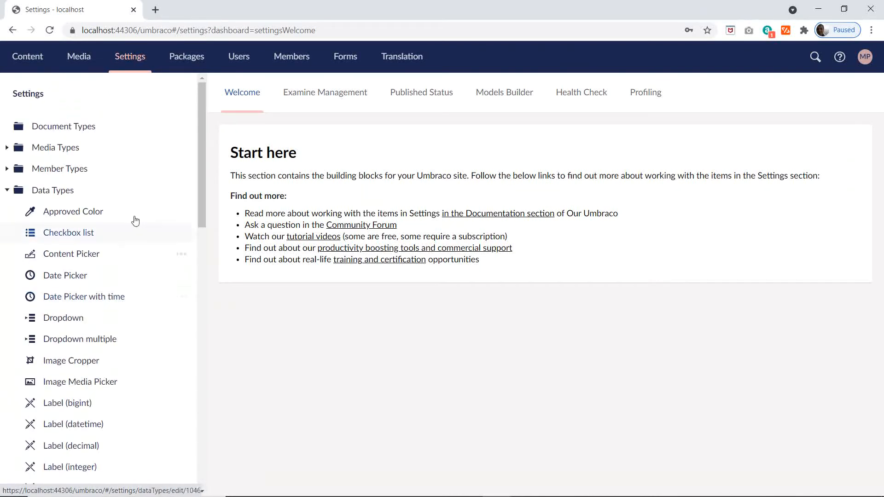
{"action": "left_click", "coordinate": [178, 191]}
{"action": "left_click", "coordinate": [278, 185]}
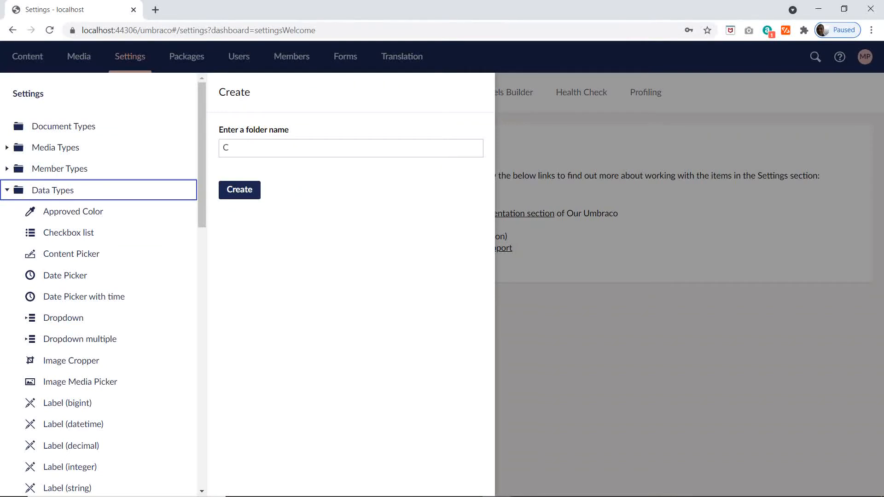
{"action": "type", "text": "Custom"}
{"action": "key", "text": "Return"}
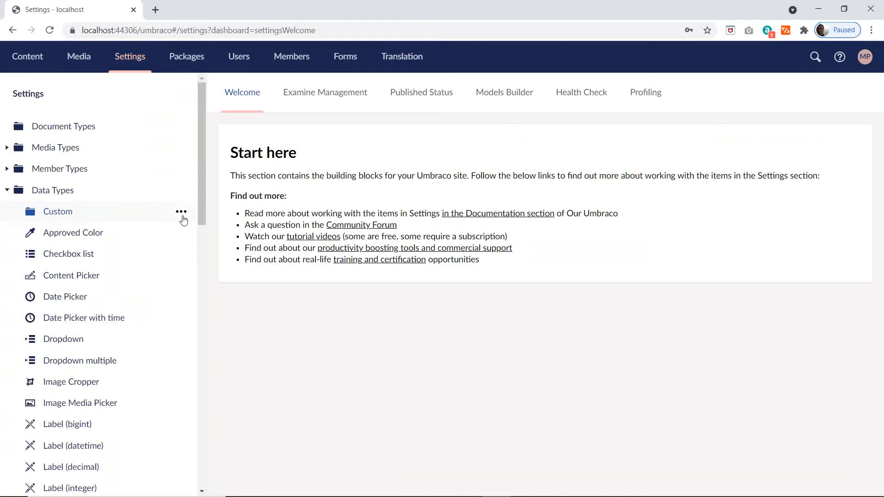
Step: Create a subfolder named Theme inside the Custom data types folder
{"action": "left_click", "coordinate": [186, 214]}
{"action": "left_click", "coordinate": [273, 186]}
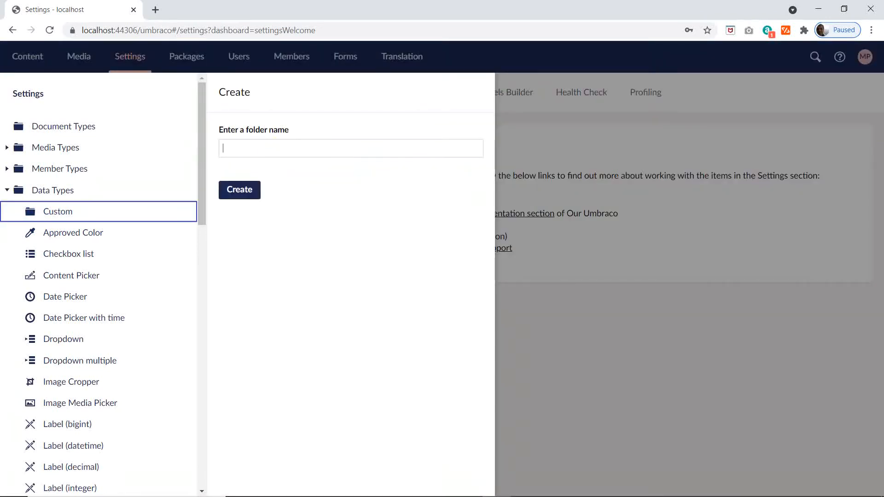
{"action": "type", "text": "Theme"}
{"action": "left_click", "coordinate": [240, 189]}
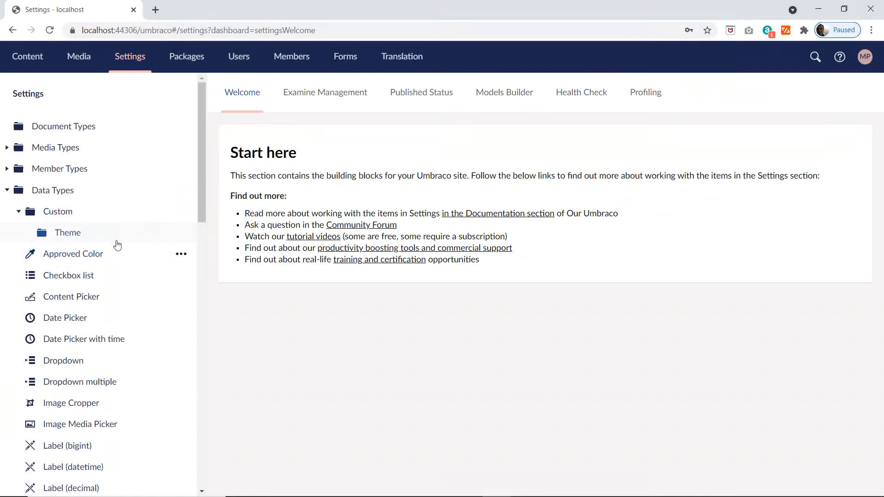
Step: Create a data type in the Theme folder named "Theme Colours [CP]" with Color Picker as its property editor
{"action": "left_click", "coordinate": [180, 236]}
{"action": "left_click", "coordinate": [299, 163]}
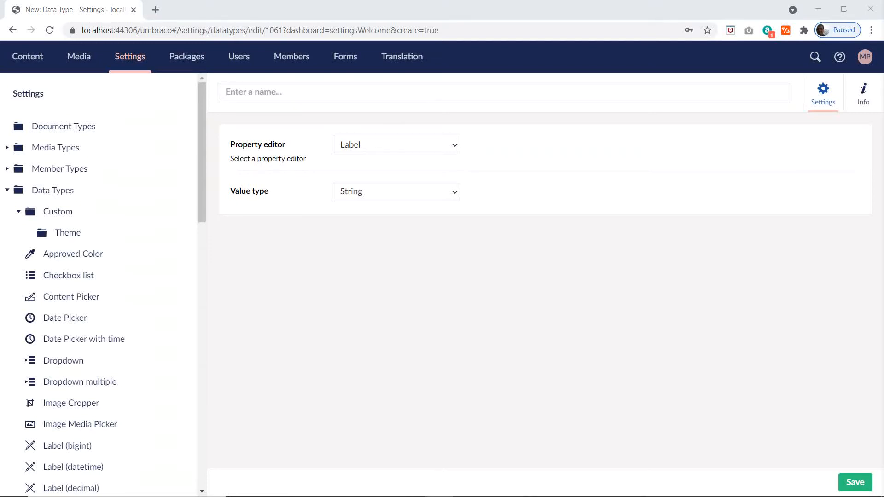
{"action": "type", "text": "Theme Colours [CP]"}
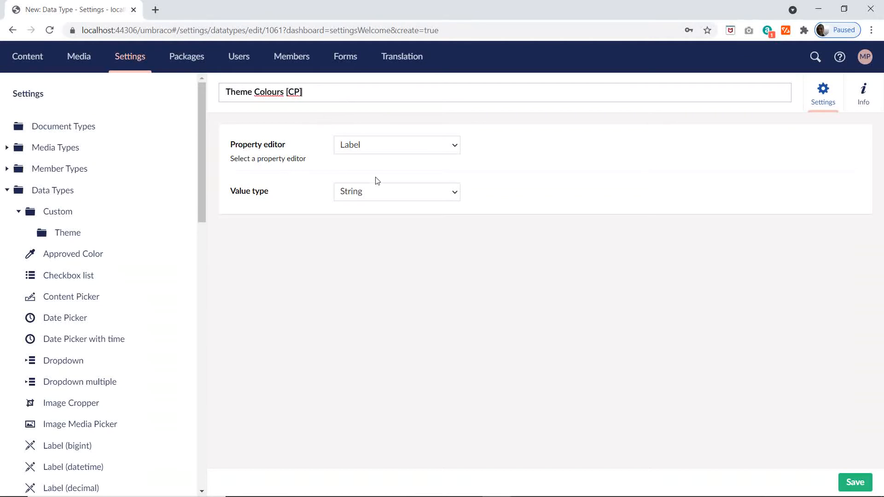
{"action": "left_click", "coordinate": [437, 149]}
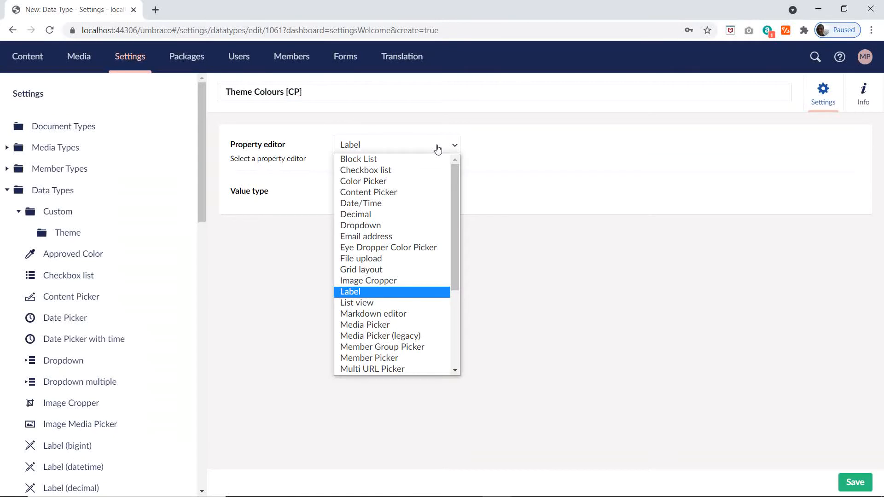
{"action": "left_click", "coordinate": [374, 181]}
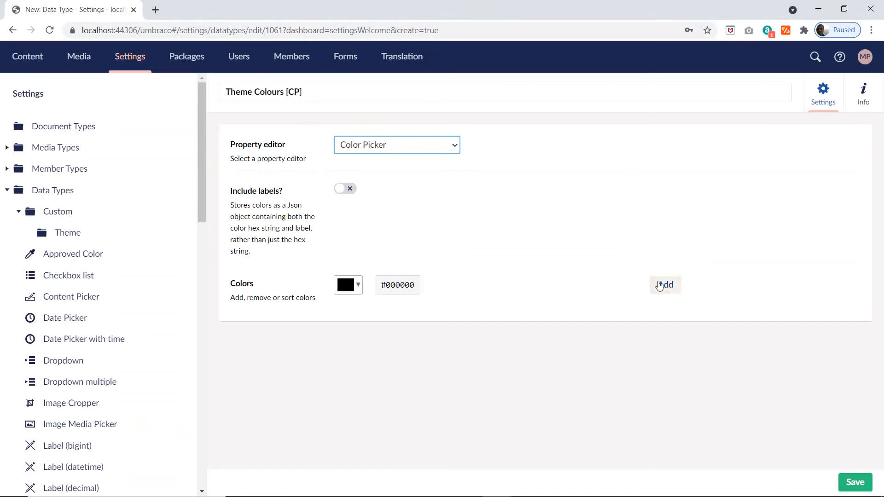
Step: Add black #000000 and dark blue #16537e to the color list of the Theme Colours [CP] data type
{"action": "left_click", "coordinate": [659, 285]}
{"action": "left_click", "coordinate": [358, 289]}
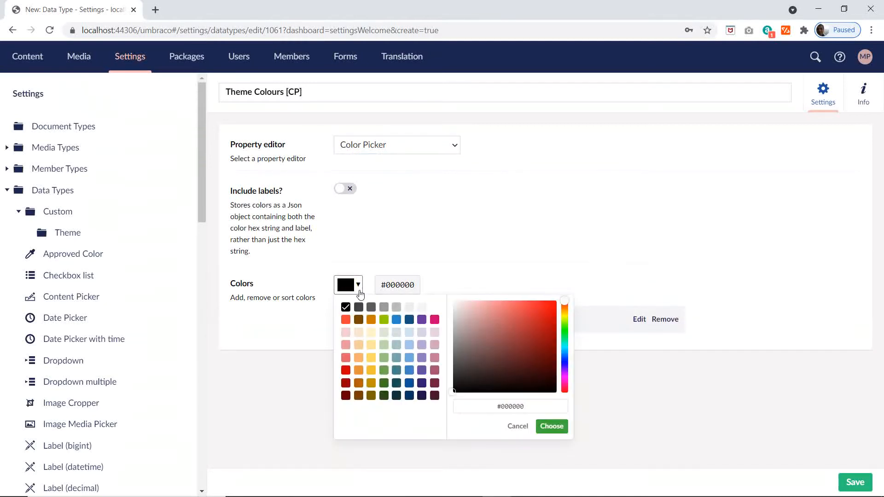
{"action": "left_click", "coordinate": [409, 320]}
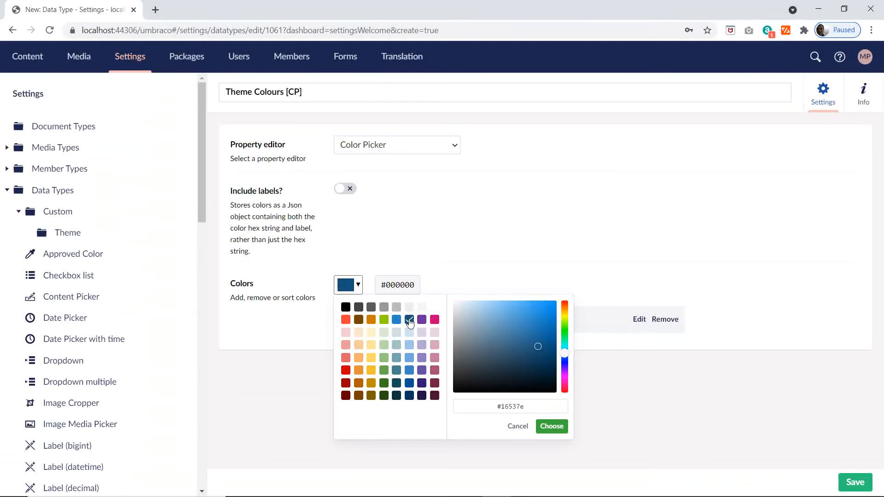
{"action": "left_click", "coordinate": [551, 427]}
{"action": "left_click", "coordinate": [664, 289]}
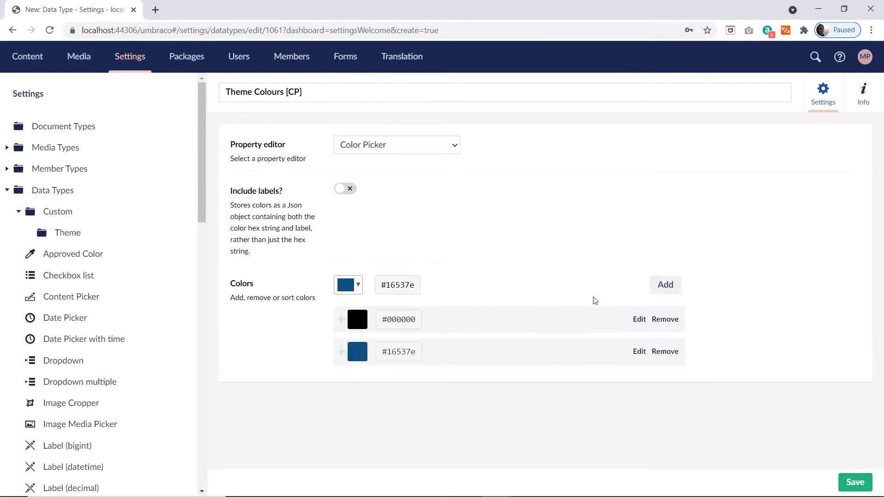
Step: Add light blues #cfe2f3 and #9fc5e8 to the color list of the Theme Colours [CP] data type
{"action": "left_click", "coordinate": [354, 289]}
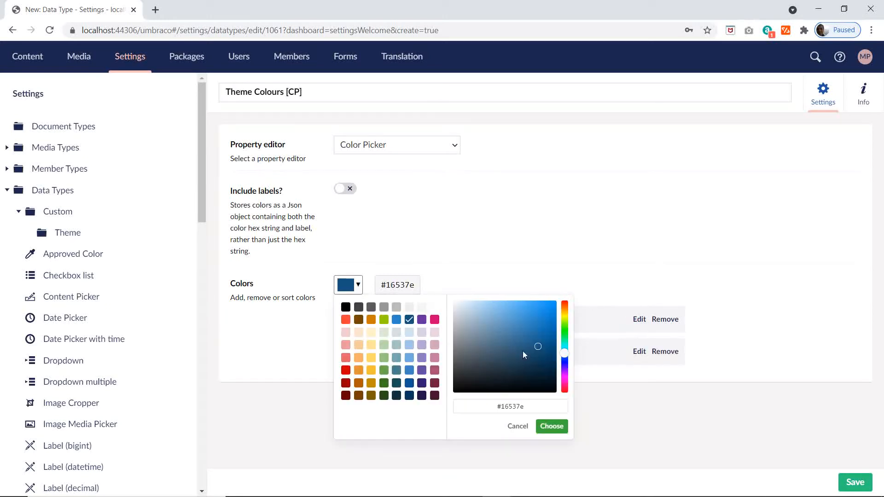
{"action": "left_click", "coordinate": [410, 332]}
{"action": "left_click", "coordinate": [550, 426]}
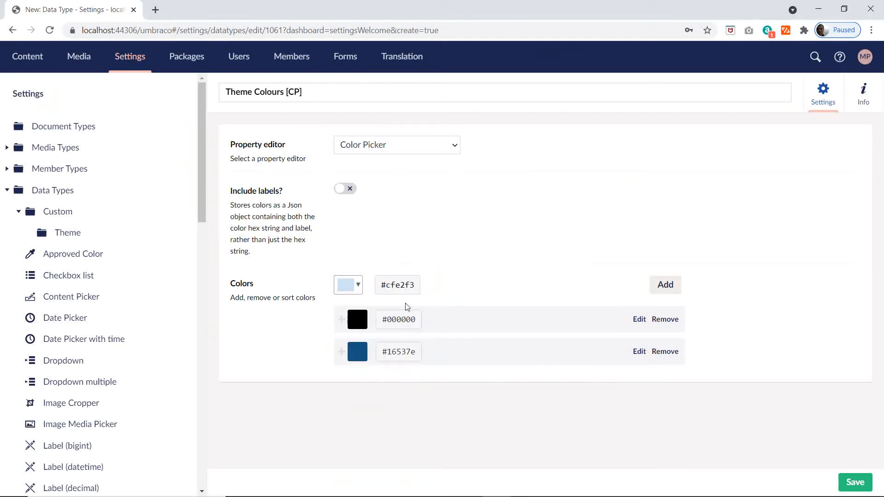
{"action": "left_click", "coordinate": [666, 286]}
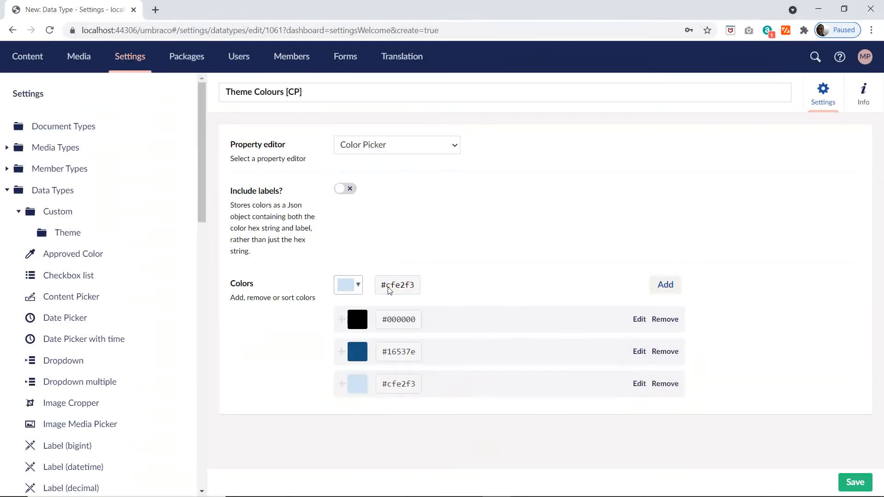
{"action": "left_click", "coordinate": [361, 287]}
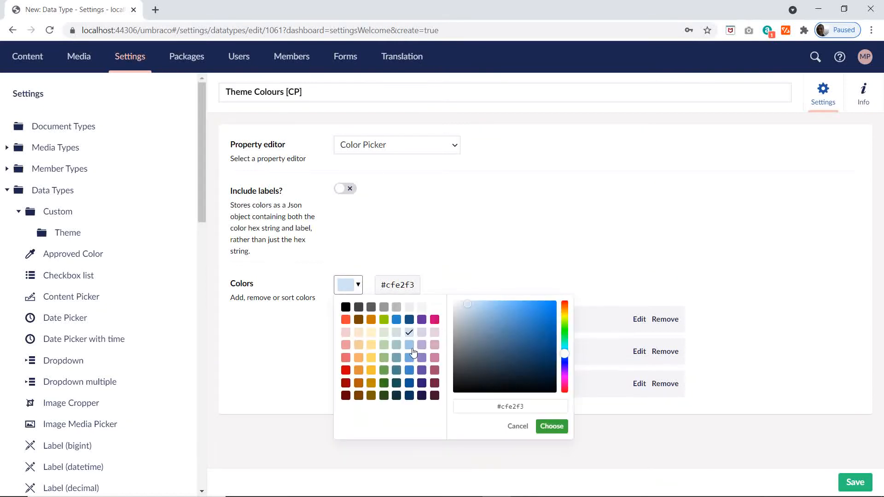
{"action": "left_click", "coordinate": [410, 347]}
{"action": "left_click", "coordinate": [550, 426]}
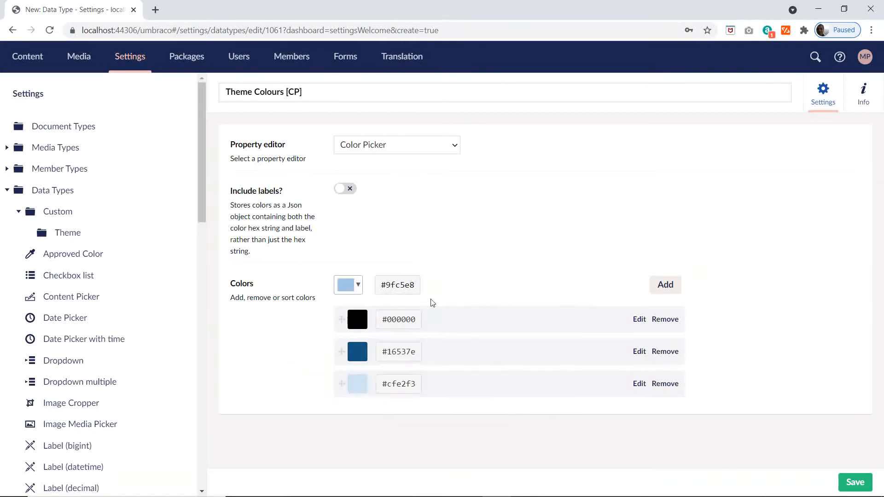
{"action": "left_click", "coordinate": [670, 285]}
Step: Add medium blues #6fa8dc and #3d85c6 to the Theme Colours [CP] color list
{"action": "left_click", "coordinate": [353, 286]}
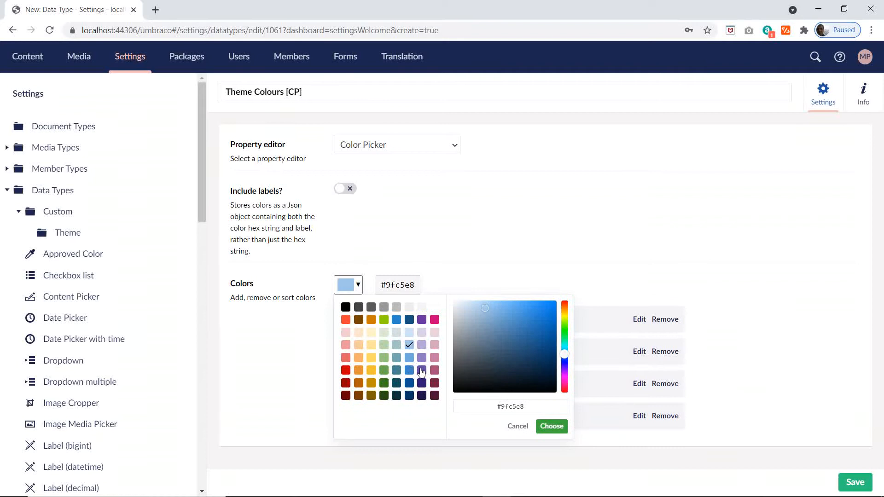
{"action": "left_click", "coordinate": [409, 358]}
{"action": "left_click", "coordinate": [551, 426]}
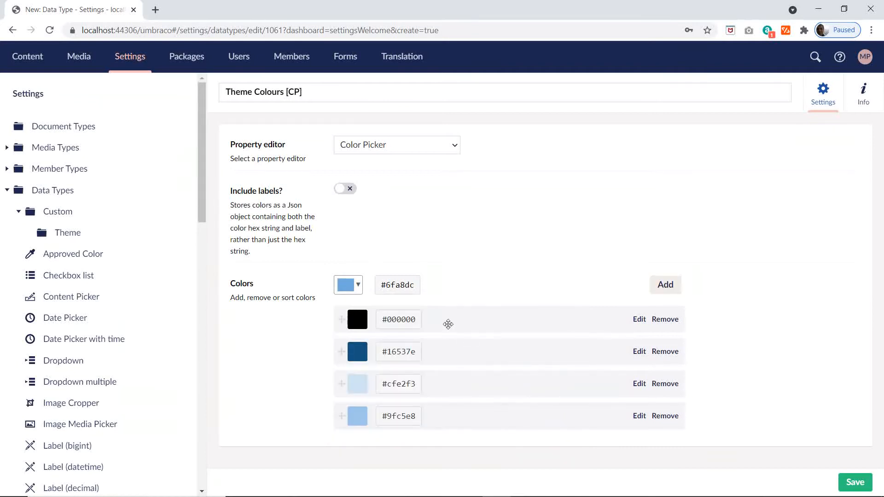
{"action": "left_click", "coordinate": [665, 285]}
{"action": "left_click", "coordinate": [350, 284]}
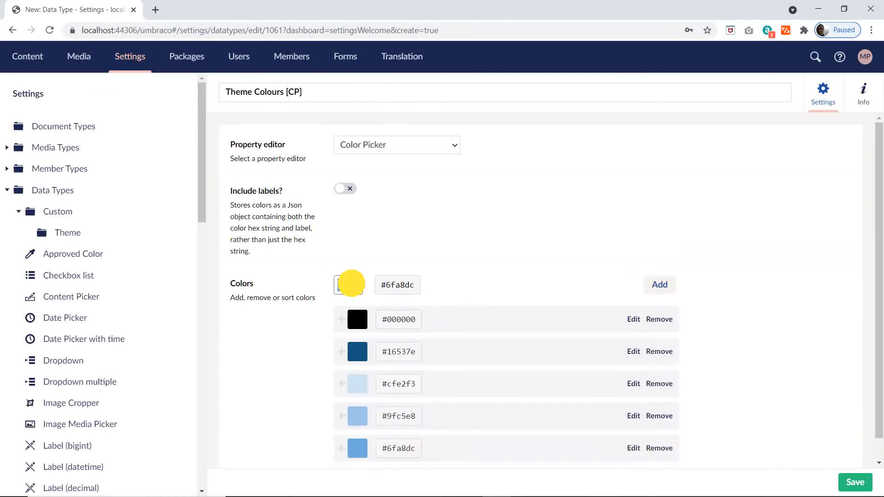
{"action": "left_click", "coordinate": [409, 370]}
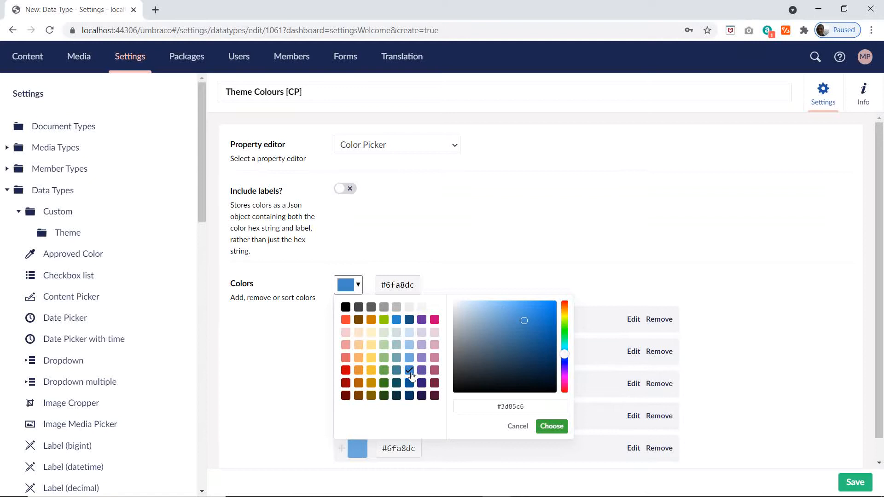
{"action": "left_click", "coordinate": [546, 427]}
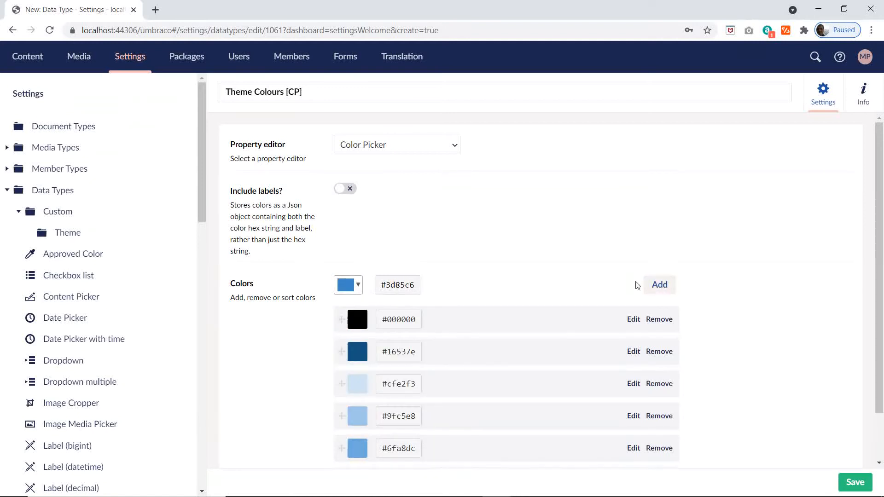
Step: Add dark blues #0b5394 and #073763 to the Theme Colours [CP] color list
{"action": "left_click", "coordinate": [348, 285]}
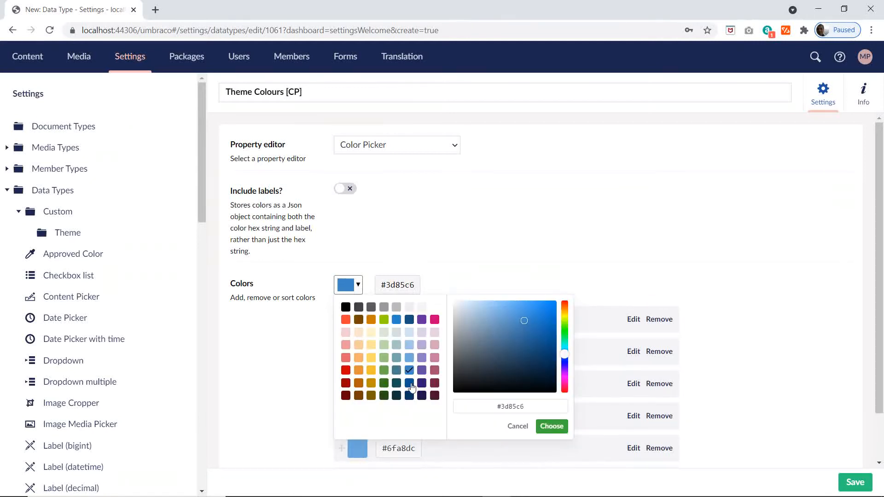
{"action": "left_click", "coordinate": [409, 383]}
{"action": "left_click", "coordinate": [555, 427]}
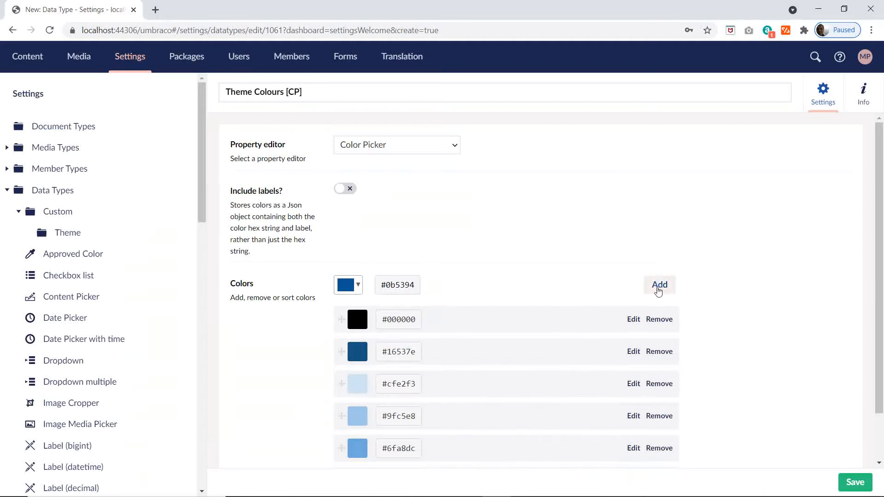
{"action": "scroll", "coordinate": [739, 290], "scroll_direction": "down", "scroll_amount": 2}
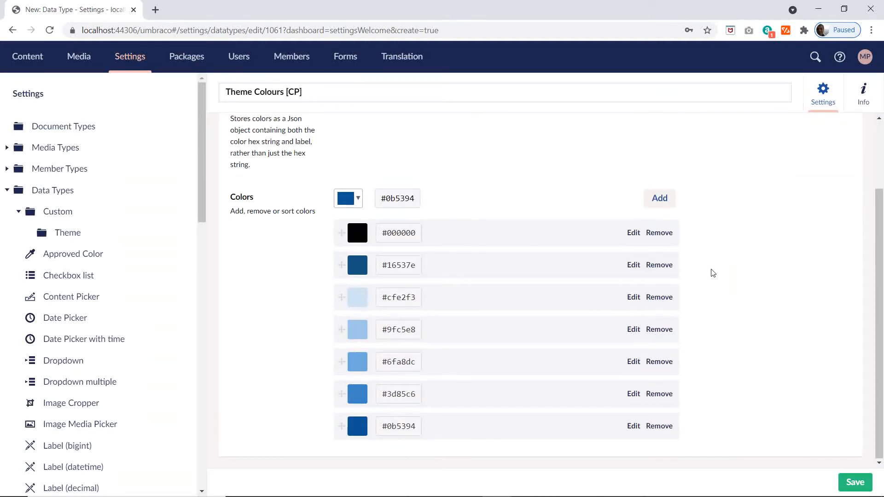
{"action": "left_click", "coordinate": [352, 200]}
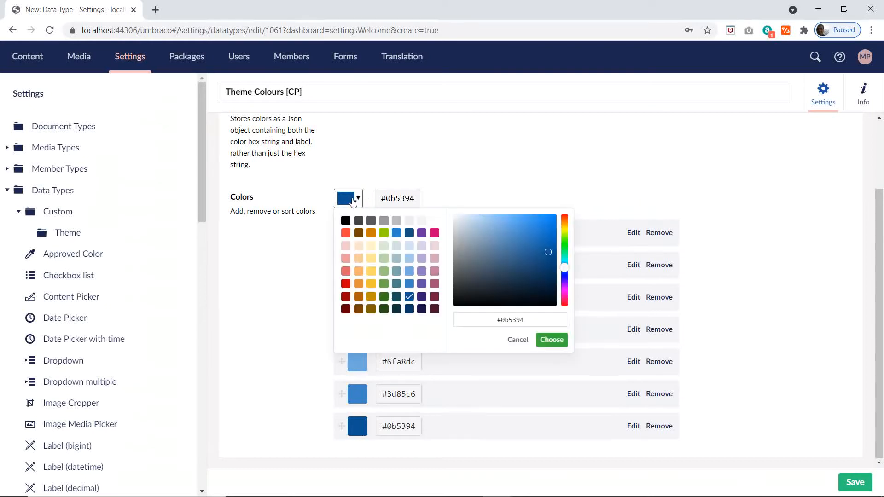
{"action": "left_click", "coordinate": [409, 309]}
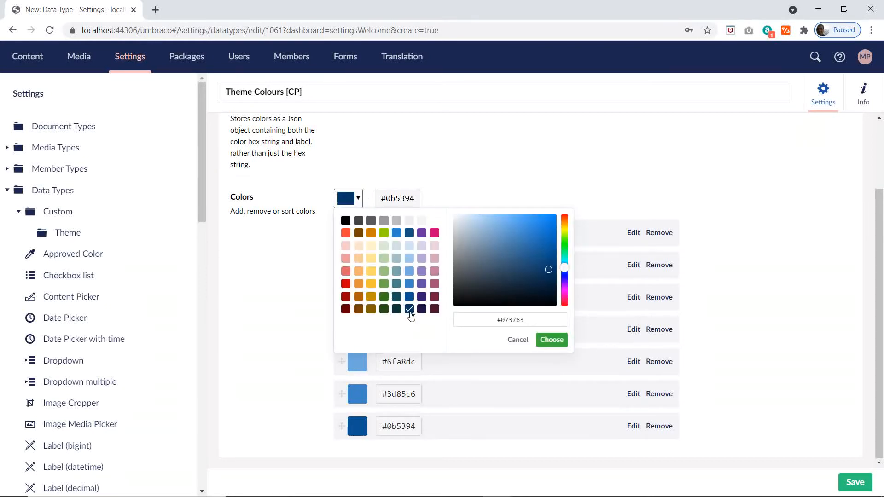
{"action": "left_click", "coordinate": [551, 340]}
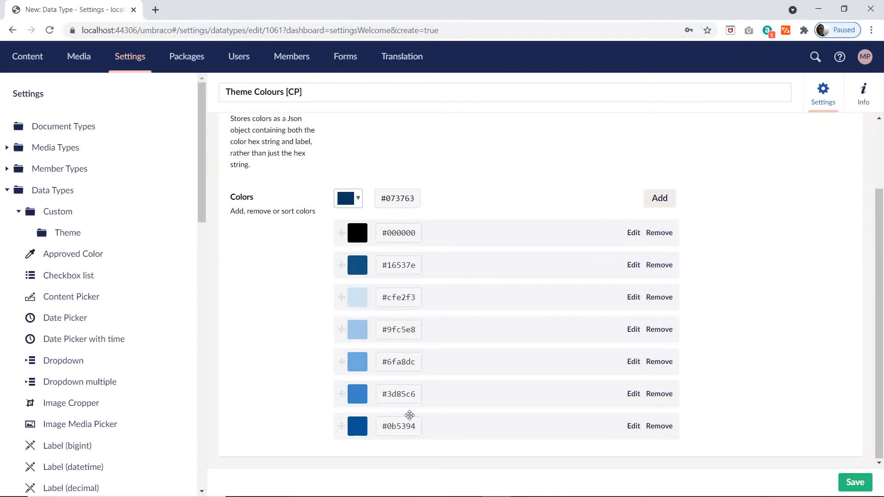
{"action": "left_click", "coordinate": [658, 198]}
Step: Save the Theme Colours [CP] data type and review its color list
{"action": "scroll", "coordinate": [699, 237], "scroll_direction": "down", "scroll_amount": 1}
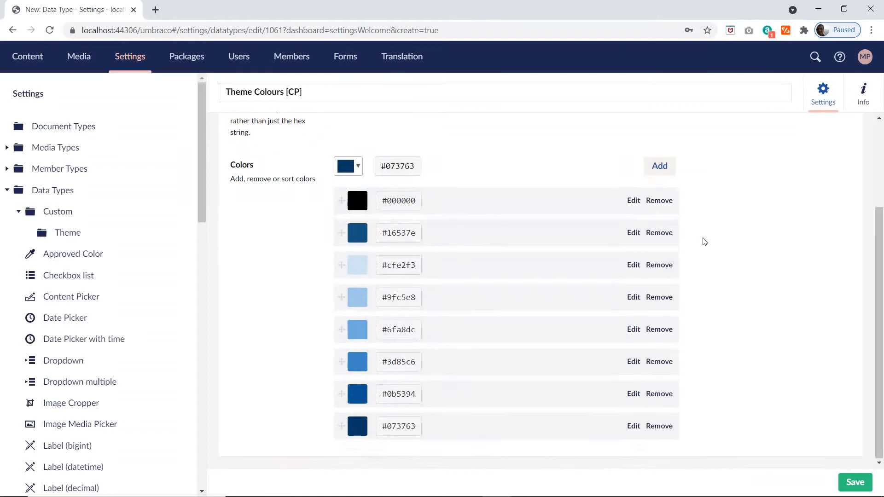
{"action": "left_click", "coordinate": [854, 483]}
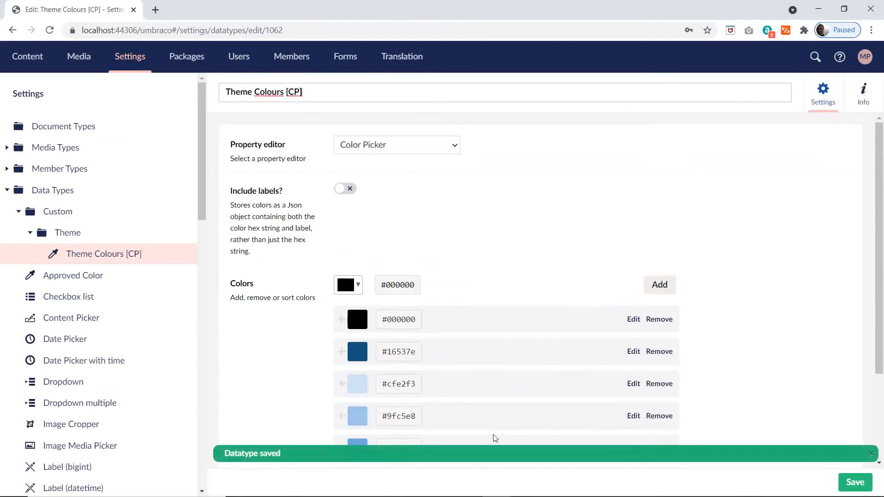
{"action": "scroll", "coordinate": [516, 301], "scroll_direction": "down", "scroll_amount": 3}
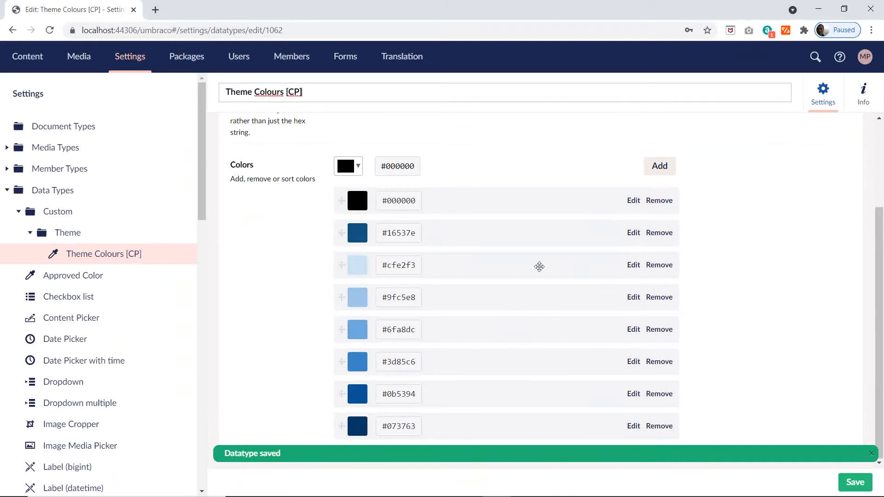
{"action": "scroll", "coordinate": [500, 258], "scroll_direction": "up", "scroll_amount": 3}
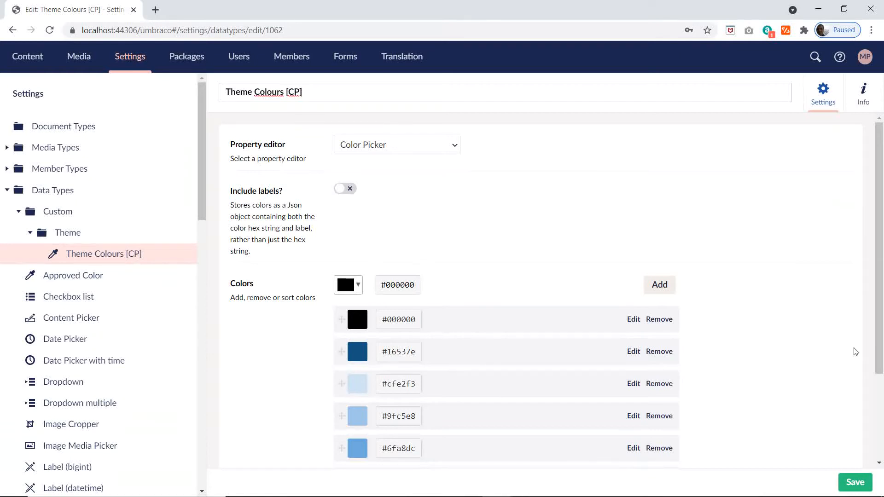
Step: Switch to the Document-and-Data-Types.xlsx workbook in Excel and copy the group folder name Settings from cell B3 of the Settings sheet
{"action": "left_click", "coordinate": [540, 485]}
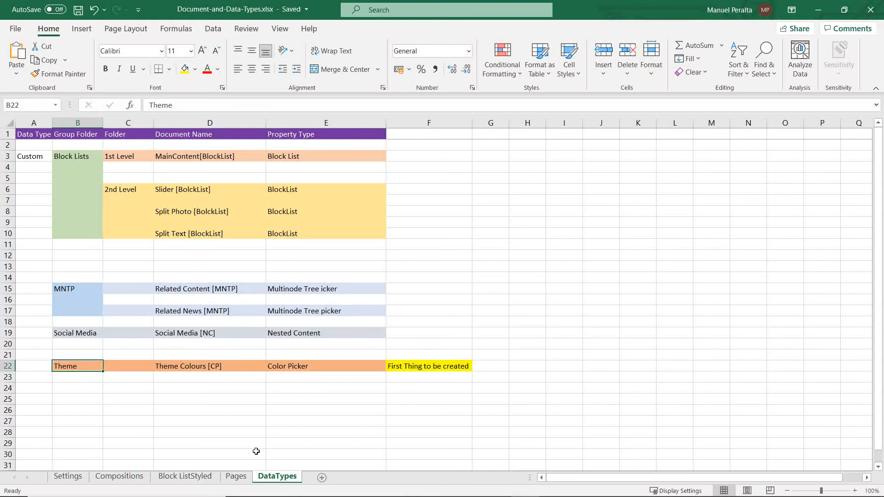
{"action": "left_click", "coordinate": [70, 478]}
{"action": "scroll", "coordinate": [407, 340], "scroll_direction": "up", "scroll_amount": 5}
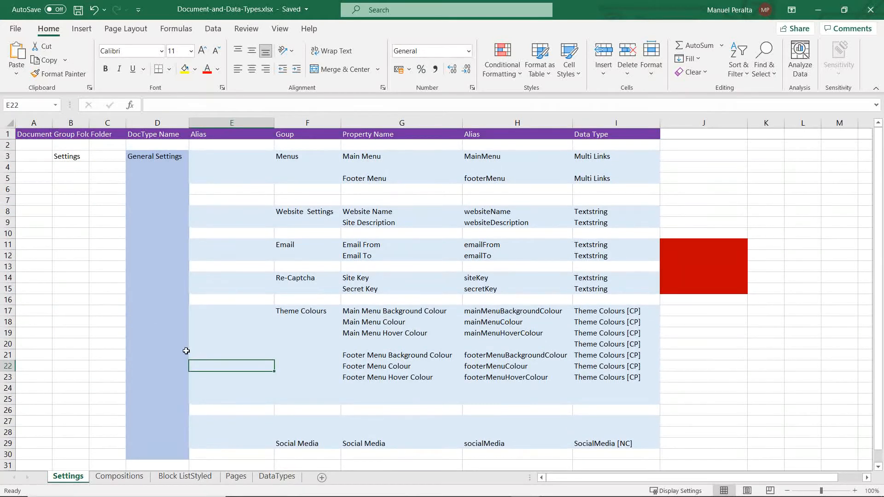
{"action": "left_click", "coordinate": [70, 161]}
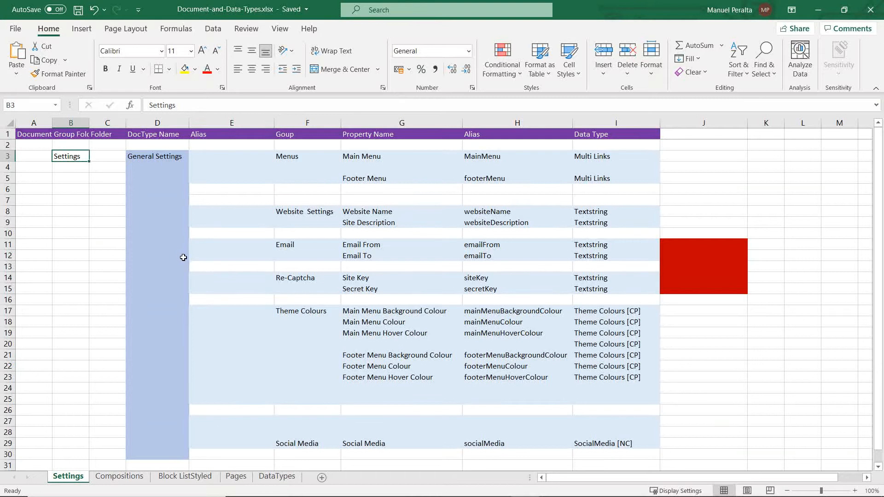
{"action": "key", "text": "ctrl+c"}
Step: Return to Umbraco in Chrome and create a folder named Settings under Document Types
{"action": "key", "text": "alt+Tab"}
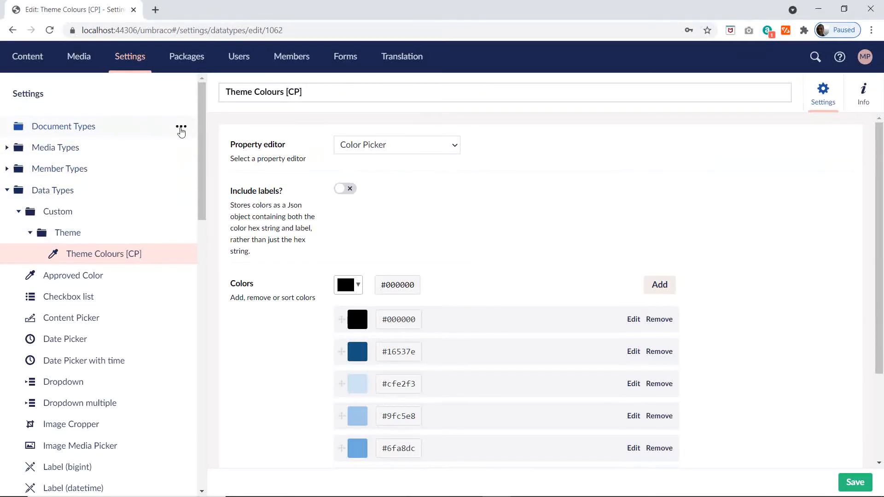
{"action": "left_click", "coordinate": [179, 128]}
{"action": "left_click", "coordinate": [267, 352]}
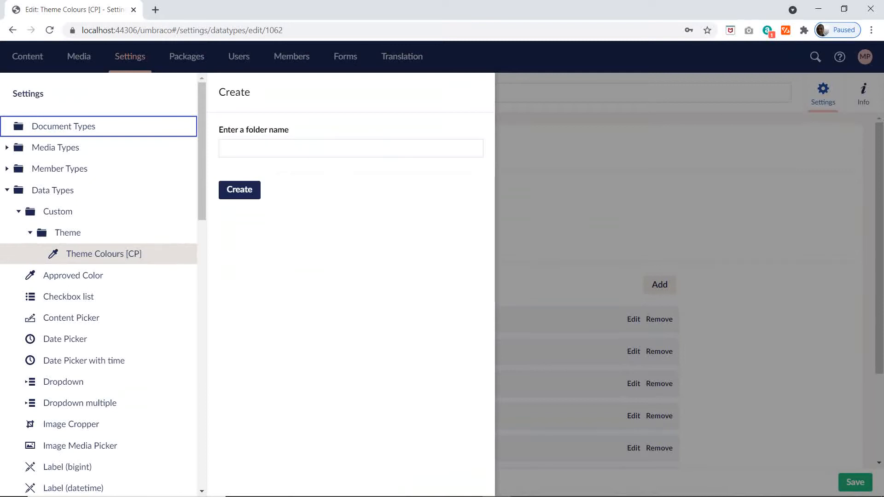
{"action": "key", "text": "ctrl+v"}
{"action": "left_click", "coordinate": [250, 185]}
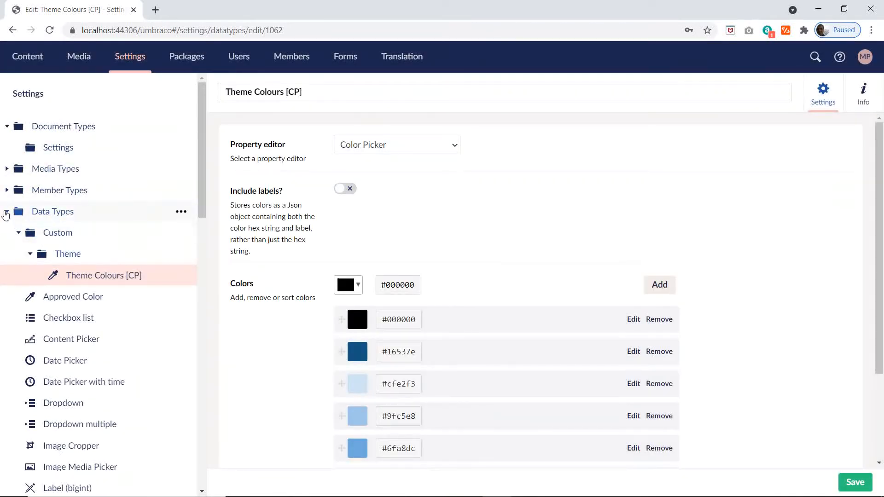
Step: Collapse the Data Types tree and start a new Document Type with Template inside the Settings folder
{"action": "left_click", "coordinate": [7, 211]}
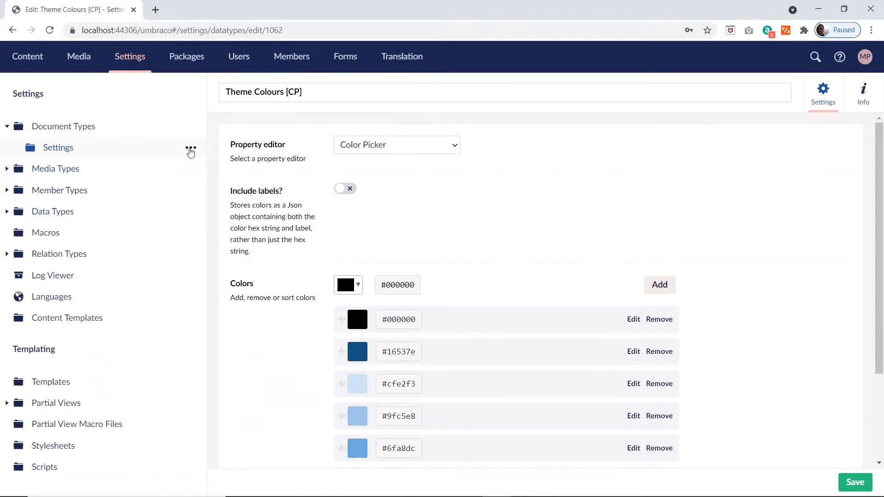
{"action": "left_click", "coordinate": [190, 149]}
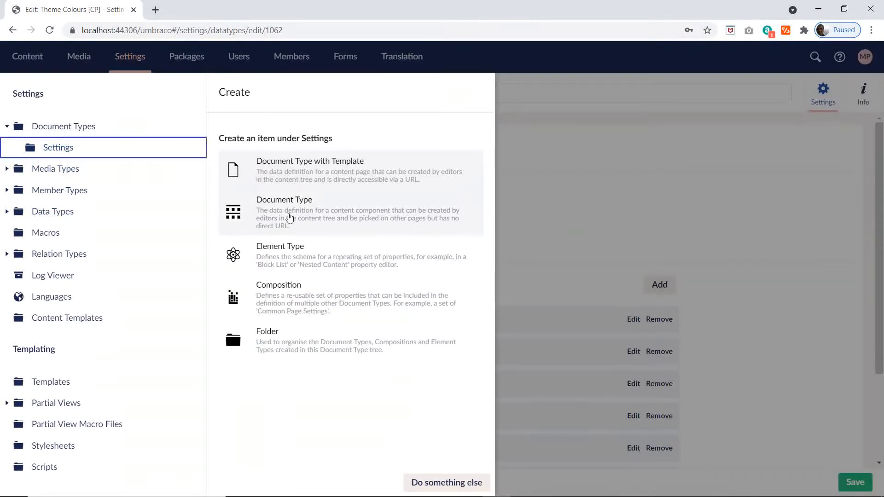
{"action": "left_click", "coordinate": [309, 173]}
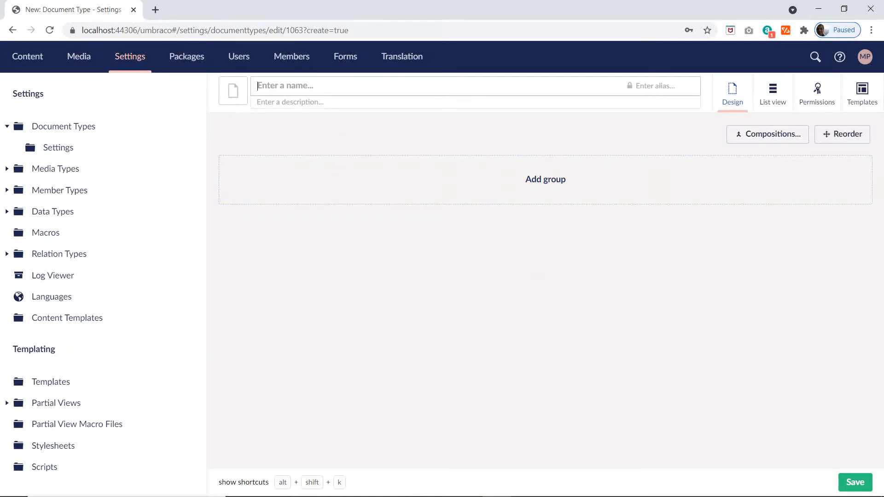
Step: Filter the icons by "se" and assign the black wrench icon to the new document type
{"action": "left_click", "coordinate": [233, 91]}
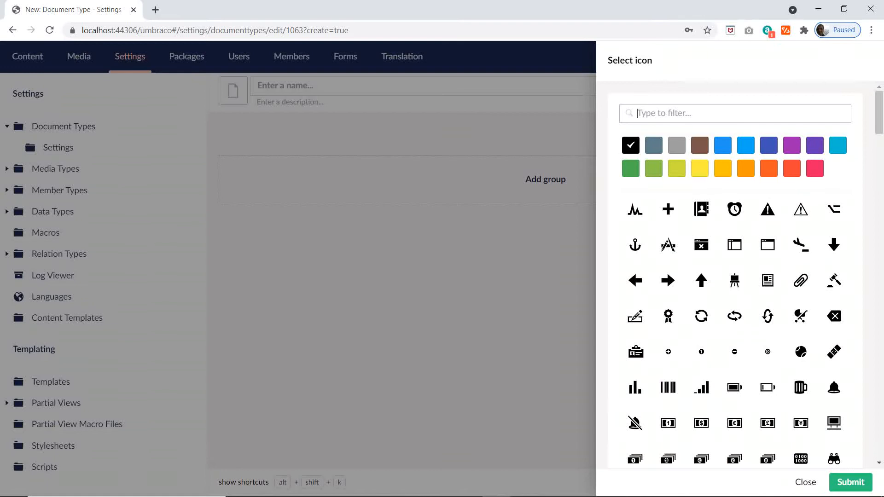
{"action": "type", "text": "se"}
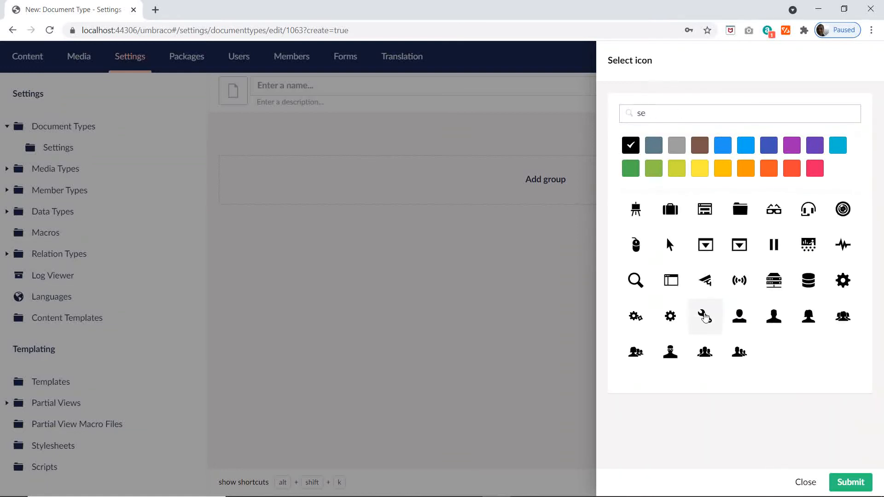
{"action": "left_click", "coordinate": [703, 315]}
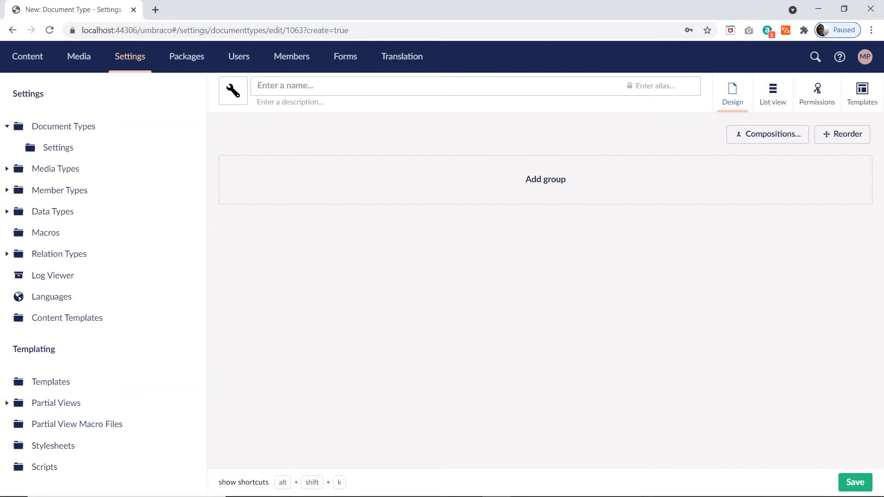
Step: Copy the document type name General Settings from cell D3 of the Excel Settings sheet and return to Umbraco in Chrome
{"action": "key", "text": "alt+Tab"}
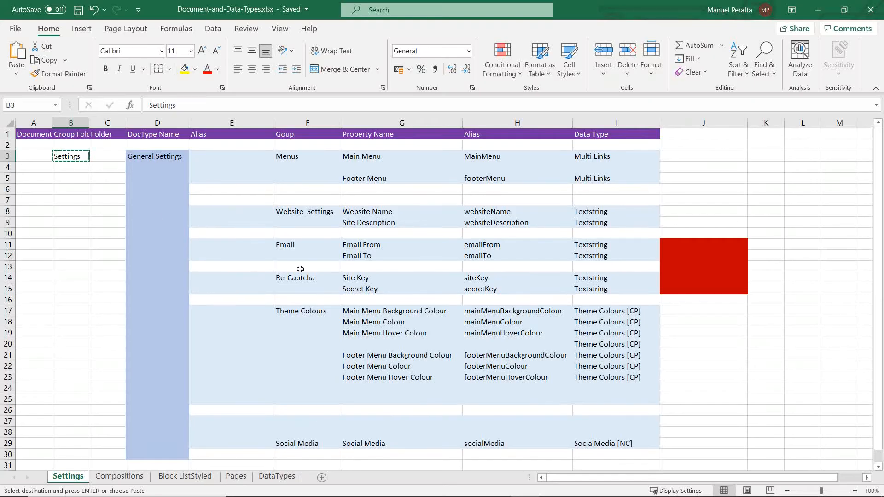
{"action": "left_click", "coordinate": [155, 155]}
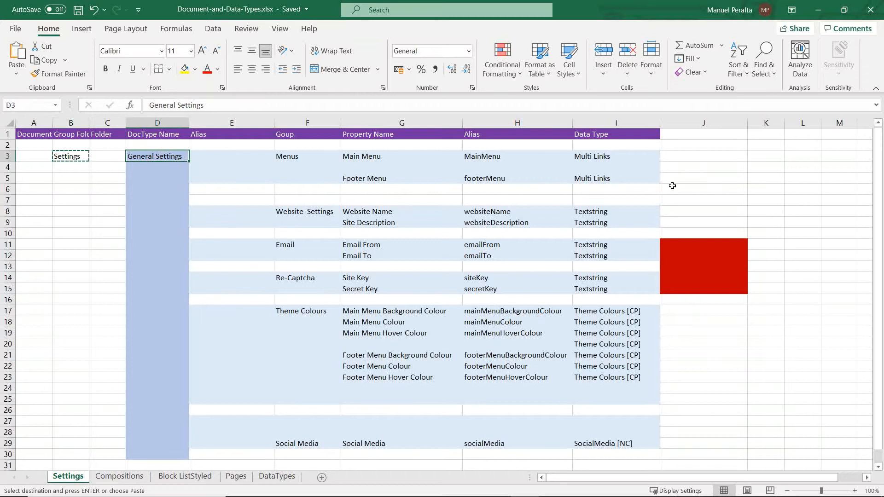
{"action": "key", "text": "Escape"}
{"action": "key", "text": "ctrl+c"}
{"action": "key", "text": "alt+Tab"}
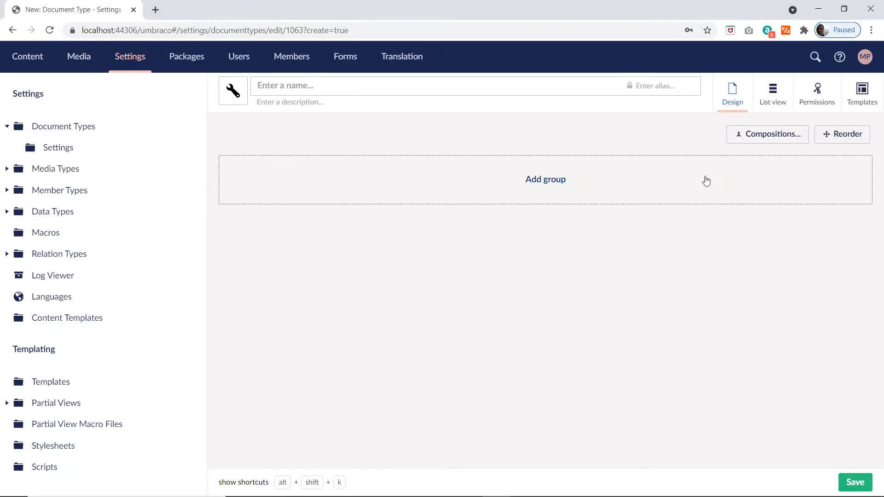
Step: Name the document type General Settings and add a group named Menus, copying the group name from cell F3 of the Excel Settings sheet
{"action": "key", "text": "ctrl+v"}
{"action": "left_click", "coordinate": [590, 192]}
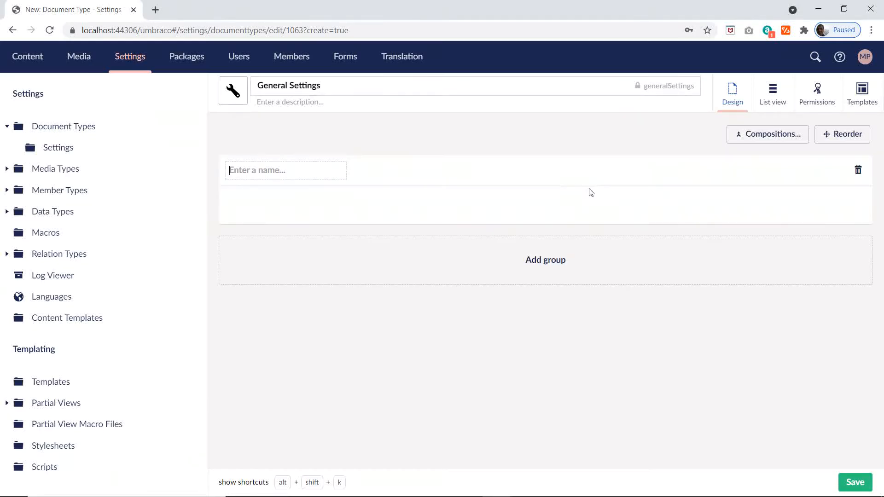
{"action": "key", "text": "alt+Tab"}
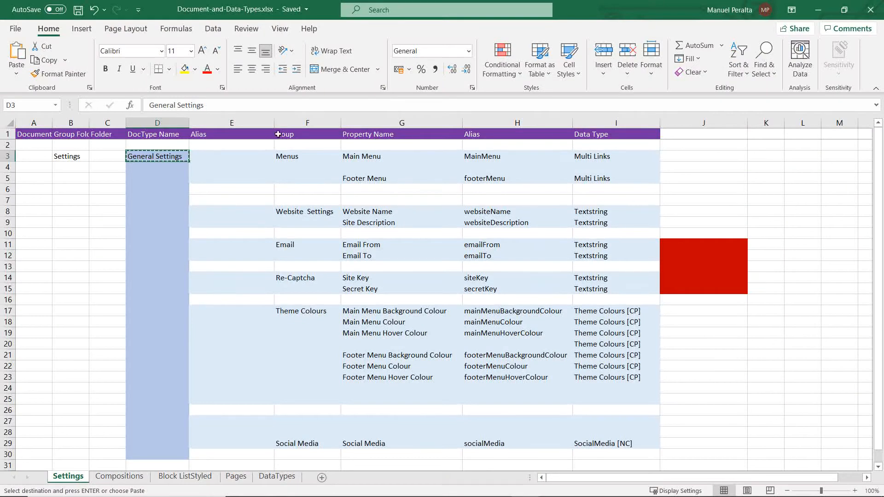
{"action": "left_click", "coordinate": [295, 158]}
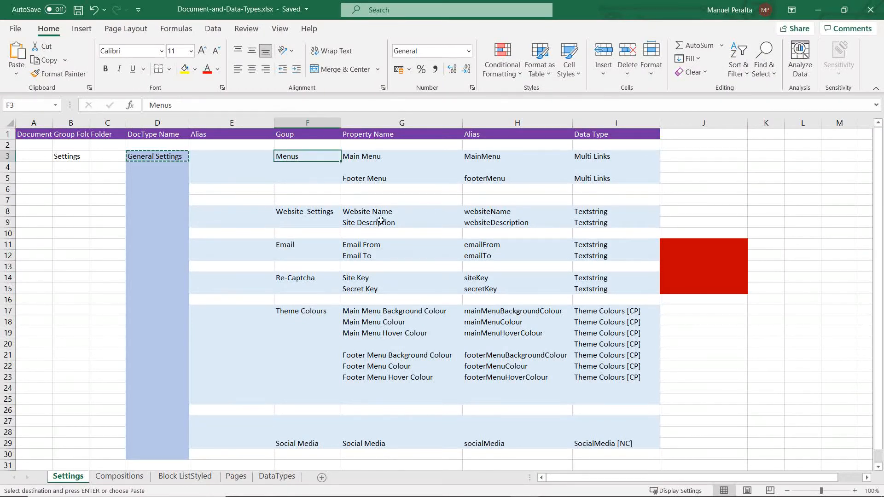
{"action": "key", "text": "ctrl+c"}
{"action": "key", "text": "alt+Tab"}
{"action": "key", "text": "ctrl+v"}
Step: Start a new property in the Menus group and name it Main Menu, copied from cell G3 of the Excel Settings sheet
{"action": "left_click", "coordinate": [602, 214]}
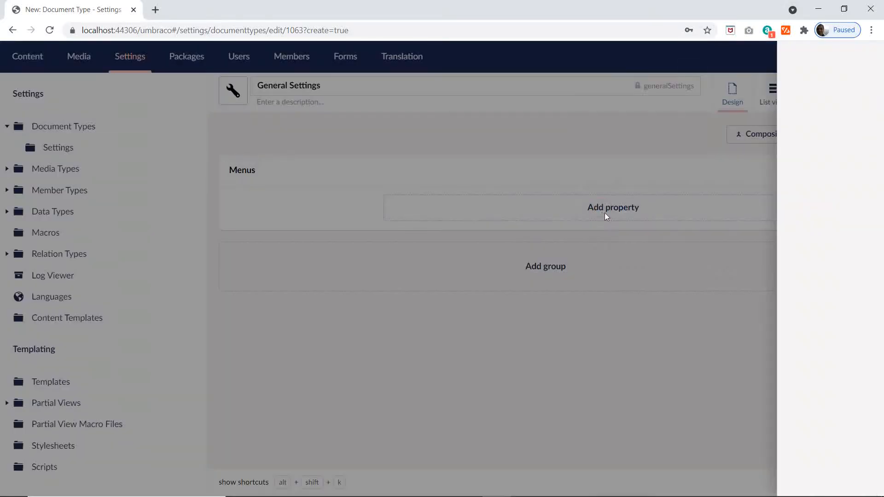
{"action": "key", "text": "alt+Tab"}
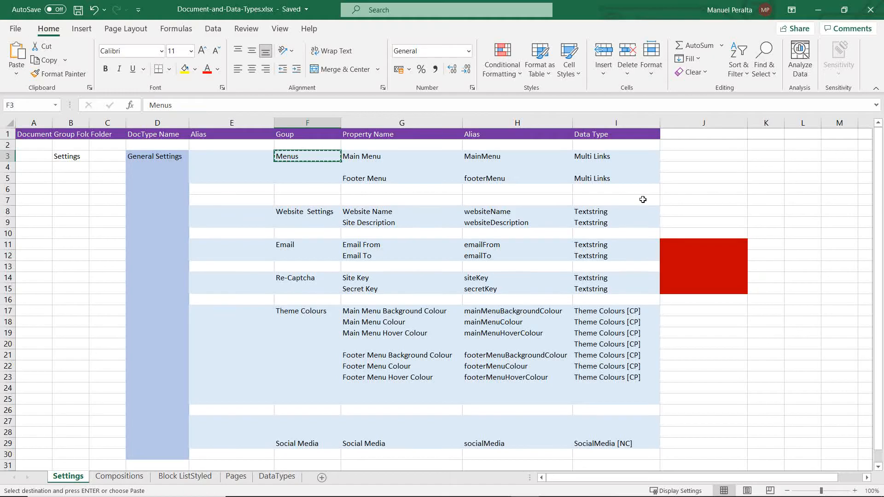
{"action": "left_click", "coordinate": [383, 159]}
{"action": "key", "text": "ctrl+c"}
{"action": "key", "text": "alt+Tab"}
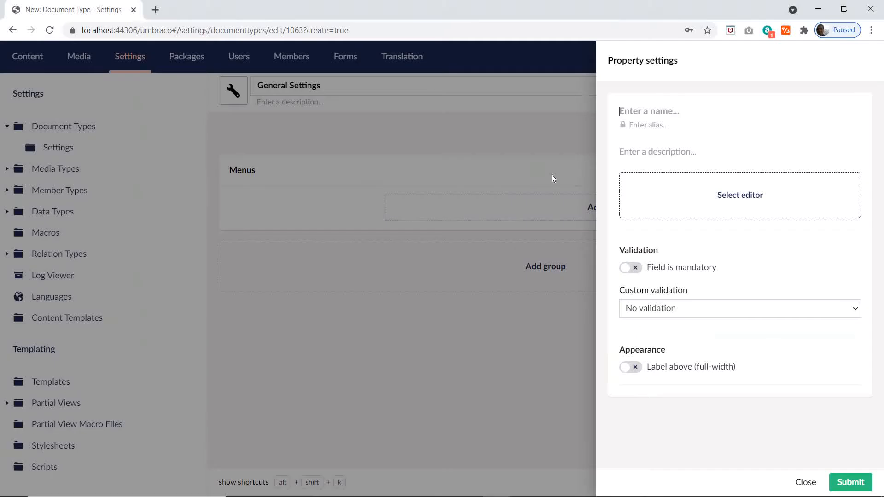
{"action": "key", "text": "ctrl+v"}
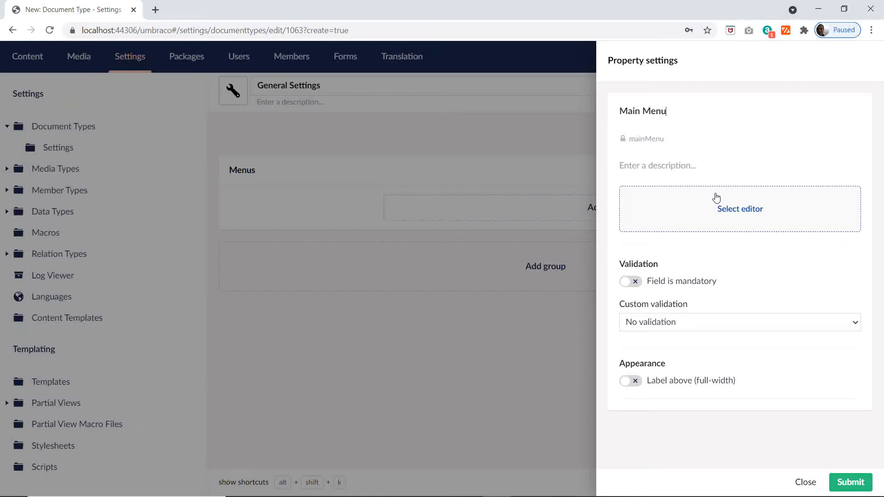
Step: Filter the editors by "ur", assign the existing Multi URL Picker configuration to the Main Menu property and submit it
{"action": "left_click", "coordinate": [744, 219]}
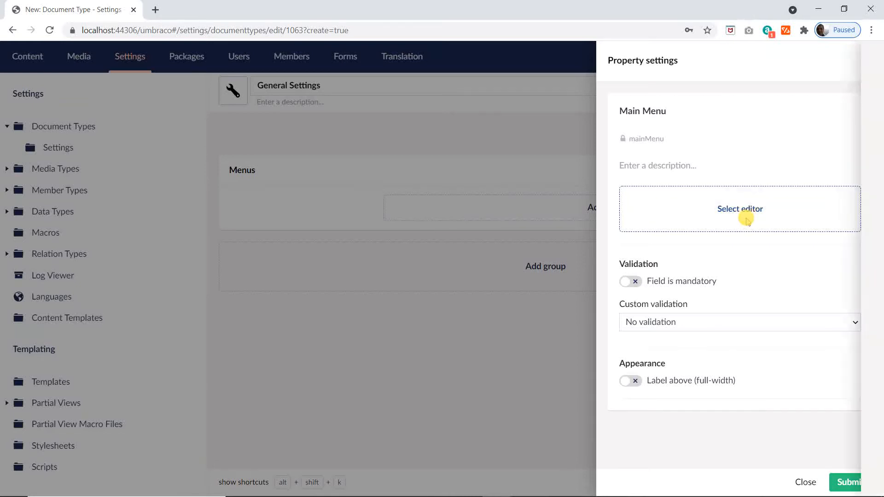
{"action": "left_click", "coordinate": [529, 113]}
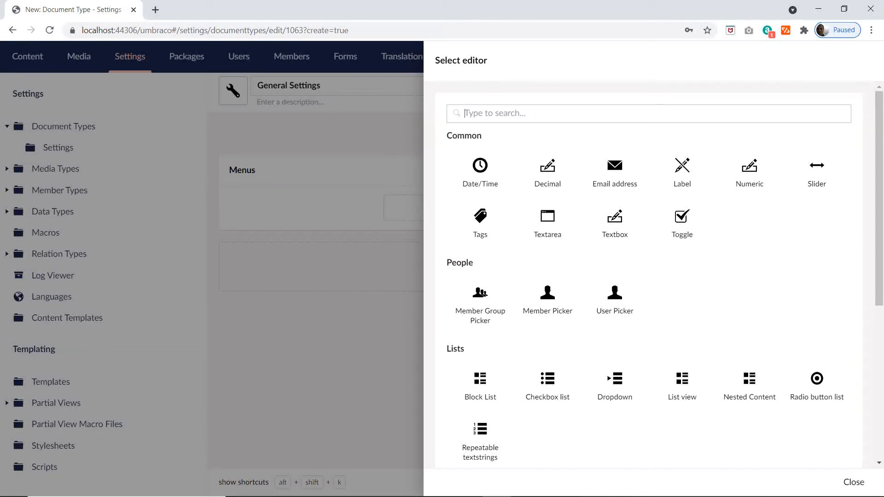
{"action": "type", "text": "ur"}
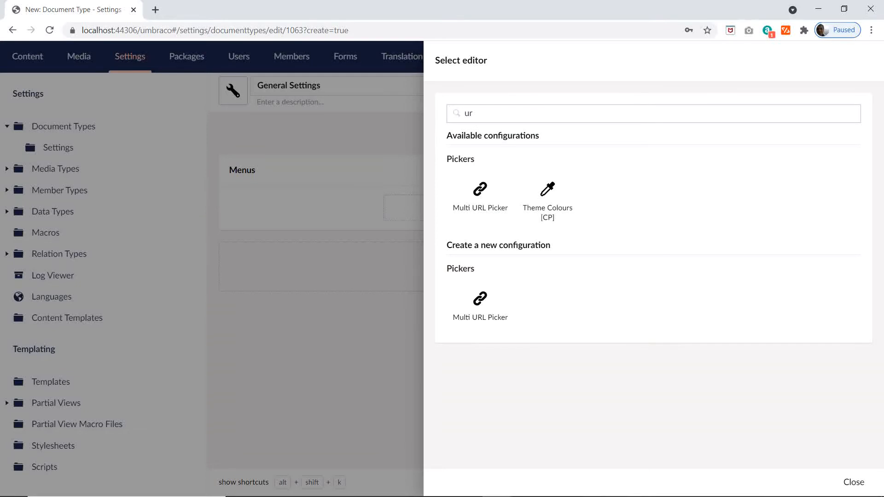
{"action": "left_click", "coordinate": [476, 206]}
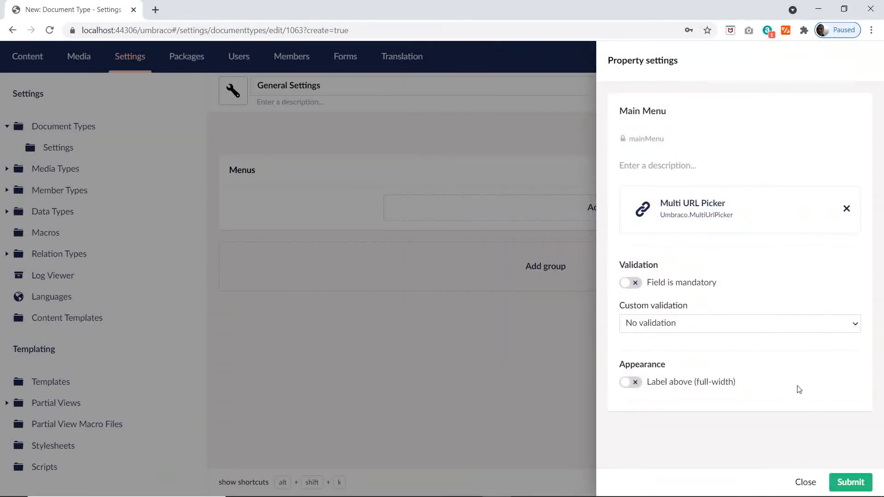
{"action": "left_click", "coordinate": [849, 482]}
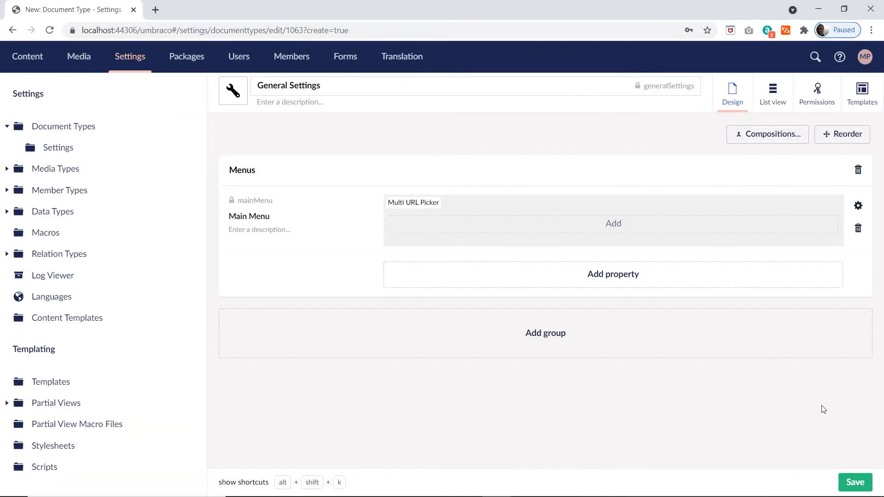
Step: Copy Footer Menu from cell G5 of the Excel Settings sheet and use it to name a second property in Umbraco's Menus group
{"action": "key", "text": "alt+Tab"}
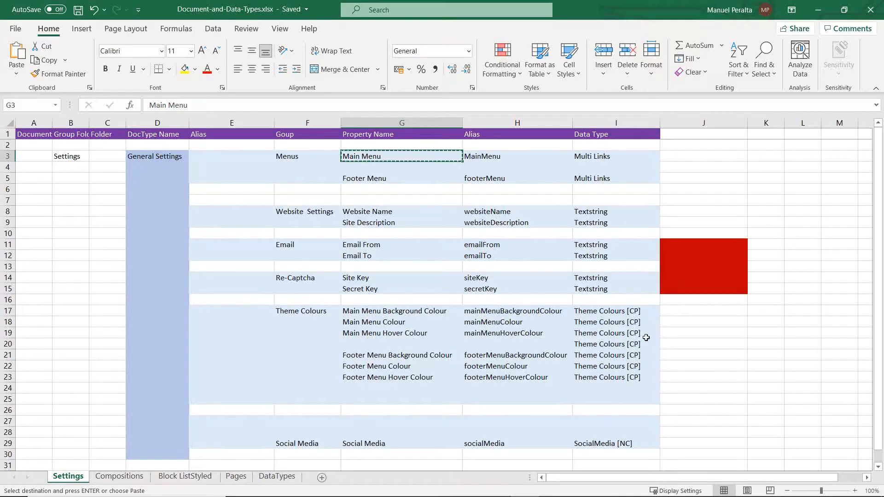
{"action": "left_click", "coordinate": [592, 156]}
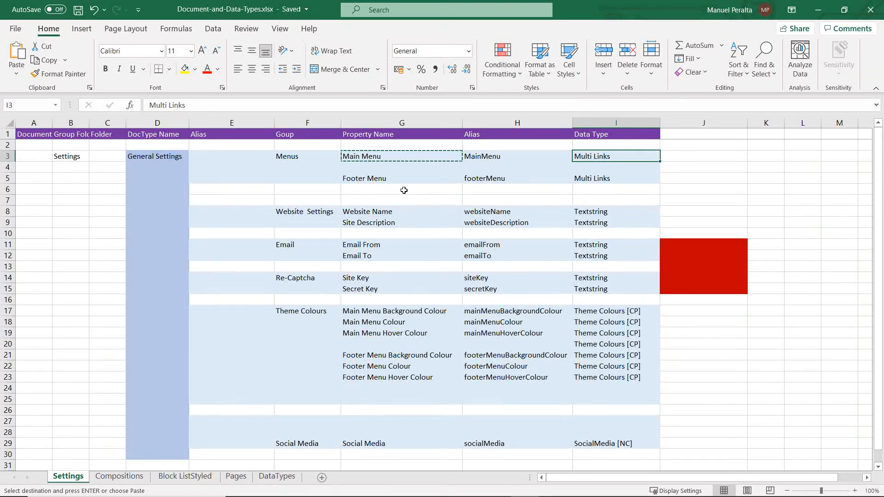
{"action": "left_click", "coordinate": [369, 179]}
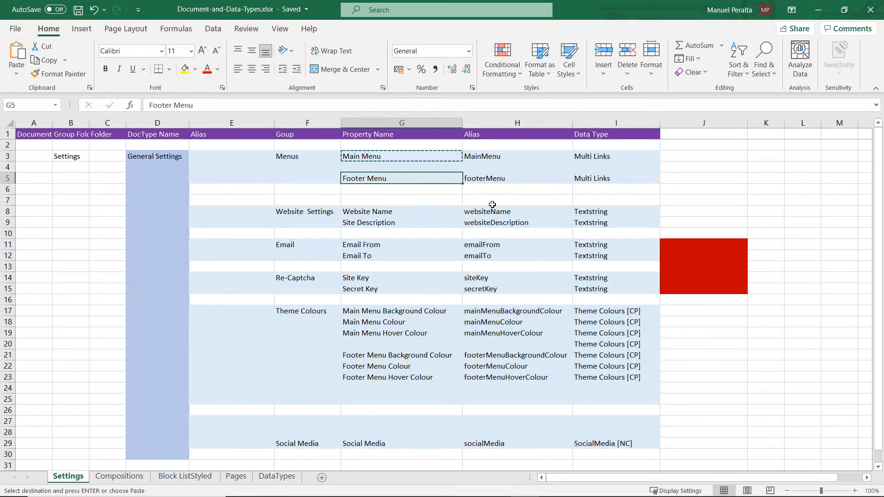
{"action": "key", "text": "ctrl+c"}
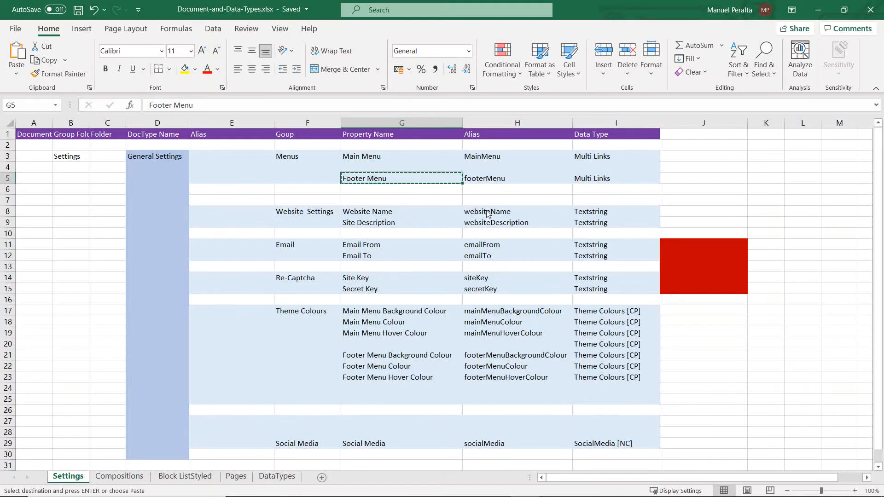
{"action": "key", "text": "alt+Tab"}
{"action": "left_click", "coordinate": [600, 276]}
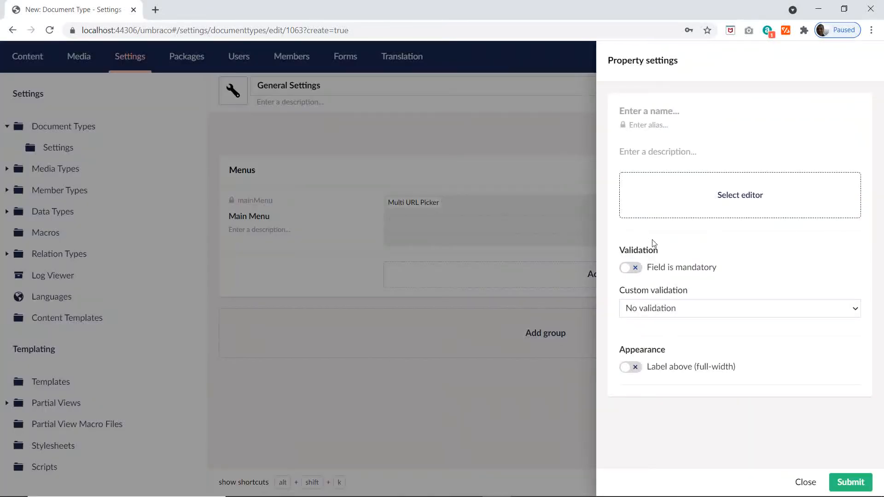
{"action": "key", "text": "ctrl+v"}
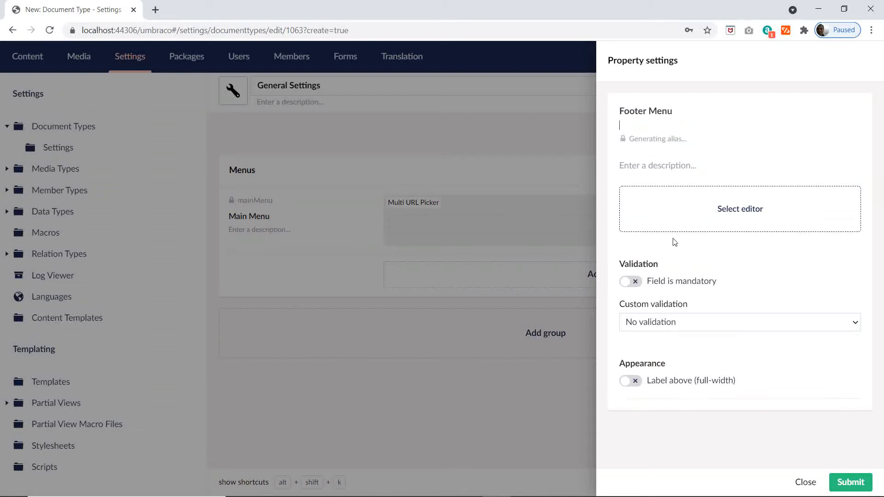
Step: Search the editors for "mul", assign the existing Multi URL Picker configuration to the Footer Menu property and submit it
{"action": "left_click", "coordinate": [717, 207]}
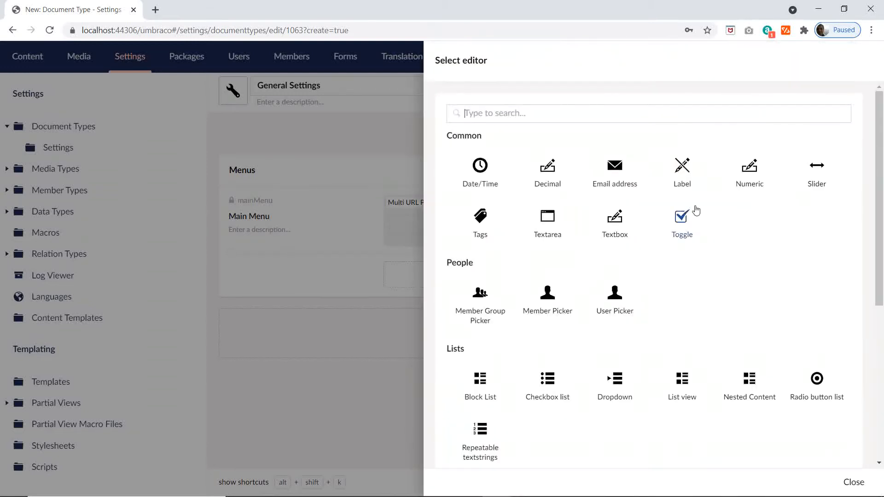
{"action": "type", "text": "mul"}
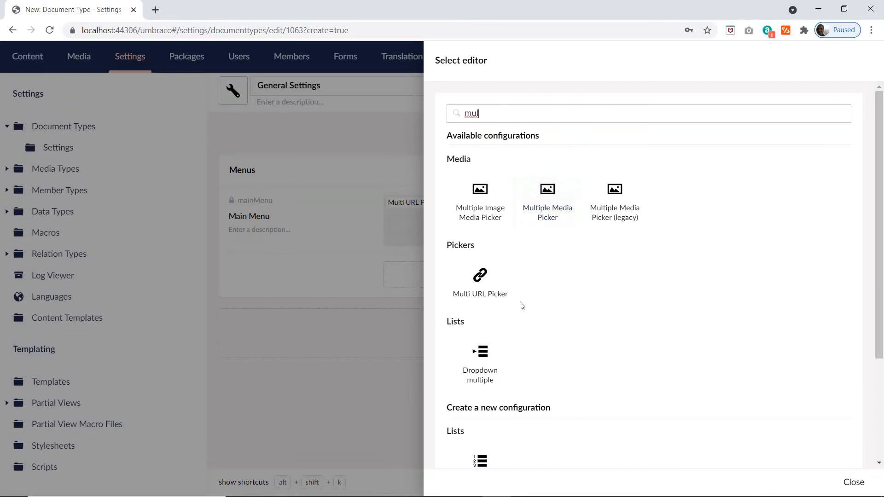
{"action": "left_click", "coordinate": [480, 277]}
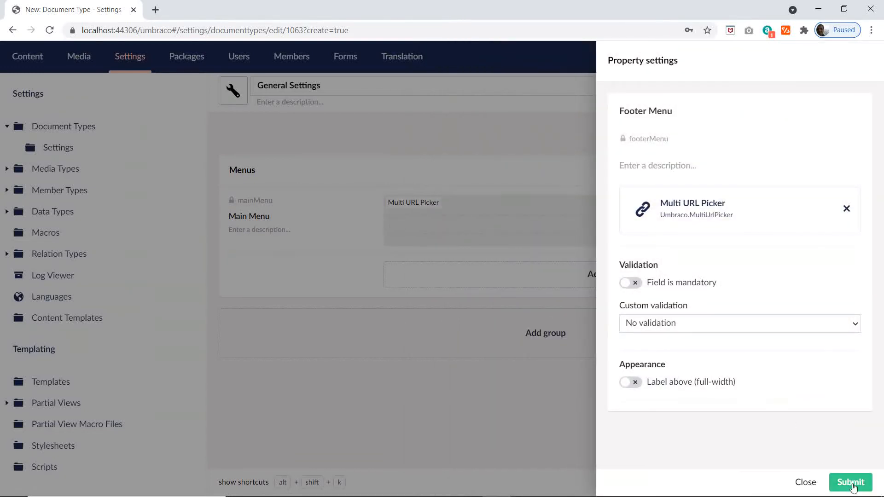
{"action": "left_click", "coordinate": [845, 483]}
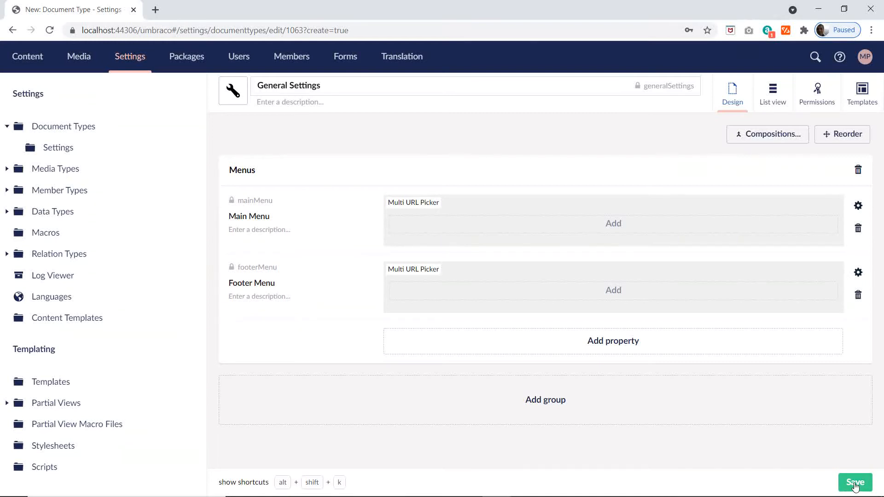
Step: Add a second group to General Settings named Website Settings, copying the name from cell F8 of the Excel Settings sheet
{"action": "key", "text": "alt+Tab"}
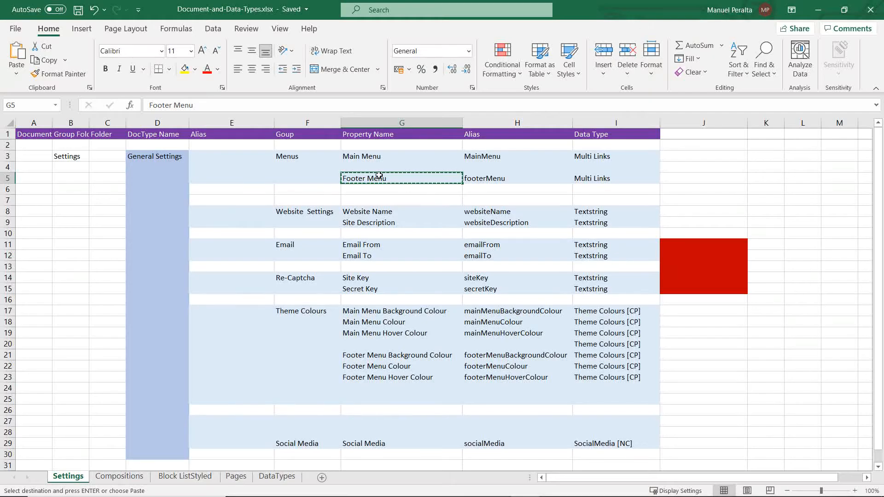
{"action": "left_click", "coordinate": [379, 211]}
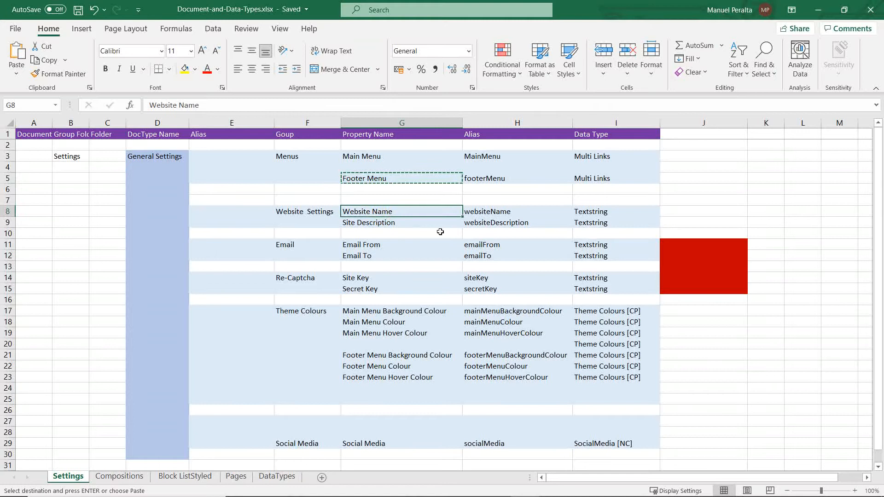
{"action": "left_click", "coordinate": [322, 213]}
{"action": "key", "text": "alt+Tab"}
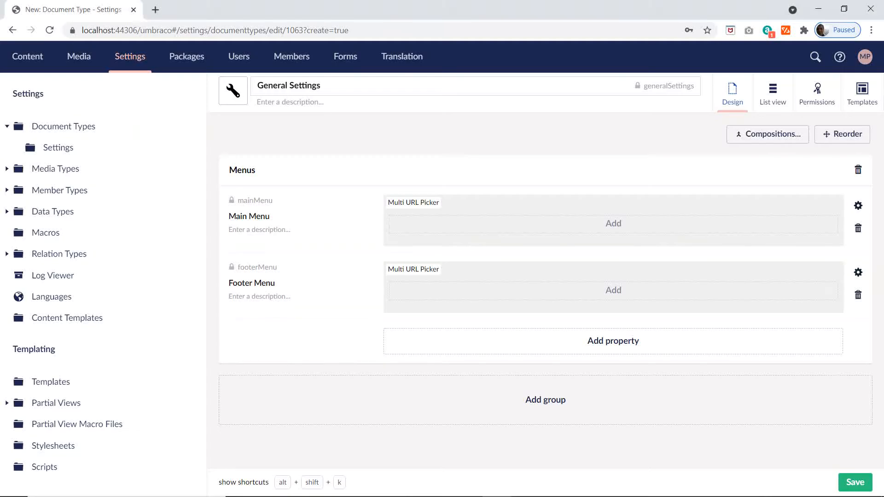
{"action": "left_click", "coordinate": [555, 409]}
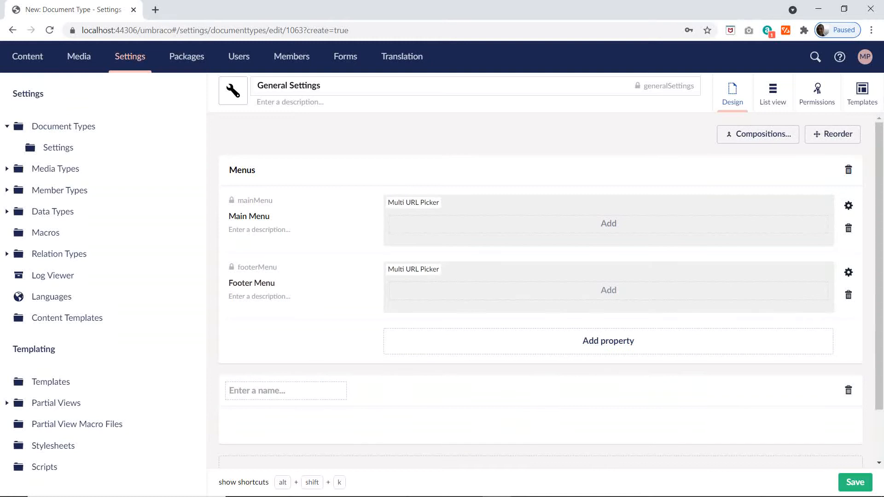
{"action": "key", "text": "ctrl+v"}
Step: Start a property in the Website Settings group and name it Website Name, copied from cell G8 of the Excel Settings sheet
{"action": "scroll", "coordinate": [451, 355], "scroll_direction": "down", "scroll_amount": 2}
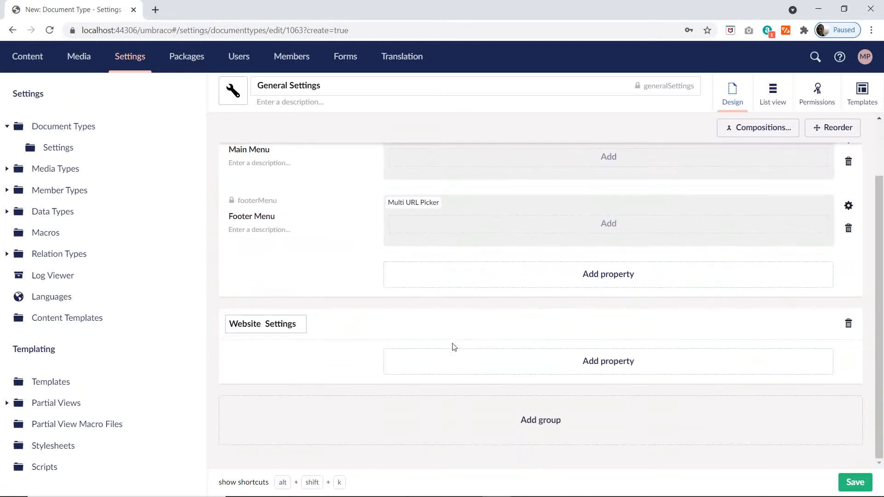
{"action": "left_click", "coordinate": [607, 364]}
{"action": "key", "text": "alt+Tab"}
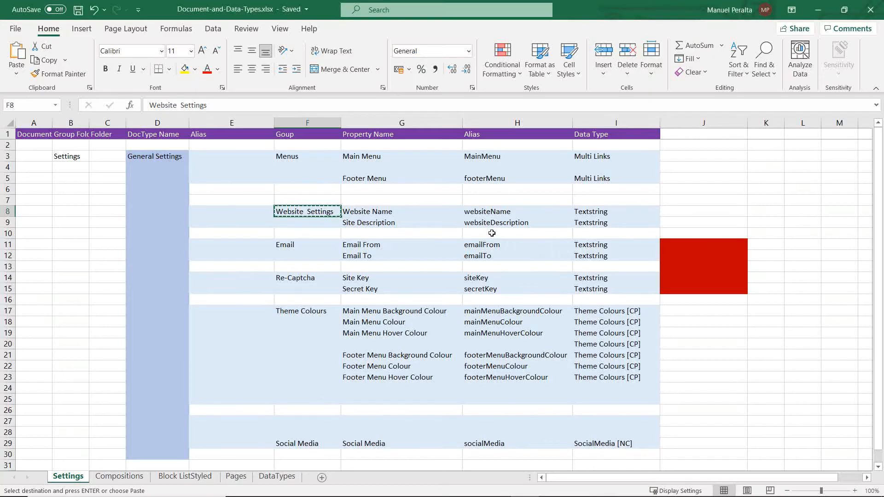
{"action": "left_click", "coordinate": [397, 216]}
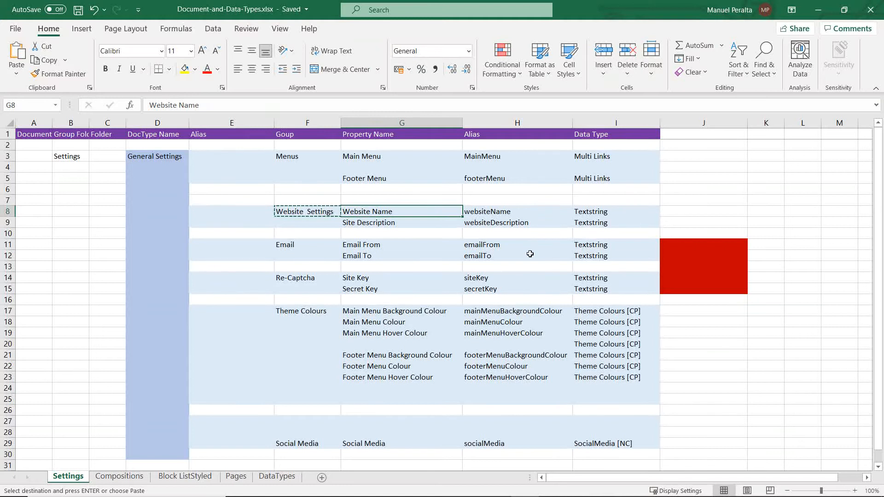
{"action": "key", "text": "ctrl+c"}
{"action": "key", "text": "alt+Tab"}
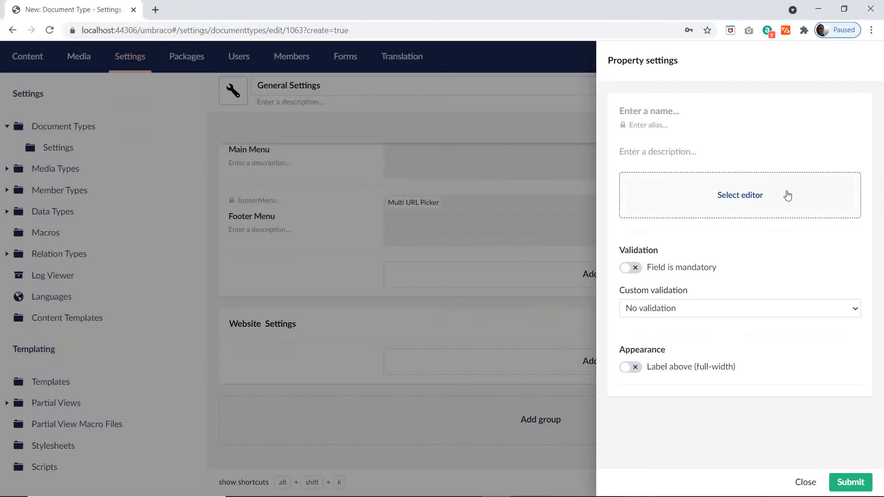
{"action": "key", "text": "ctrl+v"}
Step: Assign the Textbox editor with the existing Textstring configuration to the Website Name property and submit it
{"action": "left_click", "coordinate": [719, 208]}
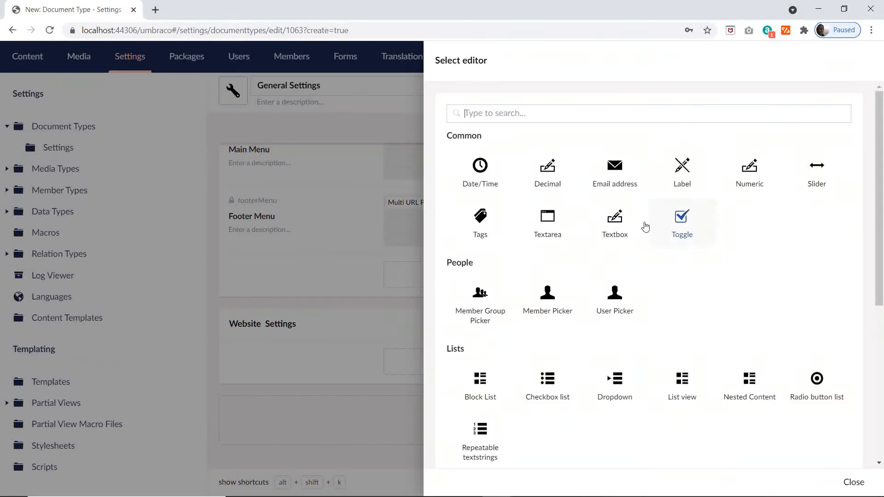
{"action": "left_click", "coordinate": [617, 223]}
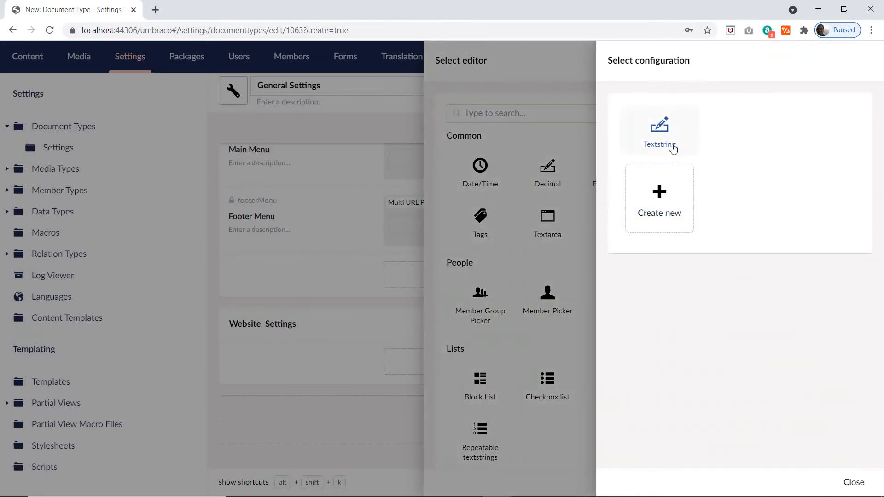
{"action": "left_click", "coordinate": [673, 146]}
{"action": "left_click", "coordinate": [849, 482]}
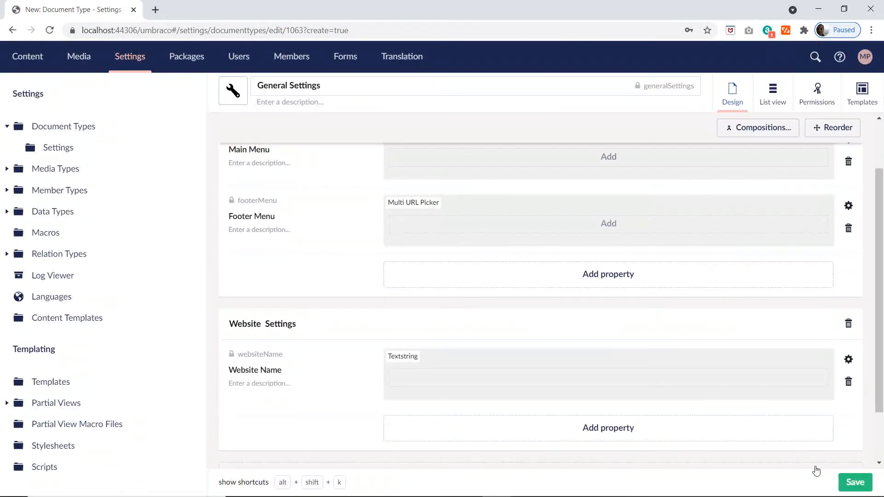
Step: Start a second property in the Website Settings group and name it Site Description, copied from cell G9 of the Excel Settings sheet
{"action": "scroll", "coordinate": [678, 407], "scroll_direction": "down", "scroll_amount": 2}
{"action": "left_click", "coordinate": [589, 361]}
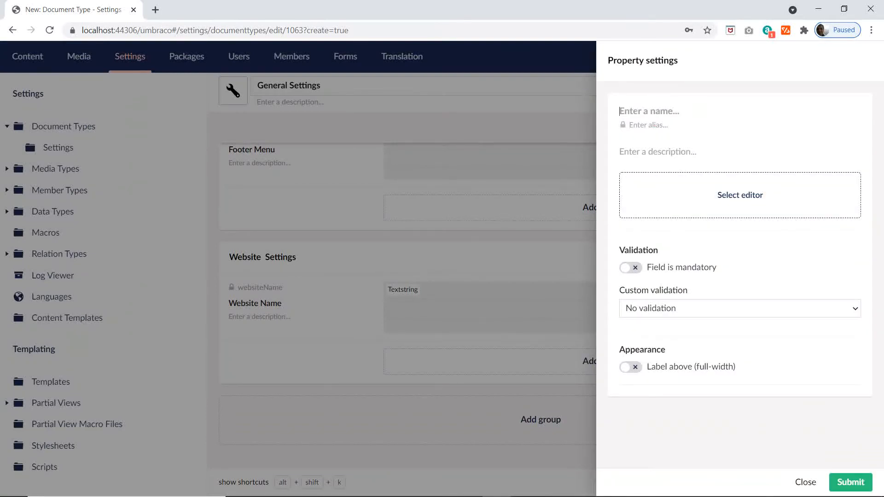
{"action": "key", "text": "alt+Tab"}
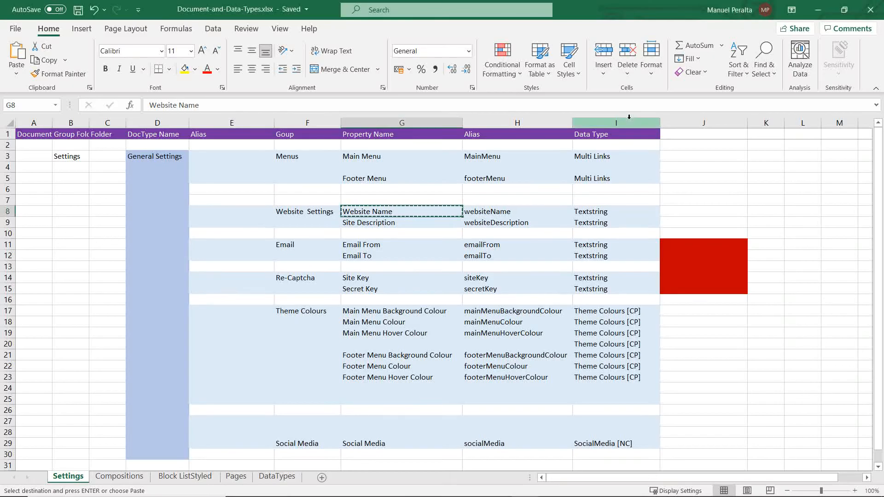
{"action": "left_click", "coordinate": [393, 223]}
{"action": "left_click_drag", "start_coordinate": [203, 105], "coordinate": [90, 105]}
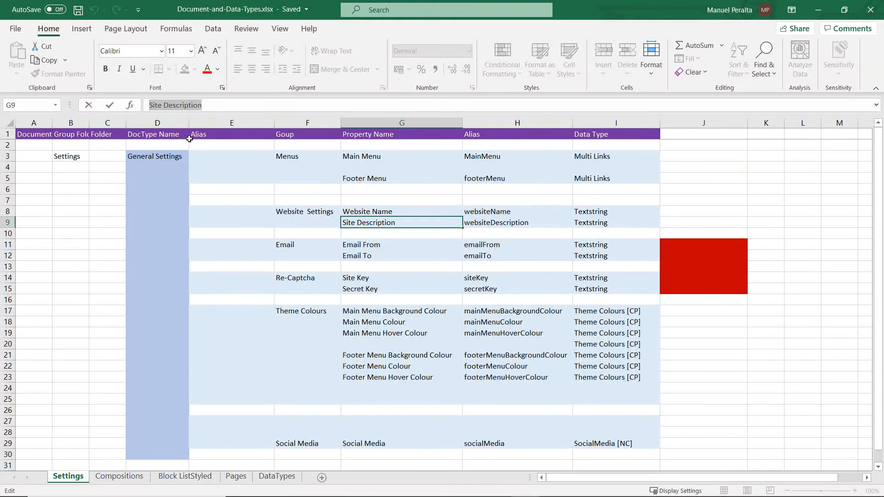
{"action": "key", "text": "alt+Tab"}
{"action": "key", "text": "ctrl+v"}
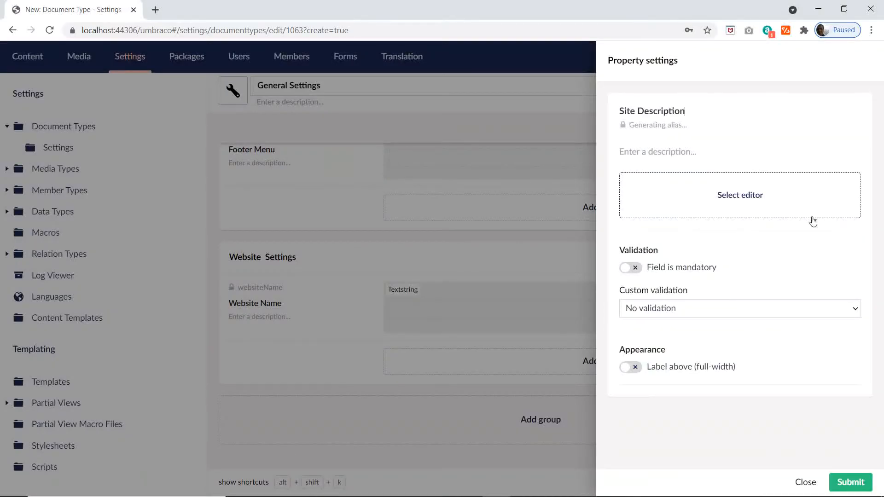
Step: Assign the Textbox editor with the existing Textstring configuration to the Site Description property and submit it
{"action": "left_click", "coordinate": [745, 198]}
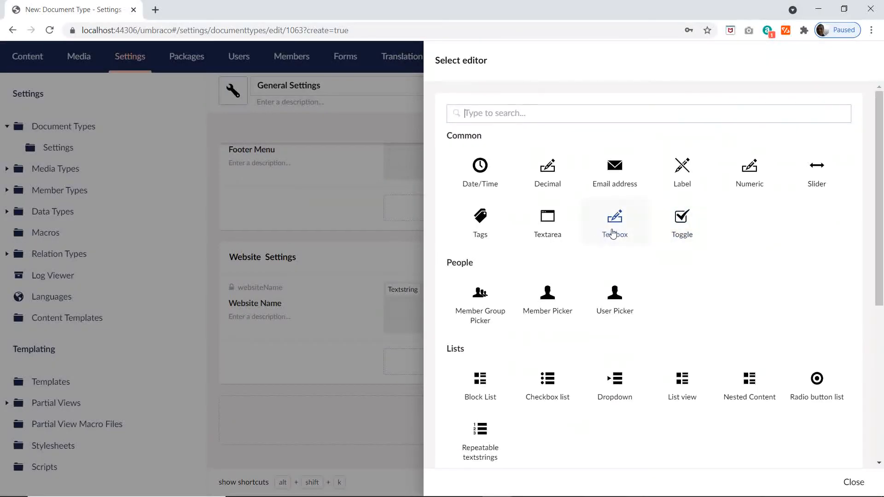
{"action": "key", "text": "alt+Tab"}
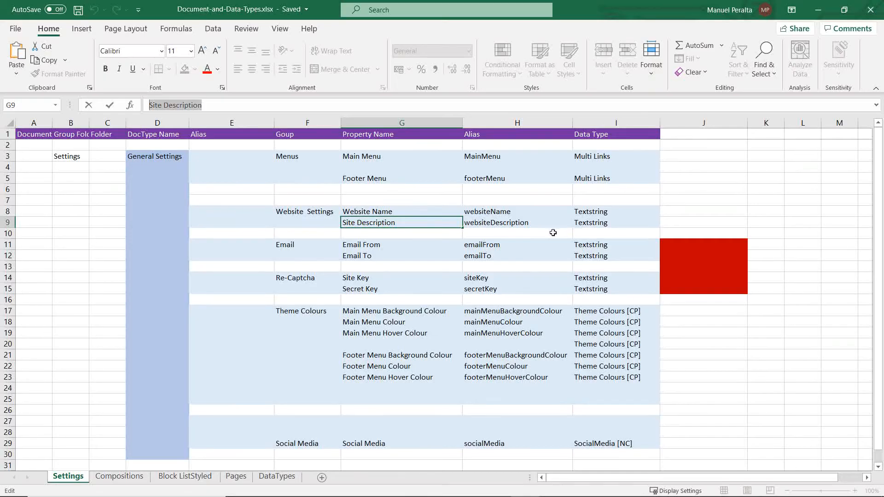
{"action": "key", "text": "alt+Tab"}
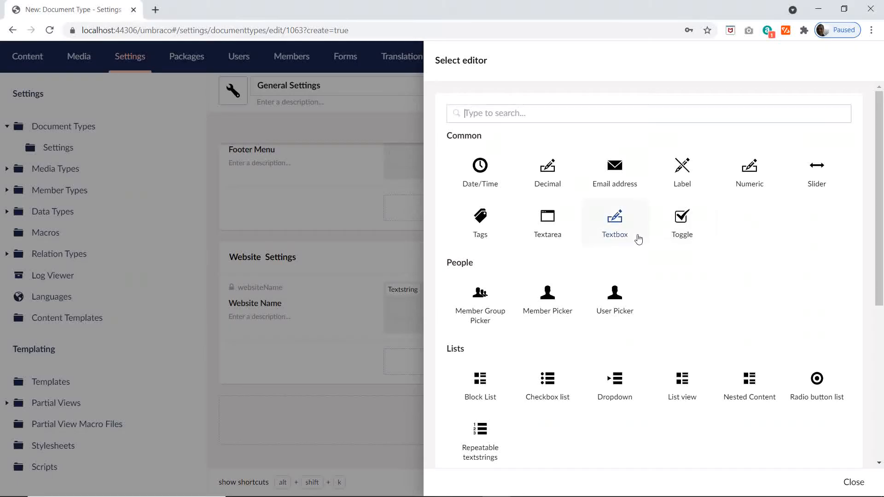
{"action": "left_click", "coordinate": [634, 230]}
{"action": "left_click", "coordinate": [667, 143]}
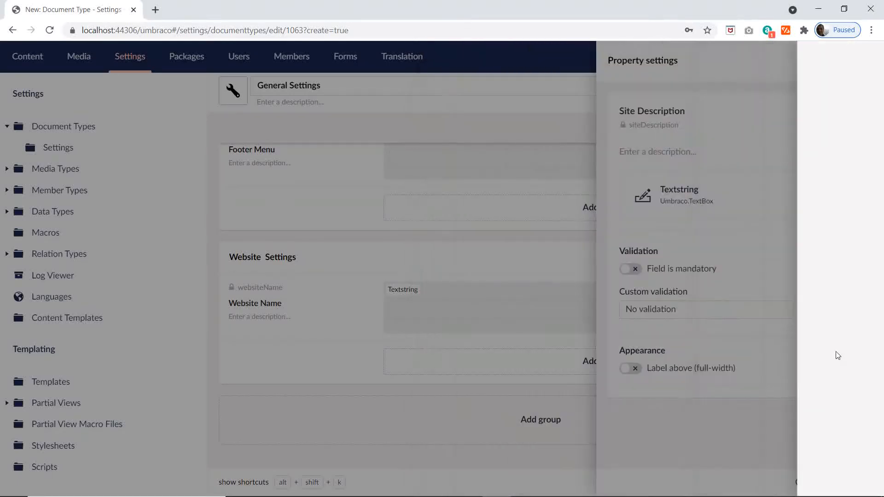
{"action": "left_click", "coordinate": [846, 481]}
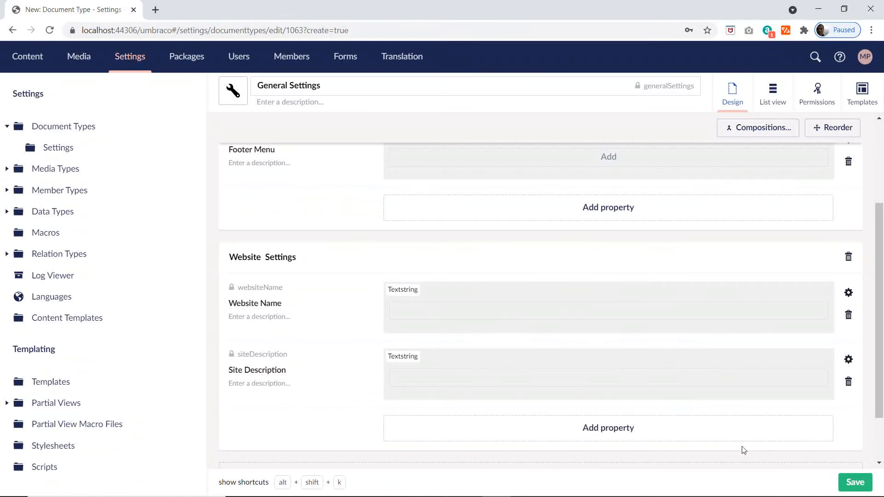
Step: Add a third group to General Settings named Theme Colours, copying the name from cell F17 of the Excel Settings sheet
{"action": "key", "text": "alt+Tab"}
{"action": "scroll", "coordinate": [504, 300], "scroll_direction": "down", "scroll_amount": 2}
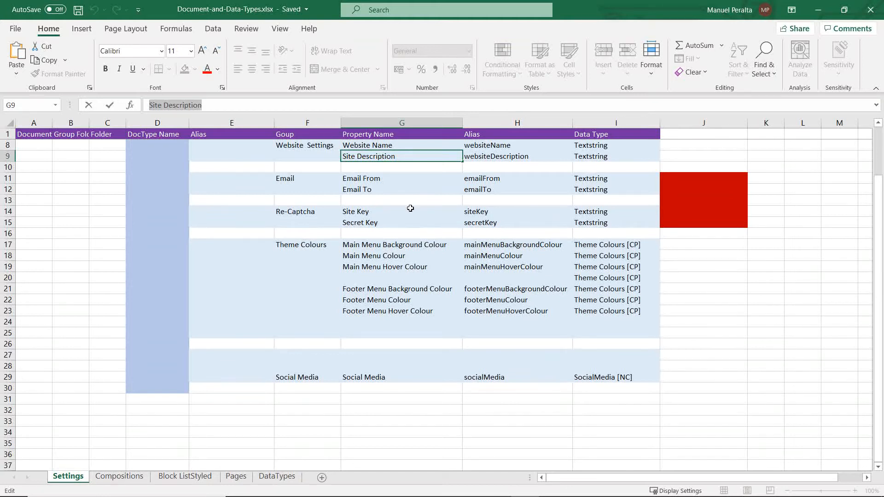
{"action": "left_click", "coordinate": [305, 243]}
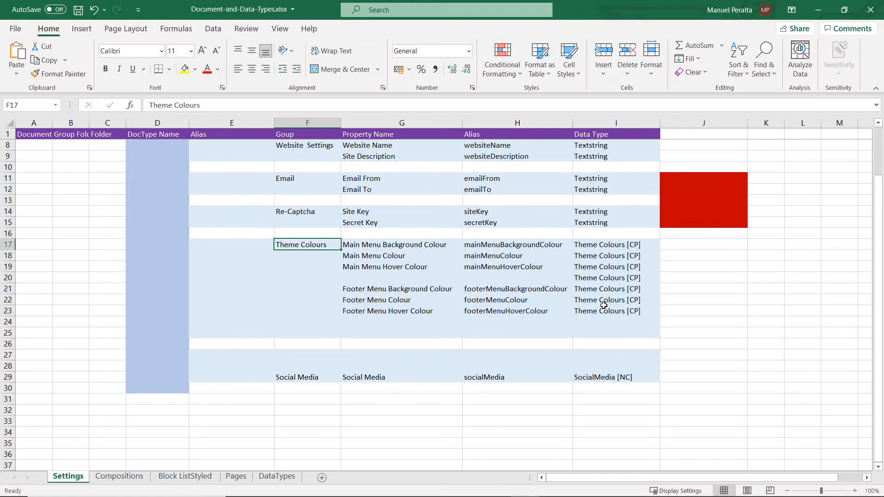
{"action": "key", "text": "ctrl+c"}
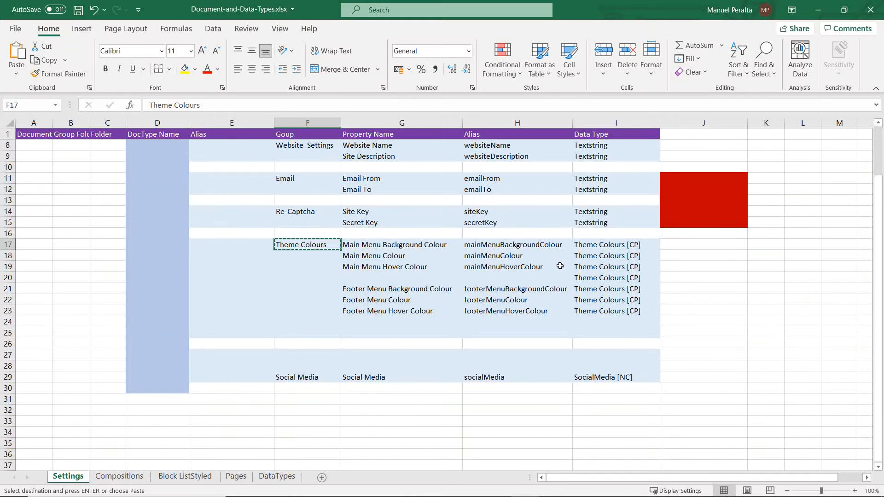
{"action": "key", "text": "alt"}
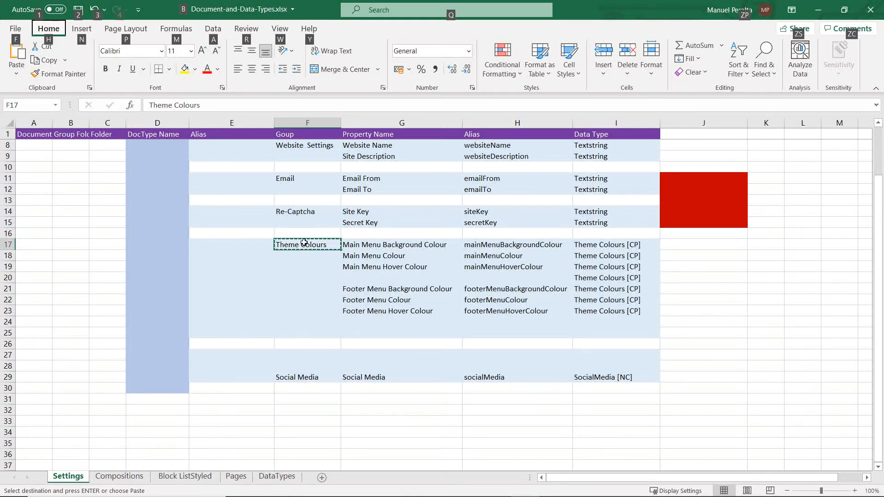
{"action": "left_click_drag", "start_coordinate": [204, 106], "coordinate": [98, 110]}
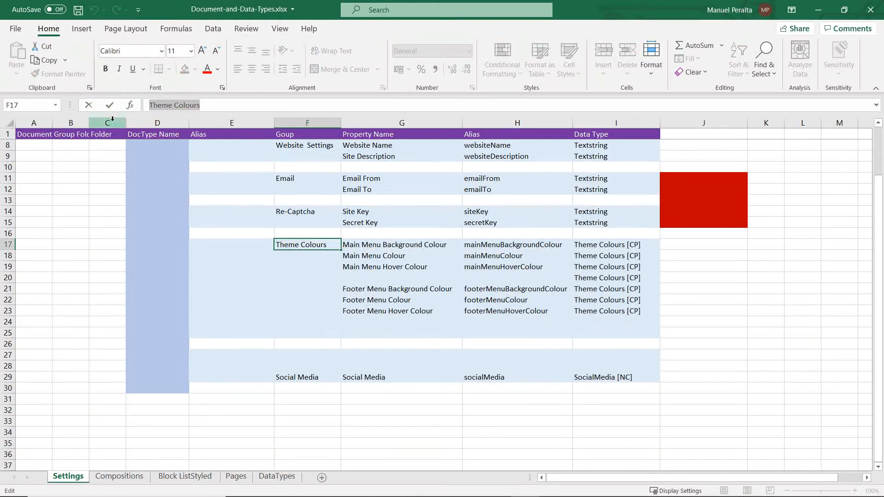
{"action": "key", "text": "ctrl+c"}
{"action": "key", "text": "alt+Tab"}
{"action": "scroll", "coordinate": [354, 370], "scroll_direction": "down", "scroll_amount": 2}
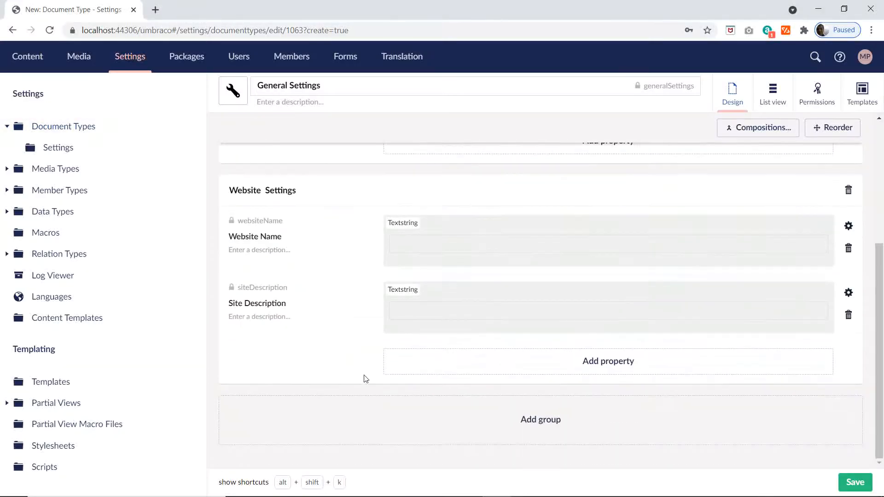
{"action": "left_click", "coordinate": [544, 431]}
{"action": "key", "text": "ctrl+v"}
Step: Start a property in the Theme Colours group and name it Main Menu Background Colour, copied from cell G17 of the Excel Settings sheet
{"action": "scroll", "coordinate": [714, 368], "scroll_direction": "down", "scroll_amount": 2}
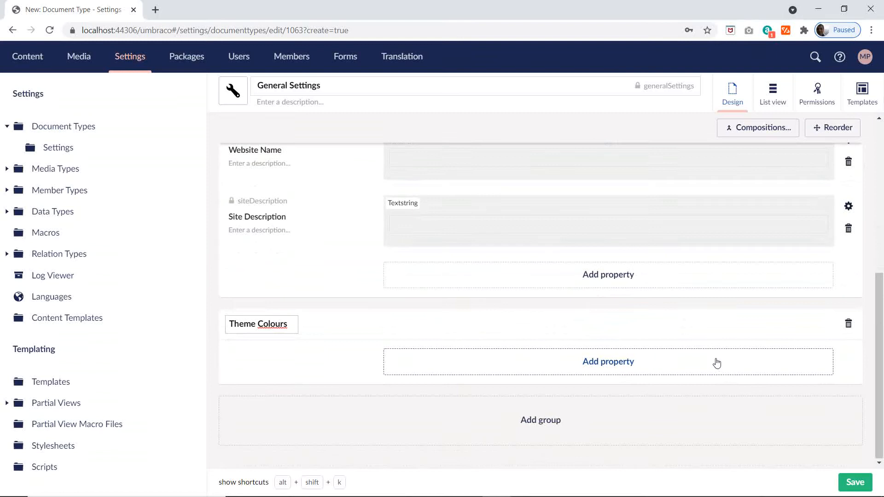
{"action": "left_click", "coordinate": [642, 363]}
{"action": "key", "text": "alt+Tab"}
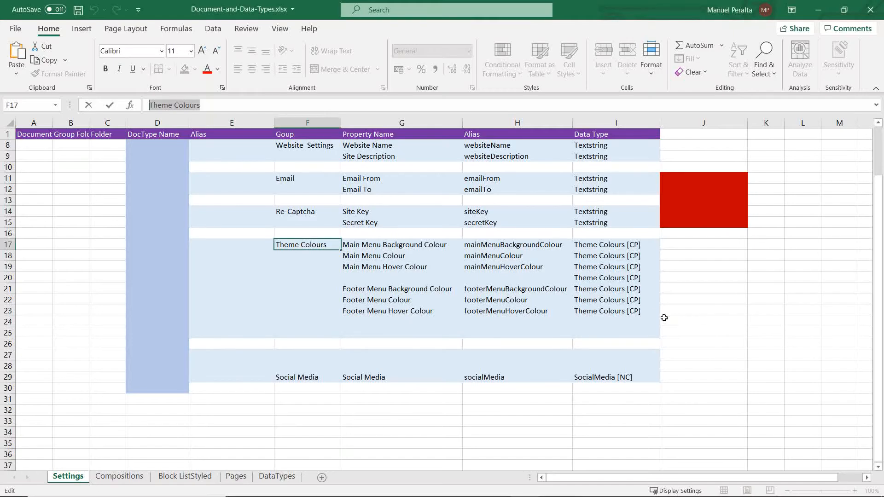
{"action": "left_click", "coordinate": [420, 247]}
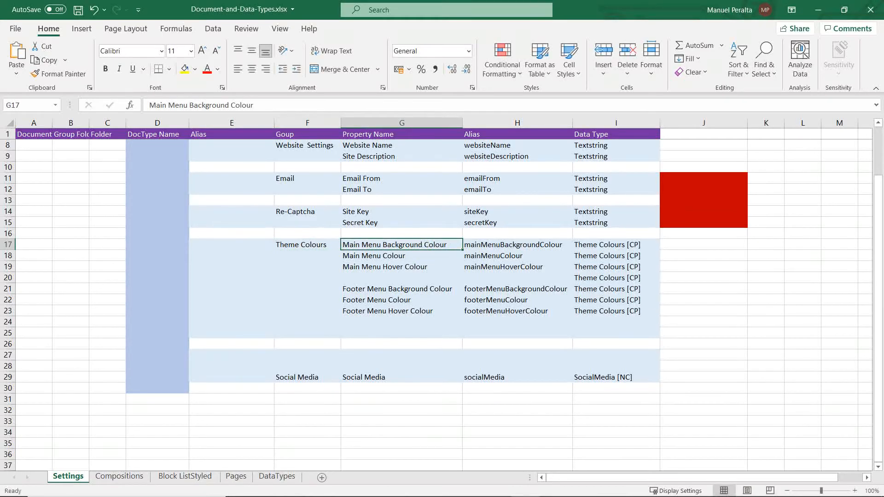
{"action": "left_click_drag", "start_coordinate": [257, 106], "coordinate": [92, 113]}
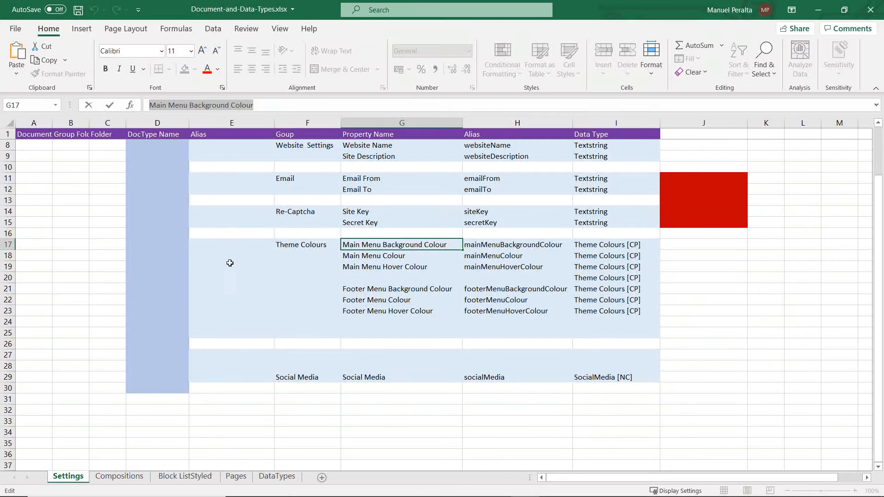
{"action": "key", "text": "alt+Tab"}
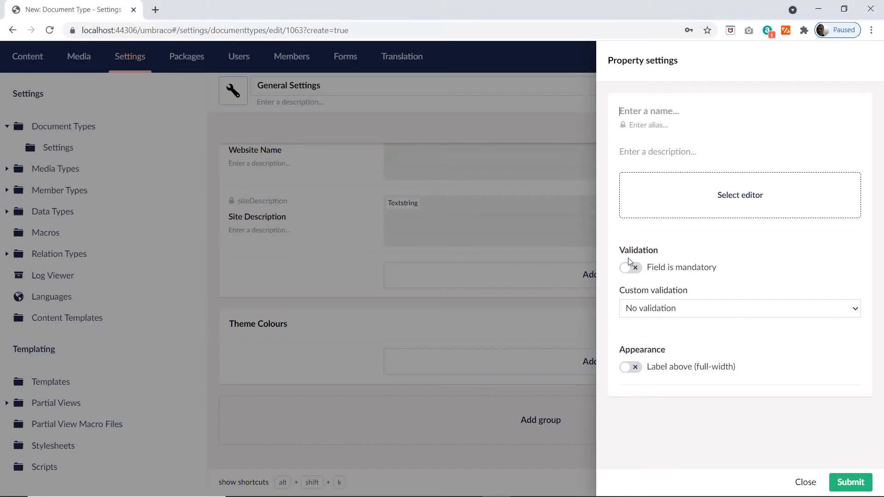
{"action": "key", "text": "ctrl+v"}
Step: Search the editors for "the", assign the existing Theme Colours [CP] configuration to the Main Menu Background Colour property and submit it
{"action": "left_click", "coordinate": [745, 195]}
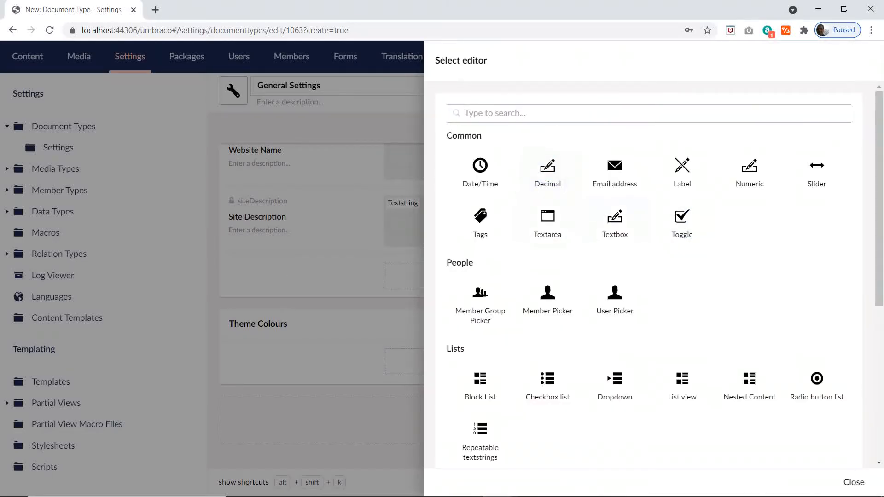
{"action": "type", "text": "the"}
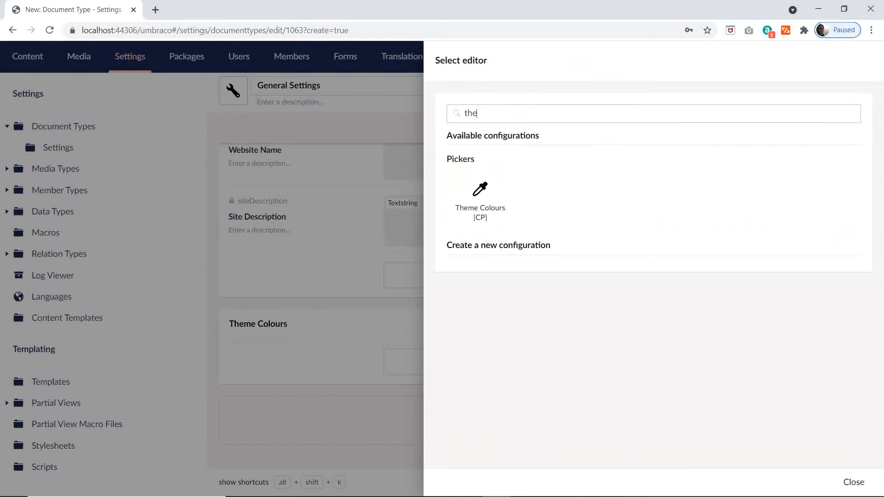
{"action": "left_click", "coordinate": [481, 199]}
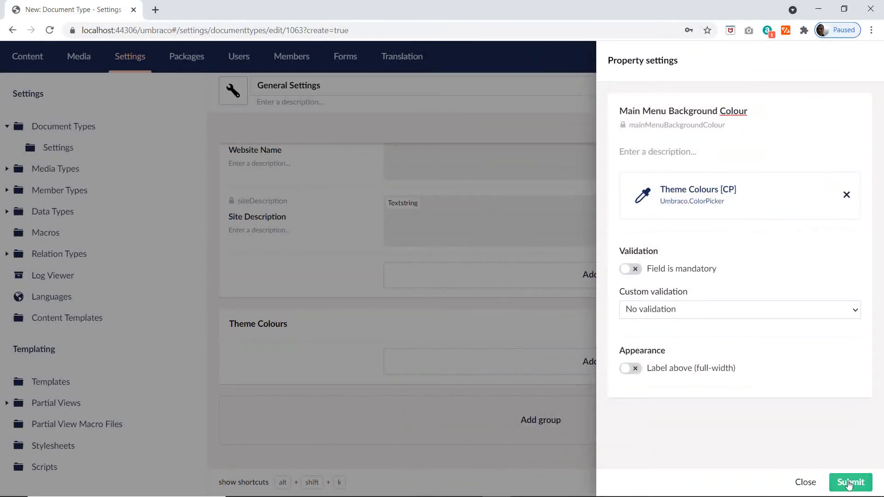
{"action": "left_click", "coordinate": [848, 482]}
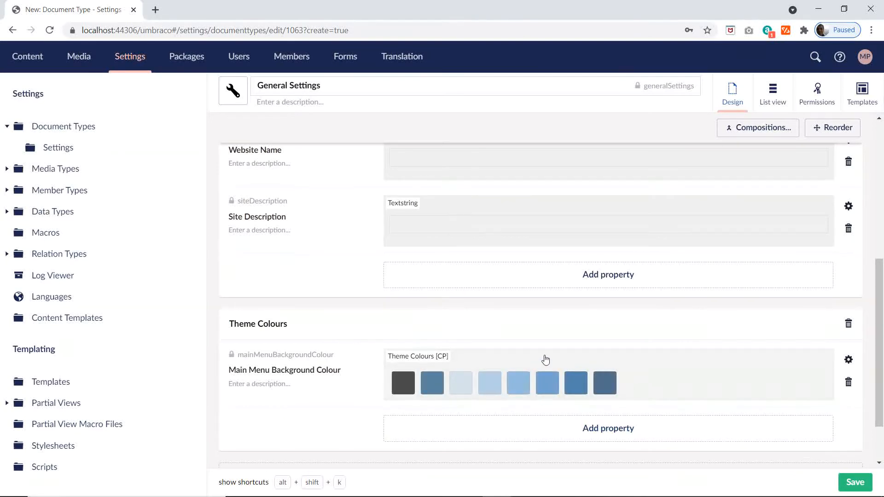
Step: Copy Main Menu Colour from cell G18 of the Excel Settings sheet and use it to name a new property in the Theme Colours group
{"action": "key", "text": "alt+Tab"}
{"action": "left_click", "coordinate": [395, 255]}
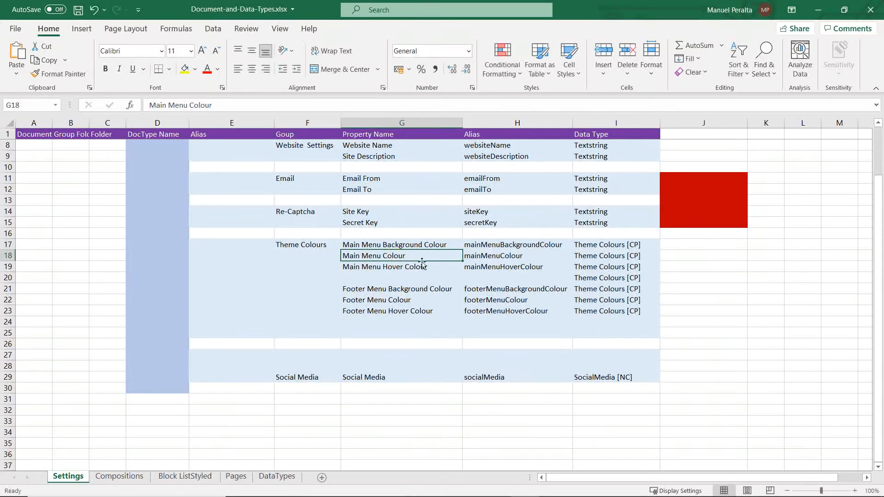
{"action": "double_click", "coordinate": [411, 256]}
{"action": "left_click_drag", "start_coordinate": [409, 256], "coordinate": [287, 263]}
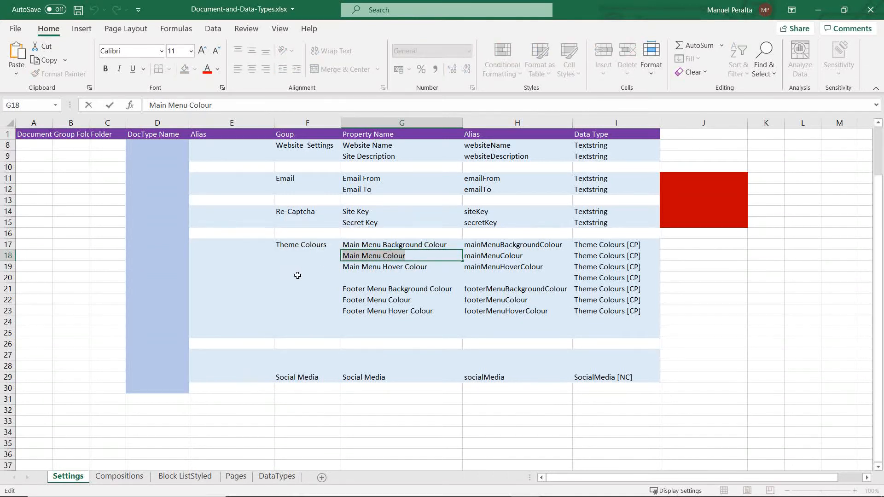
{"action": "key", "text": "alt+Tab"}
{"action": "left_click", "coordinate": [607, 428]}
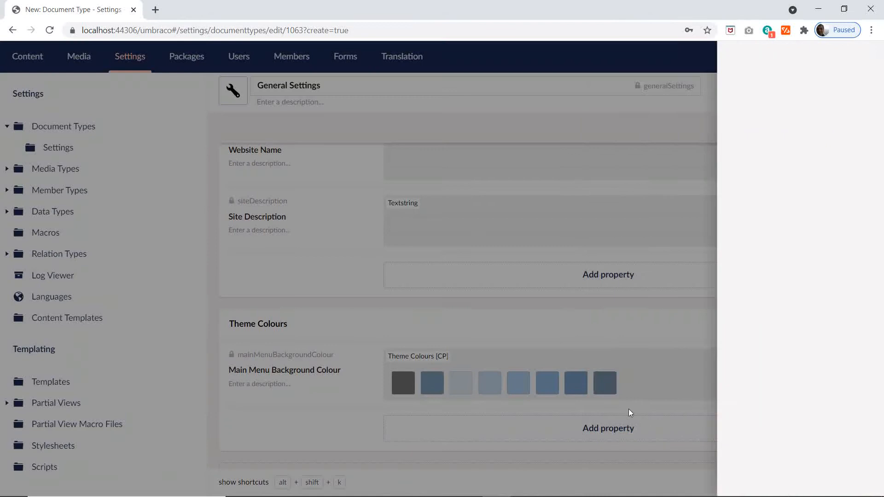
{"action": "key", "text": "ctrl+v"}
Step: Search the editors for "them", assign the existing Theme Colours [CP] configuration to the Main Menu Colour property and submit it
{"action": "left_click", "coordinate": [725, 191]}
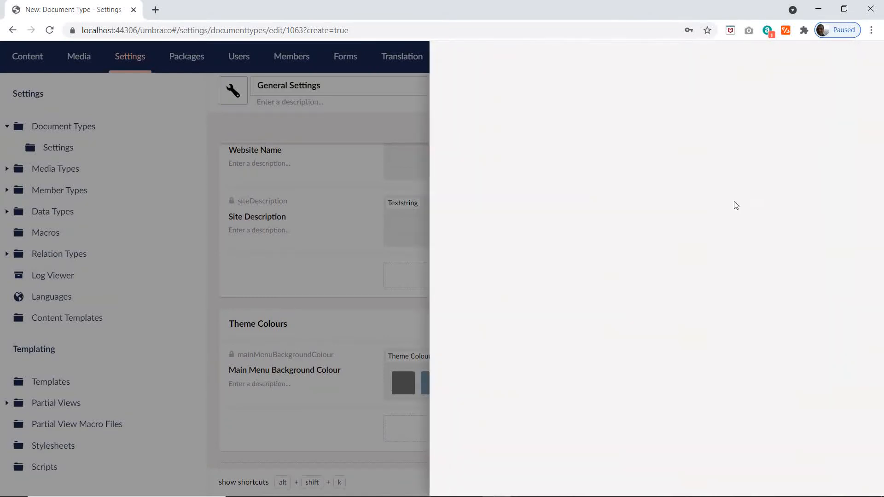
{"action": "type", "text": "the"}
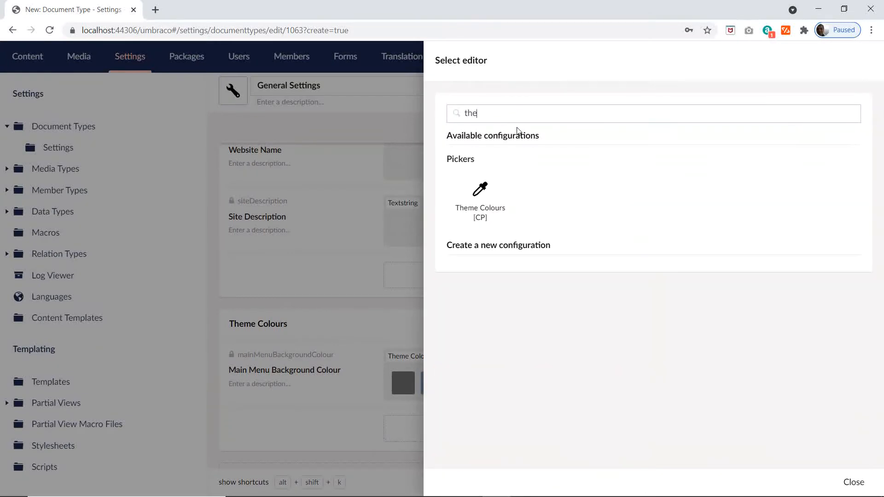
{"action": "type", "text": "me"}
{"action": "left_click", "coordinate": [479, 191]}
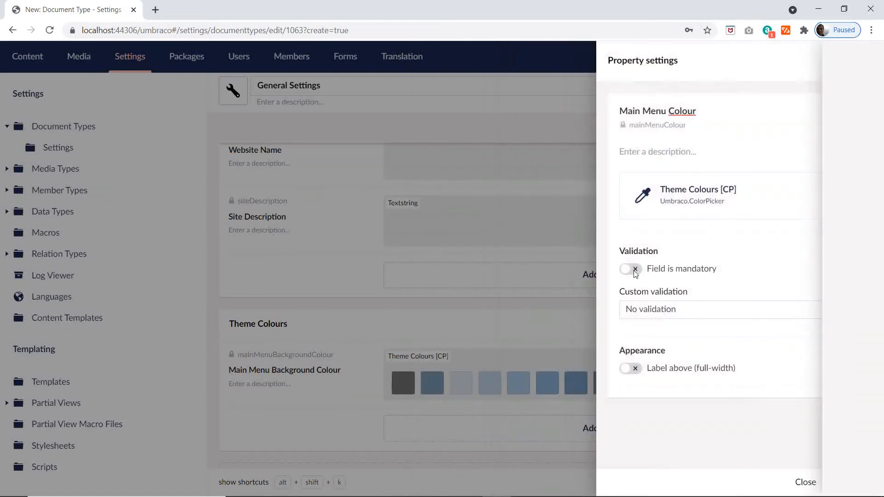
{"action": "left_click", "coordinate": [850, 479]}
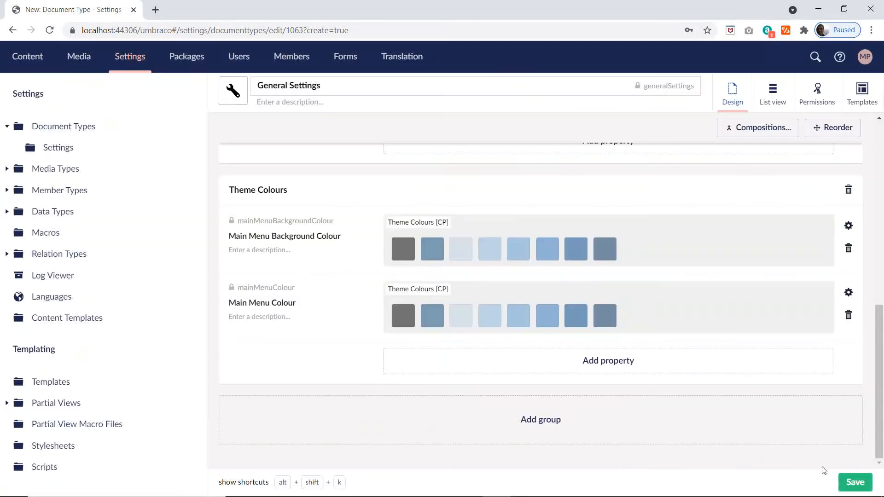
Step: Start a new property in the Theme Colours group and name it Main Menu Hover Colour, copied from cell G19 of the Excel Settings sheet
{"action": "left_click", "coordinate": [593, 359]}
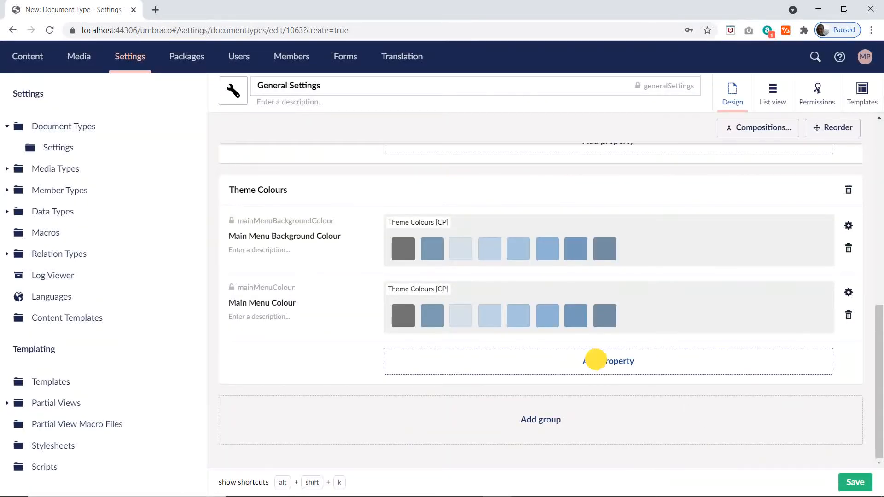
{"action": "key", "text": "alt+Tab"}
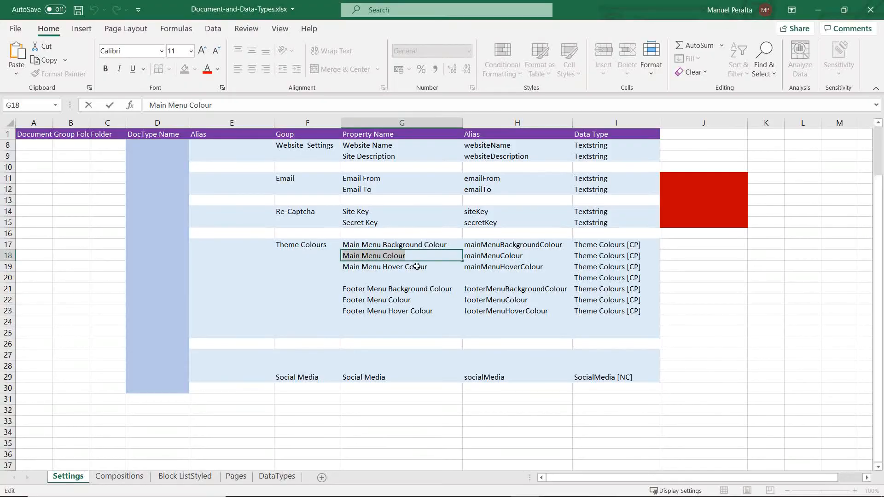
{"action": "key", "text": "Return"}
{"action": "double_click", "coordinate": [440, 266]}
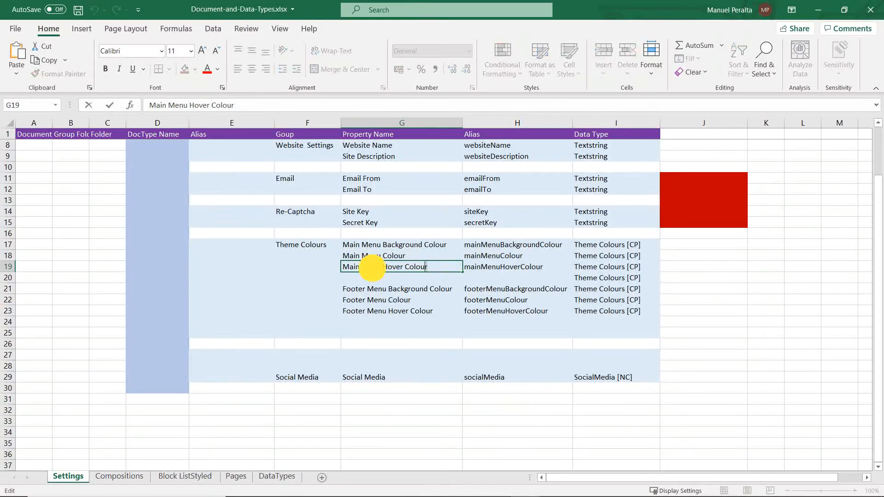
{"action": "triple_click", "coordinate": [370, 268]}
{"action": "key", "text": "ctrl+c"}
{"action": "key", "text": "alt+Tab"}
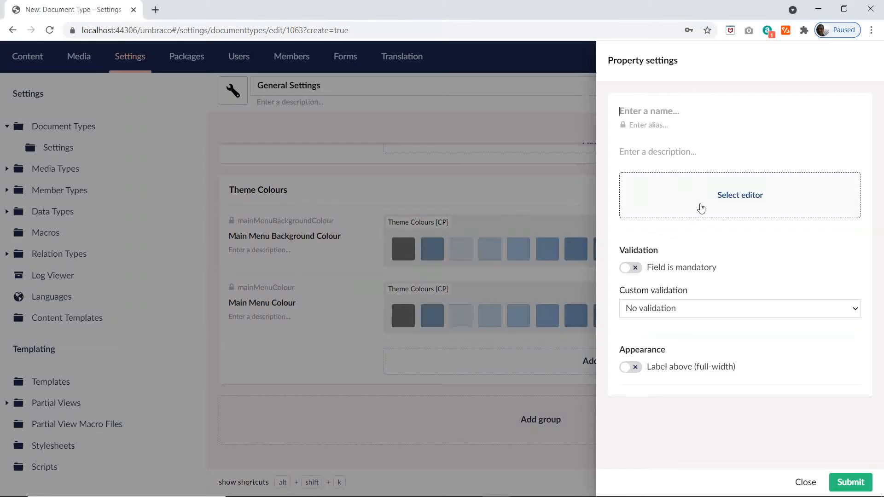
{"action": "key", "text": "ctrl+v"}
Step: Search the editors for "the", assign the existing Theme Colours [CP] configuration to the Main Menu Hover Colour property and submit it
{"action": "left_click", "coordinate": [712, 191]}
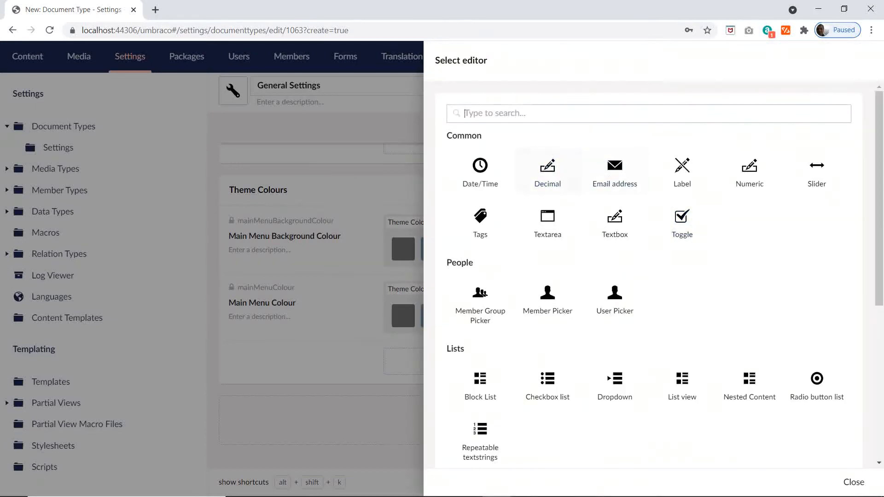
{"action": "type", "text": "the"}
{"action": "left_click", "coordinate": [482, 198]}
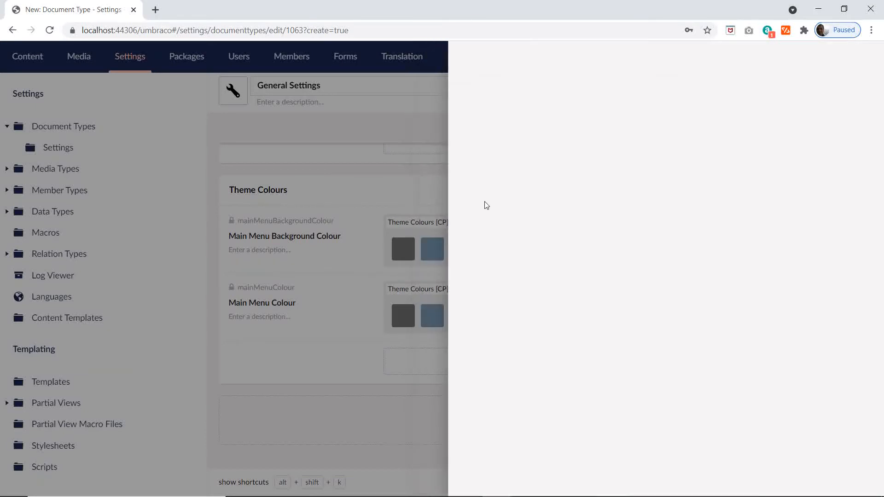
{"action": "left_click", "coordinate": [849, 481]}
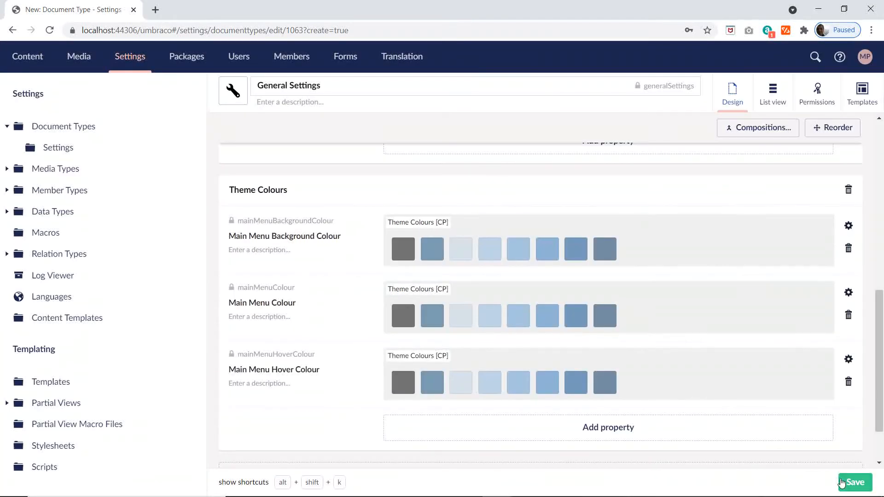
Step: Copy Footer Menu Background Colour from cell G21 of the Excel Settings sheet and use it to name a new property in the Theme Colours group
{"action": "key", "text": "alt+Tab"}
{"action": "left_click", "coordinate": [419, 291]}
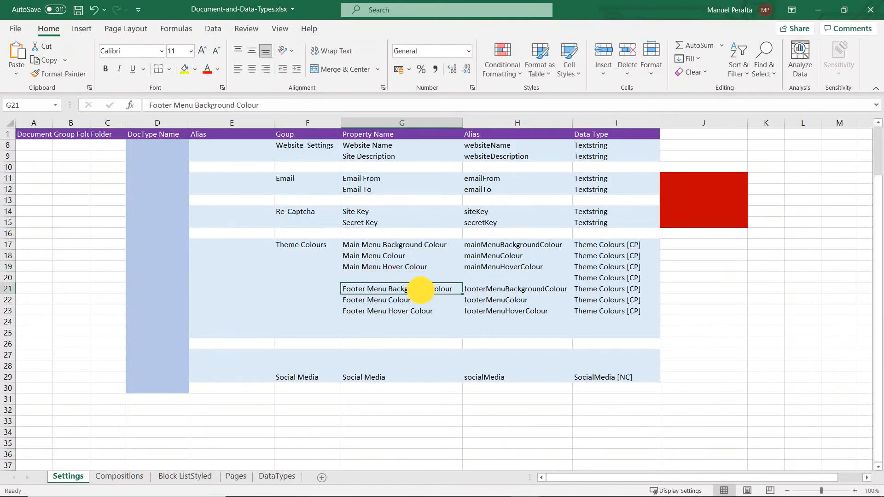
{"action": "double_click", "coordinate": [419, 290]}
{"action": "double_click", "coordinate": [418, 291]}
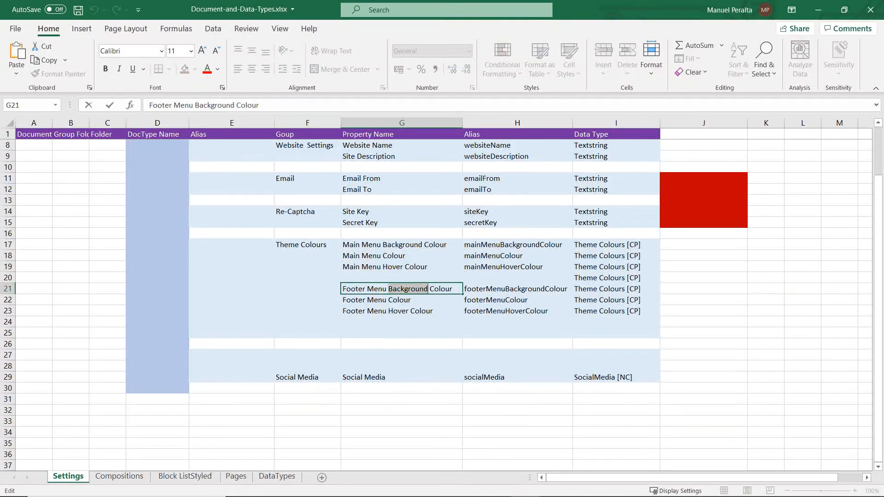
{"action": "left_click_drag", "start_coordinate": [269, 106], "coordinate": [105, 106]}
{"action": "key", "text": "ctrl+c"}
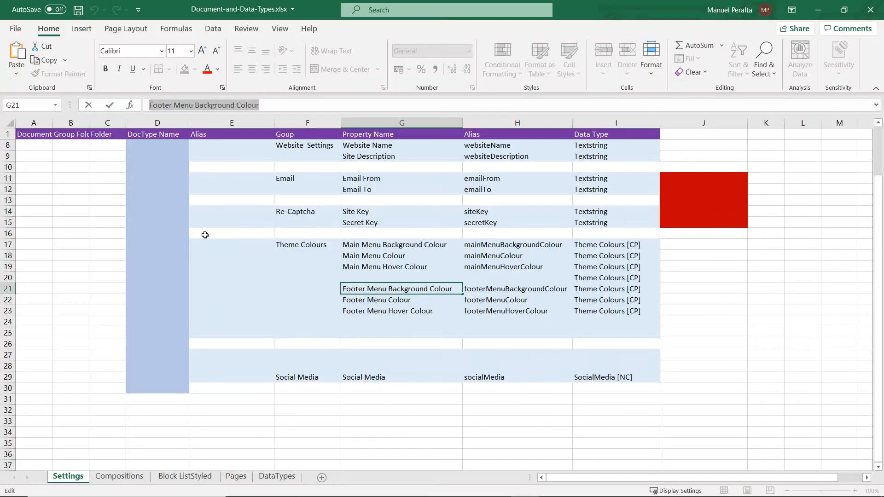
{"action": "key", "text": "alt+Tab"}
{"action": "left_click", "coordinate": [622, 428]}
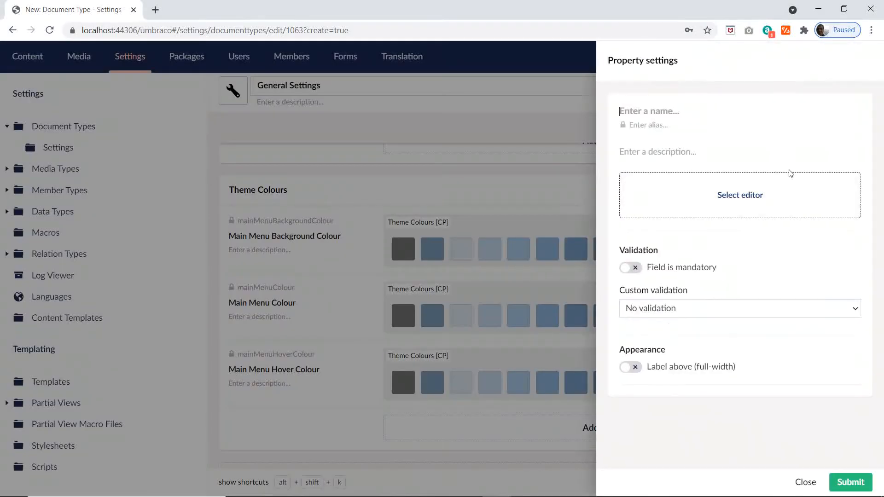
{"action": "key", "text": "ctrl+v"}
Step: Search the editors for "the", assign the existing Theme Colours [CP] configuration to the Footer Menu Background Colour property and submit it
{"action": "left_click", "coordinate": [736, 187]}
{"action": "type", "text": "th"}
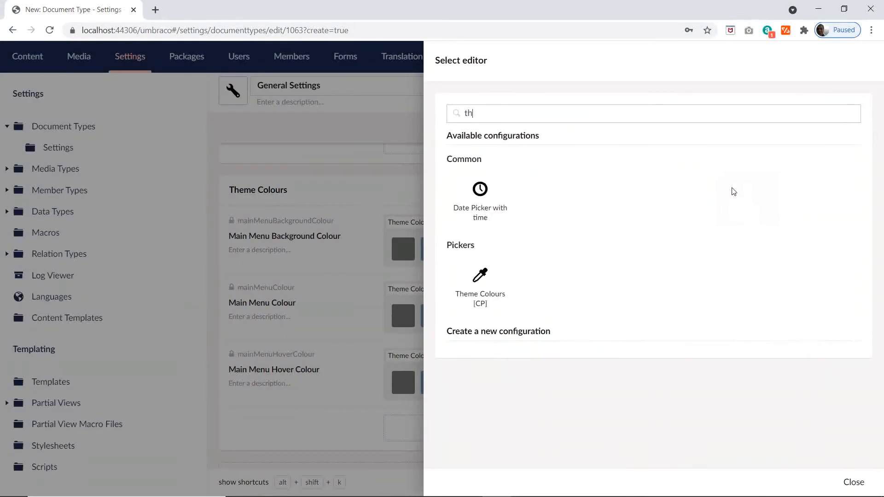
{"action": "type", "text": "e"}
{"action": "left_click", "coordinate": [474, 209]}
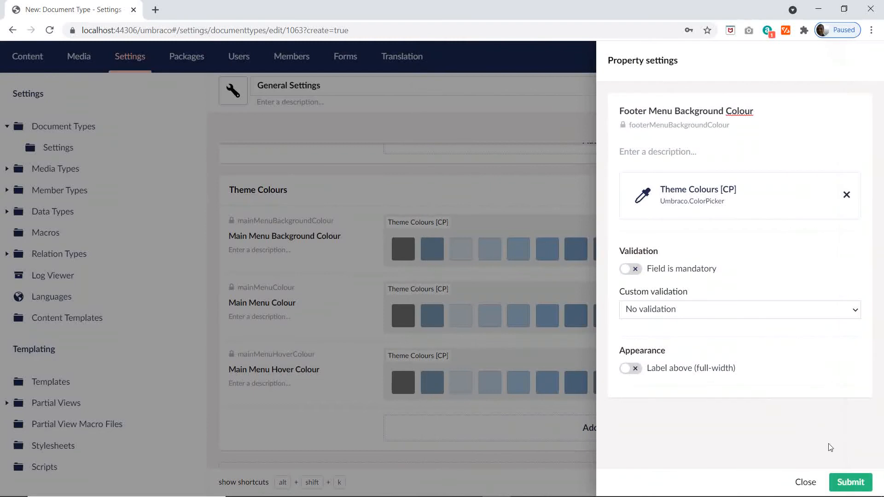
{"action": "left_click", "coordinate": [850, 481]}
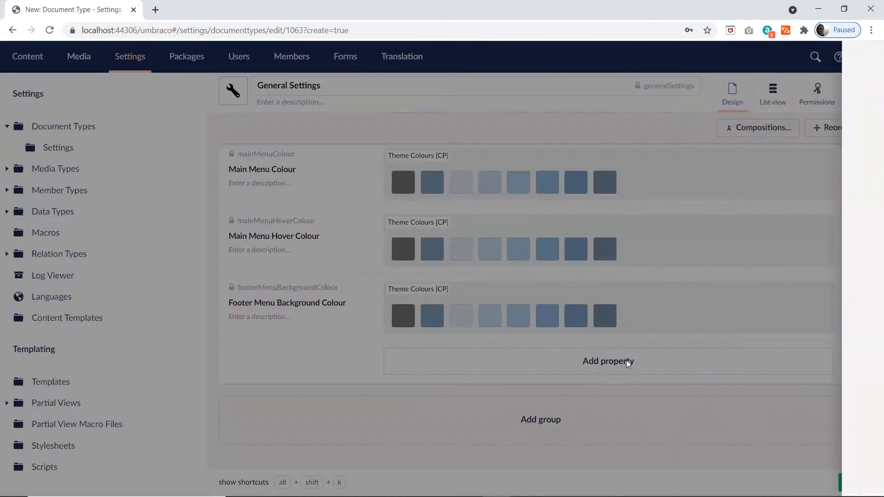
Step: Copy Footer Menu Colour from cell G22 of the Excel Settings sheet and use it to name a new property in the Theme Colours group
{"action": "key", "text": "alt+Tab"}
{"action": "left_click", "coordinate": [394, 298]}
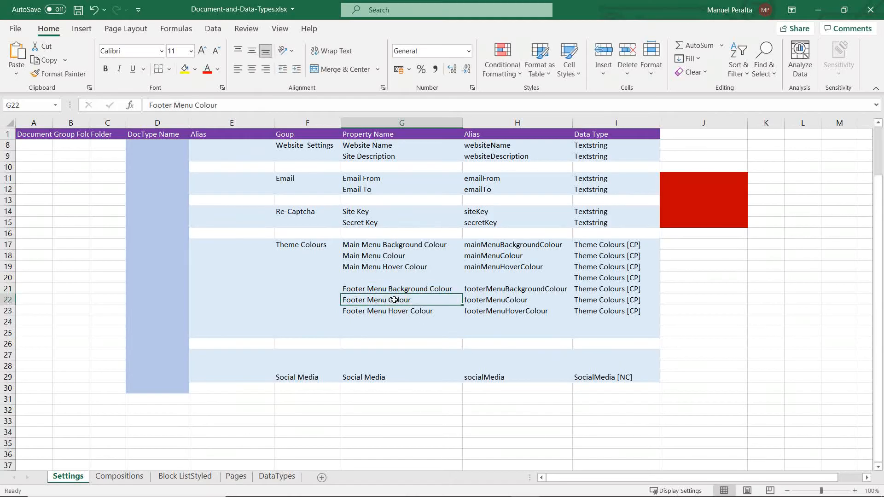
{"action": "double_click", "coordinate": [411, 299]}
{"action": "left_click_drag", "start_coordinate": [411, 300], "coordinate": [317, 302]}
{"action": "key", "text": "ctrl+c"}
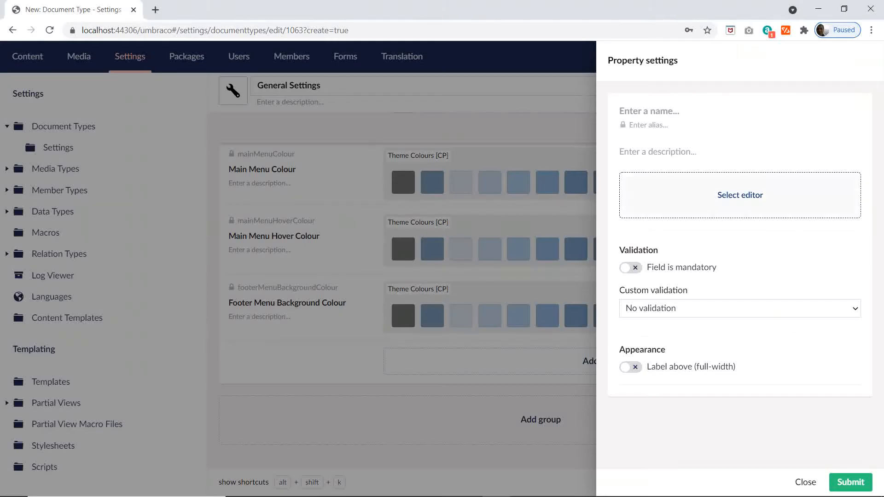
{"action": "key", "text": "ctrl+v"}
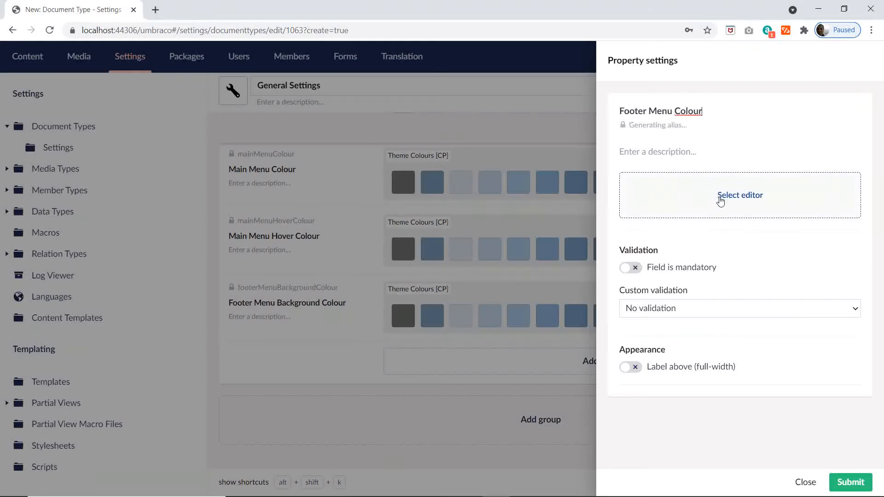
Step: Search the editors for "the", assign the existing Theme Colours [CP] configuration to the Footer Menu Colour property and submit it
{"action": "left_click", "coordinate": [724, 197]}
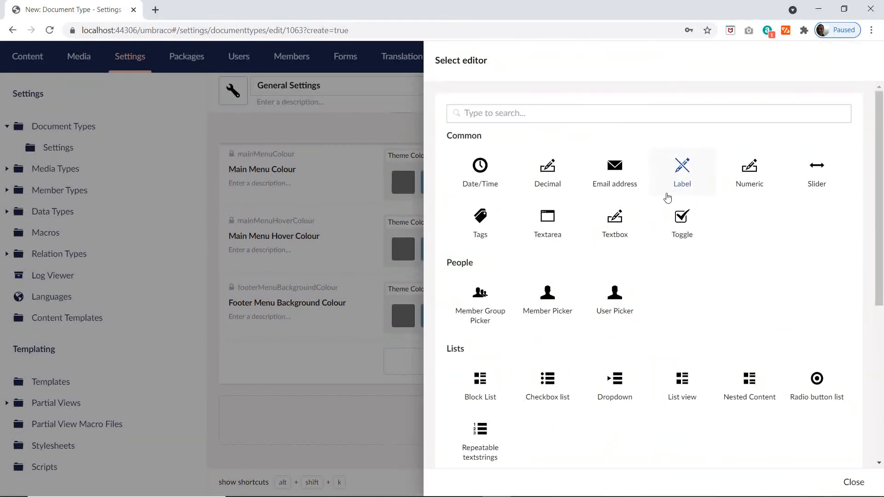
{"action": "type", "text": "the"}
{"action": "left_click", "coordinate": [479, 194]}
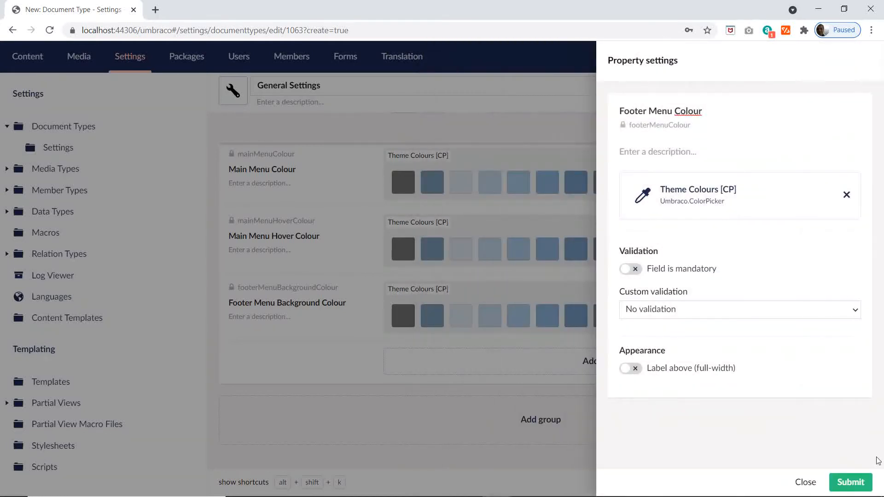
{"action": "left_click", "coordinate": [844, 487]}
Step: Copy Footer Menu Hover Colour from cell G23 of the Excel Settings sheet and use it to name a new property in the Theme Colours group
{"action": "key", "text": "alt+Tab"}
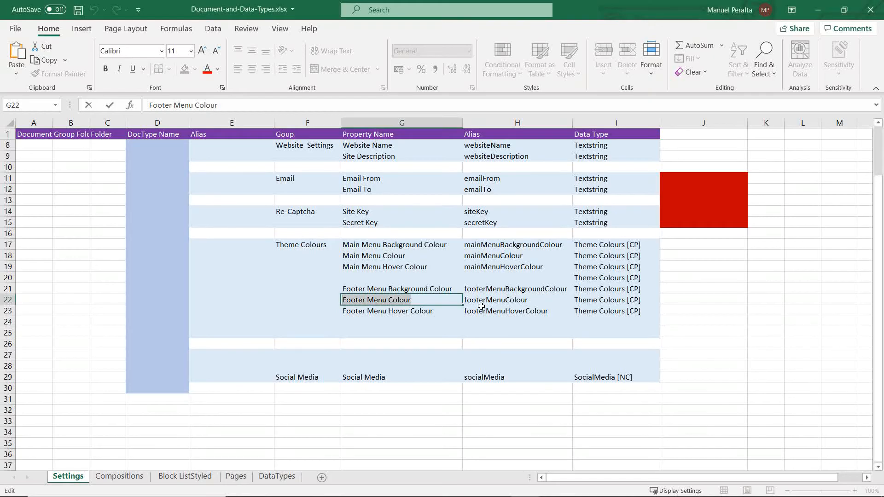
{"action": "left_click", "coordinate": [400, 309]}
{"action": "double_click", "coordinate": [439, 311]}
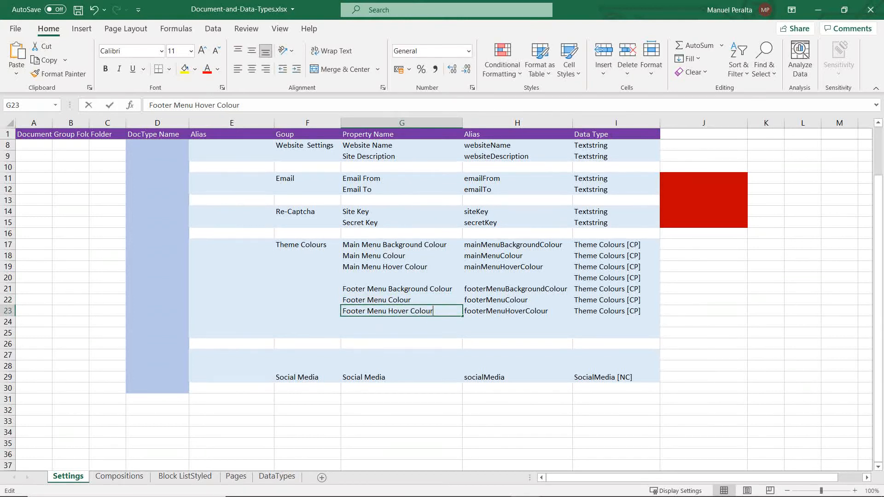
{"action": "left_click_drag", "start_coordinate": [439, 311], "coordinate": [232, 308]}
{"action": "key", "text": "alt+Tab"}
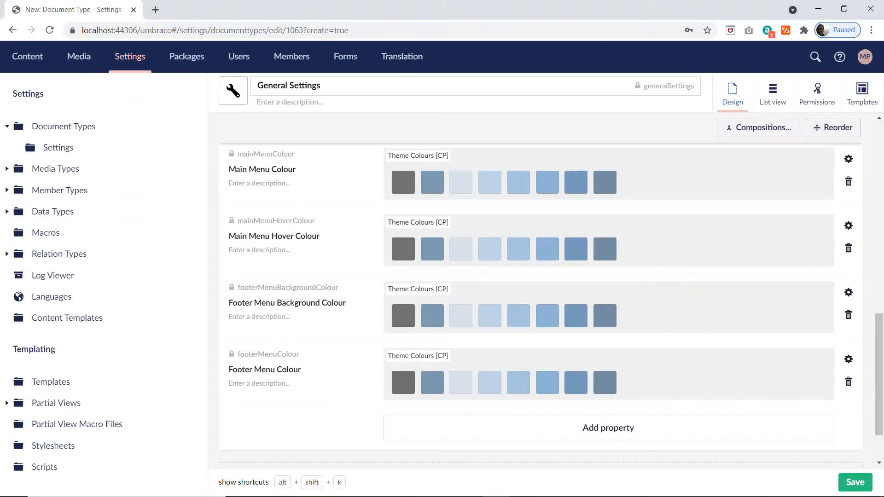
{"action": "left_click", "coordinate": [606, 431]}
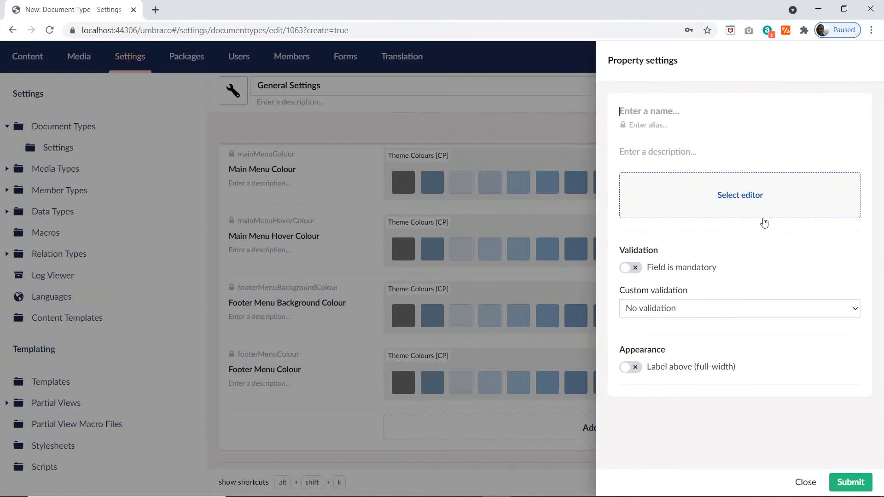
{"action": "key", "text": "ctrl+v"}
Step: Search the editors for "the", assign the existing Theme Colours [CP] configuration to the Footer Menu Hover Colour property and submit it
{"action": "left_click", "coordinate": [737, 197]}
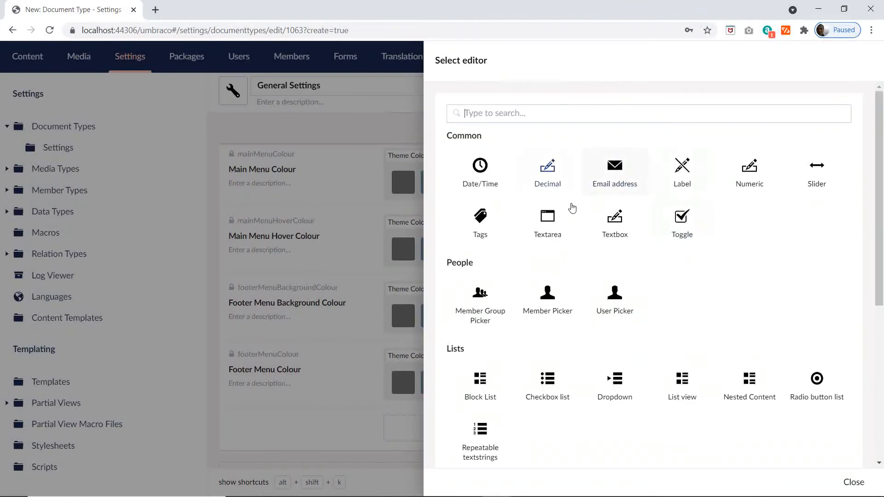
{"action": "type", "text": "the"}
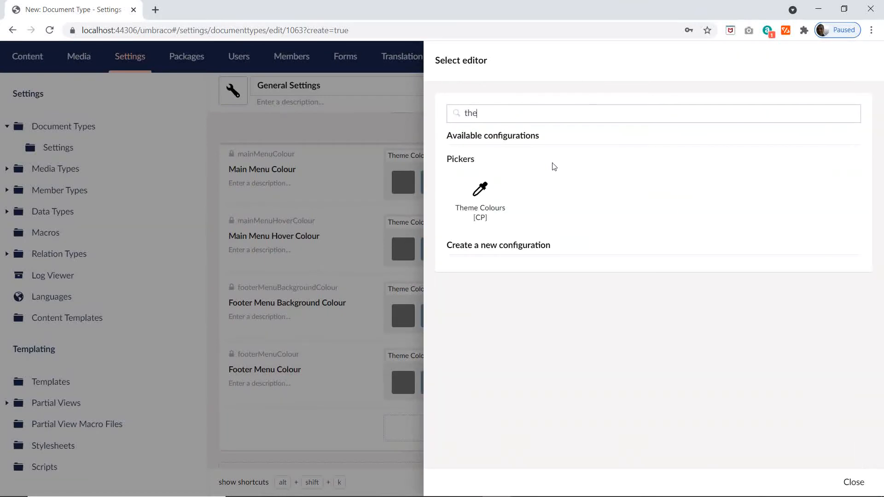
{"action": "left_click", "coordinate": [487, 220]}
{"action": "left_click", "coordinate": [849, 483]}
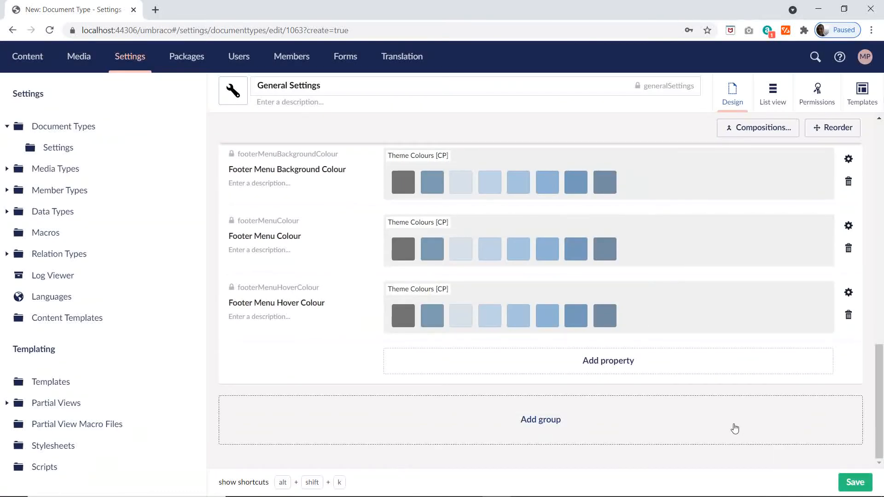
Step: Leave the cell edit in the Excel plan, switch back to Umbraco and save the General Settings document type
{"action": "key", "text": "alt+Tab"}
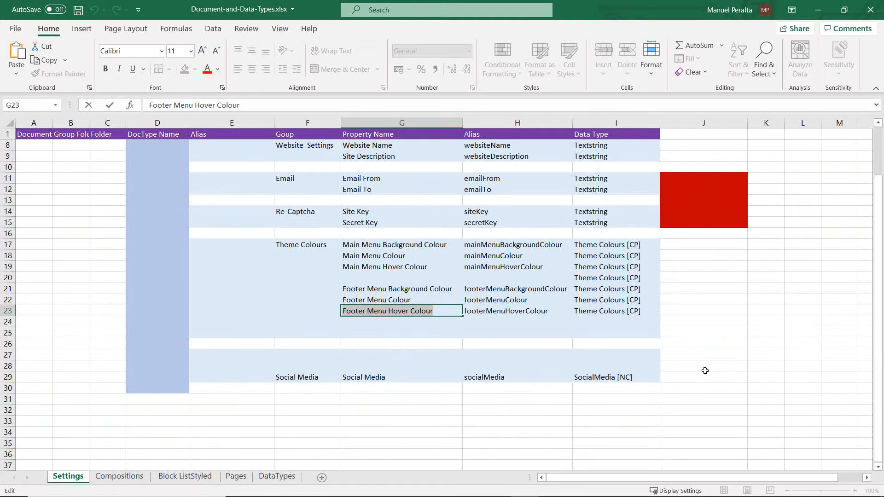
{"action": "left_click", "coordinate": [630, 360]}
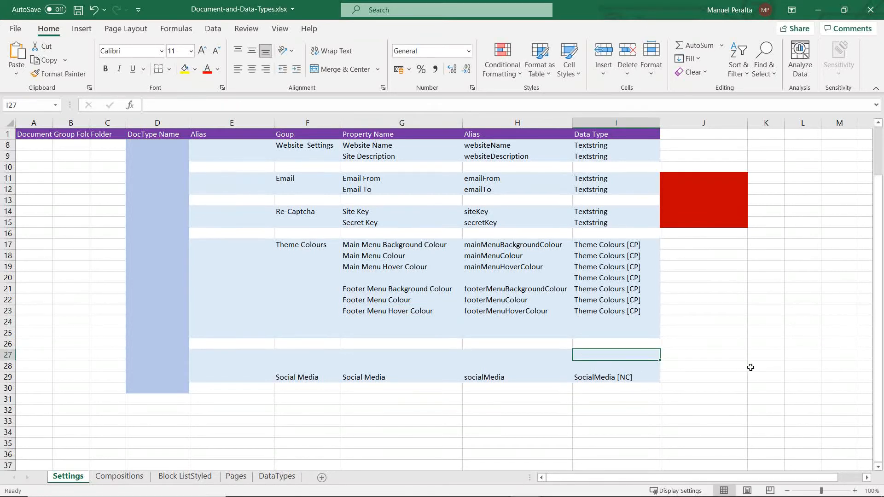
{"action": "key", "text": "alt+Tab"}
{"action": "left_click", "coordinate": [849, 475]}
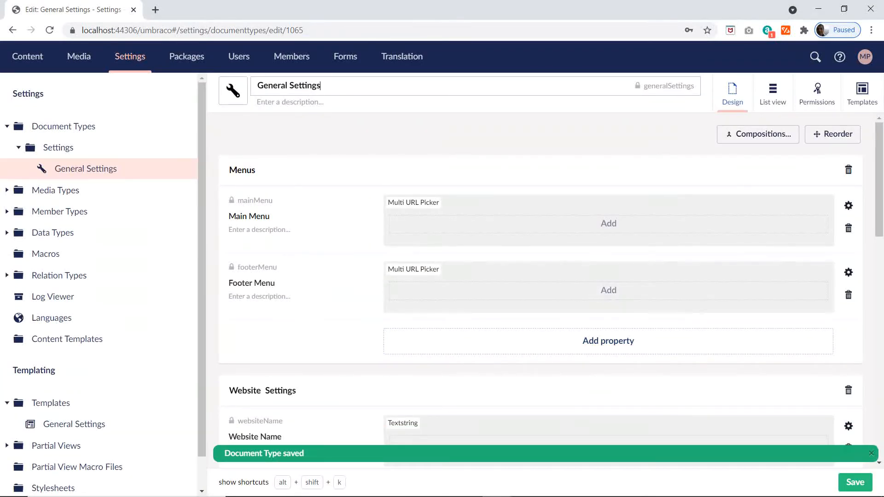
Step: Turn on reordering for General Settings and move the Website Settings group above the Menus group
{"action": "scroll", "coordinate": [341, 296], "scroll_direction": "down", "scroll_amount": 9}
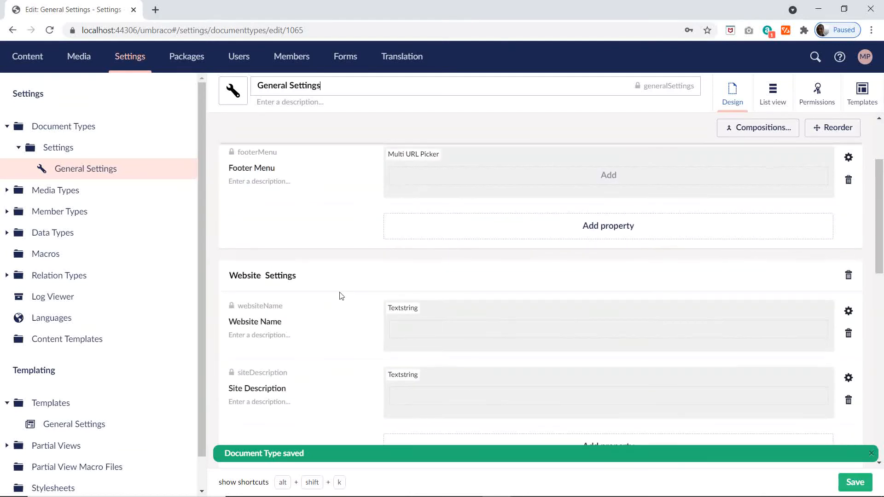
{"action": "scroll", "coordinate": [442, 331], "scroll_direction": "down", "scroll_amount": 4}
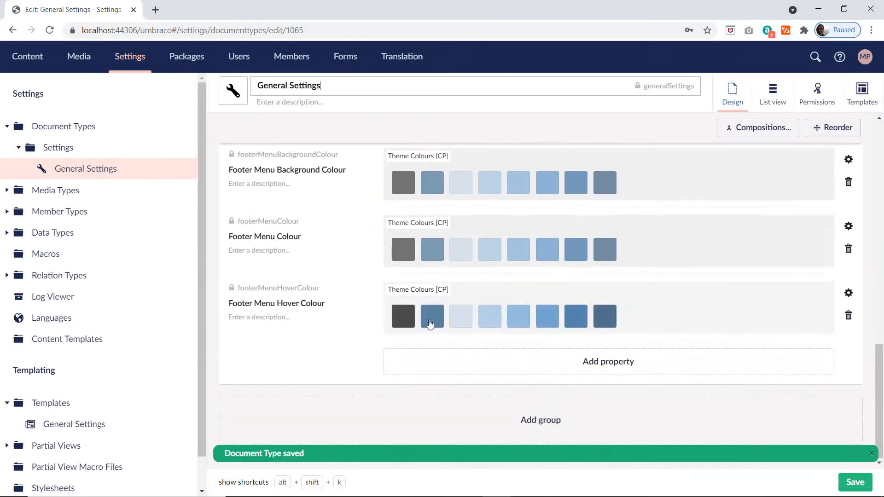
{"action": "scroll", "coordinate": [423, 328], "scroll_direction": "up", "scroll_amount": 12}
{"action": "scroll", "coordinate": [530, 276], "scroll_direction": "down", "scroll_amount": 1}
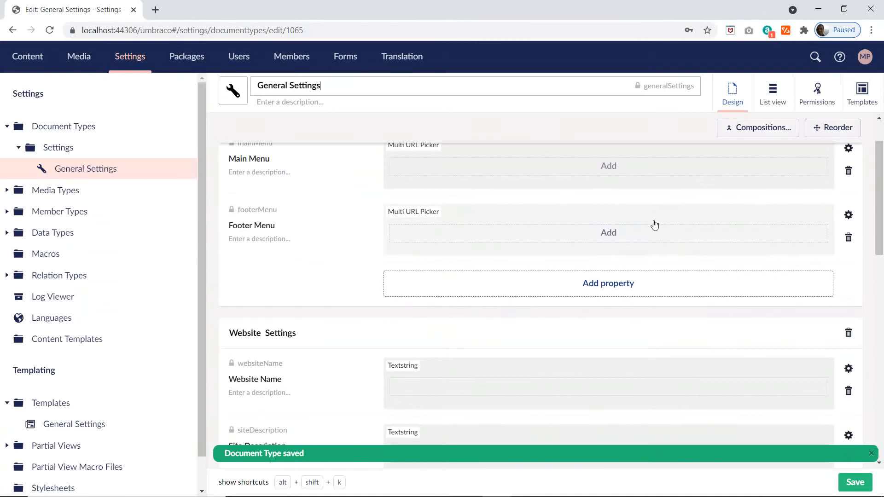
{"action": "scroll", "coordinate": [796, 156], "scroll_direction": "up", "scroll_amount": 1}
{"action": "left_click", "coordinate": [837, 134]}
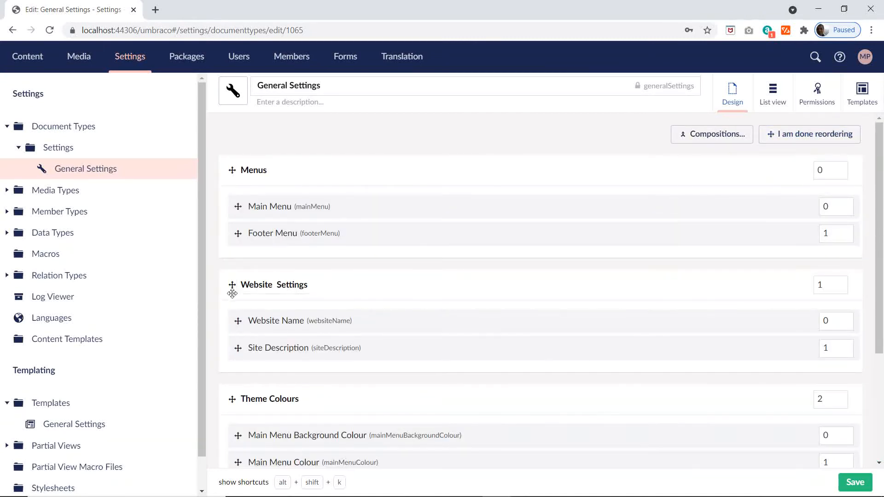
{"action": "left_click_drag", "start_coordinate": [232, 289], "coordinate": [236, 188]}
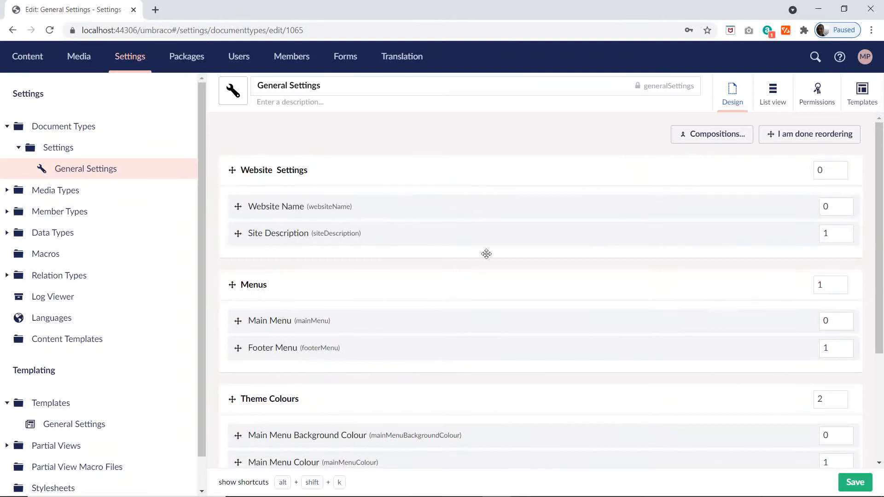
{"action": "scroll", "coordinate": [428, 268], "scroll_direction": "down", "scroll_amount": 2}
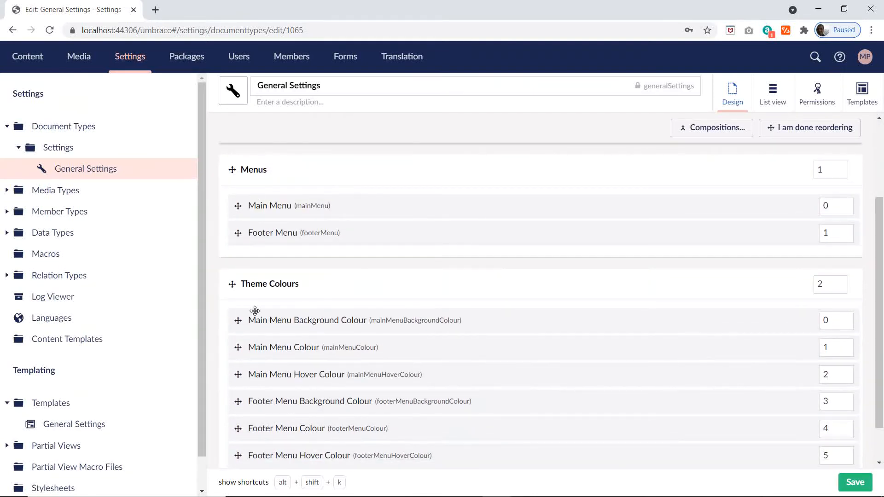
Step: Save the General Settings document type with its reordered groups
{"action": "scroll", "coordinate": [337, 372], "scroll_direction": "down", "scroll_amount": 1}
{"action": "left_click", "coordinate": [848, 481]}
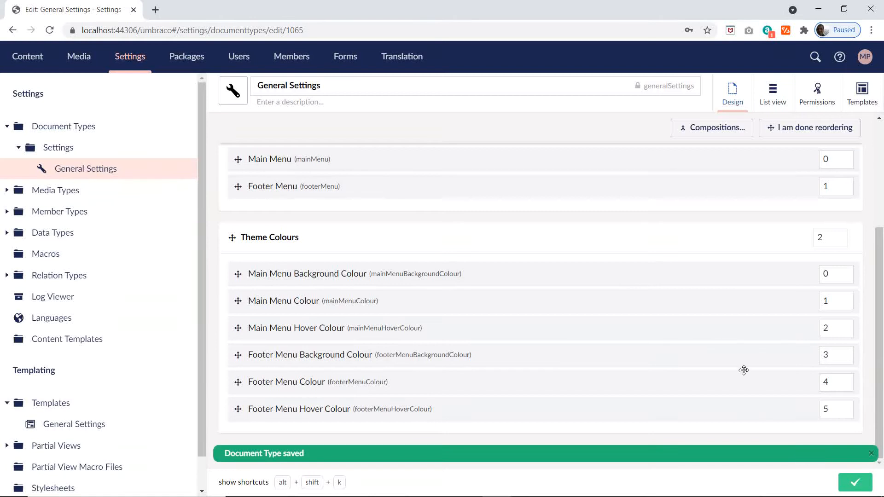
Step: Switch to the Excel plan and examine the Social Media row on the Settings sheet and the grouping folders on the Compositions sheet
{"action": "key", "text": "alt+Tab"}
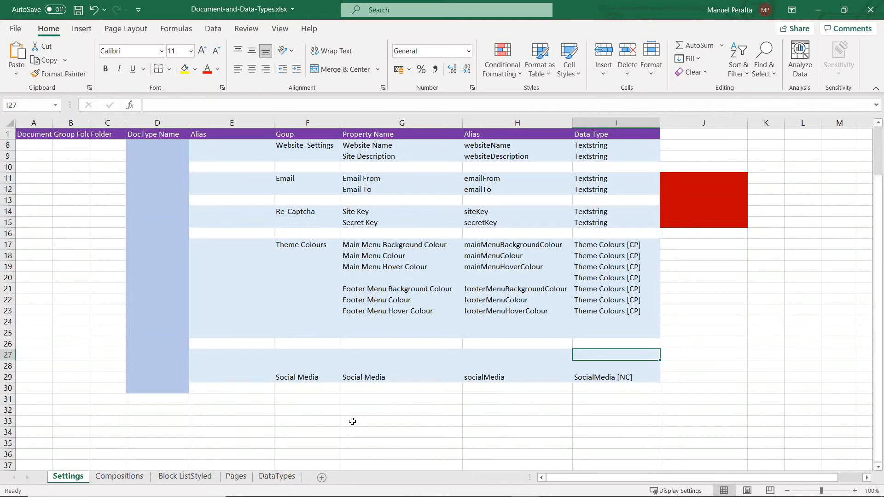
{"action": "left_click", "coordinate": [296, 377]}
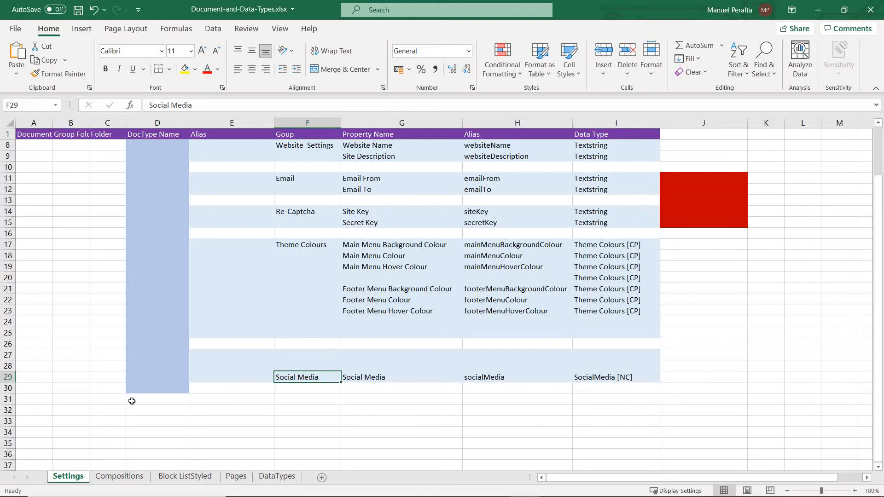
{"action": "left_click", "coordinate": [118, 477]}
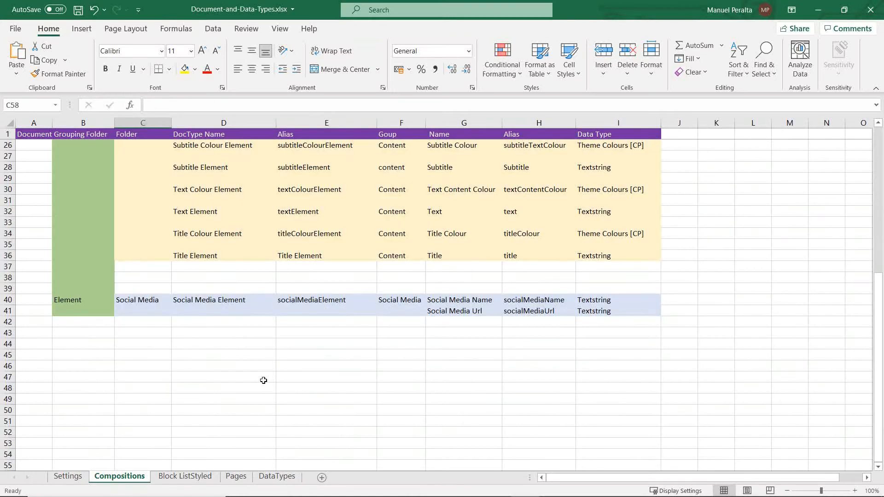
{"action": "scroll", "coordinate": [263, 380], "scroll_direction": "up", "scroll_amount": 8}
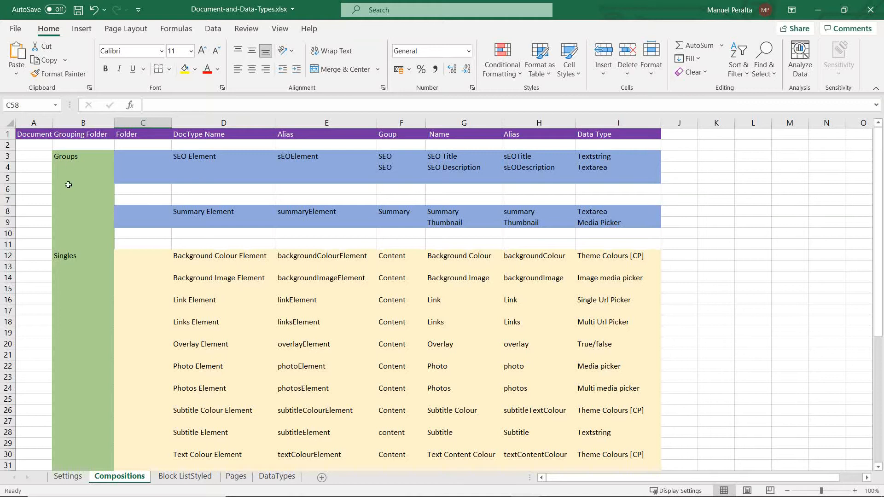
{"action": "left_click", "coordinate": [67, 256]}
{"action": "left_click", "coordinate": [68, 155]}
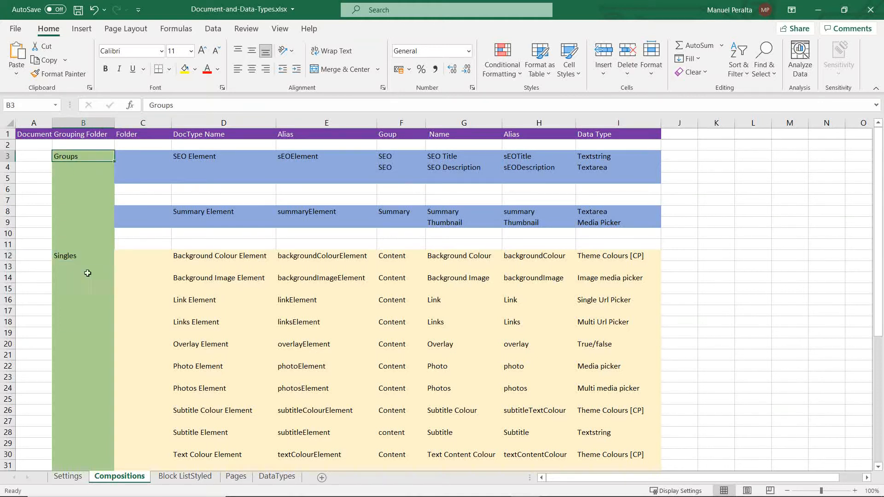
{"action": "left_click", "coordinate": [61, 257]}
{"action": "scroll", "coordinate": [87, 401], "scroll_direction": "down", "scroll_amount": 5}
{"action": "left_click", "coordinate": [87, 400]}
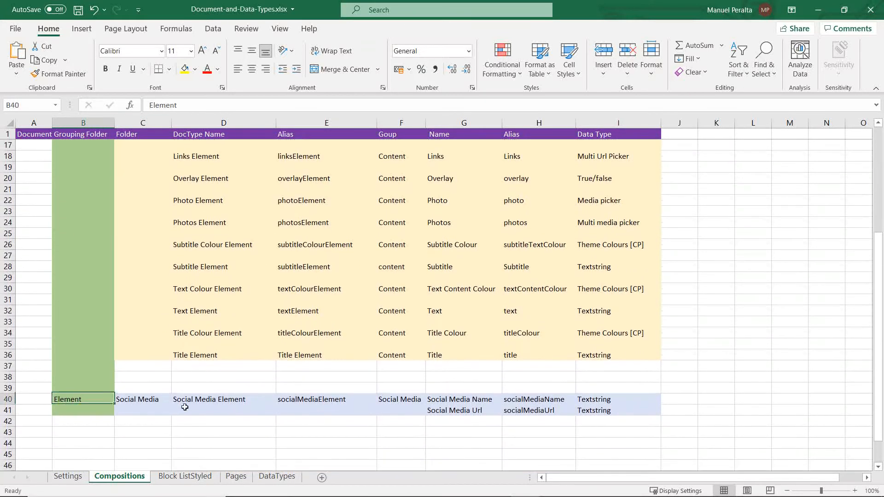
Step: Switch back to Umbraco and create a folder named Group under Document Types
{"action": "key", "text": "alt+Tab"}
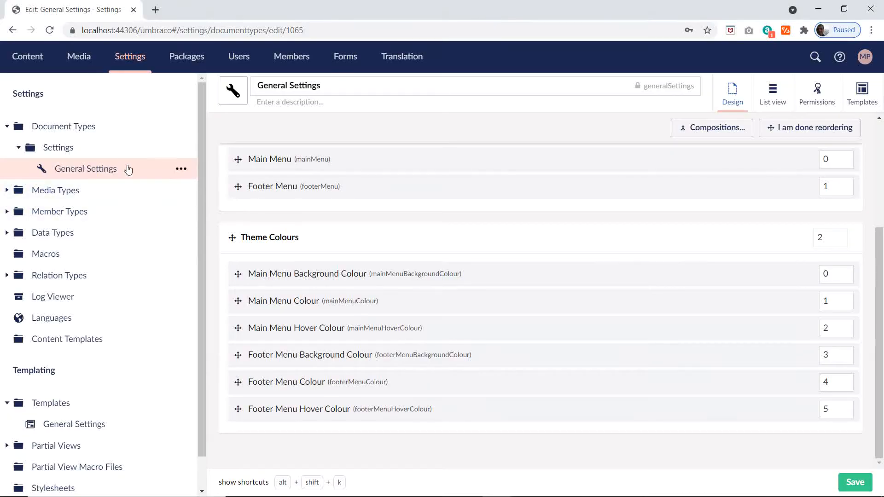
{"action": "left_click", "coordinate": [181, 126]}
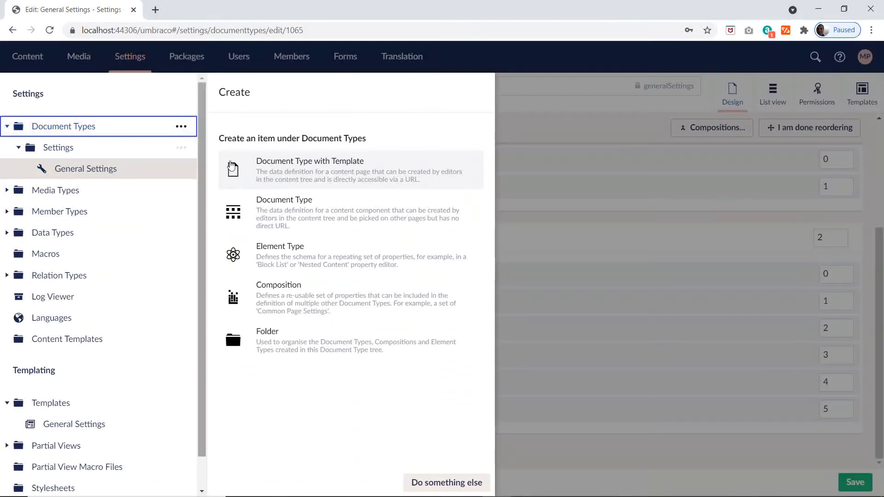
{"action": "left_click", "coordinate": [278, 341]}
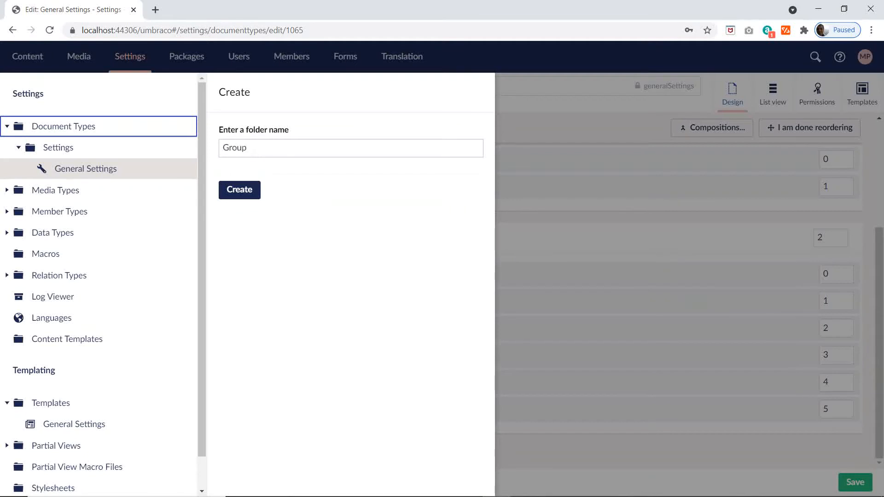
{"action": "key", "text": "Return"}
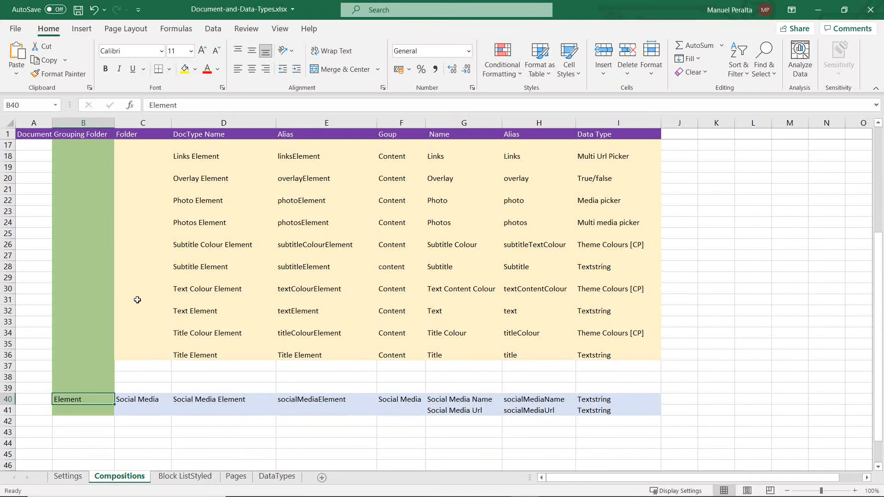
Step: Check the grouping folder names in the Excel plan, return to Umbraco and delete the Group folder
{"action": "scroll", "coordinate": [137, 299], "scroll_direction": "up", "scroll_amount": 5}
{"action": "key", "text": "alt+Tab"}
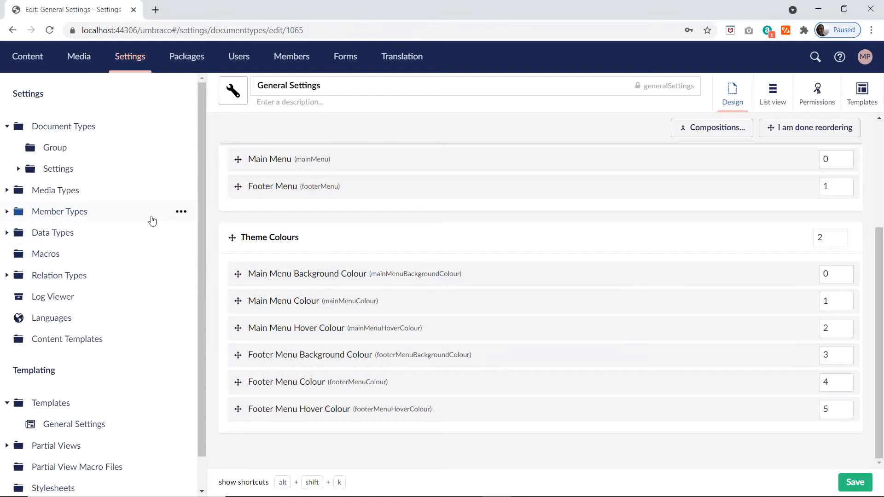
{"action": "left_click", "coordinate": [179, 148]}
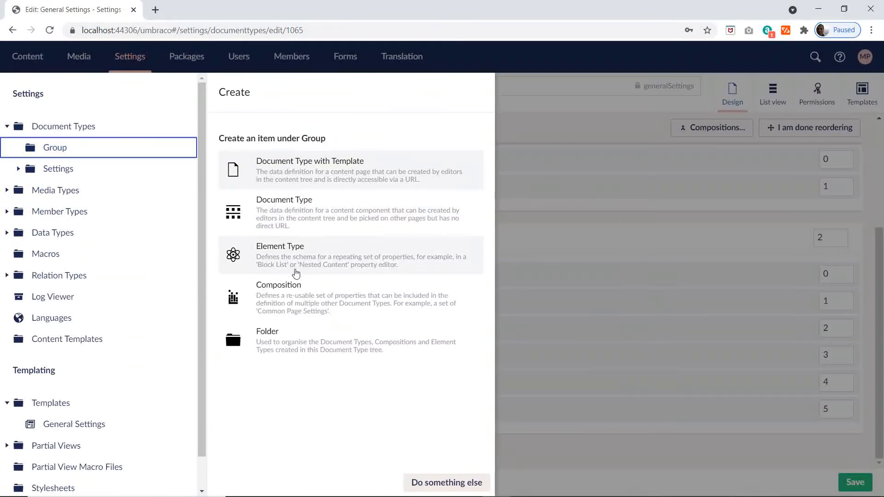
{"action": "left_click", "coordinate": [430, 482]}
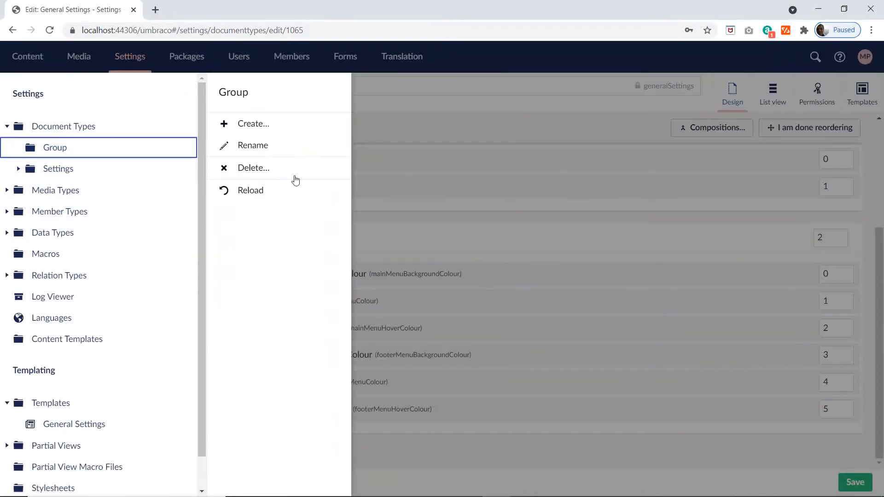
{"action": "left_click", "coordinate": [252, 170]}
{"action": "left_click", "coordinate": [269, 158]}
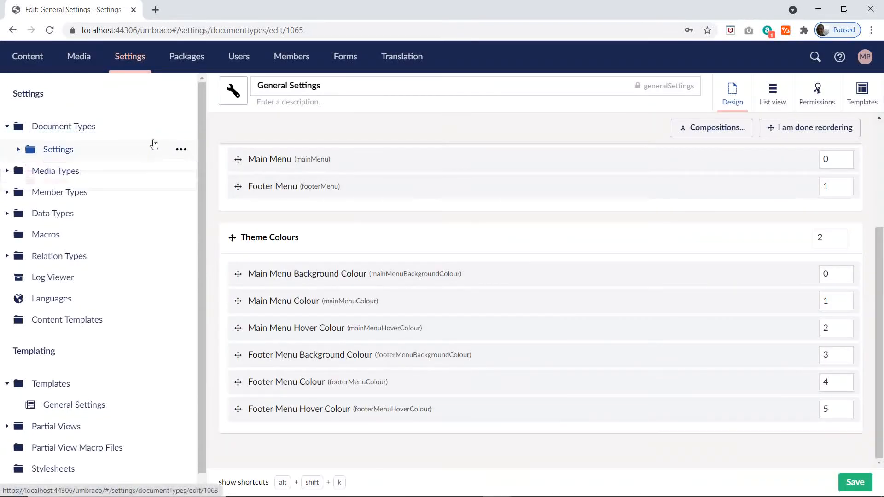
Step: Create a folder named Groups under Document Types
{"action": "left_click", "coordinate": [180, 126]}
{"action": "left_click", "coordinate": [266, 327]}
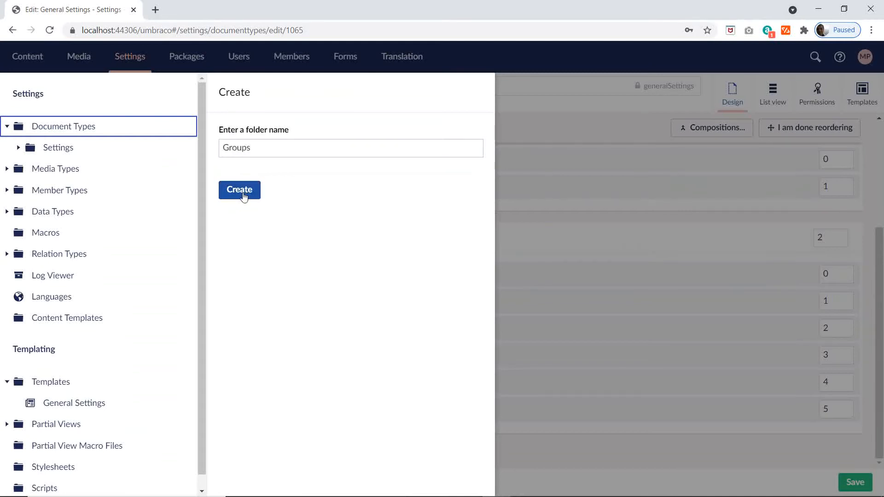
{"action": "left_click", "coordinate": [241, 191]}
Step: Create a folder named Singles under Document Types
{"action": "left_click", "coordinate": [188, 129]}
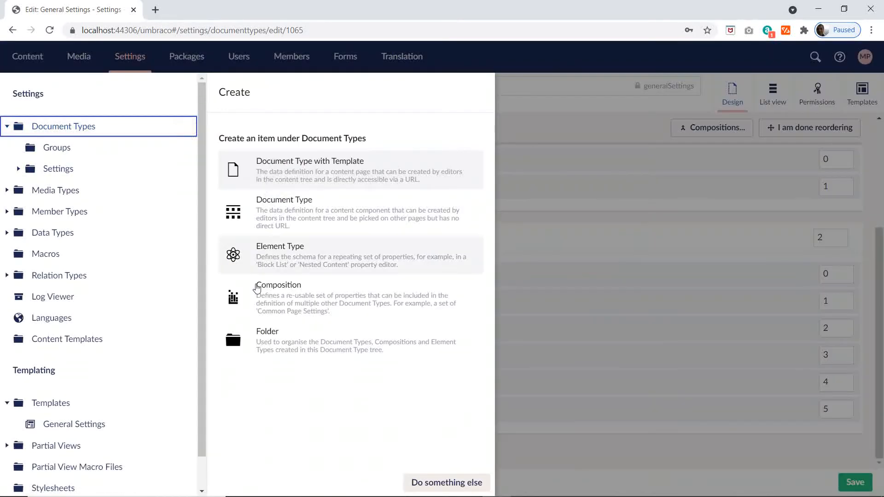
{"action": "left_click", "coordinate": [272, 336]}
{"action": "left_click", "coordinate": [238, 144]}
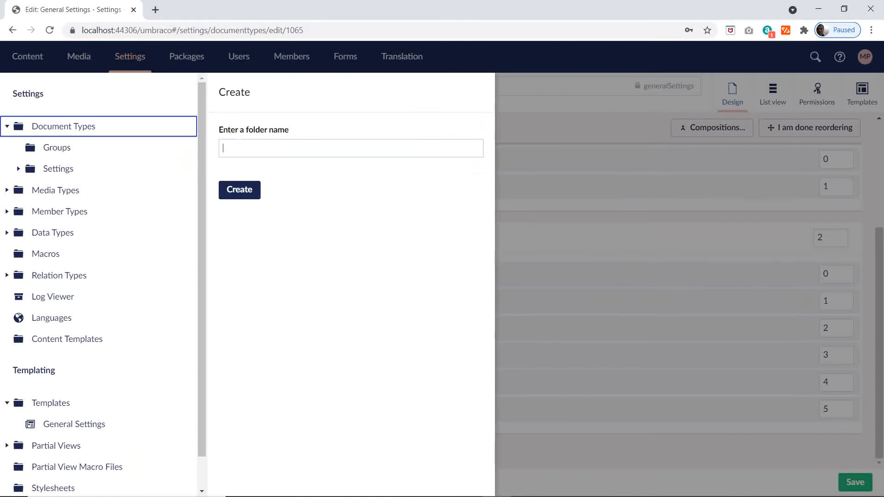
{"action": "key", "text": "Return"}
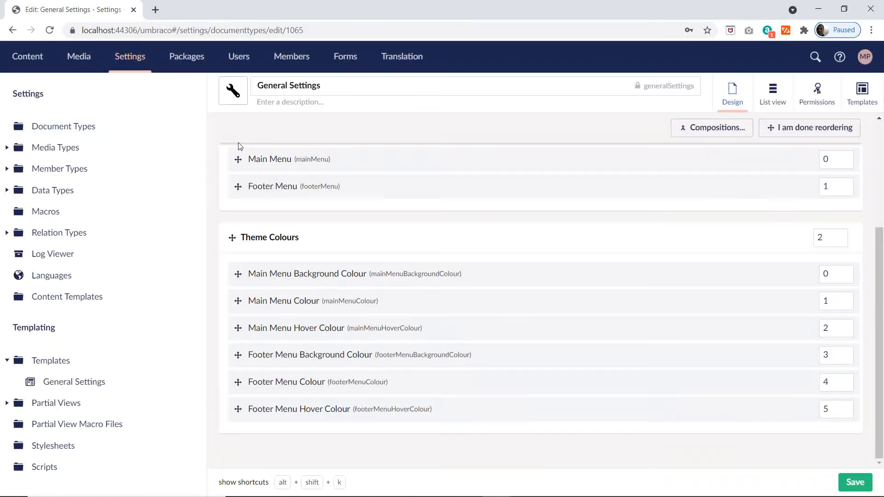
Step: Create a folder named Elements under Document Types
{"action": "left_click", "coordinate": [182, 129]}
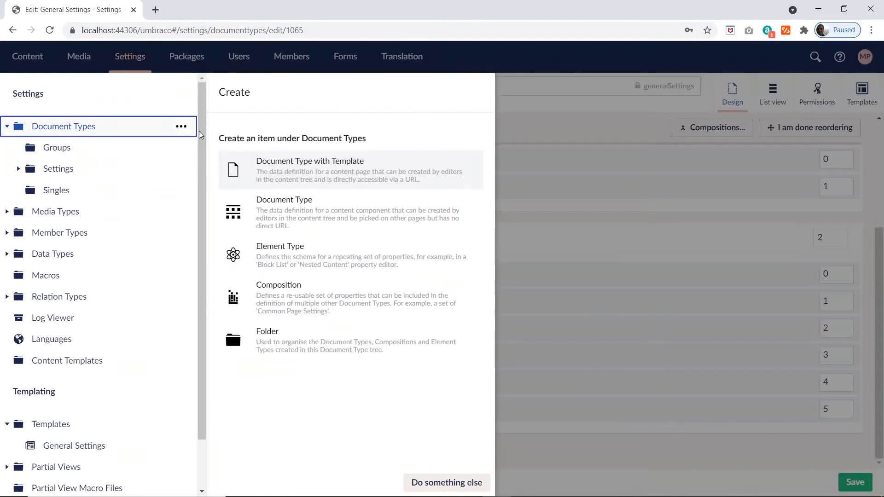
{"action": "left_click", "coordinate": [270, 338]}
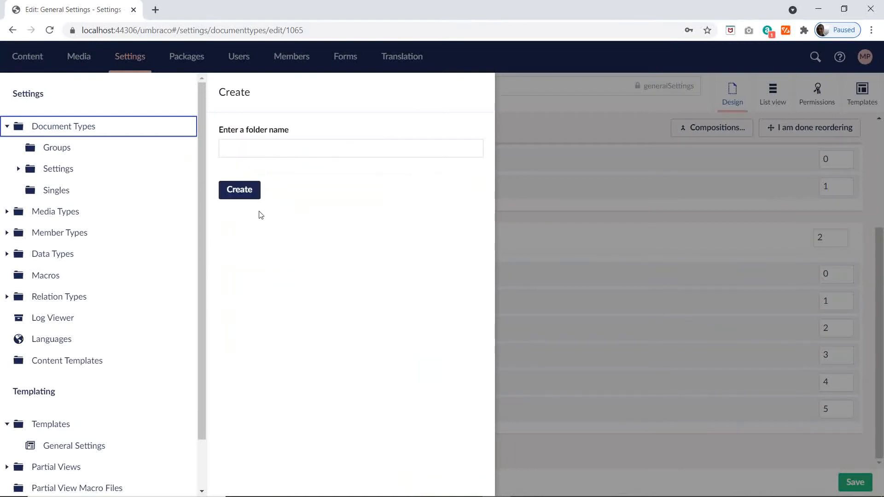
{"action": "left_click", "coordinate": [278, 150]}
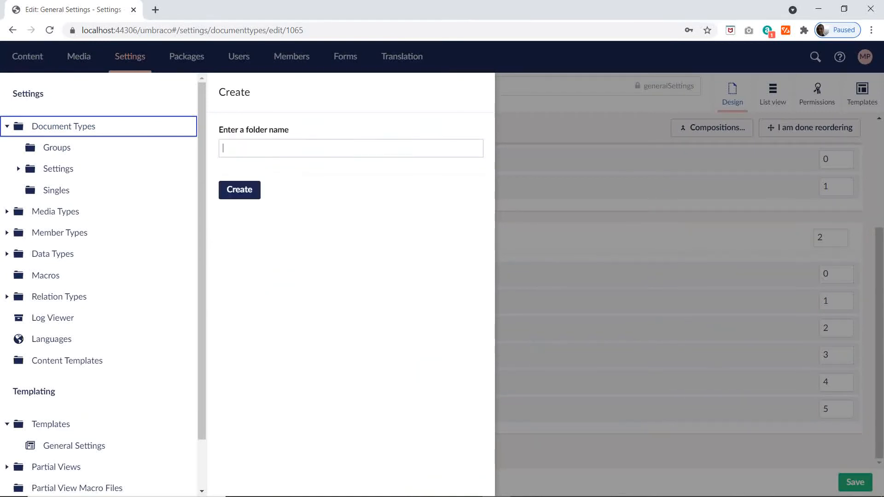
{"action": "type", "text": "Elements"}
{"action": "left_click", "coordinate": [239, 189]}
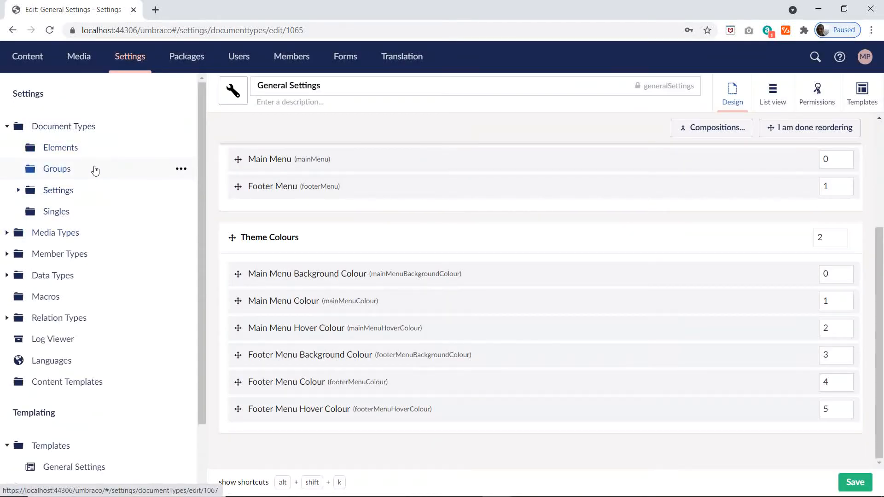
Step: Switch to the Excel plan and copy the folder name Social Media from cell C40 of the Compositions sheet
{"action": "key", "text": "alt+Tab"}
{"action": "key", "text": "alt+Tab"}
{"action": "key", "text": "alt+Tab"}
{"action": "scroll", "coordinate": [262, 315], "scroll_direction": "down", "scroll_amount": 5}
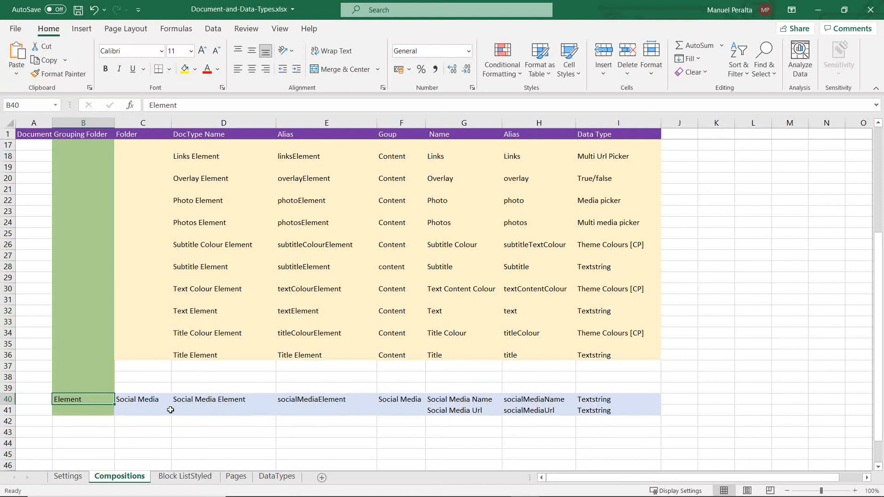
{"action": "left_click", "coordinate": [148, 402]}
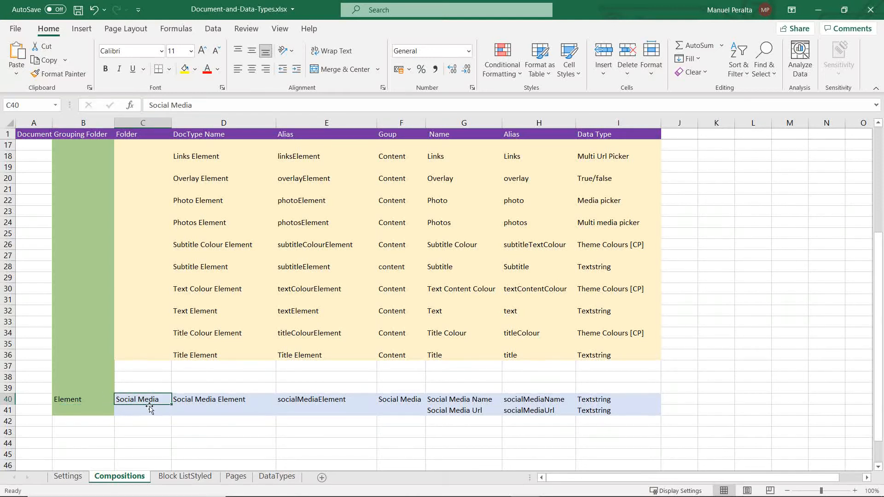
{"action": "double_click", "coordinate": [163, 399]}
{"action": "left_click_drag", "start_coordinate": [164, 399], "coordinate": [55, 403]}
{"action": "key", "text": "ctrl+c"}
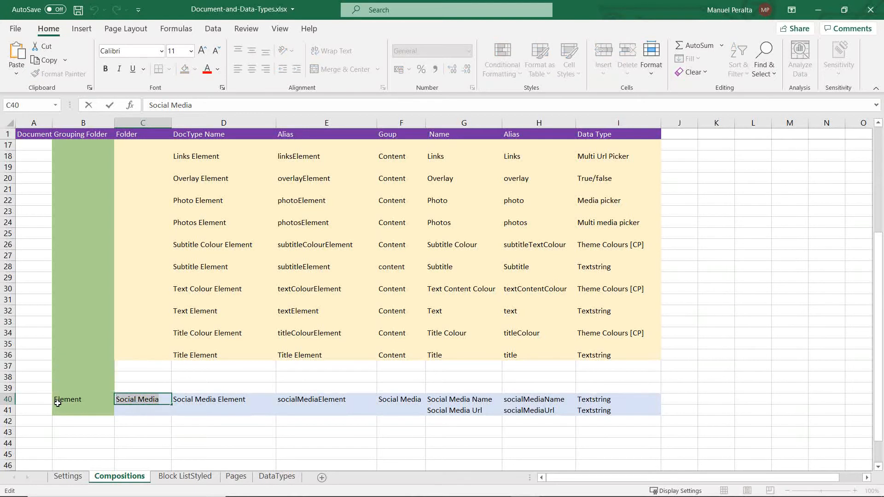
Step: Switch back to Umbraco and create a Social Media folder inside the Elements folder using the copied name
{"action": "key", "text": "alt+Tab"}
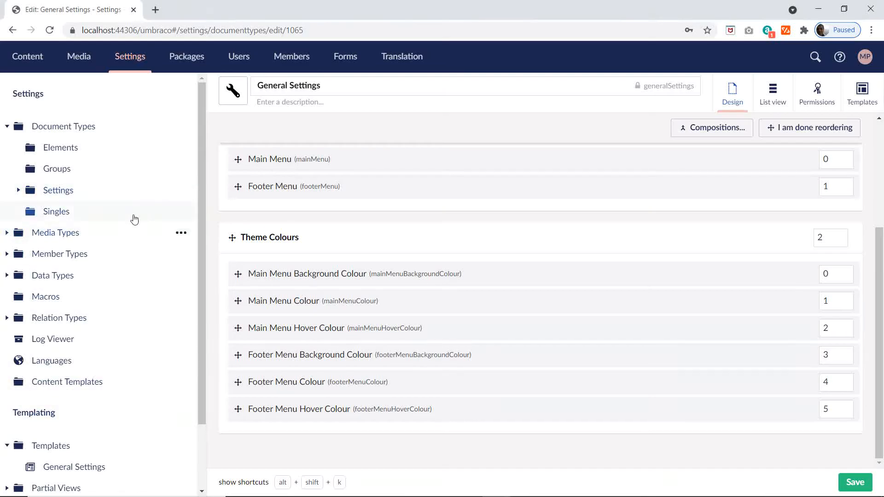
{"action": "left_click", "coordinate": [181, 147]}
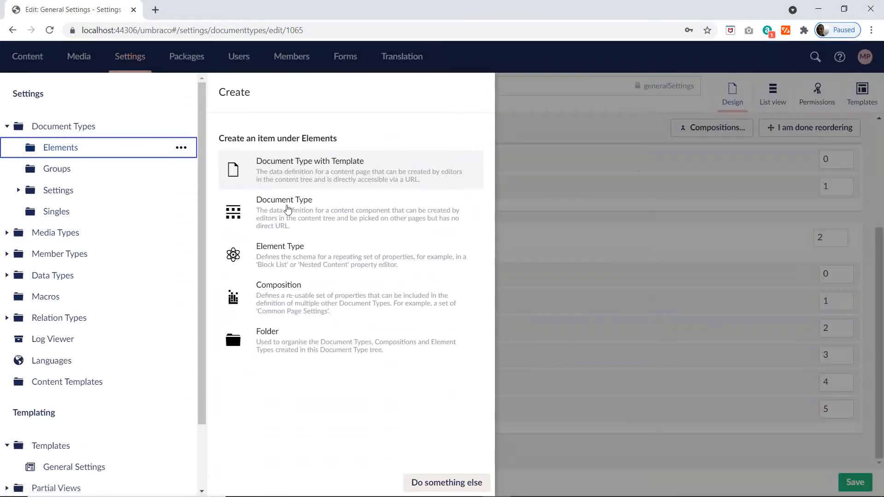
{"action": "left_click", "coordinate": [278, 352]}
{"action": "left_click", "coordinate": [243, 147]}
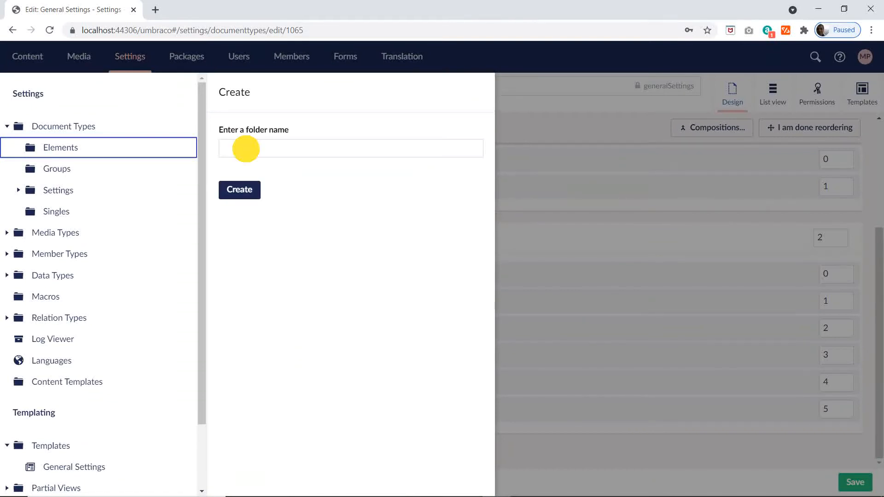
{"action": "key", "text": "ctrl+v"}
{"action": "left_click", "coordinate": [239, 190]}
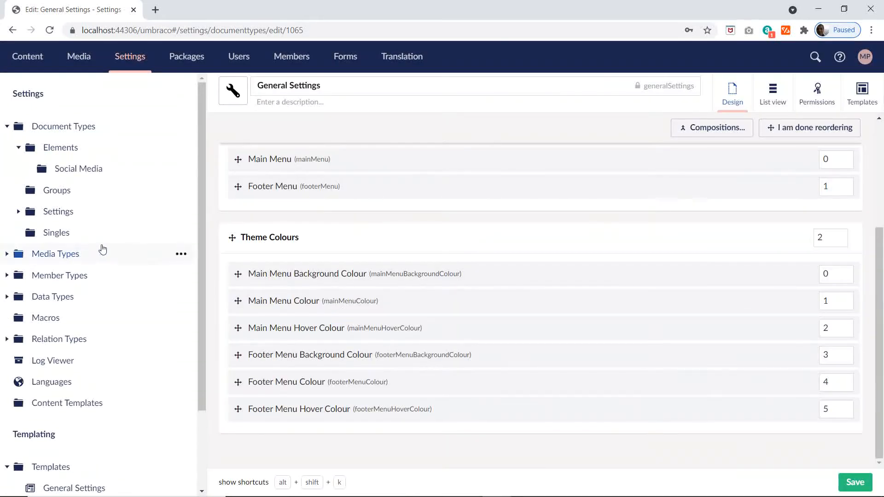
Step: Switch to the Excel plan and copy the document type name Social Media Element from cell D40 of the Compositions sheet
{"action": "key", "text": "alt+Tab"}
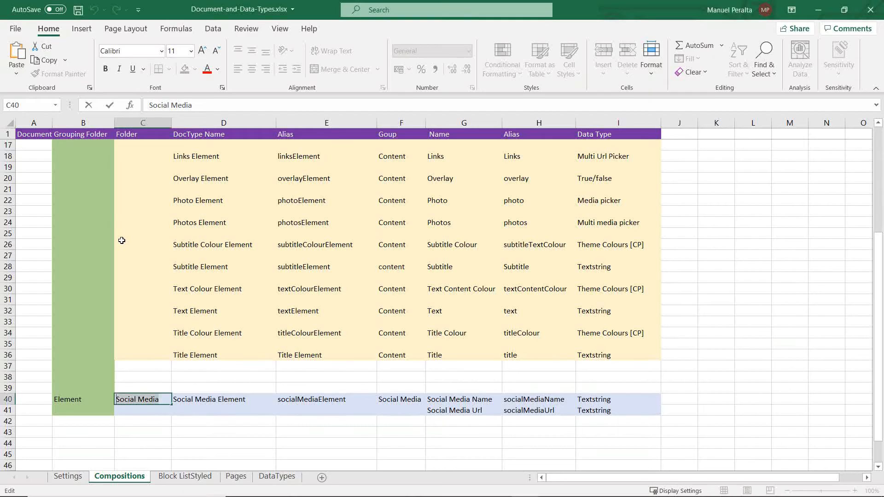
{"action": "left_click", "coordinate": [201, 398]}
{"action": "double_click", "coordinate": [220, 400]}
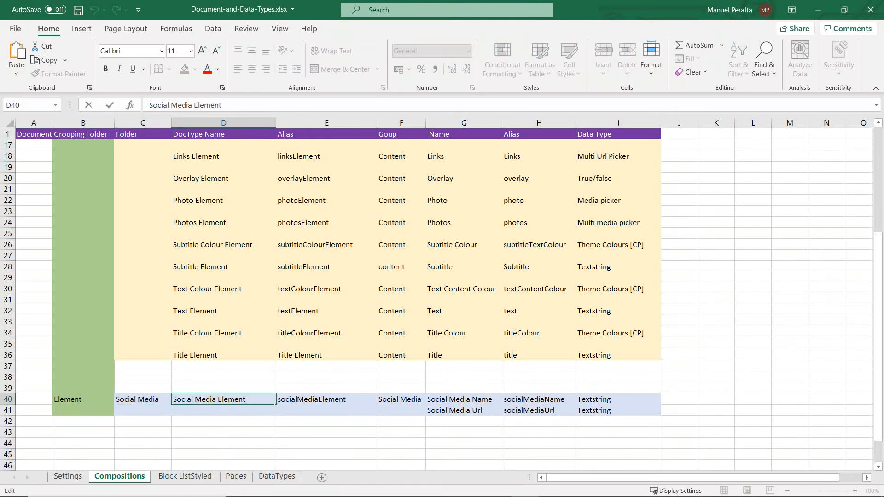
{"action": "left_click_drag", "start_coordinate": [234, 106], "coordinate": [5, 112]}
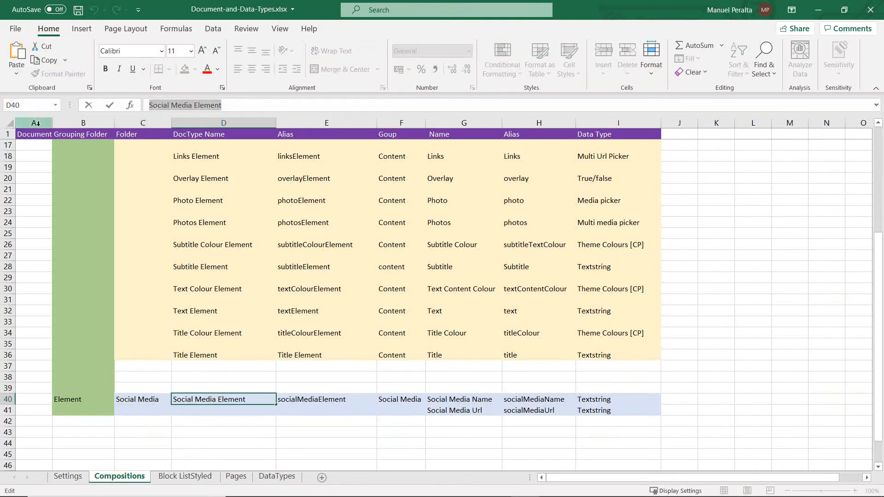
Step: Switch back to Umbraco and create an Element Type in the Social Media folder, named Social Media Element from the copied text
{"action": "key", "text": "alt+Tab"}
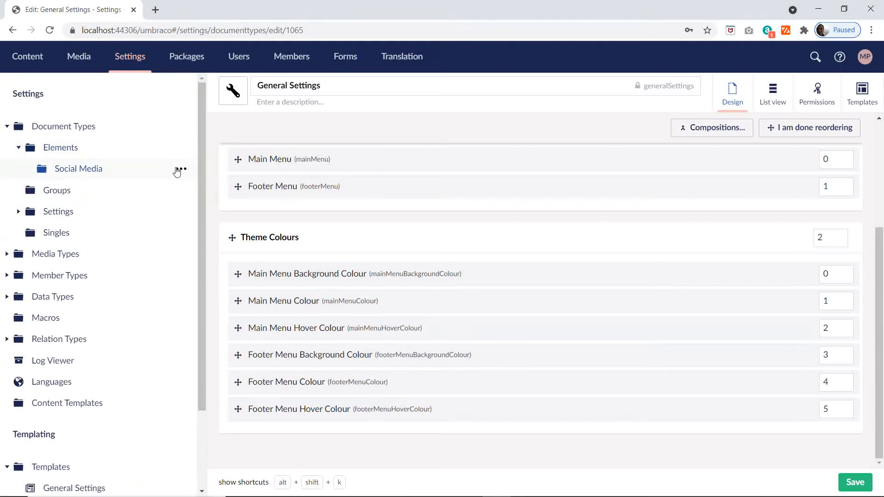
{"action": "left_click", "coordinate": [180, 170]}
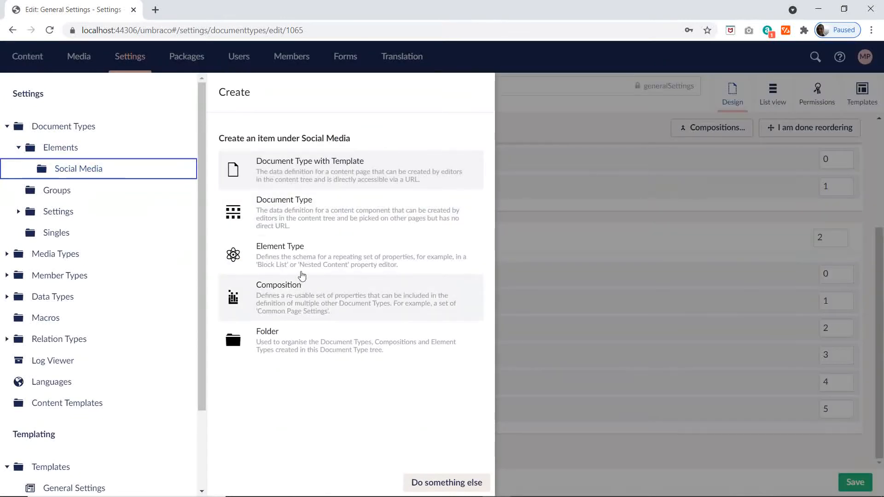
{"action": "left_click", "coordinate": [293, 255]}
{"action": "type", "text": "Social Media Element"}
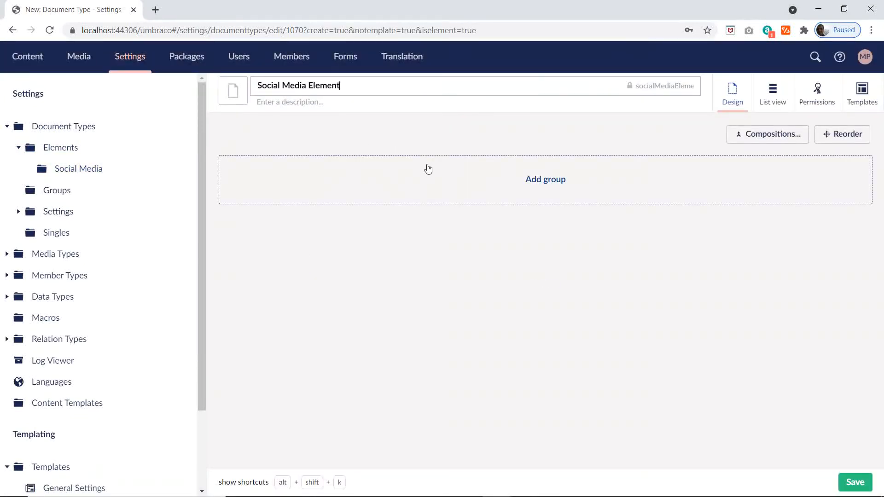
Step: Search the icons for "use" and assign the black user-group icon to the Social Media Element
{"action": "left_click", "coordinate": [233, 91]}
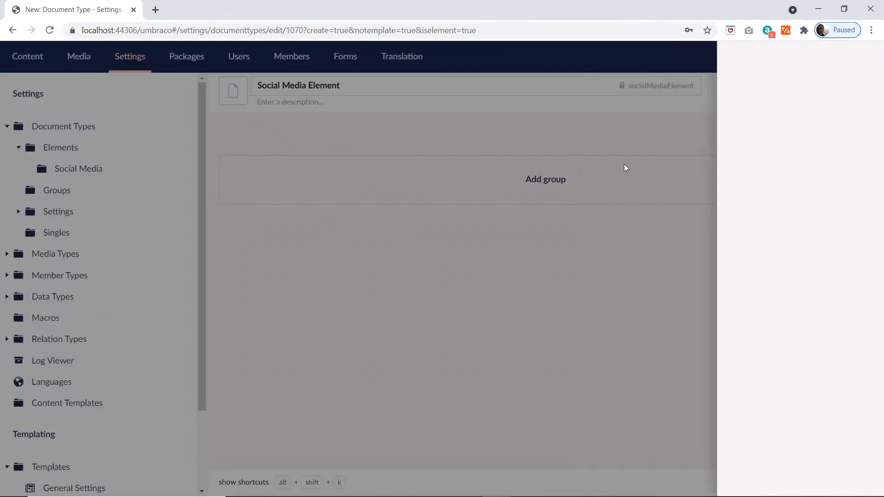
{"action": "type", "text": "use"}
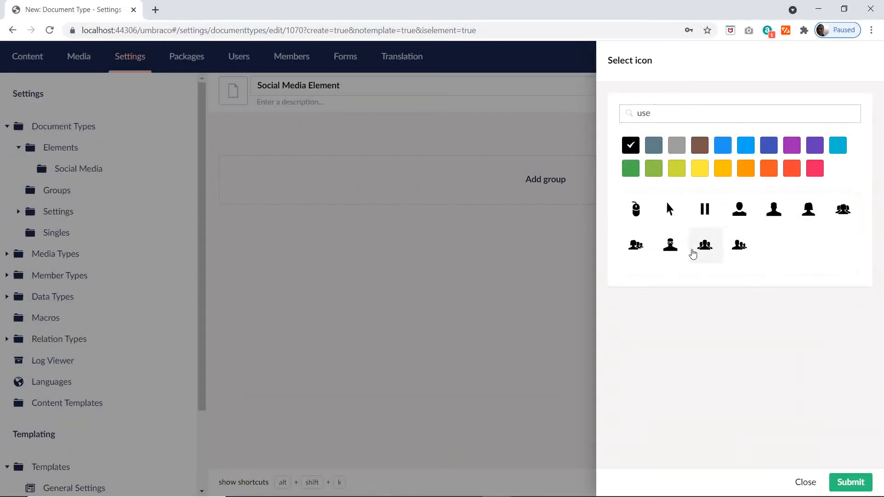
{"action": "left_click", "coordinate": [637, 246]}
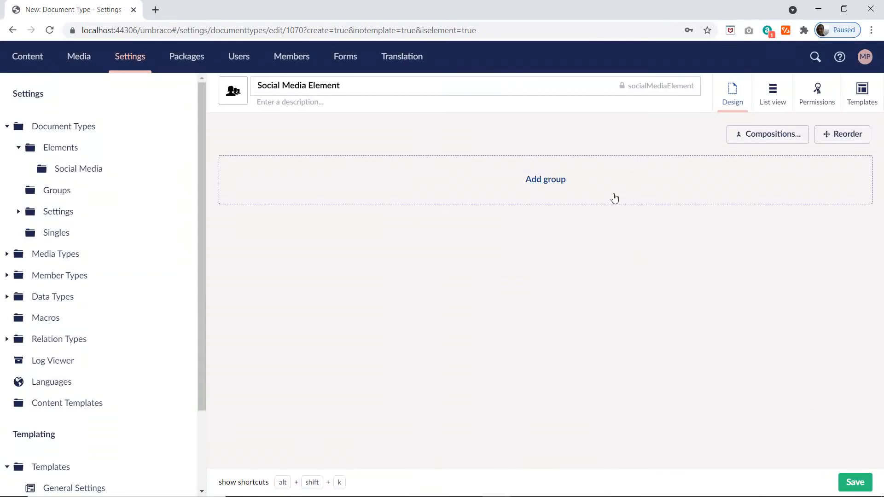
Step: Switch to the Excel plan and copy the group name Social Media from cell F40
{"action": "key", "text": "alt+Tab"}
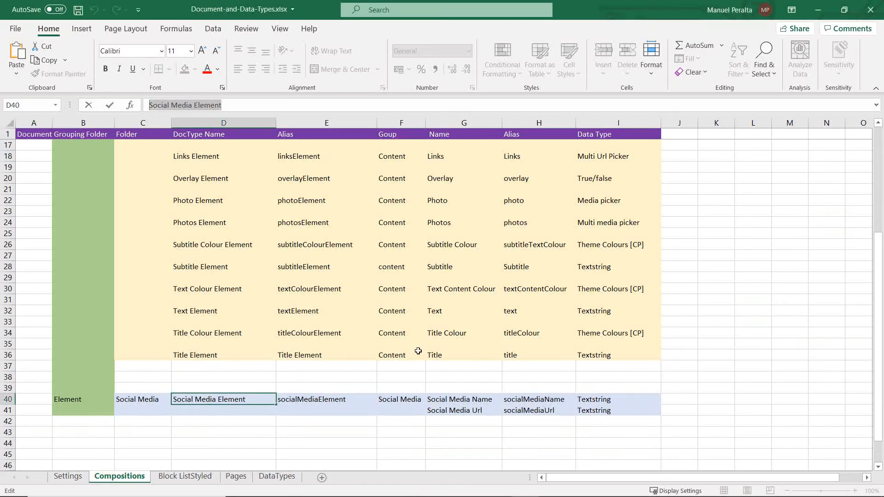
{"action": "left_click", "coordinate": [316, 402]}
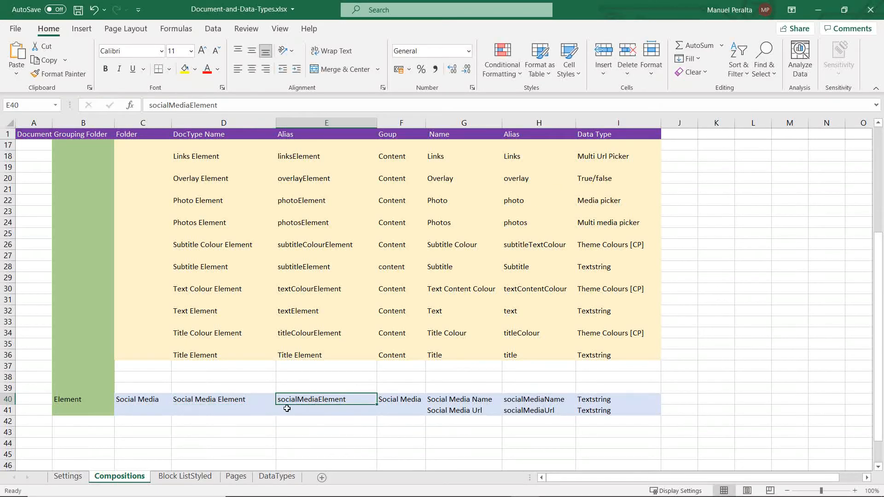
{"action": "left_click", "coordinate": [403, 399]}
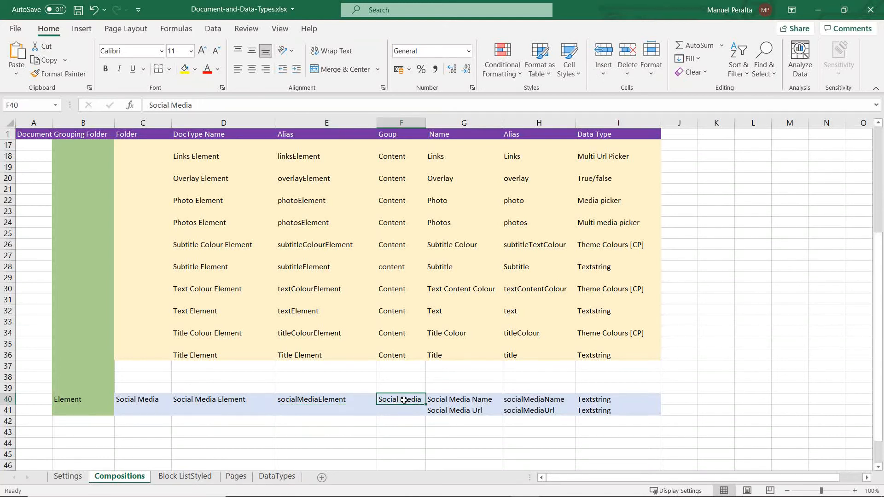
{"action": "double_click", "coordinate": [404, 400]}
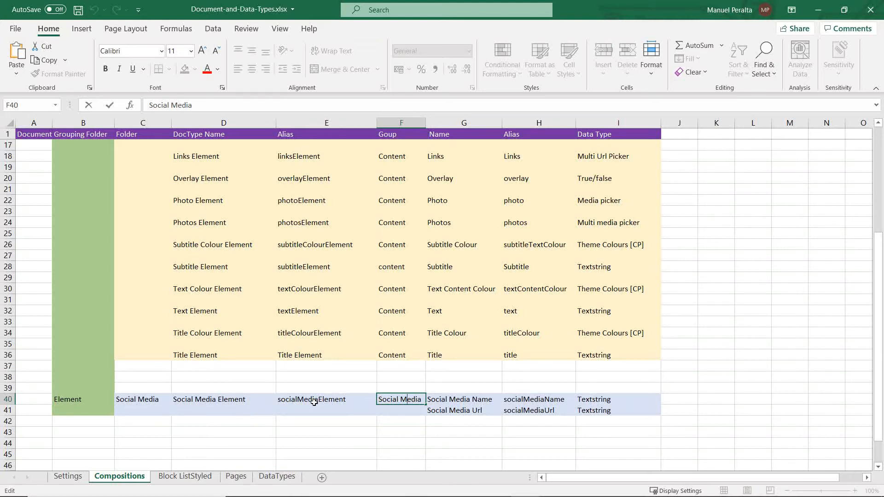
{"action": "left_click_drag", "start_coordinate": [421, 399], "coordinate": [356, 396]}
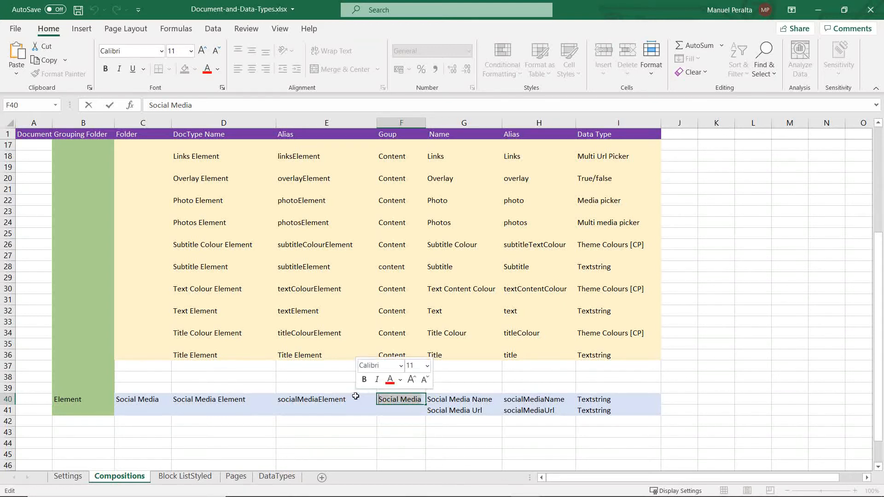
{"action": "key", "text": "ctrl+c"}
Step: Switch back to Umbraco and add a group named Social Media to the element using the copied name
{"action": "key", "text": "alt+Tab"}
{"action": "left_click", "coordinate": [508, 175]}
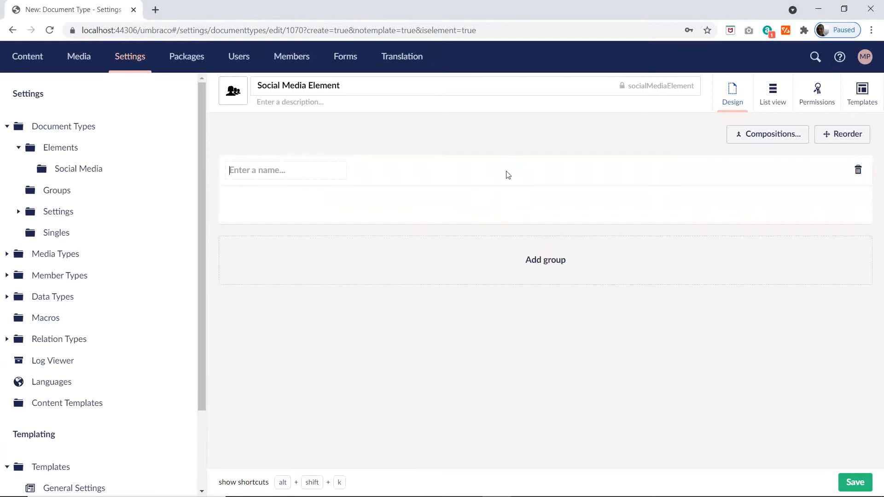
{"action": "key", "text": "ctrl+v"}
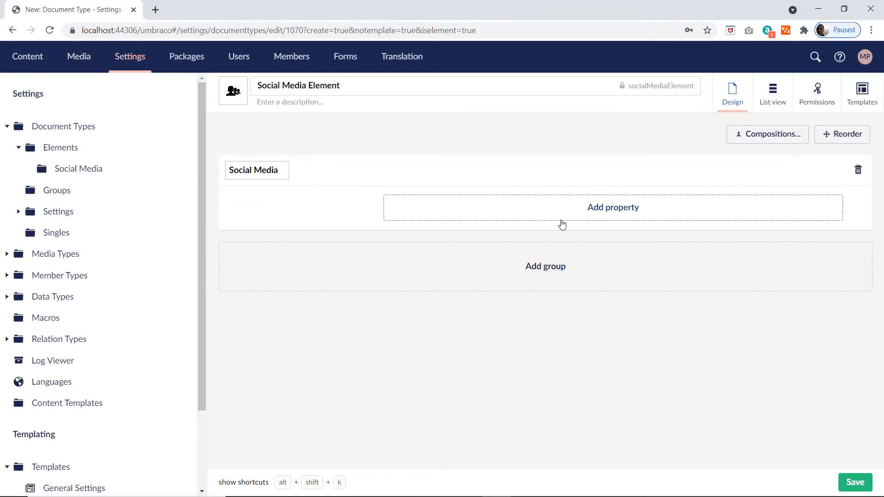
Step: Switch to the Excel plan and copy the property name Social Media Name from cell G40
{"action": "key", "text": "alt+Tab"}
{"action": "left_click", "coordinate": [474, 399]}
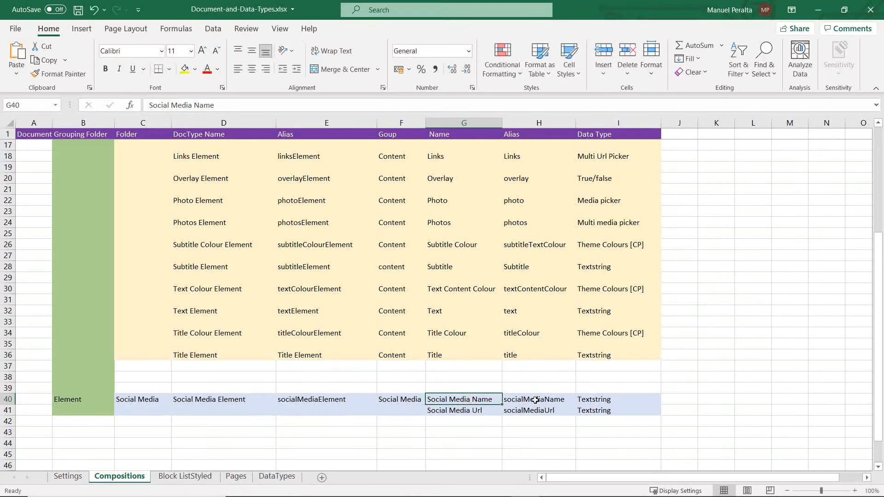
{"action": "left_click_drag", "start_coordinate": [150, 105], "coordinate": [214, 104]}
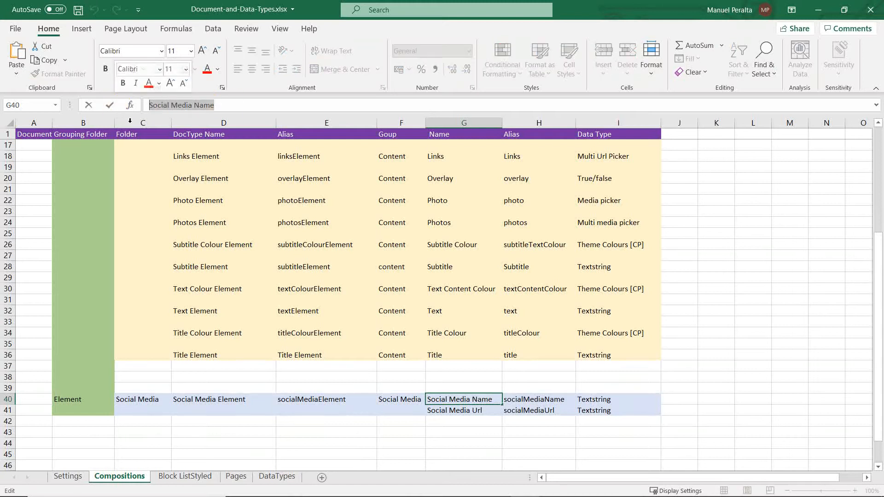
{"action": "key", "text": "ctrl+c"}
Step: Switch back to Umbraco and add a Social Media Name property to the Social Media group, using the Textbox editor's existing Textstring configuration
{"action": "key", "text": "alt+Tab"}
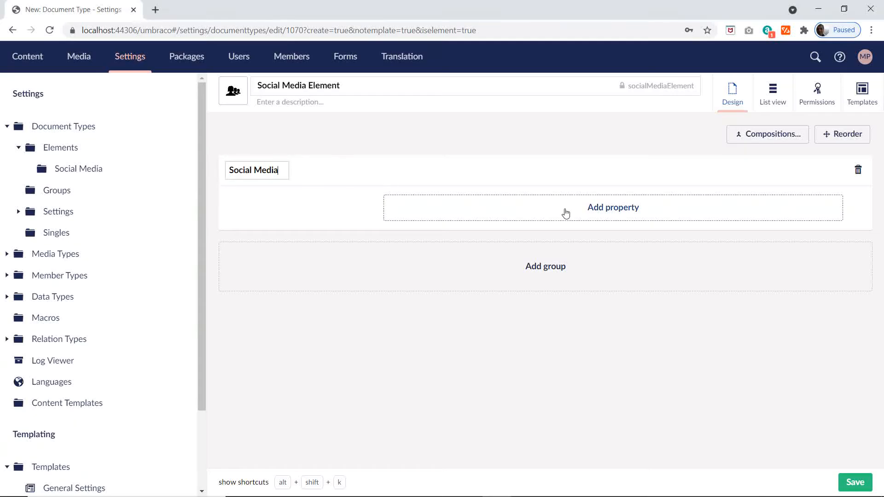
{"action": "left_click", "coordinate": [578, 207]}
{"action": "key", "text": "ctrl+v"}
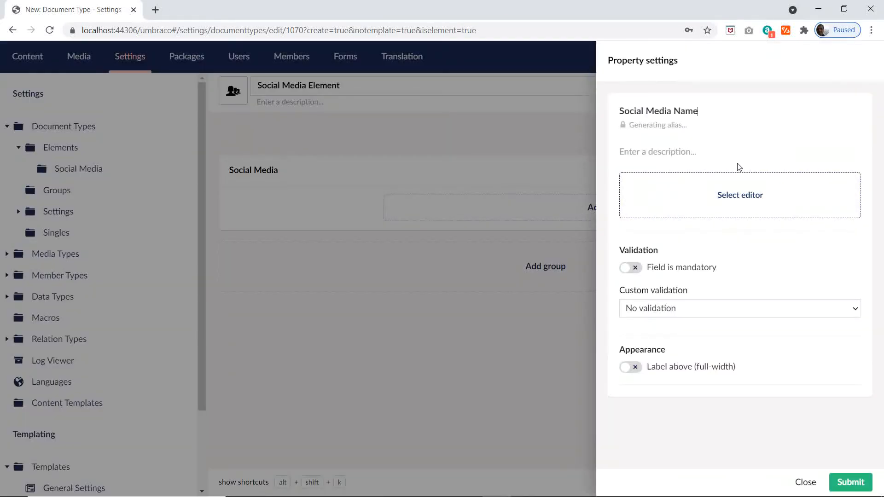
{"action": "left_click", "coordinate": [727, 199]}
{"action": "left_click", "coordinate": [599, 224]}
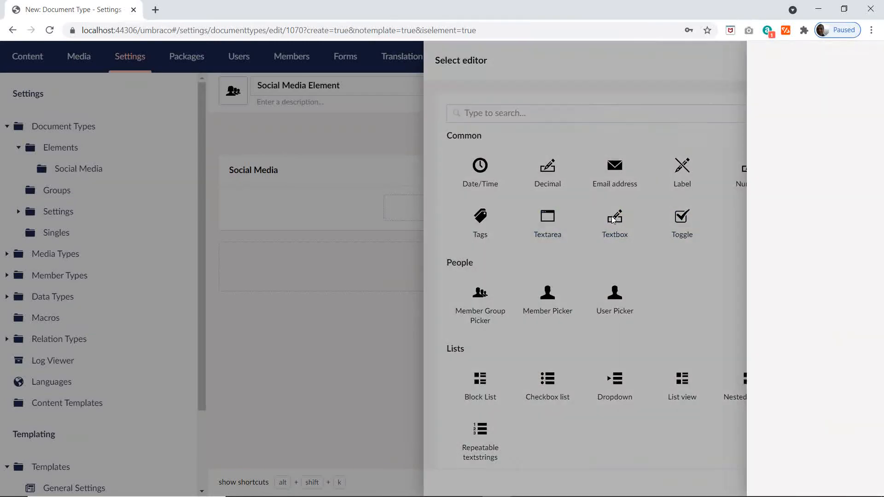
{"action": "left_click", "coordinate": [660, 125]}
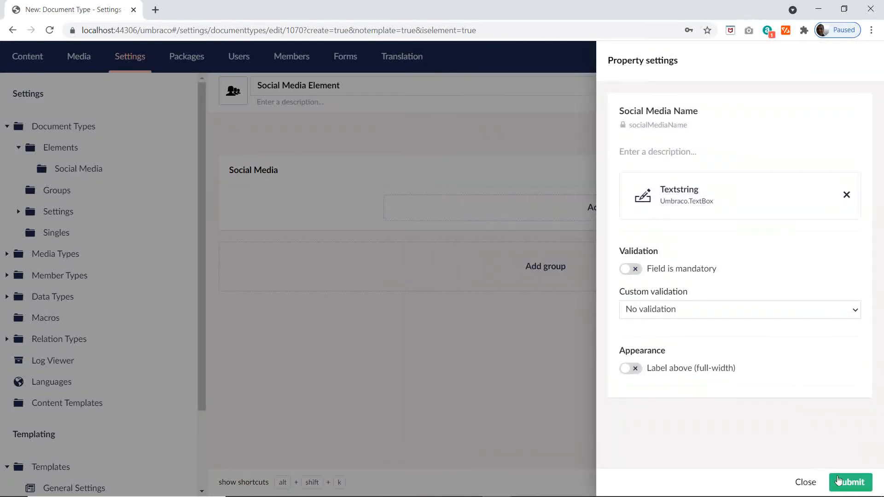
{"action": "left_click", "coordinate": [849, 482]}
Step: Switch to the Excel plan and copy the property name Social Media Url from cell G41
{"action": "key", "text": "alt+Tab"}
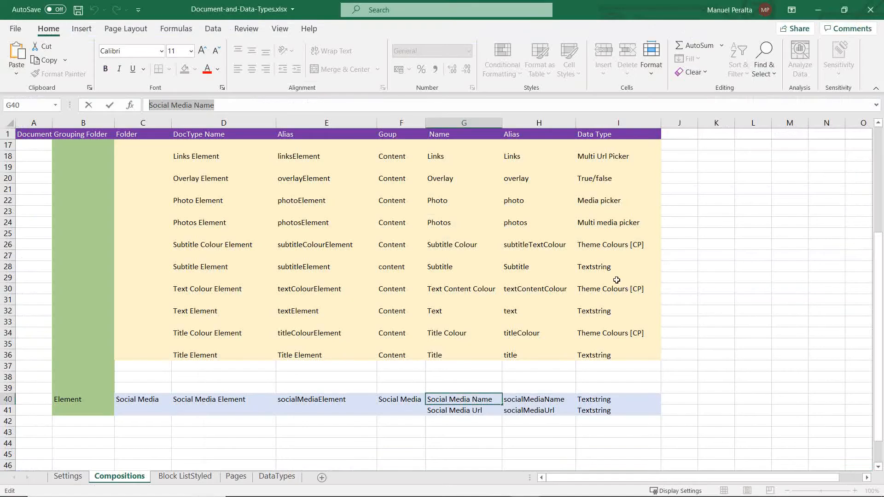
{"action": "left_click", "coordinate": [476, 410]}
{"action": "double_click", "coordinate": [480, 410]}
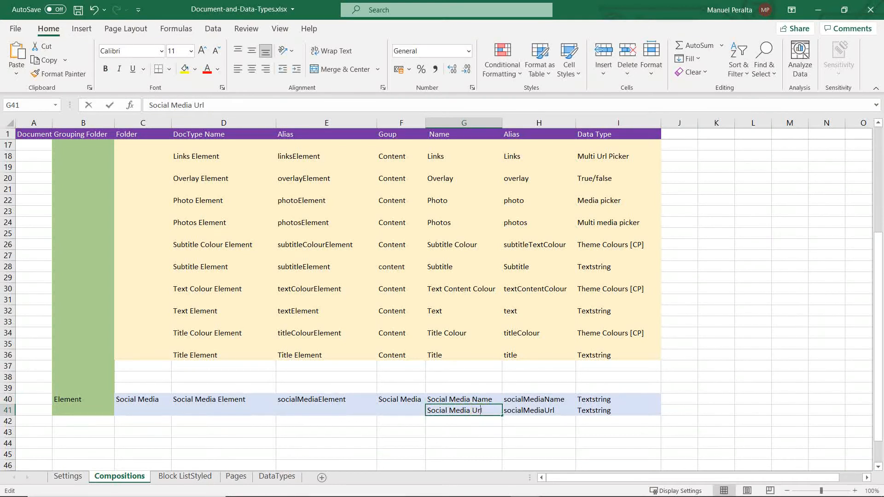
{"action": "left_click_drag", "start_coordinate": [216, 105], "coordinate": [149, 105]}
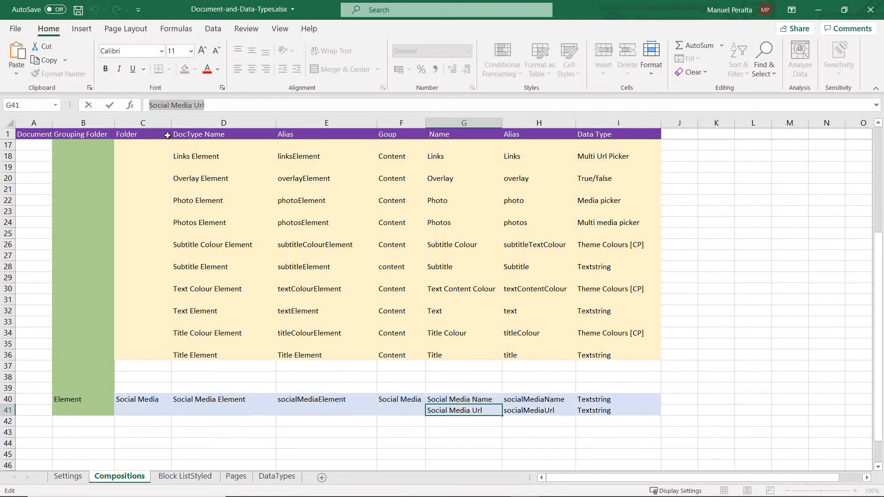
Step: Switch back to Umbraco, add a Social Media Url property with the existing Textstring configuration of the Textbox editor, and save the document type
{"action": "key", "text": "alt+Tab"}
{"action": "left_click", "coordinate": [586, 277]}
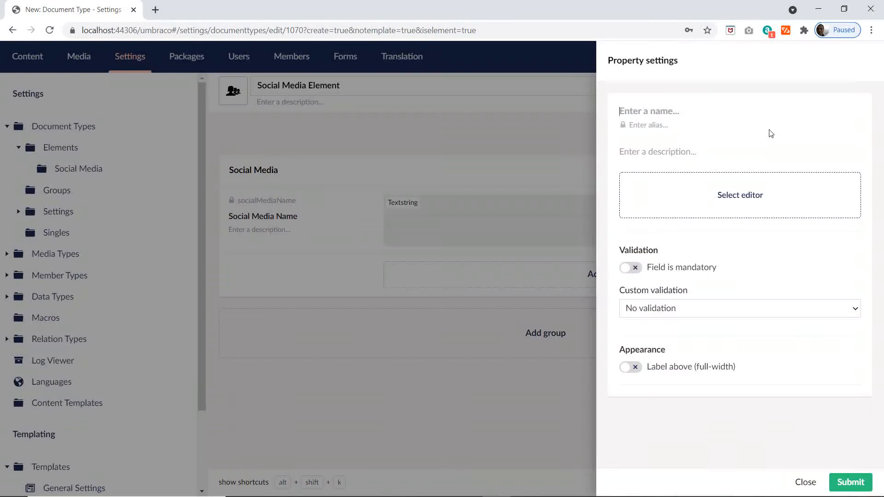
{"action": "key", "text": "ctrl+v"}
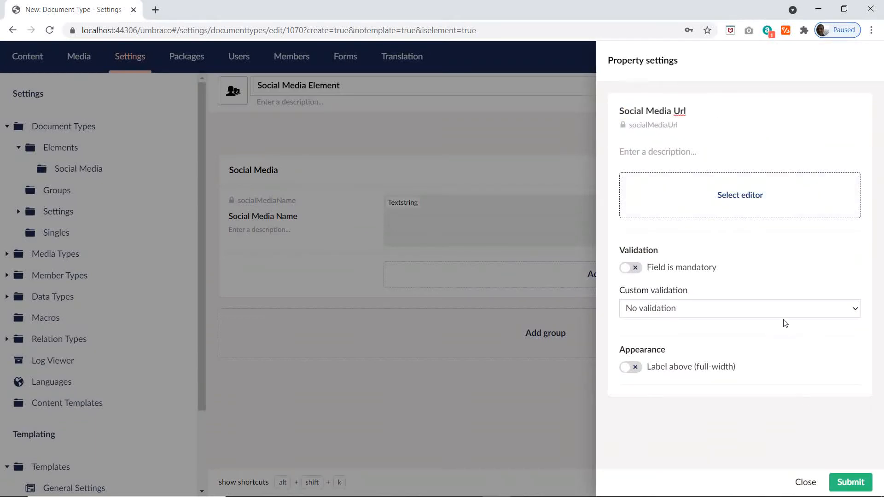
{"action": "left_click", "coordinate": [746, 188]}
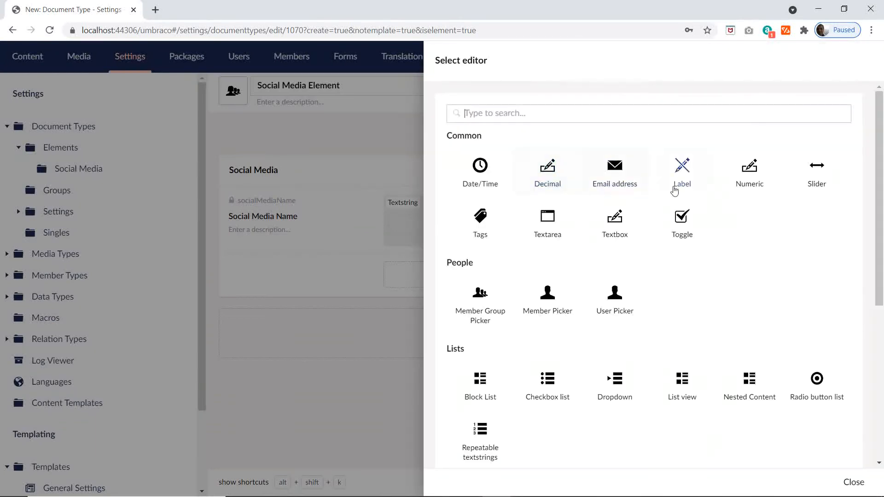
{"action": "left_click", "coordinate": [616, 220]}
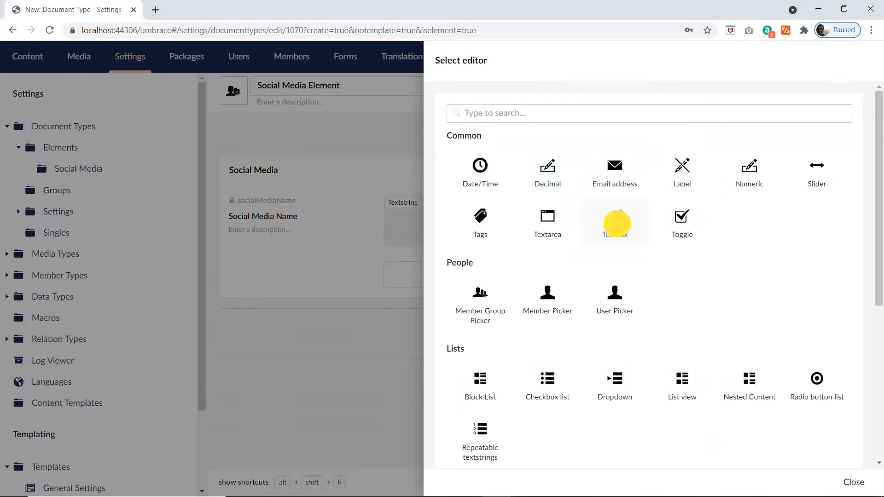
{"action": "left_click", "coordinate": [660, 138]}
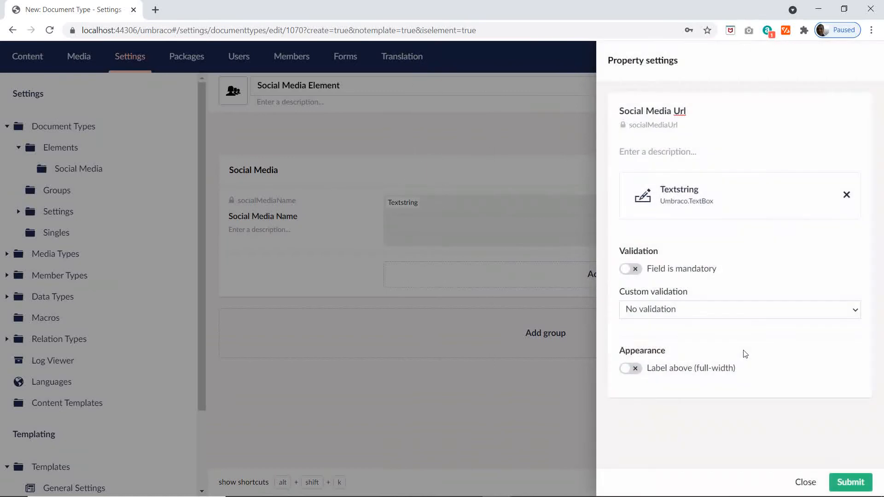
{"action": "left_click", "coordinate": [849, 480]}
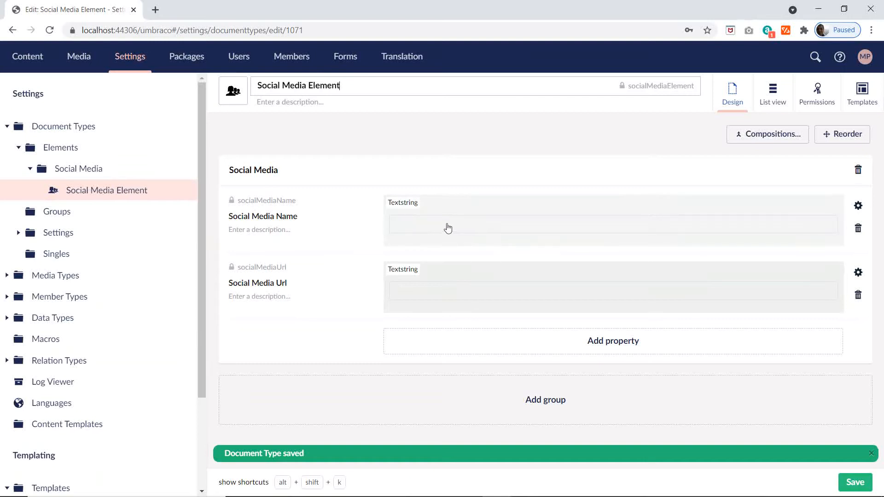
Step: In the Social Media Element's permissions, turn Is an Element Type off and back on, and save the document type
{"action": "left_click", "coordinate": [817, 102]}
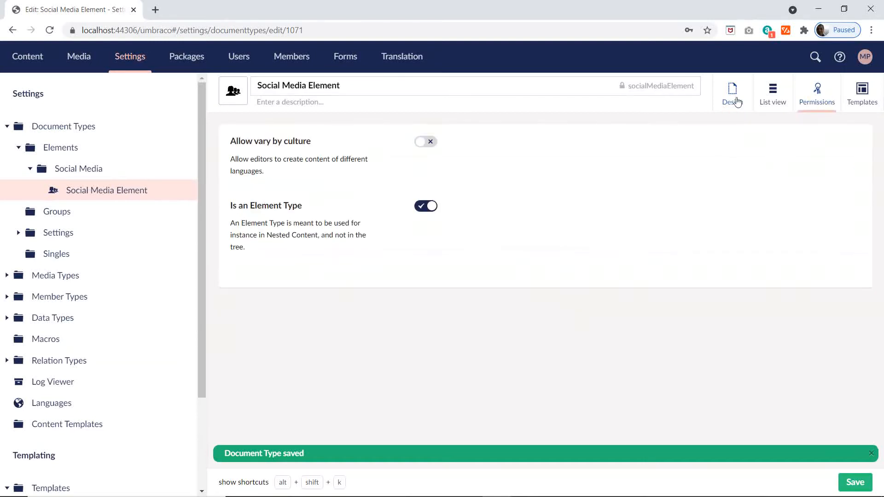
{"action": "left_click", "coordinate": [424, 206]}
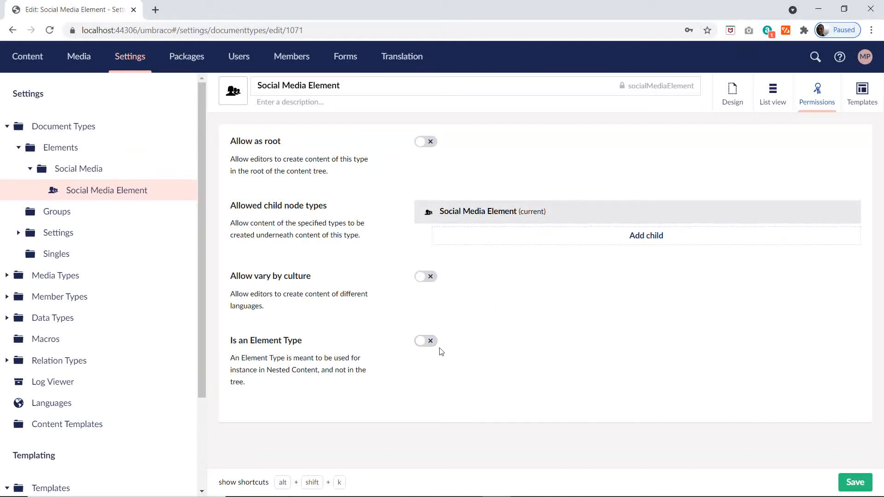
{"action": "left_click", "coordinate": [424, 341]}
{"action": "left_click", "coordinate": [857, 482]}
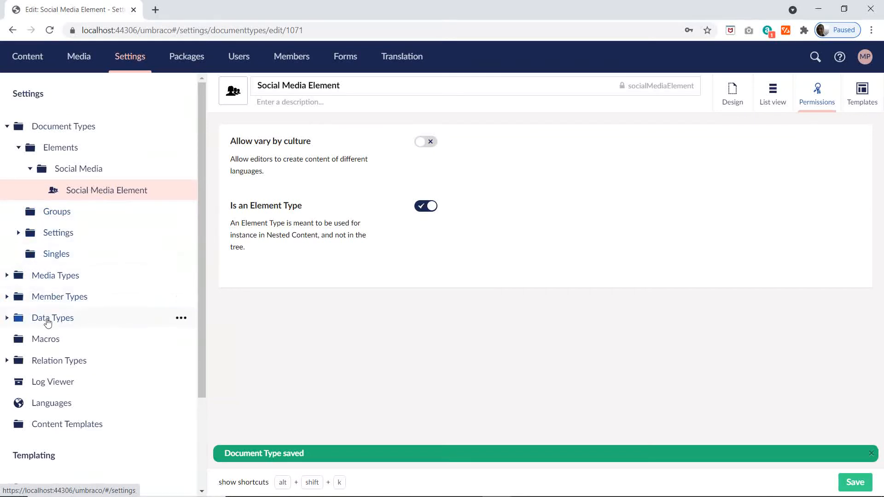
Step: Create a folder named Social Media inside the Custom folder of the Data Types
{"action": "left_click", "coordinate": [6, 317]}
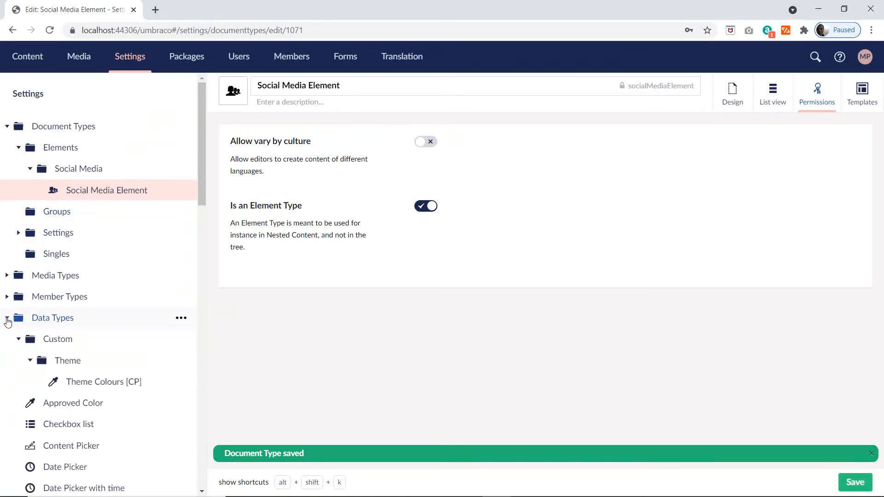
{"action": "left_click", "coordinate": [29, 360]}
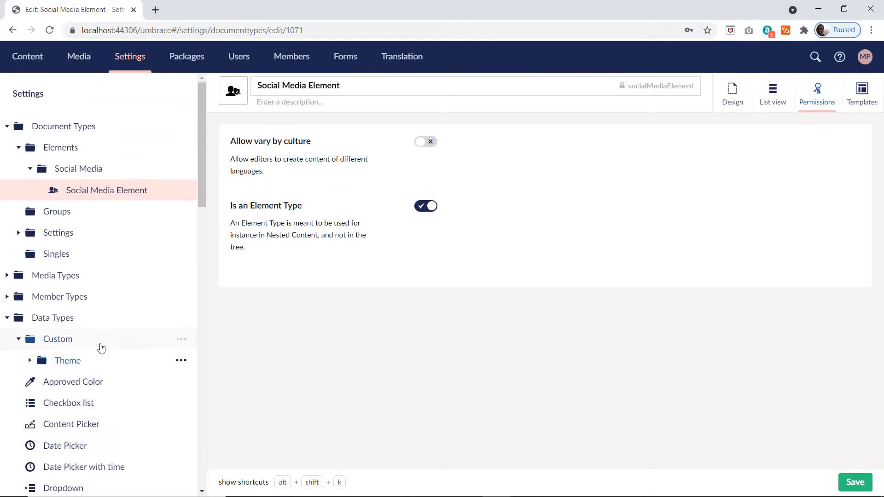
{"action": "left_click", "coordinate": [180, 339]}
{"action": "left_click", "coordinate": [277, 189]}
{"action": "left_click", "coordinate": [251, 145]}
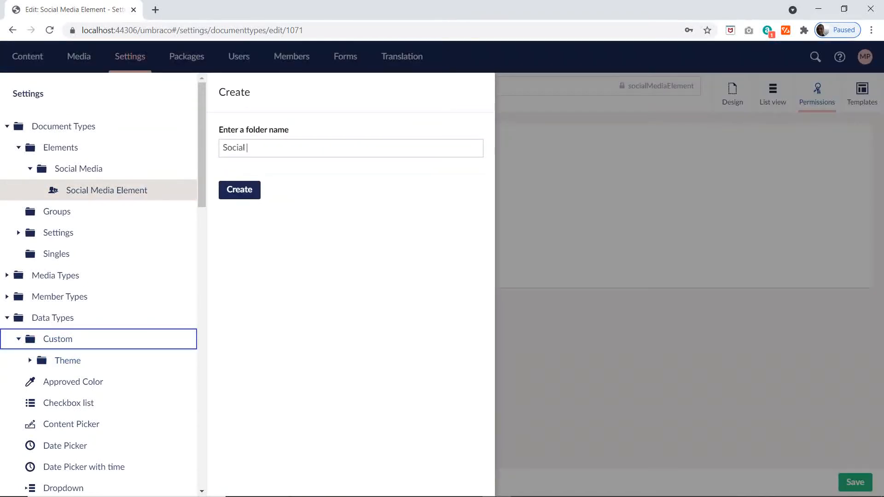
{"action": "type", "text": "Social Media"}
{"action": "left_click", "coordinate": [238, 189]}
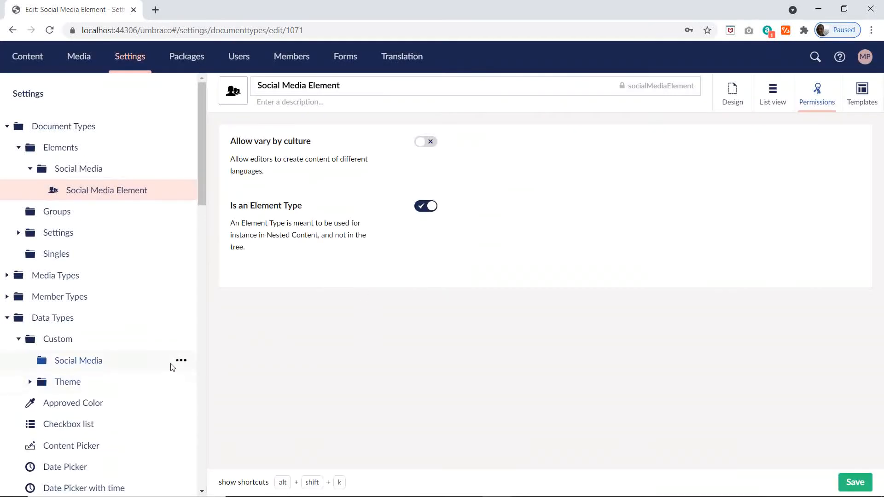
Step: Start a new data type in the Custom data types' Social Media folder with the Nested Content property editor, named Social Media [NC]
{"action": "left_click", "coordinate": [181, 360]}
{"action": "left_click", "coordinate": [277, 164]}
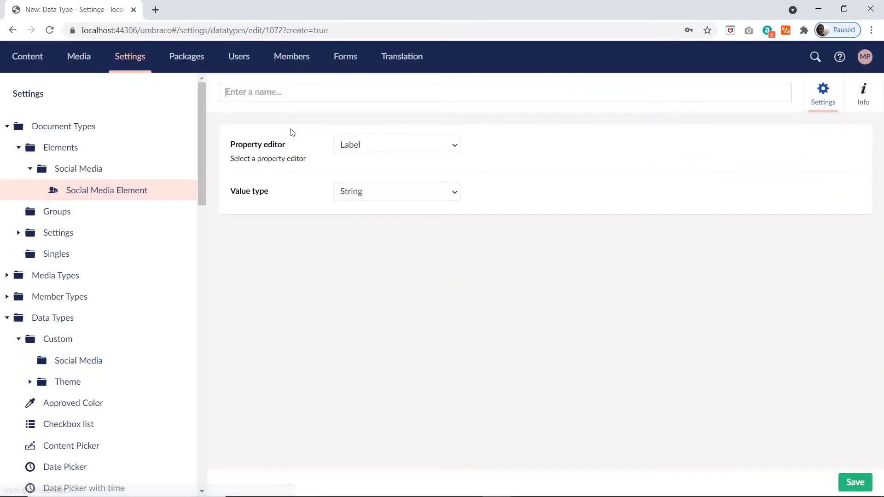
{"action": "left_click", "coordinate": [384, 144]}
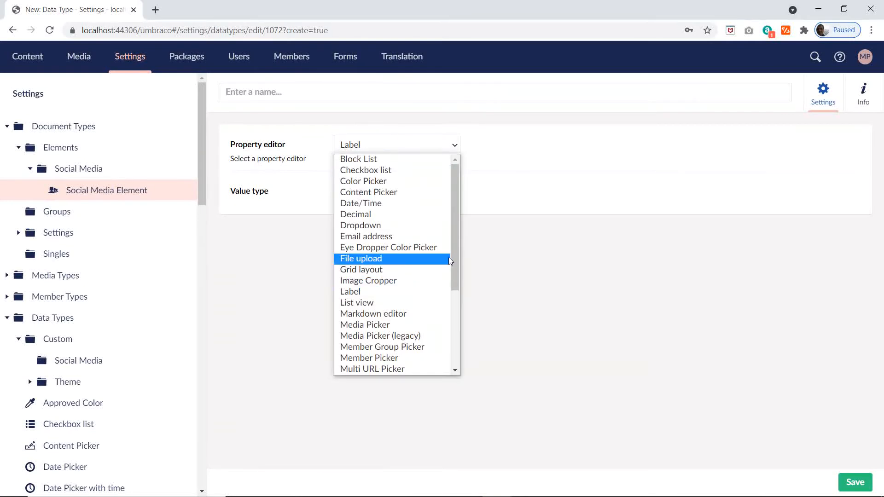
{"action": "left_click_drag", "start_coordinate": [452, 233], "coordinate": [450, 284]}
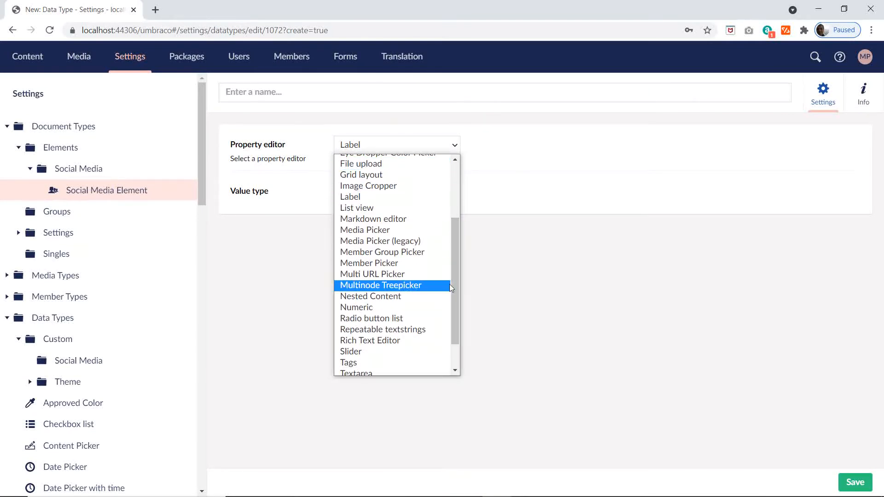
{"action": "left_click", "coordinate": [381, 298]}
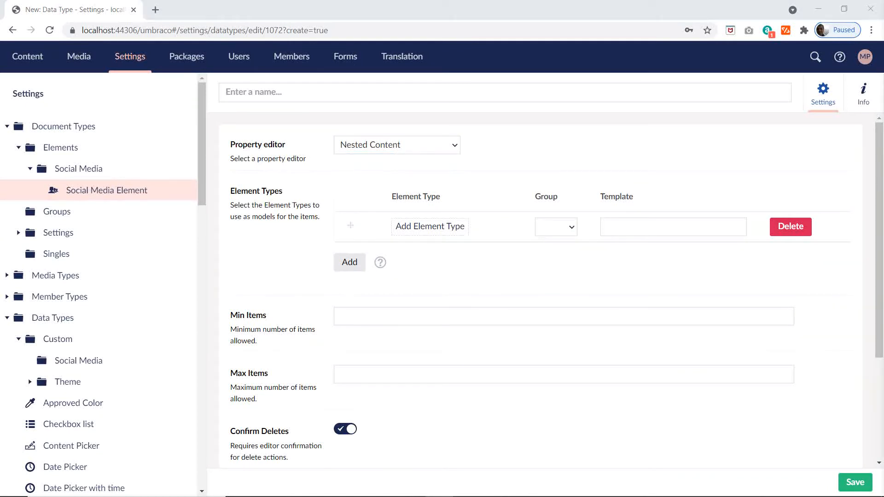
{"action": "left_click", "coordinate": [286, 91]}
{"action": "type", "text": "Social Media [NC]"}
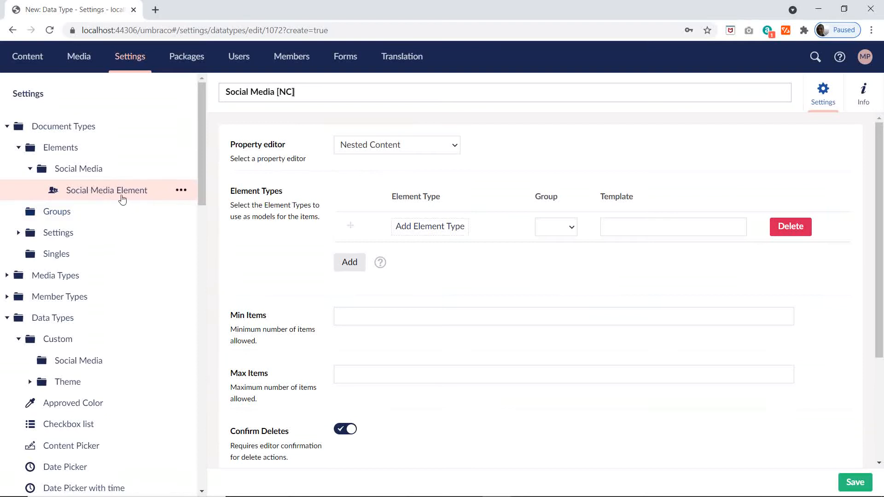
Step: Add the Social Media Element as the element type with the template {{socialMediaName}}, and save the data type
{"action": "left_click", "coordinate": [455, 228]}
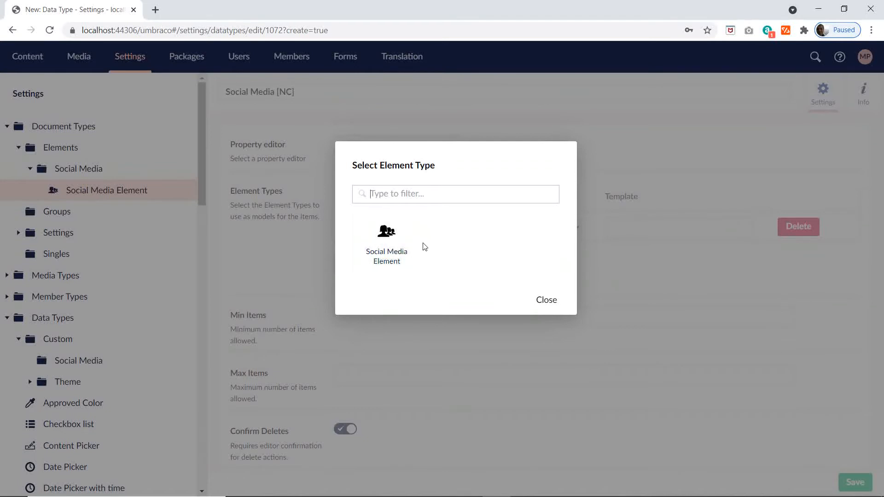
{"action": "left_click", "coordinate": [384, 243]}
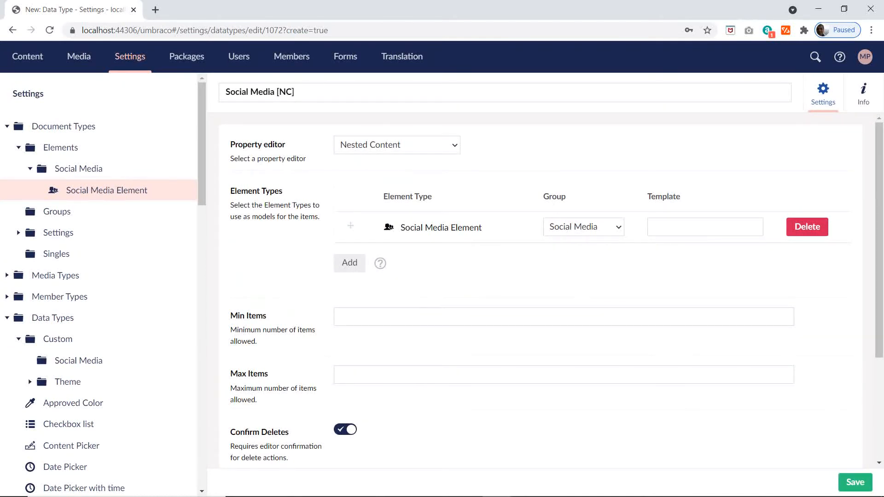
{"action": "left_click", "coordinate": [690, 228]}
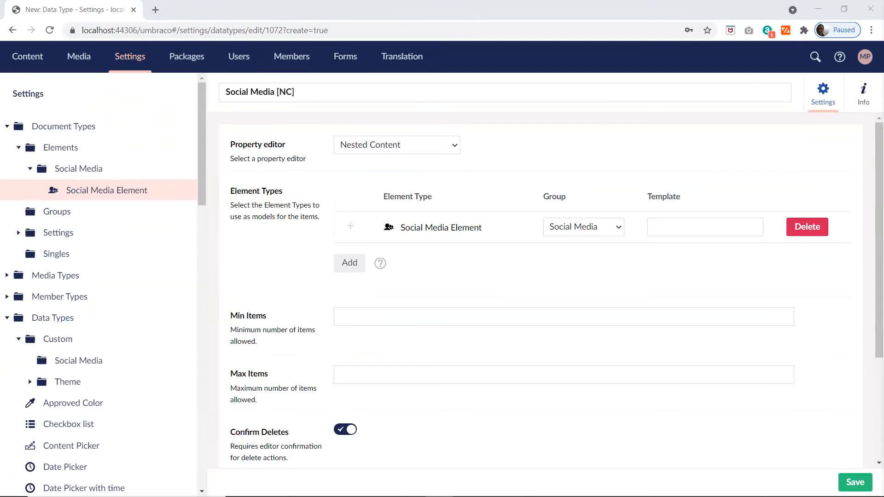
{"action": "left_click", "coordinate": [693, 230]}
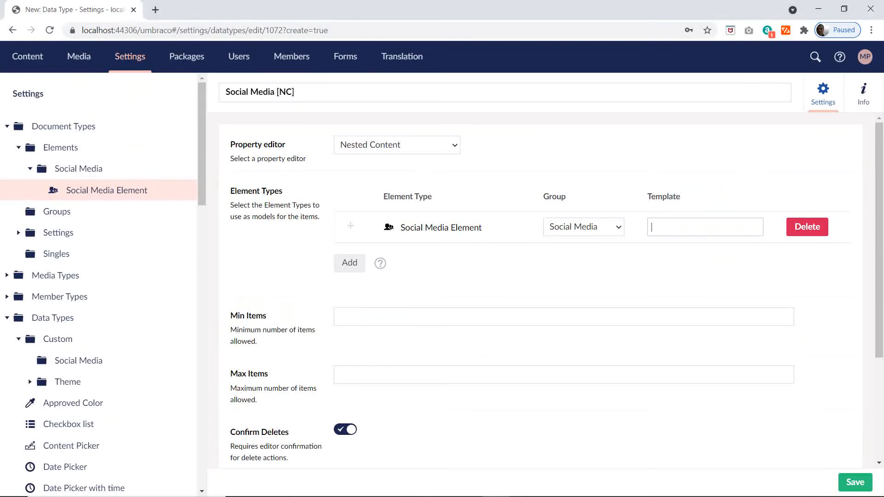
{"action": "type", "text": "{{socialMediaName}}"}
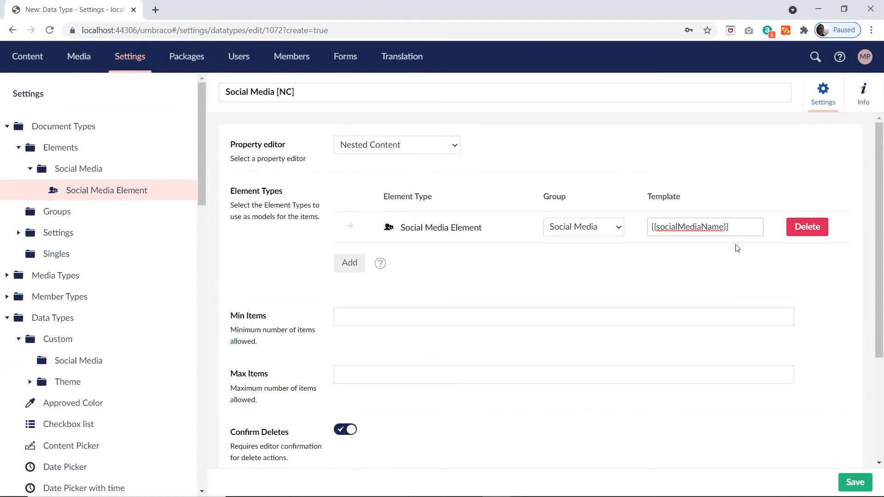
{"action": "left_click", "coordinate": [855, 481]}
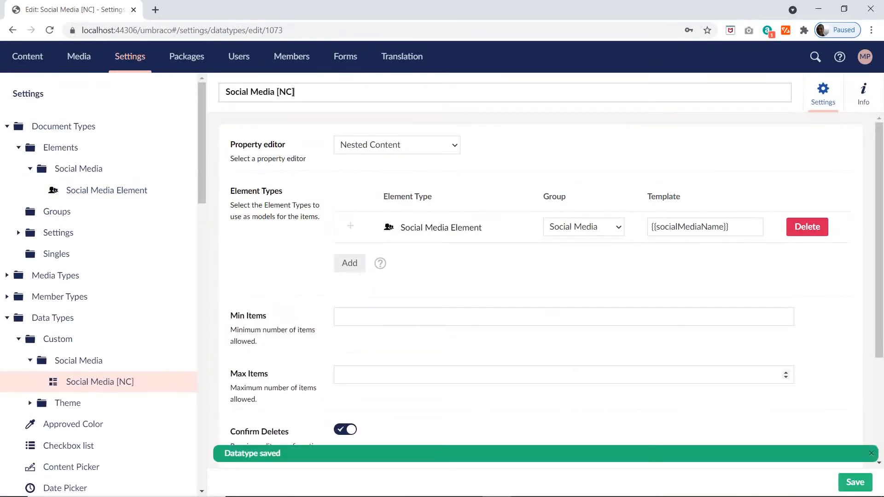
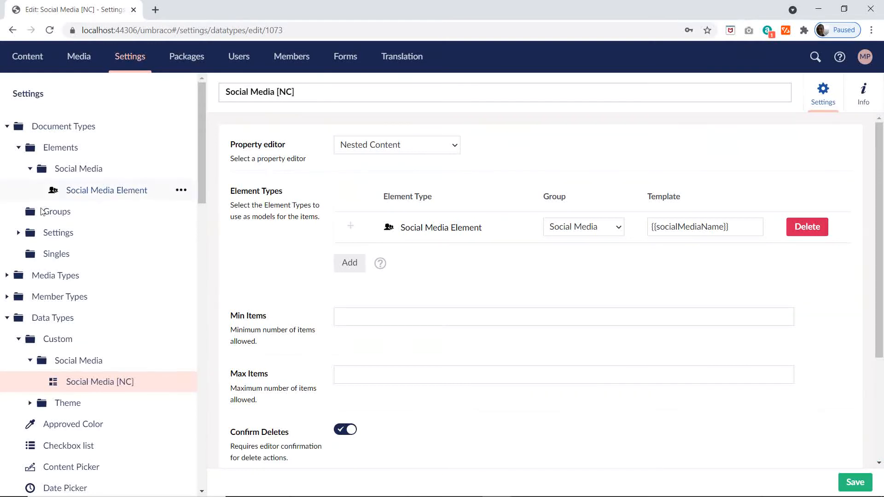
Step: Open the General Settings document type from the Settings folder and go to the end of its groups
{"action": "left_click", "coordinate": [18, 233]}
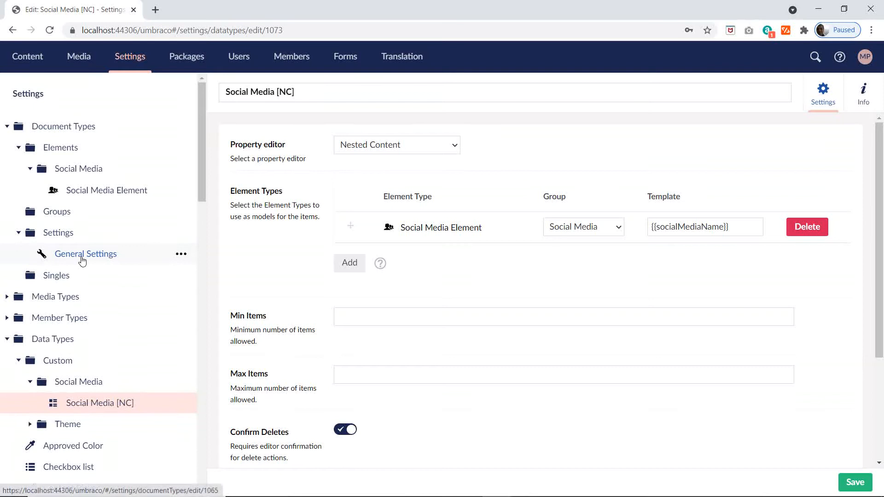
{"action": "left_click", "coordinate": [82, 261]}
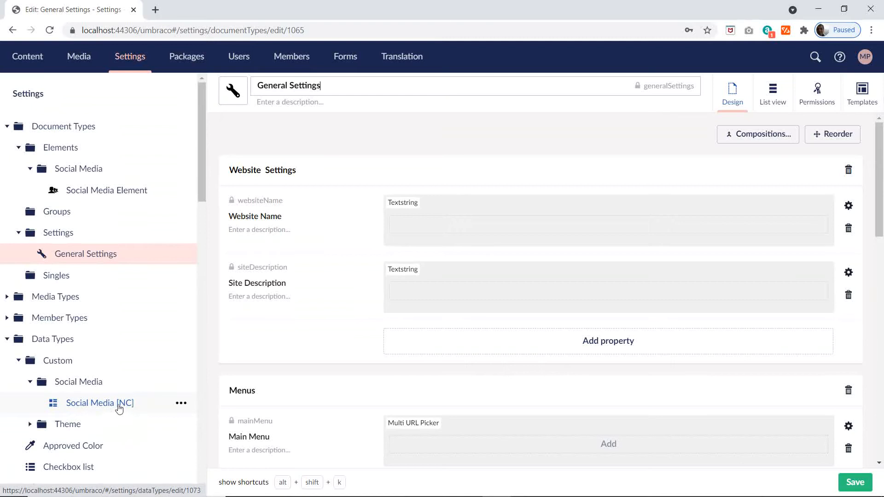
{"action": "scroll", "coordinate": [129, 391], "scroll_direction": "down", "scroll_amount": 2}
{"action": "scroll", "coordinate": [516, 347], "scroll_direction": "down", "scroll_amount": 10}
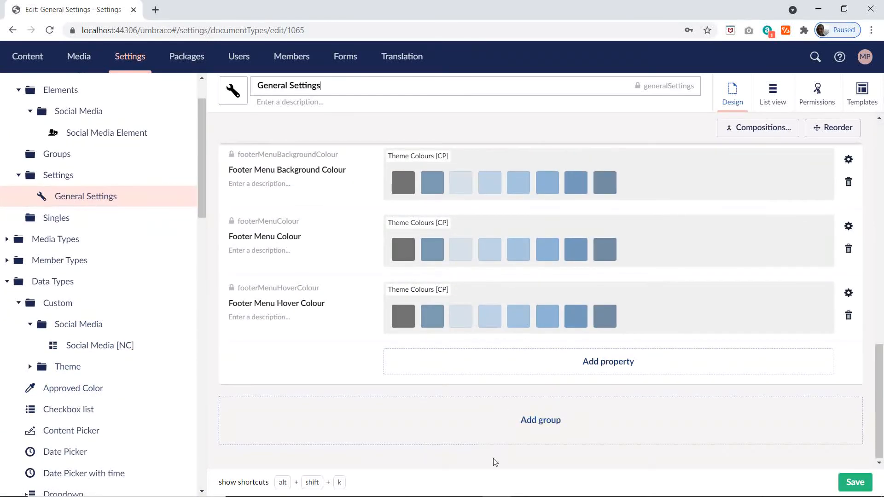
Step: Copy the Social Media group name from the Excel plan's Settings sheet and add it as a new group in Umbraco's General Settings
{"action": "key", "text": "alt+Tab"}
{"action": "key", "text": "alt+Tab"}
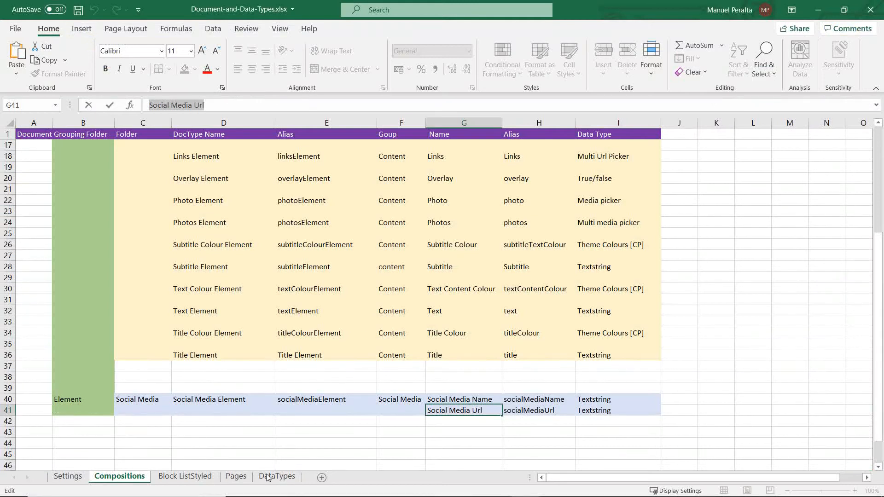
{"action": "left_click", "coordinate": [268, 477]}
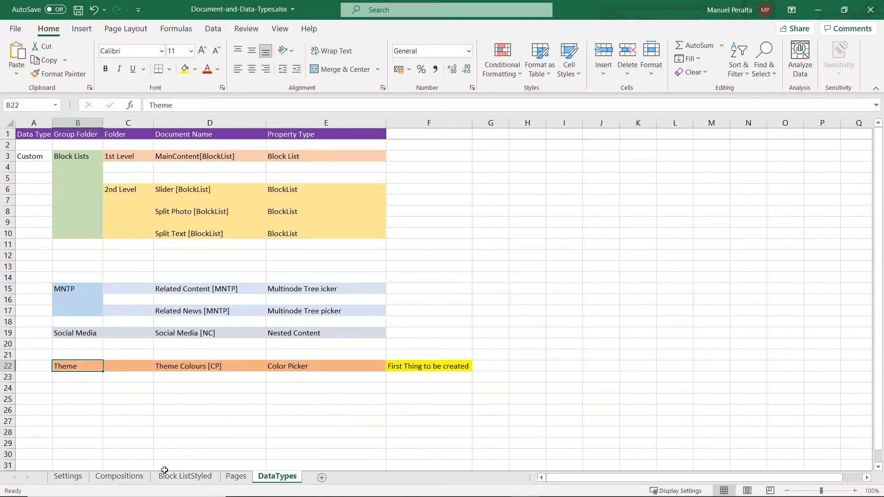
{"action": "left_click", "coordinate": [66, 476]}
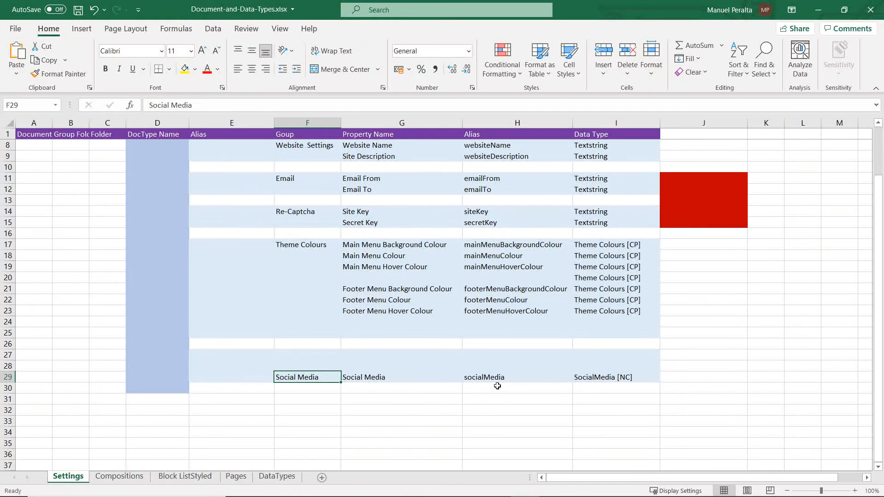
{"action": "key", "text": "alt+Tab"}
{"action": "key", "text": "alt+Tab"}
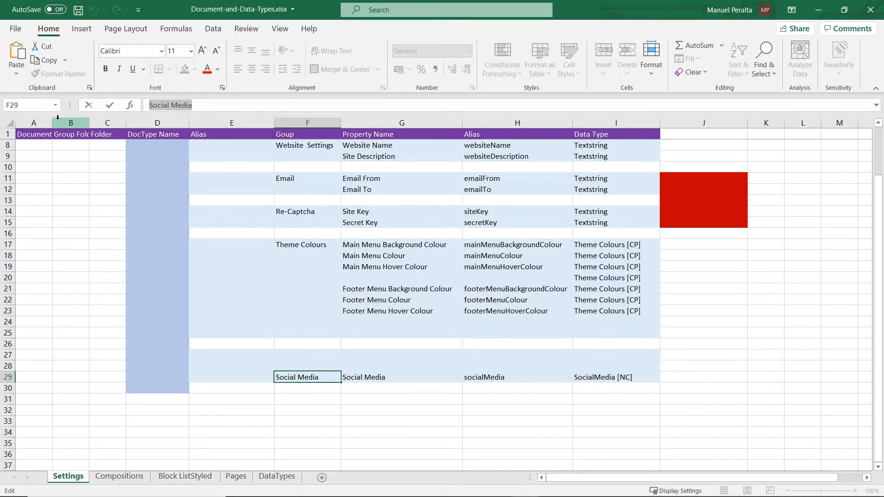
{"action": "key", "text": "alt+Tab"}
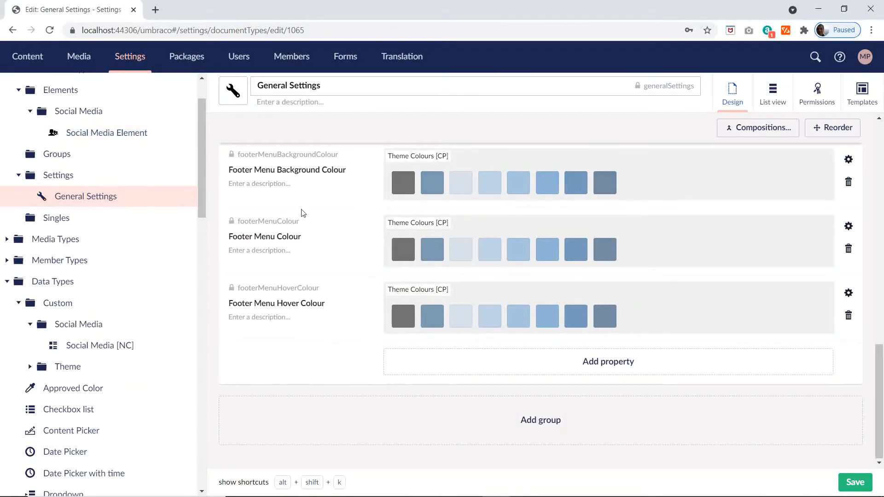
{"action": "left_click", "coordinate": [529, 421]}
{"action": "type", "text": "Social Media"}
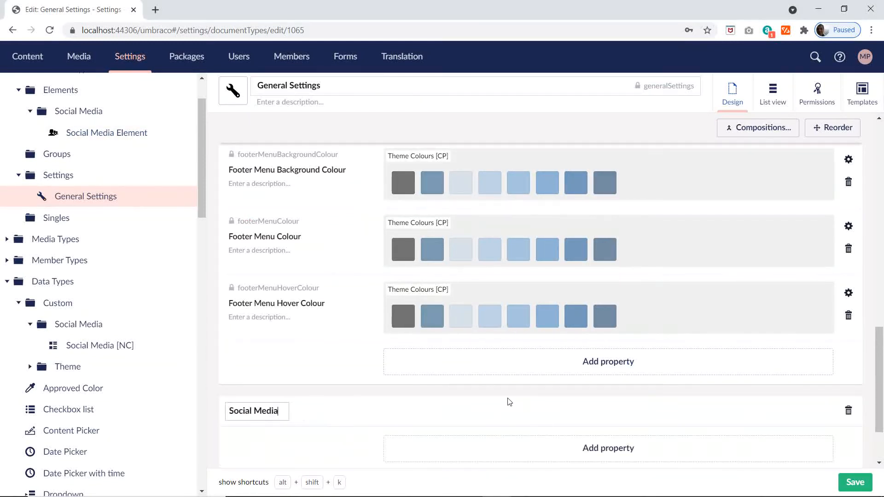
Step: Copy the Social Media property name from the Excel plan and start a property with that name in the Social Media group in Umbraco
{"action": "key", "text": "alt+Tab"}
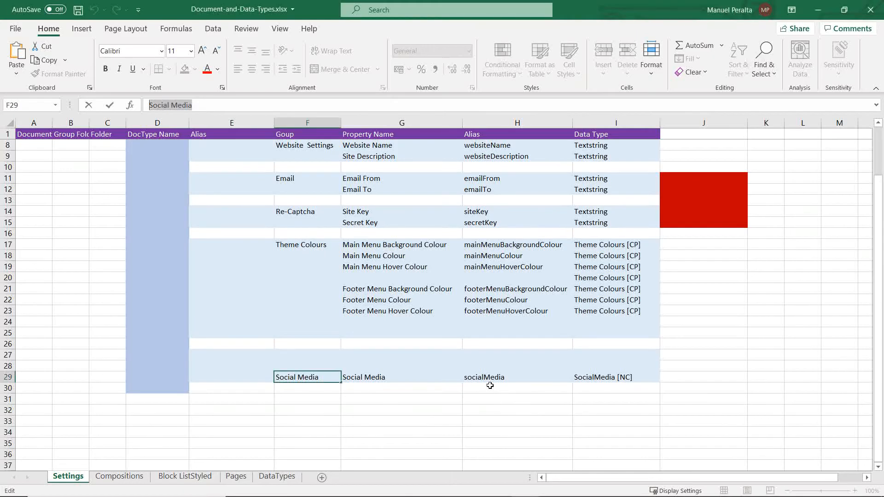
{"action": "key", "text": "Tab"}
{"action": "double_click", "coordinate": [392, 377]}
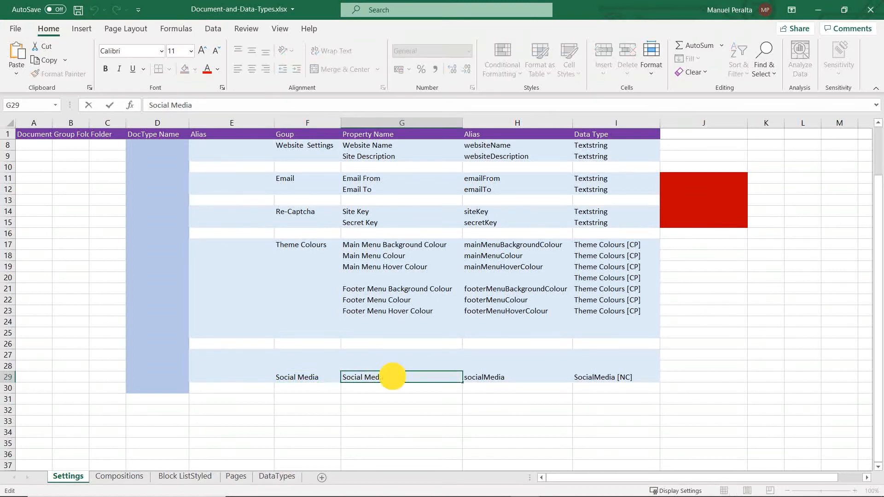
{"action": "left_click_drag", "start_coordinate": [392, 376], "coordinate": [339, 377]}
{"action": "key", "text": "ctrl+c"}
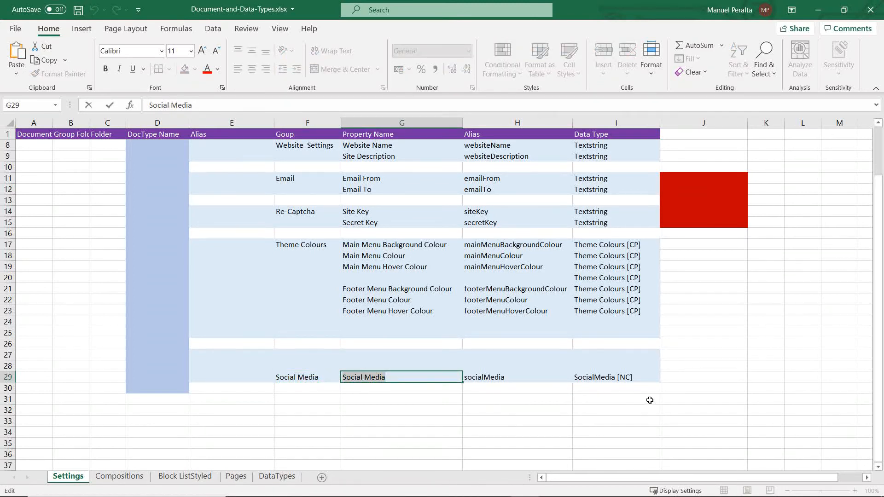
{"action": "key", "text": "alt+Tab"}
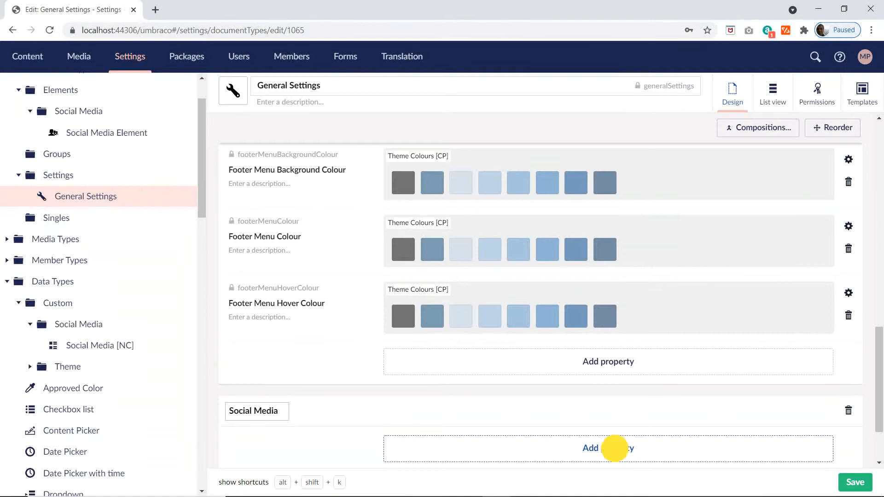
{"action": "left_click", "coordinate": [615, 448]}
{"action": "key", "text": "ctrl+v"}
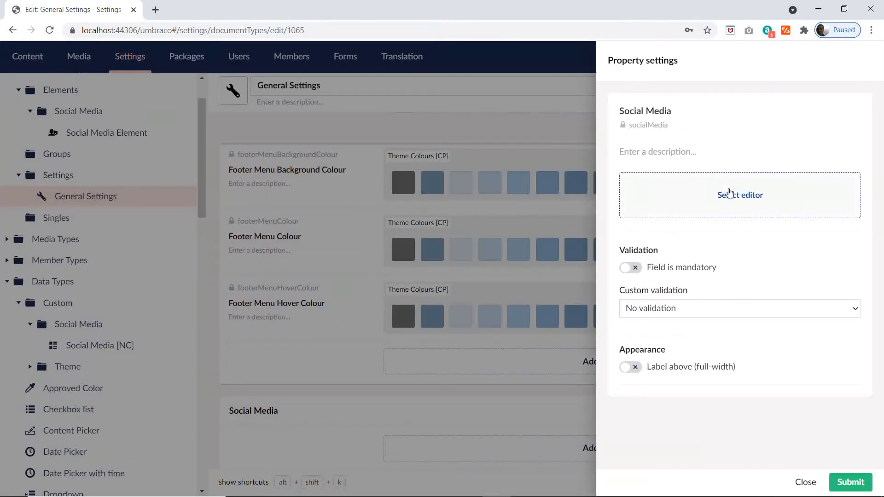
Step: Assign the Social Media [NC] editor to the Social Media property, submit it and save the document type
{"action": "left_click", "coordinate": [721, 202]}
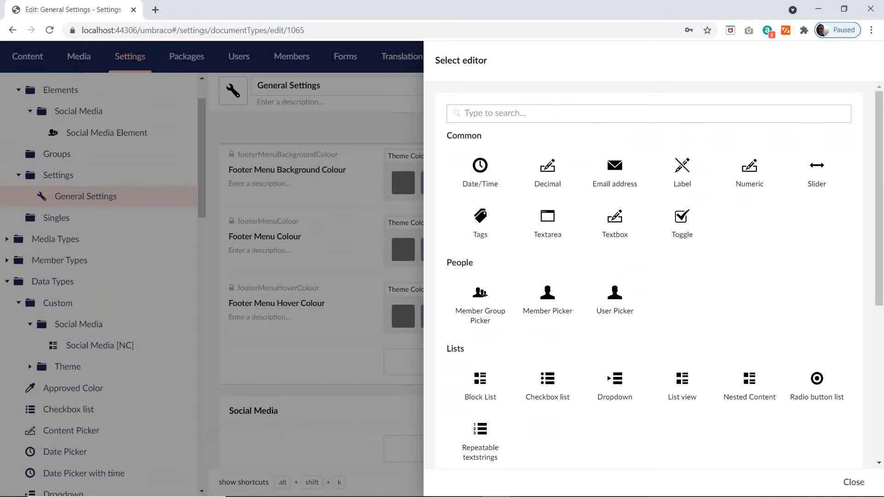
{"action": "type", "text": "soci"}
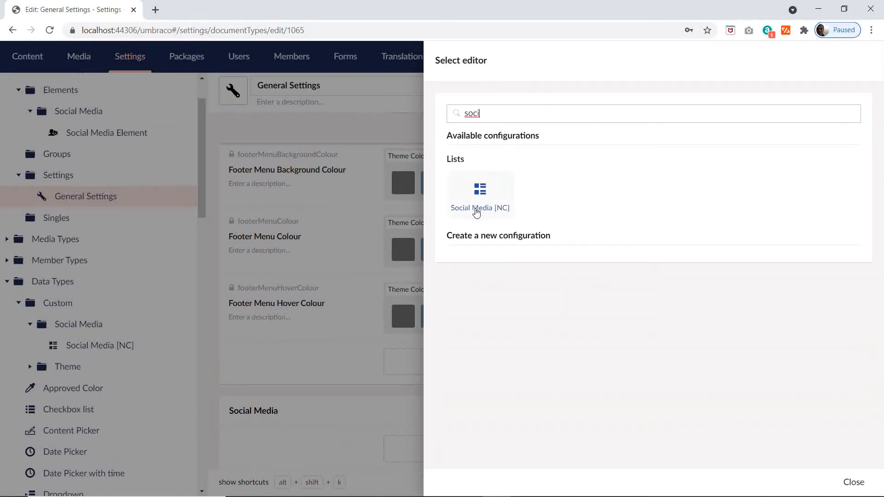
{"action": "left_click", "coordinate": [499, 214]}
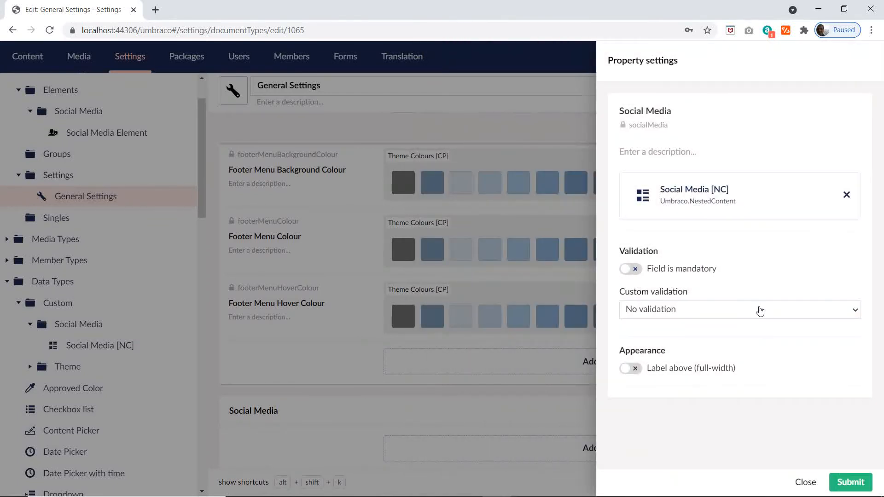
{"action": "left_click", "coordinate": [847, 482]}
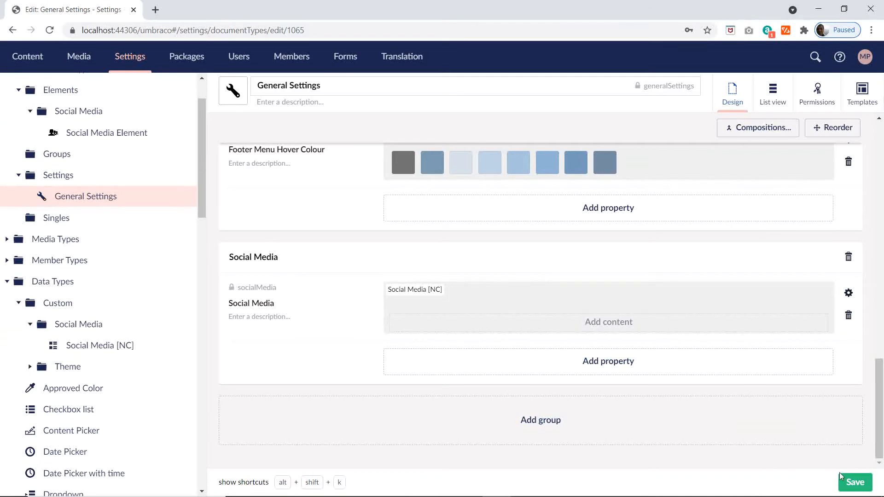
{"action": "left_click", "coordinate": [855, 482]}
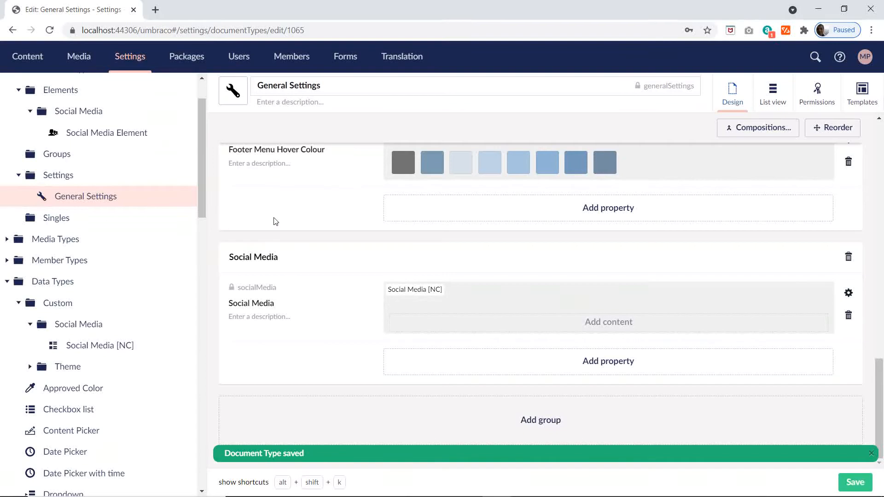
Step: Switch to the Excel plan's Compositions sheet and copy the SEO Element name from the Groups rows
{"action": "key", "text": "alt+Tab"}
{"action": "left_click", "coordinate": [118, 476]}
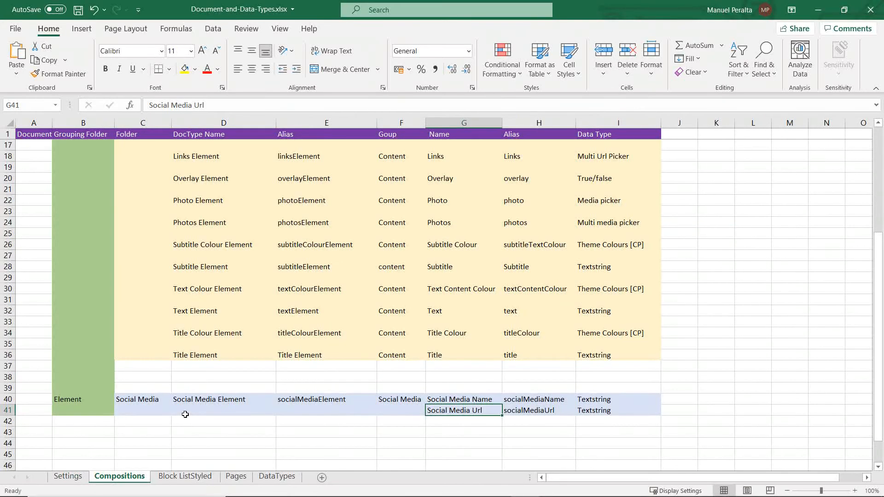
{"action": "left_click_drag", "start_coordinate": [651, 409], "coordinate": [69, 388]}
{"action": "scroll", "coordinate": [149, 381], "scroll_direction": "up", "scroll_amount": 5}
{"action": "left_click", "coordinate": [74, 160]}
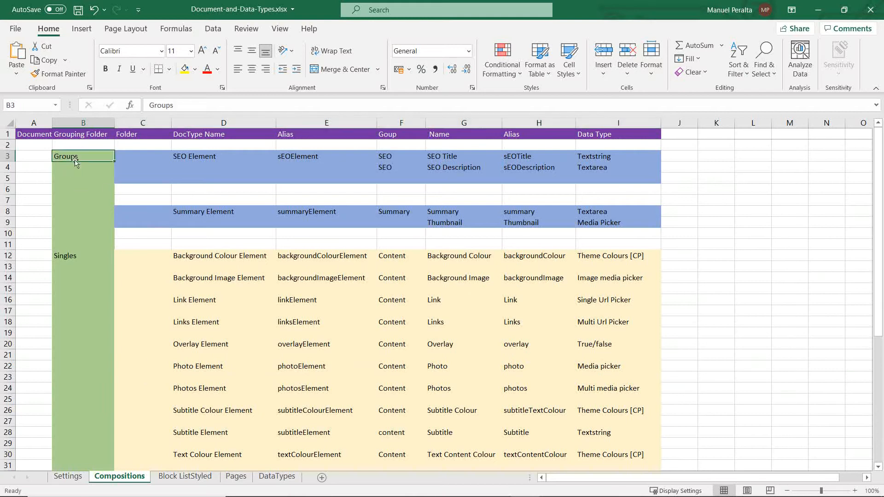
{"action": "key", "text": "alt+Tab"}
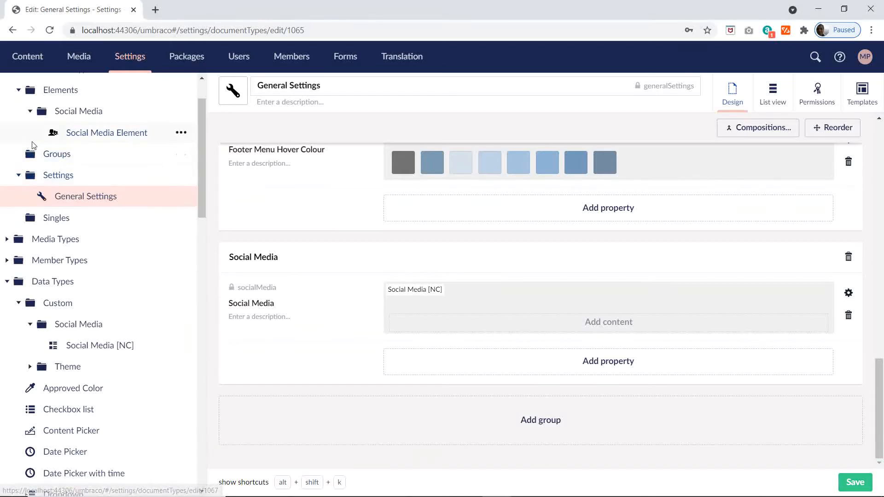
{"action": "scroll", "coordinate": [92, 134], "scroll_direction": "up", "scroll_amount": 3}
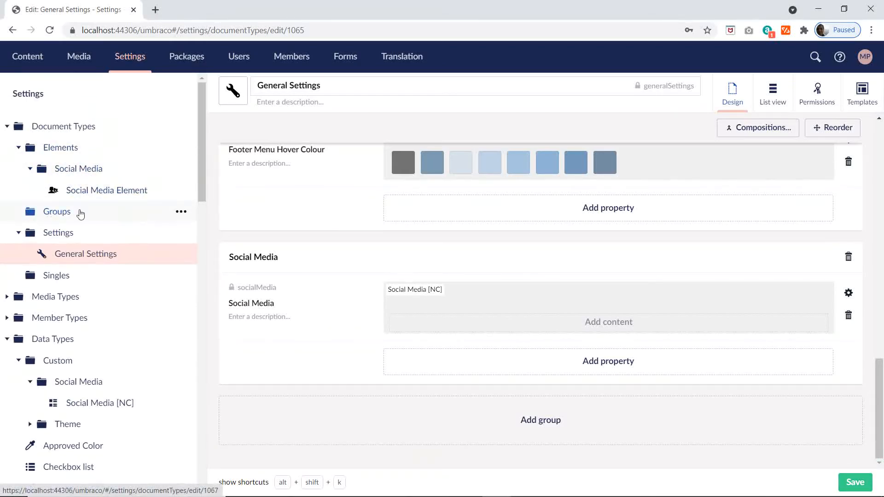
{"action": "key", "text": "alt+Tab"}
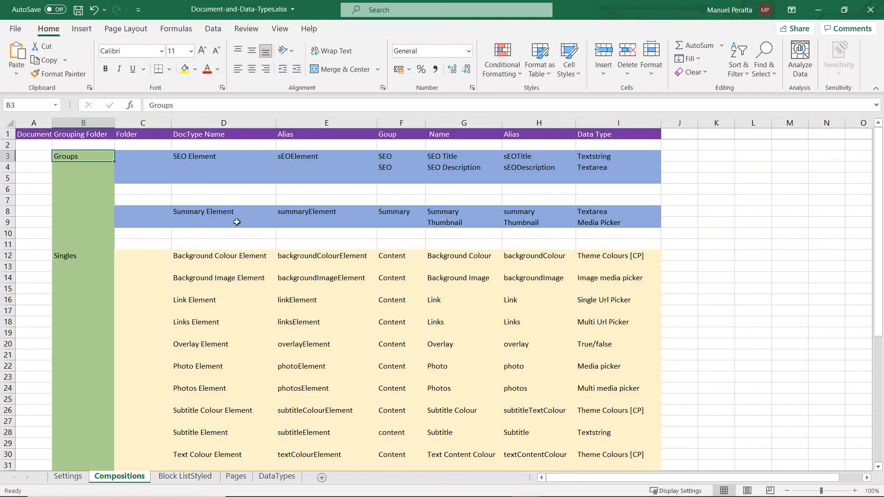
{"action": "left_click", "coordinate": [192, 156]}
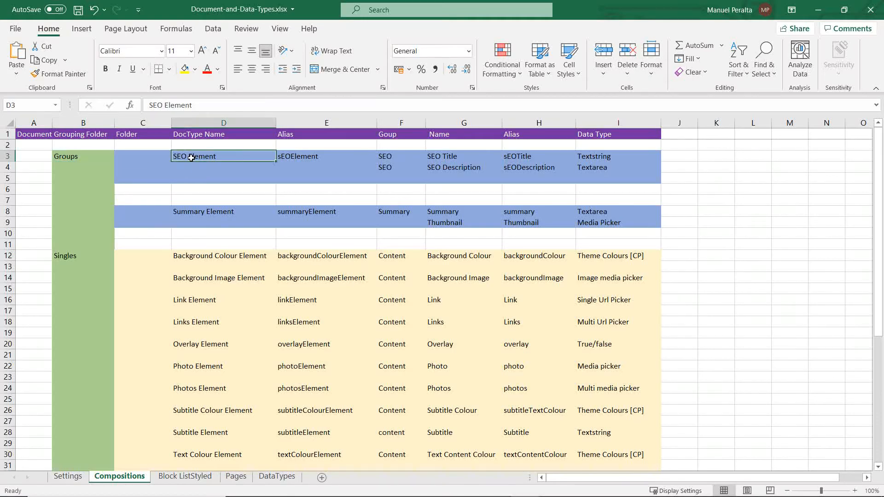
{"action": "double_click", "coordinate": [219, 159]}
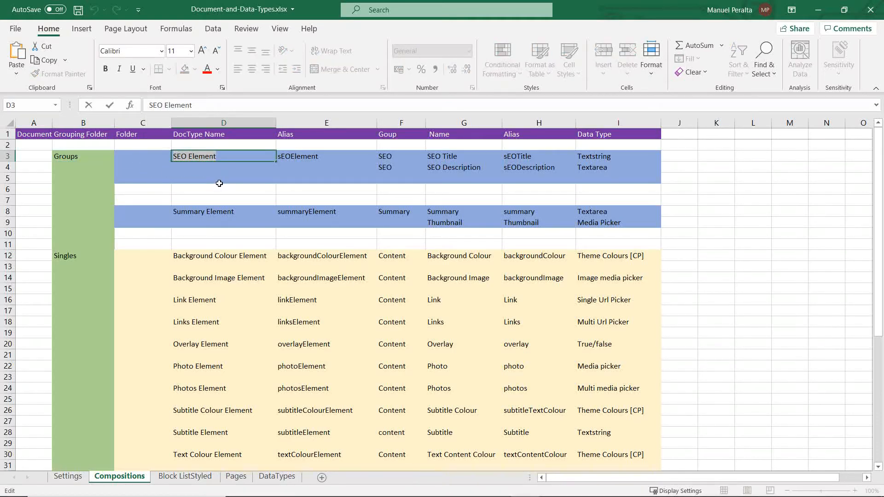
Step: Switch to Umbraco and create an element type named SEO Element under the Groups folder, with a group named SEO
{"action": "key", "text": "alt+Tab"}
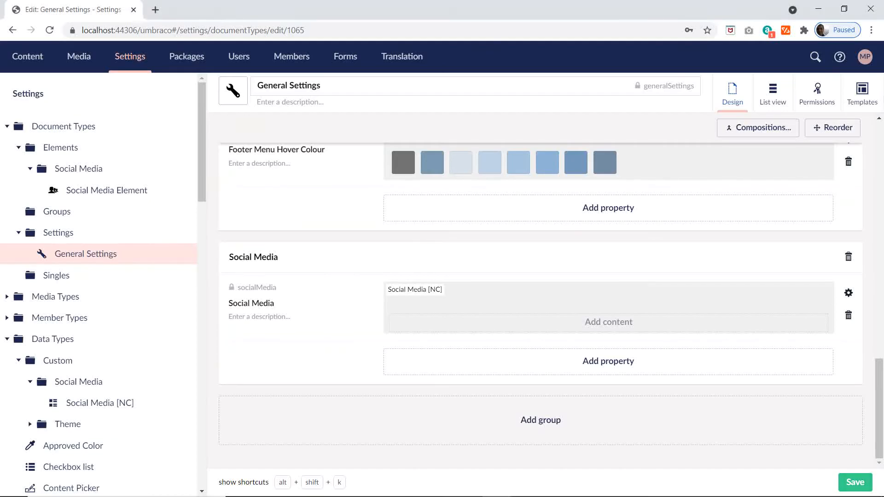
{"action": "mouse_move", "coordinate": [153, 213]}
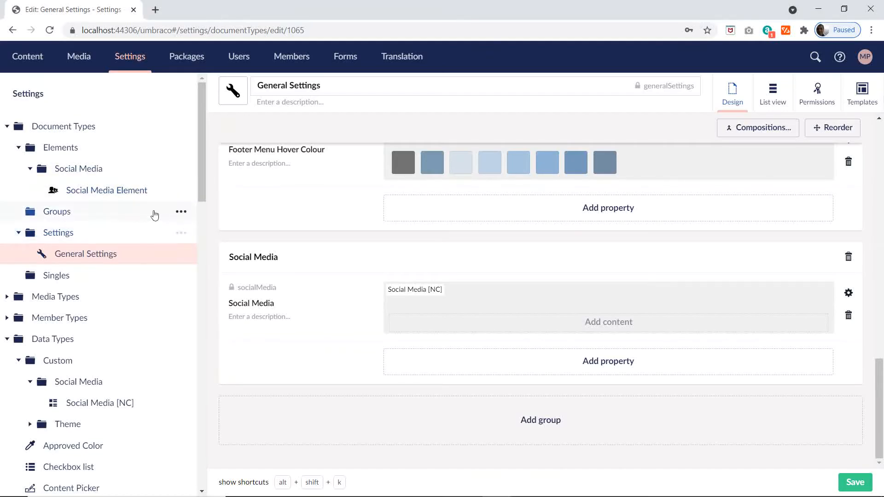
{"action": "left_click", "coordinate": [181, 215]}
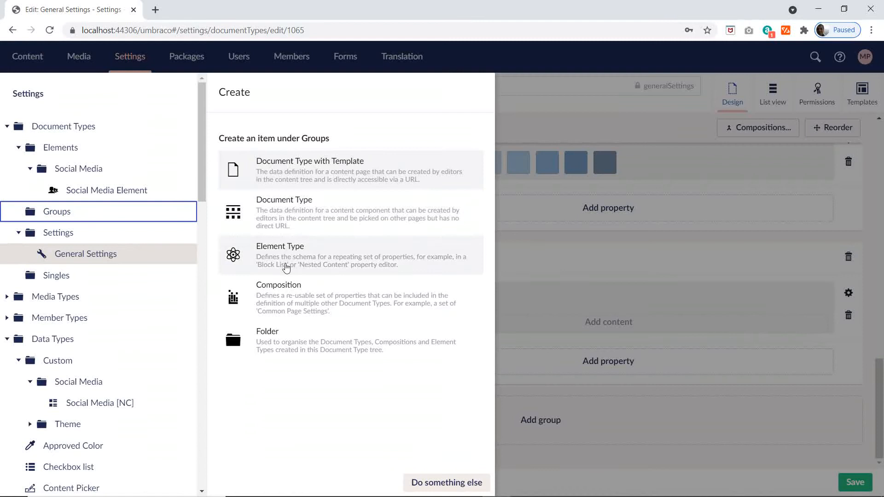
{"action": "left_click", "coordinate": [286, 267]}
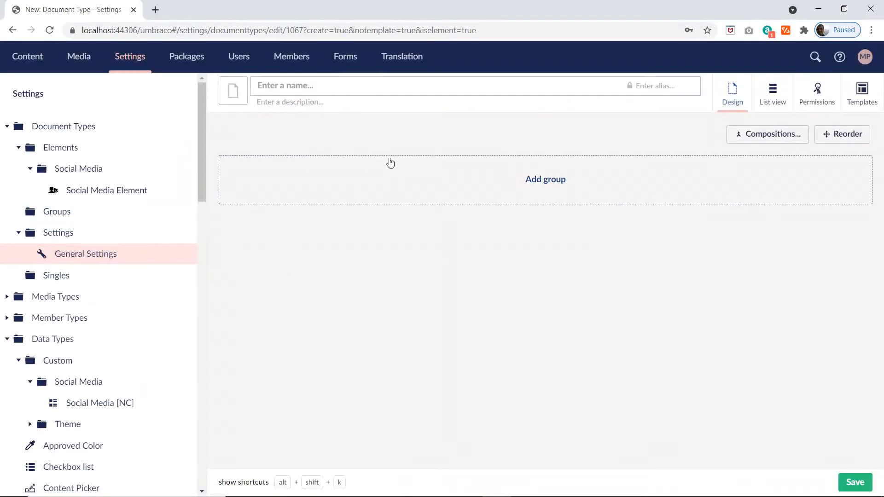
{"action": "type", "text": "SEO Element"}
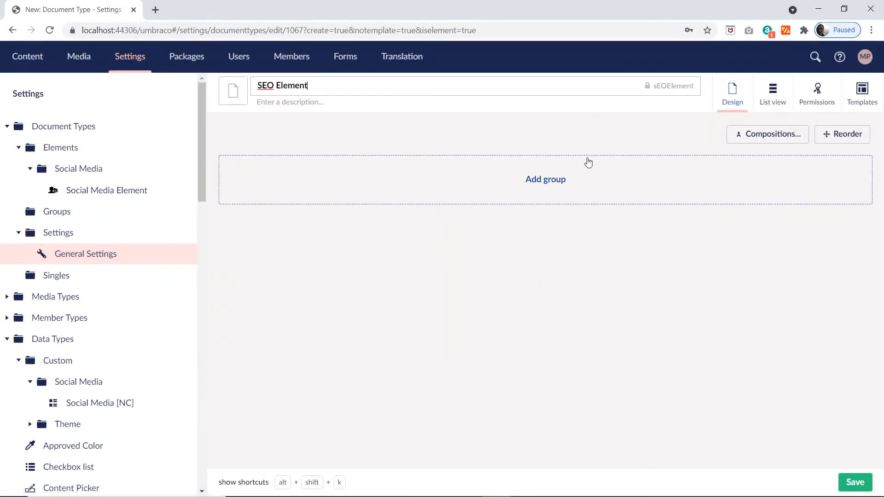
{"action": "left_click", "coordinate": [529, 192]}
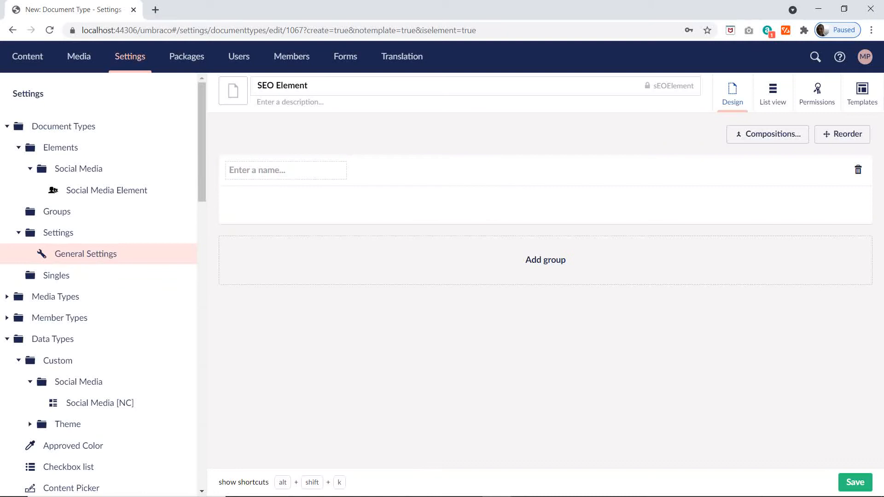
{"action": "type", "text": "SEO"}
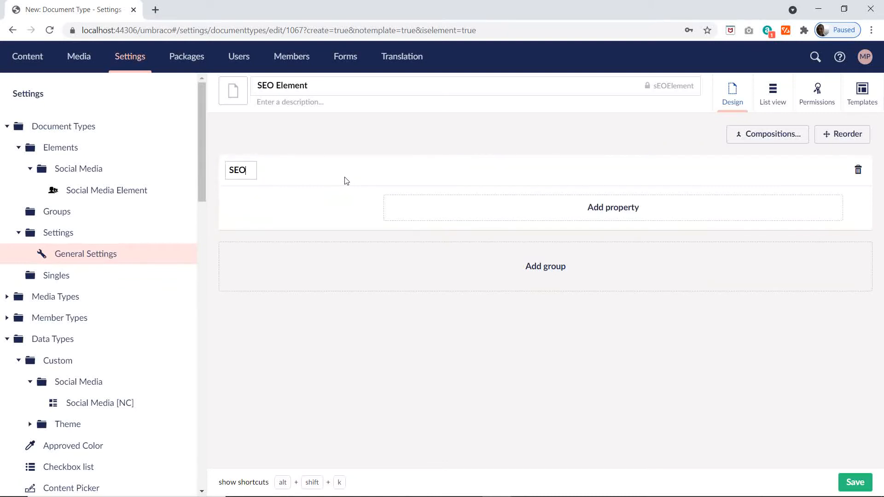
Step: Switch to the Excel plan and copy the SEO Title property name from cell G3 of the Compositions sheet
{"action": "key", "text": "alt+Tab"}
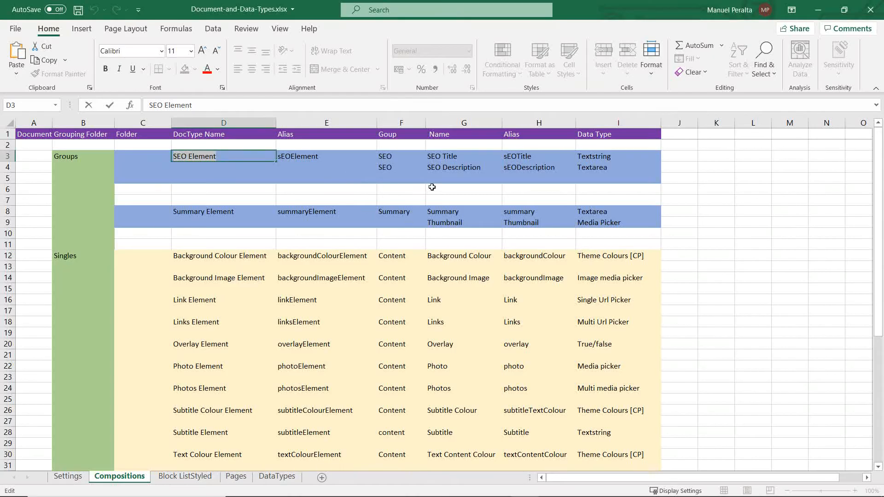
{"action": "left_click", "coordinate": [447, 156]}
{"action": "key", "text": "ctrl+c"}
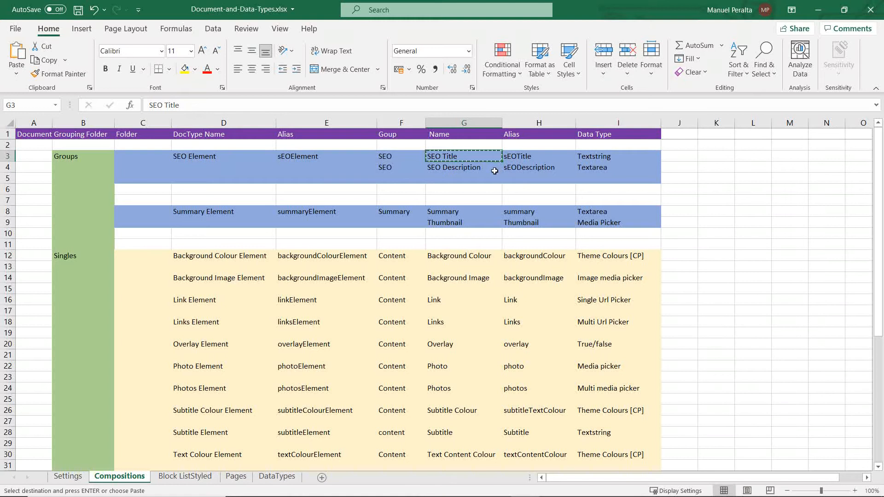
{"action": "left_click_drag", "start_coordinate": [193, 106], "coordinate": [22, 112]}
{"action": "key", "text": "ctrl+c"}
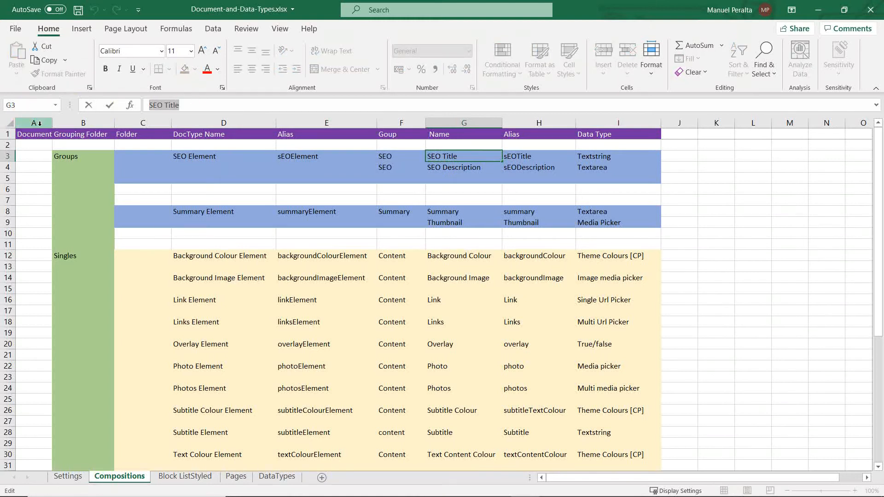
Step: Switch to Umbraco and add a property named SEO Title to the SEO group, using the Textstring configuration of the Textbox editor
{"action": "key", "text": "alt+Tab"}
{"action": "left_click", "coordinate": [597, 212]}
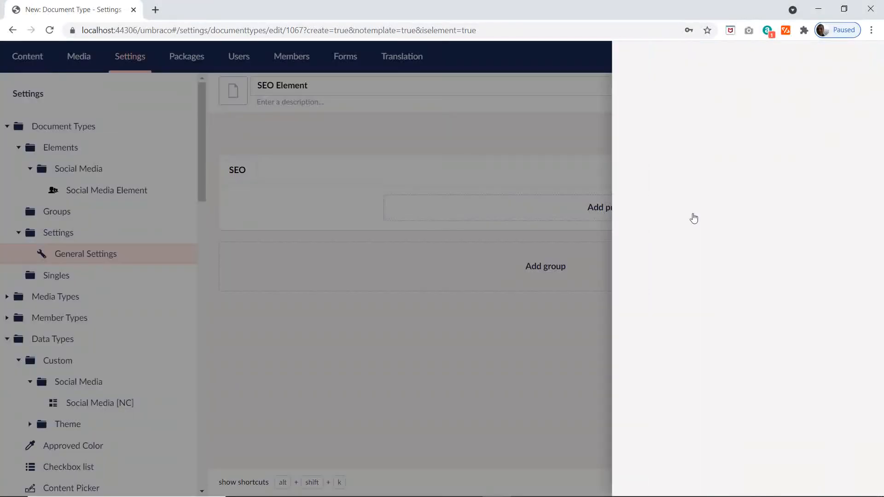
{"action": "key", "text": "ctrl+v"}
{"action": "left_click", "coordinate": [728, 191]}
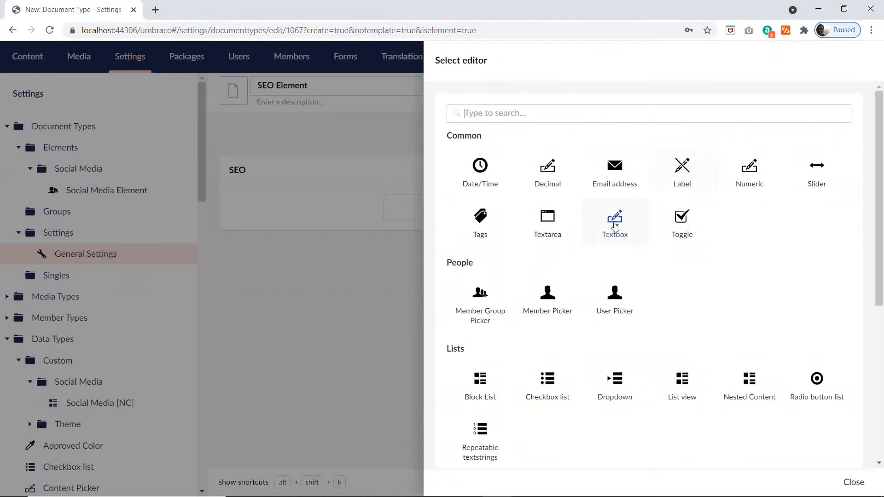
{"action": "left_click", "coordinate": [615, 223]}
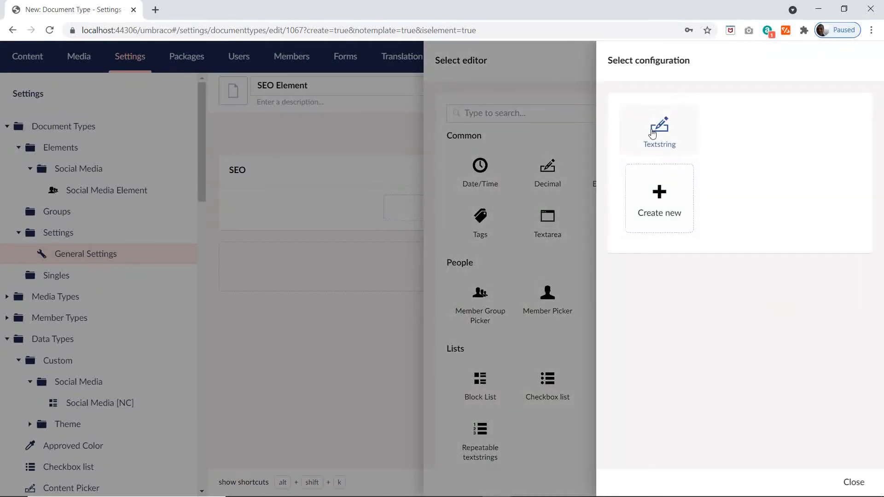
{"action": "left_click", "coordinate": [658, 127]}
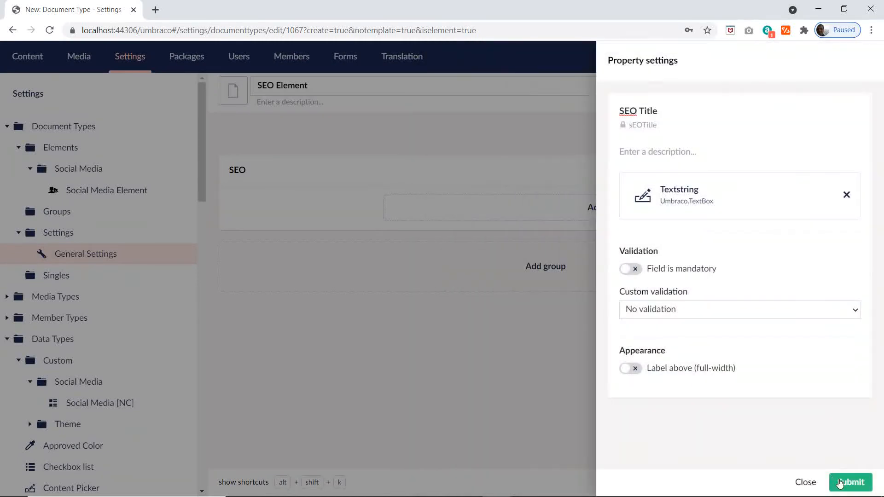
{"action": "left_click", "coordinate": [837, 481]}
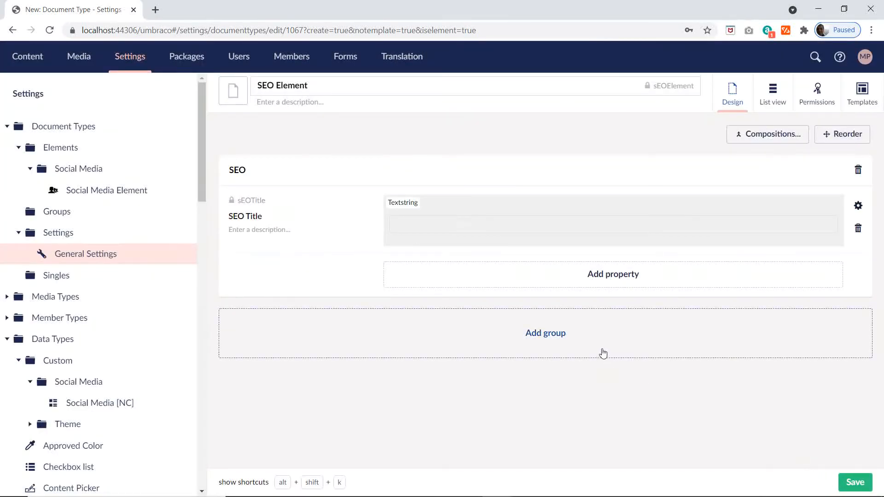
Step: Start another property in the SEO group, and switch to the Excel plan to copy the SEO Description name from cell G4
{"action": "left_click", "coordinate": [604, 274]}
{"action": "key", "text": "alt+Tab"}
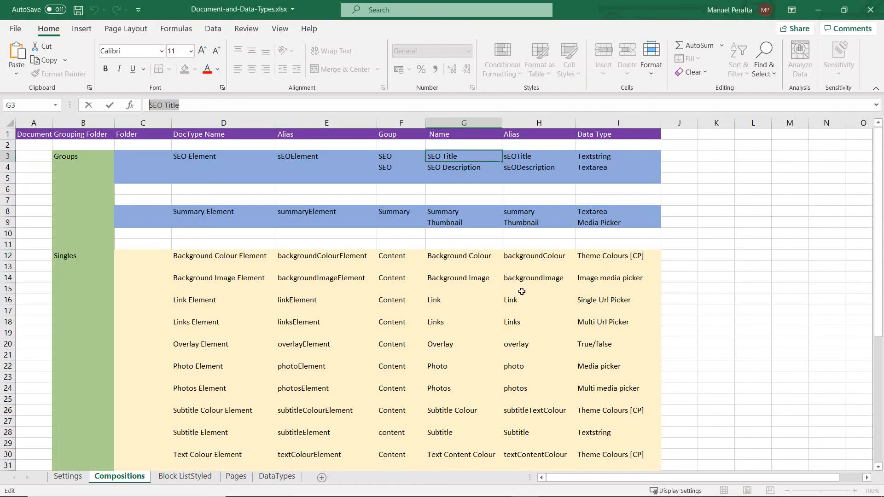
{"action": "left_click", "coordinate": [457, 168]}
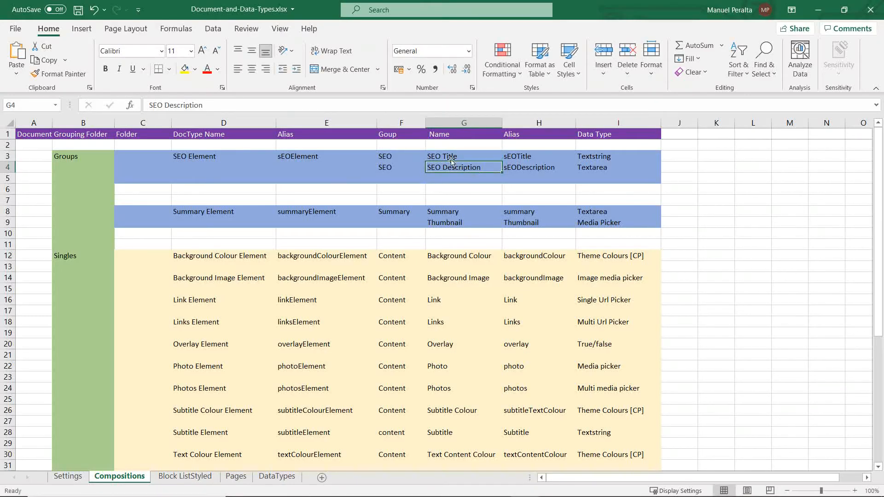
{"action": "left_click", "coordinate": [131, 110]}
{"action": "left_click_drag", "start_coordinate": [204, 106], "coordinate": [131, 111]}
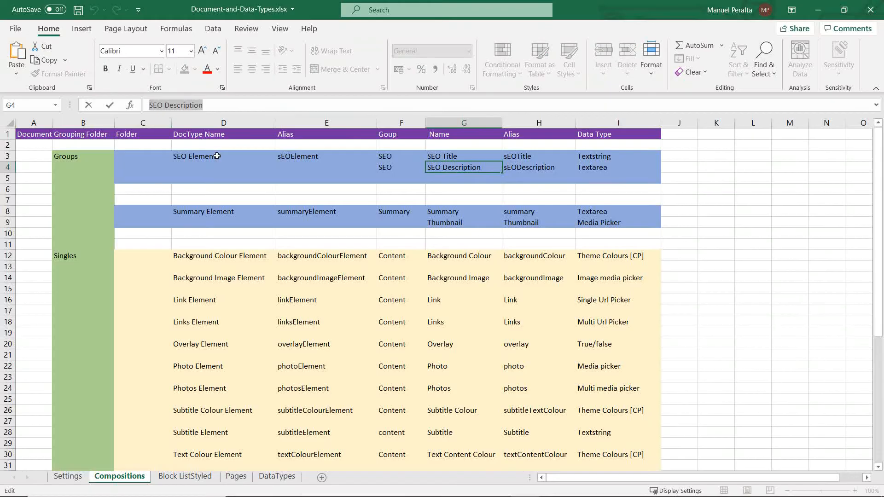
Step: Switch to Umbraco, name the new property SEO Description with the Textarea editor, submit it and save the document type
{"action": "key", "text": "alt+Tab"}
{"action": "left_click", "coordinate": [619, 110]}
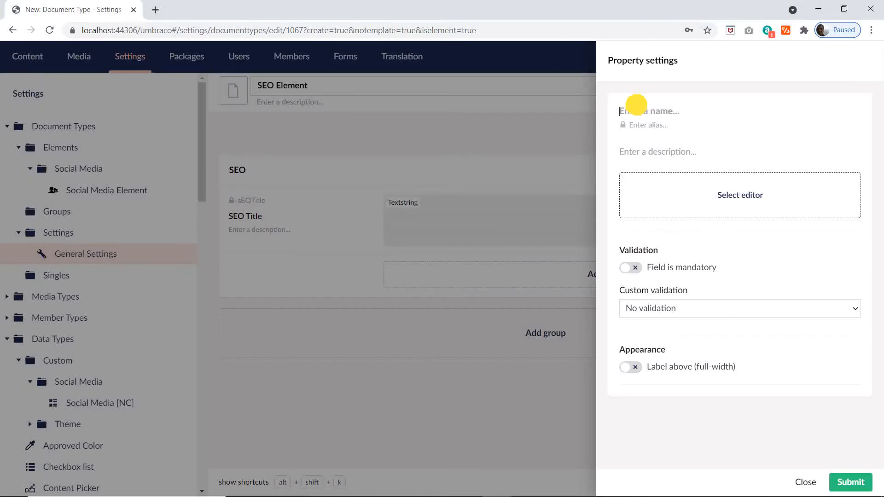
{"action": "key", "text": "ctrl+v"}
{"action": "left_click", "coordinate": [711, 193]}
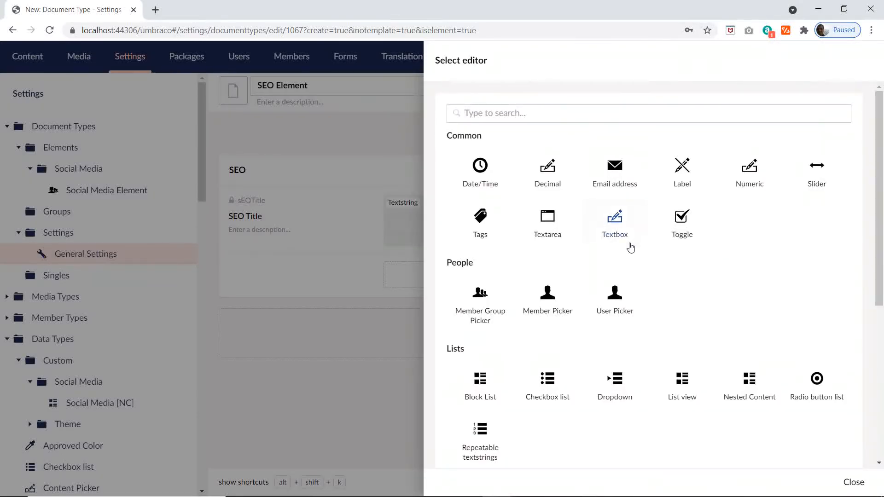
{"action": "key", "text": "alt+Tab"}
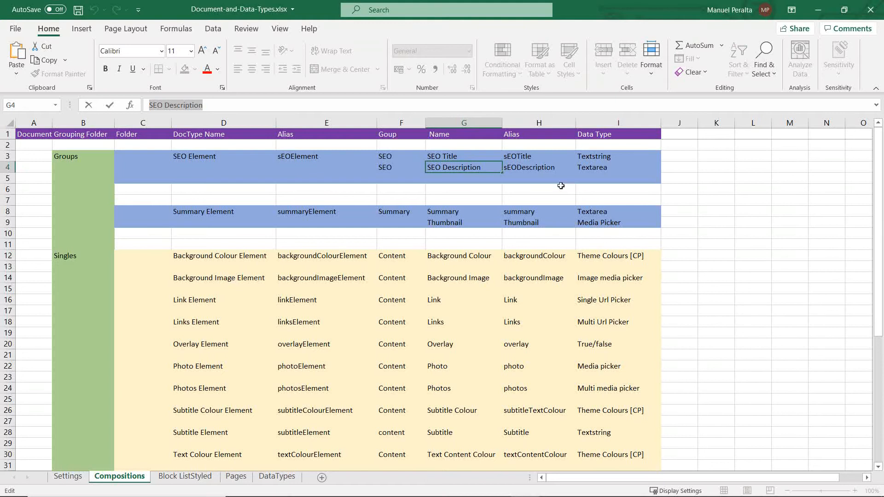
{"action": "key", "text": "alt+Tab"}
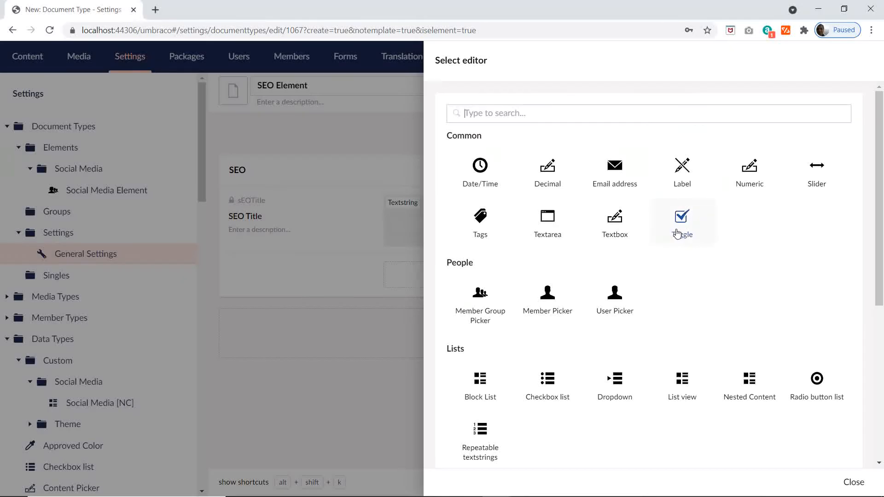
{"action": "left_click", "coordinate": [555, 218]}
{"action": "left_click", "coordinate": [652, 118]}
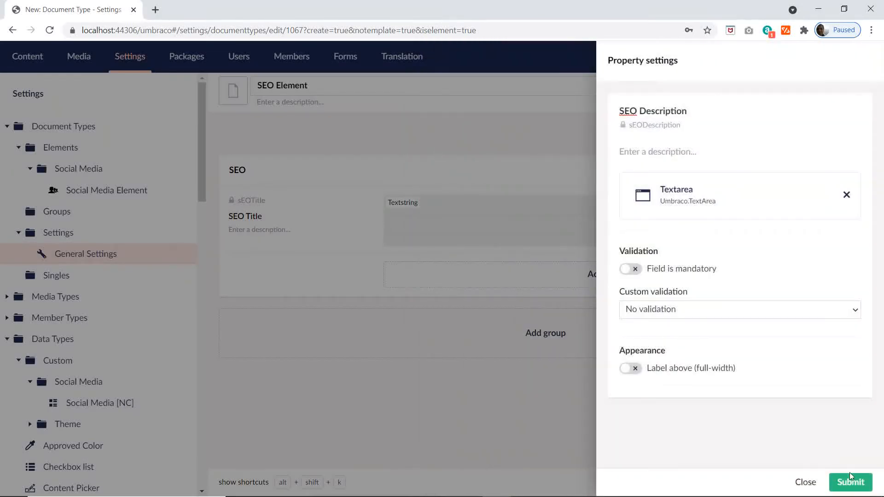
{"action": "left_click", "coordinate": [851, 482]}
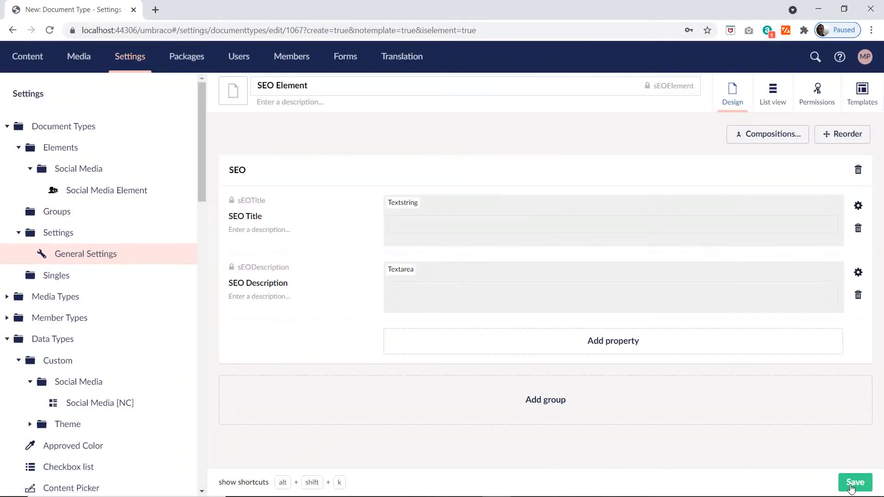
{"action": "left_click", "coordinate": [849, 484]}
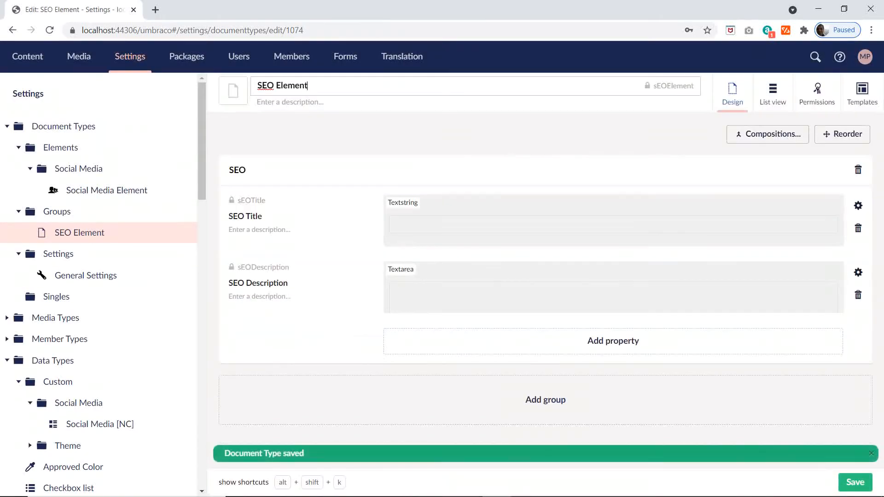
Step: Filter the icons by "se", assign the double-gear icon to SEO Element and save the document type
{"action": "key", "text": "alt"}
{"action": "left_click", "coordinate": [233, 91]}
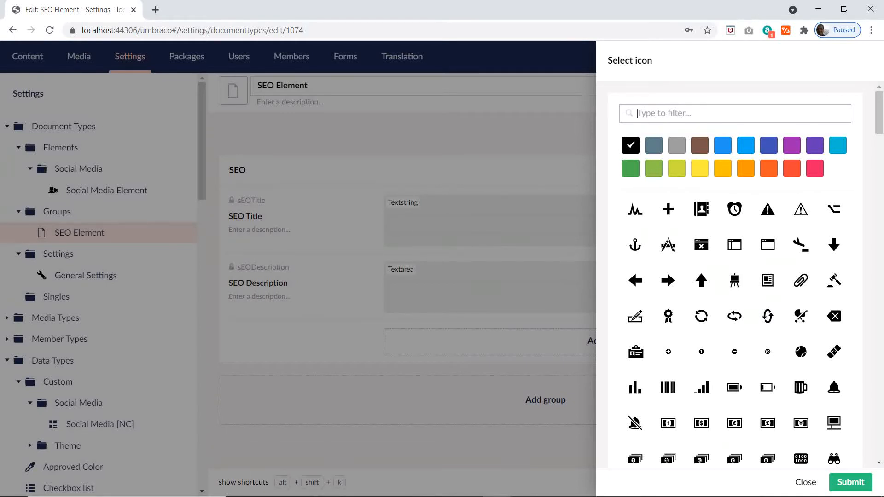
{"action": "type", "text": "se"}
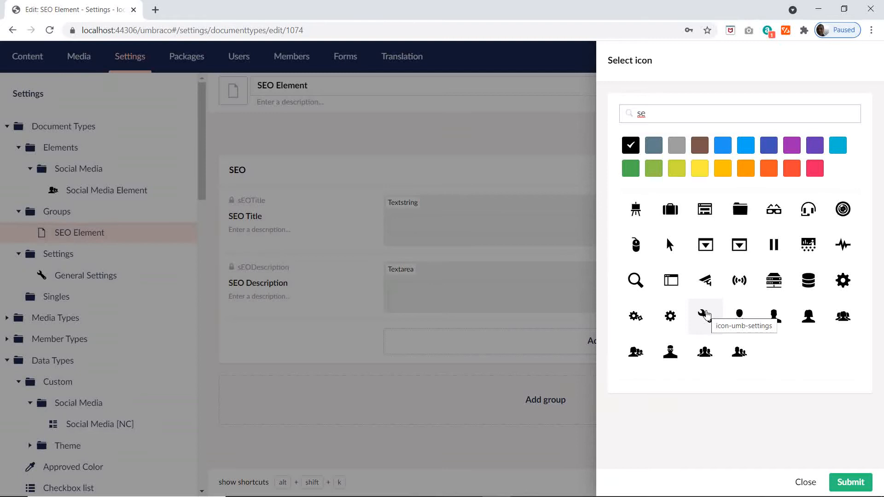
{"action": "left_click", "coordinate": [634, 320]}
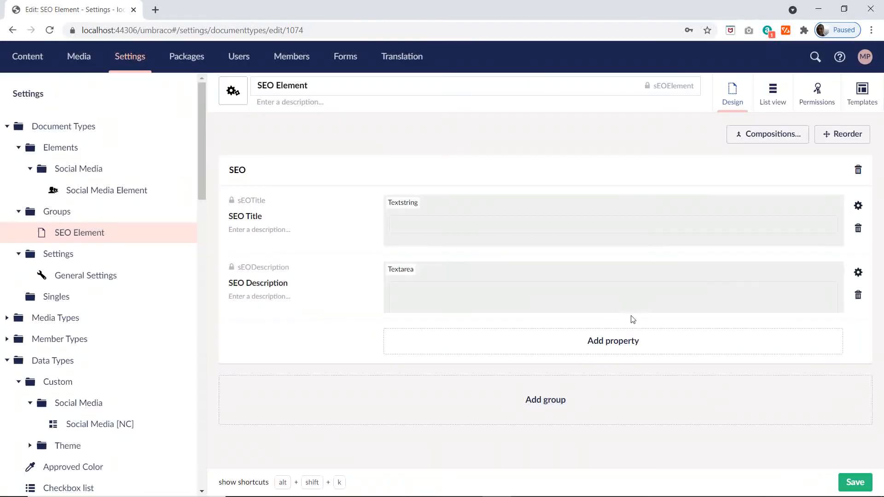
{"action": "left_click", "coordinate": [846, 481]}
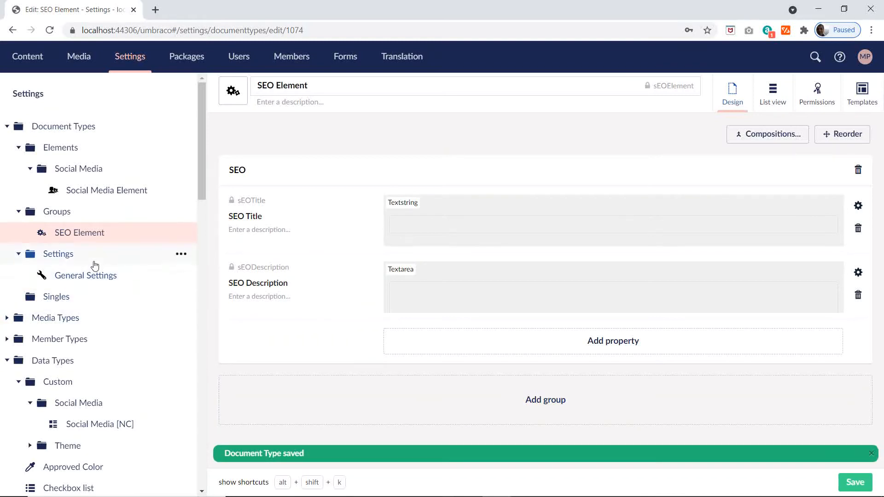
Step: Switch to the Excel plan and copy the Summary Element name from cell D8 of the Compositions sheet
{"action": "key", "text": "alt+Tab"}
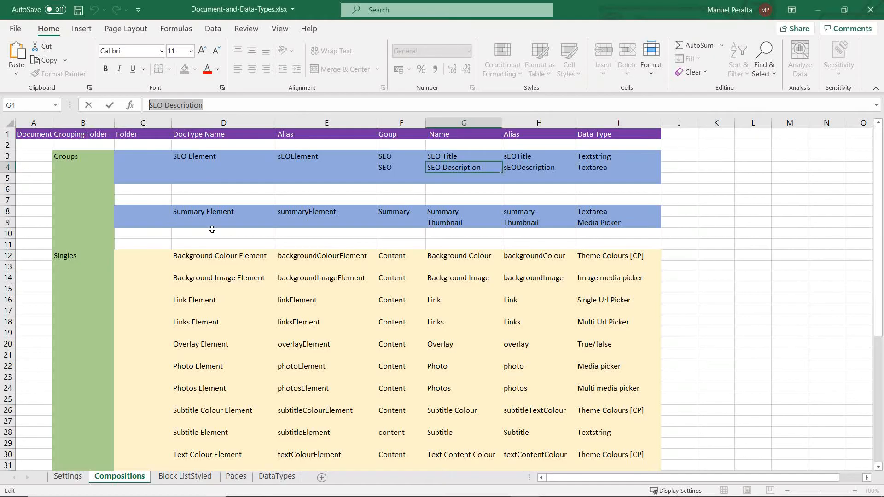
{"action": "left_click", "coordinate": [197, 217]}
{"action": "double_click", "coordinate": [220, 214]}
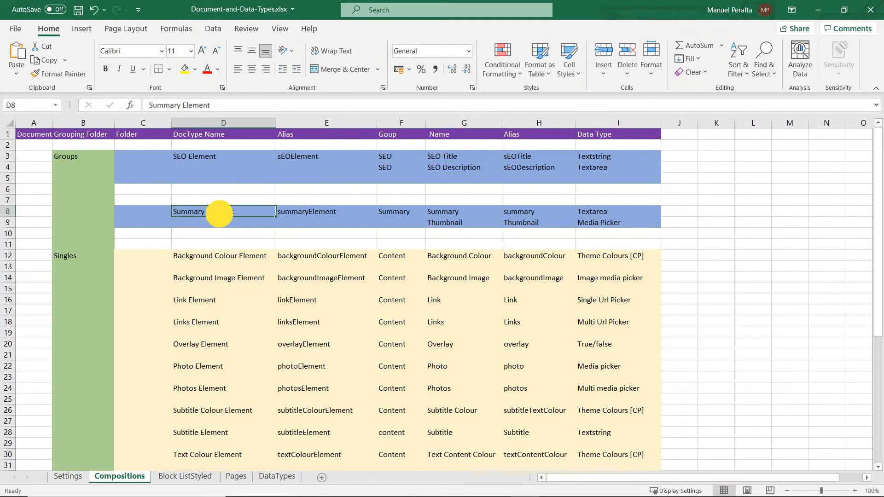
{"action": "left_click_drag", "start_coordinate": [236, 213], "coordinate": [124, 217]}
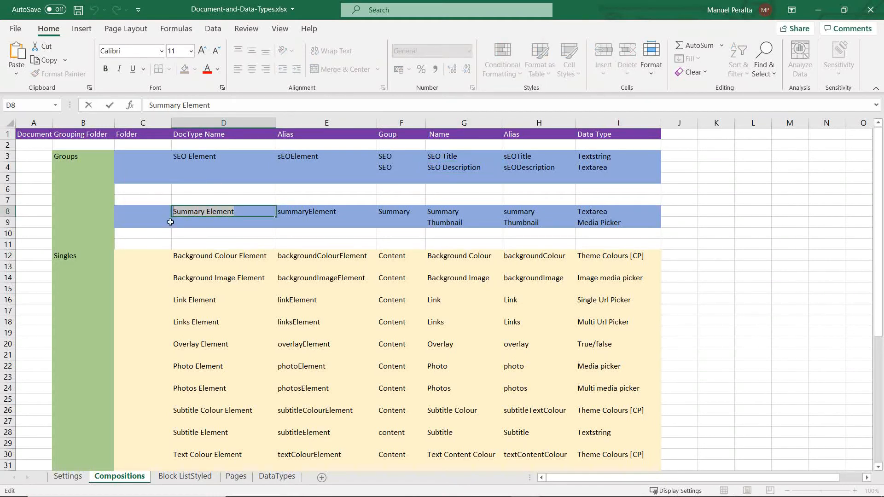
{"action": "left_click_drag", "start_coordinate": [213, 106], "coordinate": [49, 109]}
{"action": "key", "text": "ctrl+c"}
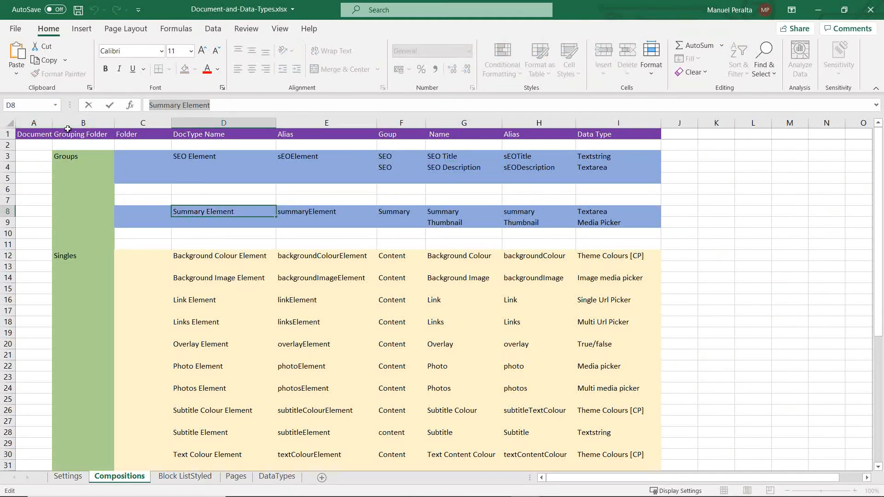
Step: Switch to Umbraco and create an element type named Summary Element under the Groups folder, with the open book icon
{"action": "key", "text": "alt+Tab"}
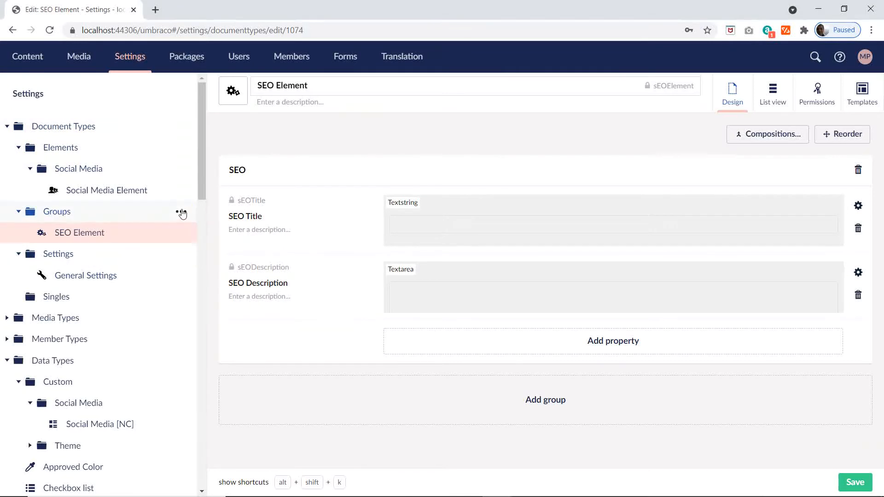
{"action": "left_click", "coordinate": [182, 213]}
{"action": "left_click", "coordinate": [283, 266]}
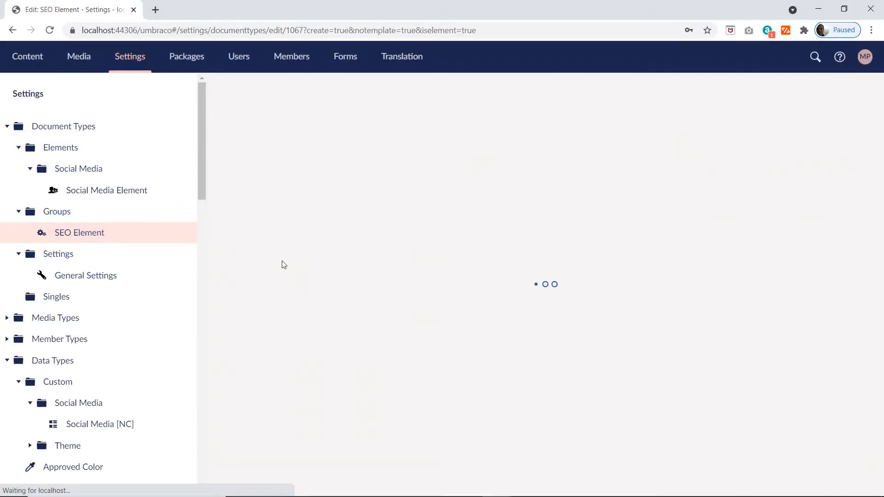
{"action": "key", "text": "ctrl+v"}
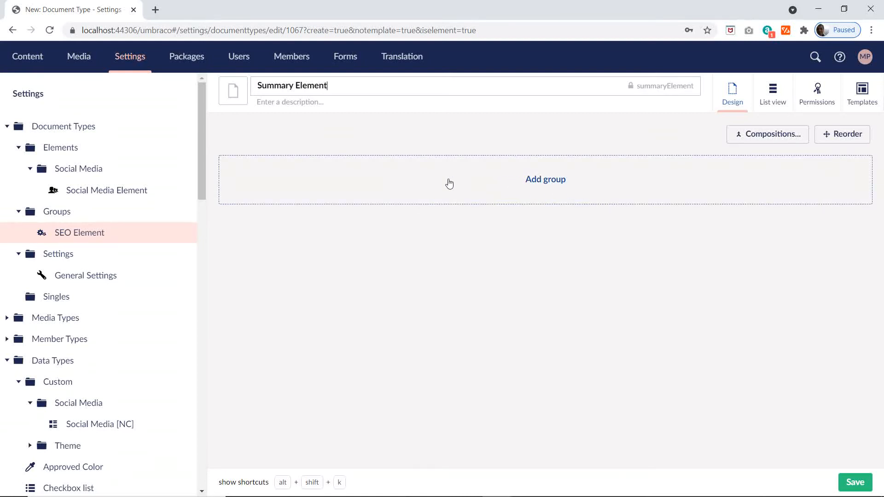
{"action": "left_click", "coordinate": [236, 102]}
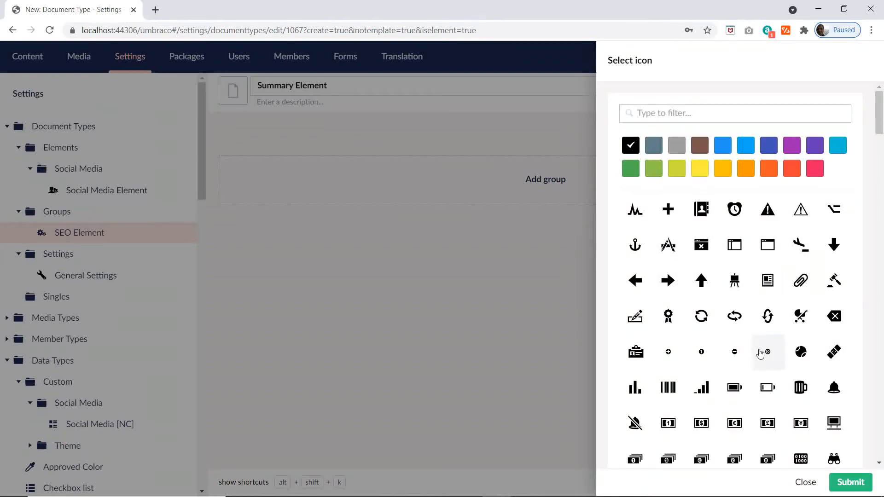
{"action": "scroll", "coordinate": [755, 351], "scroll_direction": "down", "scroll_amount": 5}
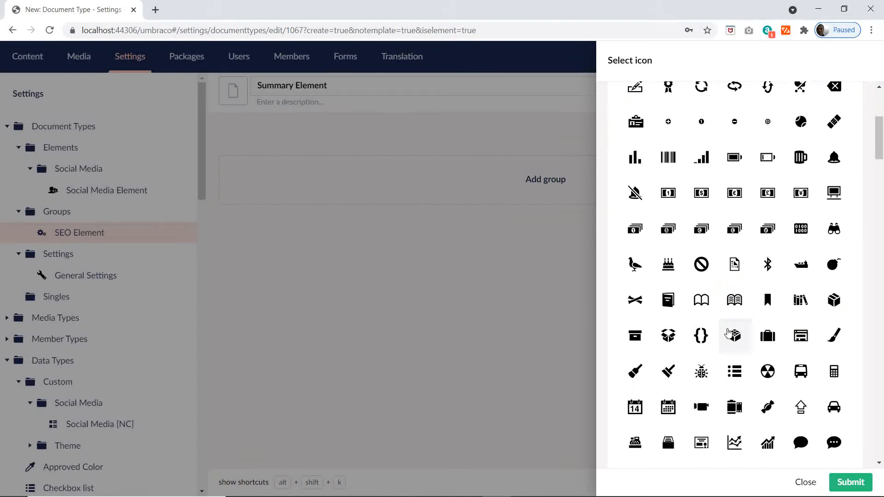
{"action": "left_click", "coordinate": [697, 296]}
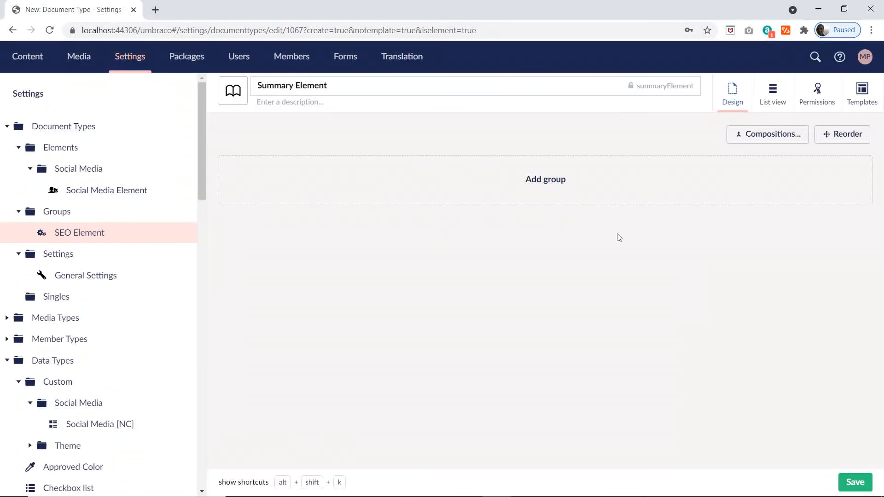
Step: Switch to the Excel plan and copy the Summary group name from cell F8 of the Compositions sheet
{"action": "key", "text": "alt+Tab"}
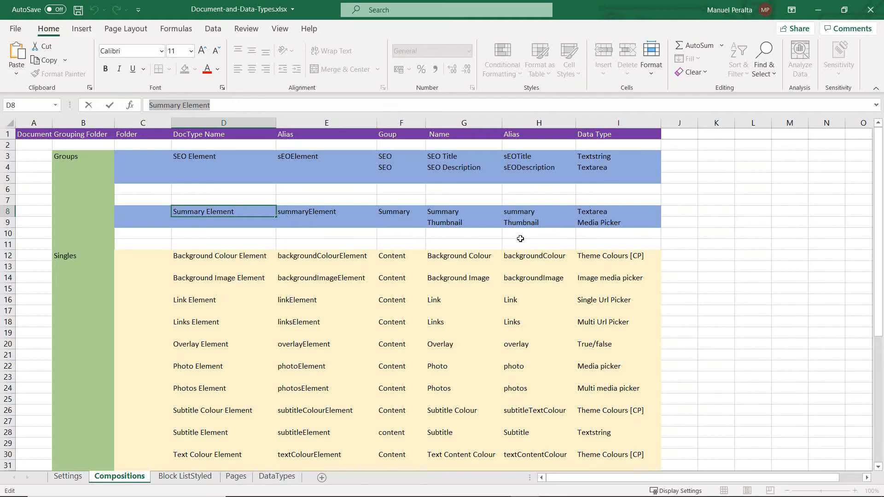
{"action": "left_click", "coordinate": [395, 218]}
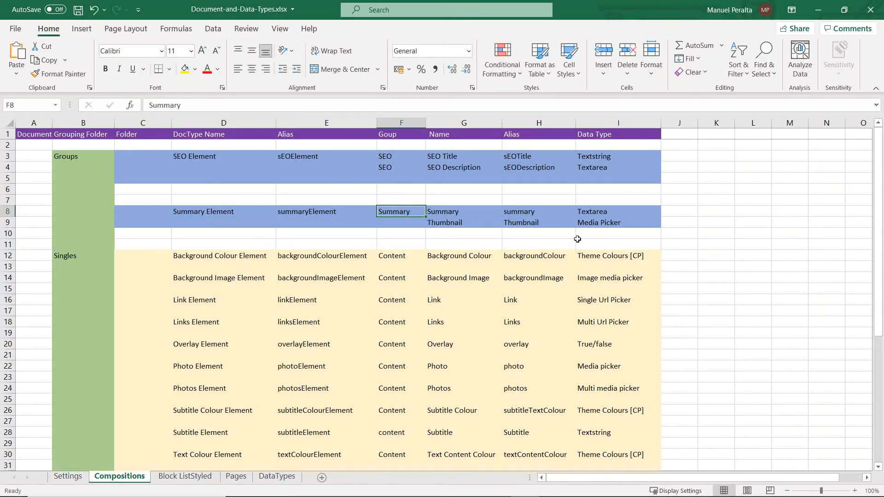
{"action": "key", "text": "ctrl+c"}
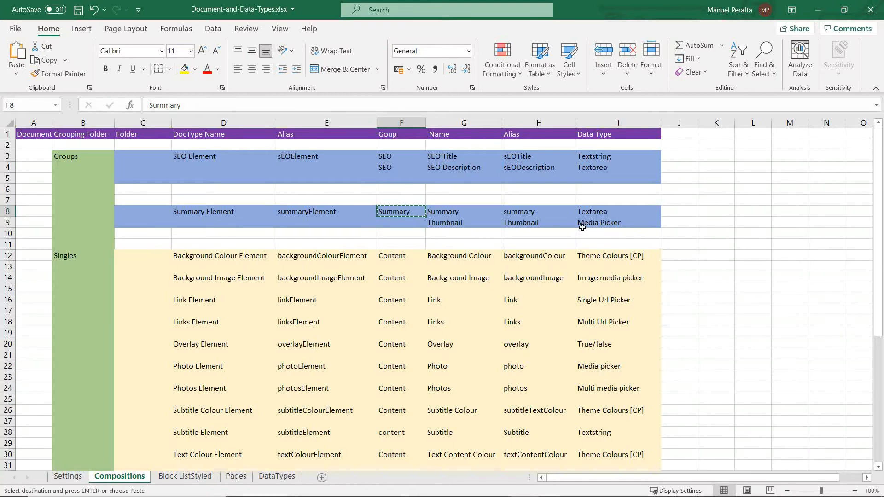
{"action": "left_click", "coordinate": [193, 105]}
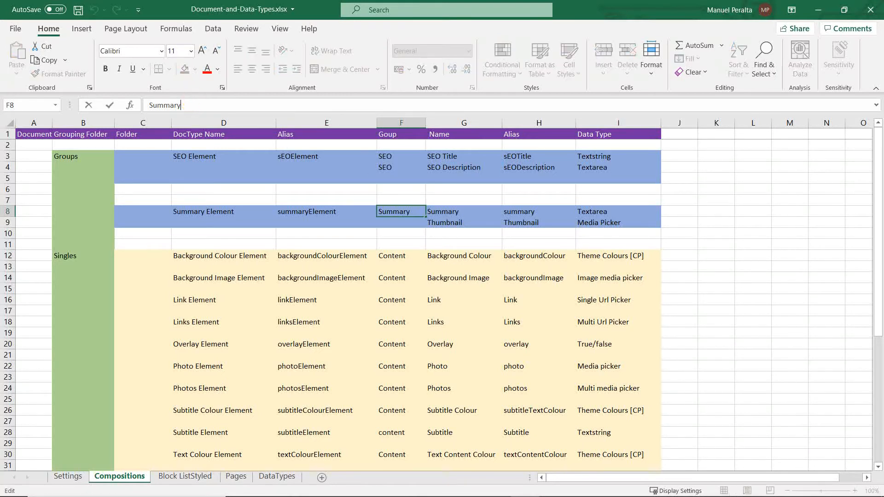
{"action": "double_click", "coordinate": [163, 105]}
Step: Switch to Umbraco, add a group named Summary to the Summary Element and start a new property in it
{"action": "key", "text": "alt+Tab"}
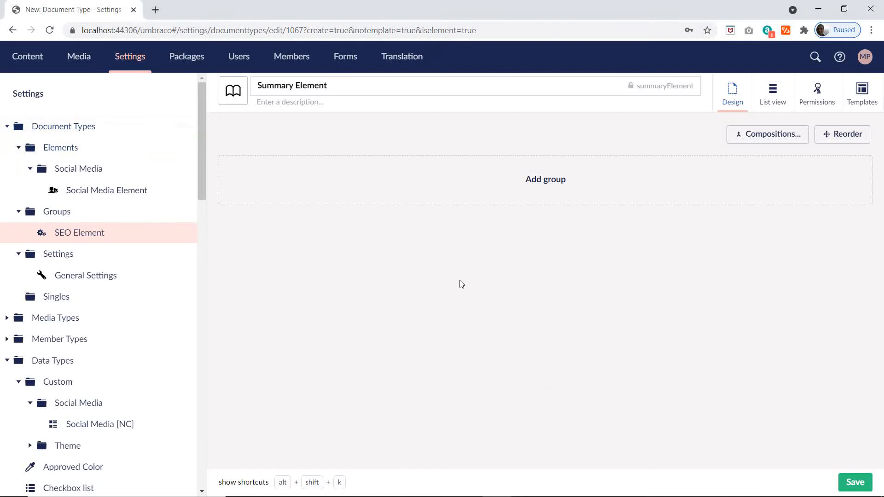
{"action": "left_click", "coordinate": [546, 194]}
{"action": "left_click", "coordinate": [233, 173]}
{"action": "key", "text": "ctrl+v"}
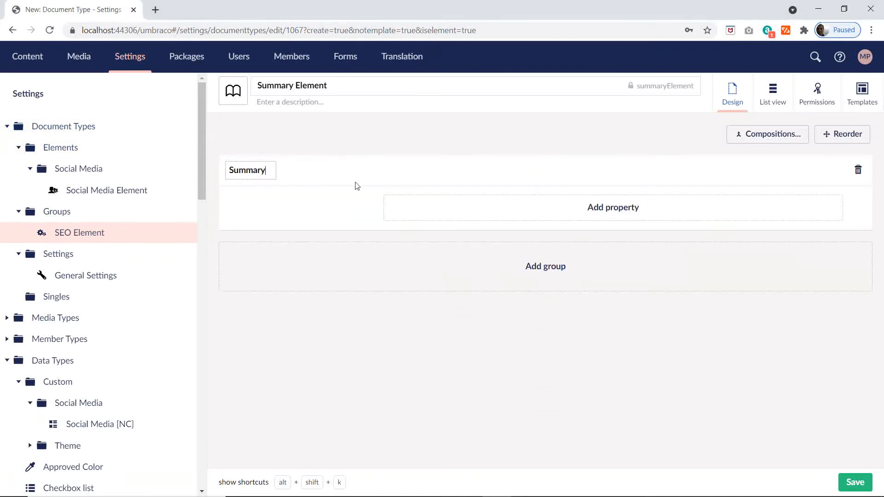
{"action": "left_click", "coordinate": [603, 211]}
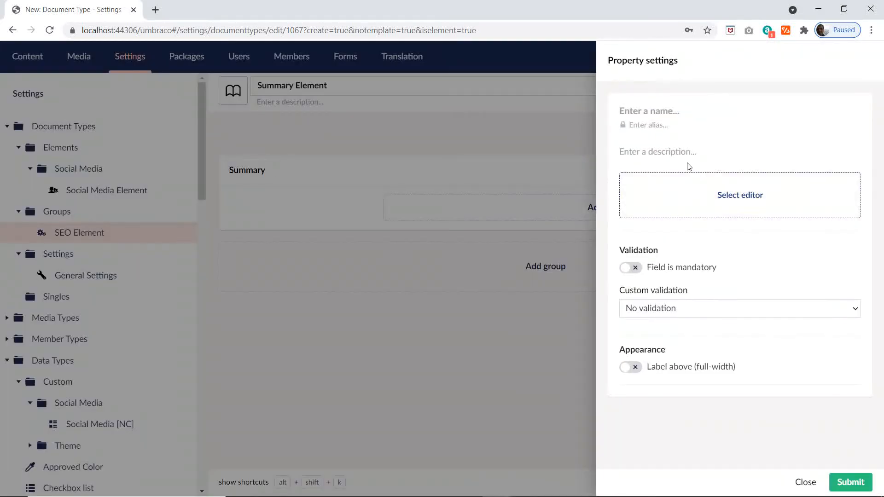
Step: Consult the Summary row in the Excel plan, return to Umbraco and add the property as Summary with the Textarea editor
{"action": "key", "text": "alt+Tab"}
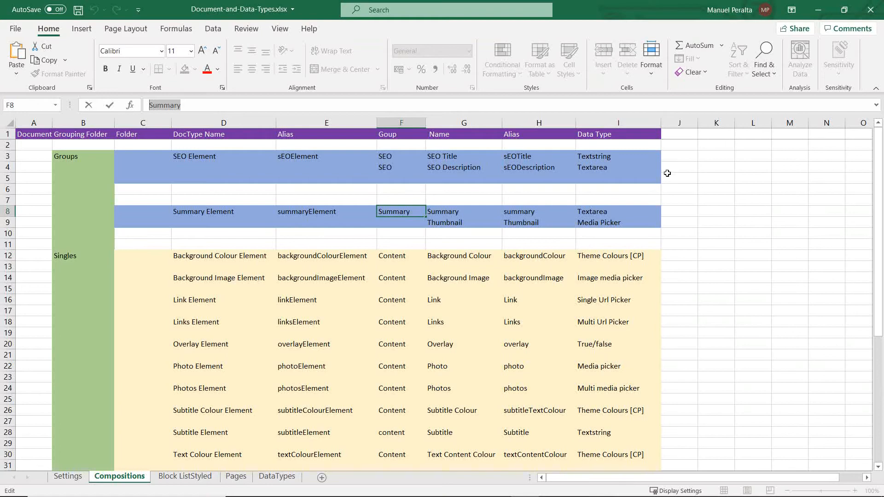
{"action": "key", "text": "alt+Tab"}
{"action": "key", "text": "ctrl+v"}
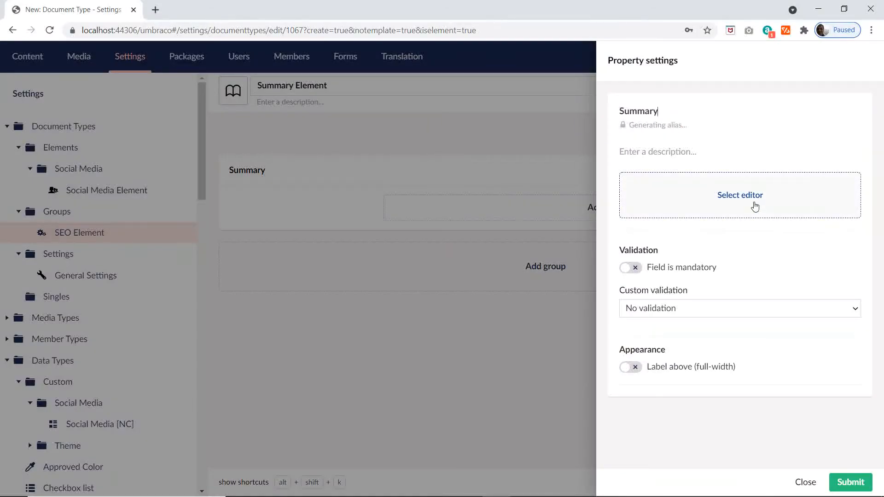
{"action": "left_click", "coordinate": [731, 201]}
{"action": "left_click", "coordinate": [548, 220]}
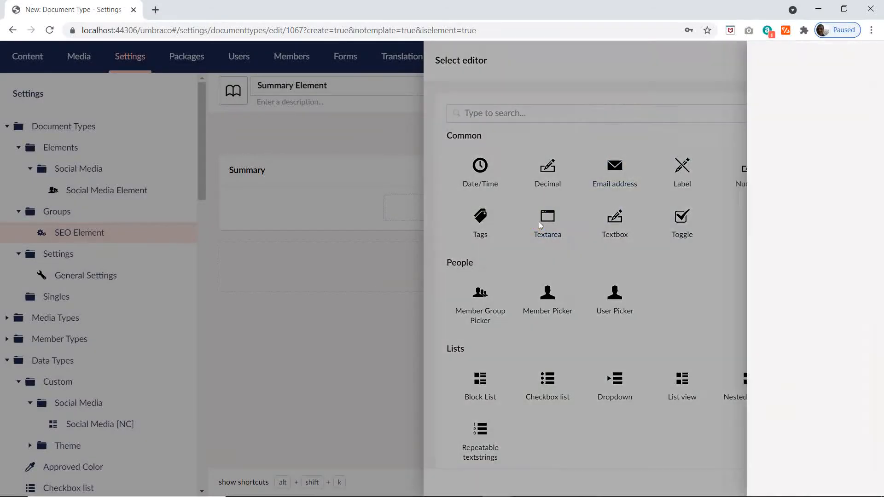
{"action": "left_click", "coordinate": [669, 137]}
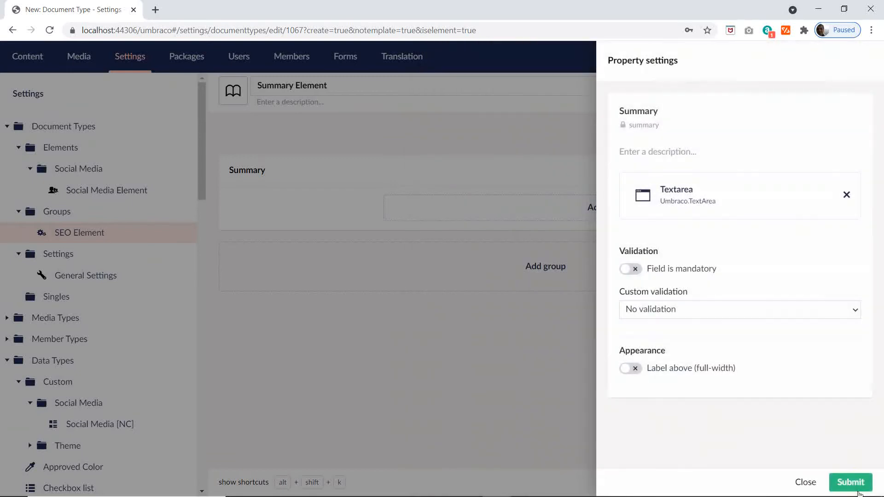
{"action": "left_click", "coordinate": [851, 482]}
Step: Switch to the Excel plan and copy the Thumbnail property name from cell G9 of the Compositions sheet
{"action": "key", "text": "alt+Tab"}
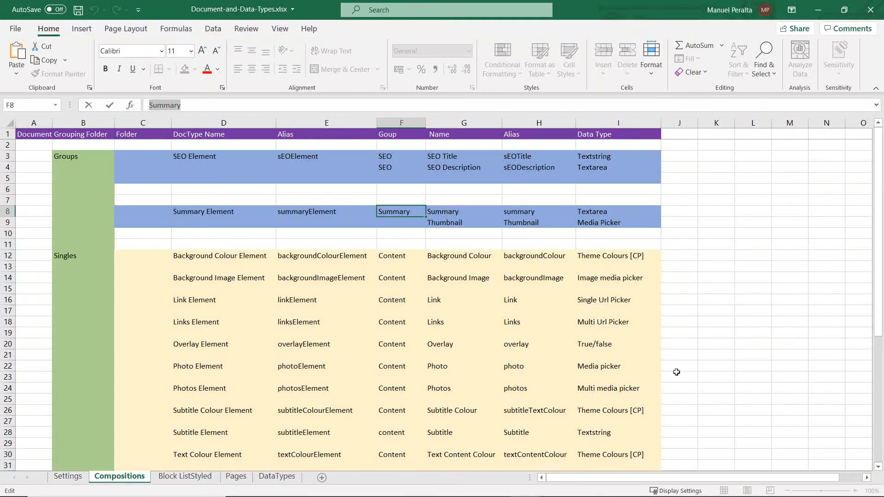
{"action": "left_click", "coordinate": [457, 224]}
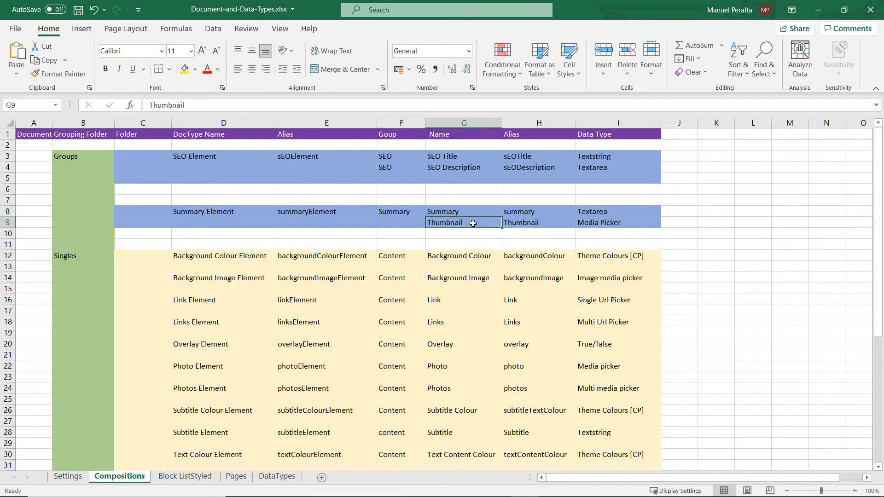
{"action": "left_click_drag", "start_coordinate": [188, 106], "coordinate": [79, 112]}
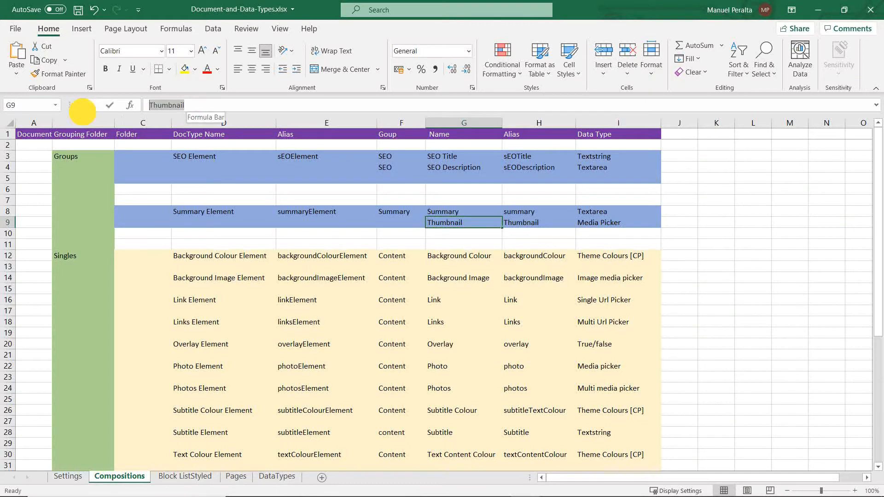
Step: Switch to Umbraco, add a Thumbnail property with the Media Picker editor to the Summary group, and save the Summary Element
{"action": "key", "text": "alt+Tab"}
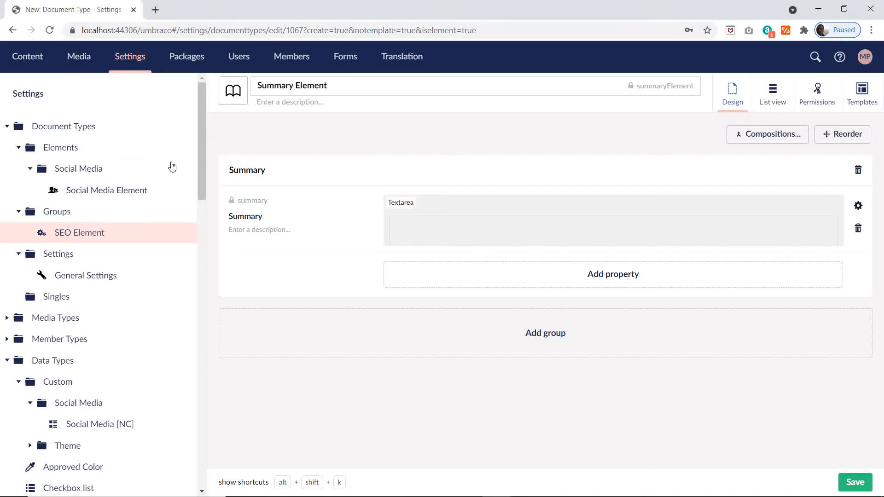
{"action": "left_click", "coordinate": [625, 274]}
{"action": "key", "text": "ctrl+v"}
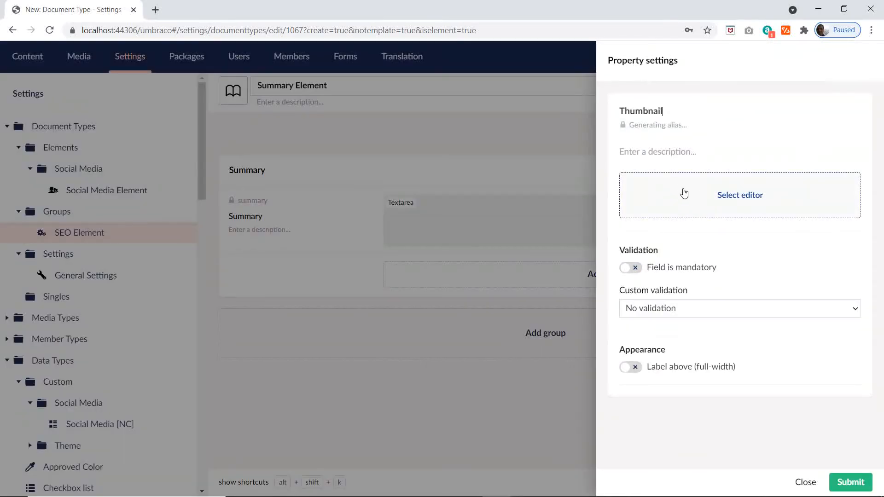
{"action": "left_click", "coordinate": [731, 203]}
{"action": "key", "text": "alt+Tab"}
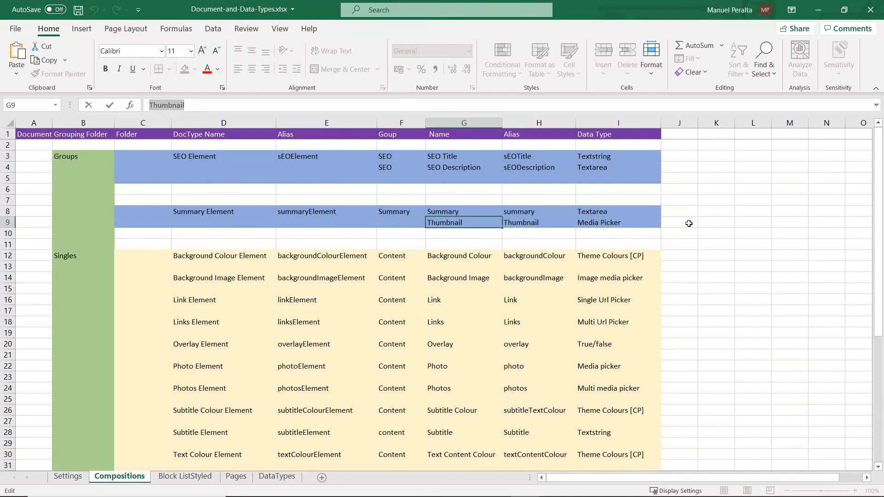
{"action": "key", "text": "alt+Tab"}
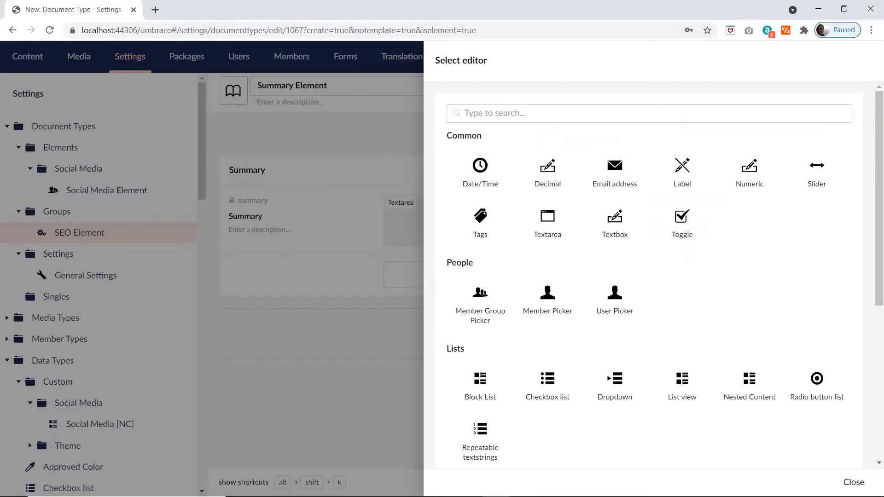
{"action": "type", "text": "medi"}
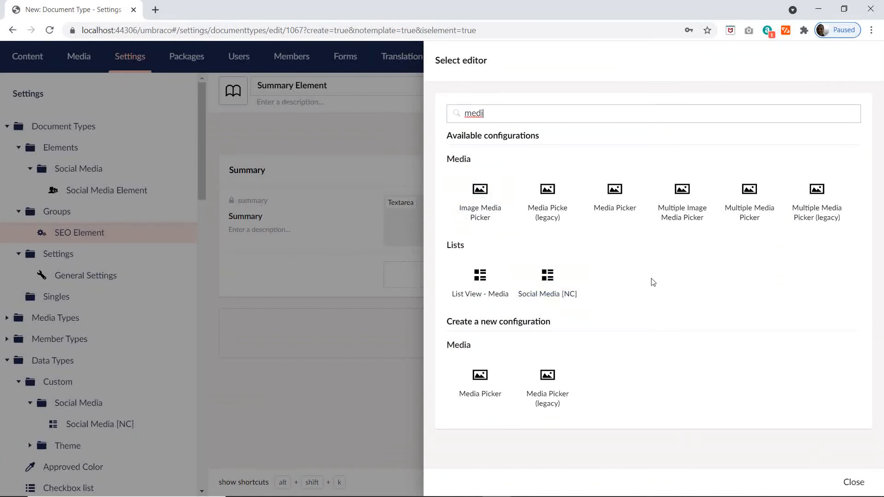
{"action": "left_click", "coordinate": [618, 198]}
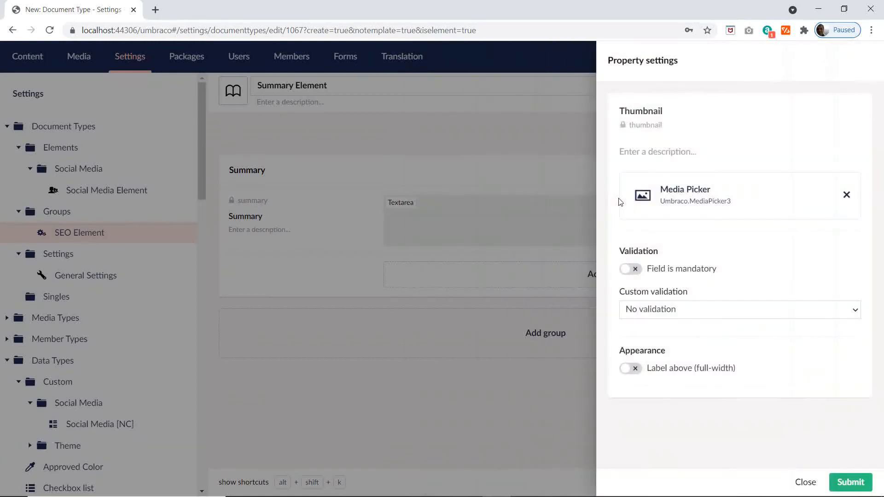
{"action": "left_click", "coordinate": [845, 480]}
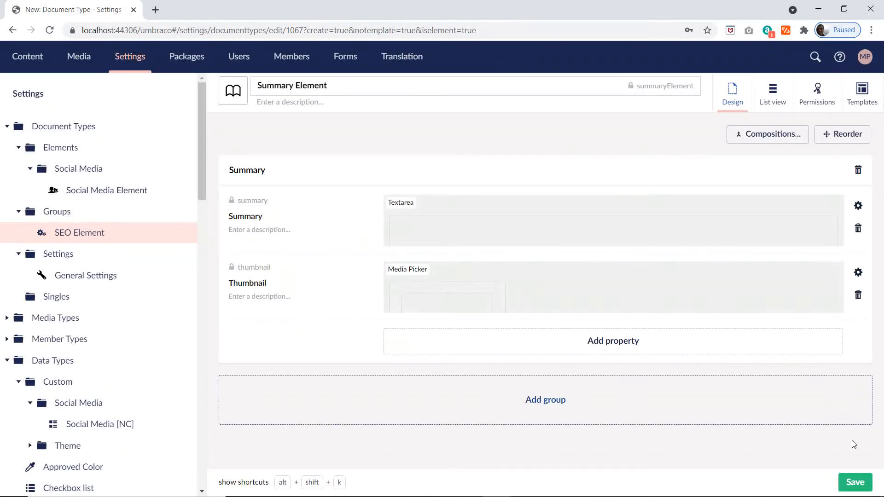
{"action": "left_click", "coordinate": [855, 483]}
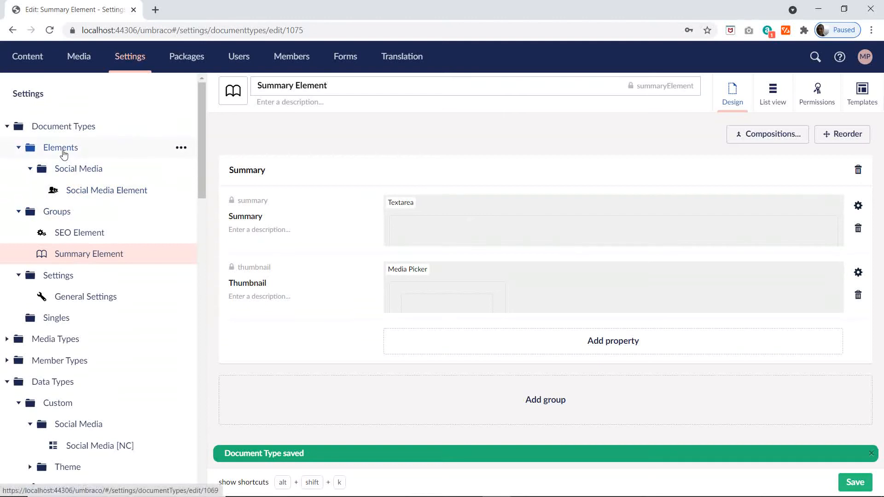
Step: Open the General Settings document type and review its Website Settings, Menus and Theme Colours groups
{"action": "left_click", "coordinate": [30, 169]}
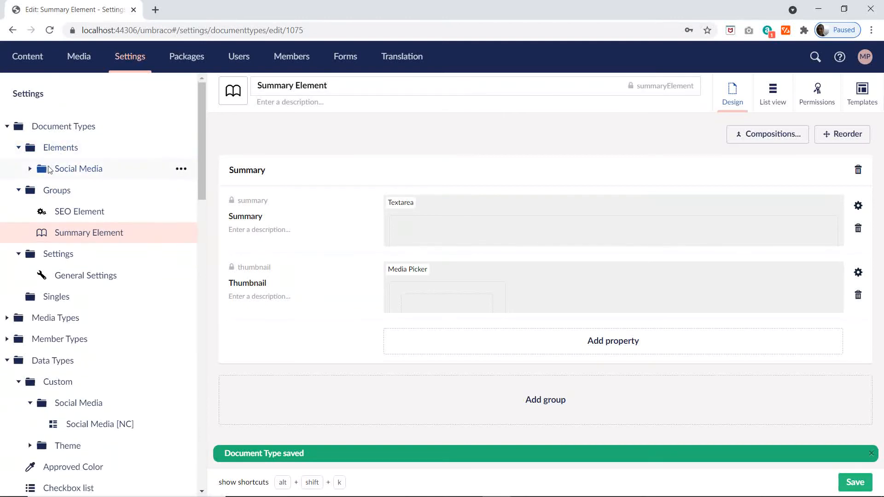
{"action": "left_click", "coordinate": [30, 170]}
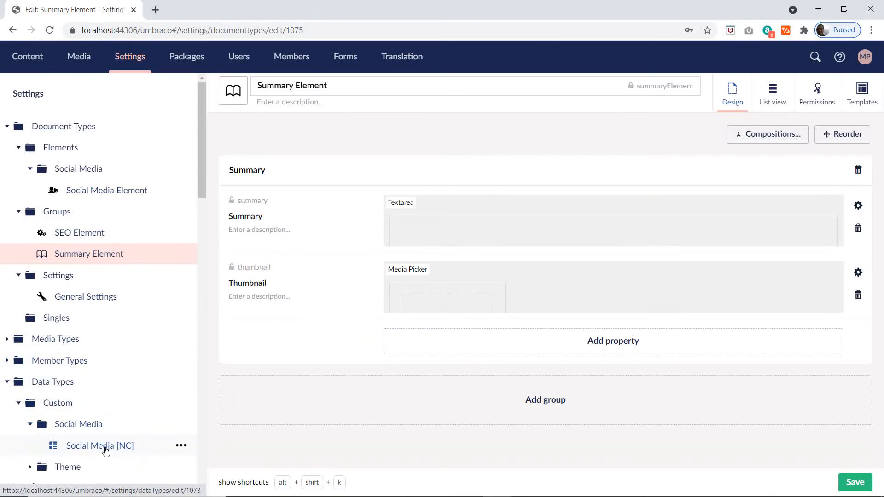
{"action": "left_click", "coordinate": [94, 299]}
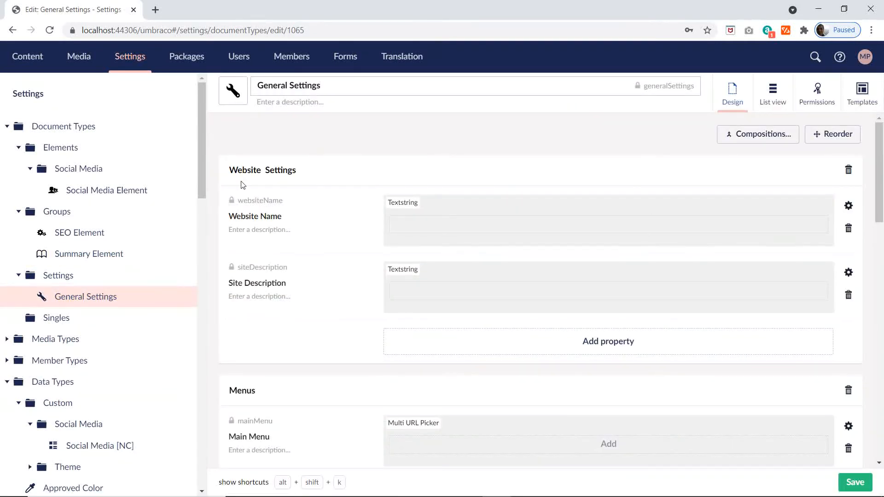
{"action": "scroll", "coordinate": [314, 190], "scroll_direction": "down", "scroll_amount": 3}
{"action": "scroll", "coordinate": [294, 276], "scroll_direction": "up", "scroll_amount": 3}
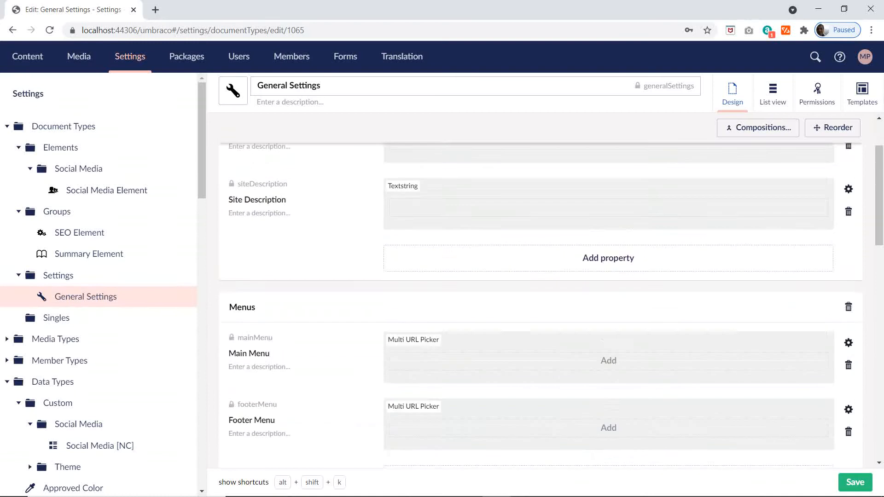
{"action": "scroll", "coordinate": [308, 326], "scroll_direction": "down", "scroll_amount": 5}
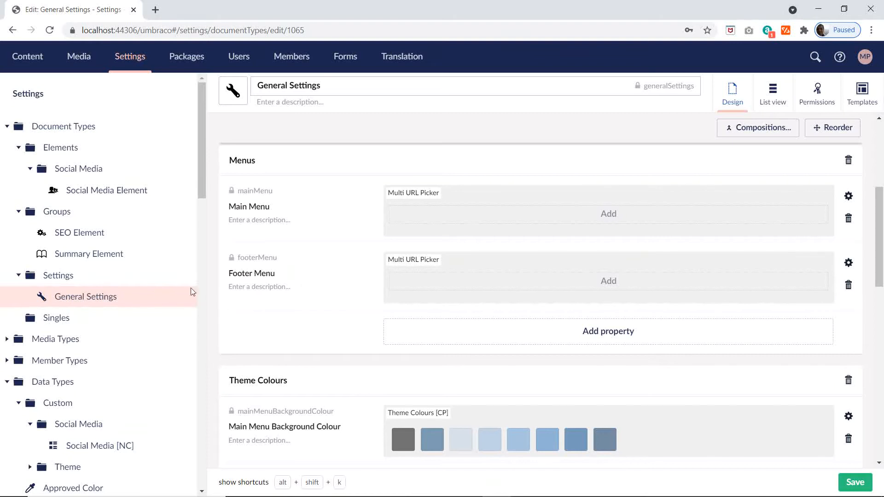
{"action": "scroll", "coordinate": [316, 308], "scroll_direction": "down", "scroll_amount": 3}
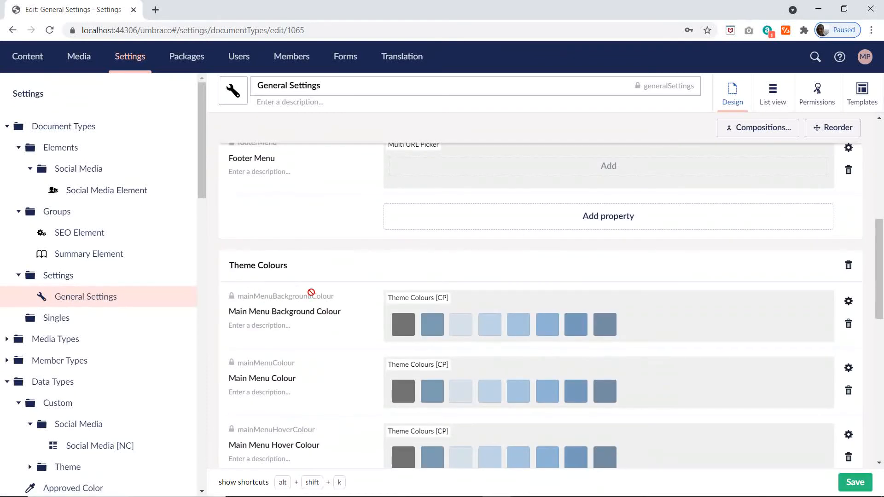
{"action": "scroll", "coordinate": [311, 292], "scroll_direction": "down", "scroll_amount": 8}
{"action": "scroll", "coordinate": [308, 292], "scroll_direction": "up", "scroll_amount": 10}
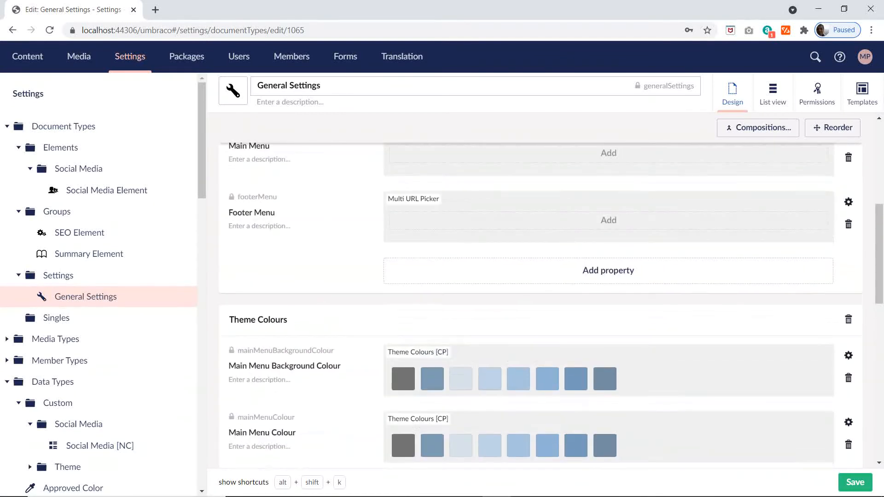
{"action": "scroll", "coordinate": [534, 386], "scroll_direction": "down", "scroll_amount": 3}
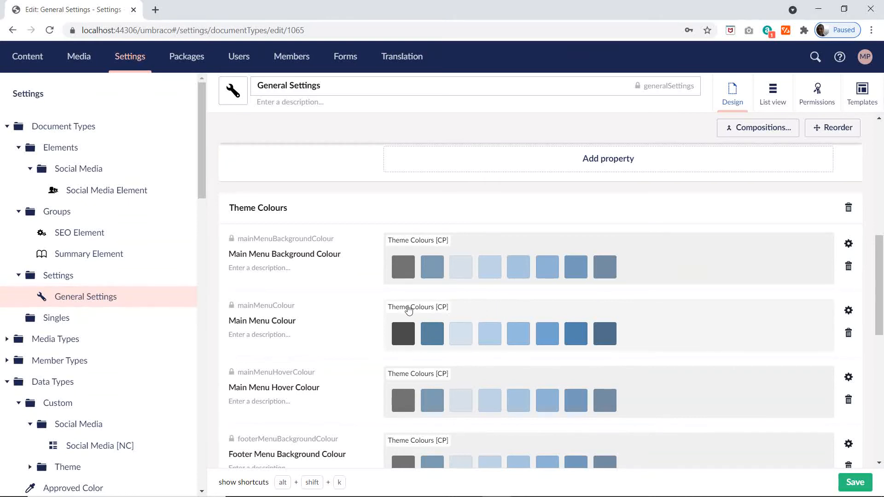
Step: Open the Theme Colours [CP] data type in the custom Theme folder and review its list of colours
{"action": "scroll", "coordinate": [147, 283], "scroll_direction": "down", "scroll_amount": 3}
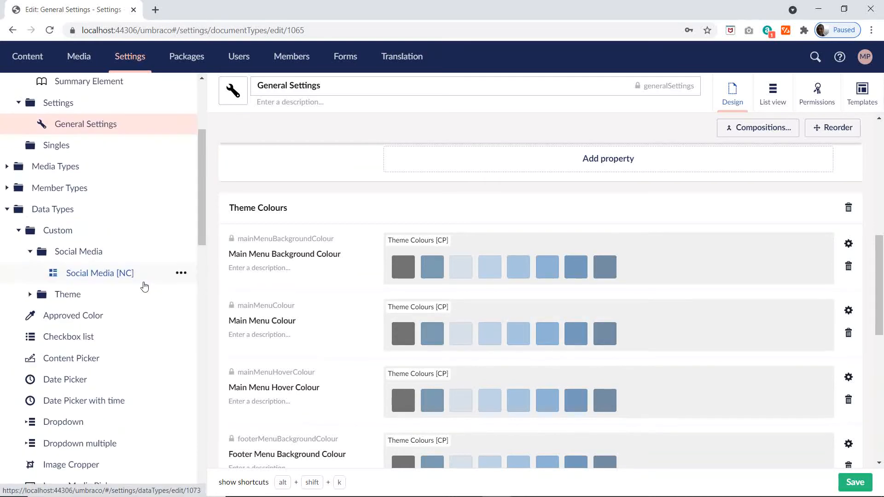
{"action": "left_click", "coordinate": [27, 295]}
{"action": "left_click", "coordinate": [103, 316]}
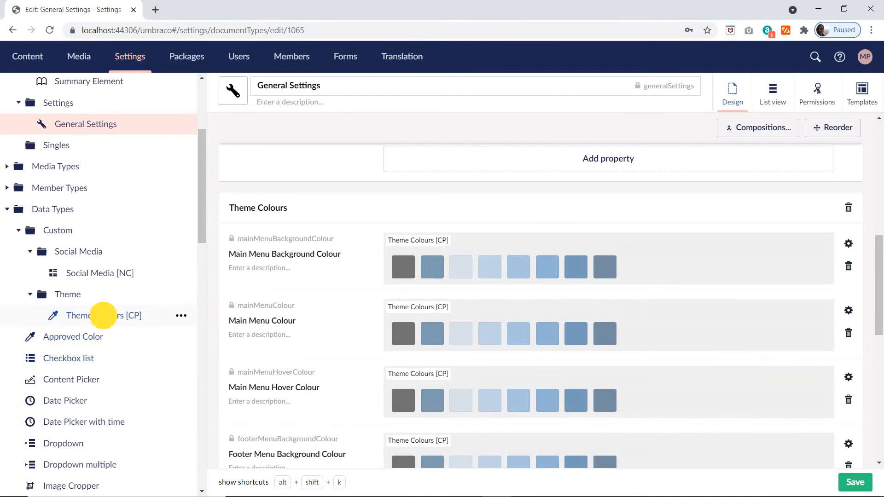
{"action": "scroll", "coordinate": [460, 318], "scroll_direction": "down", "scroll_amount": 3}
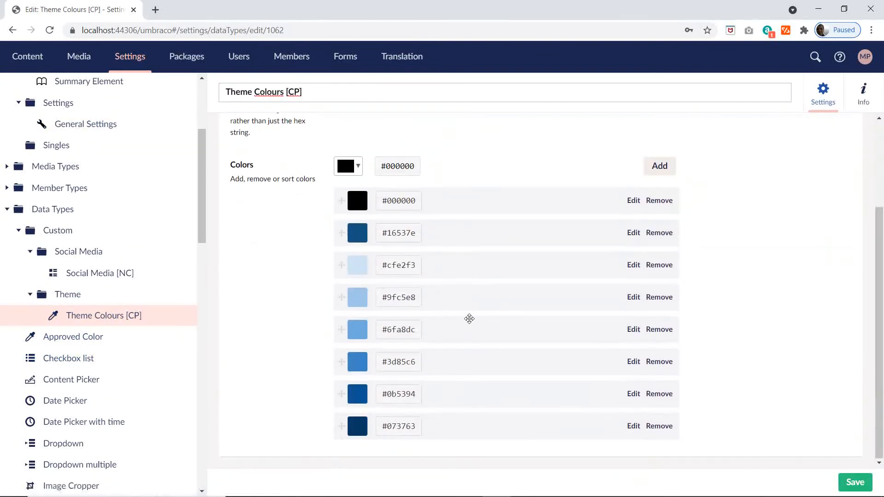
{"action": "scroll", "coordinate": [469, 319], "scroll_direction": "up", "scroll_amount": 3}
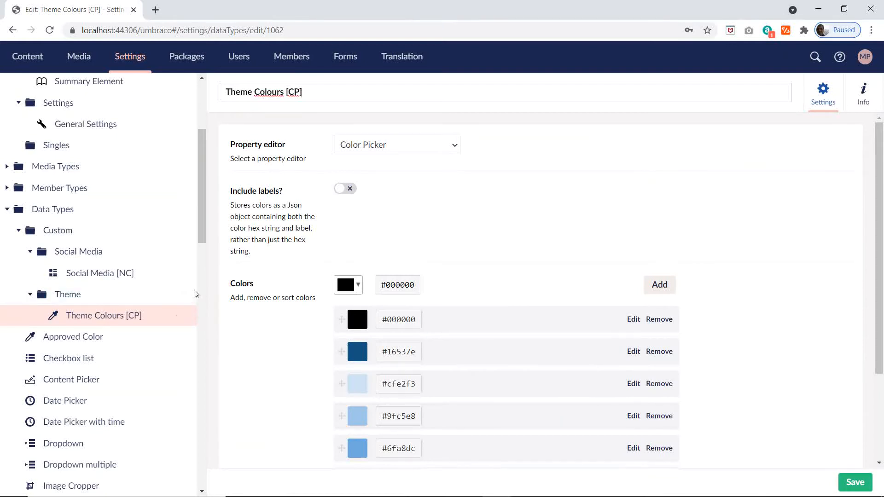
Step: Collapse the Elements, Groups and Settings folders under Document Types
{"action": "scroll", "coordinate": [194, 291], "scroll_direction": "up", "scroll_amount": 4}
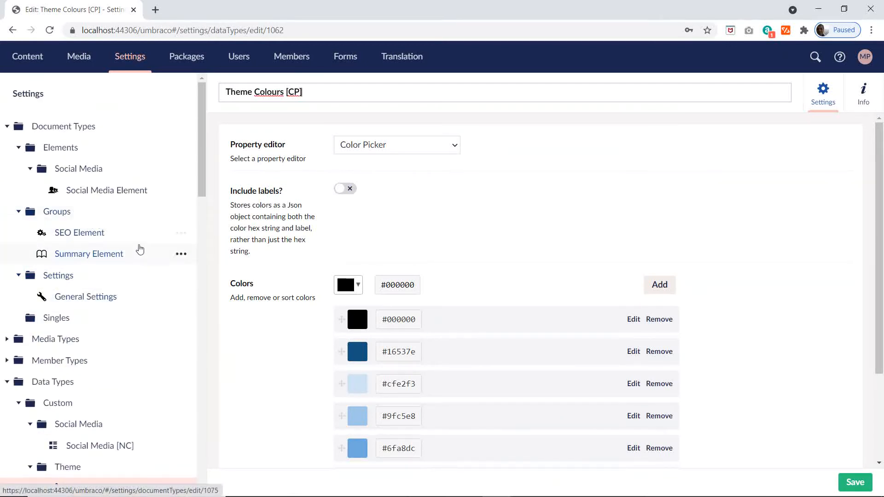
{"action": "left_click", "coordinate": [18, 147]}
{"action": "left_click", "coordinate": [19, 169]}
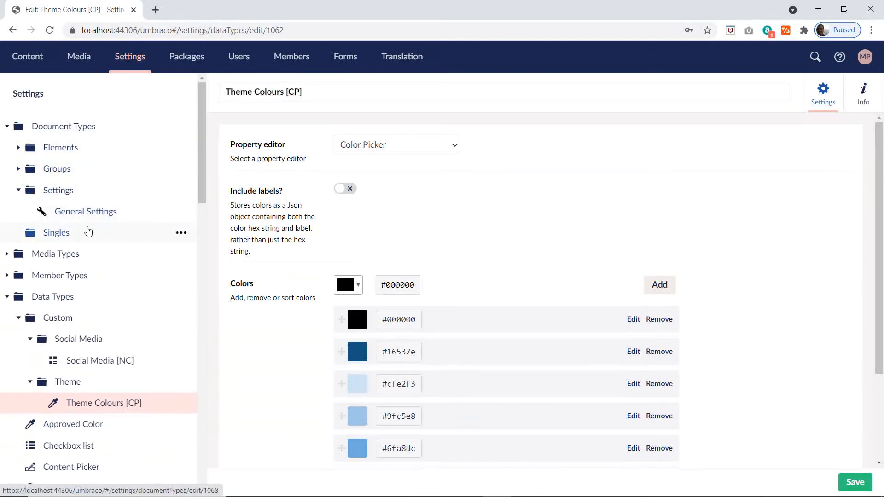
{"action": "left_click", "coordinate": [19, 190]}
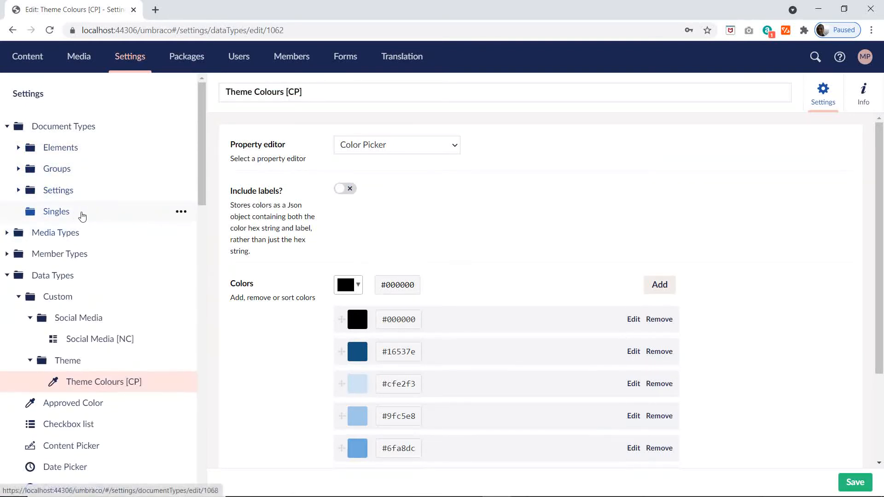
Step: Switch to the Excel plan and copy the Background Colour Element name from cell D12 of the Compositions sheet
{"action": "key", "text": "alt+Tab"}
{"action": "scroll", "coordinate": [521, 249], "scroll_direction": "down", "scroll_amount": 2}
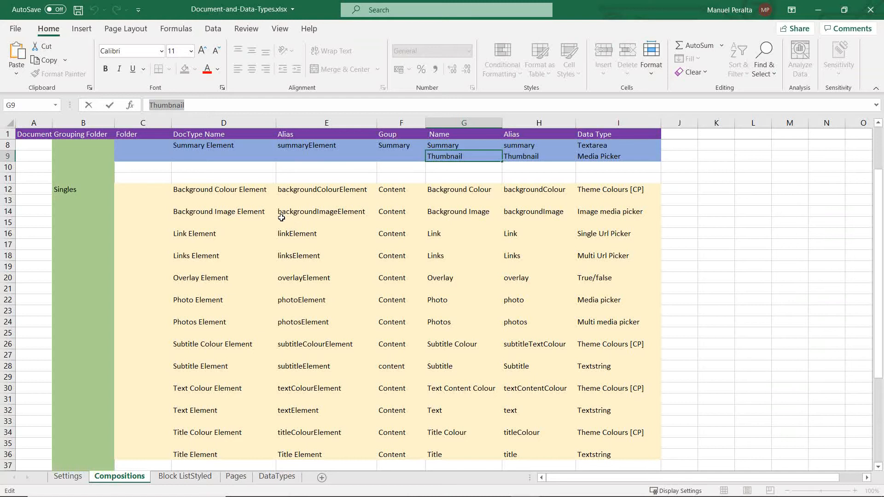
{"action": "left_click", "coordinate": [240, 191]}
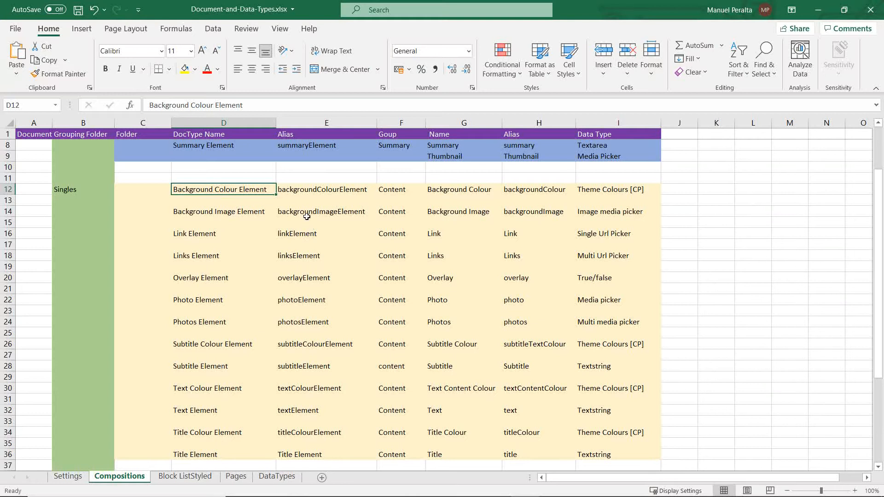
{"action": "triple_click", "coordinate": [147, 105]}
{"action": "key", "text": "ctrl+c"}
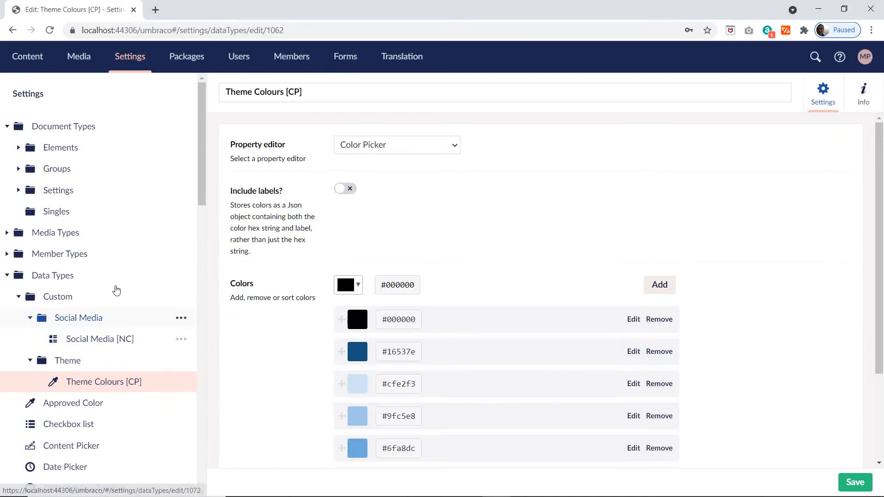
Step: Switch to Umbraco, start a new element type under the Singles folder and name it Background Colour Element
{"action": "left_click", "coordinate": [182, 212]}
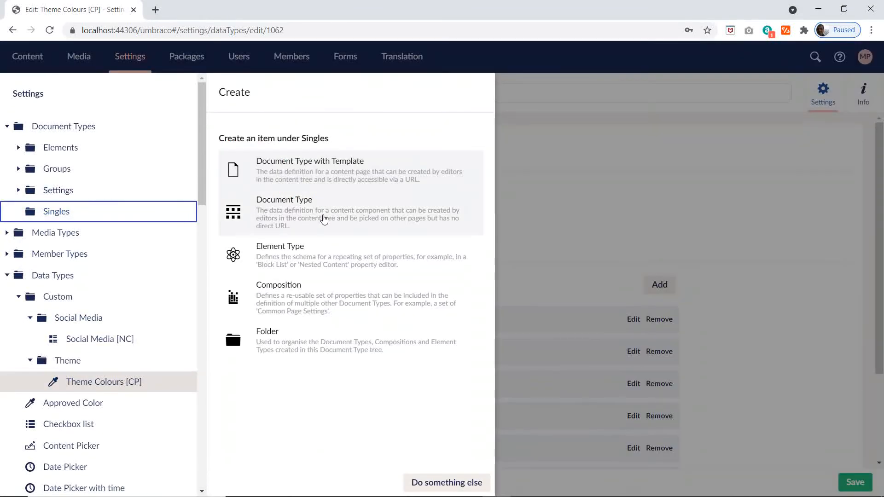
{"action": "left_click", "coordinate": [264, 257]}
{"action": "key", "text": "ctrl+v"}
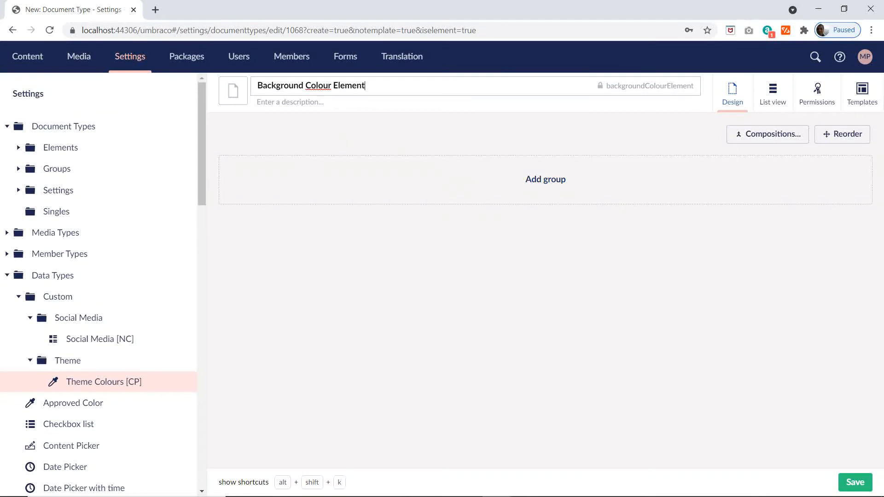
Step: Set the Background Colour Element's icon to the black display monitor
{"action": "left_click", "coordinate": [233, 91]}
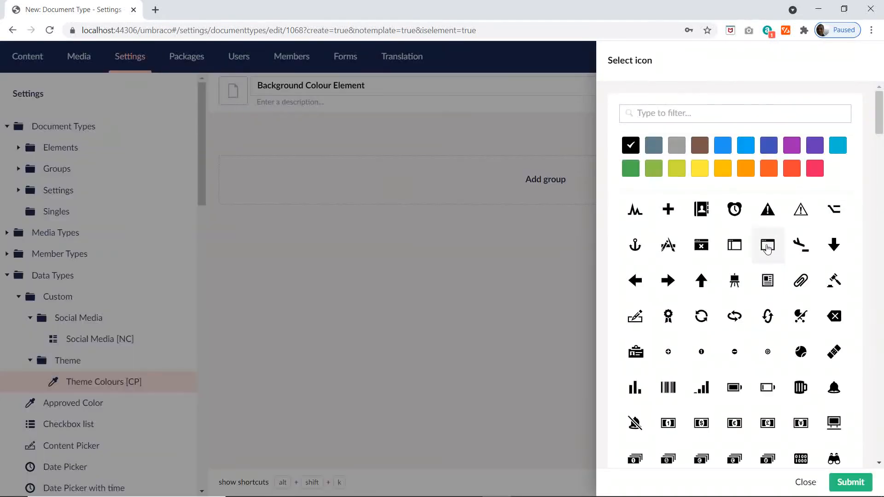
{"action": "type", "text": "th"}
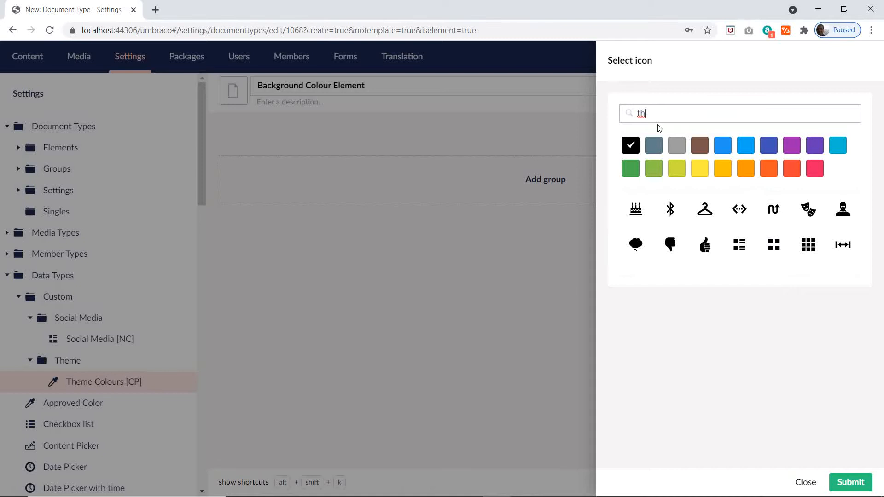
{"action": "key", "text": "BackSpace"}
{"action": "key", "text": "BackSpace"}
{"action": "scroll", "coordinate": [803, 340], "scroll_direction": "down", "scroll_amount": 5}
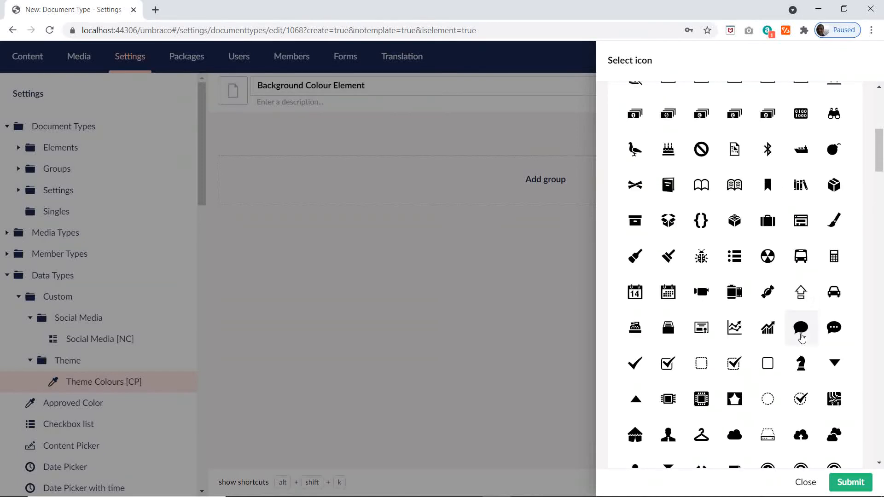
{"action": "scroll", "coordinate": [801, 338], "scroll_direction": "down", "scroll_amount": 3}
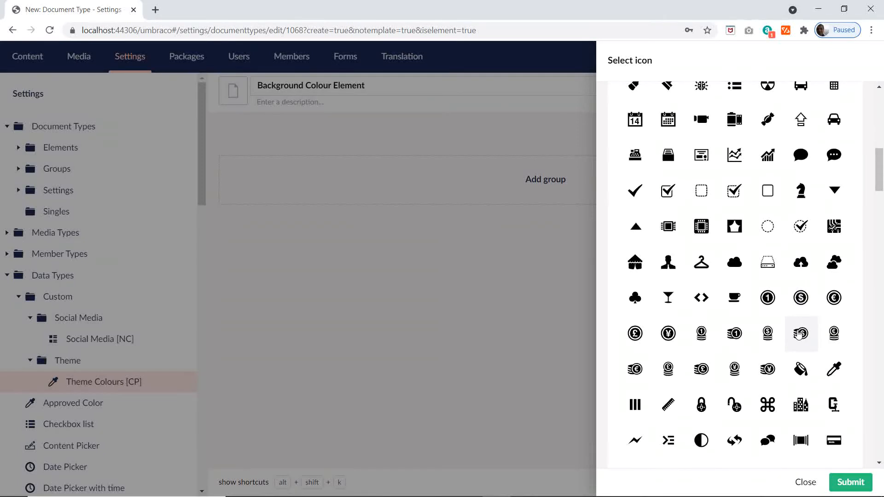
{"action": "scroll", "coordinate": [799, 334], "scroll_direction": "down", "scroll_amount": 5}
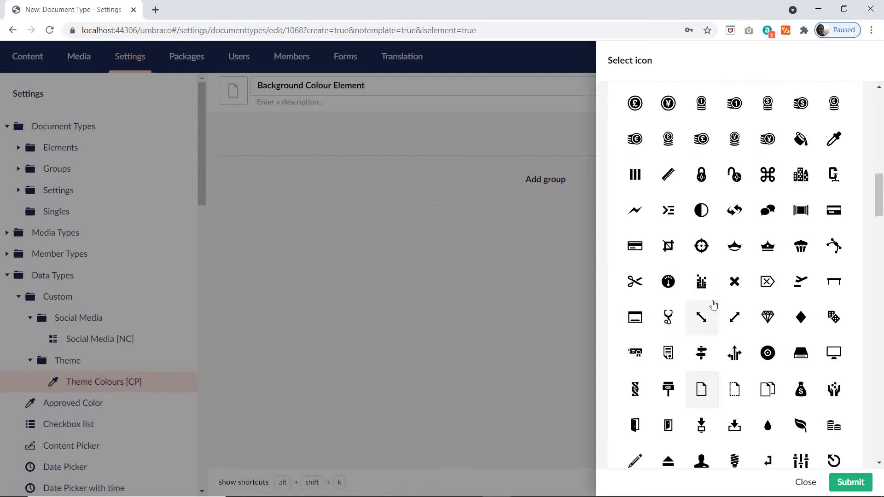
{"action": "scroll", "coordinate": [713, 304], "scroll_direction": "down", "scroll_amount": 3}
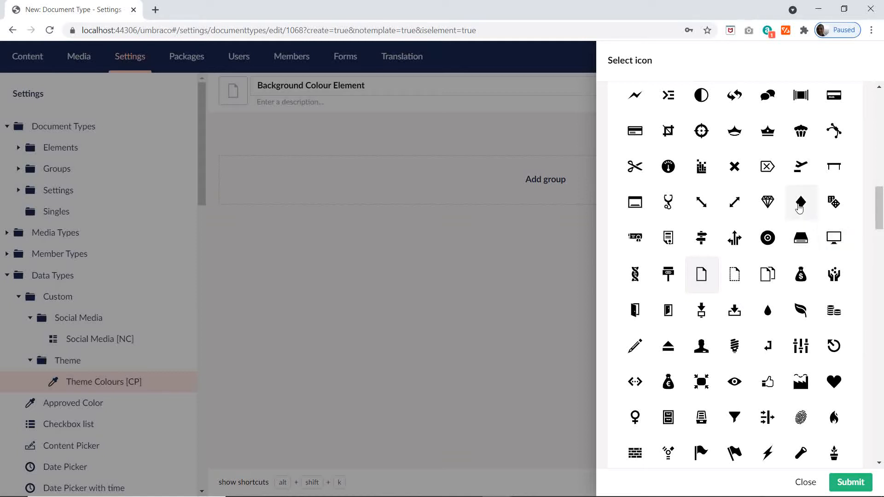
{"action": "left_click", "coordinate": [838, 241]}
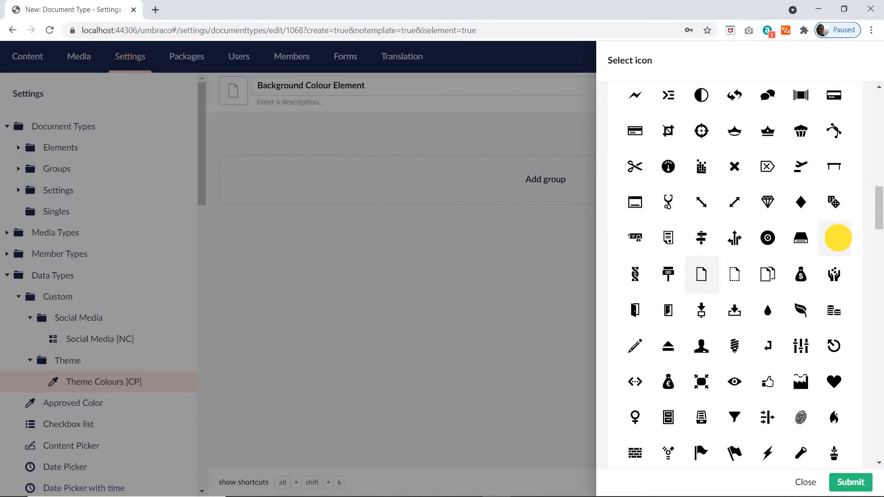
Step: Add a group to Background Colour Element and name it Content, as listed in cell F12 of the Excel plan
{"action": "left_click", "coordinate": [538, 185]}
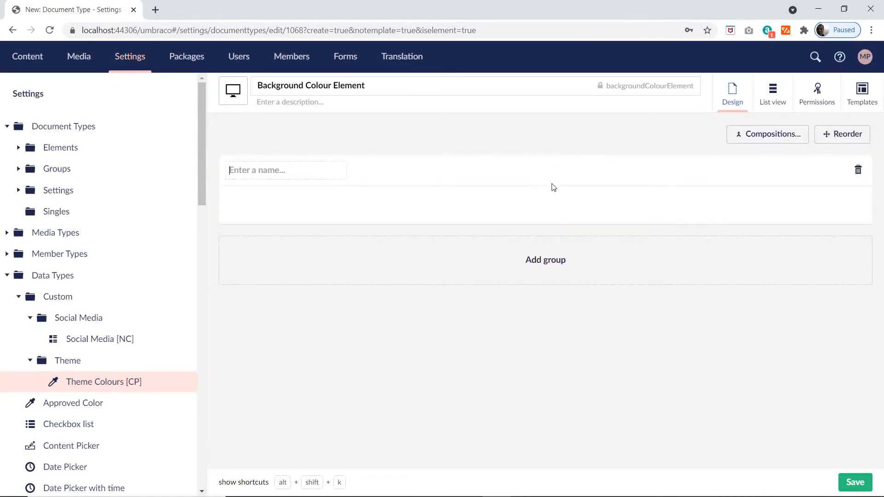
{"action": "key", "text": "alt+Tab"}
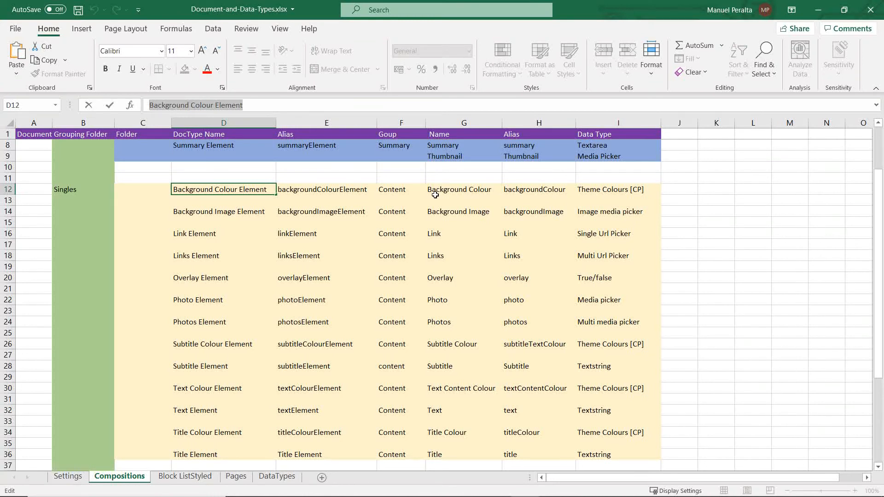
{"action": "left_click", "coordinate": [404, 188]}
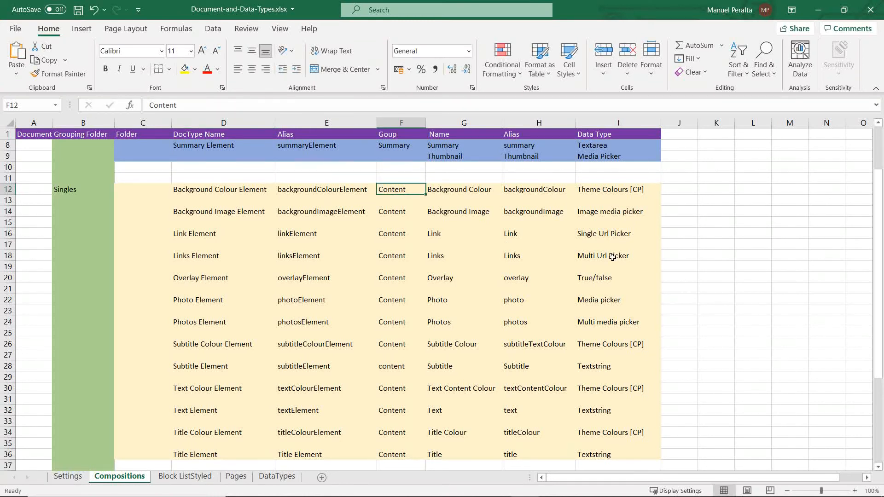
{"action": "key", "text": "alt+Tab"}
{"action": "left_click", "coordinate": [264, 170]}
{"action": "type", "text": "C"}
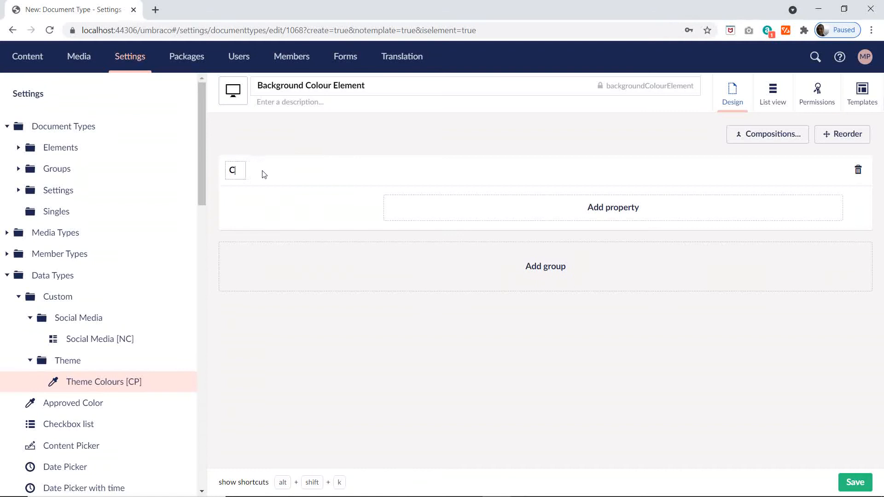
{"action": "type", "text": "ontent"}
Step: Switch to the Excel plan and copy the property name Background Colour from cell G12 of the Compositions sheet
{"action": "key", "text": "alt+Tab"}
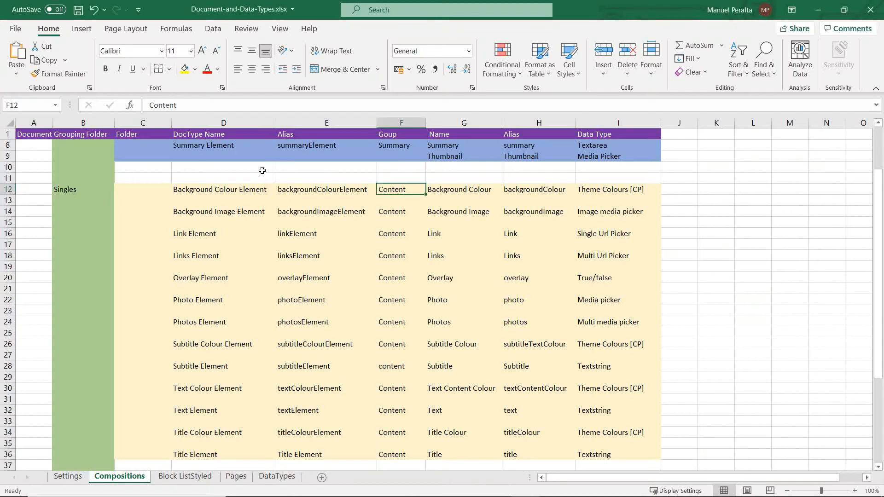
{"action": "left_click", "coordinate": [468, 190]}
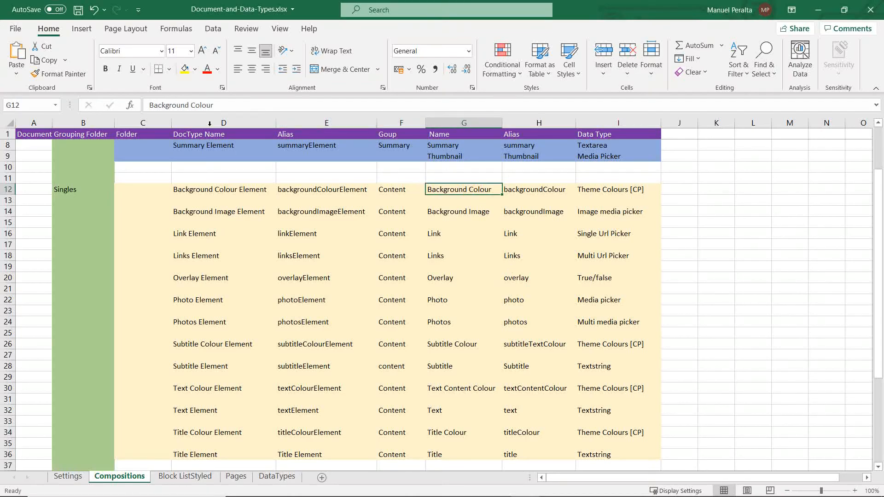
{"action": "left_click_drag", "start_coordinate": [216, 105], "coordinate": [71, 108]}
{"action": "key", "text": "ctrl+c"}
Step: Switch to Umbraco and add a Background Colour property to the Content group, using the Theme Colours [CP] editor
{"action": "key", "text": "alt+Tab"}
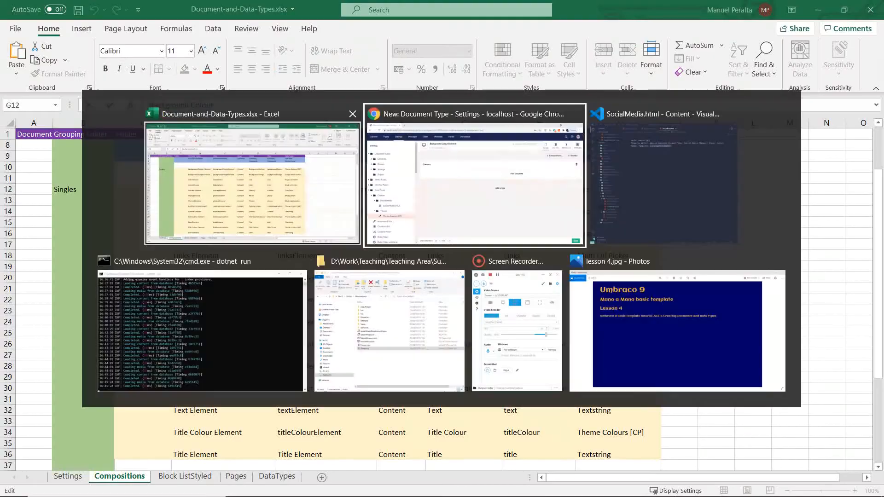
{"action": "left_click", "coordinate": [571, 208]}
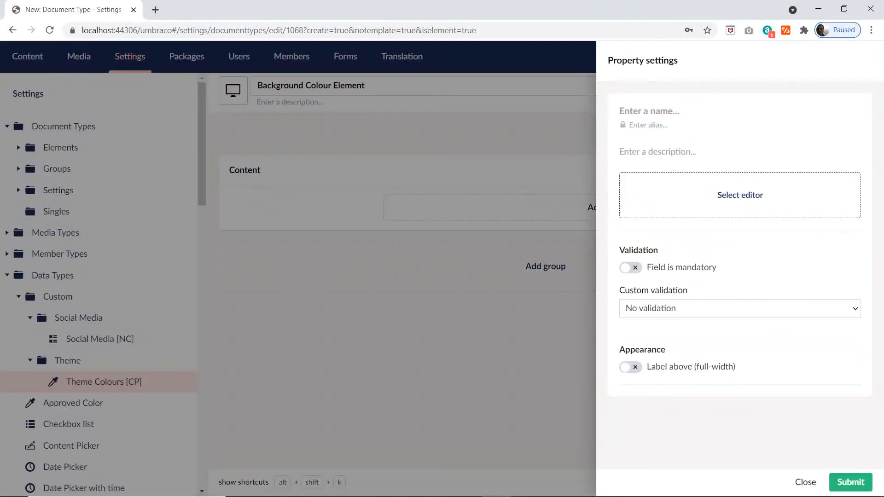
{"action": "key", "text": "ctrl+v"}
{"action": "left_click", "coordinate": [722, 184]}
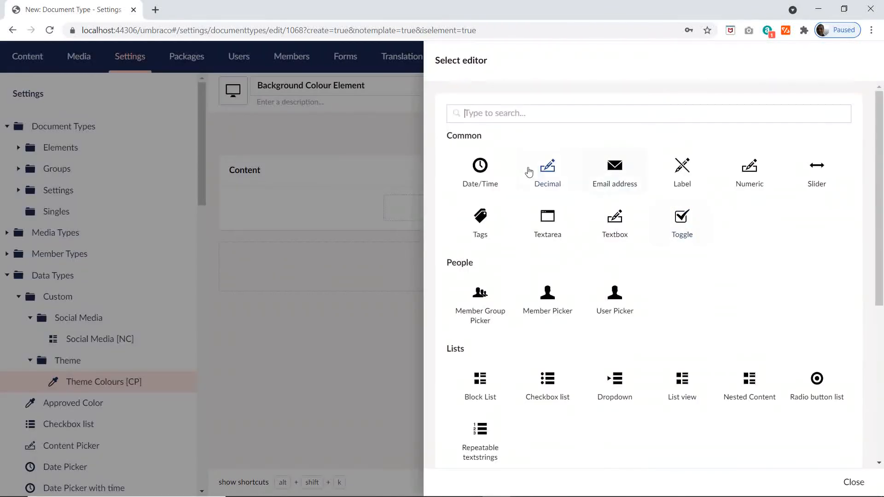
{"action": "type", "text": "the"}
{"action": "left_click", "coordinate": [490, 190]}
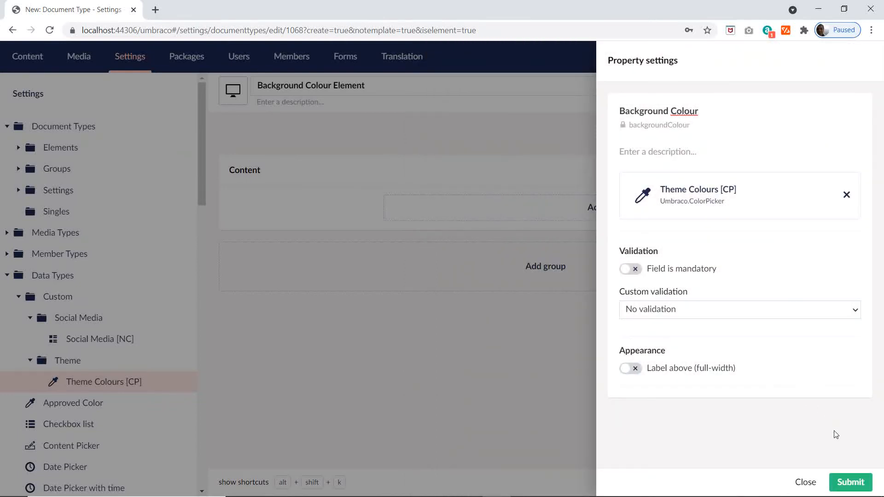
{"action": "left_click", "coordinate": [839, 482]}
Step: Check the Excel plan, return to Umbraco and save the Background Colour Element document type
{"action": "key", "text": "alt+Tab"}
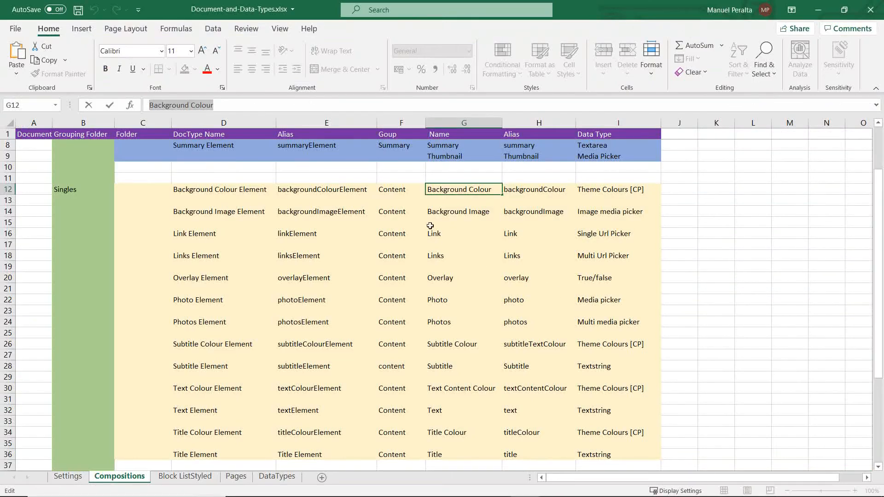
{"action": "key", "text": "alt+Tab"}
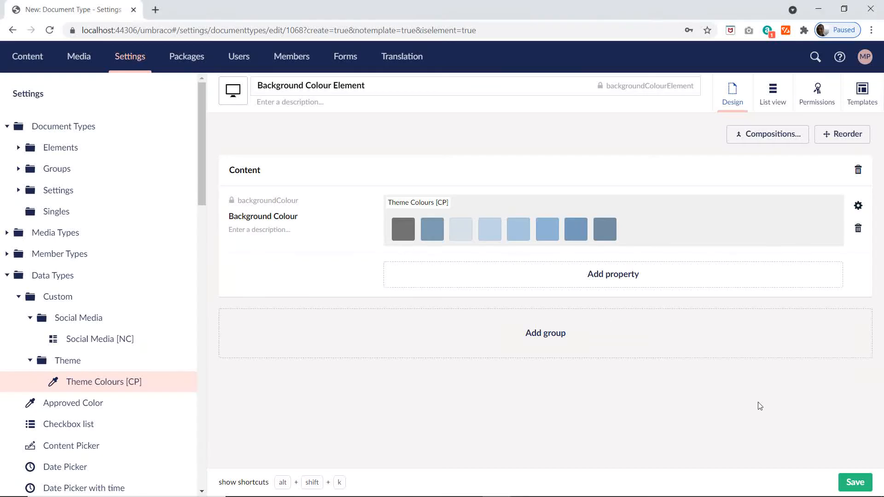
{"action": "left_click", "coordinate": [855, 482]}
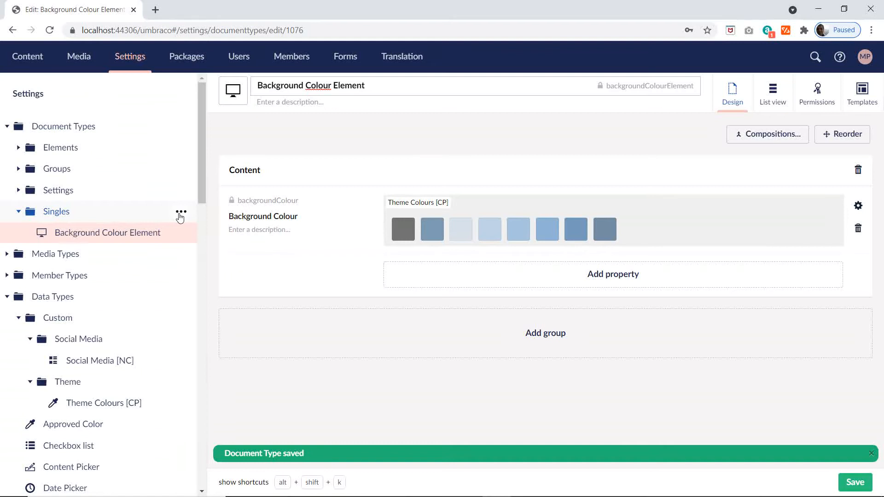
Step: Switch to the Excel plan and copy the Background Image Element name from cell D14 of the Compositions sheet
{"action": "key", "text": "alt+Tab"}
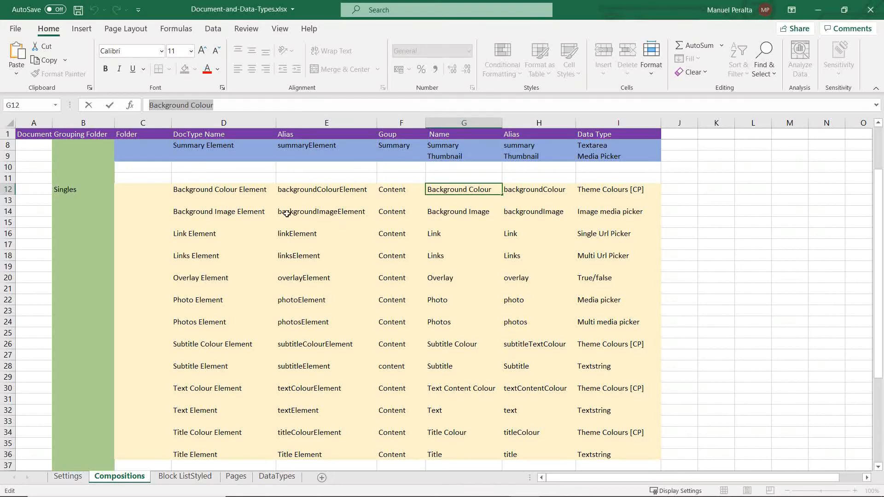
{"action": "left_click", "coordinate": [239, 211]}
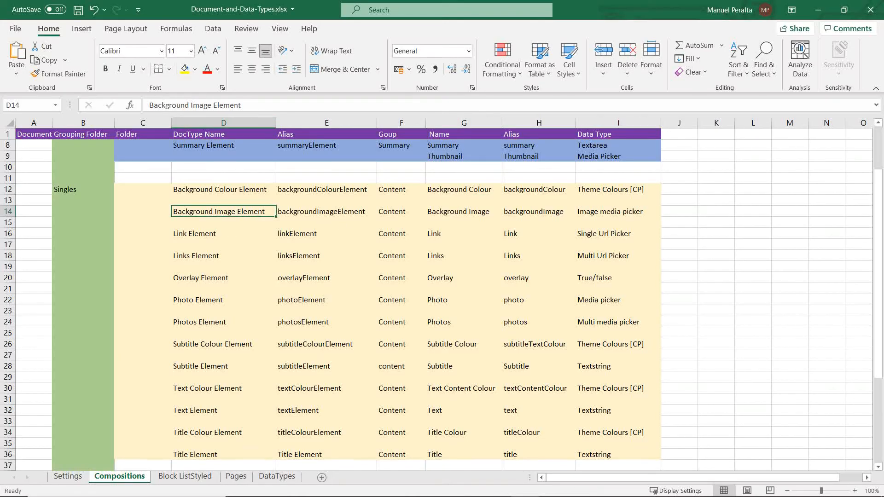
{"action": "left_click_drag", "start_coordinate": [244, 105], "coordinate": [140, 112]}
{"action": "key", "text": "ctrl+c"}
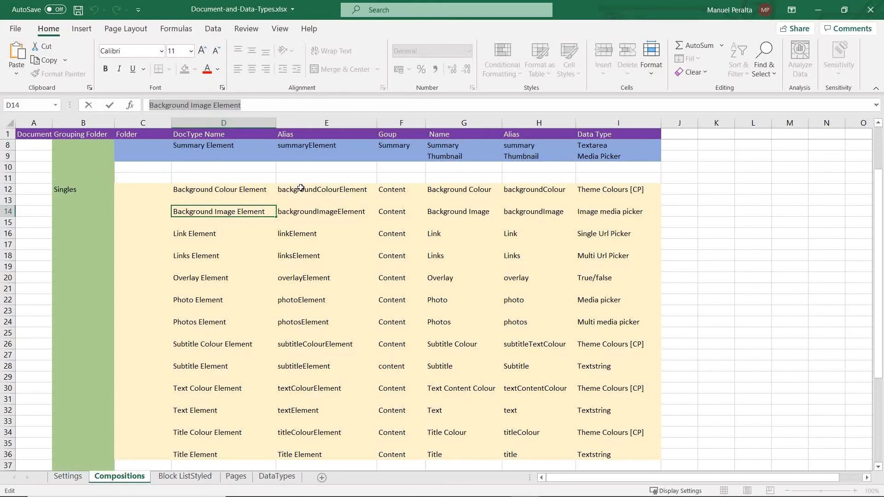
Step: Switch to Umbraco, start a new element type under the Singles folder and name it Background Image Element
{"action": "key", "text": "alt+Tab"}
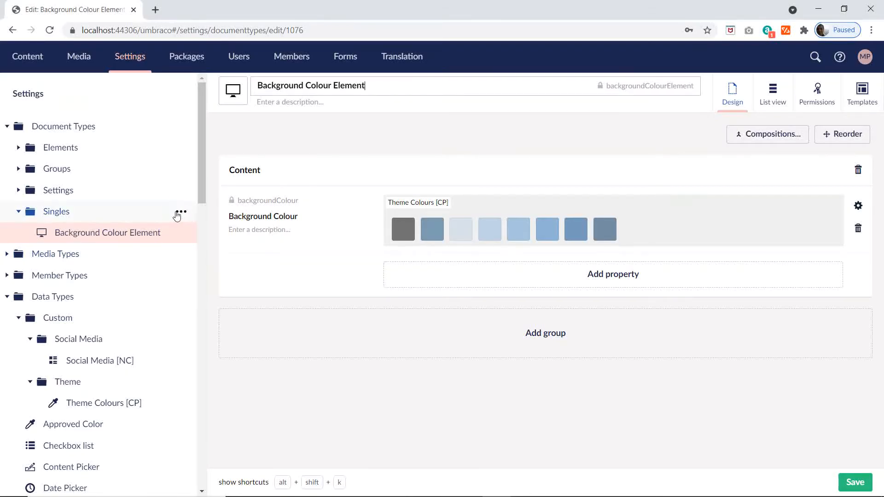
{"action": "left_click", "coordinate": [180, 213]}
{"action": "left_click", "coordinate": [318, 251]}
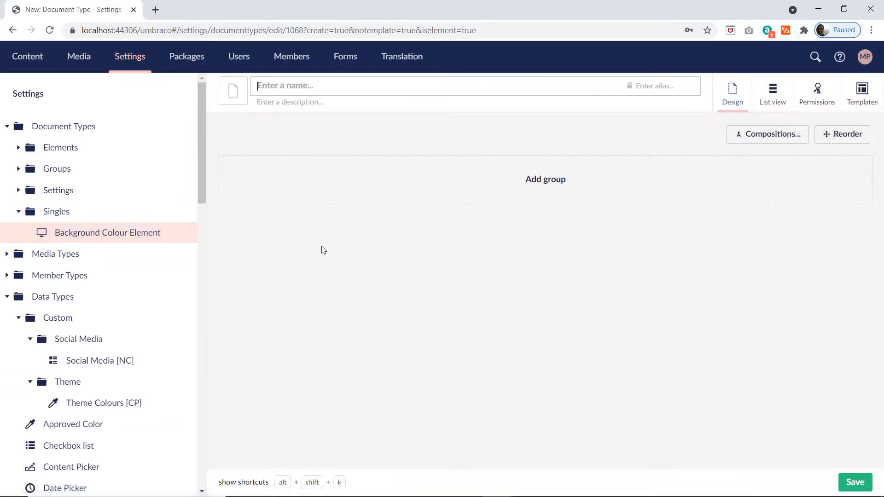
{"action": "key", "text": "ctrl+v"}
Step: Filter the icons by "pi" and set the Background Image Element's icon to the framed landscape picture
{"action": "left_click", "coordinate": [232, 91]}
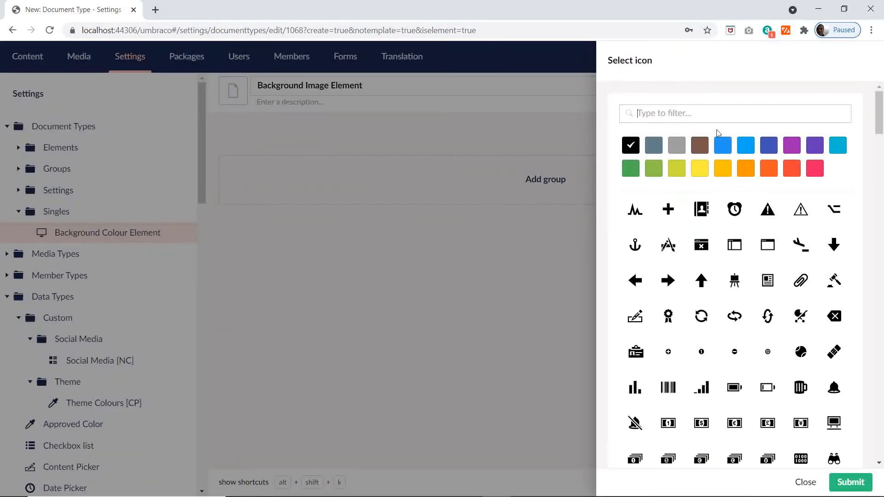
{"action": "type", "text": "im"}
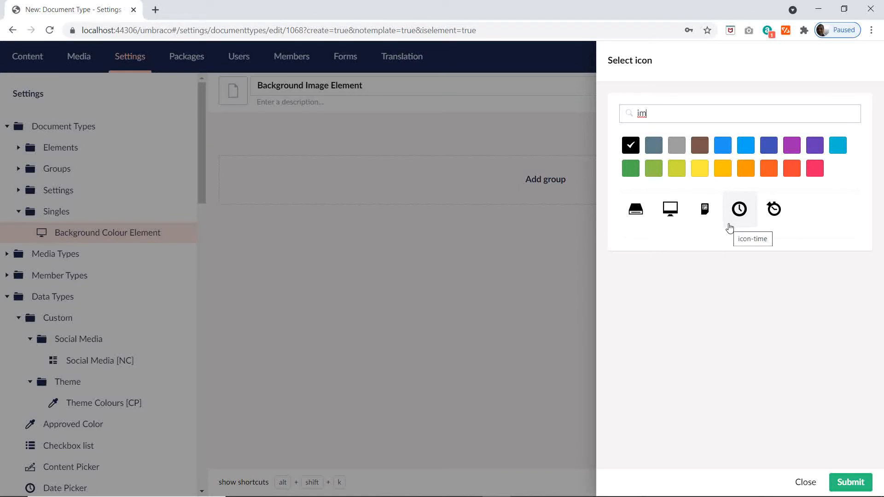
{"action": "key", "text": "BackSpace"}
{"action": "key", "text": "BackSpace"}
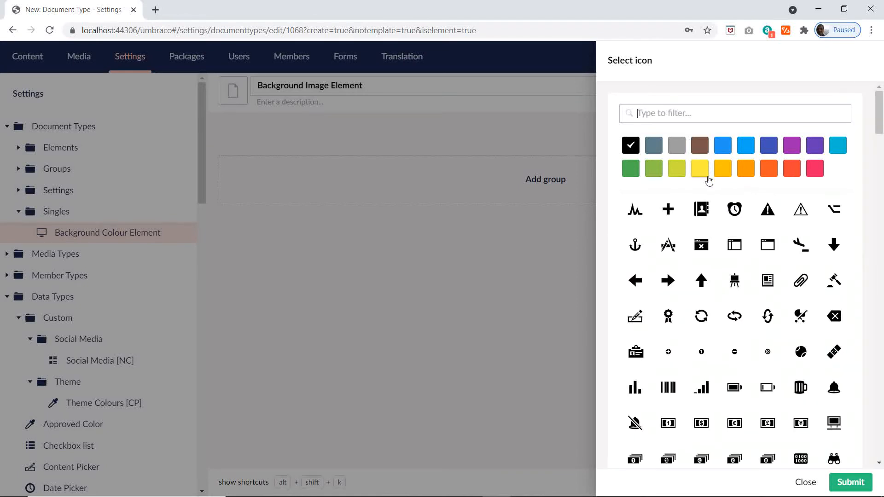
{"action": "type", "text": "pi"}
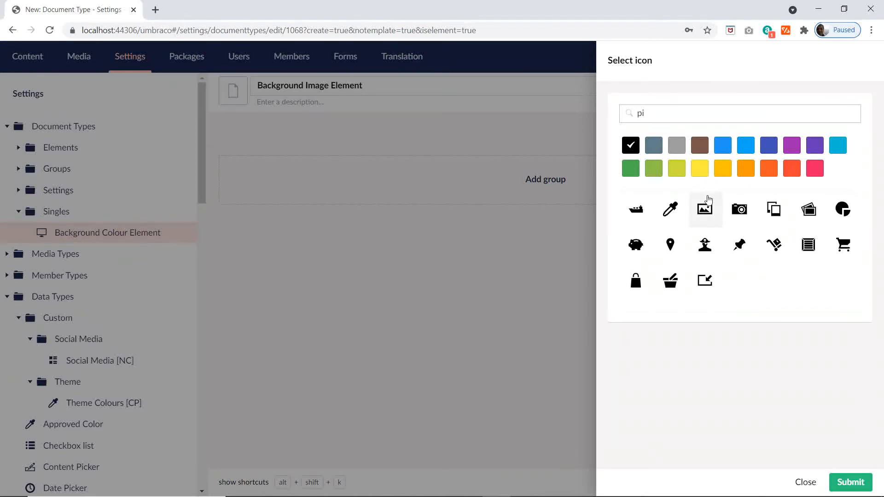
{"action": "left_click", "coordinate": [704, 209]}
Step: Add a group to Background Image Element, and copy the property name Background Image from cell G14 of the Excel plan
{"action": "left_click", "coordinate": [555, 184]}
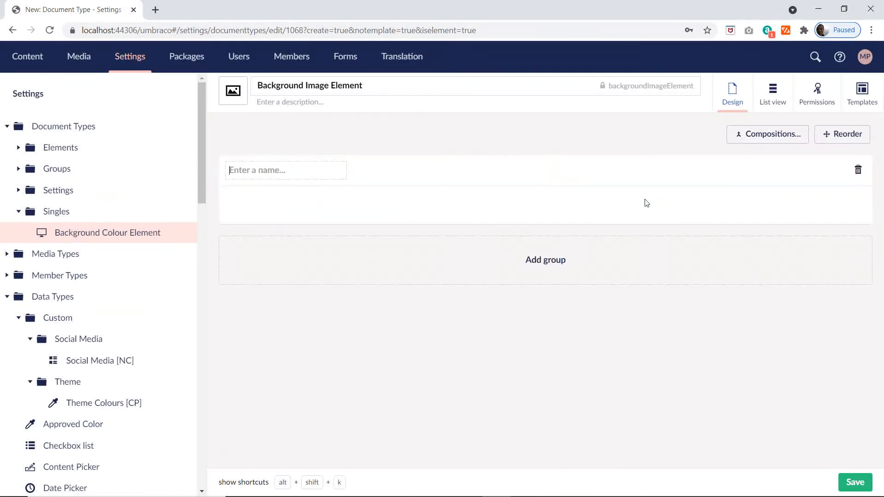
{"action": "key", "text": "alt+Tab"}
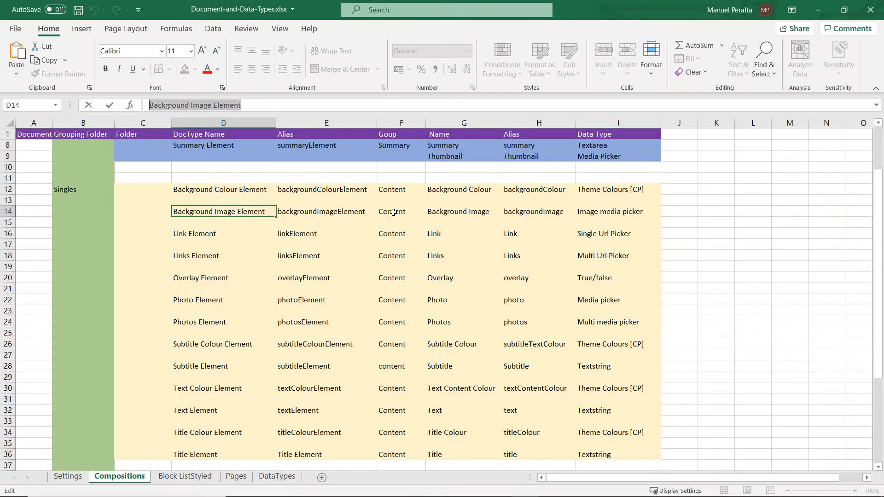
{"action": "left_click", "coordinate": [468, 212]}
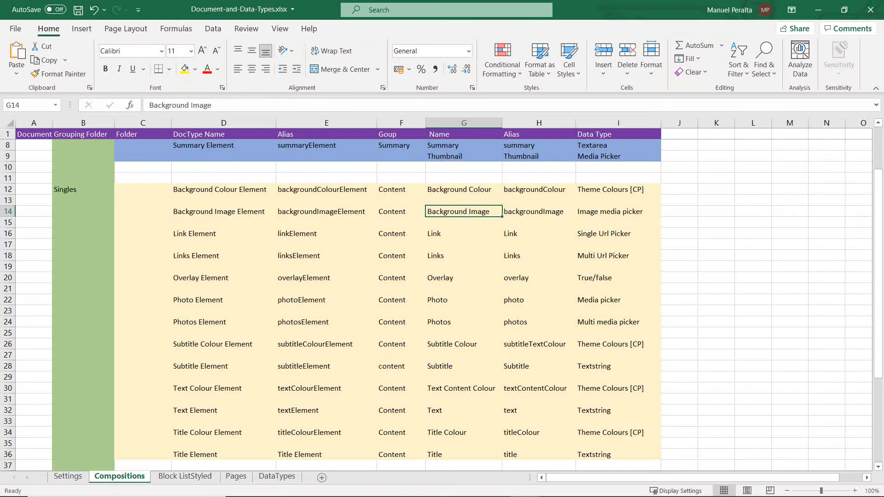
{"action": "triple_click", "coordinate": [179, 105]}
{"action": "key", "text": "ctrl+c"}
Step: Switch to Umbraco, name the new group Content and add a property to it named Background Image
{"action": "key", "text": "alt+Tab"}
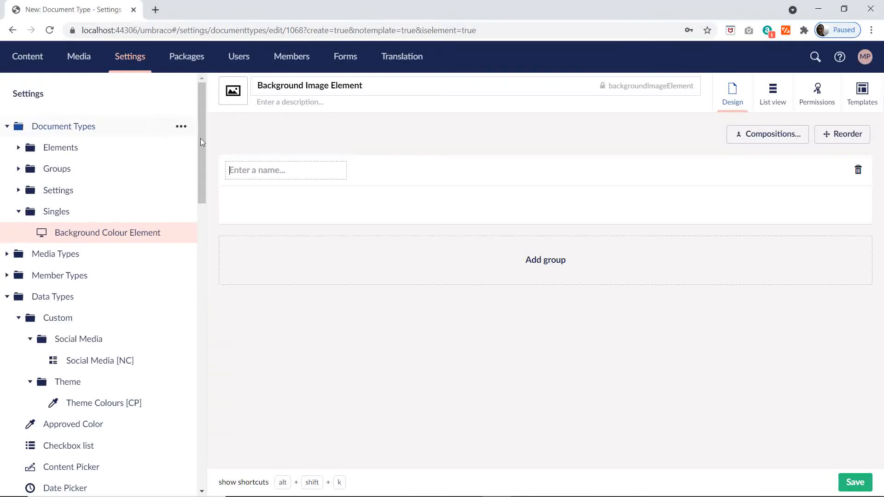
{"action": "type", "text": "Content"}
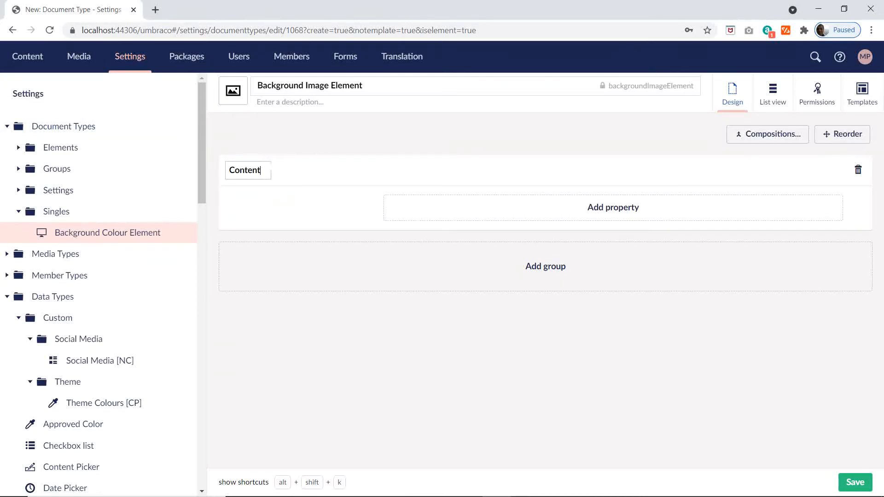
{"action": "left_click", "coordinate": [575, 206]}
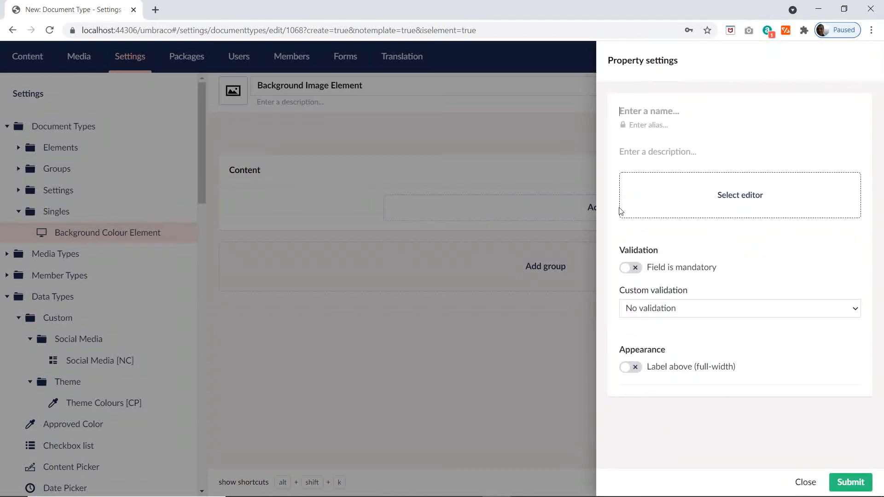
{"action": "key", "text": "ctrl+v"}
Step: Filter the editors by media, assign Media Picker to the Background Image property and save the element type
{"action": "left_click", "coordinate": [715, 184]}
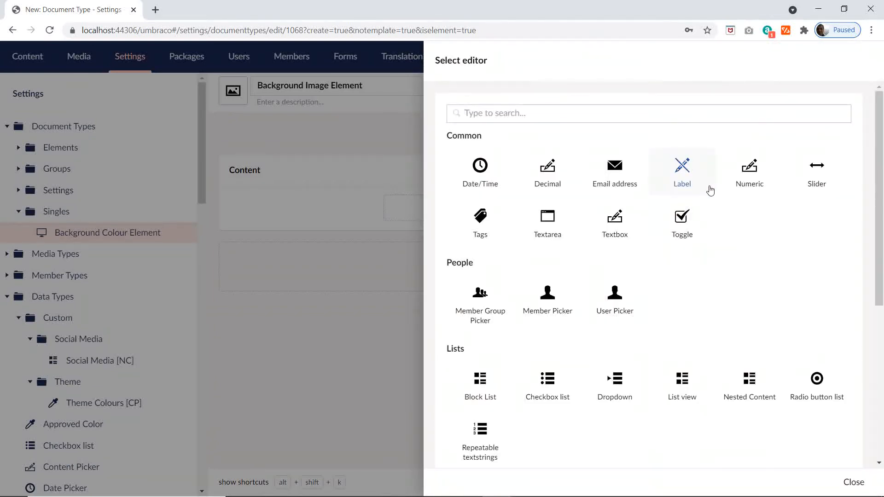
{"action": "type", "text": "med"}
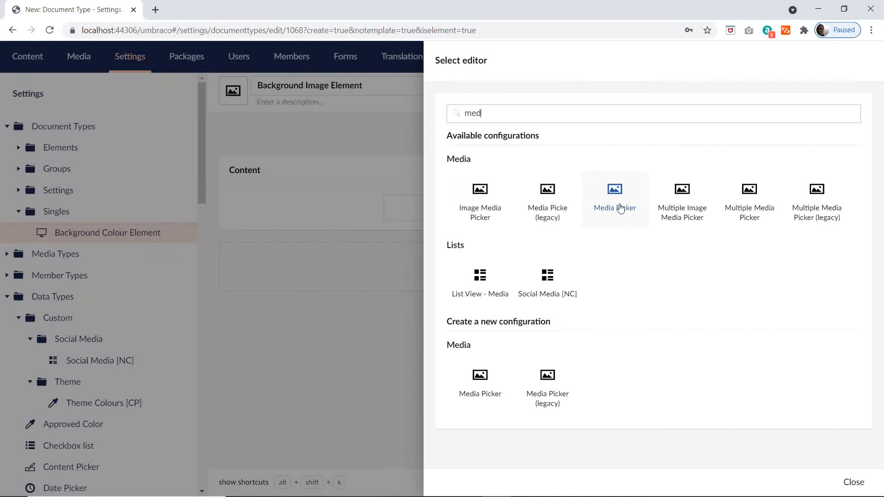
{"action": "left_click", "coordinate": [620, 209]}
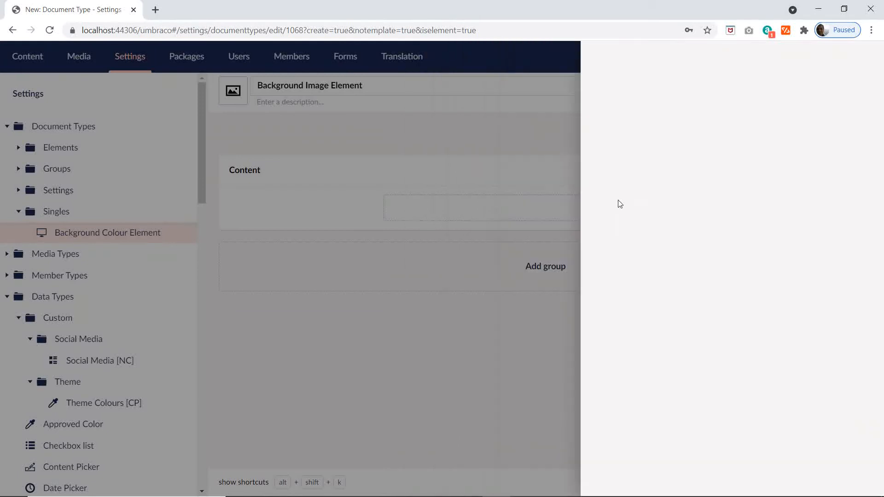
{"action": "left_click", "coordinate": [846, 483]}
{"action": "left_click", "coordinate": [854, 483]}
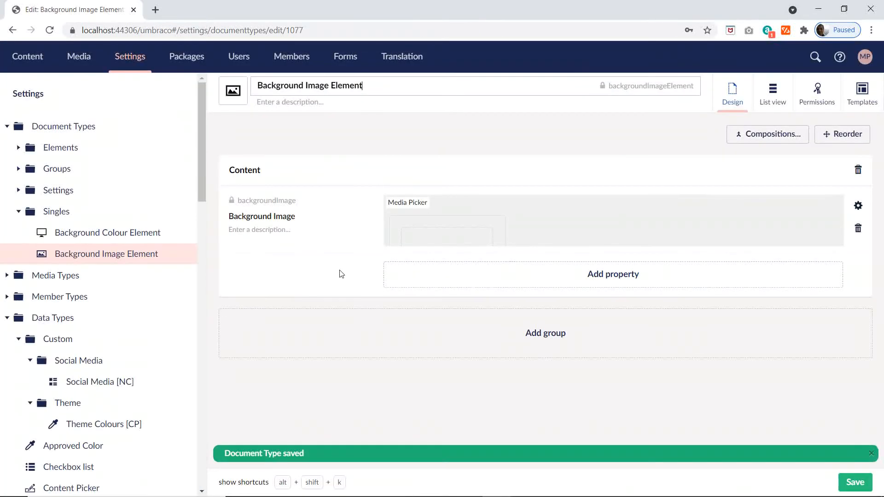
Step: Copy the Link Element name from cell D16 of the Excel plan and use it for a new element type under Singles in Umbraco
{"action": "key", "text": "alt+Tab"}
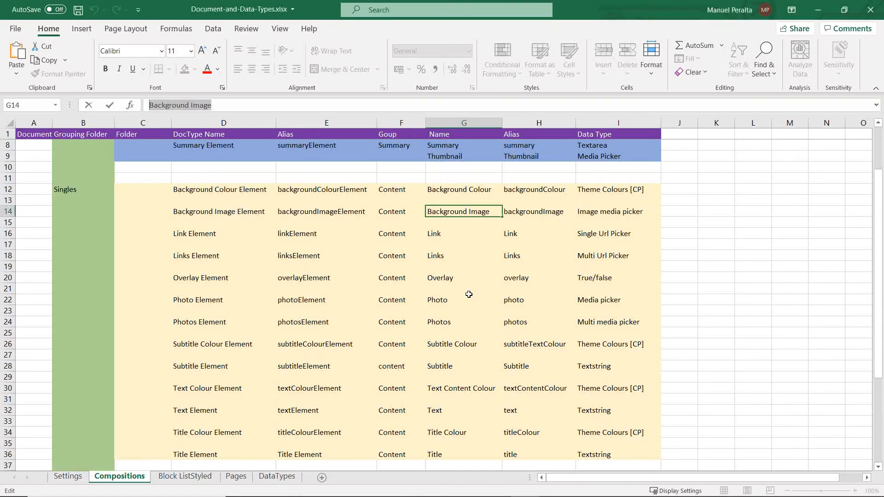
{"action": "left_click", "coordinate": [200, 233]}
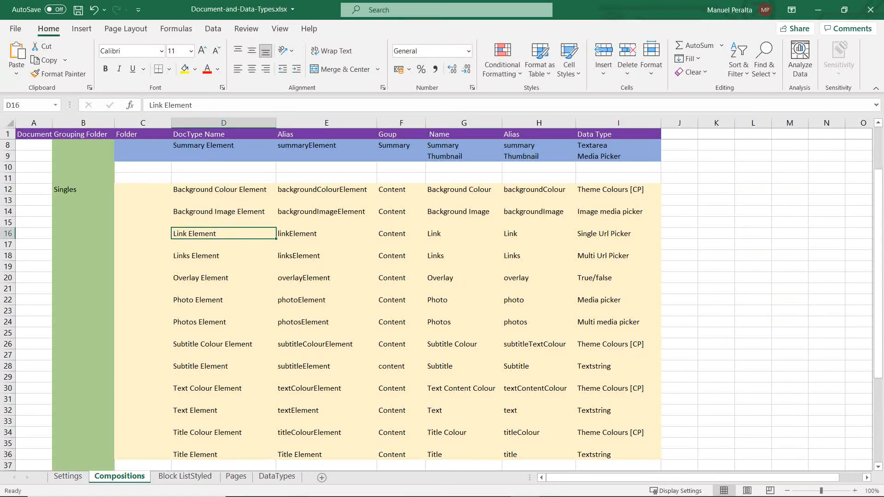
{"action": "key", "text": "alt+Tab"}
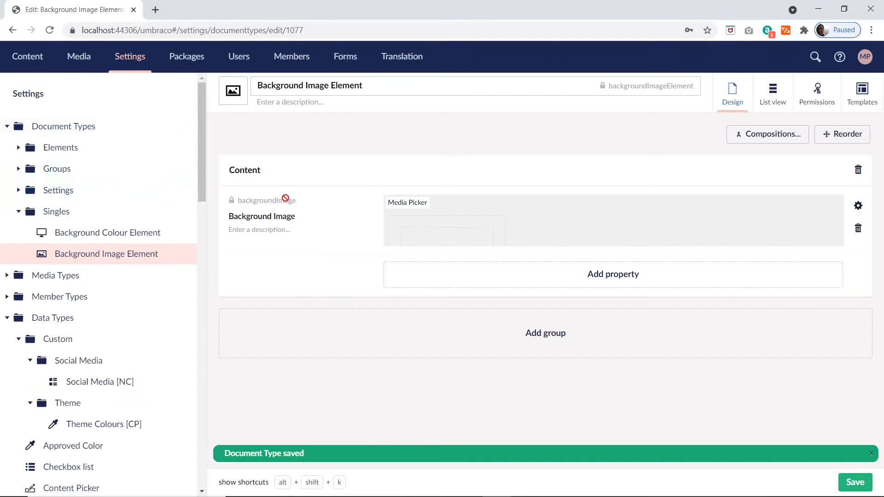
{"action": "left_click", "coordinate": [180, 211]}
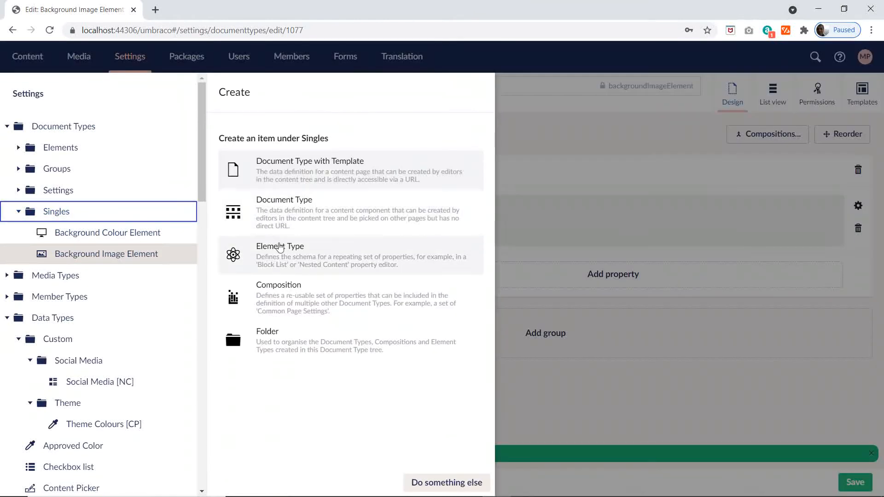
{"action": "left_click", "coordinate": [279, 247]}
{"action": "type", "text": "Link Element"}
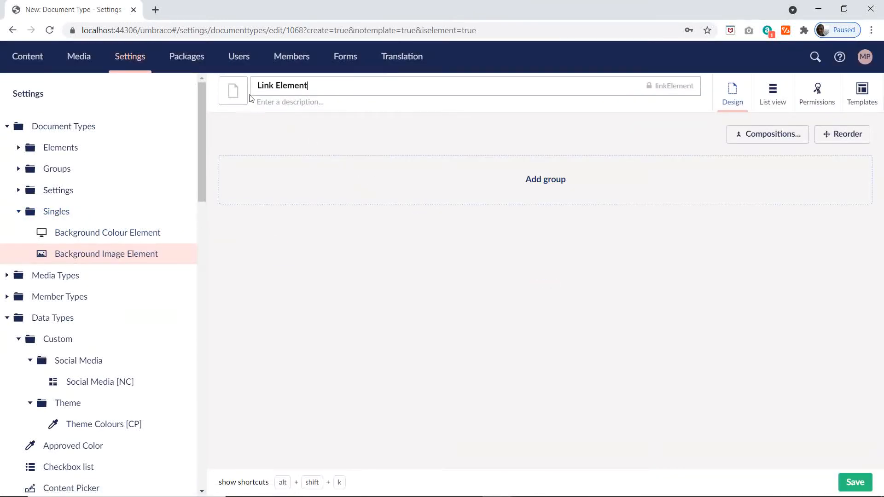
Step: Filter the icons by "lin" and set Link Element's icon to the chain link
{"action": "left_click", "coordinate": [237, 90]}
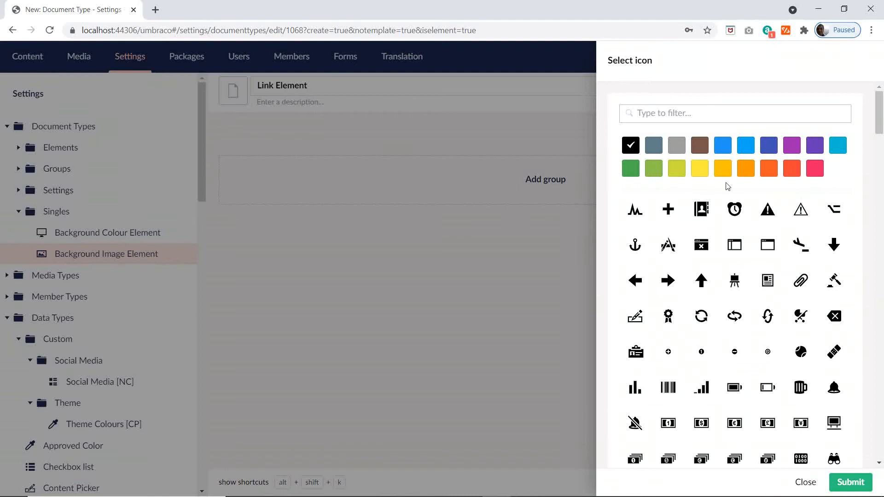
{"action": "type", "text": "lin"}
{"action": "left_click", "coordinate": [738, 215]}
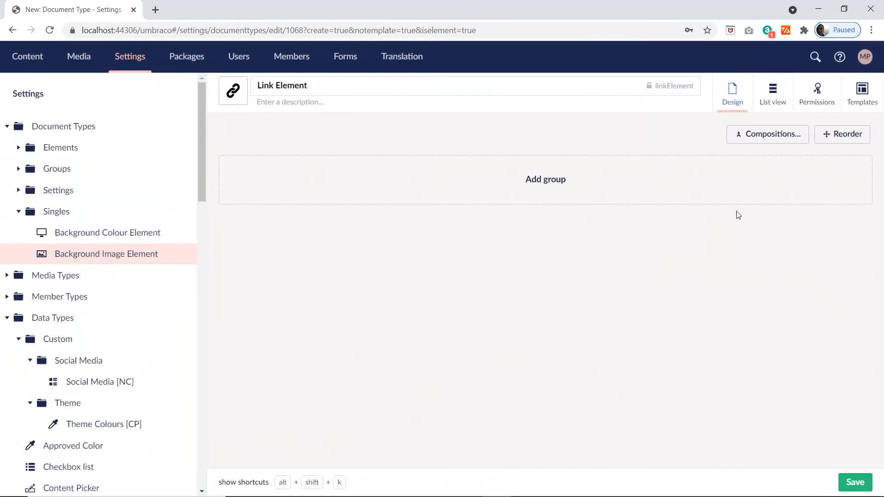
Step: Add a group named Content to Link Element, and select the property name Link in cell G16 of the Excel plan
{"action": "left_click", "coordinate": [558, 179]}
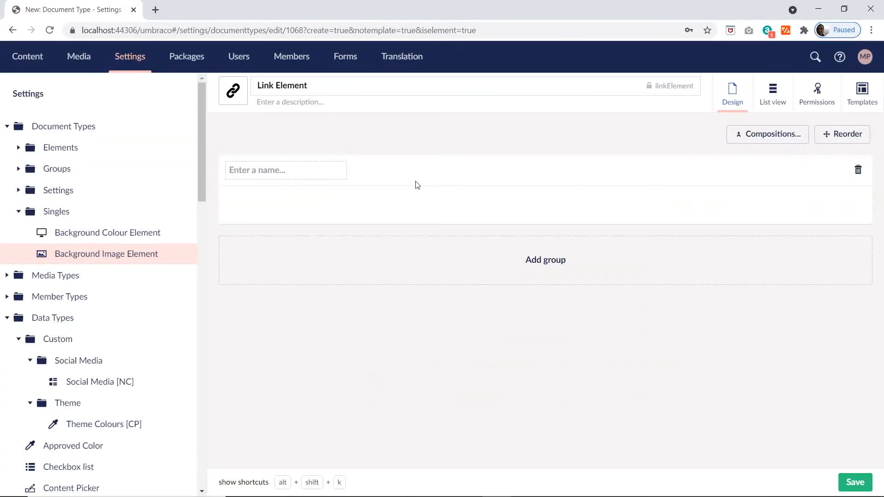
{"action": "type", "text": "Content"}
{"action": "key", "text": "alt+Tab"}
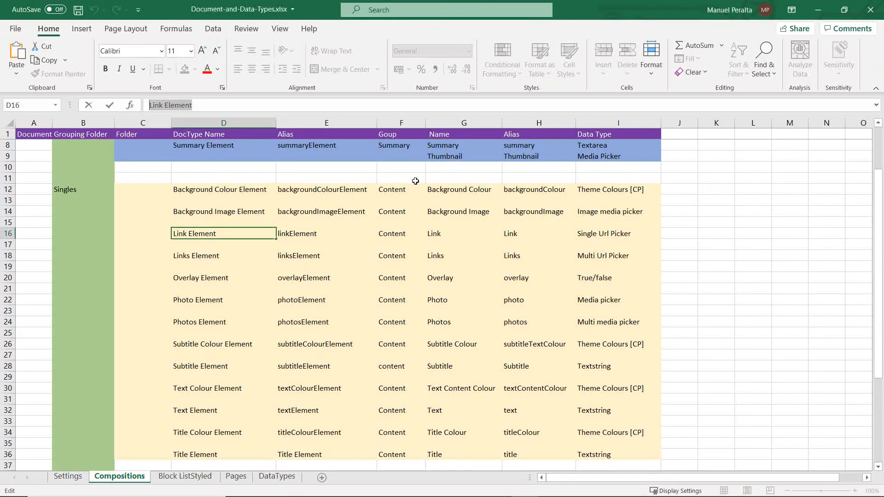
{"action": "left_click", "coordinate": [442, 236]}
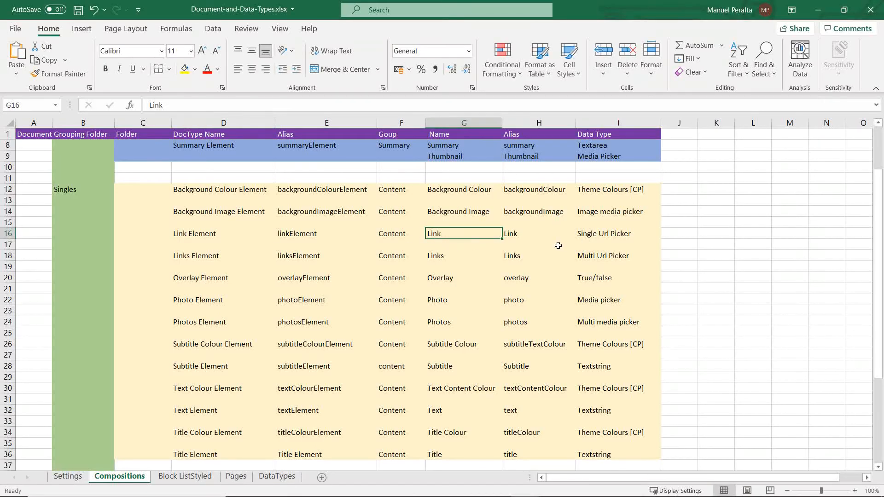
Step: Switch to Umbraco and add a property named Link to the Content group, using the existing Multi URL Picker as its editor
{"action": "key", "text": "alt+Tab"}
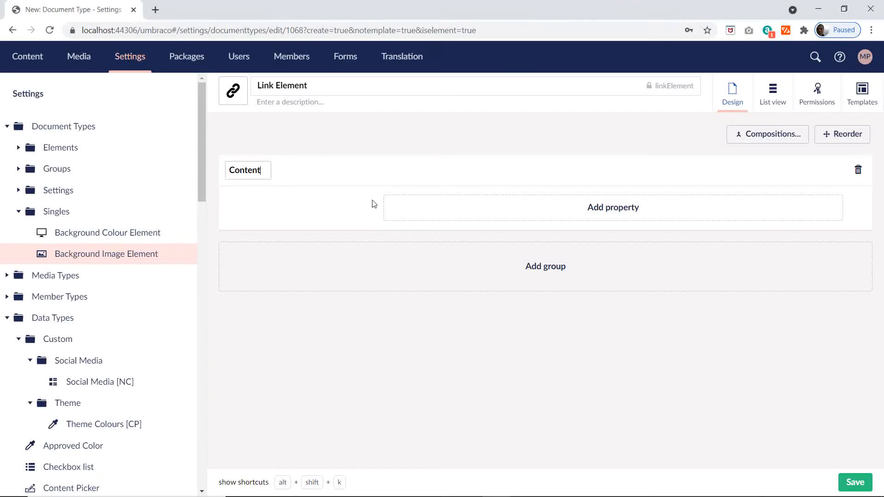
{"action": "left_click", "coordinate": [485, 205]}
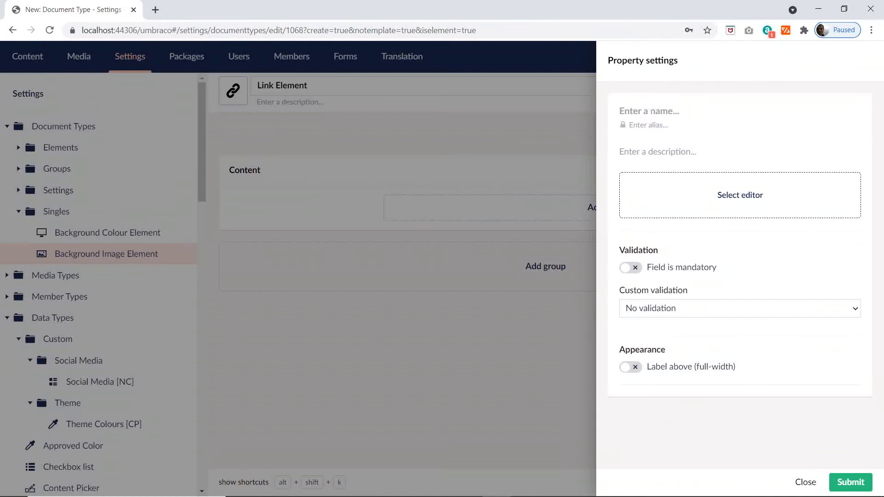
{"action": "type", "text": "Link"}
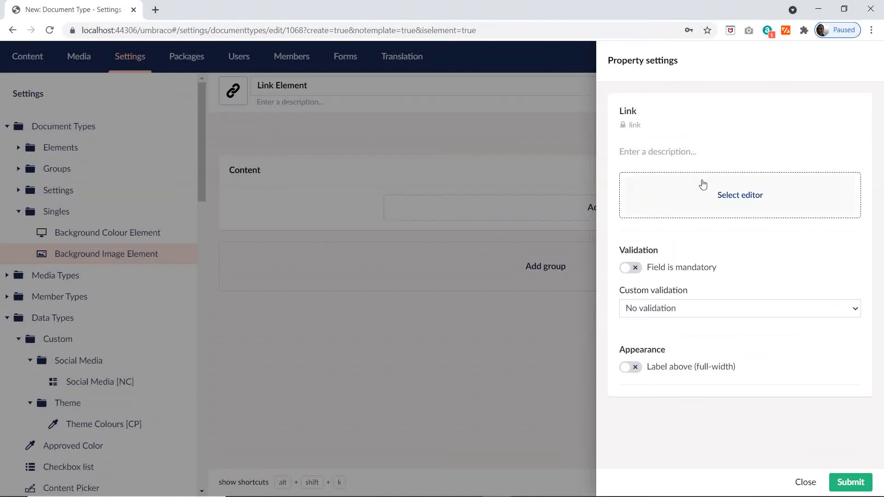
{"action": "left_click", "coordinate": [701, 182]}
{"action": "type", "text": "ur"}
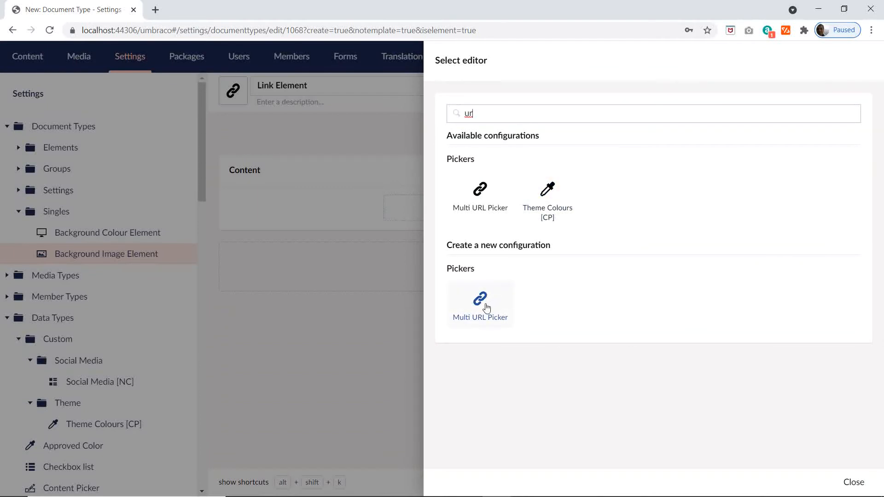
{"action": "left_click", "coordinate": [480, 198]}
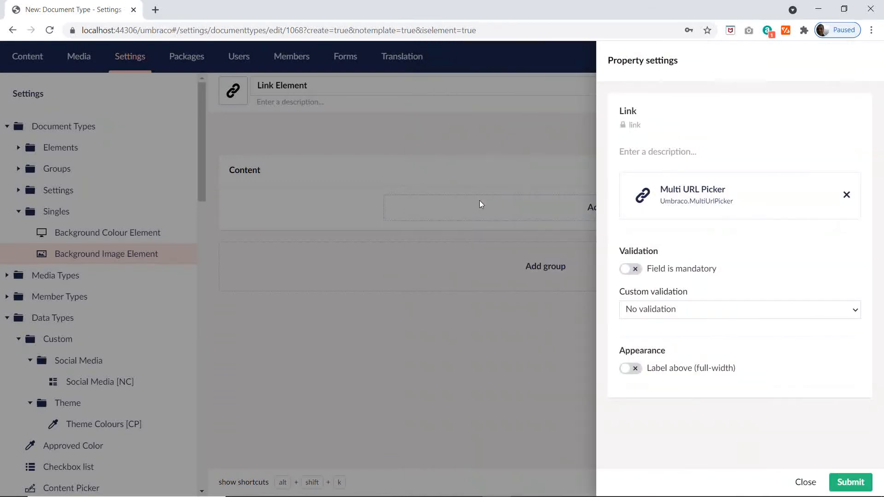
Step: Rename the Link property's picker to Single URL Picker with a minimum of 1 item, and save Link Element
{"action": "left_click", "coordinate": [695, 195]}
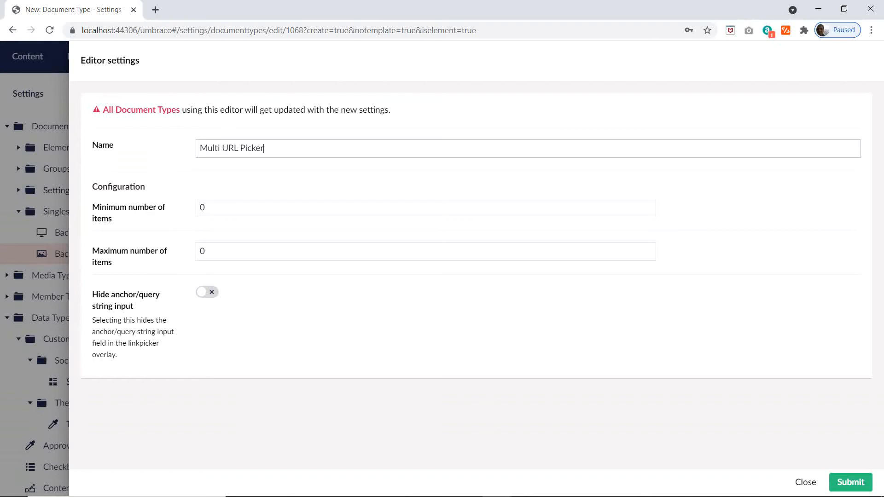
{"action": "double_click", "coordinate": [221, 147]}
{"action": "type", "text": "Single"}
{"action": "left_click", "coordinate": [647, 207]}
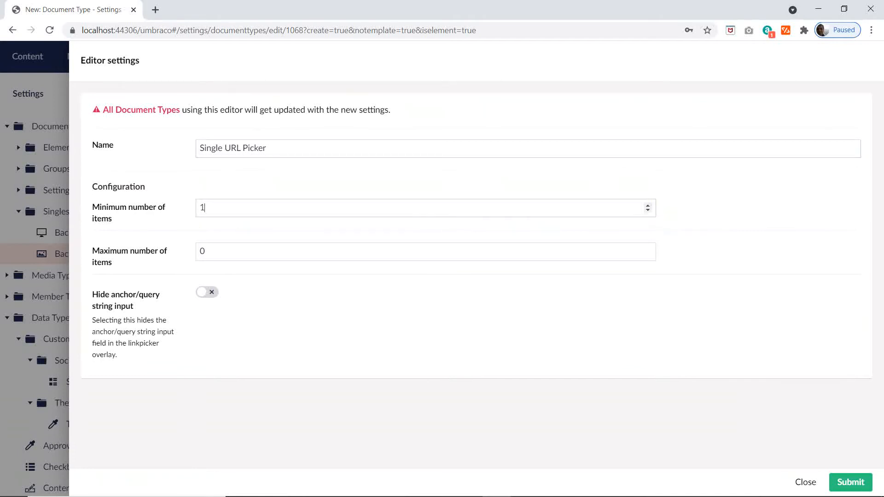
{"action": "left_click", "coordinate": [838, 480]}
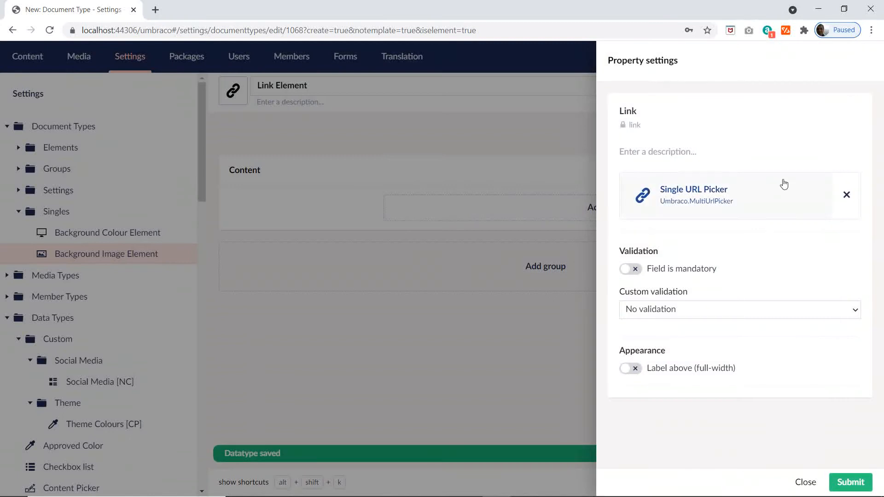
{"action": "left_click", "coordinate": [854, 485]}
{"action": "left_click", "coordinate": [855, 483]}
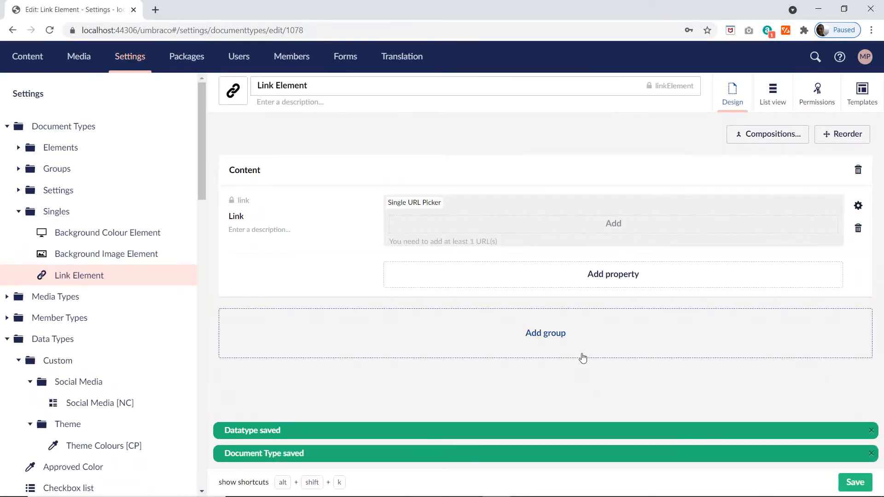
Step: Switch to the Excel plan and copy the Links Element name from cell D18
{"action": "key", "text": "alt+Tab"}
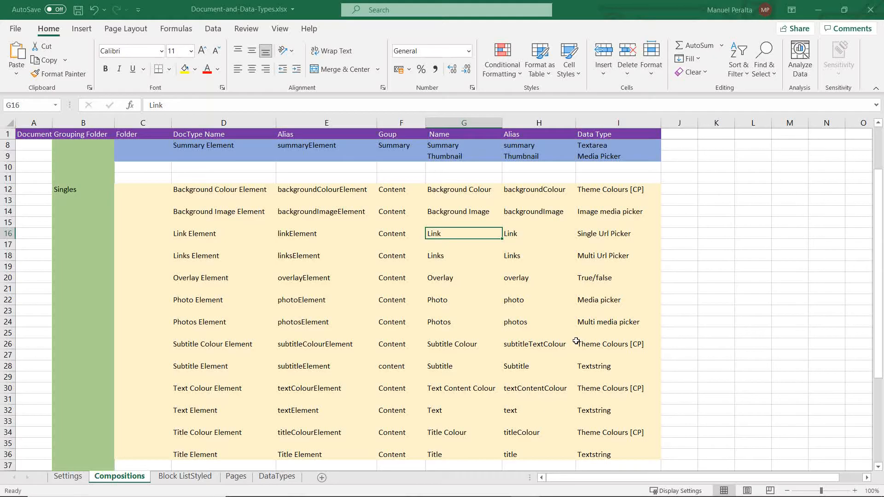
{"action": "left_click", "coordinate": [193, 259]}
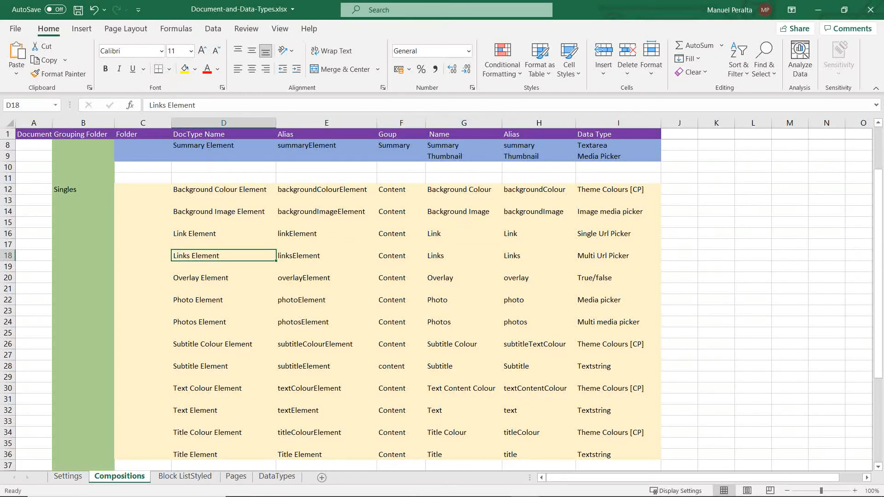
{"action": "left_click_drag", "start_coordinate": [195, 105], "coordinate": [124, 107]}
{"action": "key", "text": "ctrl+c"}
Step: Switch to Umbraco, start a new element type under the Singles folder and name it Links Element
{"action": "key", "text": "alt+Tab"}
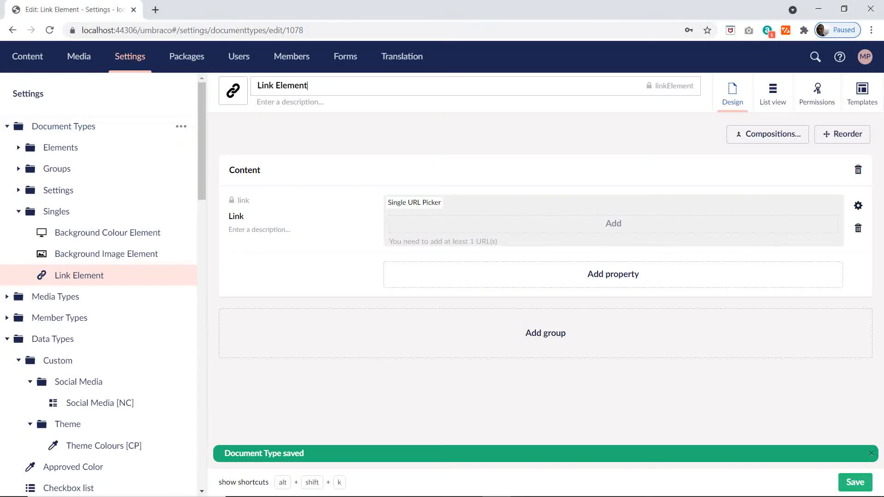
{"action": "left_click", "coordinate": [183, 211]}
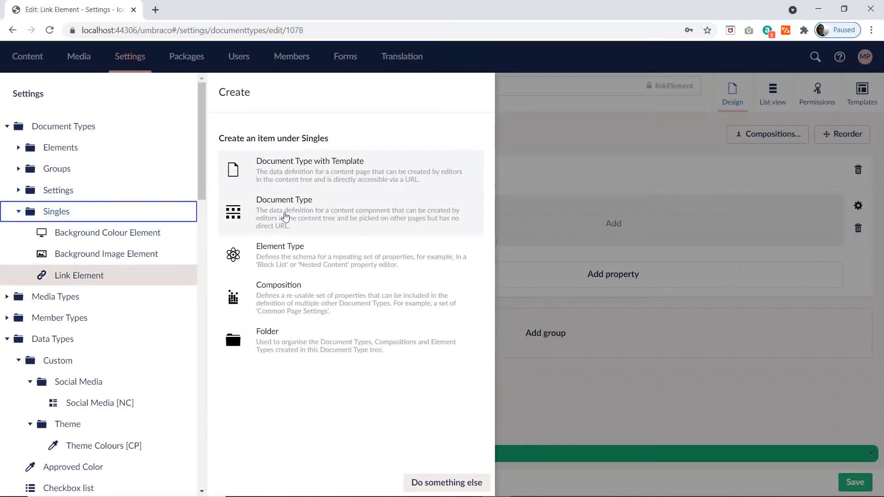
{"action": "left_click", "coordinate": [287, 254]}
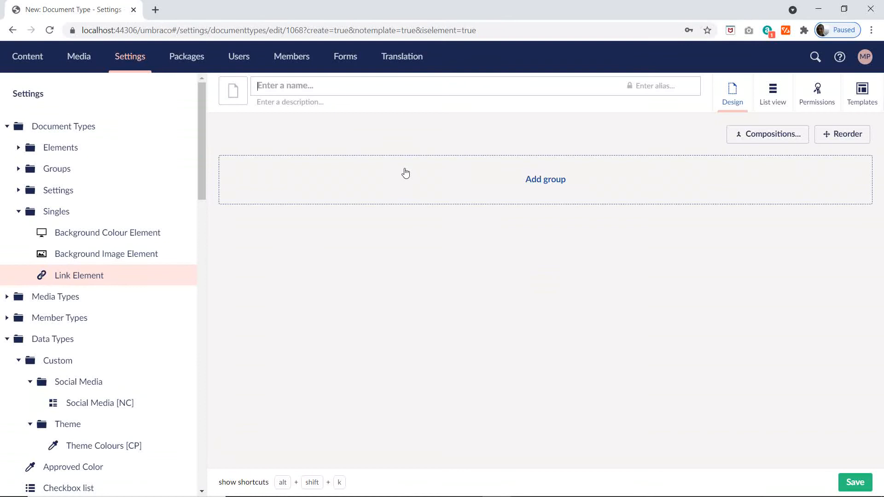
{"action": "key", "text": "ctrl+v"}
Step: Give Links Element the chain link icon, filtering the icon list with "lin"
{"action": "left_click", "coordinate": [236, 101]}
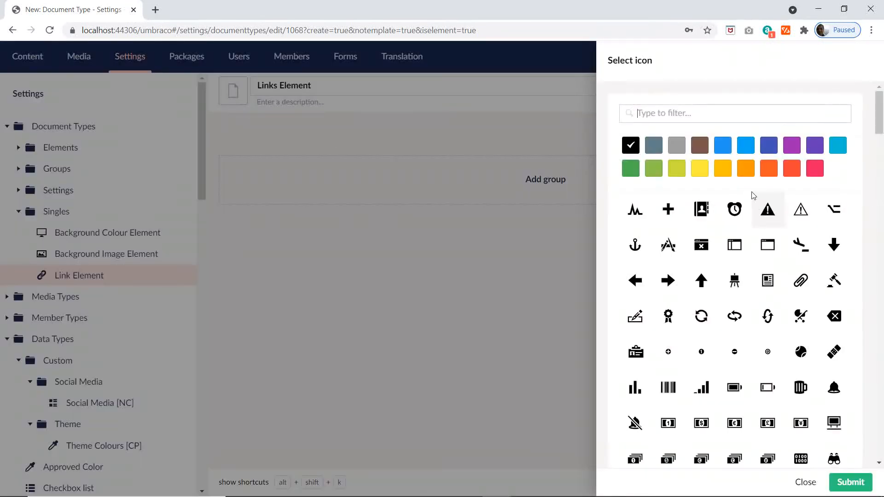
{"action": "type", "text": "ur"}
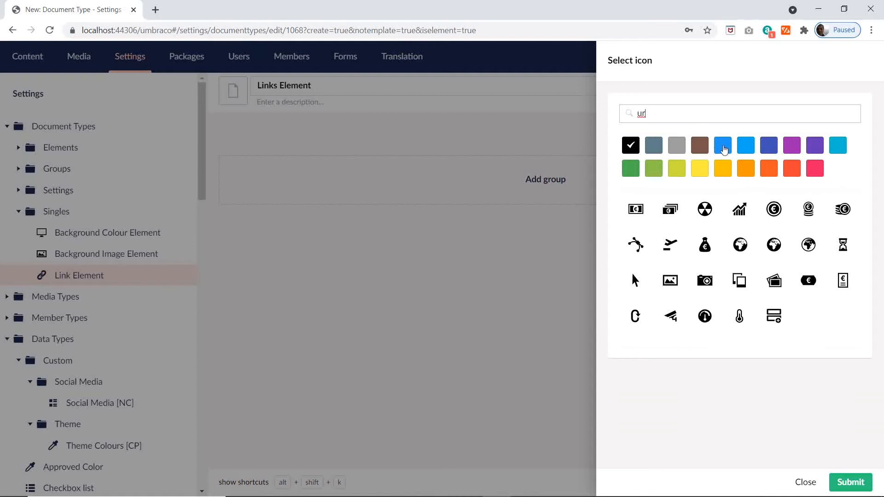
{"action": "double_click", "coordinate": [617, 115]}
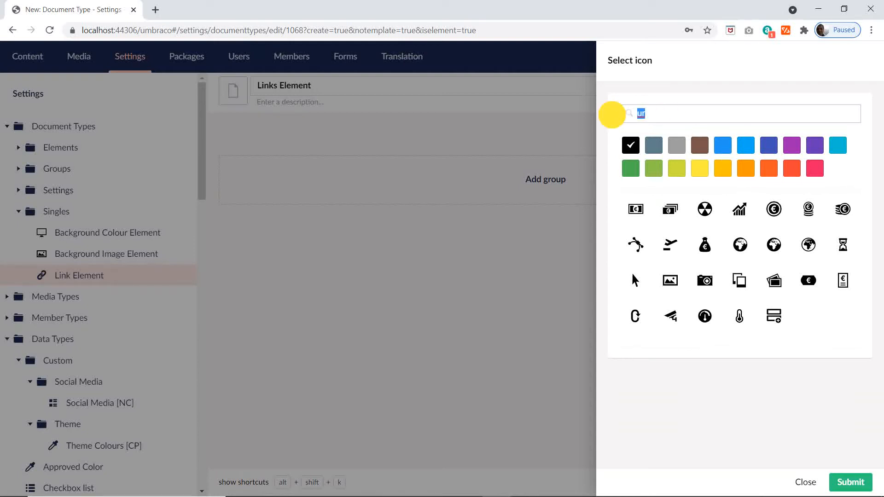
{"action": "type", "text": "lin"}
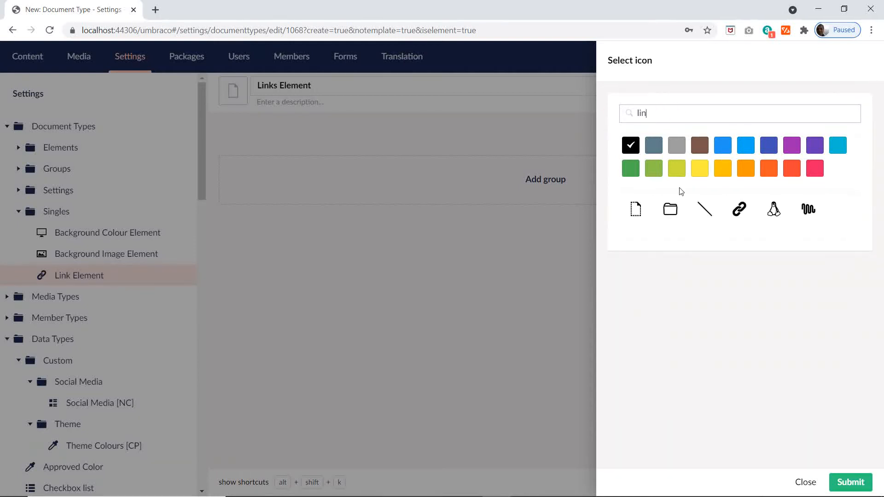
{"action": "left_click", "coordinate": [738, 207]}
Step: Add a Content group containing a property named Links, and choose a new Multi URL Picker configuration as its editor
{"action": "left_click", "coordinate": [487, 175]}
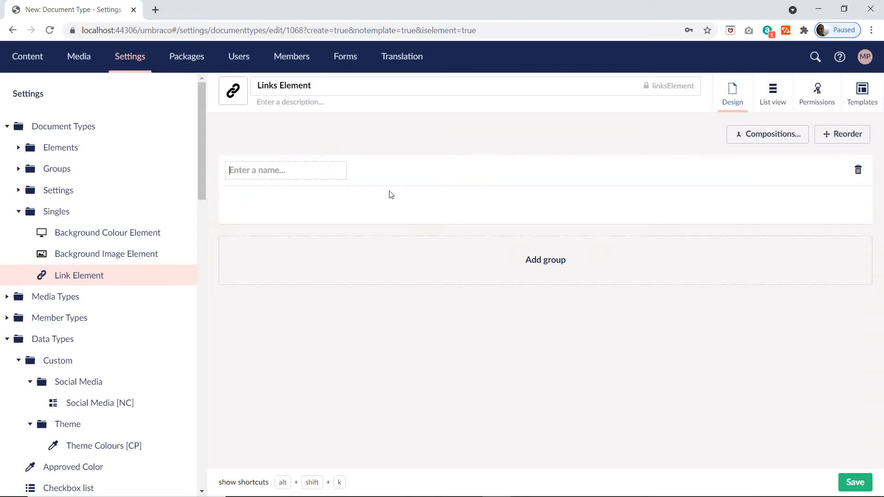
{"action": "type", "text": "Content"}
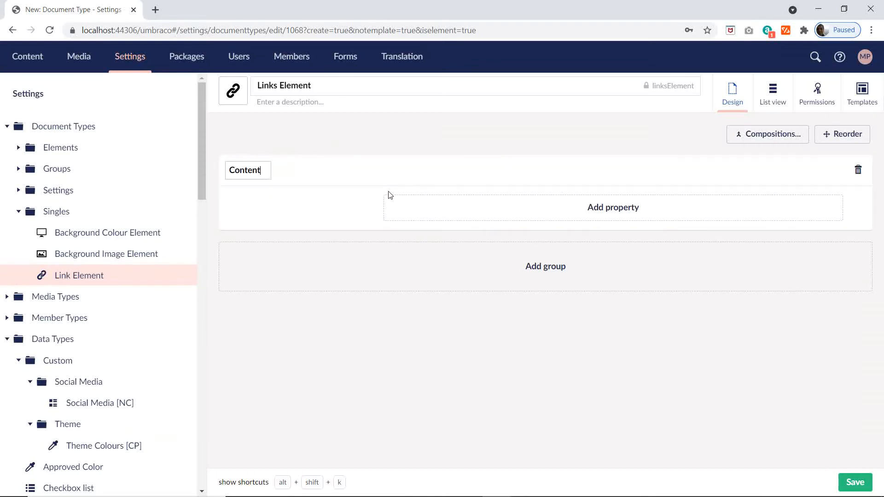
{"action": "left_click", "coordinate": [584, 211]}
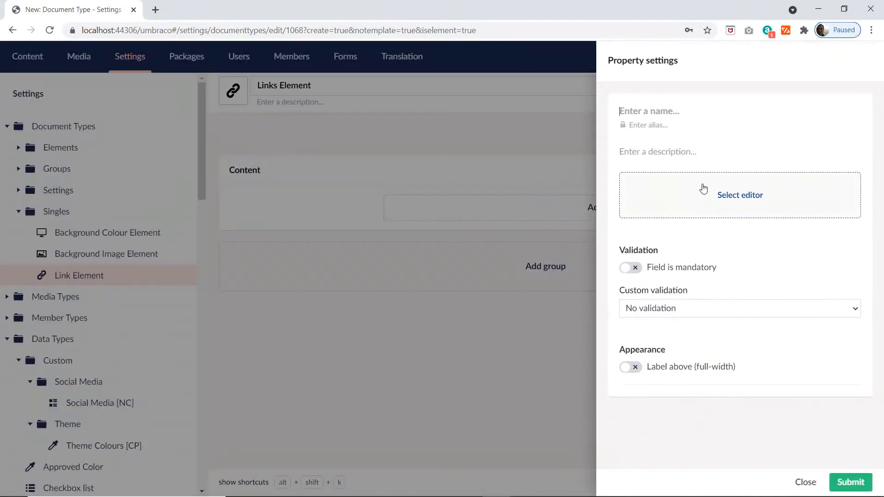
{"action": "type", "text": "Links"}
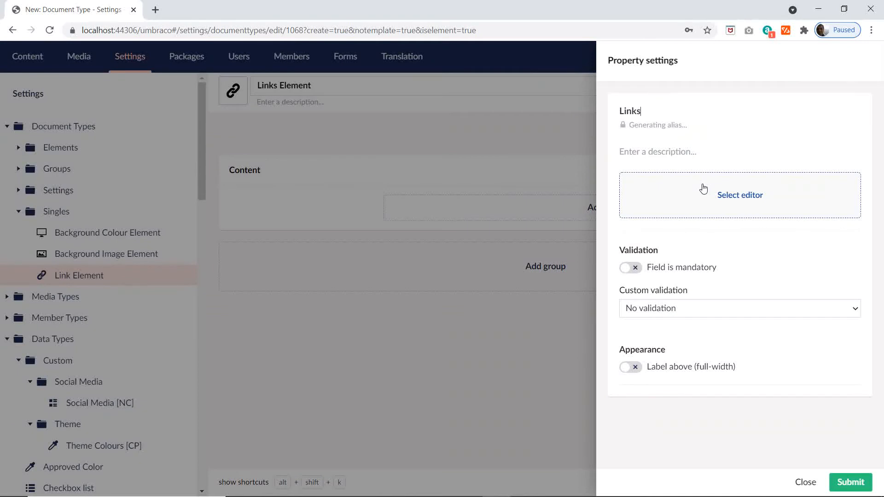
{"action": "left_click", "coordinate": [741, 199]}
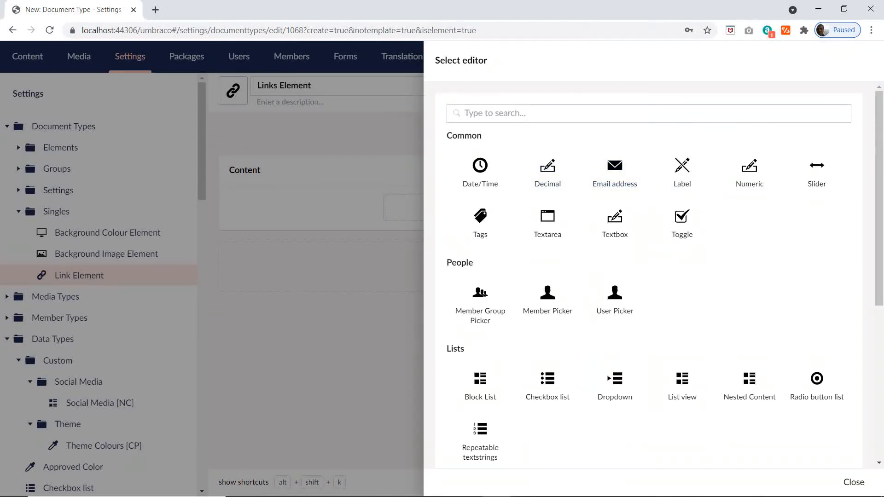
{"action": "type", "text": "url"}
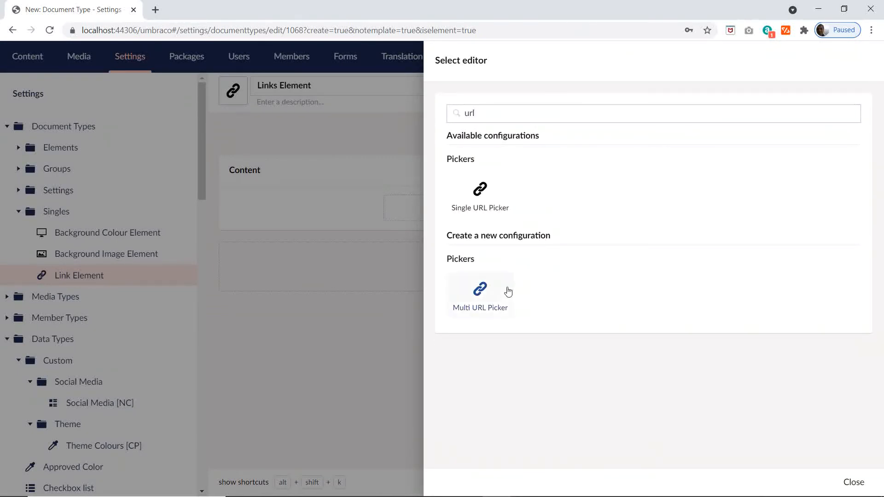
{"action": "left_click", "coordinate": [484, 291]}
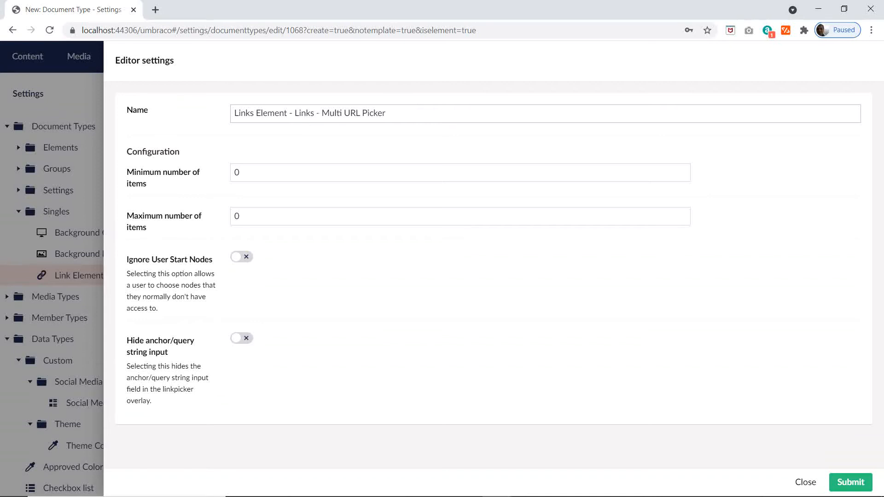
Step: Shorten the new configuration's name to Multi URL Picker, submit the Links property and save Links Element
{"action": "left_click_drag", "start_coordinate": [321, 113], "coordinate": [187, 115]}
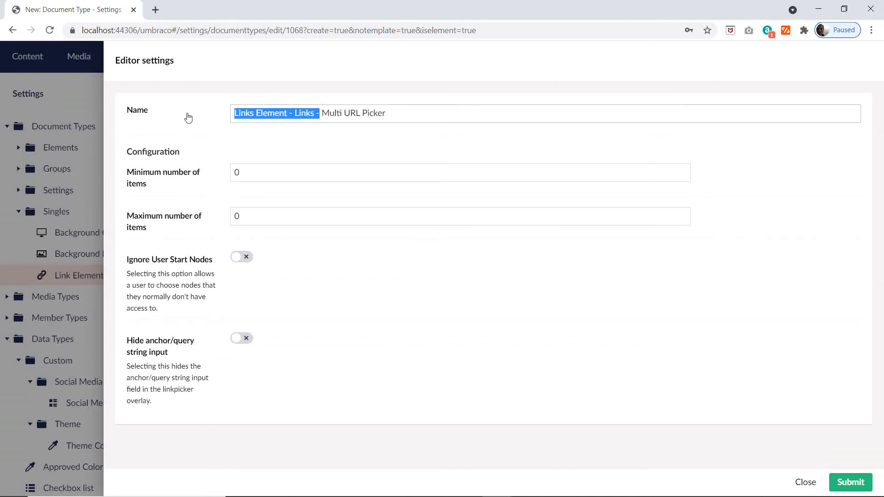
{"action": "key", "text": "BackSpace"}
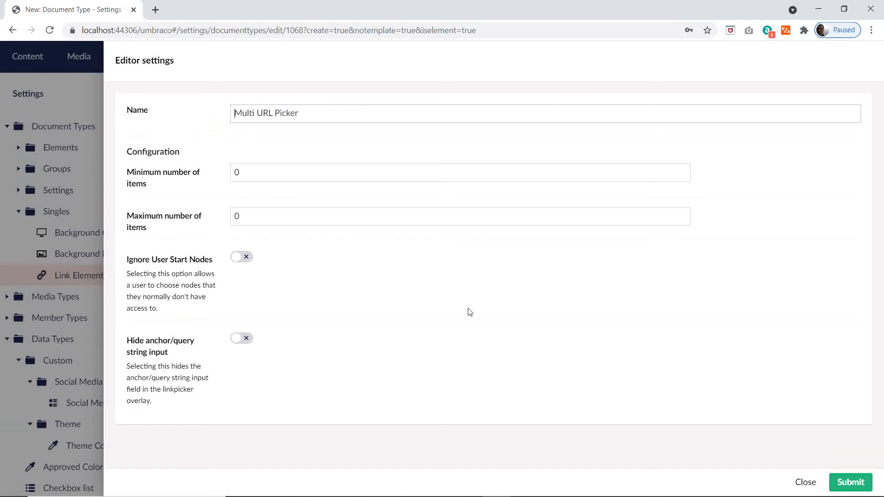
{"action": "left_click", "coordinate": [841, 481]}
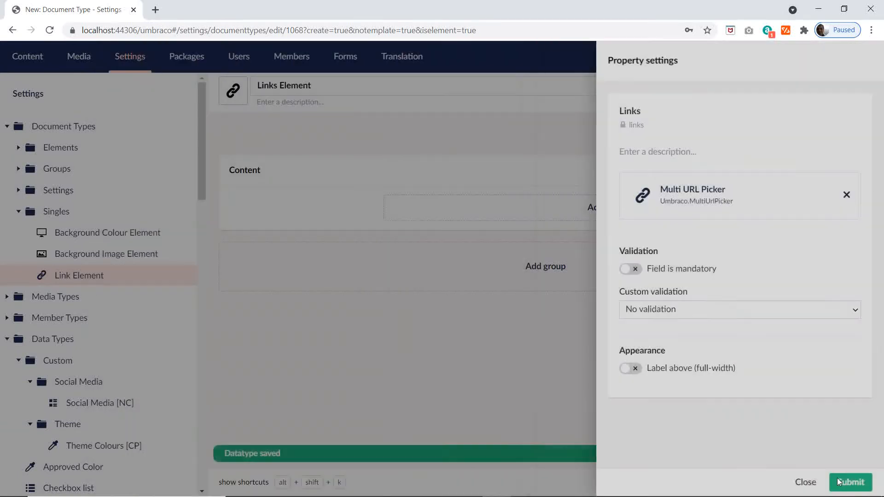
{"action": "left_click", "coordinate": [839, 482]}
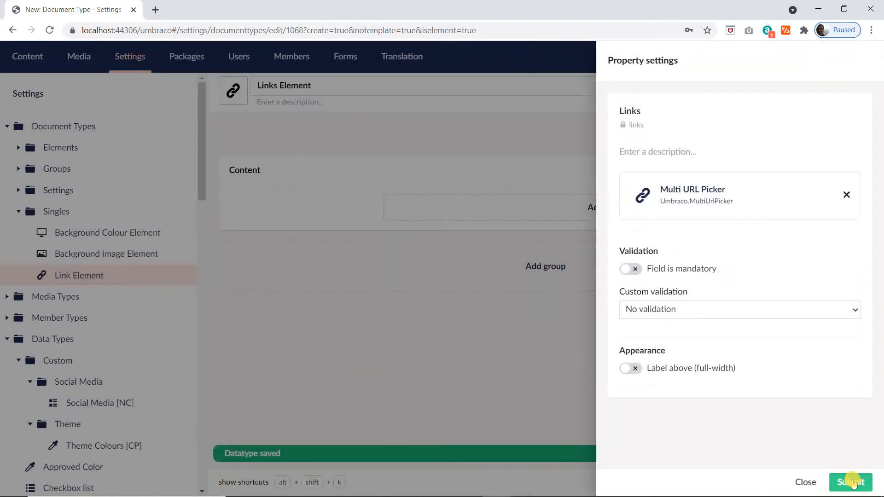
{"action": "left_click", "coordinate": [851, 485]}
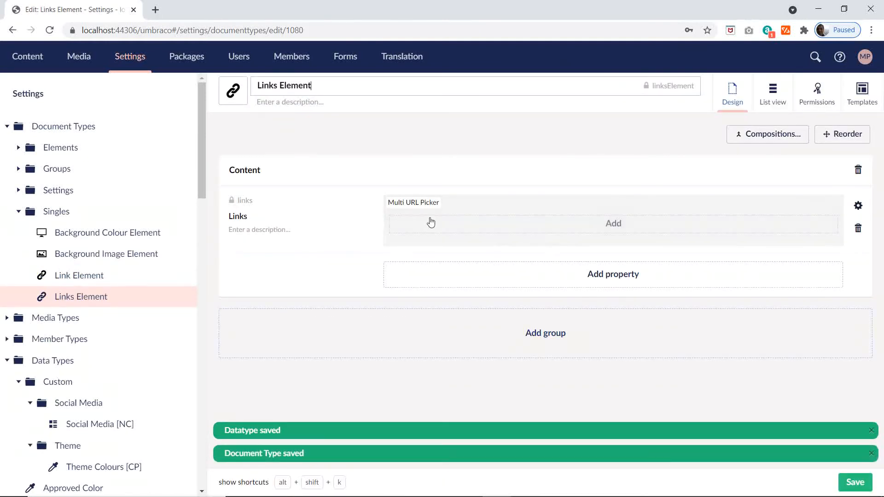
Step: Switch to the Excel plan and copy the Overlay Element name from cell D20
{"action": "key", "text": "alt+Tab"}
{"action": "left_click", "coordinate": [271, 293]}
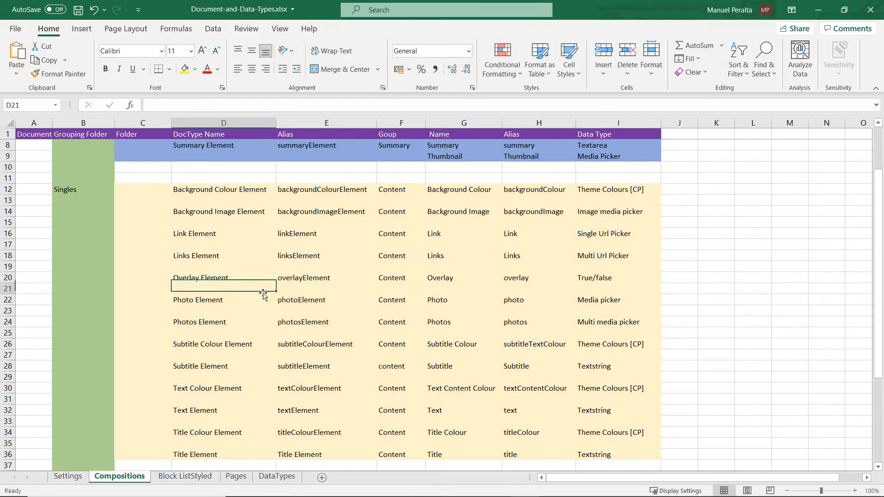
{"action": "left_click", "coordinate": [209, 275]}
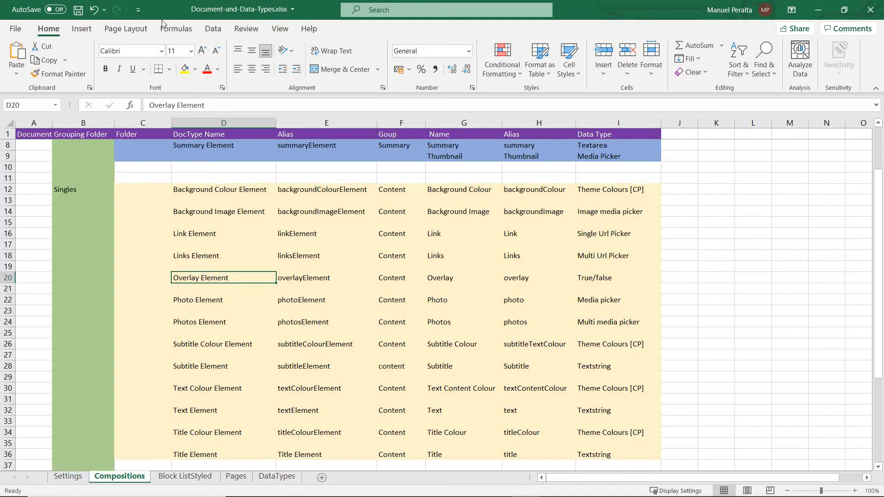
{"action": "triple_click", "coordinate": [154, 105]}
{"action": "key", "text": "ctrl+c"}
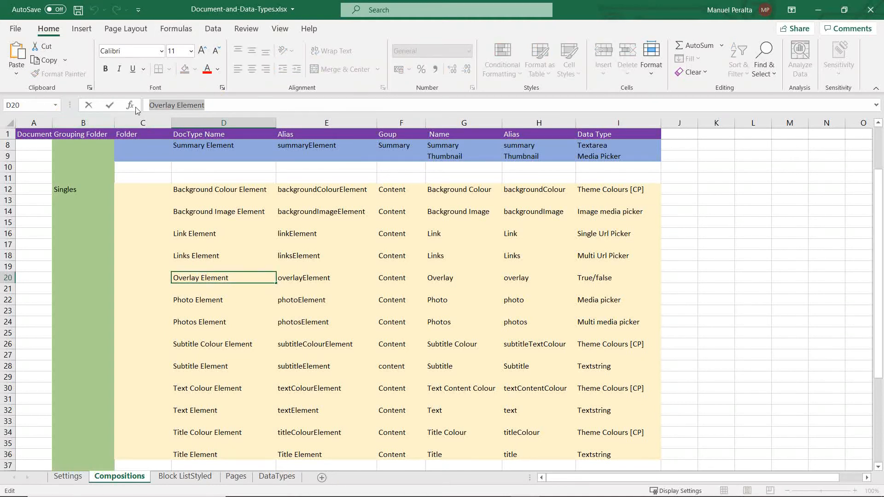
Step: Switch to Umbraco, start a new element type under the Singles folder and name it Overlay Element
{"action": "key", "text": "alt+Tab"}
{"action": "left_click", "coordinate": [180, 211]}
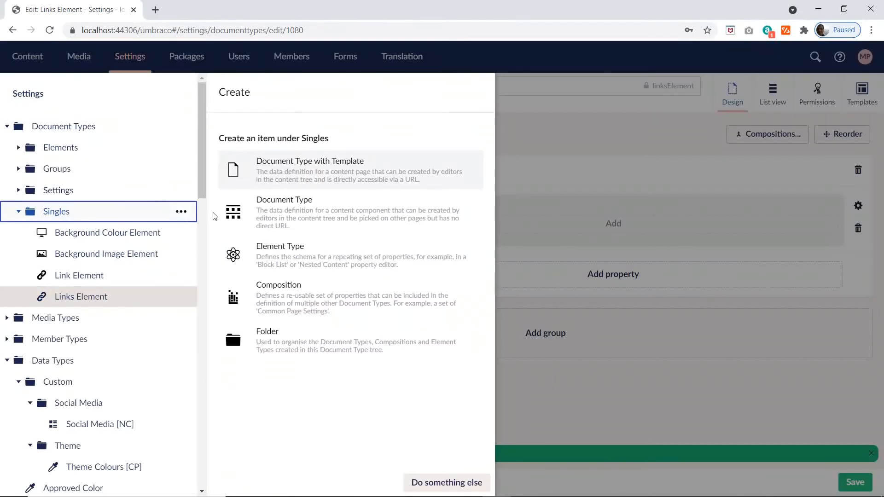
{"action": "left_click", "coordinate": [291, 263]}
{"action": "key", "text": "ctrl+v"}
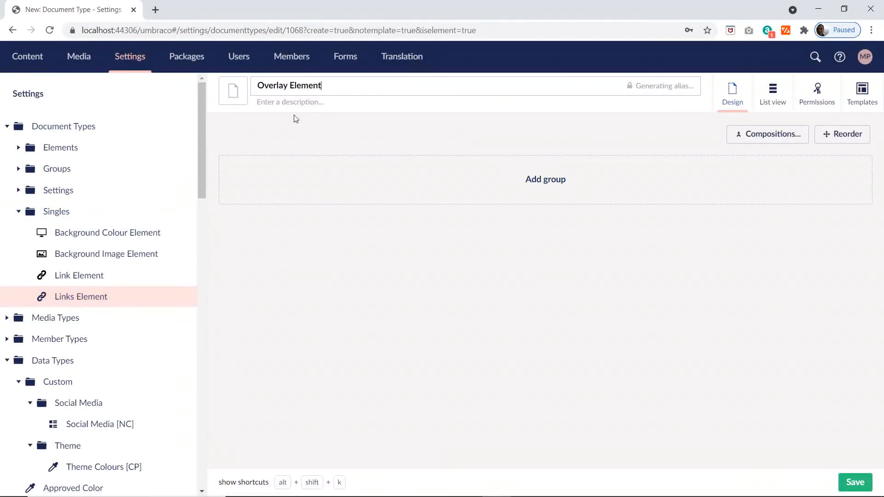
Step: Give Overlay Element the horizontal dash icon, filtering the icon list with "ov"
{"action": "left_click", "coordinate": [233, 90]}
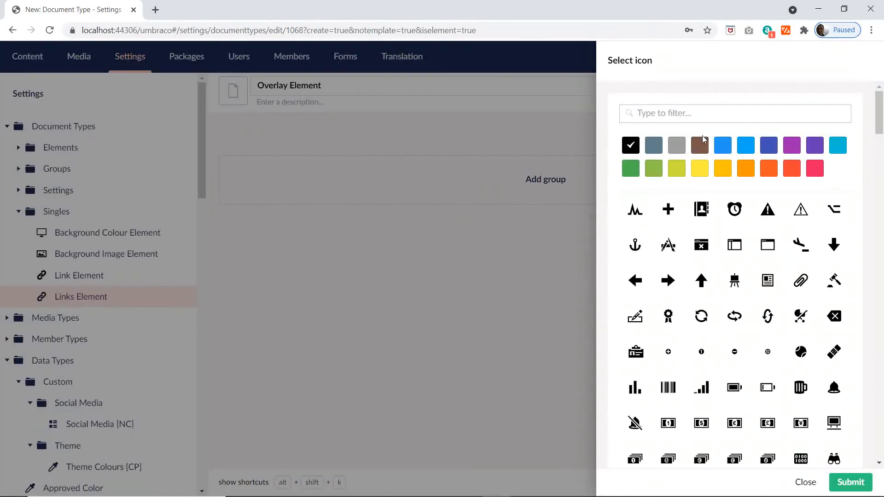
{"action": "type", "text": "ov"}
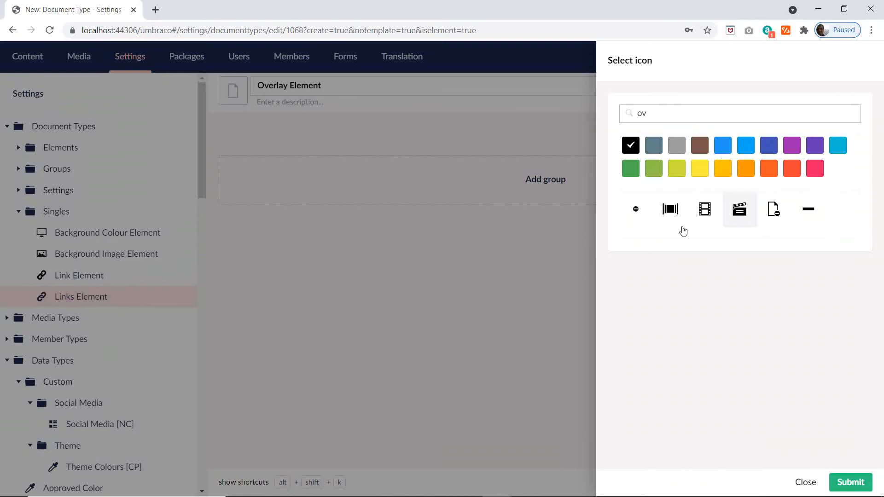
{"action": "left_click", "coordinate": [805, 209]}
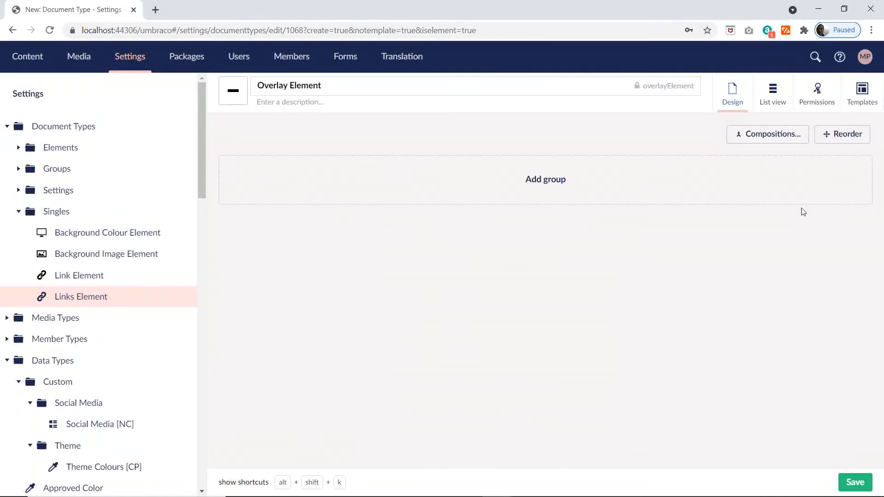
Step: Add a group named Settings to Overlay Element, checking the Excel plan along the way
{"action": "left_click", "coordinate": [530, 202]}
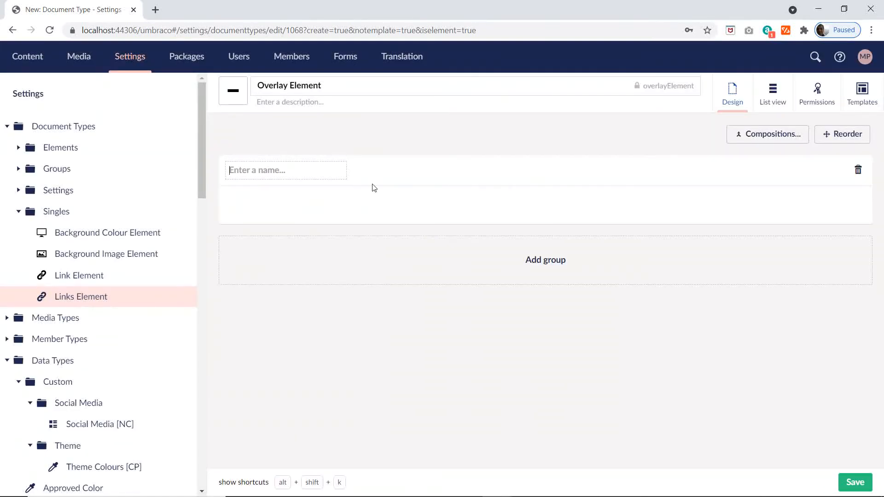
{"action": "type", "text": "Con"}
{"action": "key", "text": "alt+Tab"}
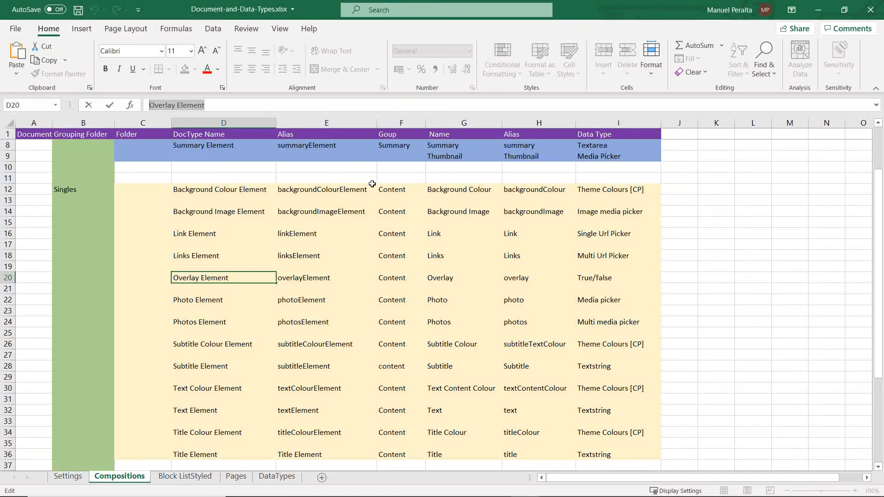
{"action": "key", "text": "alt+Tab"}
{"action": "type", "text": "n"}
{"action": "key", "text": "ctrl+a"}
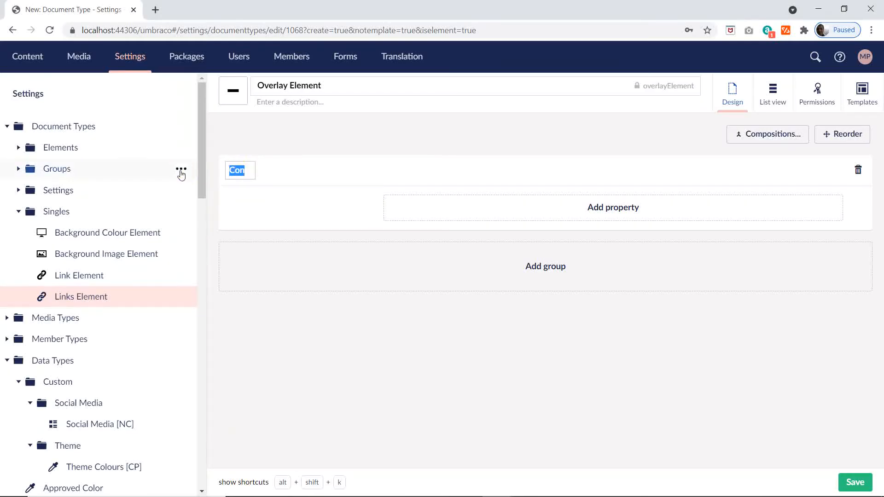
{"action": "type", "text": "Settings"}
Step: Start a new property in the Settings group, and copy the property name Overlay from cell G20 of the Excel plan
{"action": "left_click", "coordinate": [609, 206]}
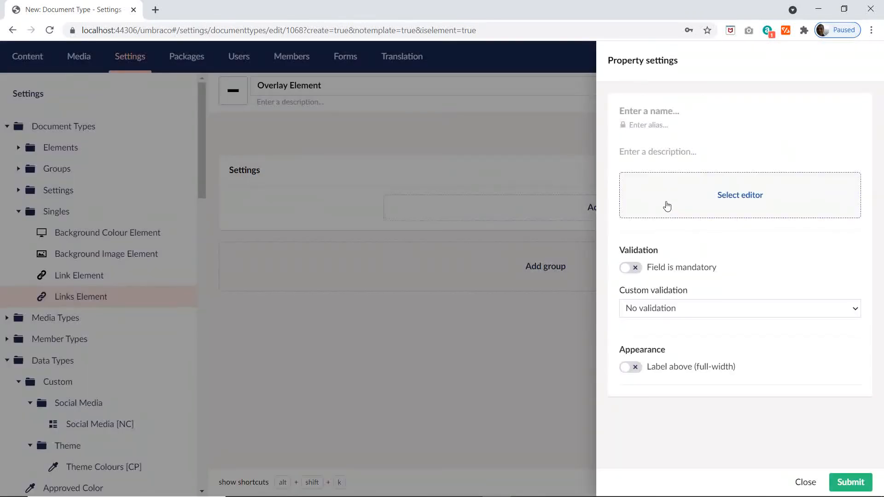
{"action": "key", "text": "alt+Tab"}
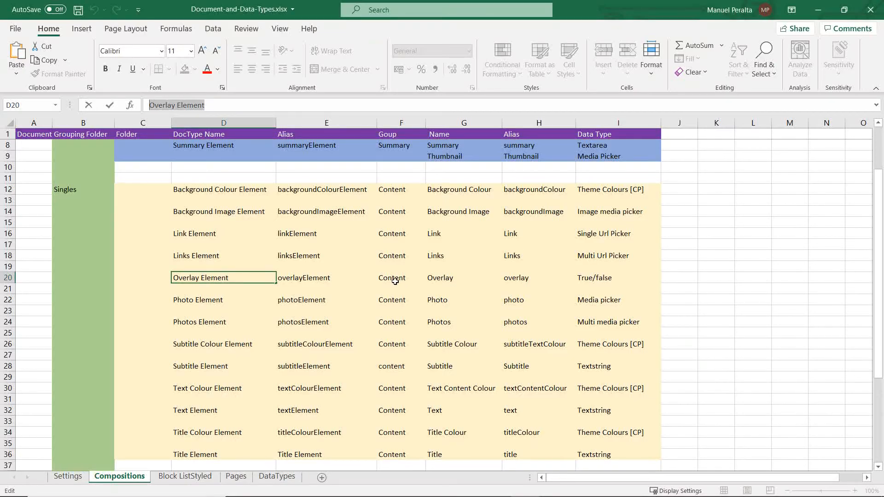
{"action": "left_click", "coordinate": [441, 279]}
{"action": "left_click_drag", "start_coordinate": [177, 104], "coordinate": [107, 113]}
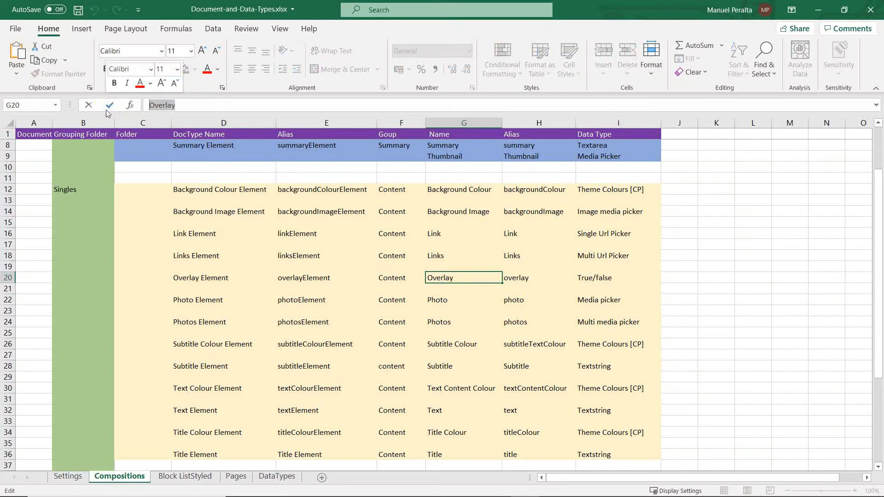
{"action": "key", "text": "ctrl+c"}
Step: Back in Umbraco, name the property Overlay with the existing True/false editor, and save Overlay Element
{"action": "key", "text": "alt+Tab"}
{"action": "key", "text": "ctrl+v"}
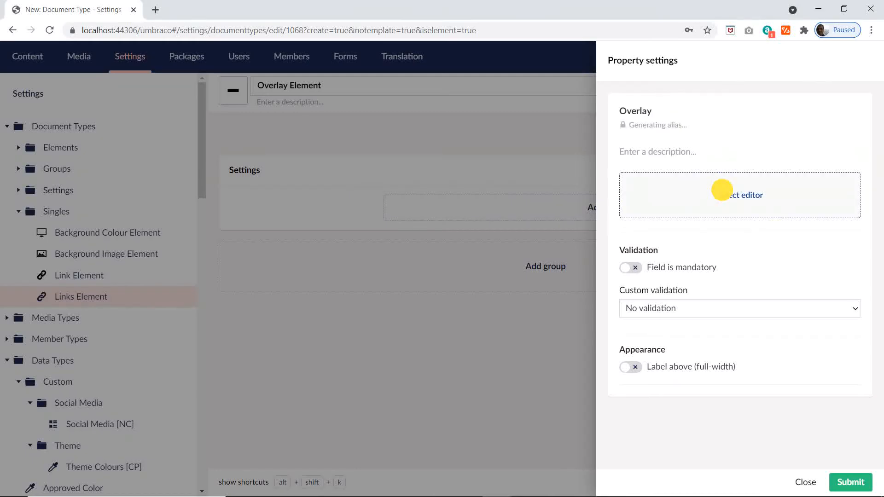
{"action": "left_click", "coordinate": [721, 190]}
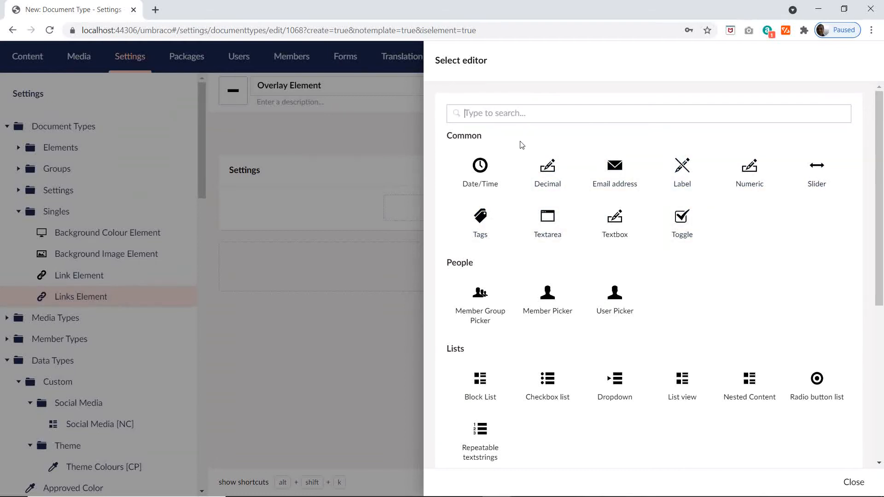
{"action": "type", "text": "tr"}
{"action": "left_click", "coordinate": [617, 188]}
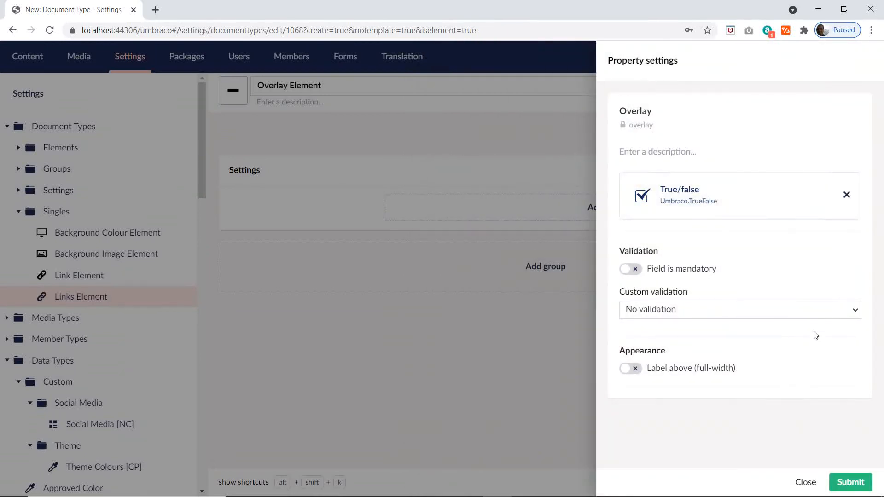
{"action": "left_click", "coordinate": [849, 483]}
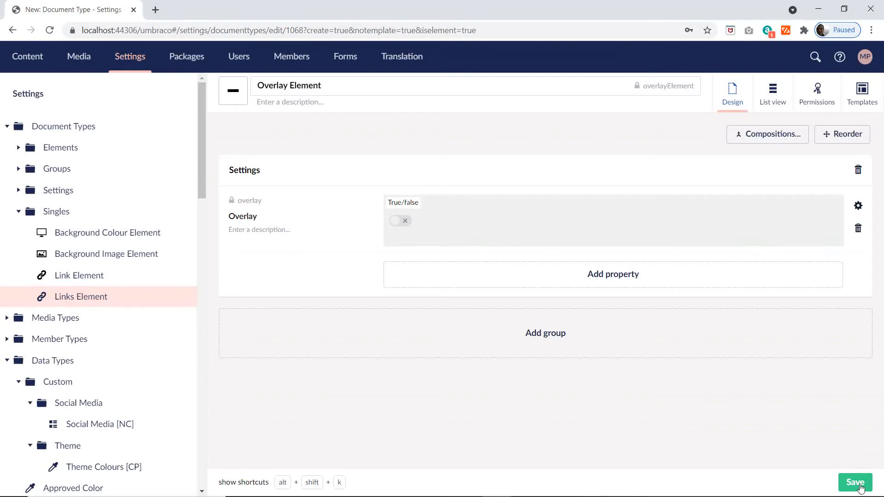
{"action": "left_click", "coordinate": [856, 484]}
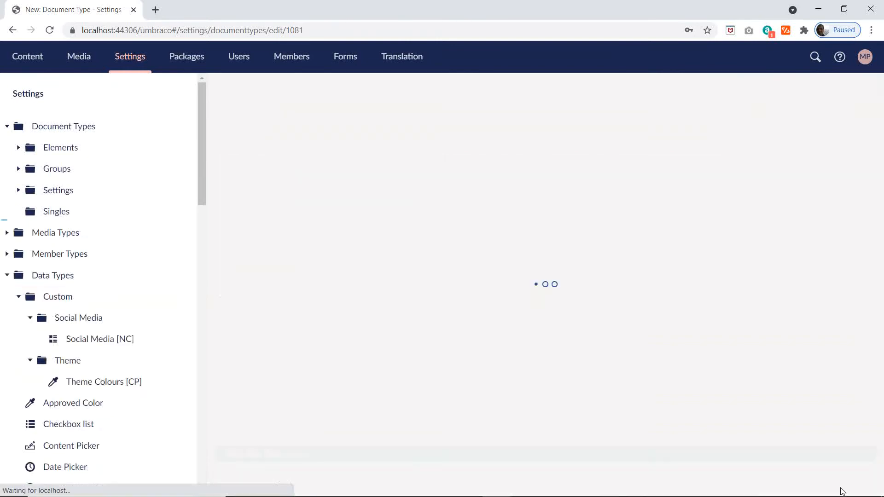
Step: Copy the name Photo Element from cell D22 of the Excel plan and give it to a new element type in Umbraco's Singles folder
{"action": "key", "text": "alt+Tab"}
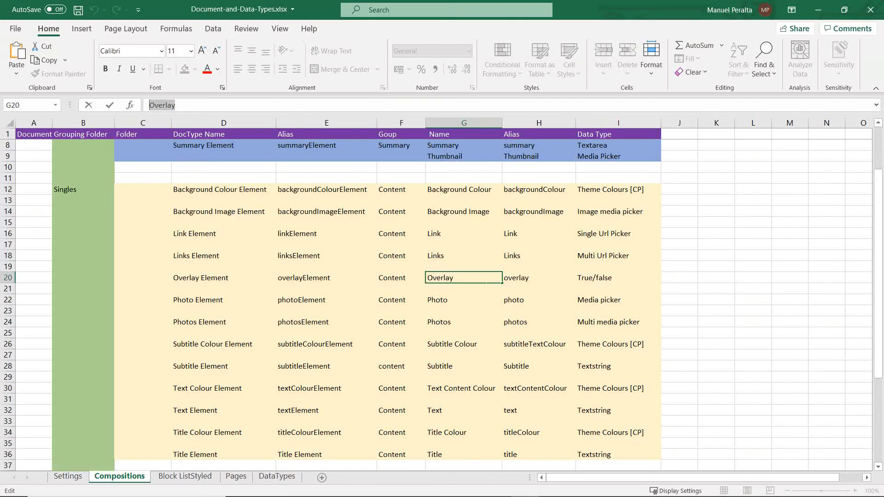
{"action": "left_click", "coordinate": [203, 303]}
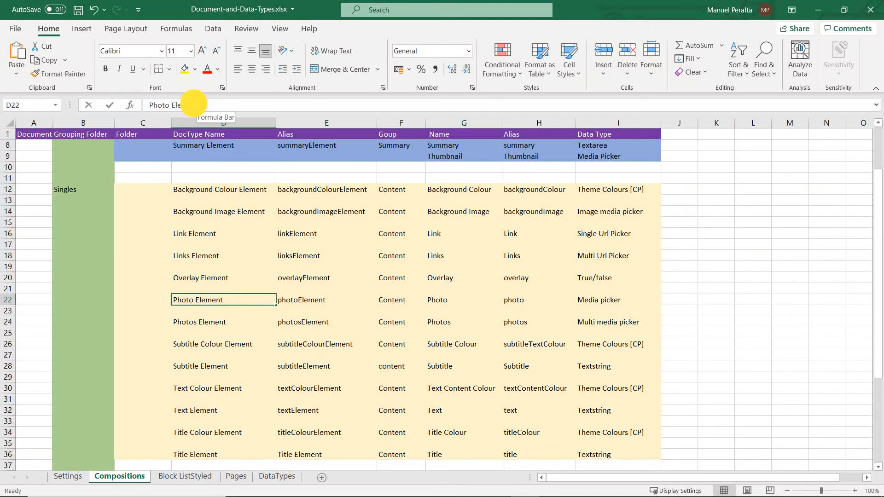
{"action": "left_click_drag", "start_coordinate": [201, 105], "coordinate": [149, 105]}
{"action": "key", "text": "alt+Tab"}
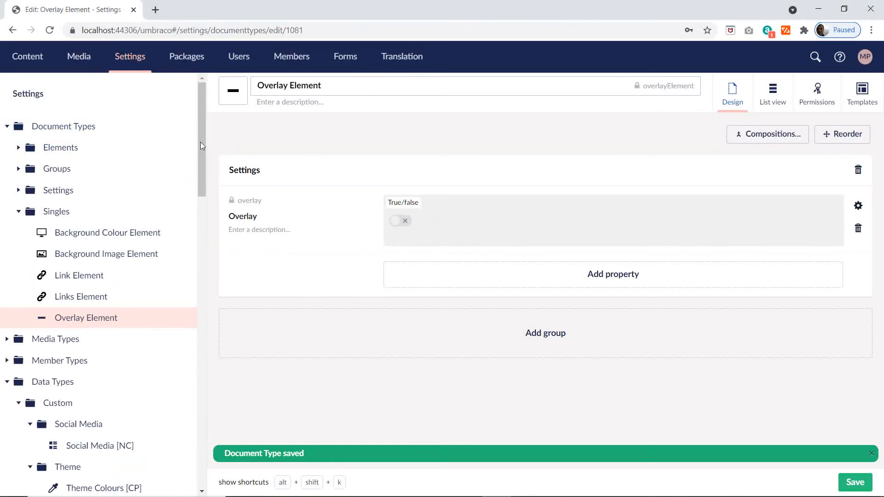
{"action": "left_click", "coordinate": [178, 212]}
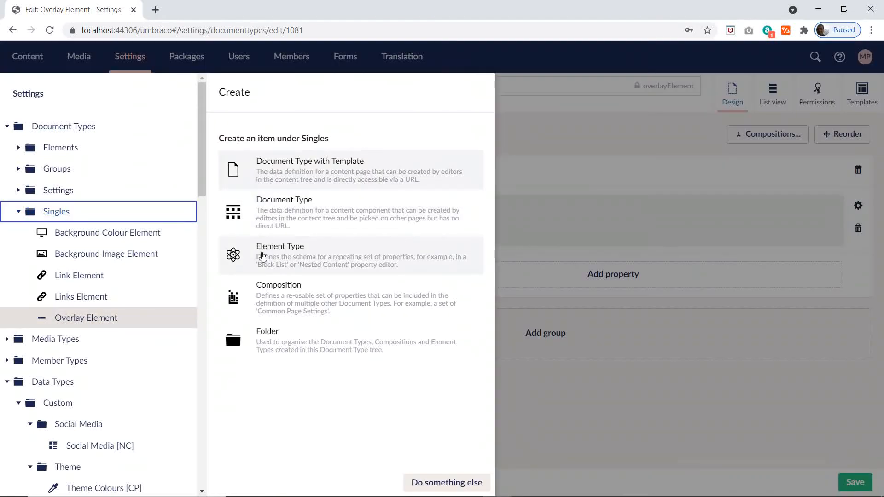
{"action": "left_click", "coordinate": [262, 256]}
{"action": "key", "text": "ctrl+v"}
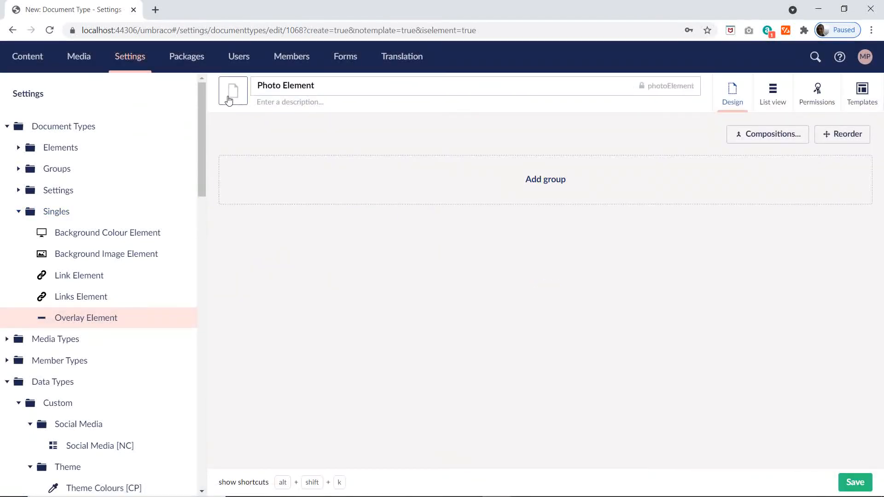
Step: Give Photo Element the framed picture icon, filtering the icon list with "pi", and add a group named Content
{"action": "left_click", "coordinate": [229, 100]}
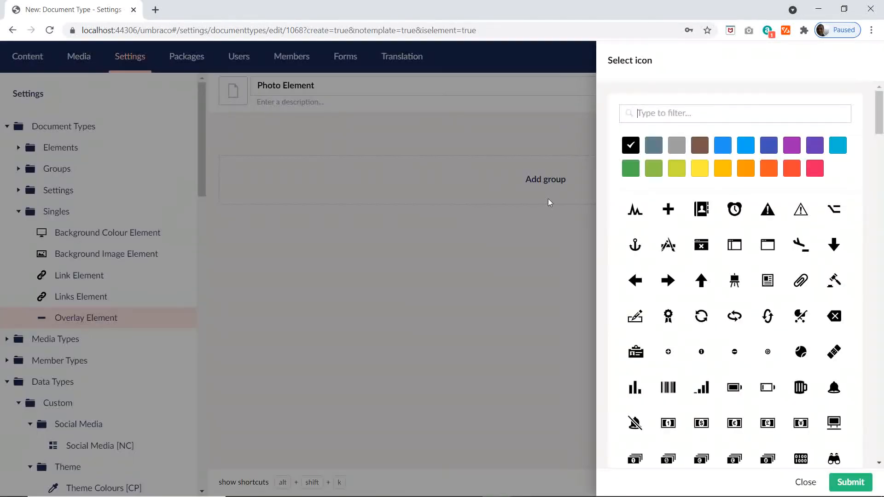
{"action": "type", "text": "pi"}
{"action": "left_click", "coordinate": [706, 209]}
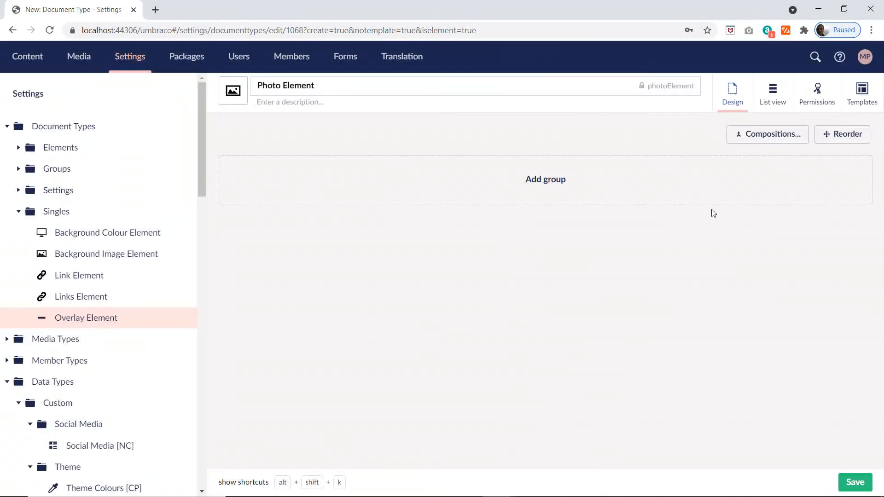
{"action": "left_click", "coordinate": [552, 182]}
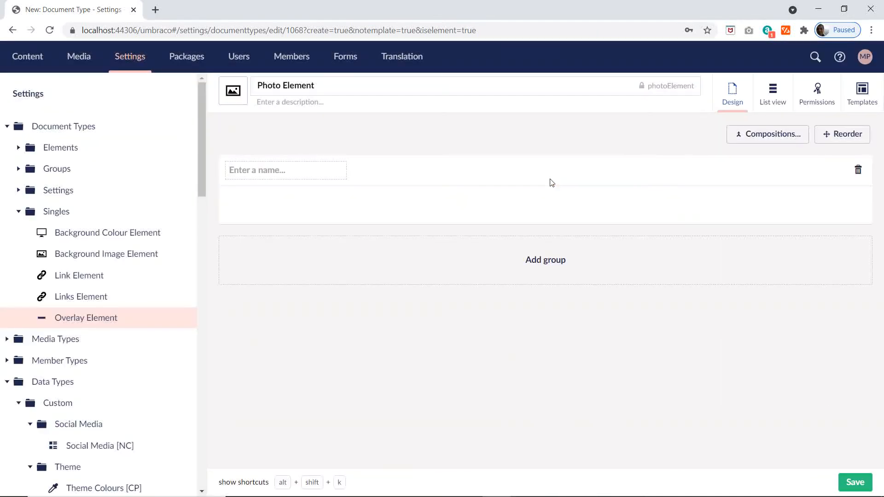
{"action": "type", "text": "Content"}
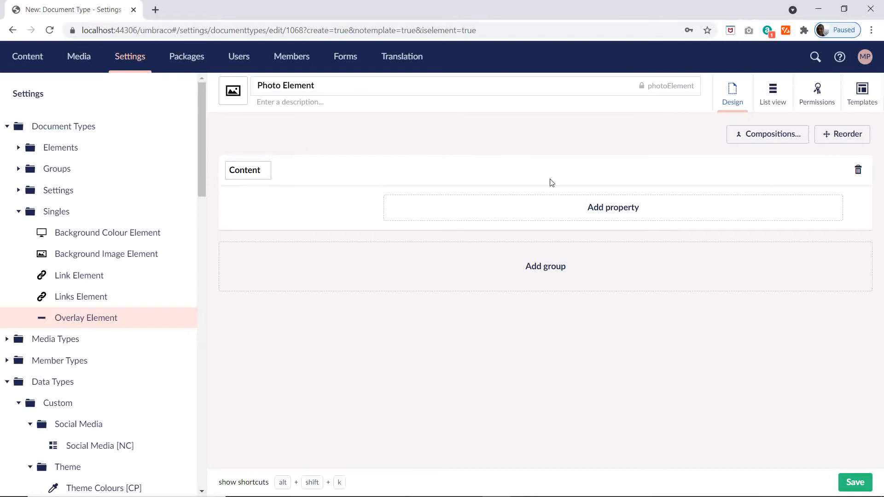
Step: Start a property named Photo in the Content group and open its editor selection, checking the planned data type in the Excel plan
{"action": "left_click", "coordinate": [609, 213]}
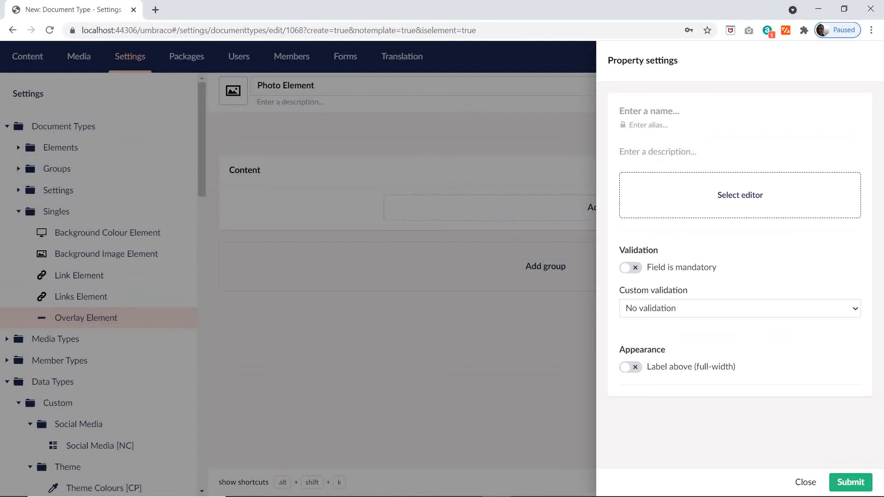
{"action": "key", "text": "alt+Tab"}
{"action": "key", "text": "alt+Tab"}
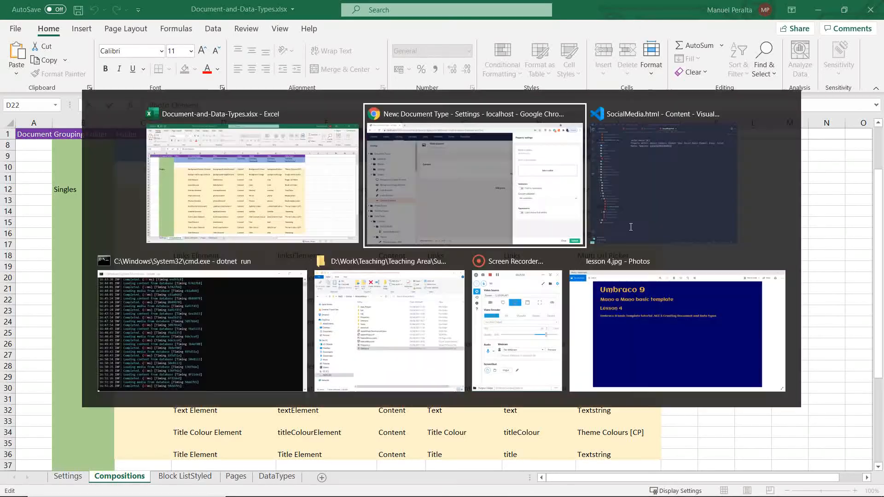
{"action": "type", "text": "Photo"}
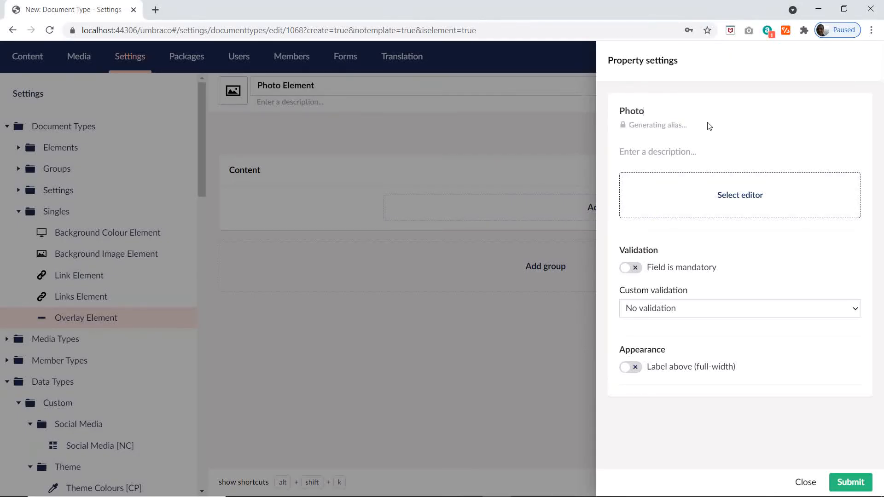
{"action": "left_click", "coordinate": [741, 202]}
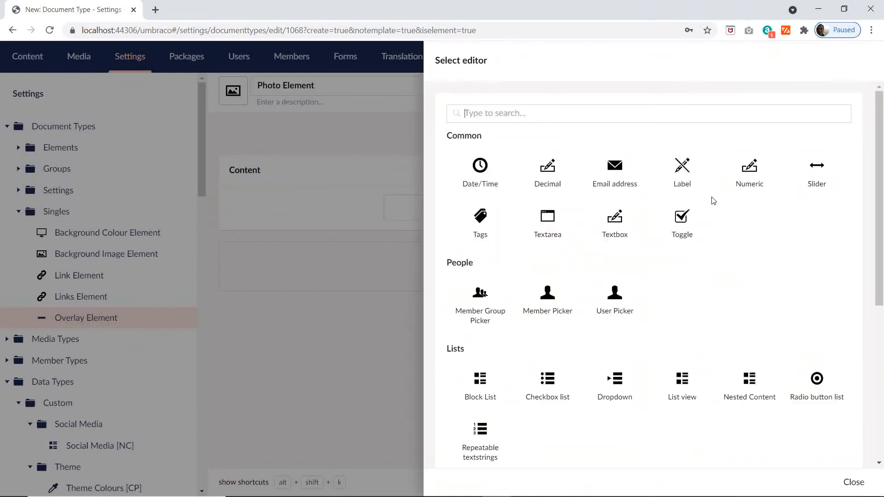
{"action": "key", "text": "alt+Tab"}
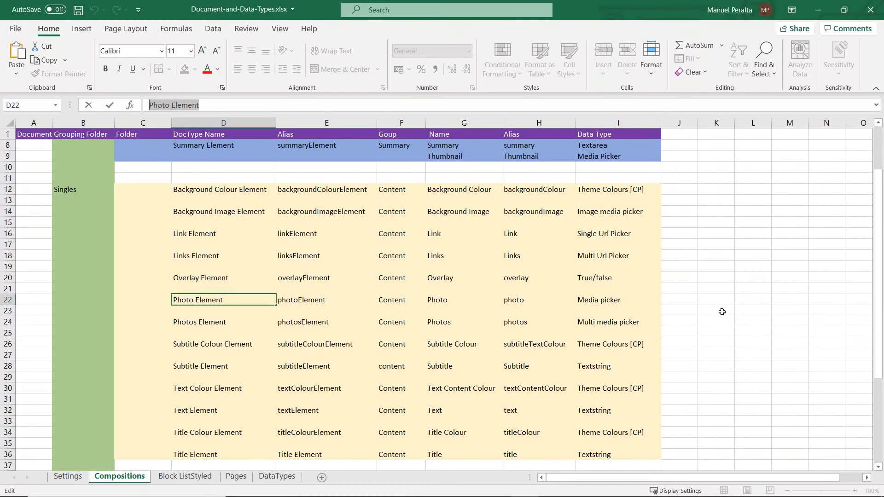
{"action": "key", "text": "alt+Tab"}
Step: Assign the existing Media Picker configuration to the Photo property, searching the editors for "medi", and save Photo Element
{"action": "type", "text": "med"}
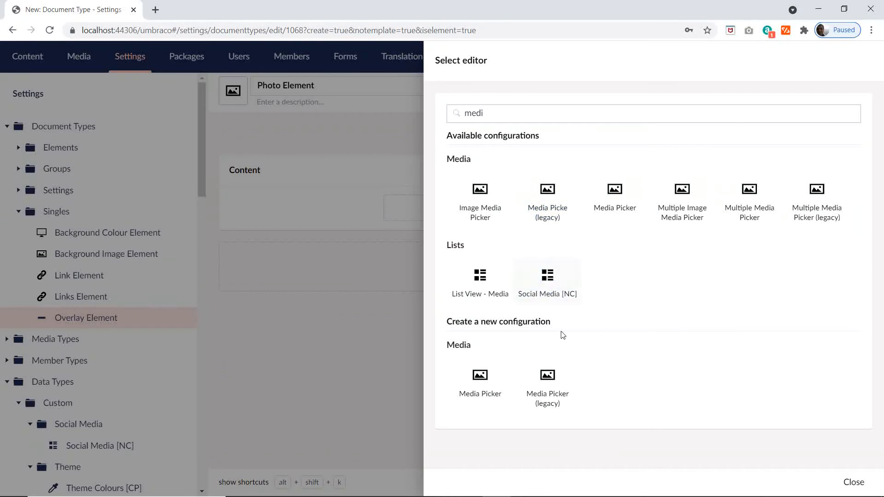
{"action": "left_click", "coordinate": [480, 386]}
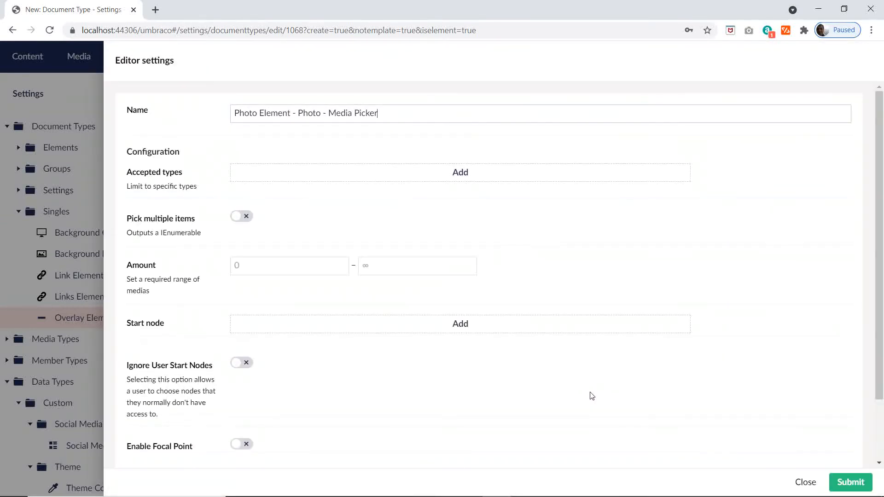
{"action": "left_click", "coordinate": [805, 482]}
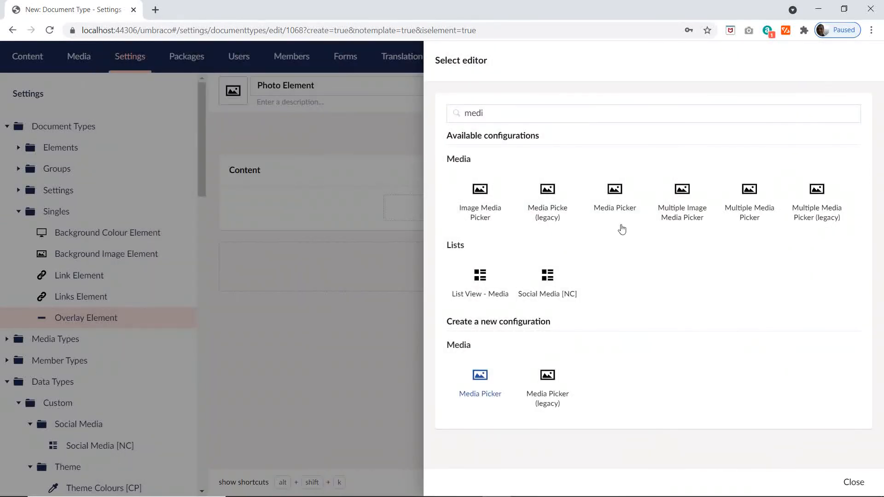
{"action": "left_click", "coordinate": [612, 201]}
{"action": "left_click", "coordinate": [847, 484]}
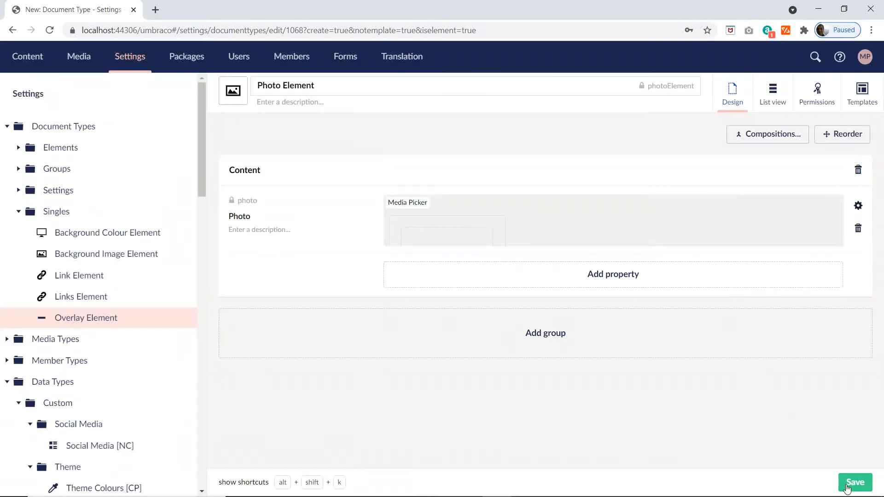
{"action": "left_click", "coordinate": [849, 482]}
Step: Copy the name Photos Element from cell D24 of the Excel plan and give it to a new element type in Umbraco's Singles folder
{"action": "key", "text": "alt+Tab"}
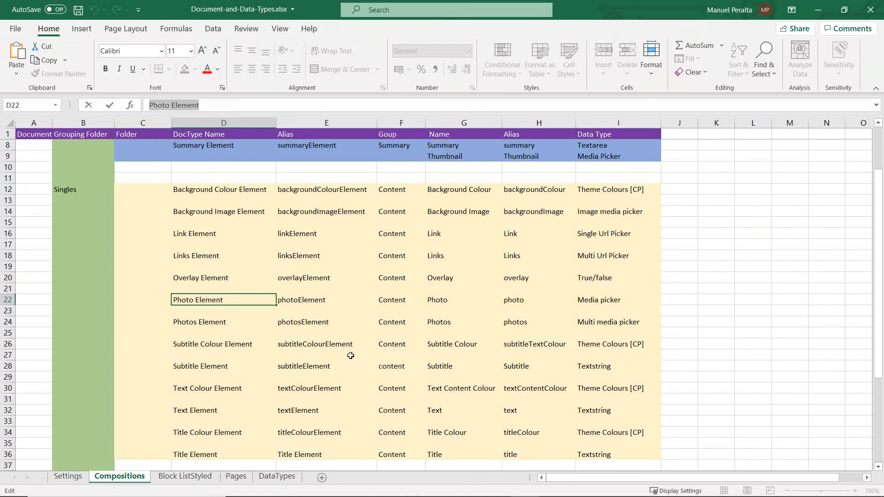
{"action": "left_click", "coordinate": [217, 328]}
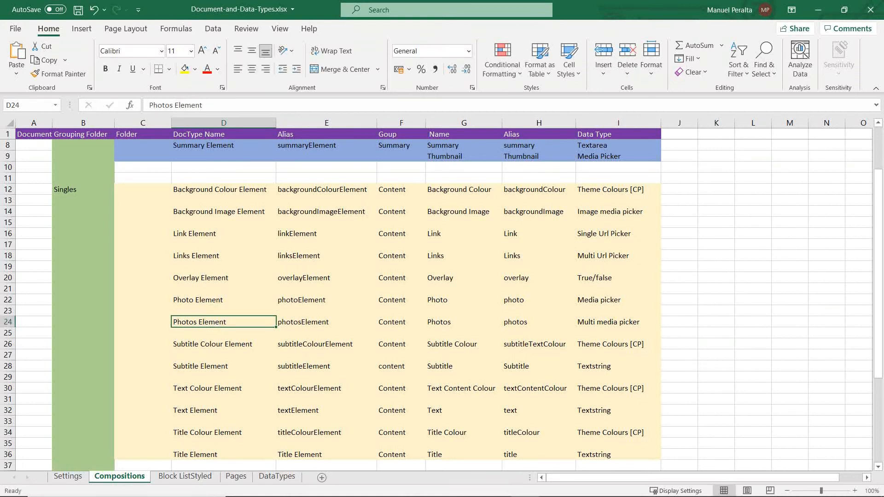
{"action": "left_click_drag", "start_coordinate": [49, 103], "coordinate": [49, 104]}
{"action": "key", "text": "ctrl+c"}
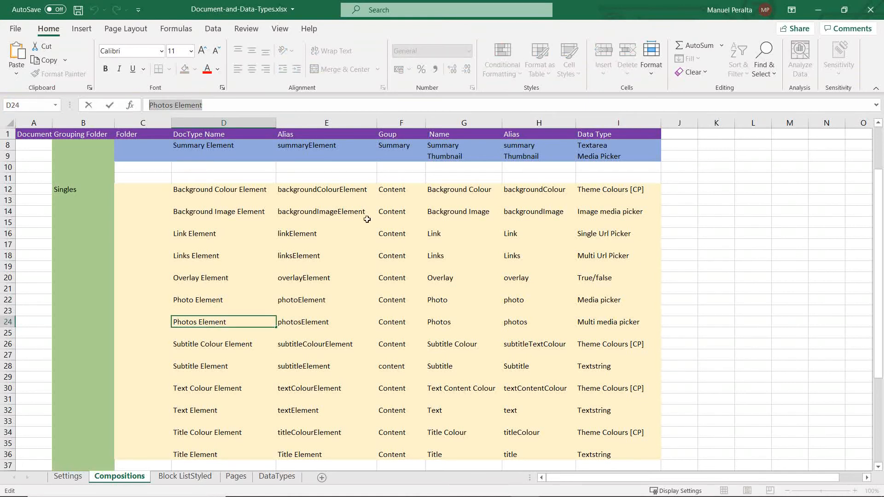
{"action": "key", "text": "alt+Tab"}
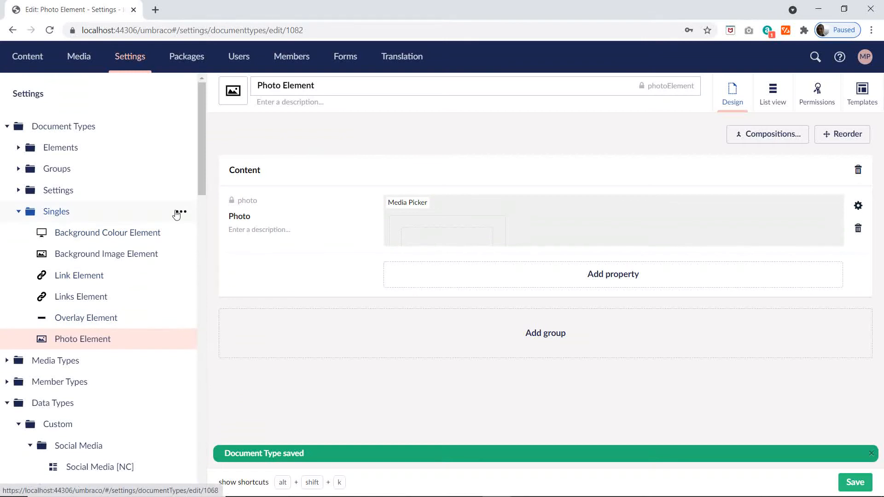
{"action": "left_click", "coordinate": [179, 213]}
{"action": "left_click", "coordinate": [290, 257]}
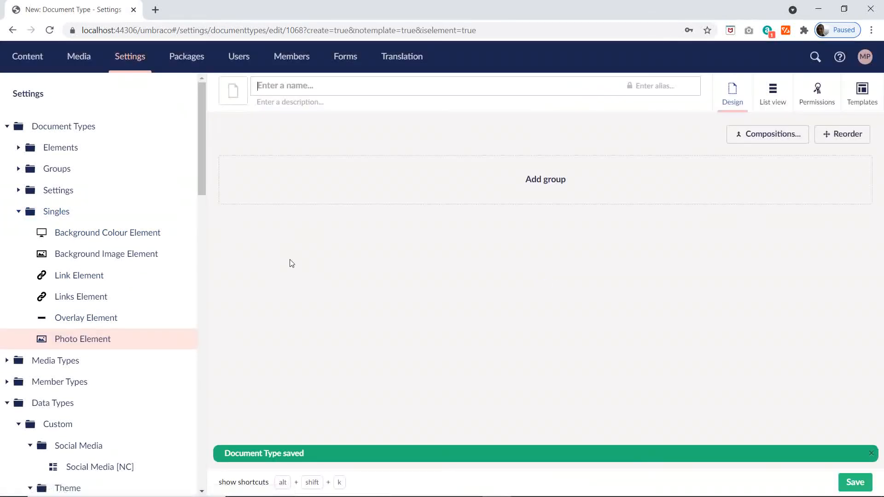
{"action": "key", "text": "ctrl+v"}
Step: Give Photos Element the framed picture icon, filtering the icon list with "pi", and add a group named Content
{"action": "left_click", "coordinate": [233, 92]}
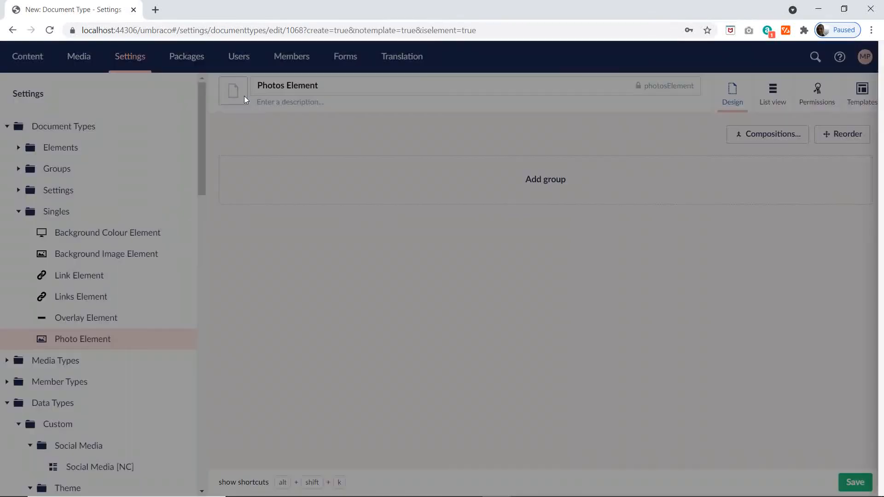
{"action": "type", "text": "pi"}
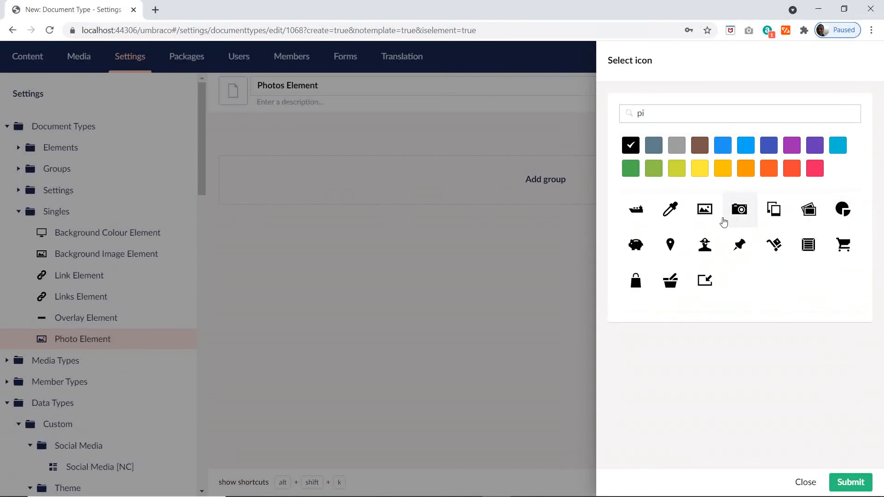
{"action": "left_click", "coordinate": [704, 210]}
{"action": "left_click", "coordinate": [508, 184]}
{"action": "type", "text": "Content"}
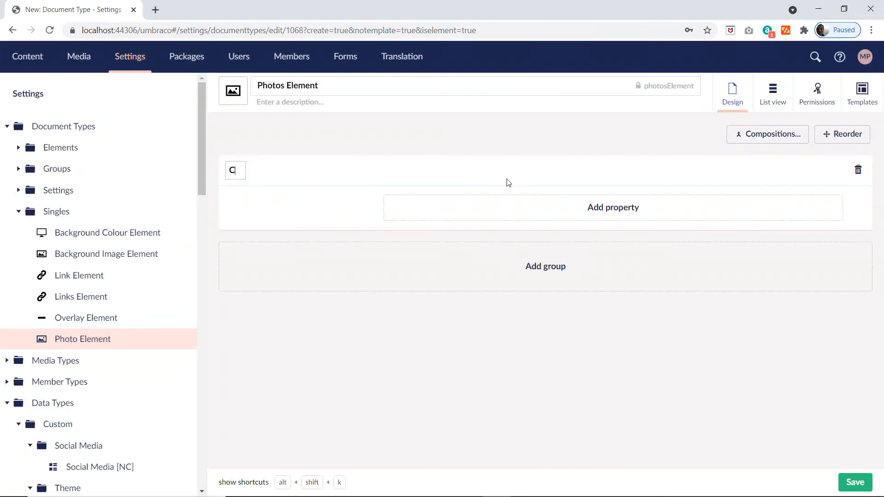
Step: Start a property named Photos in the Content group of Photos Element with the existing Media Picker editor
{"action": "left_click", "coordinate": [636, 206]}
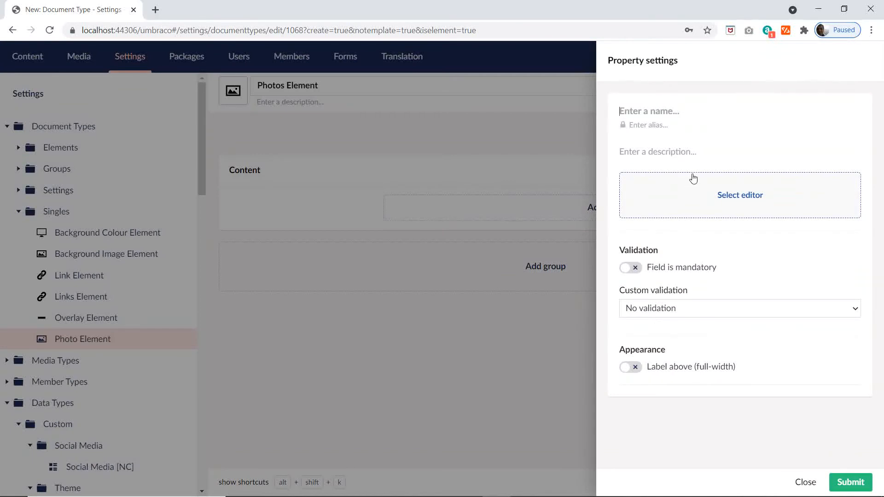
{"action": "type", "text": "Photos"}
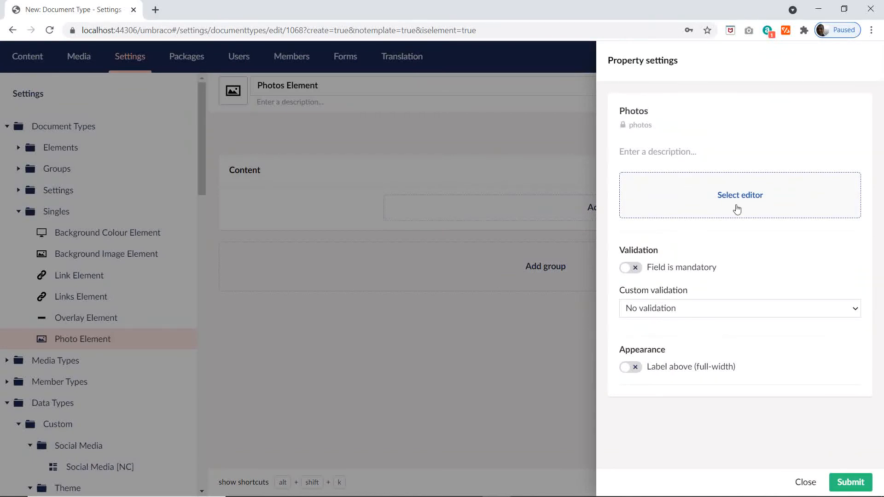
{"action": "left_click", "coordinate": [735, 207]}
{"action": "type", "text": "medi"}
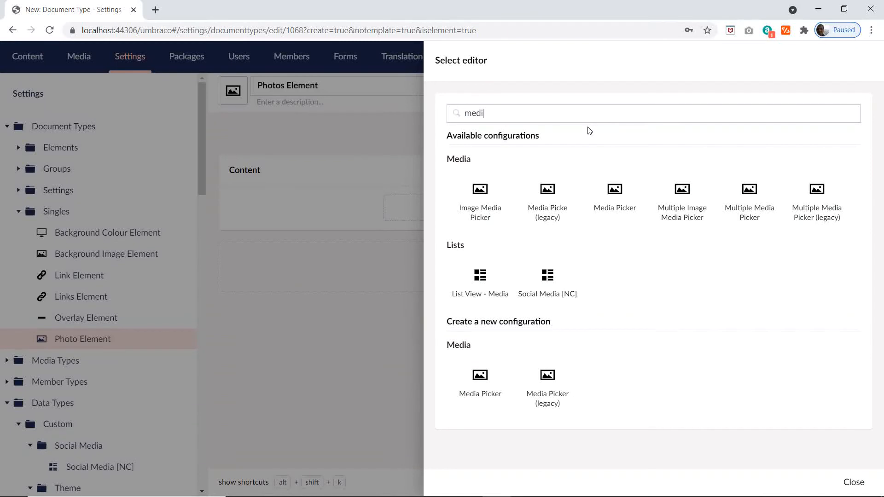
{"action": "left_click", "coordinate": [615, 193]}
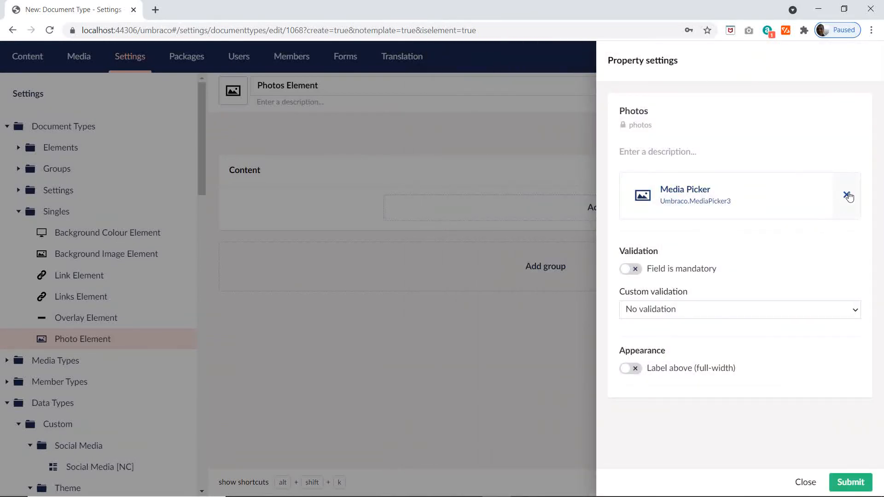
Step: Replace the Photos property's editor with the existing Multiple Media Picker and save Photos Element
{"action": "left_click", "coordinate": [847, 196]}
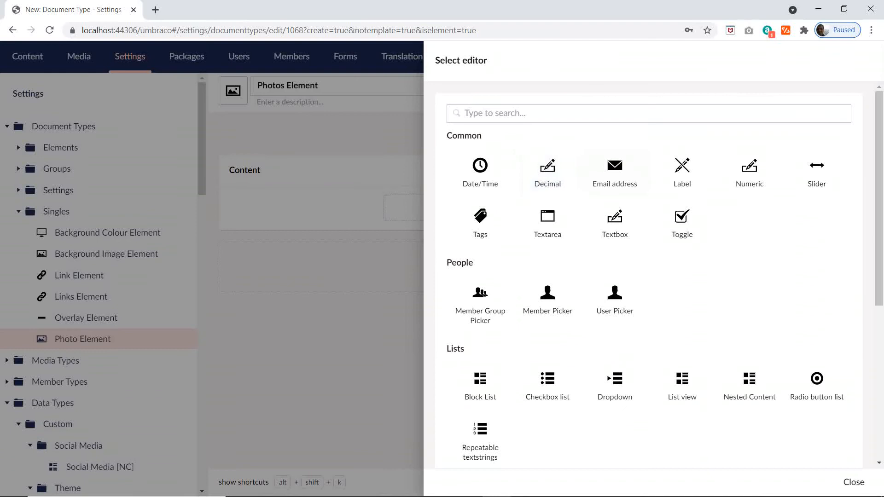
{"action": "type", "text": "medi"}
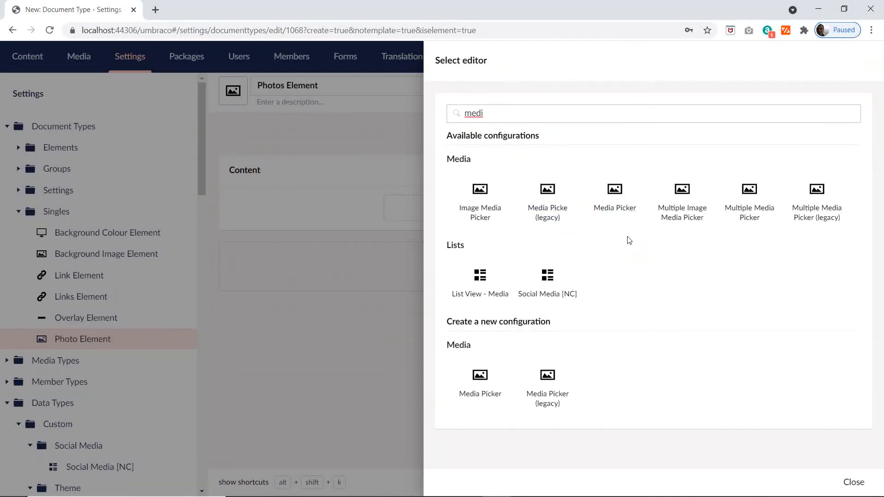
{"action": "left_click", "coordinate": [759, 225]}
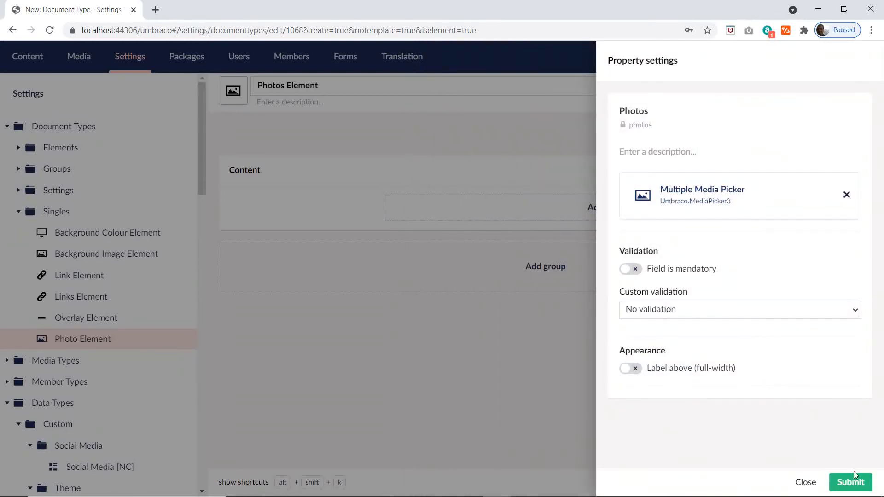
{"action": "left_click", "coordinate": [853, 477]}
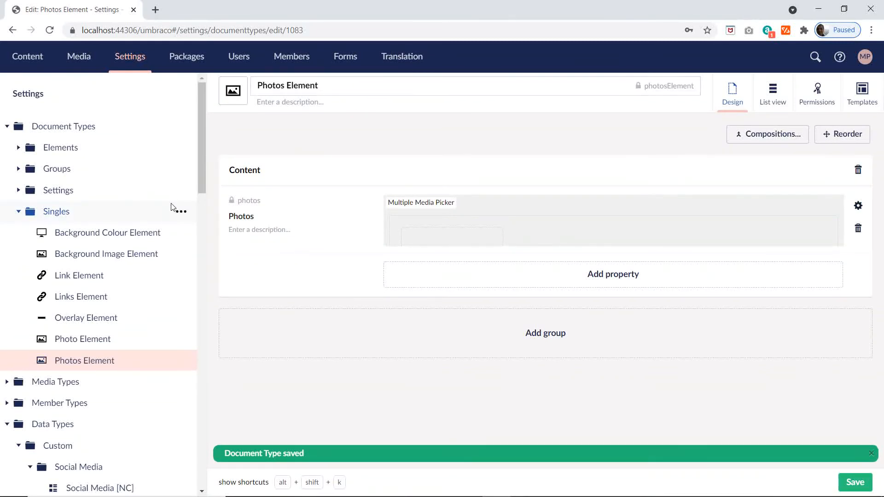
Step: Copy the name Subtitle Colour Element from cell D26 of the Excel plan and give it to a new element type in Umbraco's Singles folder
{"action": "key", "text": "alt+Tab"}
{"action": "scroll", "coordinate": [275, 287], "scroll_direction": "down", "scroll_amount": 2}
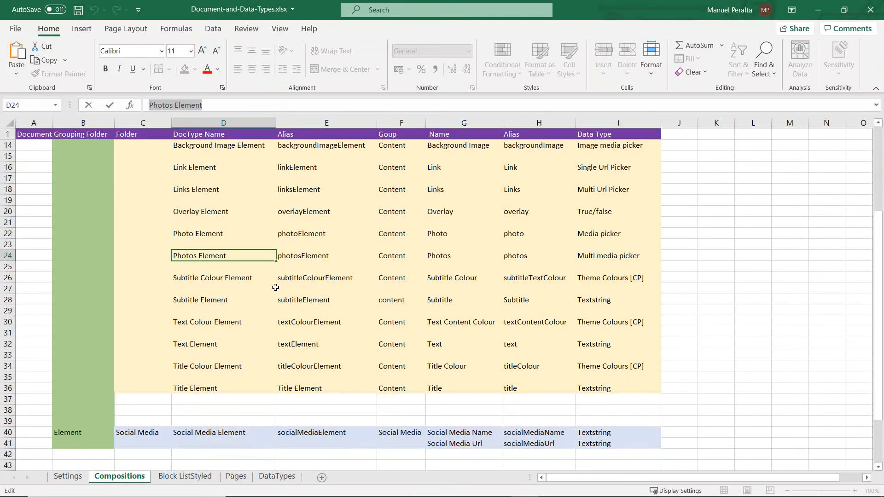
{"action": "left_click", "coordinate": [234, 281]}
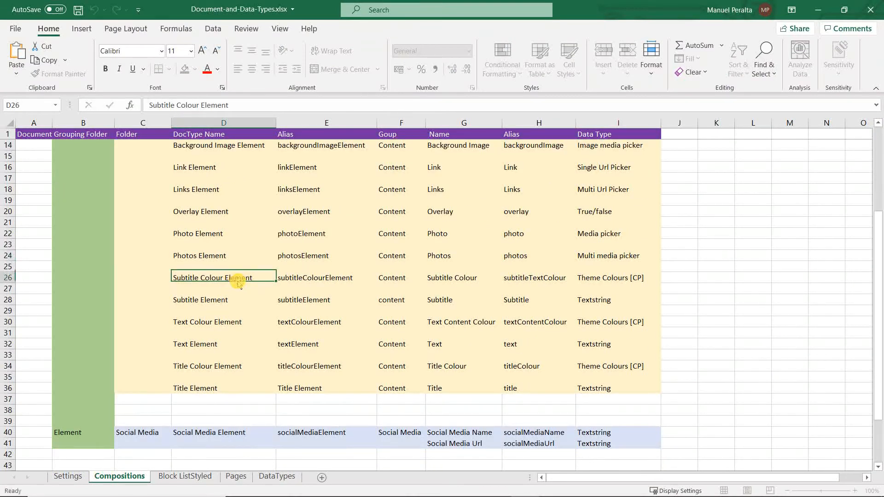
{"action": "left_click_drag", "start_coordinate": [231, 106], "coordinate": [90, 118]}
{"action": "key", "text": "ctrl+c"}
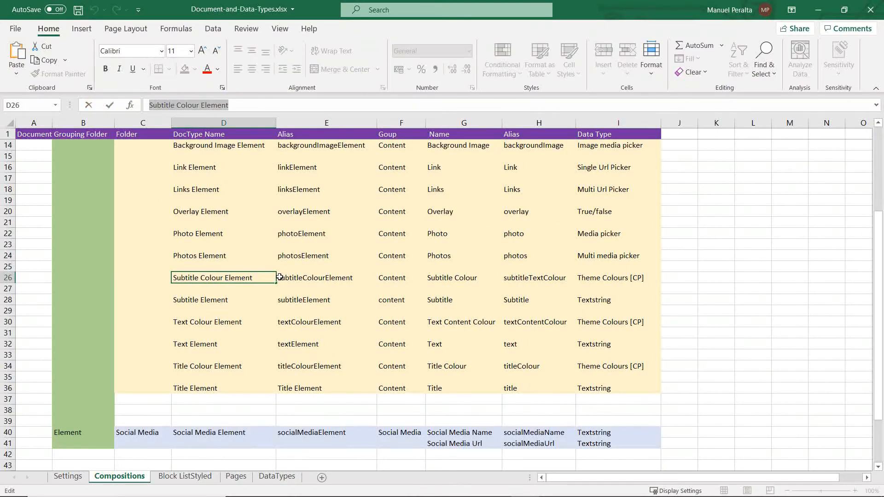
{"action": "key", "text": "alt+Tab"}
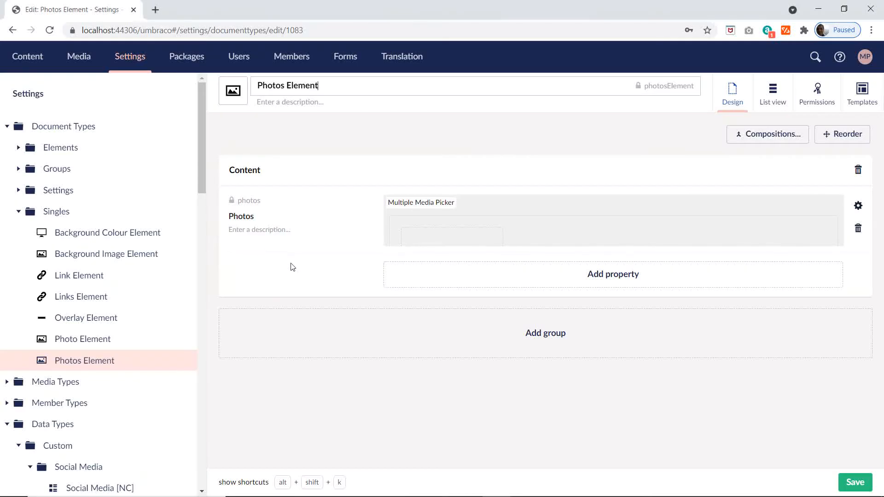
{"action": "left_click", "coordinate": [182, 211]}
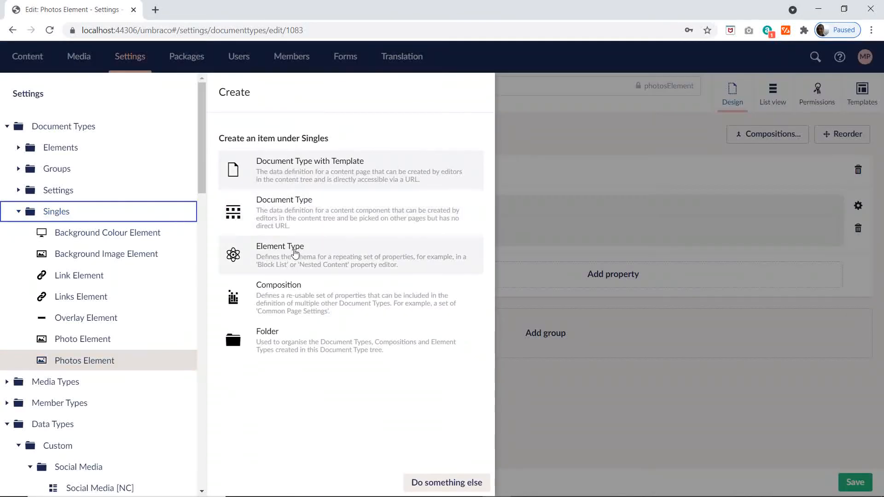
{"action": "left_click", "coordinate": [234, 252]}
{"action": "key", "text": "ctrl+v"}
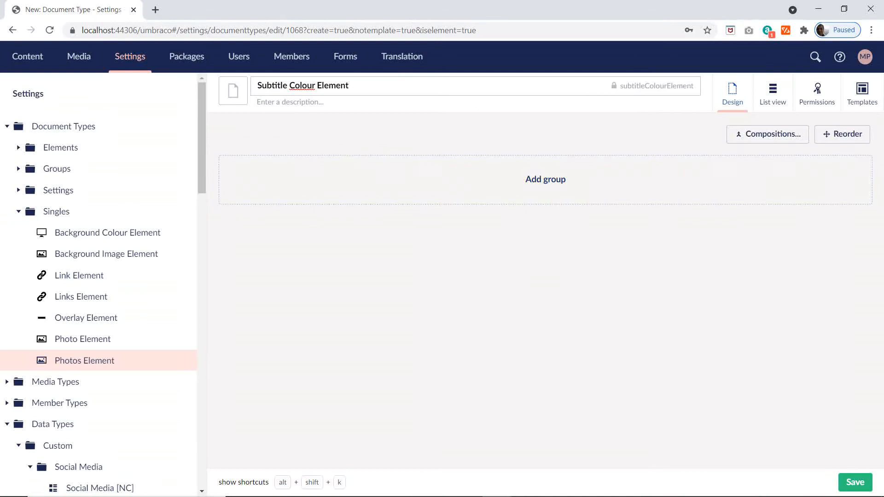
Step: Give Subtitle Colour Element the black monitor icon from the icon list
{"action": "left_click", "coordinate": [236, 89]}
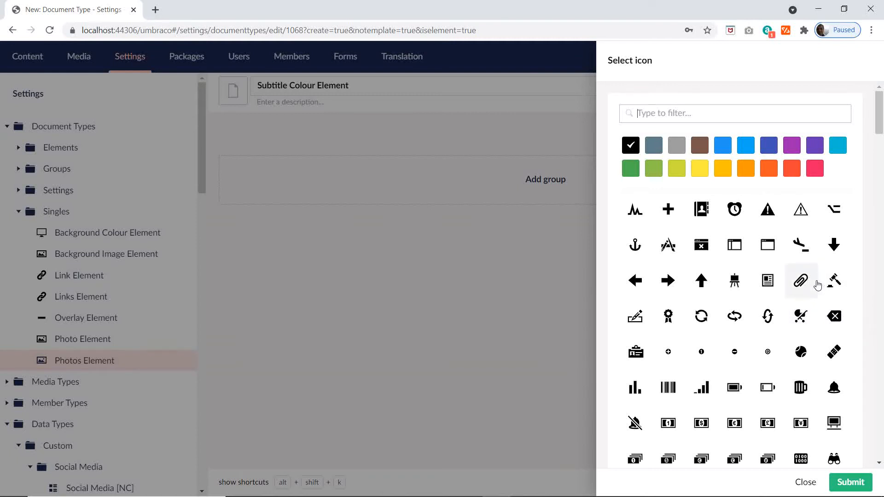
{"action": "scroll", "coordinate": [817, 285], "scroll_direction": "down", "scroll_amount": 4}
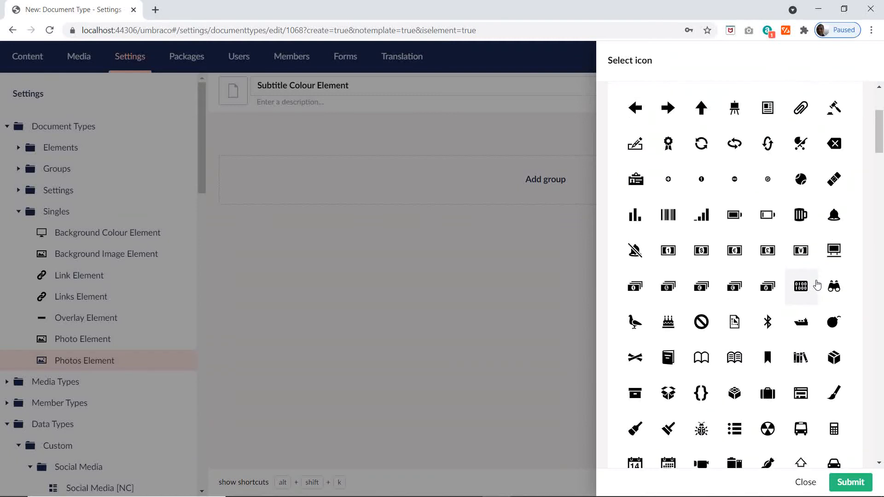
{"action": "scroll", "coordinate": [817, 285], "scroll_direction": "down", "scroll_amount": 1}
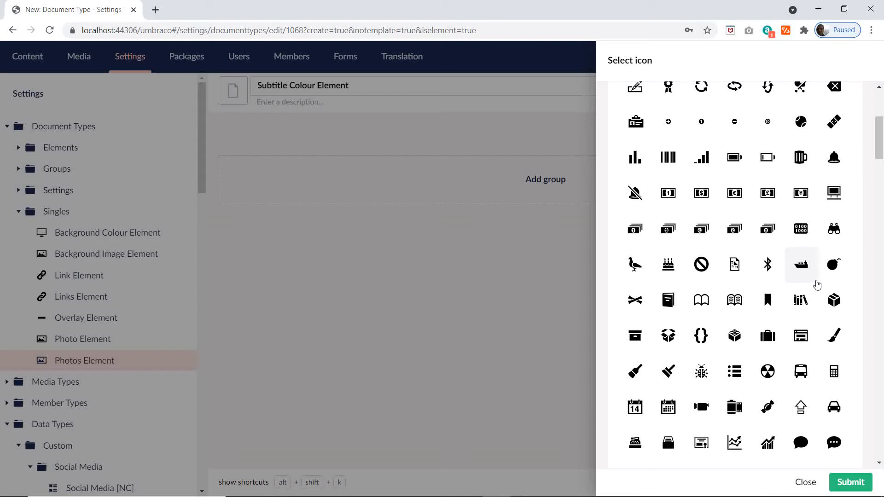
{"action": "scroll", "coordinate": [817, 284], "scroll_direction": "down", "scroll_amount": 2}
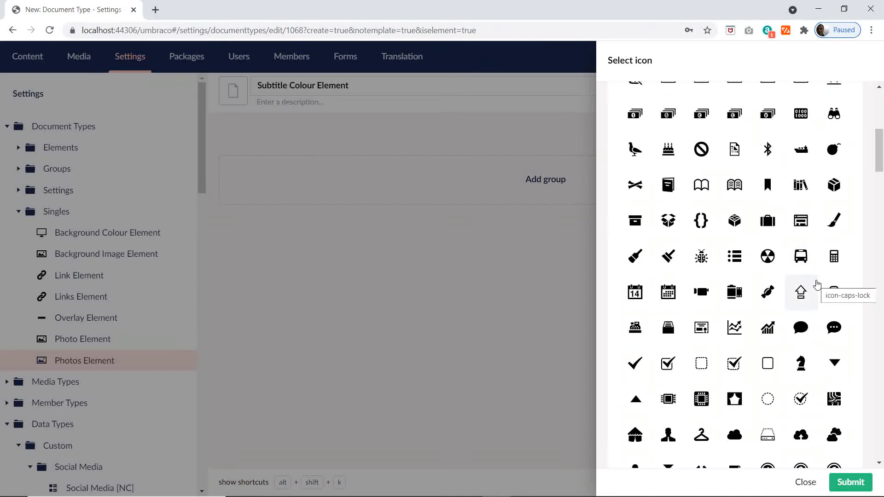
{"action": "scroll", "coordinate": [817, 285], "scroll_direction": "down", "scroll_amount": 2}
{"action": "scroll", "coordinate": [817, 285], "scroll_direction": "down", "scroll_amount": 2}
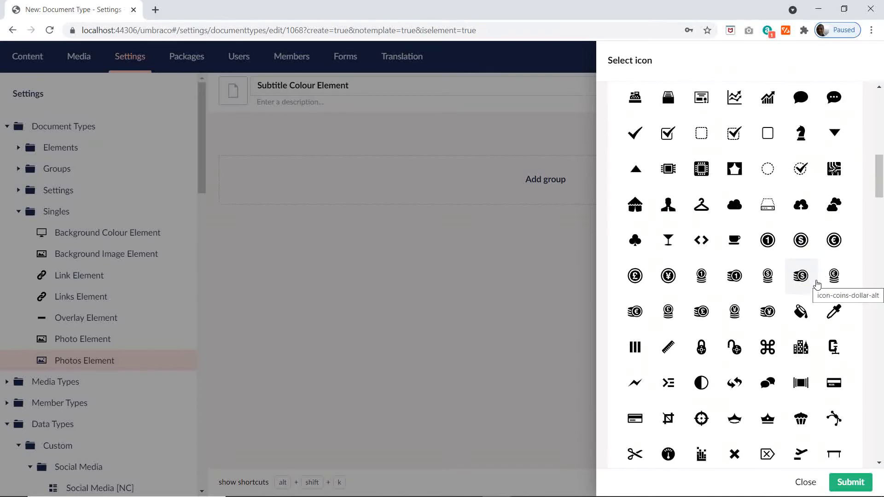
{"action": "scroll", "coordinate": [816, 284], "scroll_direction": "down", "scroll_amount": 1}
{"action": "scroll", "coordinate": [817, 285], "scroll_direction": "down", "scroll_amount": 1}
{"action": "scroll", "coordinate": [818, 289], "scroll_direction": "down", "scroll_amount": 2}
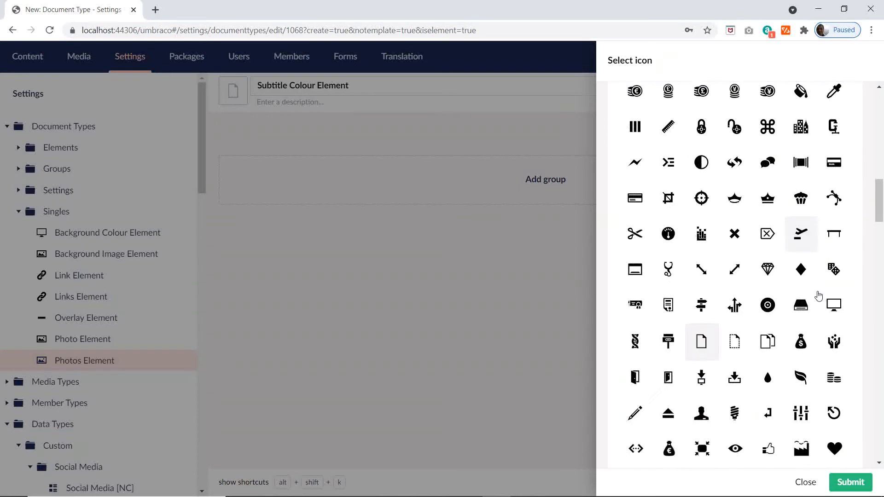
{"action": "left_click", "coordinate": [837, 303]}
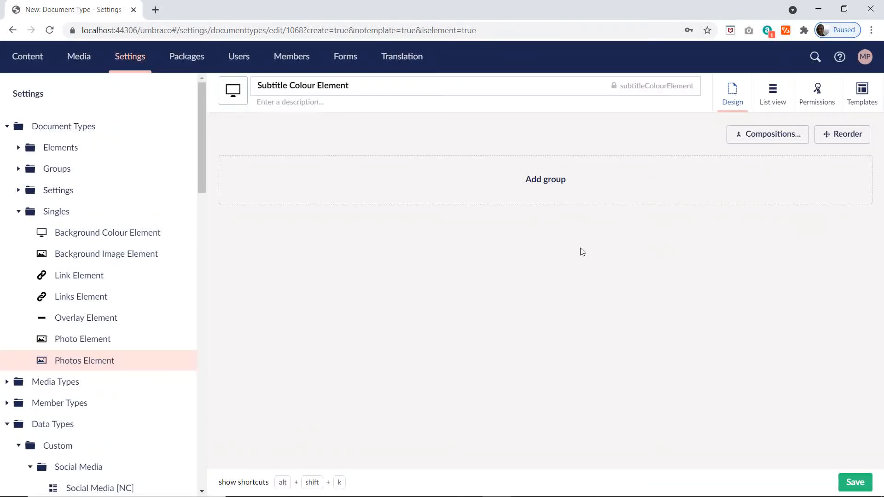
Step: Add a group named Settings to Subtitle Colour Element
{"action": "left_click", "coordinate": [549, 189]}
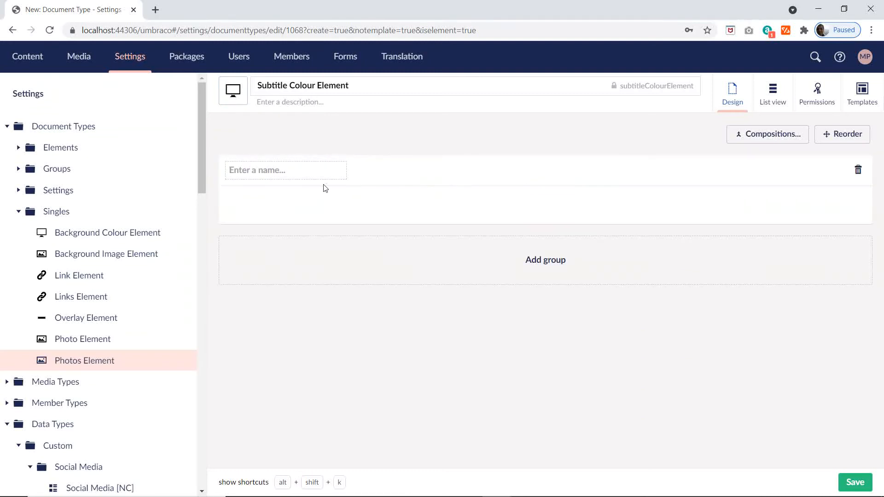
{"action": "left_click", "coordinate": [248, 170]}
{"action": "type", "text": "Setting"}
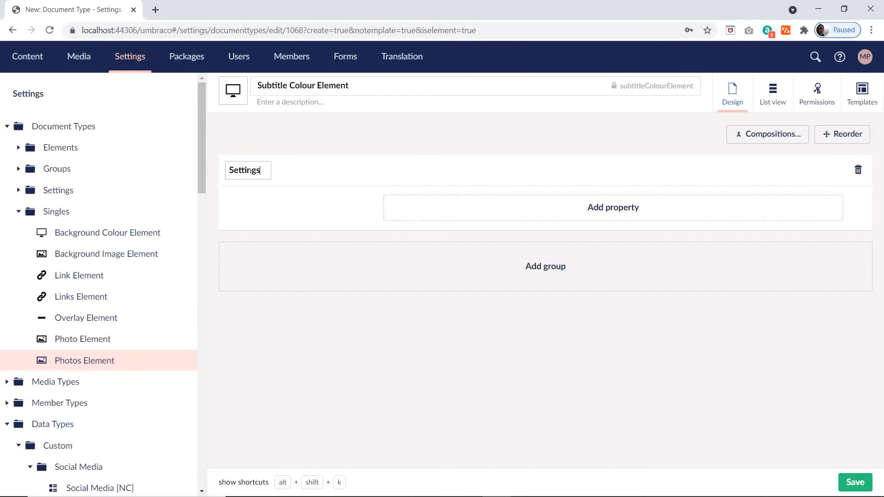
{"action": "type", "text": "s"}
Step: Start a property in the Settings group and name it Subtitle Colour, copying the name from cell G26 of the Excel plan
{"action": "left_click", "coordinate": [589, 213]}
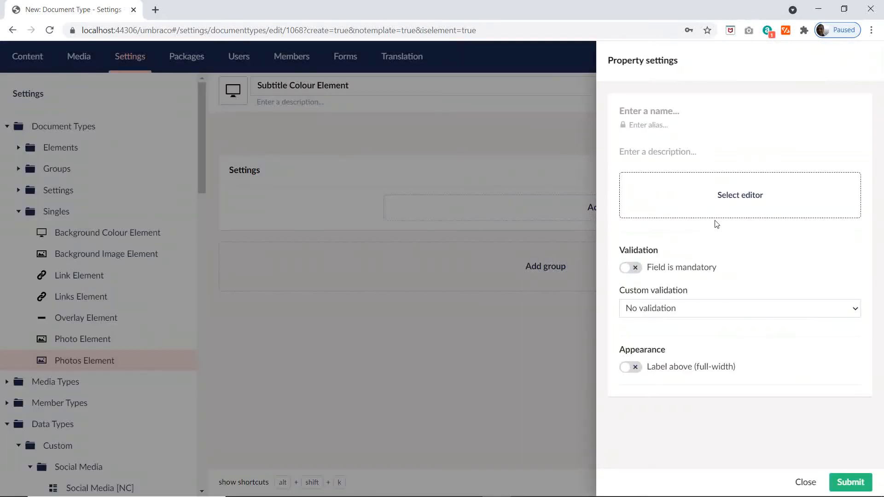
{"action": "key", "text": "alt+Tab"}
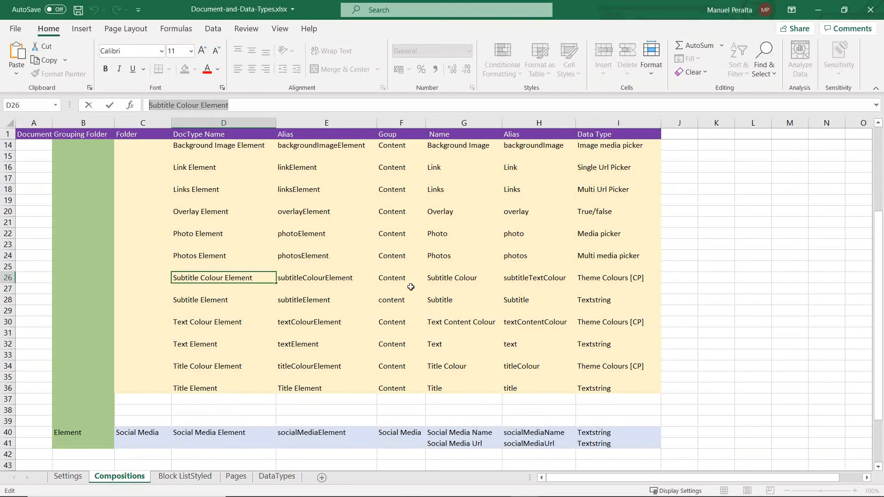
{"action": "left_click", "coordinate": [463, 279]}
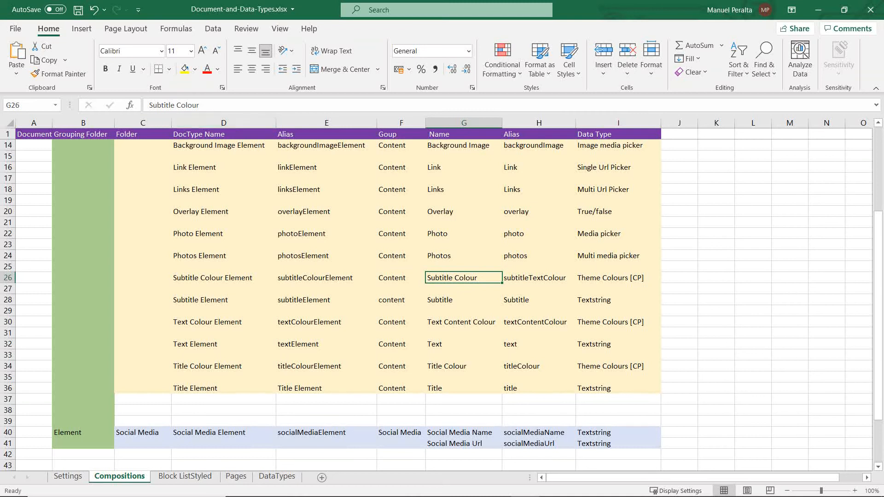
{"action": "left_click_drag", "start_coordinate": [205, 105], "coordinate": [44, 108]}
{"action": "key", "text": "ctrl+c"}
{"action": "key", "text": "alt+Tab"}
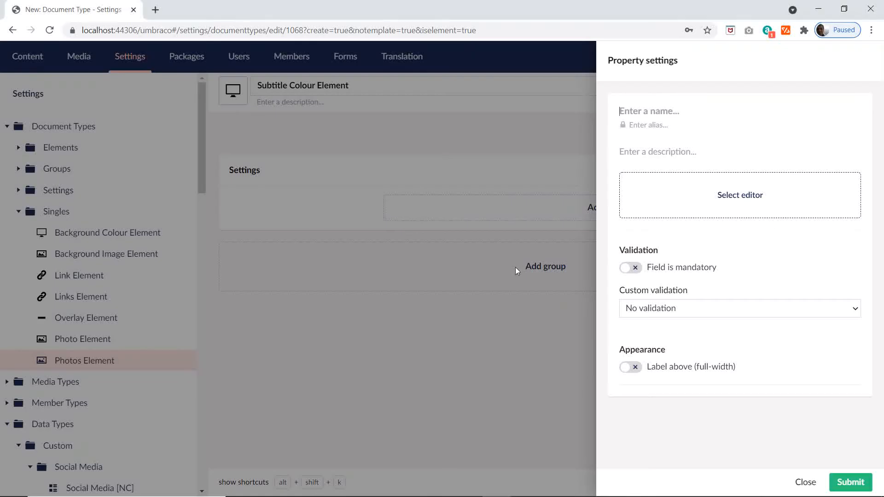
{"action": "key", "text": "ctrl+v"}
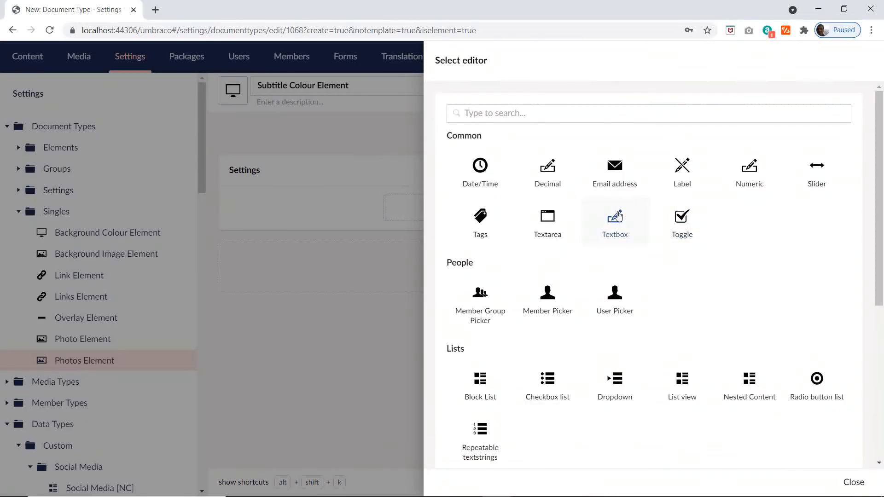
Step: Assign the existing Theme Colours [CP] editor to the Subtitle Colour property, filtering the editors with "the", and save Subtitle Colour Element
{"action": "left_click", "coordinate": [614, 216]}
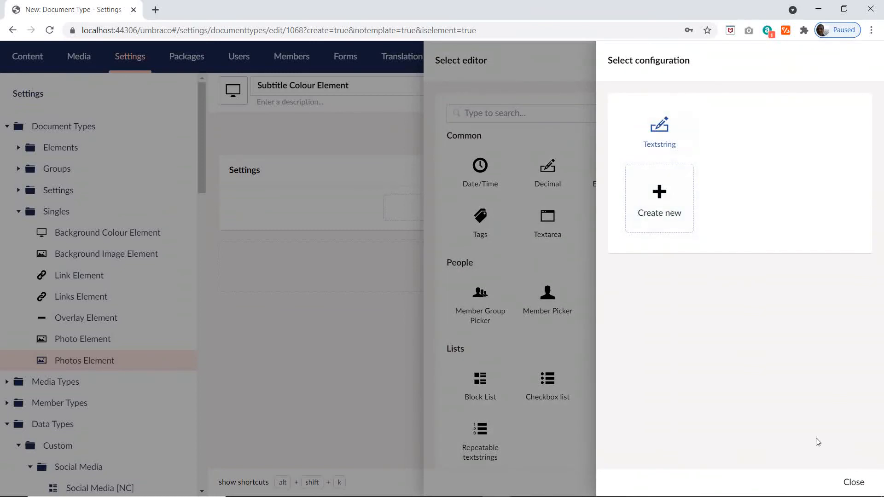
{"action": "left_click", "coordinate": [853, 481]}
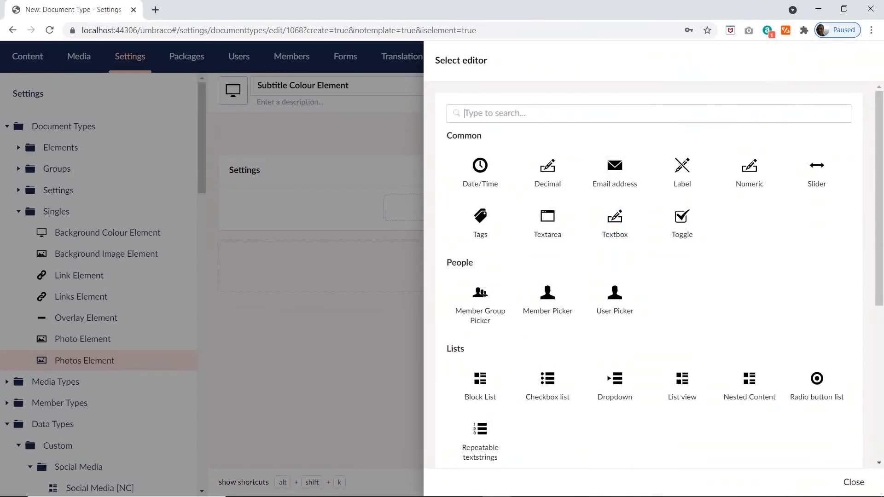
{"action": "type", "text": "the"}
{"action": "left_click", "coordinate": [502, 201]}
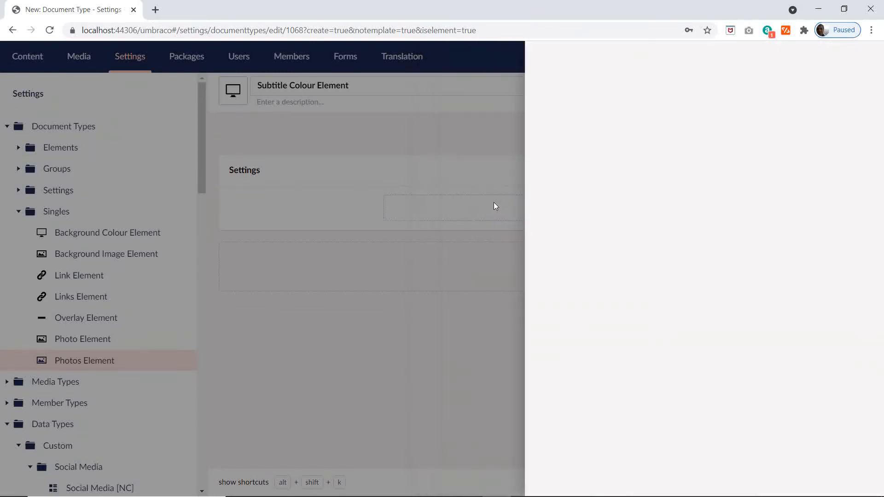
{"action": "left_click", "coordinate": [844, 479]}
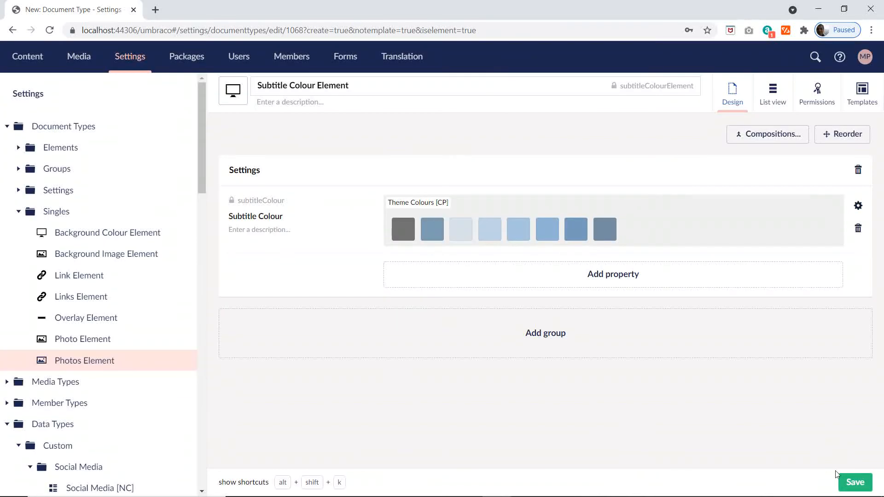
{"action": "left_click", "coordinate": [847, 480]}
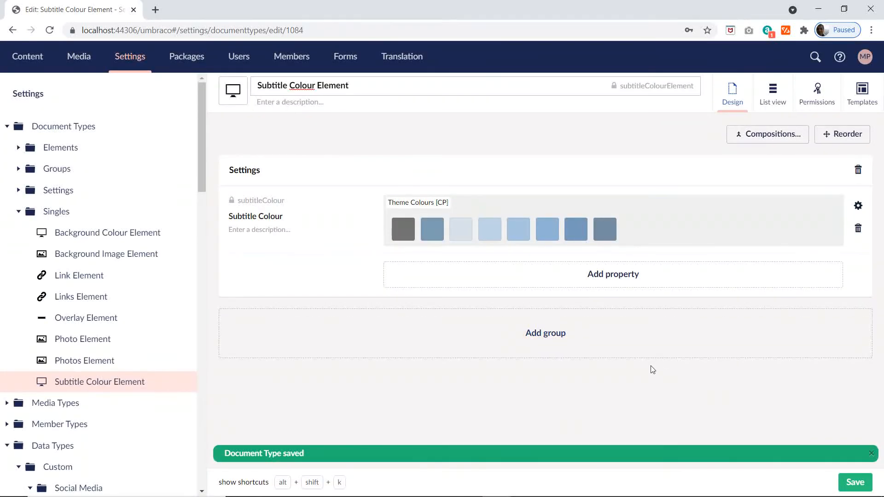
{"action": "key", "text": "alt+Tab"}
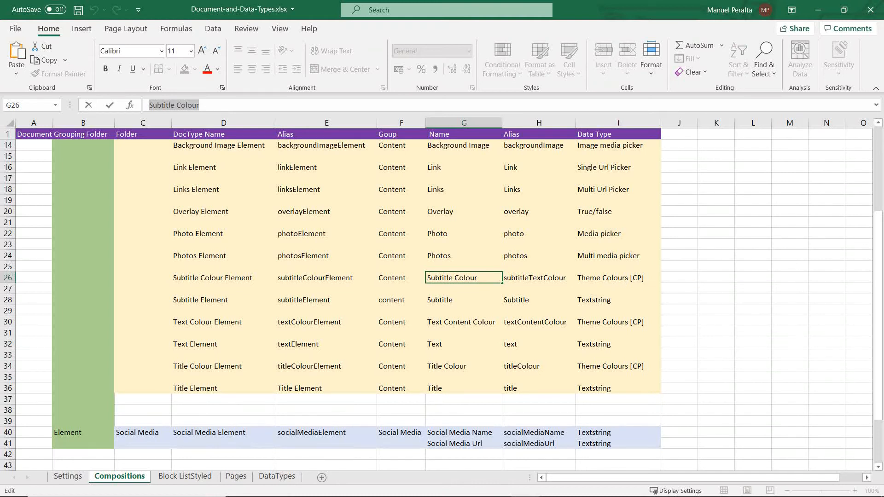
{"action": "key", "text": "alt+Tab"}
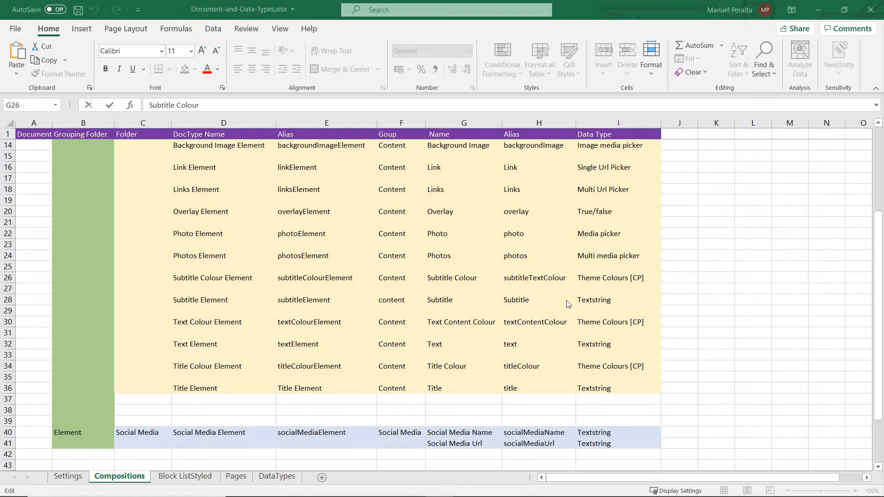
Step: Change the property name in cell G26 of the Excel plan to Subtitle Text Colour
{"action": "left_click", "coordinate": [523, 321]}
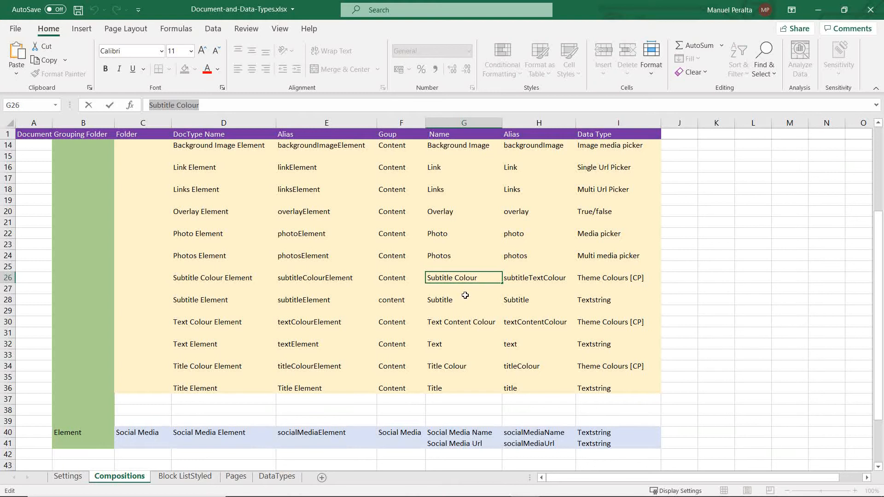
{"action": "left_click", "coordinate": [555, 282]}
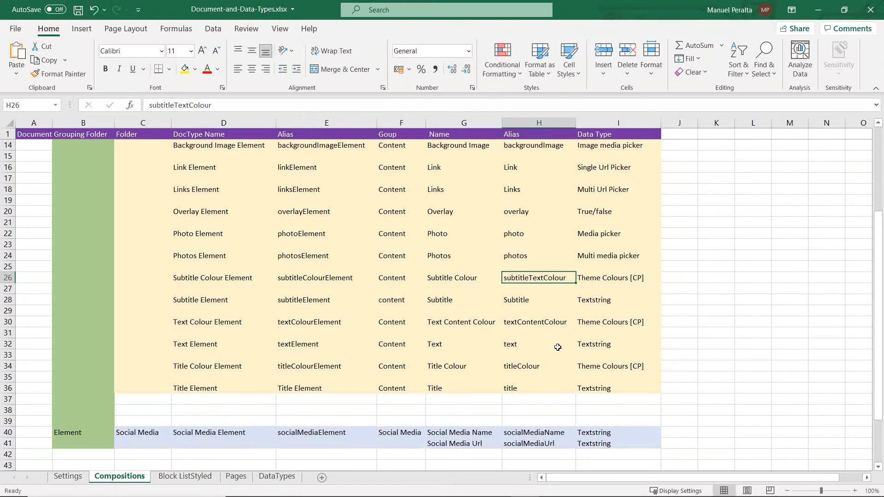
{"action": "double_click", "coordinate": [454, 278]}
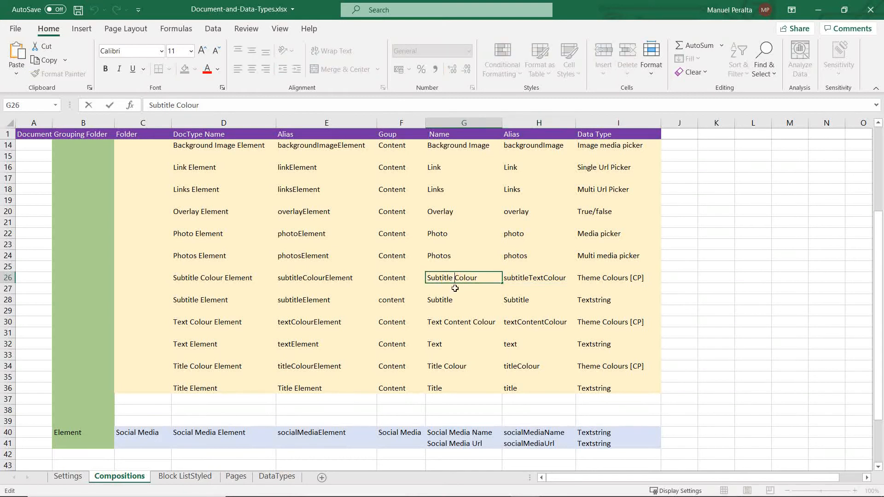
{"action": "type", "text": "Text"}
{"action": "left_click", "coordinate": [486, 310]}
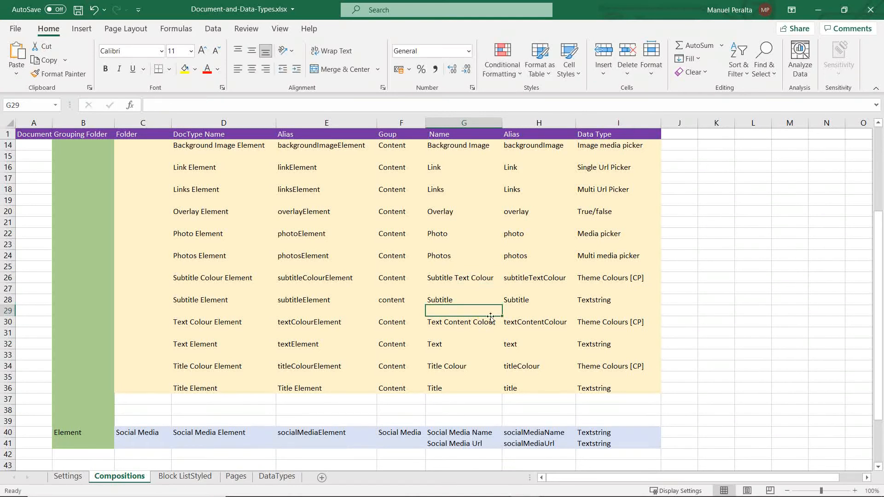
Step: Rename the Subtitle Colour property in Umbraco as Subtitle Text Colour, copying the name from cell G26 of the Excel plan
{"action": "left_click", "coordinate": [465, 276]}
{"action": "left_click_drag", "start_coordinate": [218, 106], "coordinate": [147, 105]}
{"action": "key", "text": "ctrl+c"}
{"action": "key", "text": "alt+Tab"}
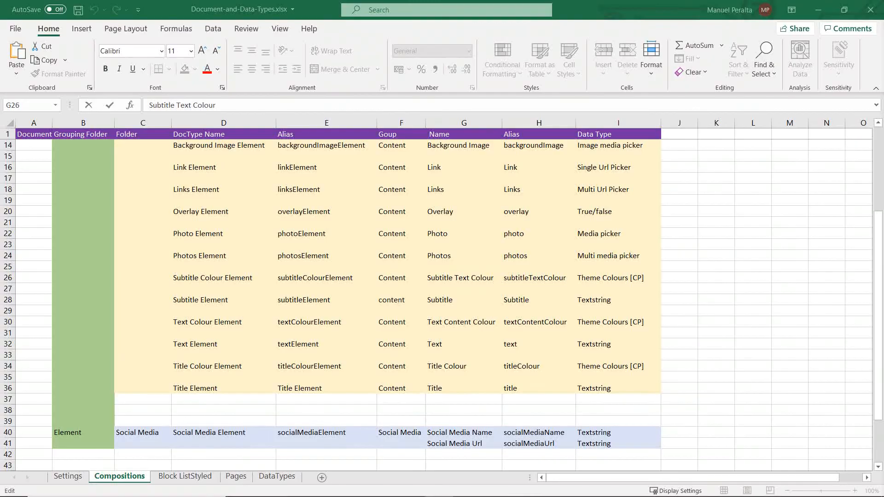
{"action": "key", "text": "alt+Tab"}
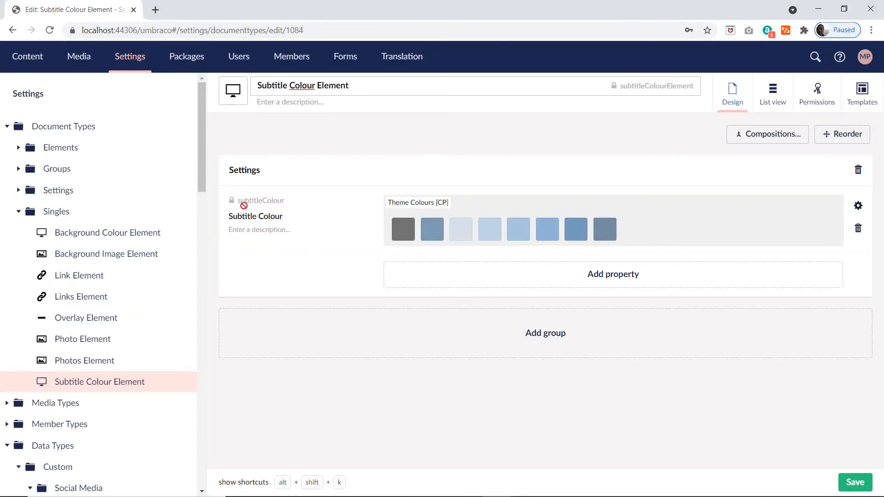
{"action": "left_click_drag", "start_coordinate": [285, 217], "coordinate": [203, 218]}
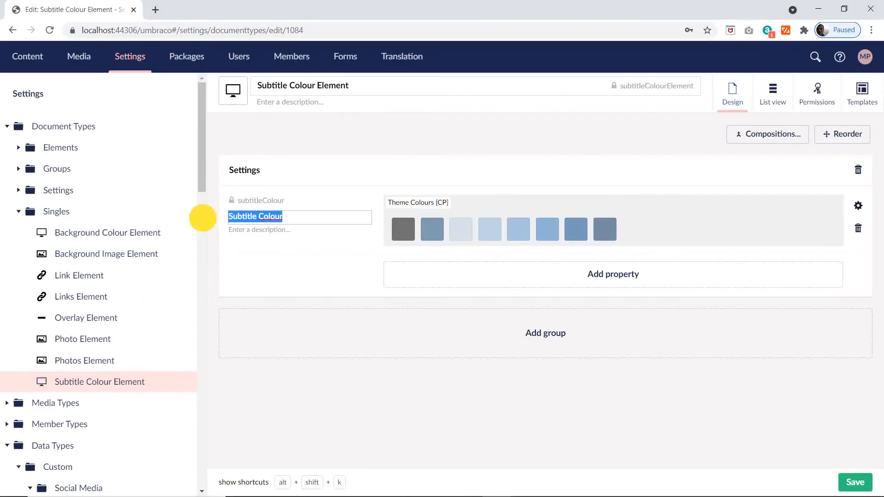
{"action": "key", "text": "ctrl+v"}
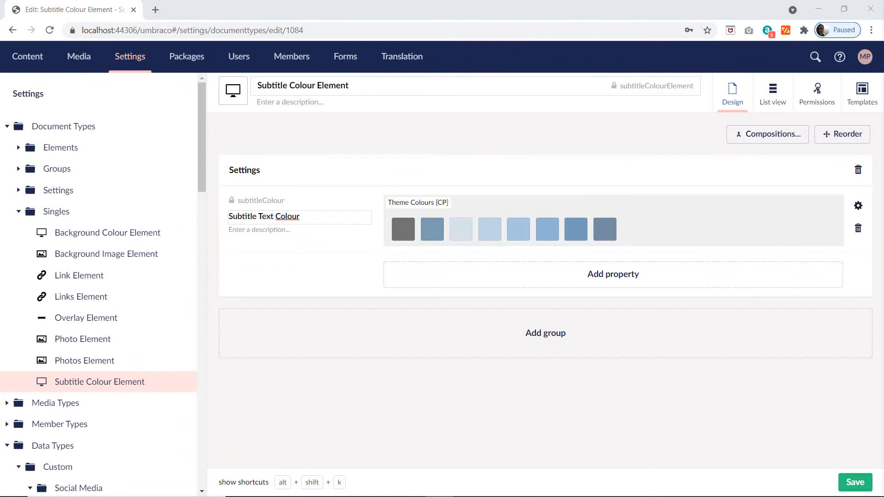
Step: Set the property's alias to subtitleTextColour, copied from cell H26 of the Excel plan, and save Subtitle Colour Element
{"action": "key", "text": "alt+Tab"}
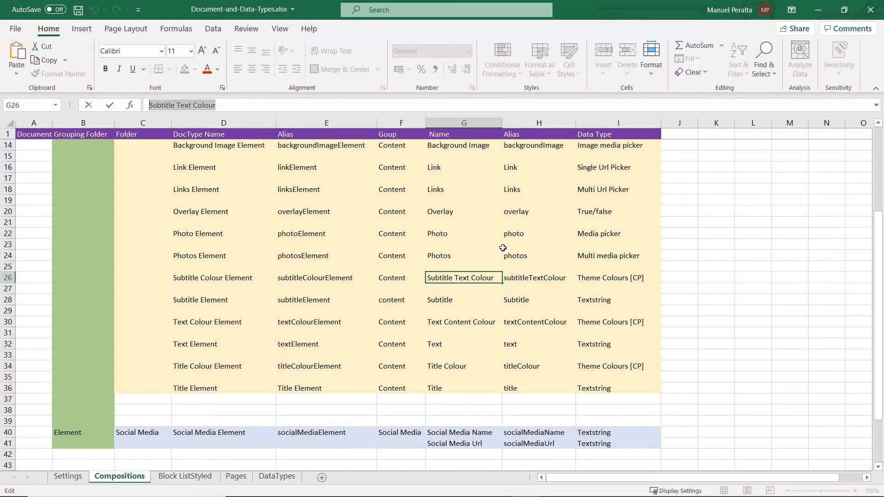
{"action": "left_click", "coordinate": [527, 277]}
{"action": "left_click_drag", "start_coordinate": [214, 105], "coordinate": [95, 108]}
{"action": "key", "text": "ctrl+c"}
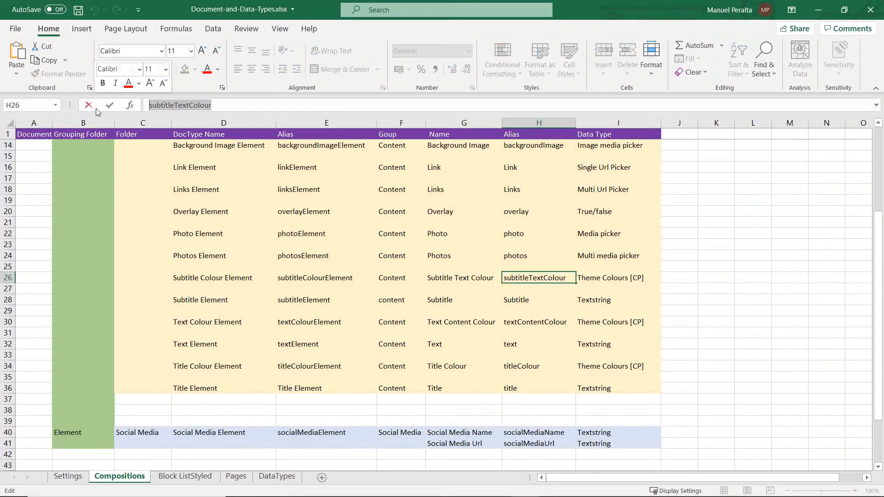
{"action": "key", "text": "alt+Tab"}
{"action": "key", "text": "alt+Tab"}
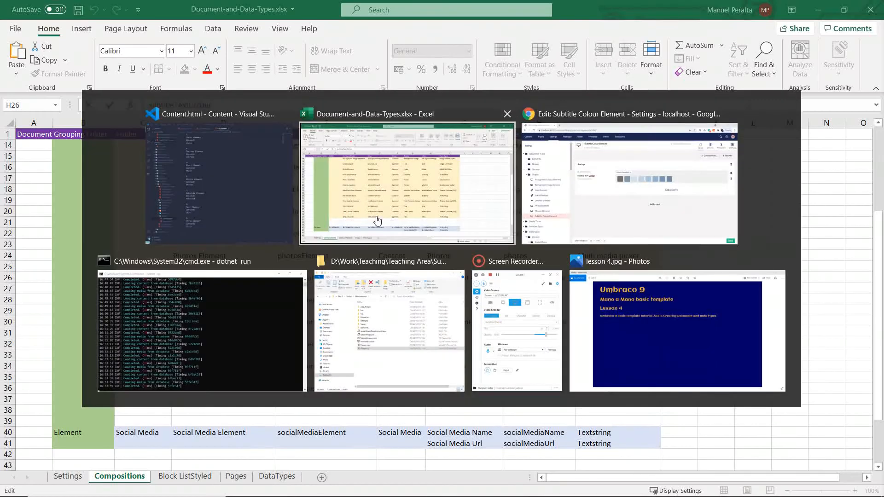
{"action": "left_click", "coordinate": [231, 201]}
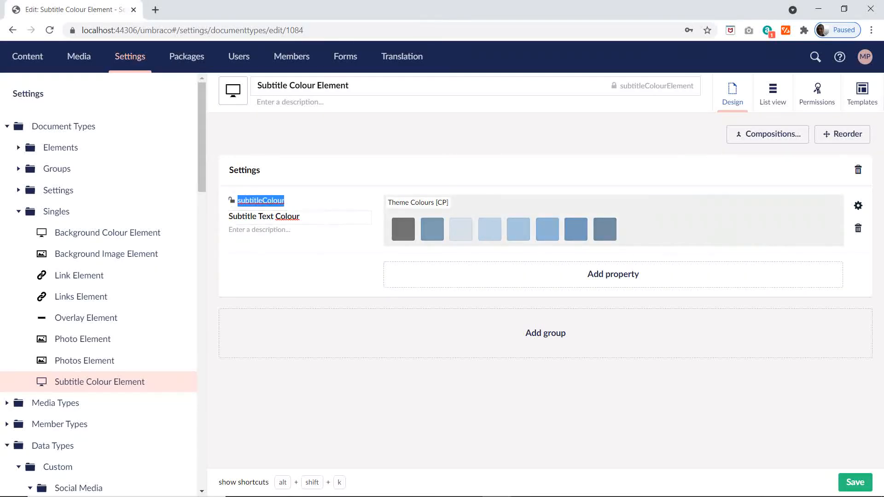
{"action": "key", "text": "ctrl+v"}
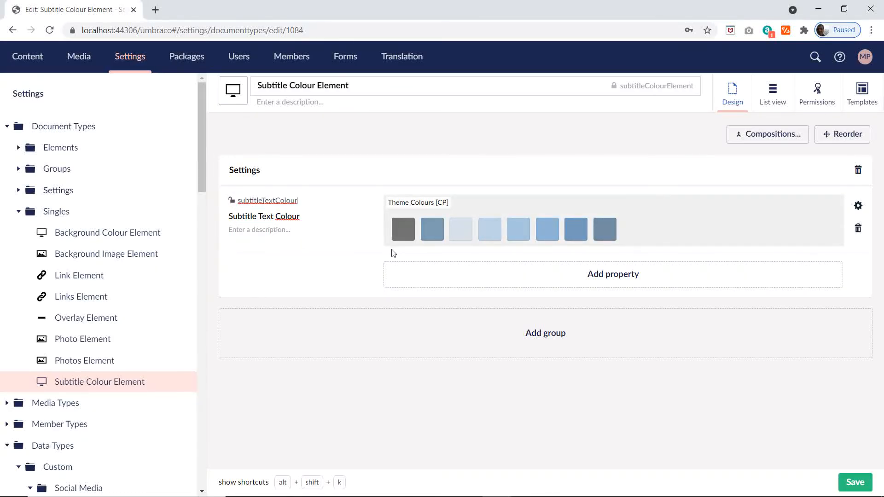
{"action": "left_click", "coordinate": [331, 255]}
{"action": "left_click", "coordinate": [854, 482]}
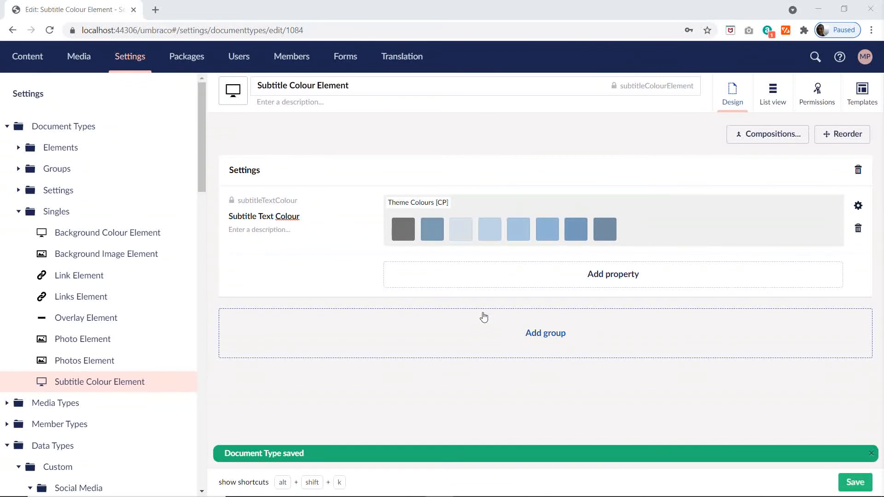
Step: Create an element type in the Singles folder named Subtitle Element, copying the name from cell D28 of the Excel plan
{"action": "key", "text": "alt+Tab"}
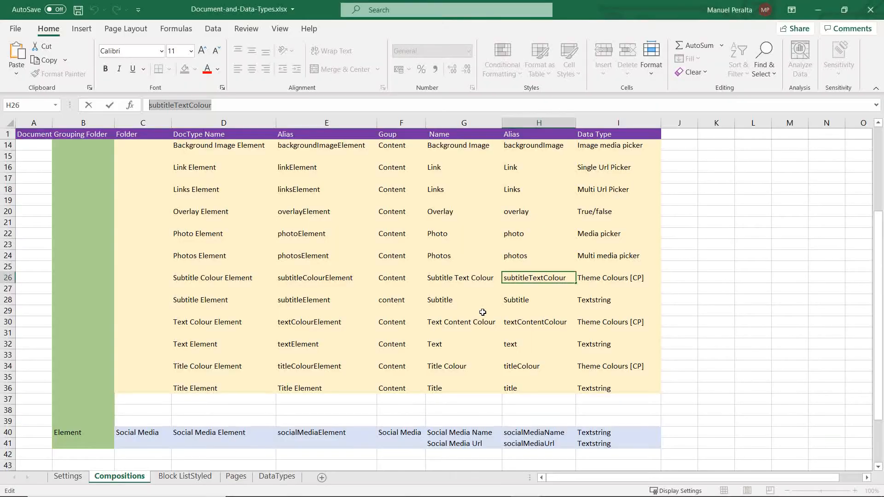
{"action": "left_click", "coordinate": [193, 301]}
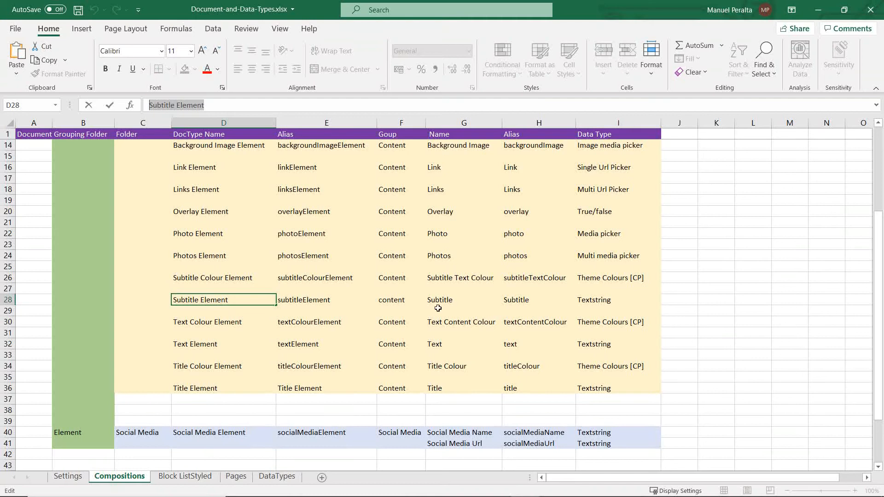
{"action": "key", "text": "alt+Tab"}
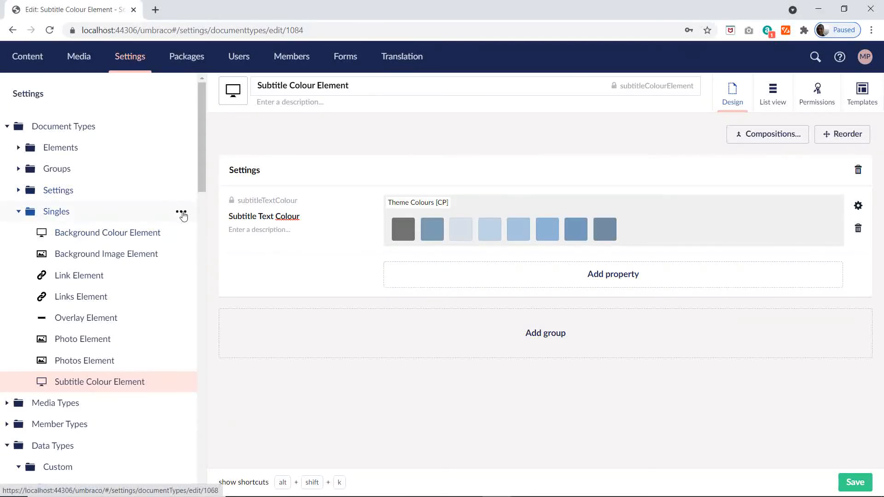
{"action": "left_click", "coordinate": [181, 213]}
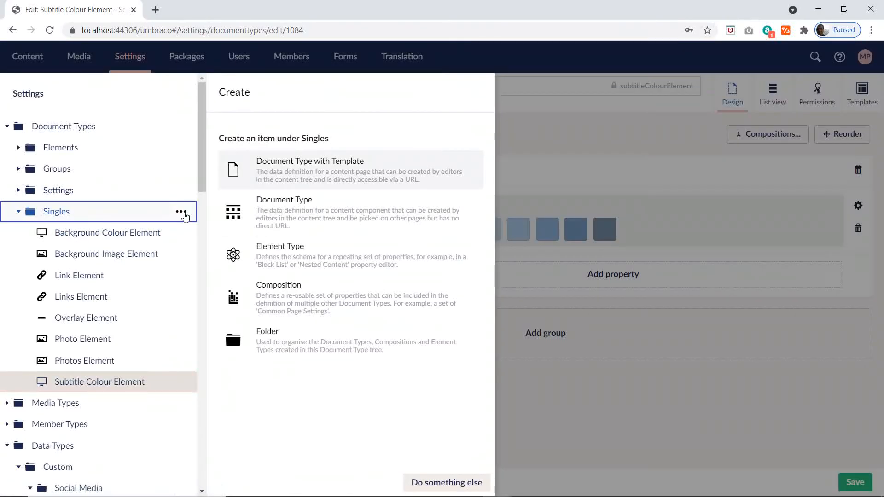
{"action": "left_click", "coordinate": [233, 253]}
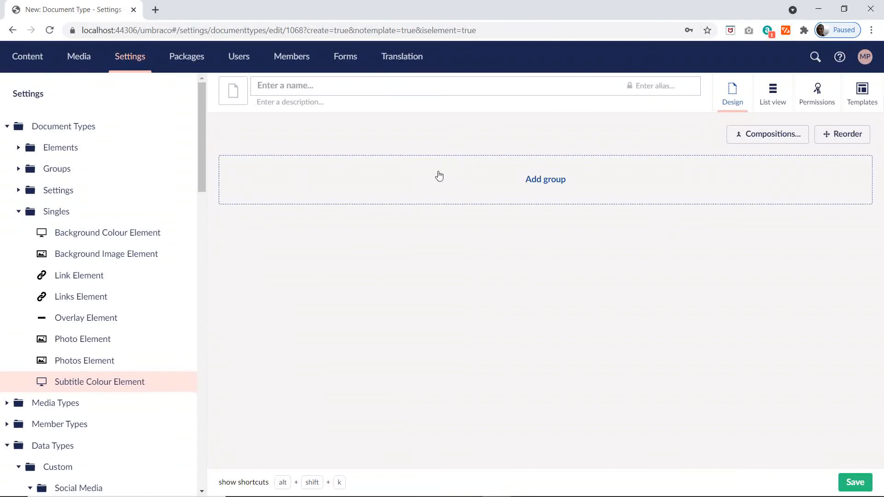
{"action": "type", "text": "Subtitle Element"}
Step: Give Subtitle Element the black notepad icon, filtering the icons with "te", and add a group named Content
{"action": "left_click", "coordinate": [233, 90]}
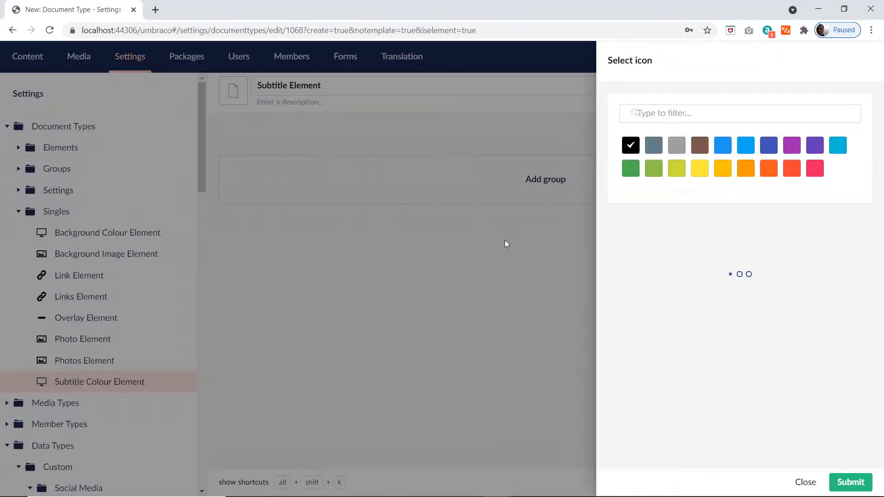
{"action": "type", "text": "te"}
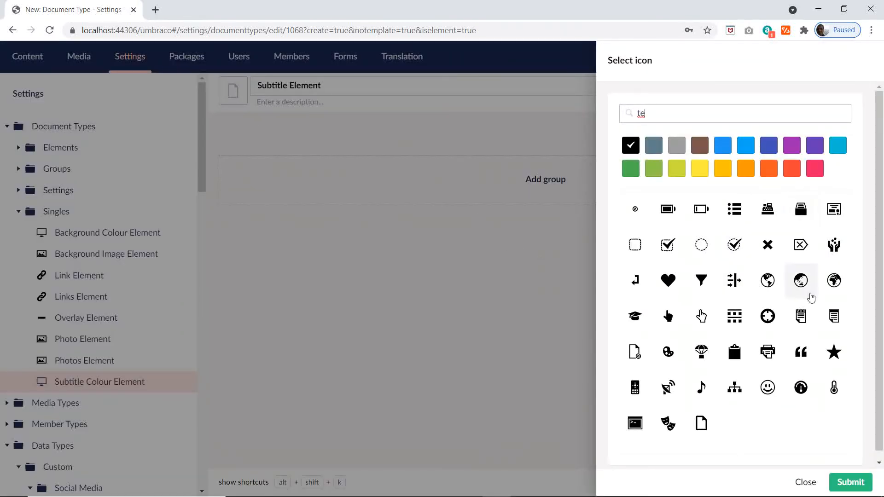
{"action": "left_click", "coordinate": [802, 315]}
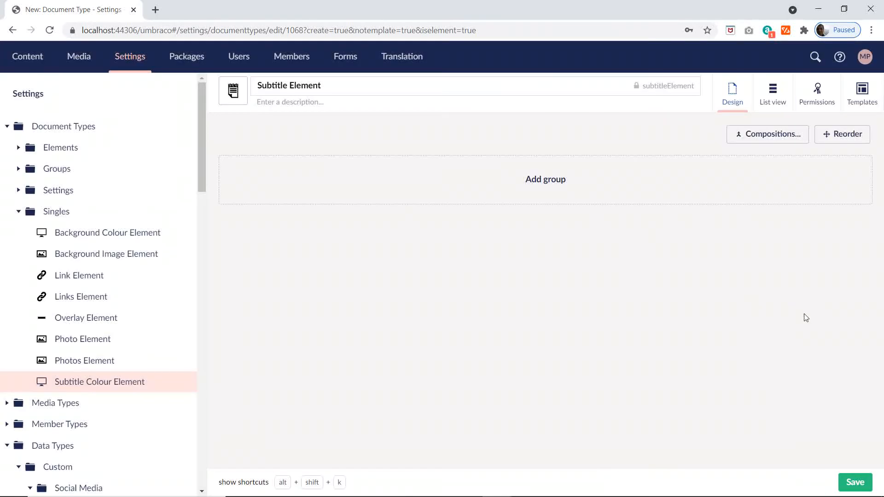
{"action": "left_click", "coordinate": [533, 179]}
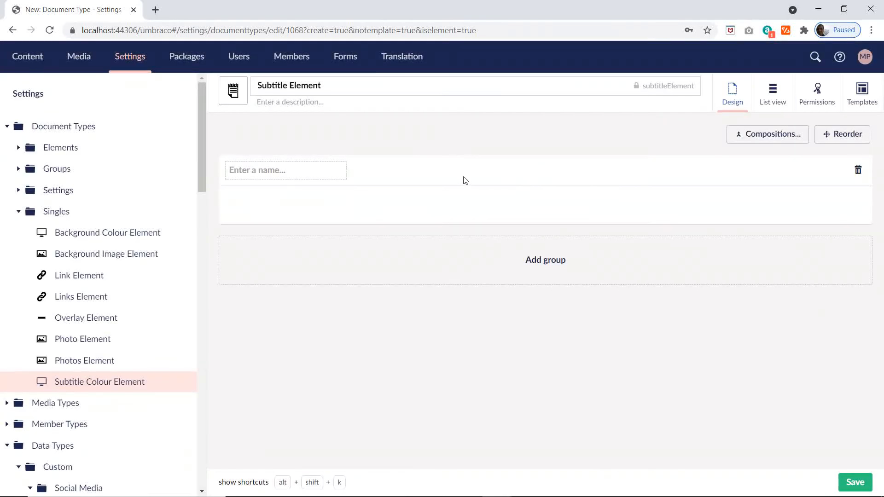
{"action": "type", "text": "Content"}
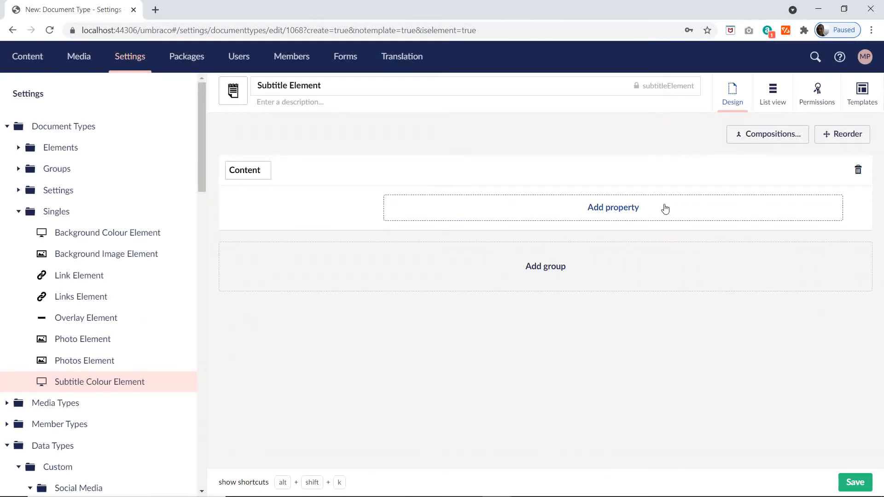
Step: Start a property in the Content group and name it Subtitle, copying the name from cell G28 of the Excel plan
{"action": "left_click", "coordinate": [664, 209]}
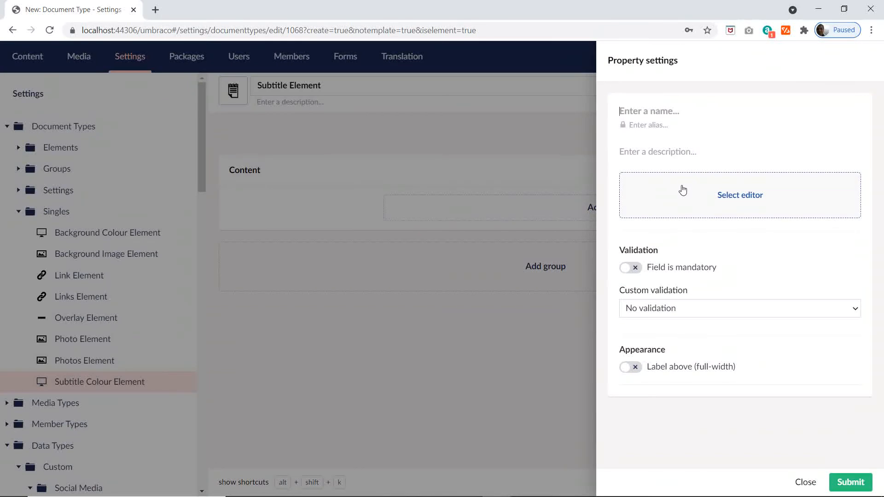
{"action": "key", "text": "alt+Tab"}
{"action": "key", "text": "alt+Tab"}
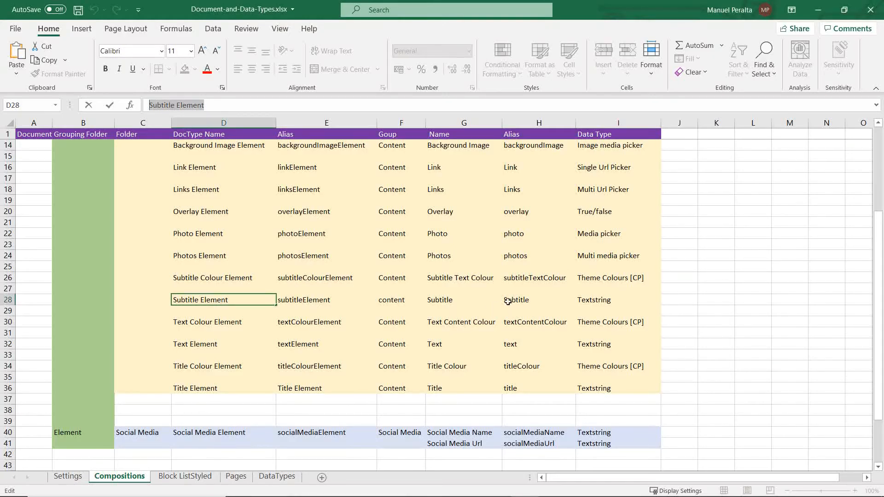
{"action": "left_click", "coordinate": [460, 302]}
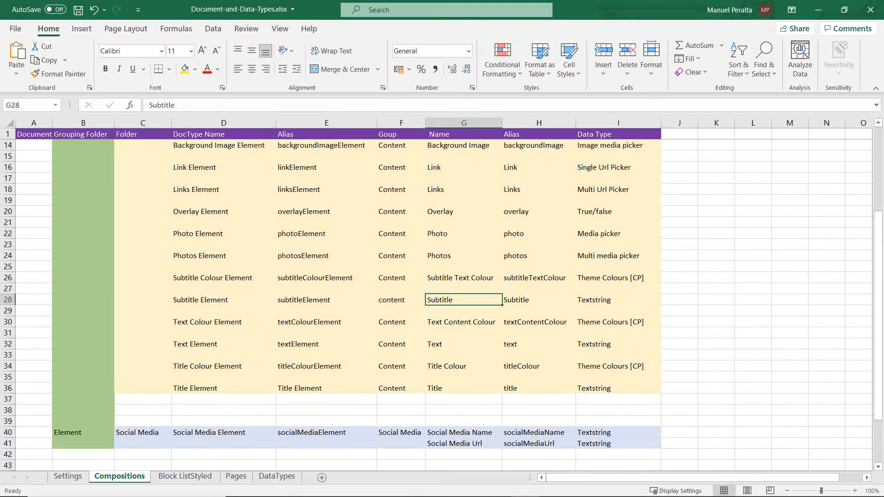
{"action": "key", "text": "alt+Tab"}
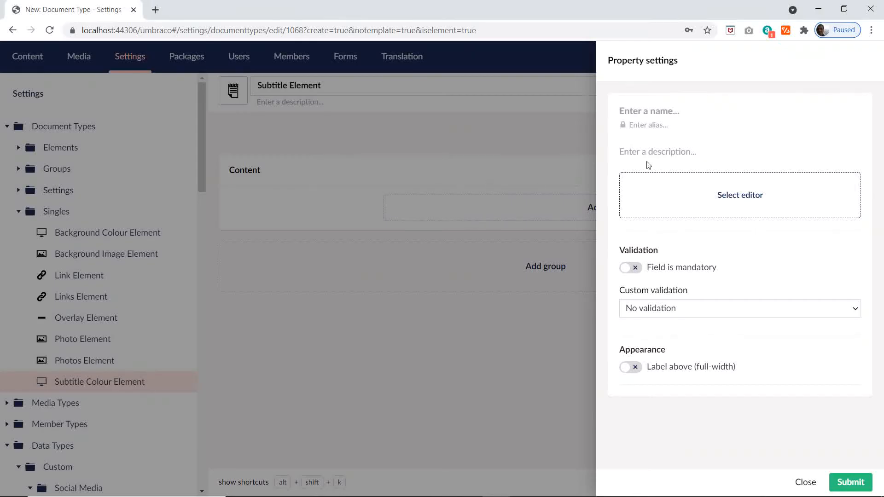
{"action": "type", "text": "Subtitle"}
Step: Assign the Textbox editor's Textstring configuration to the Subtitle property and save Subtitle Element
{"action": "left_click", "coordinate": [714, 193]}
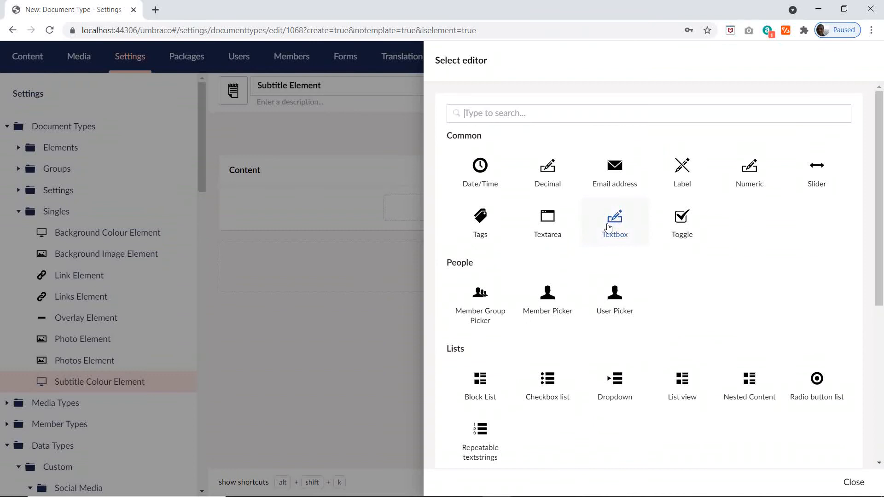
{"action": "left_click", "coordinate": [608, 228]}
{"action": "left_click", "coordinate": [659, 136]}
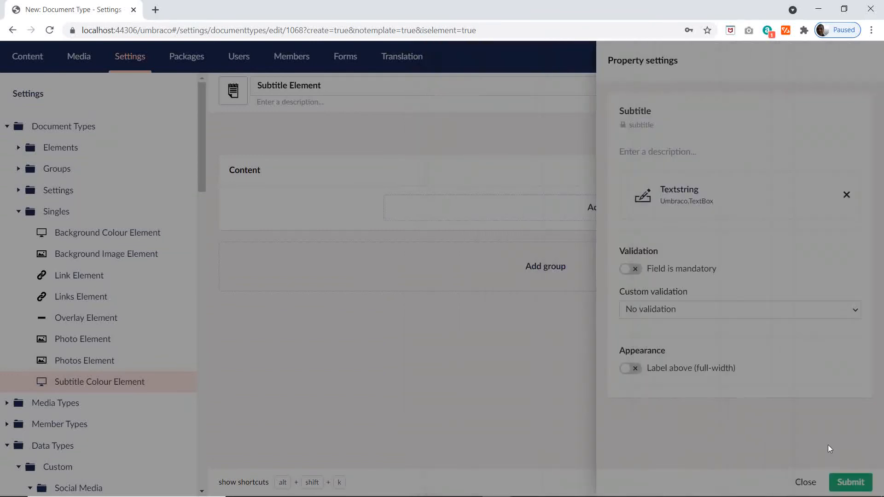
{"action": "left_click", "coordinate": [846, 481]}
{"action": "left_click", "coordinate": [857, 484]}
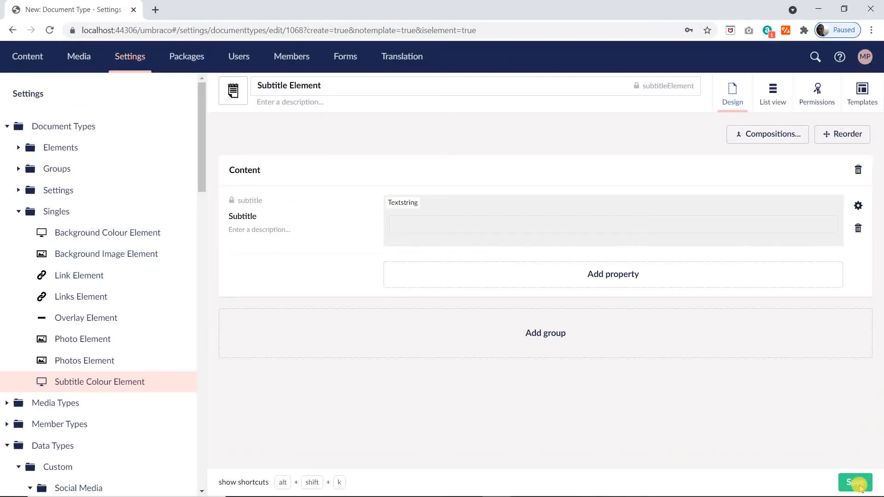
Step: Create an element type in the Singles folder named Text Colour Element, copying the name from cell D30 of the Excel plan
{"action": "key", "text": "alt+Tab"}
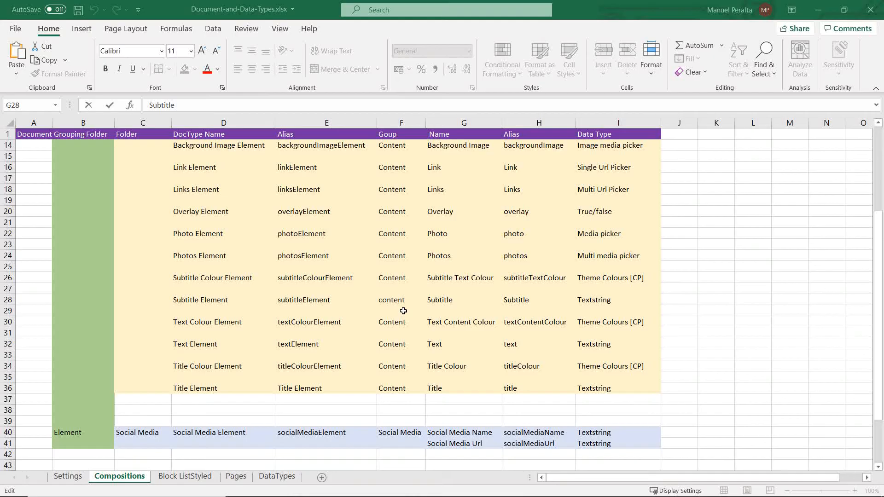
{"action": "left_click", "coordinate": [224, 322]}
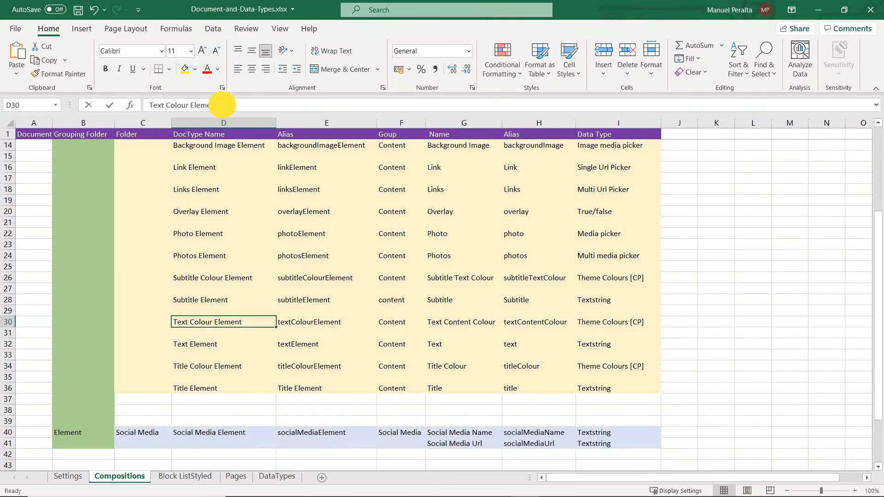
{"action": "triple_click", "coordinate": [225, 105]}
{"action": "key", "text": "ctrl+c"}
{"action": "key", "text": "alt+Tab"}
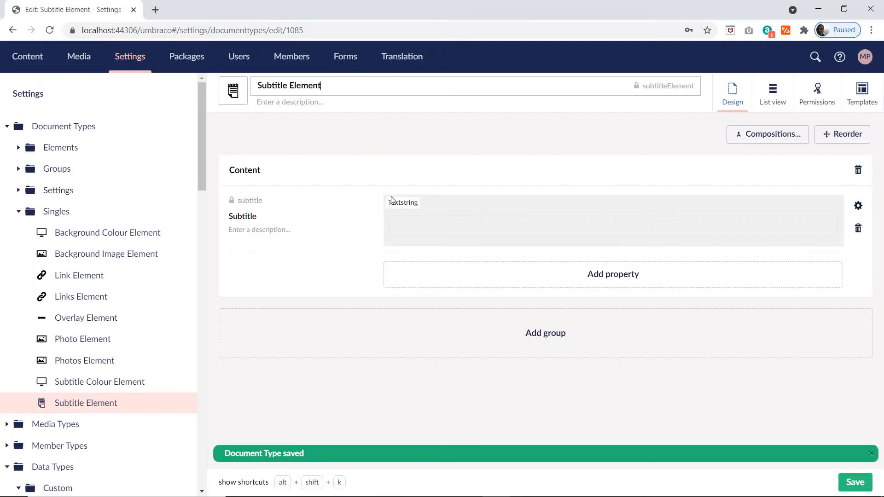
{"action": "left_click", "coordinate": [180, 211]}
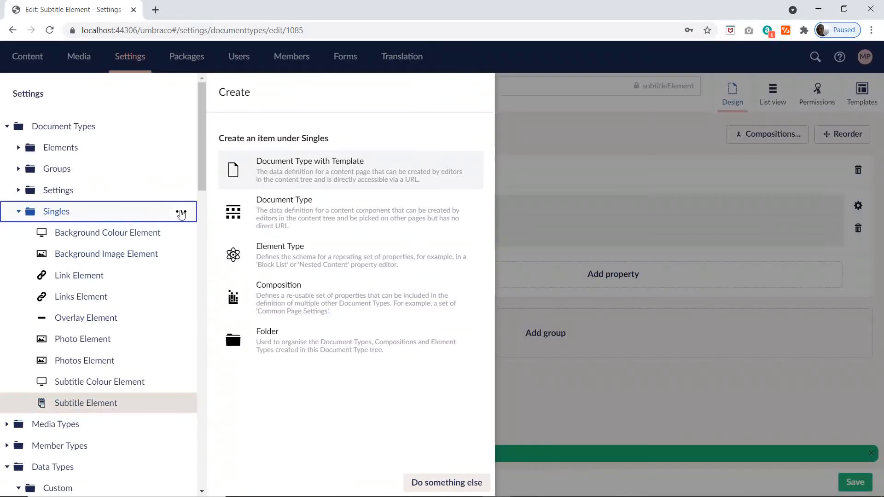
{"action": "left_click", "coordinate": [281, 266]}
{"action": "key", "text": "ctrl+v"}
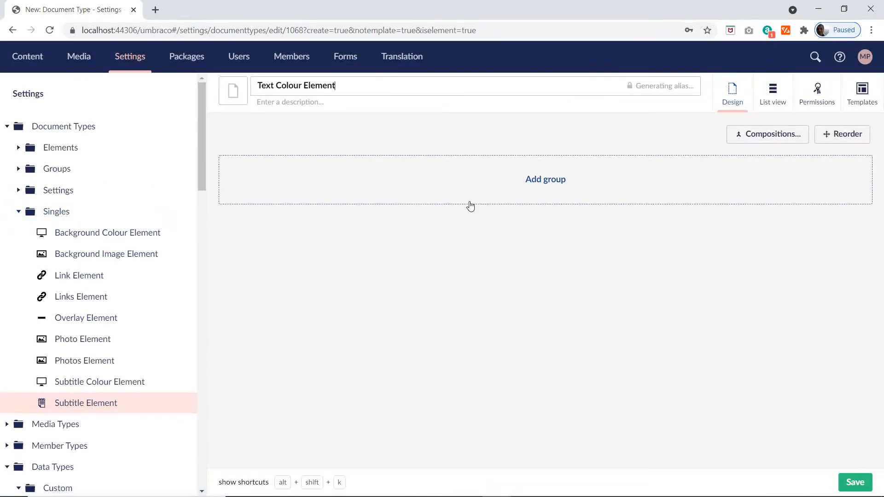
Step: Give Text Colour Element the black monitor icon and add a group named Settings
{"action": "left_click", "coordinate": [233, 90]}
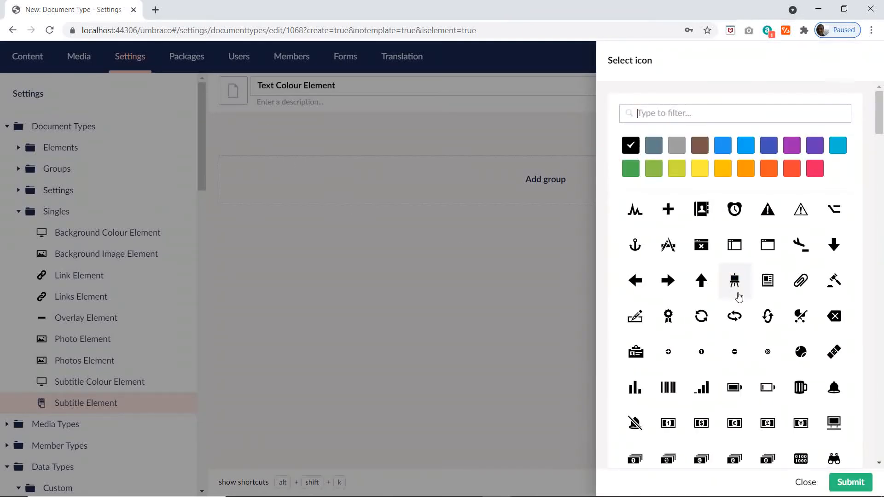
{"action": "scroll", "coordinate": [767, 364], "scroll_direction": "down", "scroll_amount": 5}
{"action": "scroll", "coordinate": [767, 364], "scroll_direction": "down", "scroll_amount": 3}
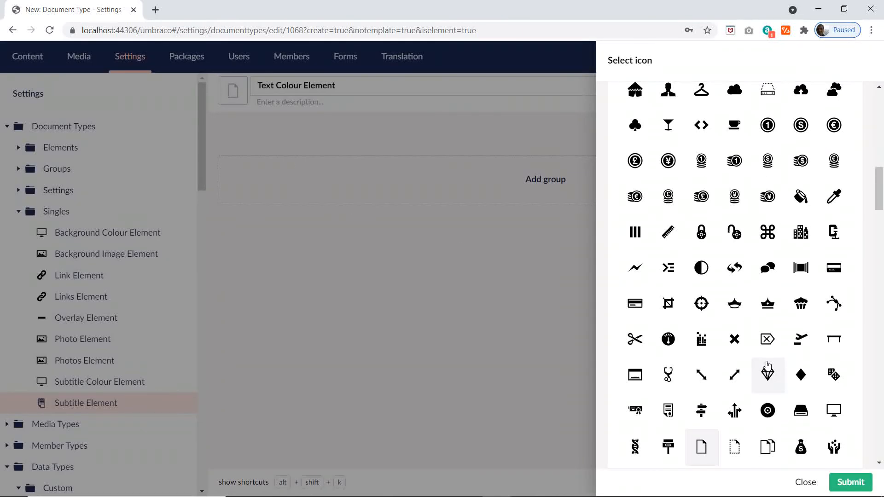
{"action": "left_click", "coordinate": [833, 409]}
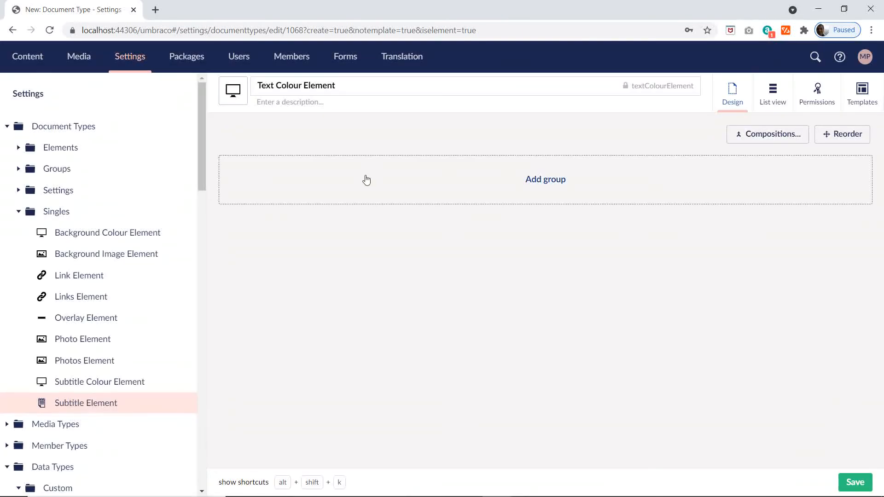
{"action": "left_click", "coordinate": [363, 180]}
{"action": "type", "text": "Sett"}
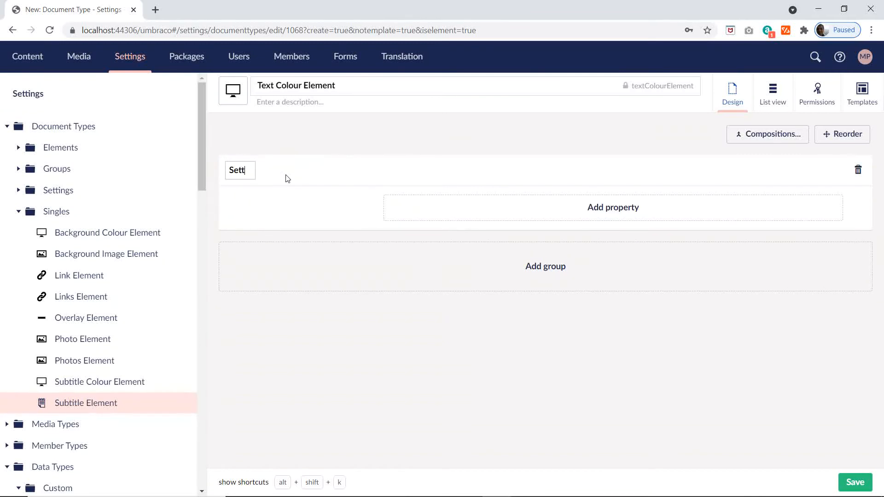
{"action": "type", "text": "ings"}
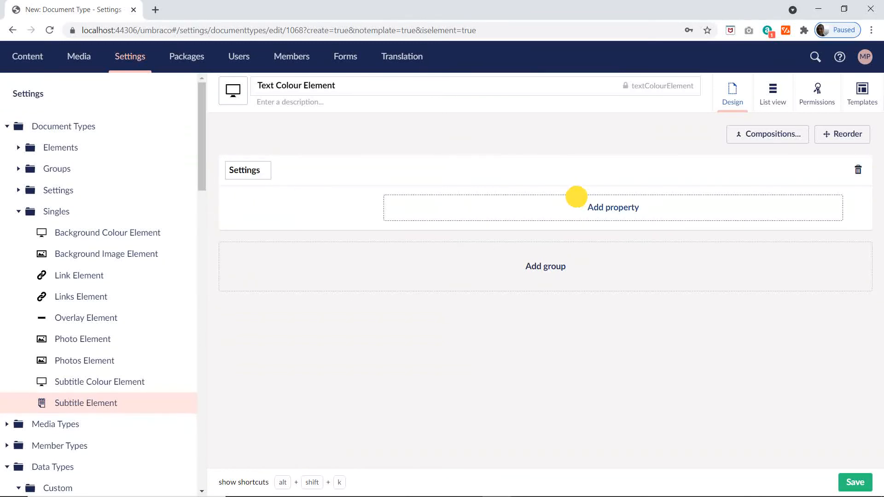
Step: Start a property in the Settings group and name it Text Content Colour, copying the name from cell G30 of the Excel plan
{"action": "left_click", "coordinate": [567, 205]}
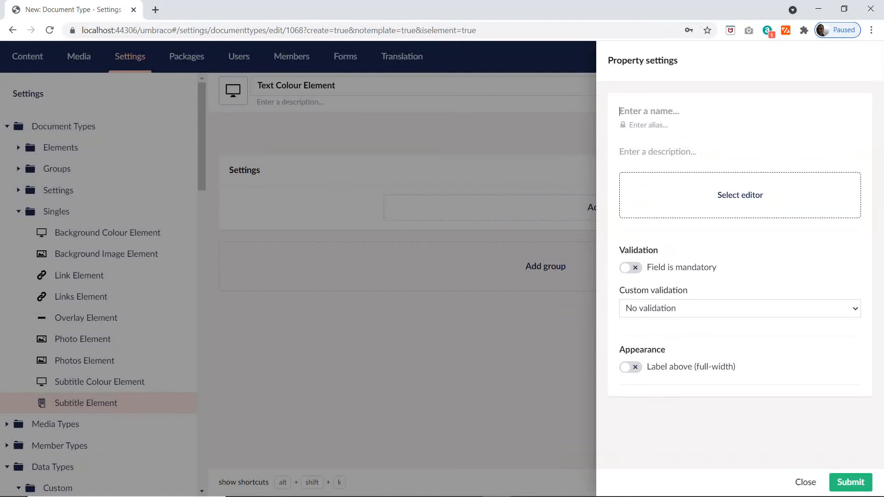
{"action": "key", "text": "alt+Tab"}
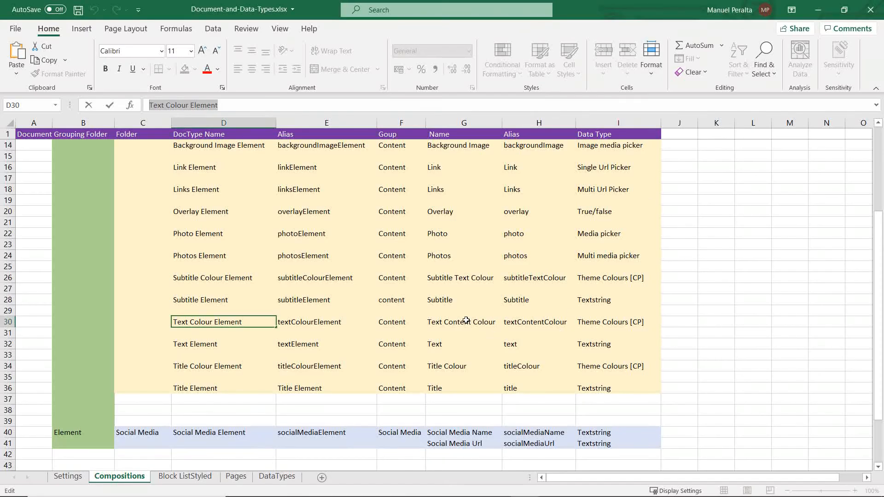
{"action": "left_click", "coordinate": [468, 321]}
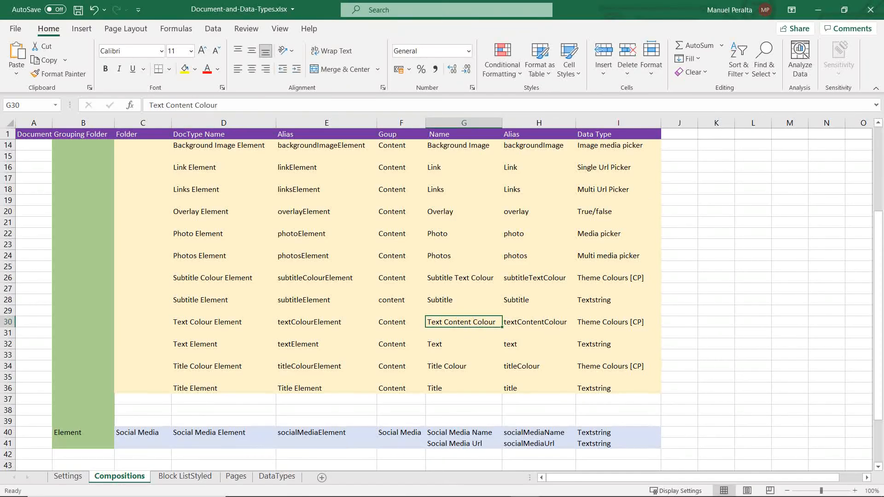
{"action": "left_click_drag", "start_coordinate": [244, 105], "coordinate": [147, 104]}
{"action": "key", "text": "ctrl+c"}
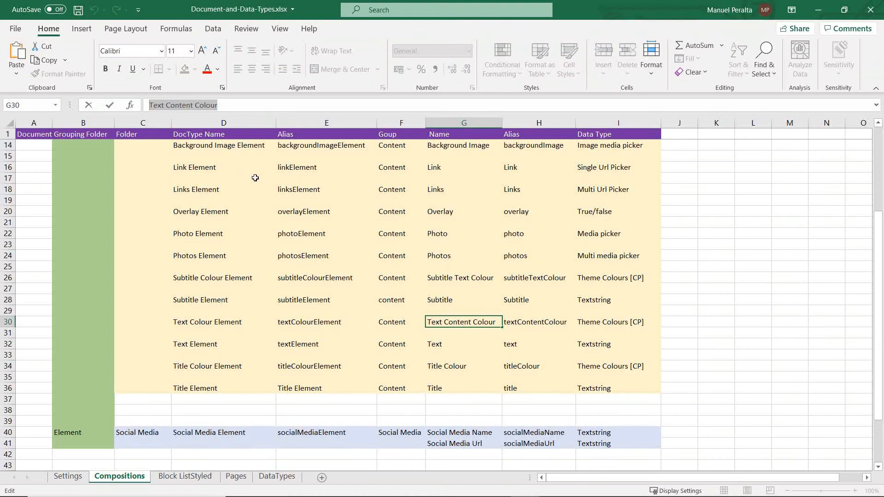
{"action": "key", "text": "alt+Tab"}
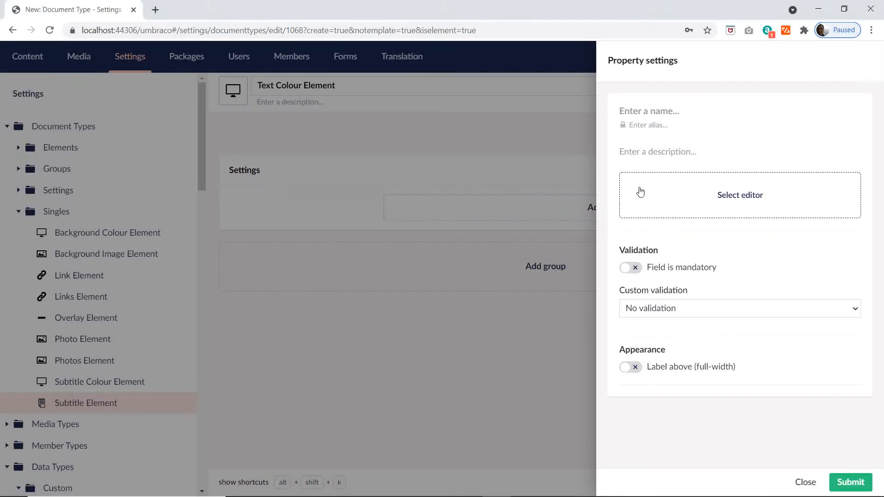
{"action": "key", "text": "ctrl+v"}
Step: Assign the Theme Colours [CP] configuration to the Text Content Colour property, searching the editors for "the", and save Text Colour Element
{"action": "left_click", "coordinate": [733, 193]}
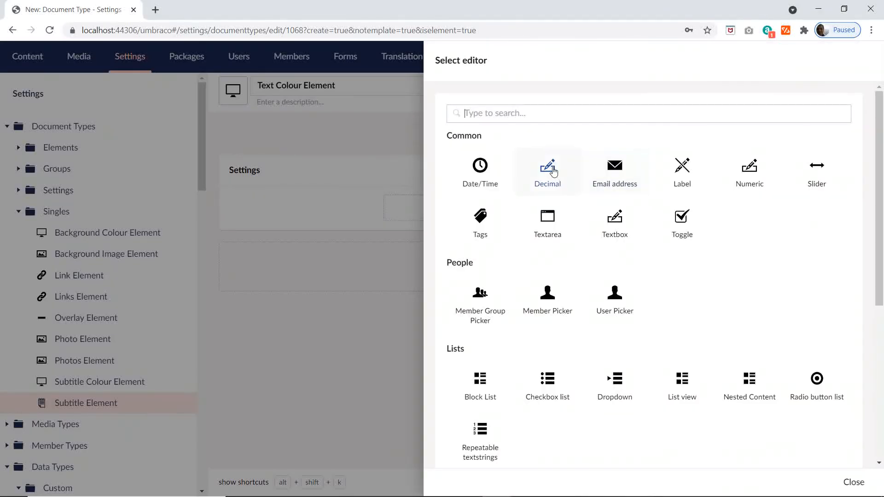
{"action": "type", "text": "the"}
{"action": "left_click", "coordinate": [482, 203]}
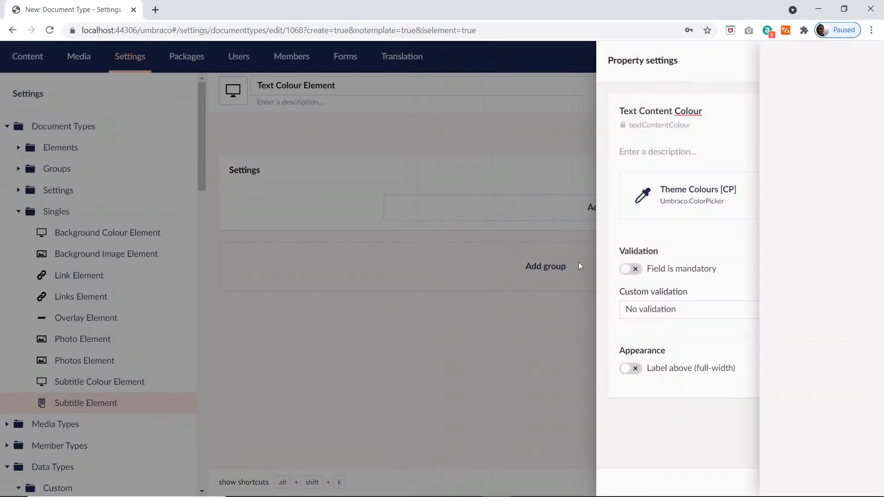
{"action": "left_click", "coordinate": [846, 485]}
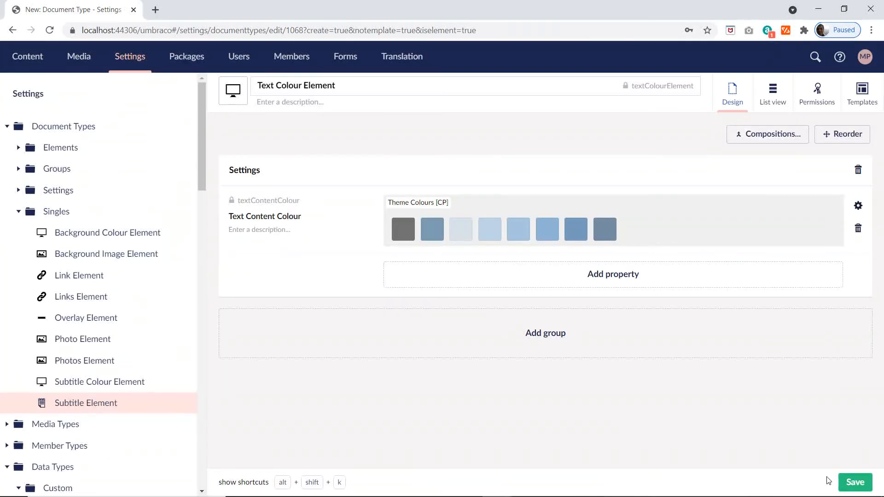
{"action": "left_click", "coordinate": [852, 484]}
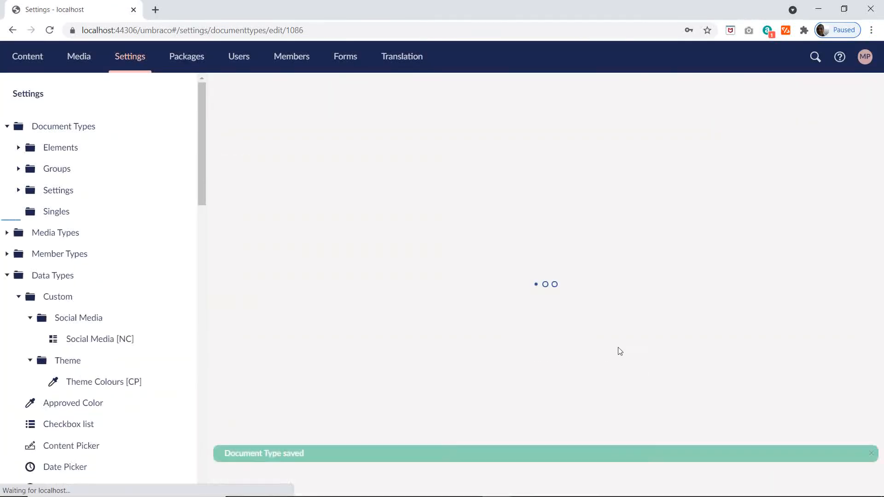
Step: Create an element type in the Singles folder named Text Element, copying the name from cell D32 of the Excel plan
{"action": "key", "text": "alt+Tab"}
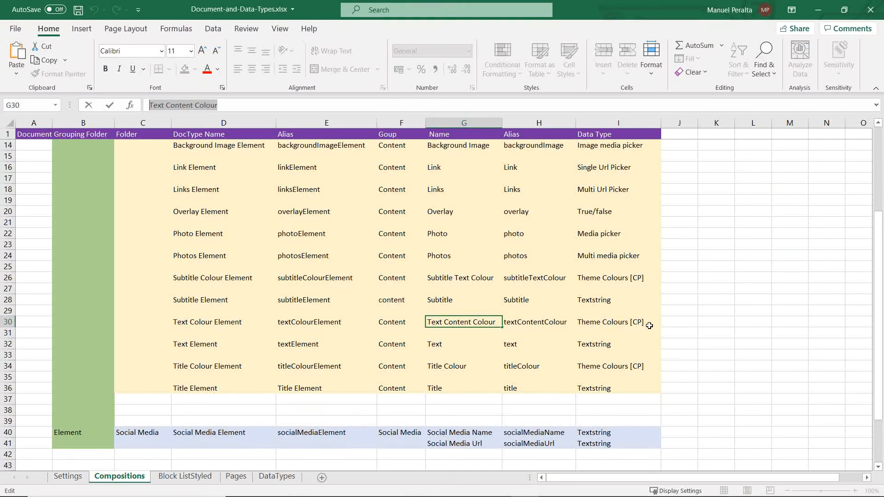
{"action": "left_click", "coordinate": [203, 345]}
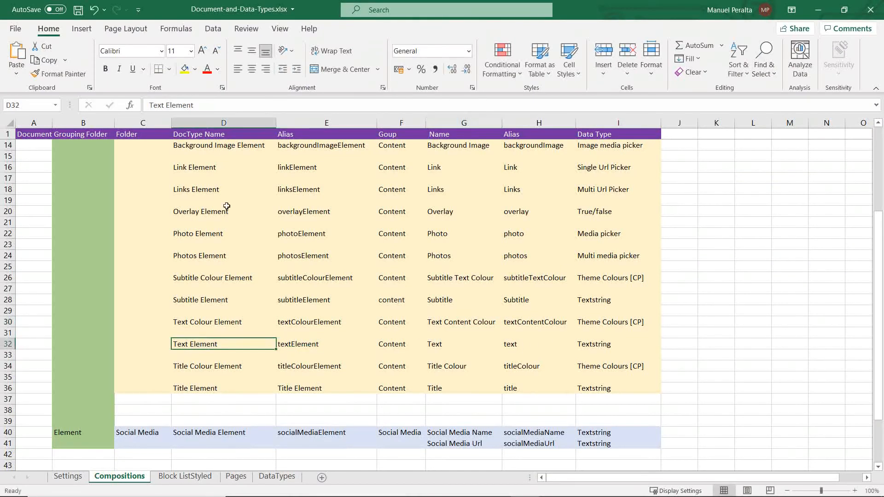
{"action": "triple_click", "coordinate": [152, 105]}
{"action": "key", "text": "ctrl+c"}
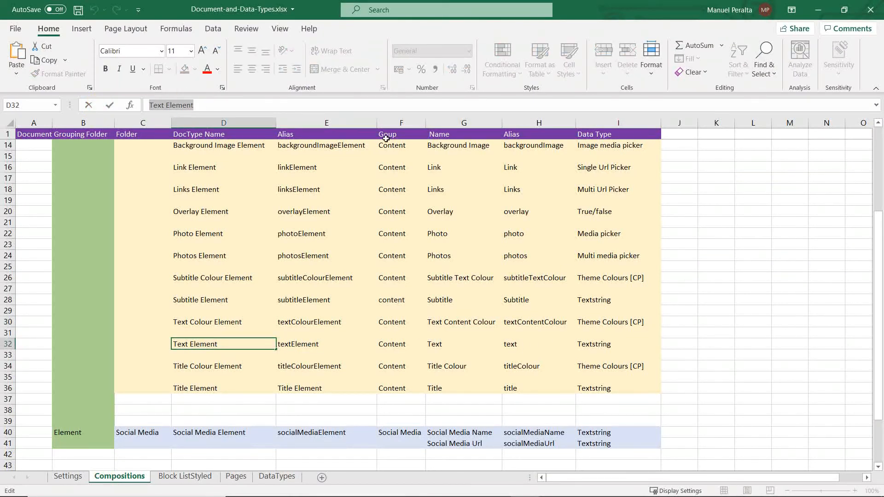
{"action": "key", "text": "alt+Tab"}
{"action": "left_click", "coordinate": [179, 210]}
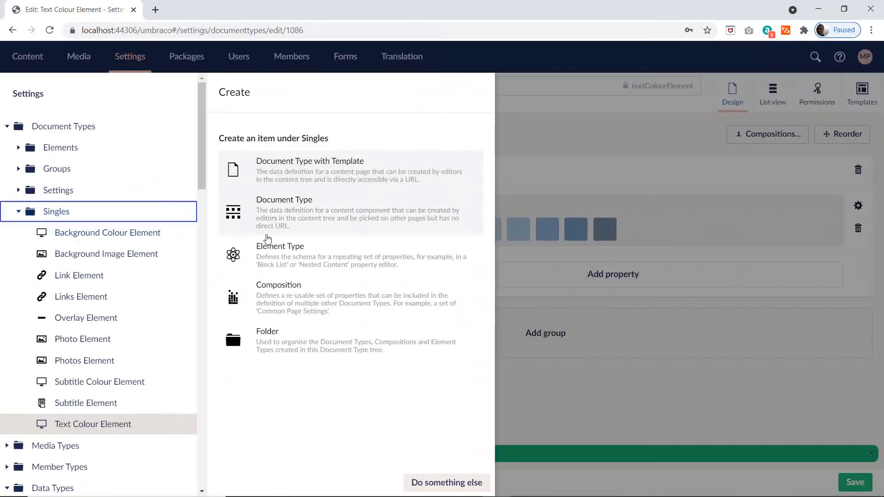
{"action": "left_click", "coordinate": [254, 253]}
{"action": "key", "text": "ctrl+v"}
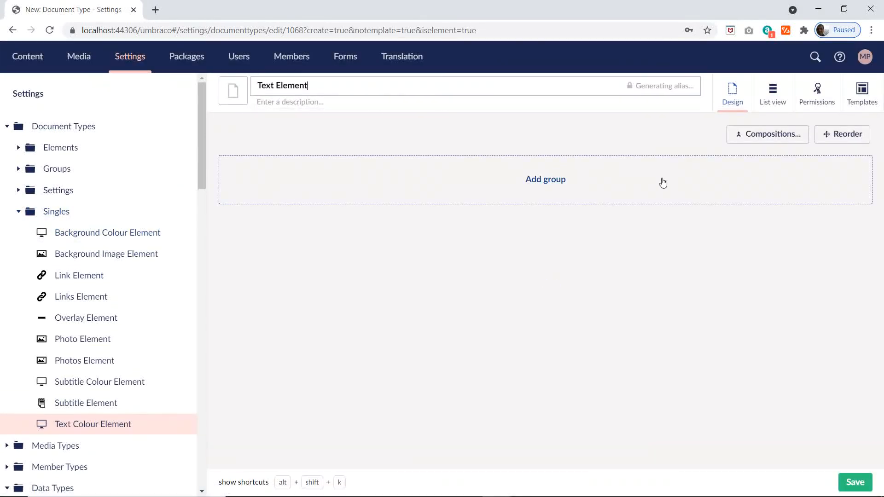
Step: Add a group named Content to Text Element and start a property in it named Text, as in cell G32 of the Excel plan
{"action": "left_click", "coordinate": [570, 185]}
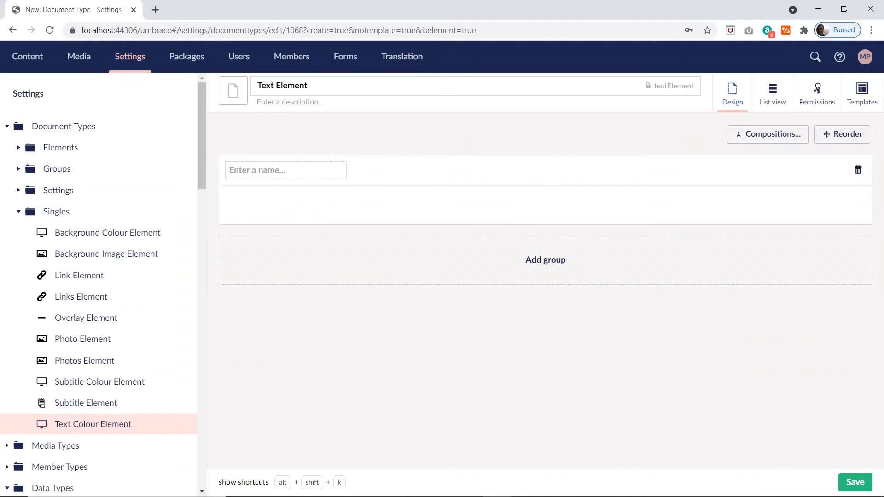
{"action": "type", "text": "Content"}
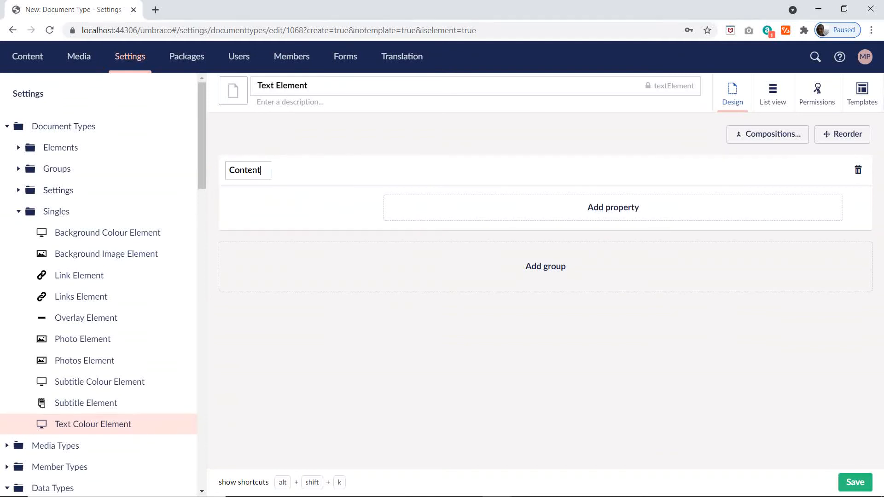
{"action": "left_click", "coordinate": [657, 211]}
{"action": "key", "text": "alt+Tab"}
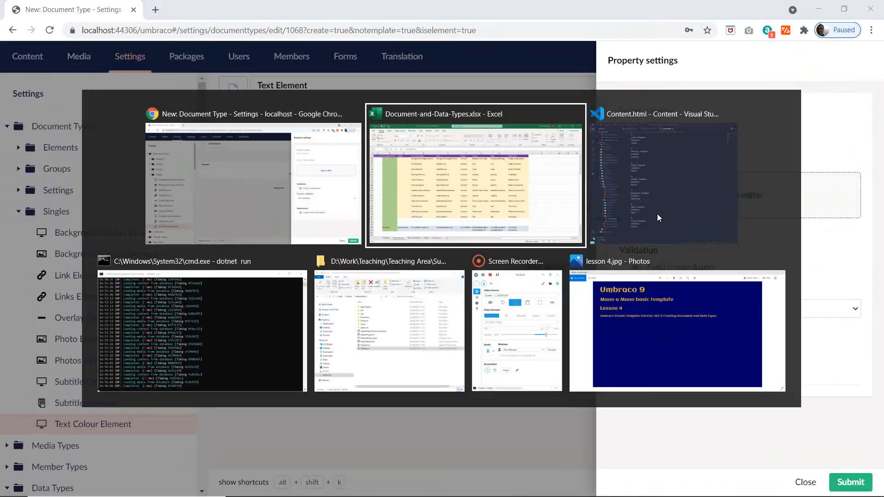
{"action": "left_click", "coordinate": [455, 346]}
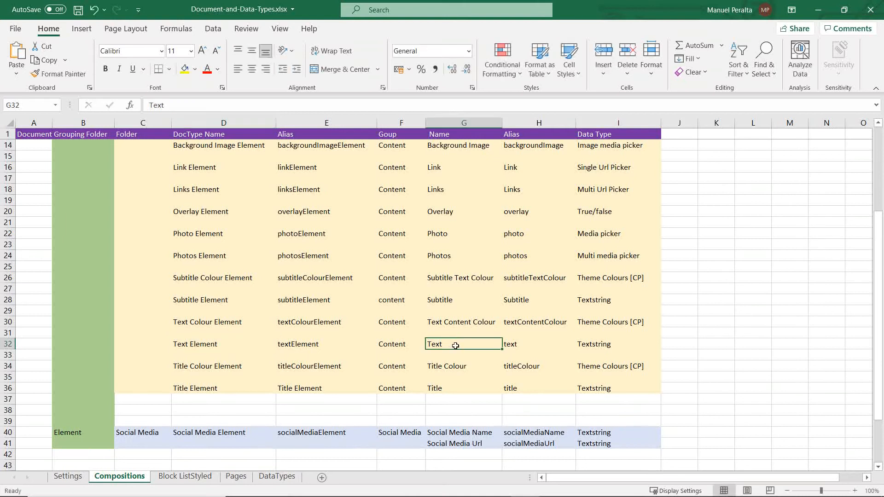
{"action": "key", "text": "alt+Tab"}
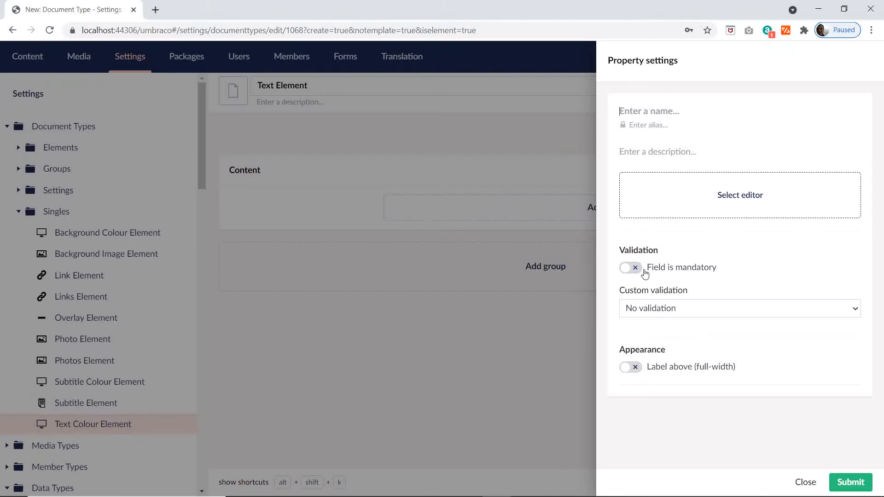
{"action": "type", "text": "Text"}
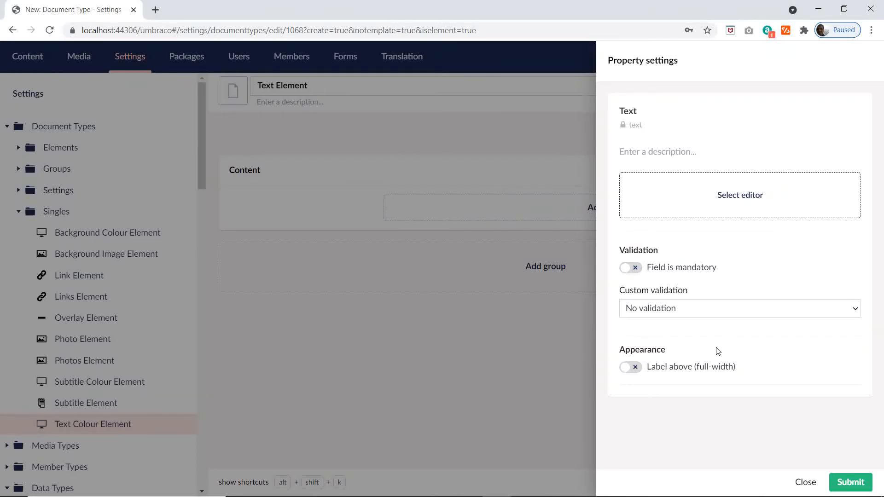
Step: Assign the Richtext editor configuration to the Text property, searching the editors for "rich", and save Text Element
{"action": "left_click", "coordinate": [725, 195]}
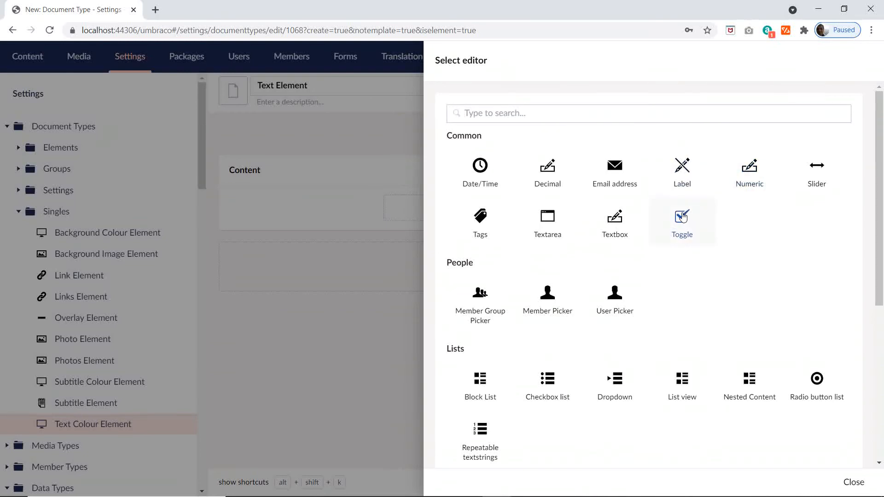
{"action": "type", "text": "ich"}
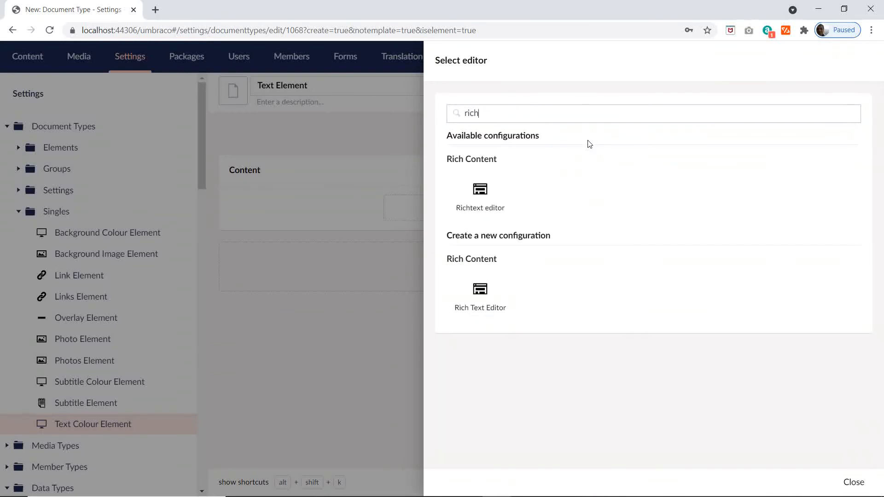
{"action": "left_click", "coordinate": [480, 191]}
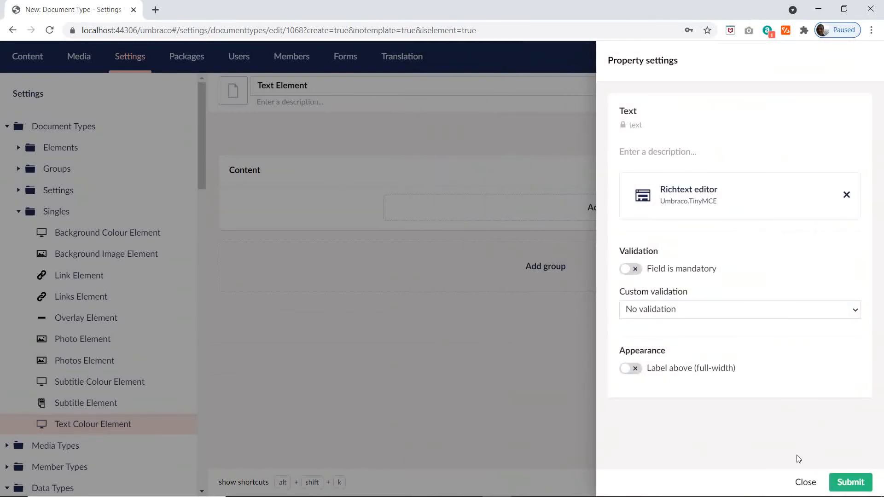
{"action": "left_click", "coordinate": [847, 484]}
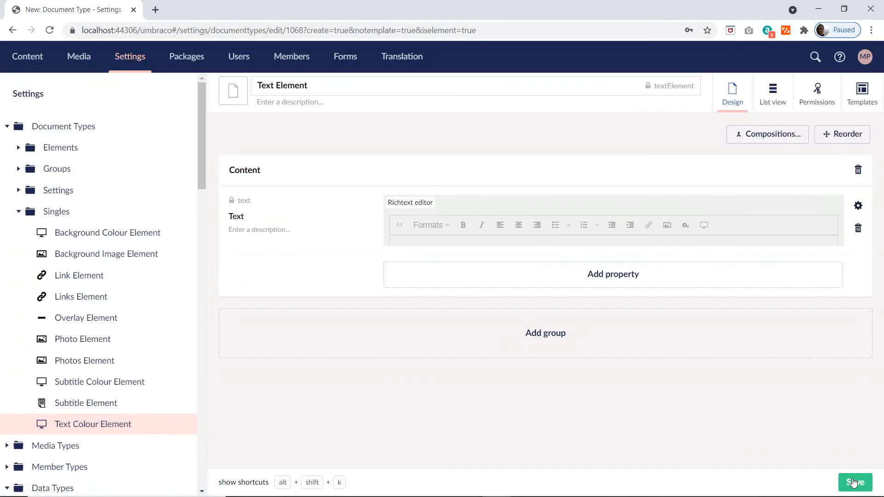
{"action": "left_click", "coordinate": [857, 483]}
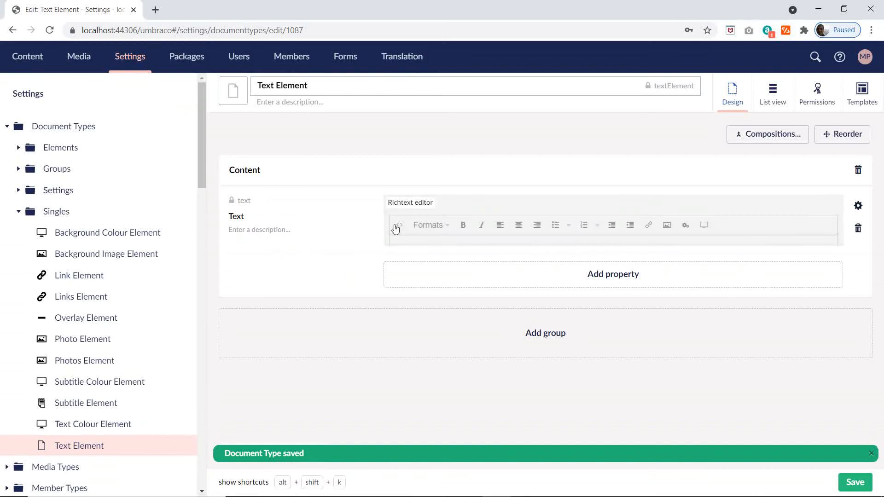
Step: Change the icon of Text Element to the black spiral notepad, searching the icons for "te", and save the element type
{"action": "left_click", "coordinate": [243, 99]}
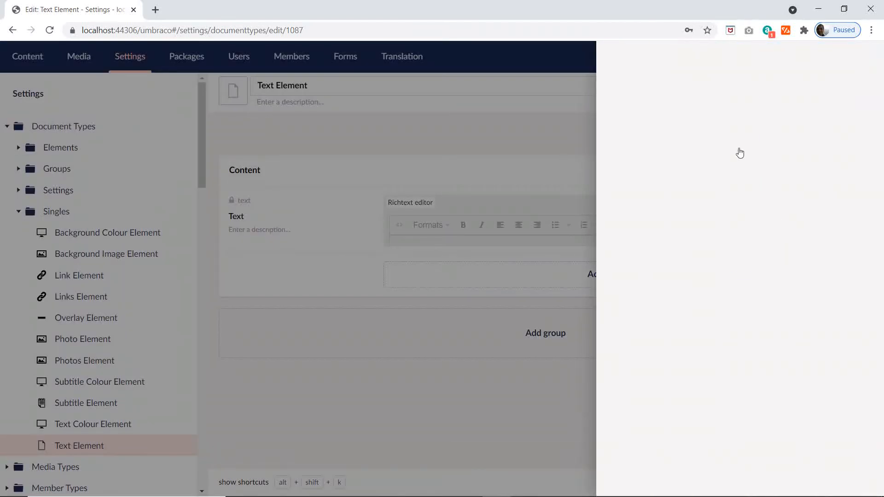
{"action": "type", "text": "te"}
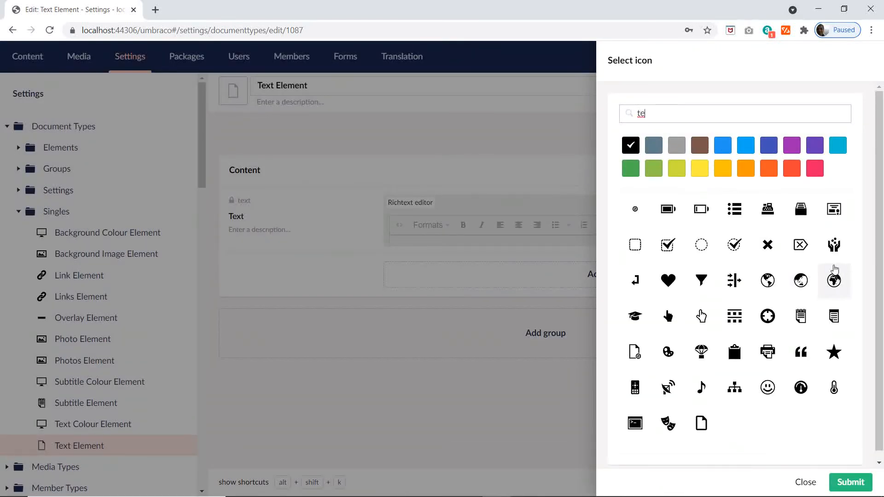
{"action": "left_click", "coordinate": [800, 316]}
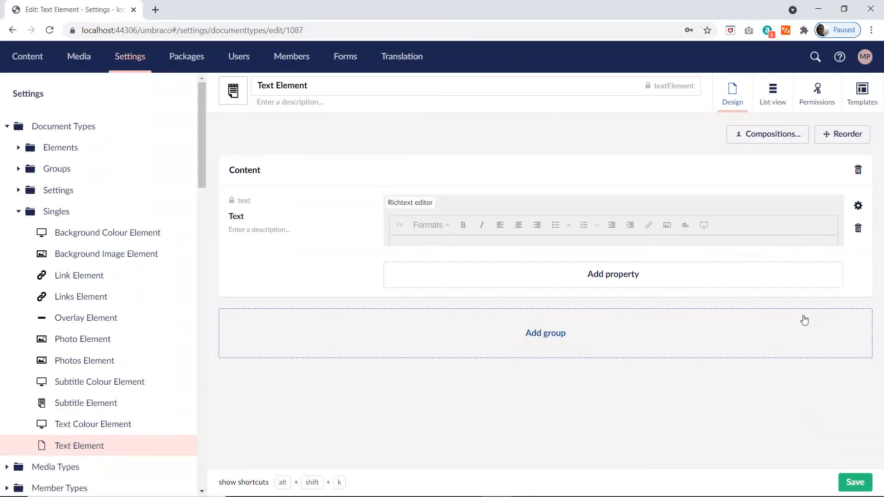
{"action": "left_click", "coordinate": [856, 491]}
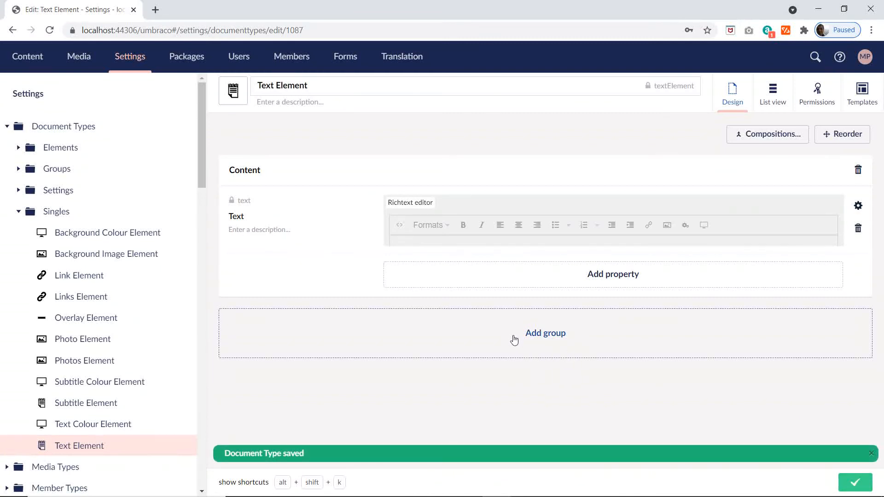
Step: Create an element type in the Singles folder named Title Colour Element, copying the name from cell D34 of the Excel plan
{"action": "key", "text": "alt+Tab"}
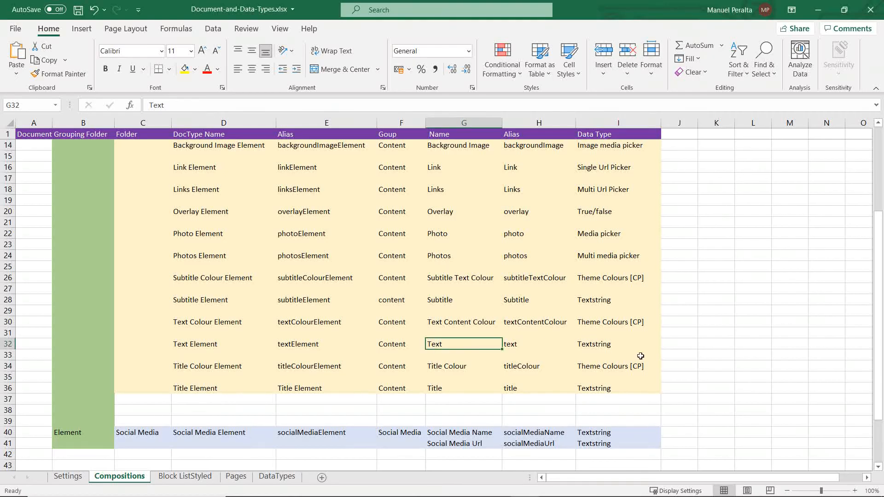
{"action": "left_click", "coordinate": [199, 367]}
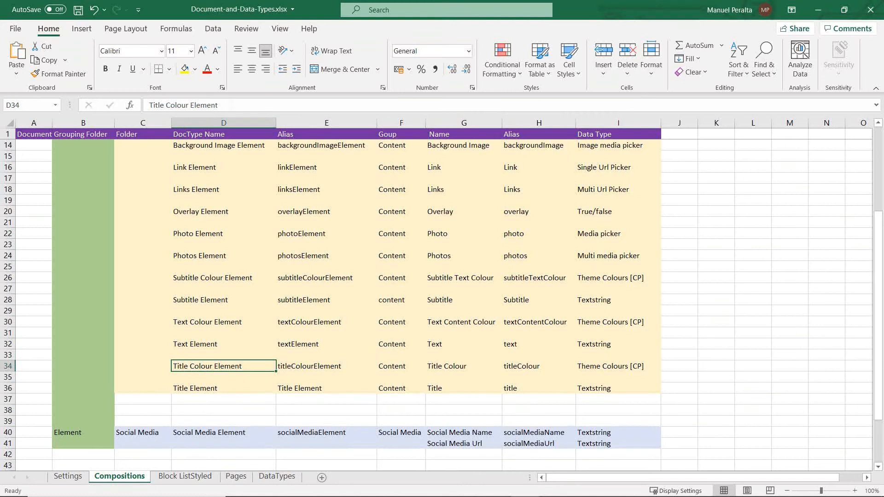
{"action": "left_click_drag", "start_coordinate": [218, 104], "coordinate": [62, 128]}
{"action": "key", "text": "ctrl+c"}
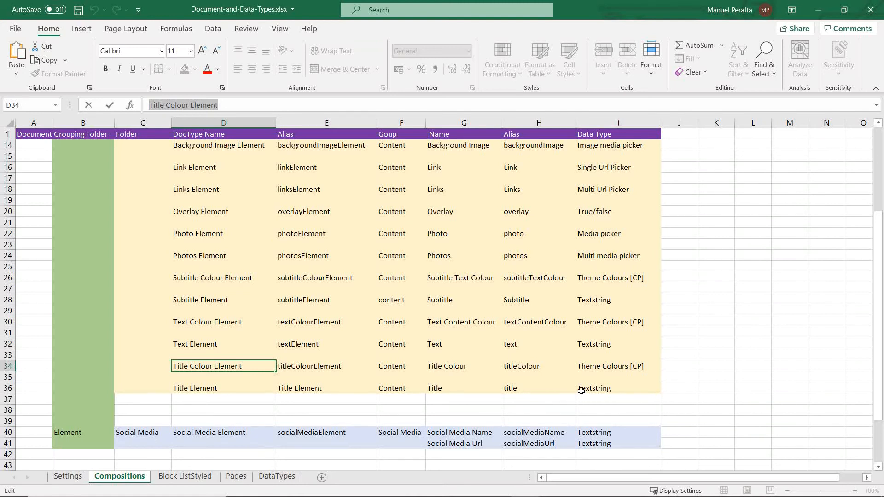
{"action": "key", "text": "alt+Tab"}
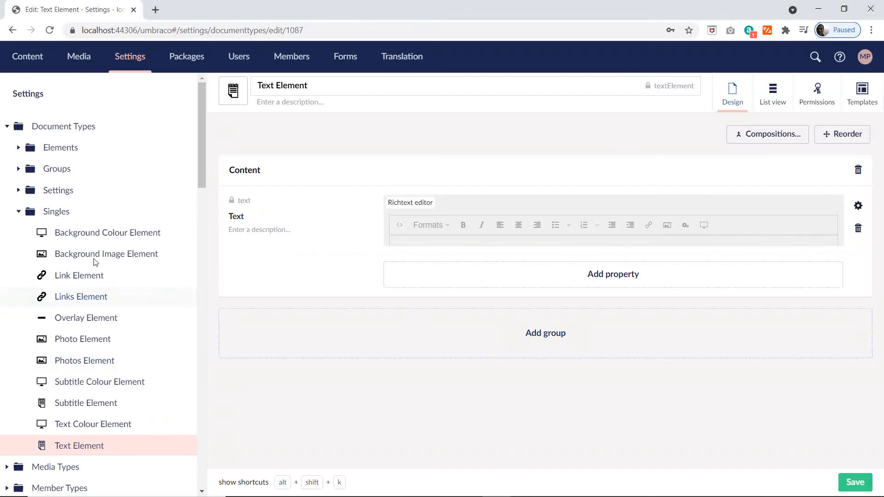
{"action": "left_click", "coordinate": [179, 211]}
{"action": "left_click", "coordinate": [242, 248]}
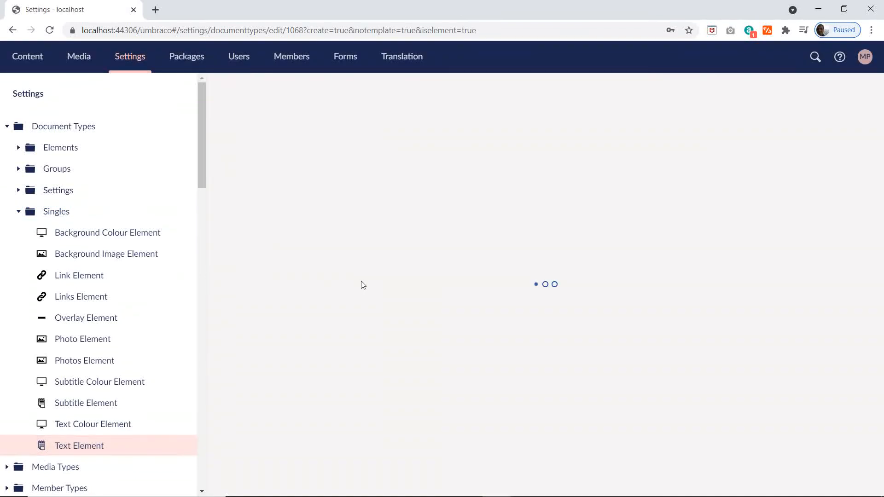
{"action": "key", "text": "ctrl+v"}
Step: Give Title Colour Element the black display screen icon, searching the icons for "di"
{"action": "left_click", "coordinate": [240, 90]}
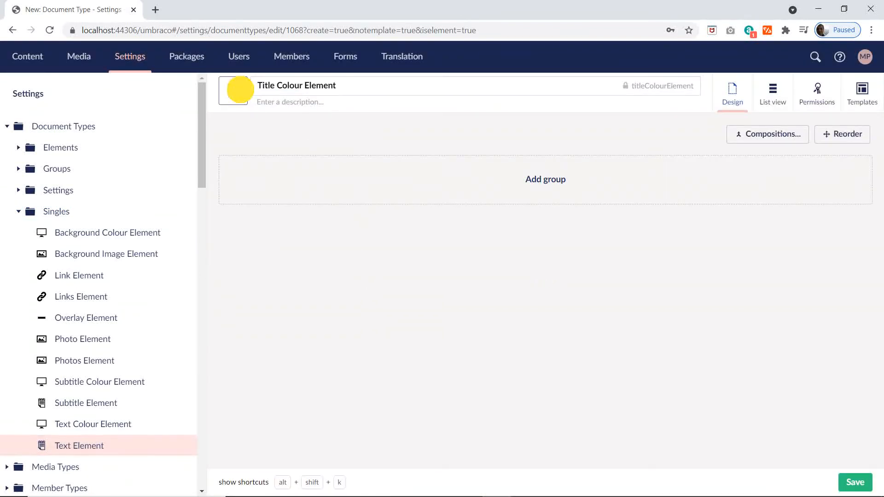
{"action": "type", "text": "di"}
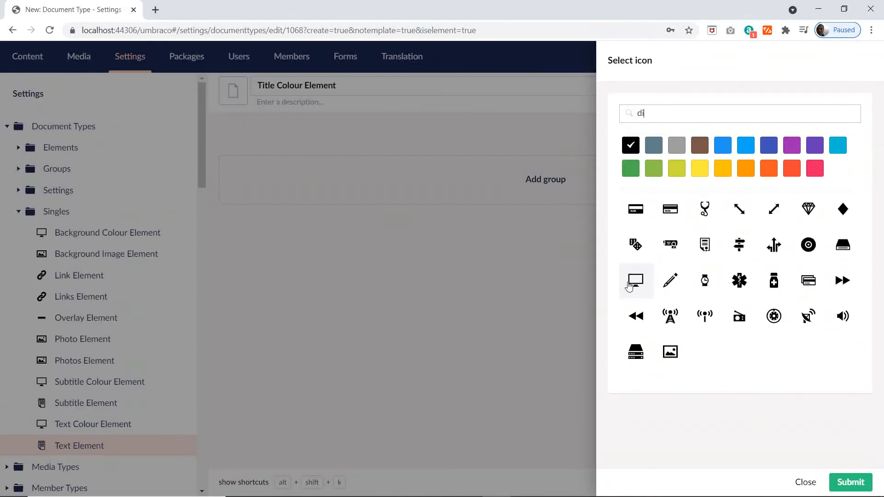
{"action": "left_click", "coordinate": [635, 280]}
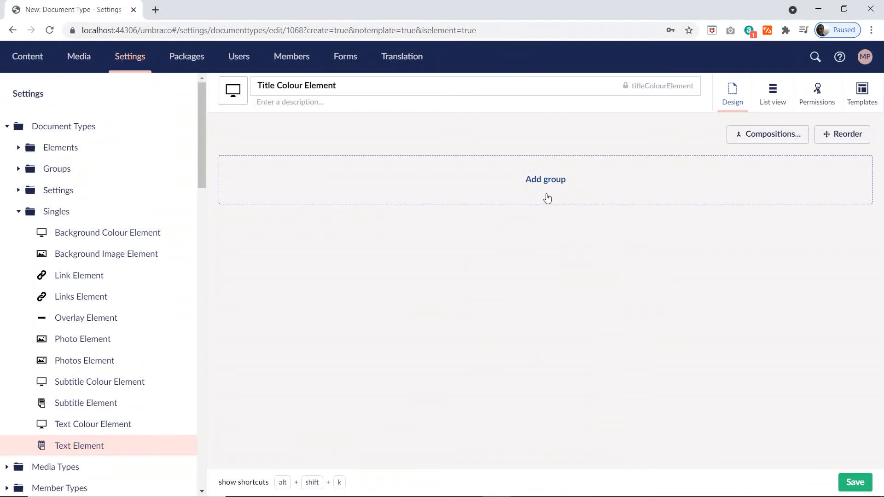
Step: Add a group named Settings to Title Colour Element and start a property using Theme Colours [CP], searching the editors for "the"
{"action": "left_click", "coordinate": [547, 198]}
{"action": "type", "text": "Settings"}
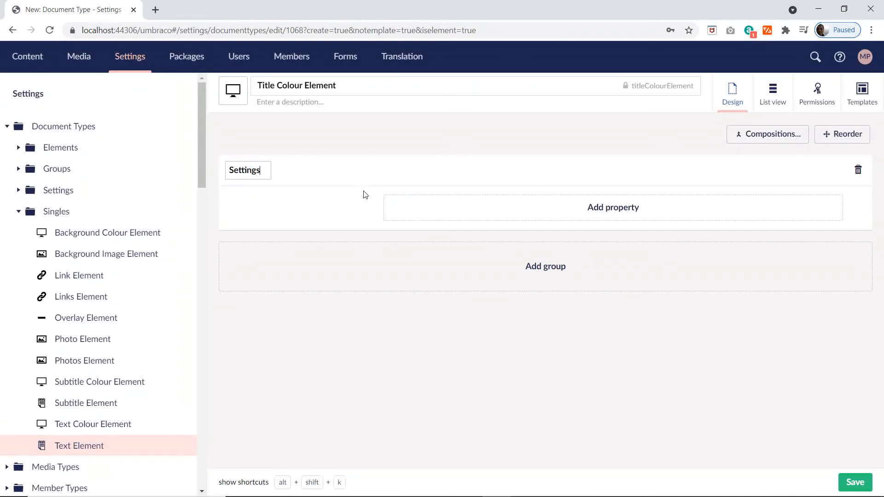
{"action": "left_click", "coordinate": [616, 207]}
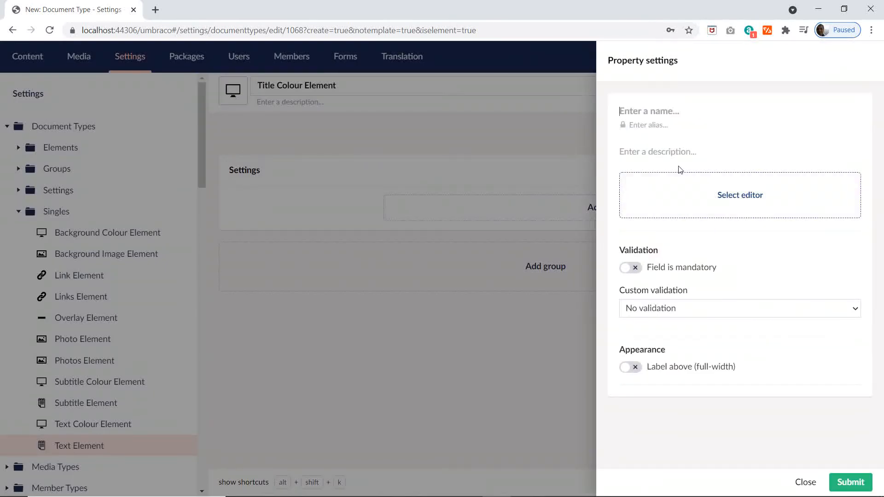
{"action": "left_click", "coordinate": [700, 196]}
{"action": "type", "text": "t"}
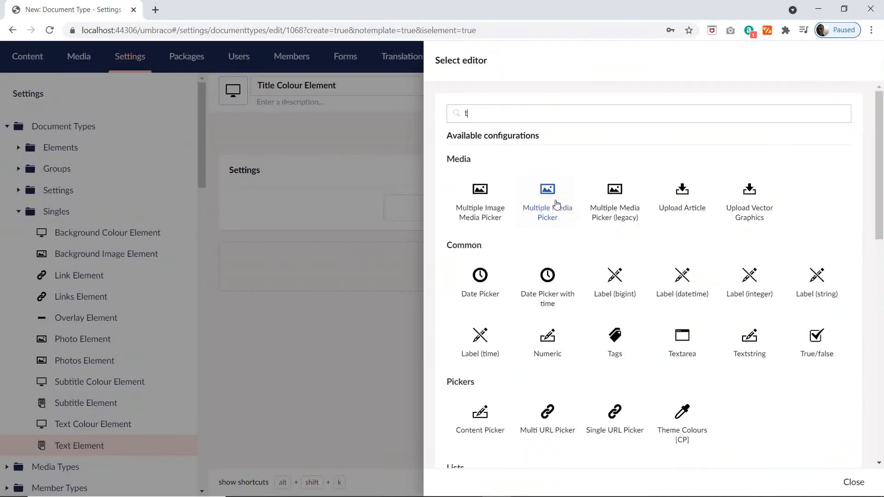
{"action": "type", "text": "he"}
{"action": "left_click", "coordinate": [483, 200]}
Step: Name the new property Title Colour, copied from cell G34 of the Excel plan, and save Title Colour Element
{"action": "key", "text": "alt+Tab"}
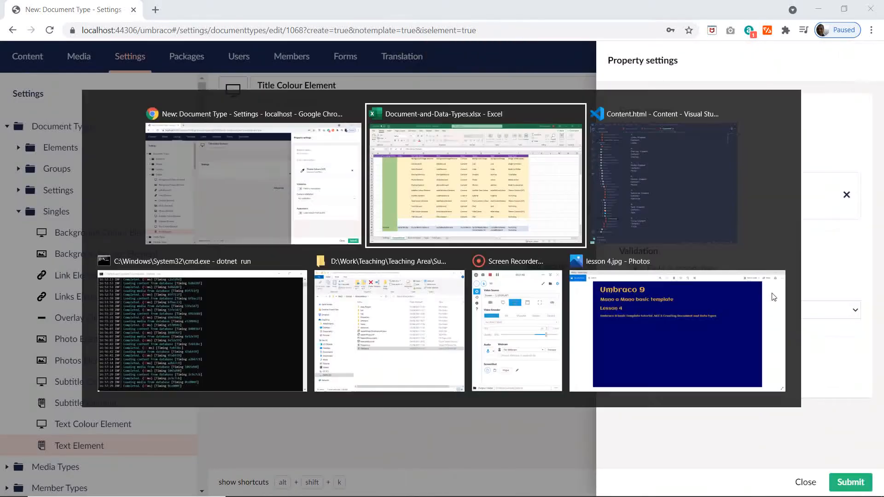
{"action": "left_click", "coordinate": [461, 367]}
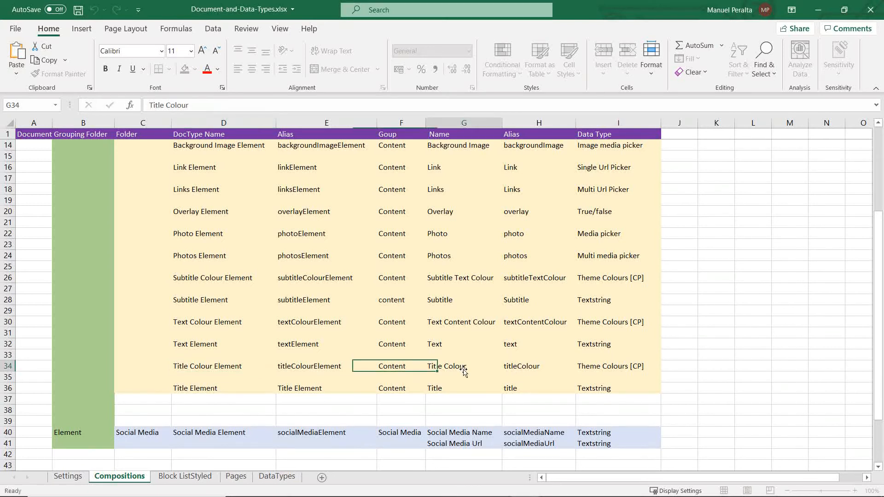
{"action": "key", "text": "ctrl+c"}
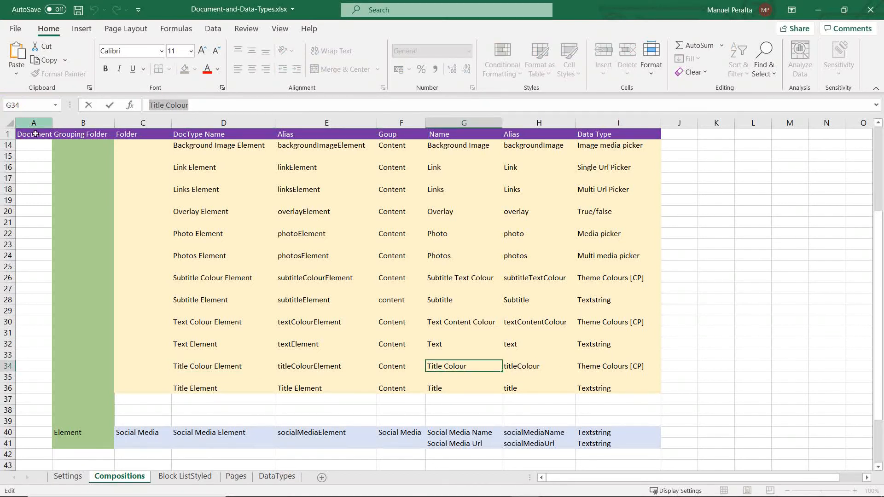
{"action": "key", "text": "alt+Tab"}
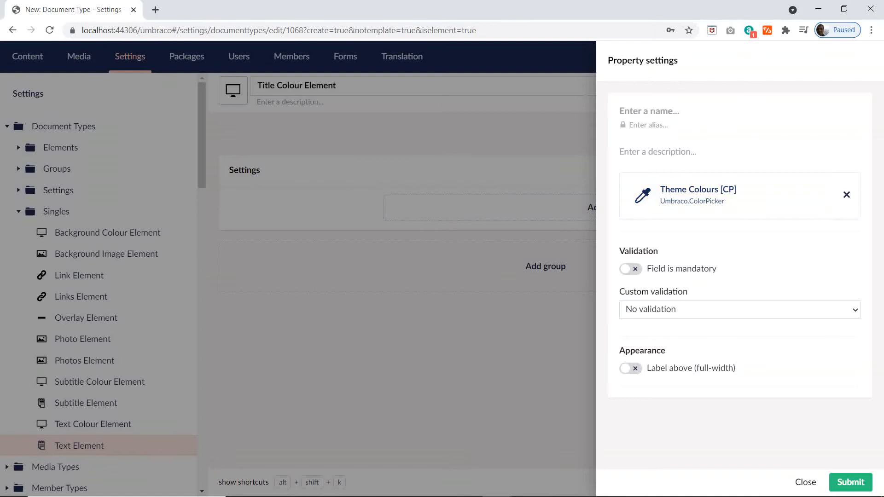
{"action": "key", "text": "ctrl+v"}
{"action": "left_click", "coordinate": [849, 483]}
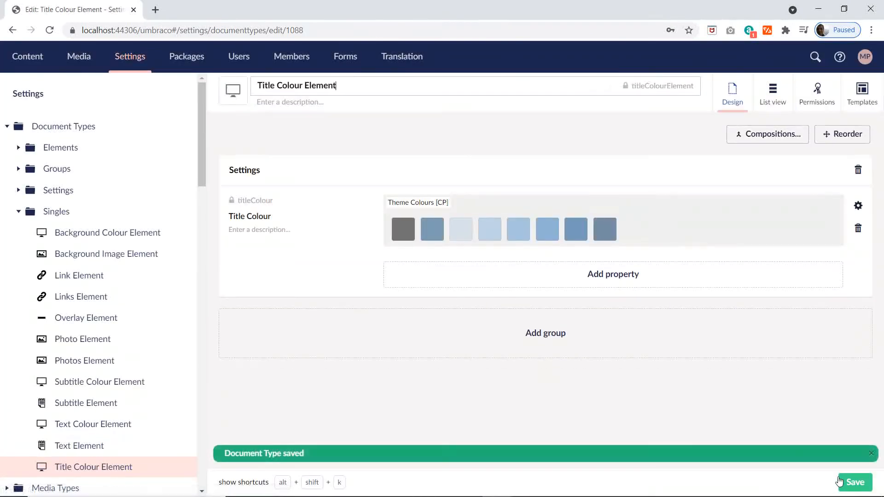
Step: Create an element type in the Singles folder named Title Element, copying the name from cell D36 of the Excel plan
{"action": "key", "text": "alt+Tab"}
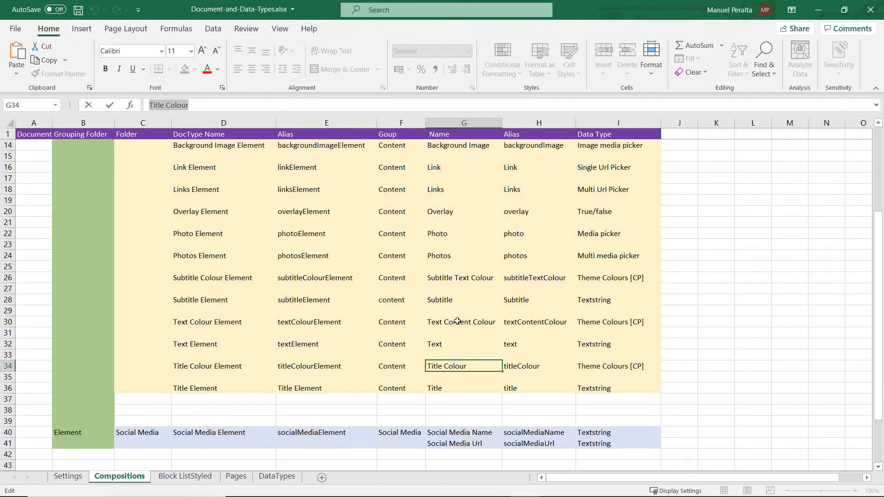
{"action": "left_click", "coordinate": [230, 387]}
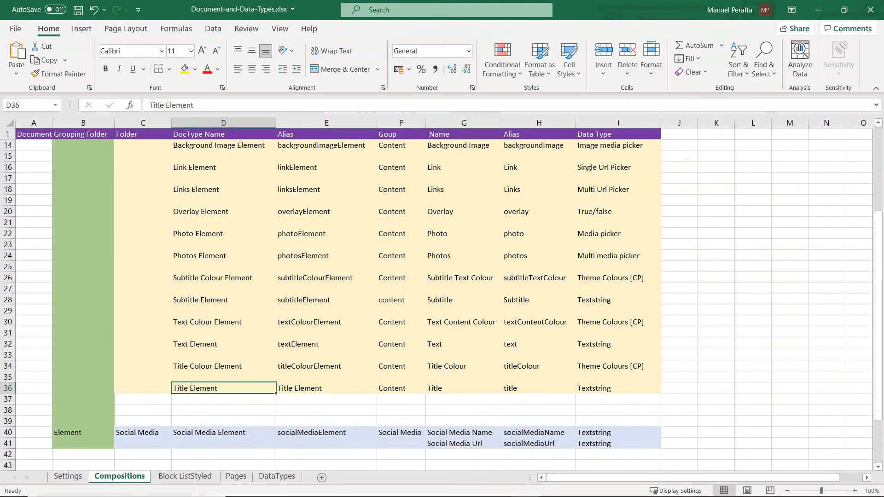
{"action": "left_click_drag", "start_coordinate": [201, 105], "coordinate": [83, 103]}
{"action": "key", "text": "alt+Tab"}
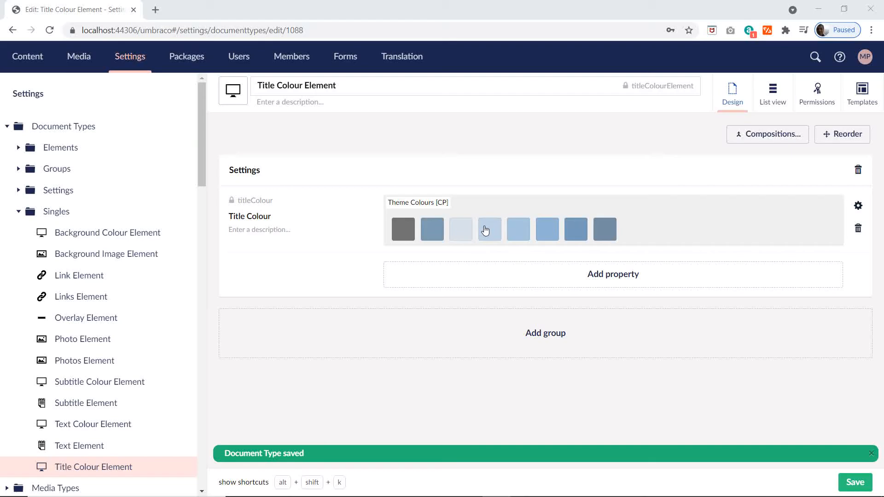
{"action": "left_click", "coordinate": [183, 211]}
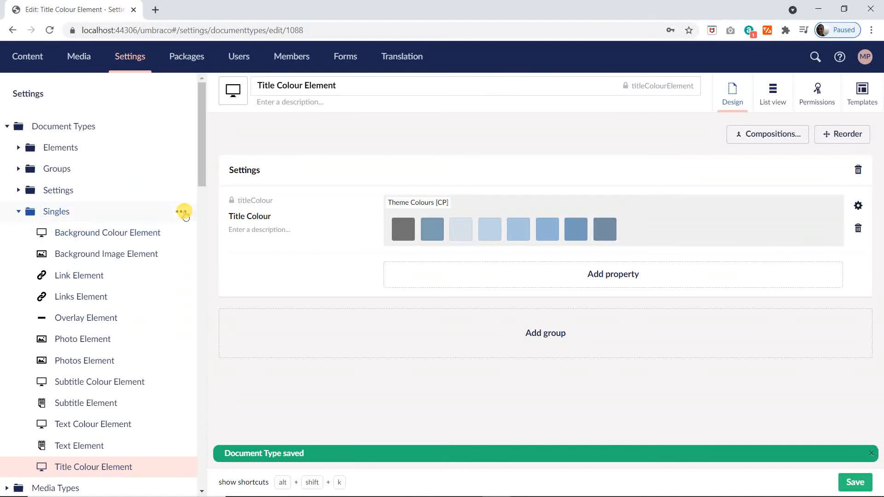
{"action": "left_click", "coordinate": [285, 243]}
{"action": "key", "text": "ctrl+v"}
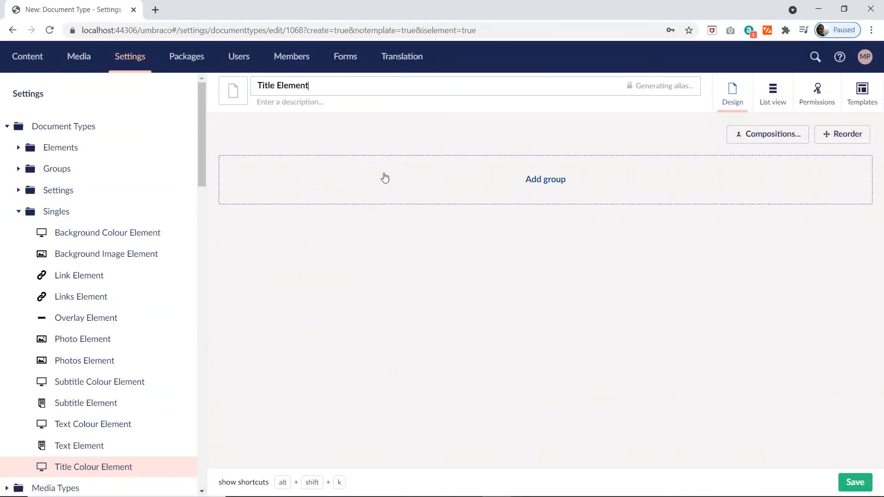
Step: Give Title Element the black spiral notepad icon, searching the icons for "te"
{"action": "left_click", "coordinate": [233, 91]}
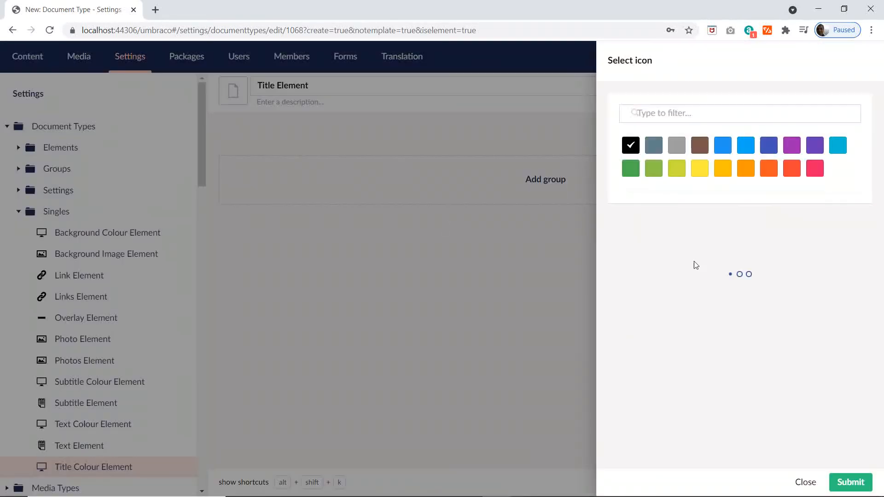
{"action": "type", "text": "te"}
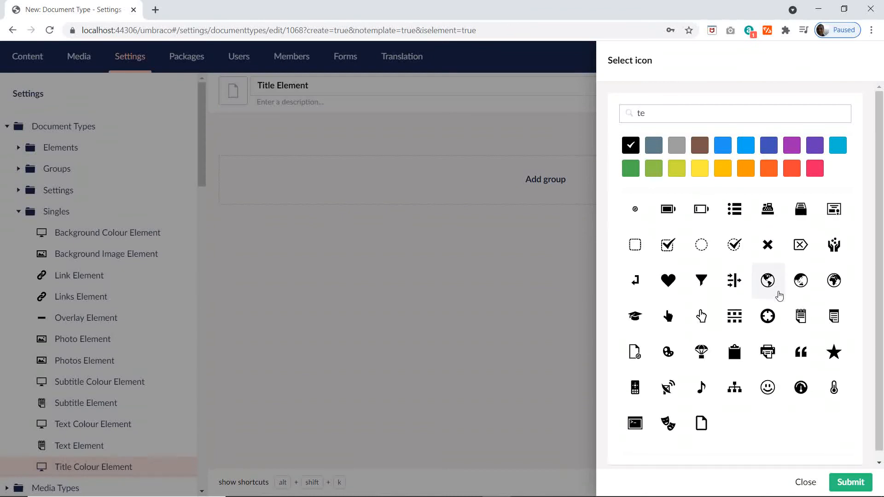
{"action": "left_click", "coordinate": [800, 316]}
Step: Add a group named Content to Title Element and start a property in it named Title
{"action": "left_click", "coordinate": [537, 181]}
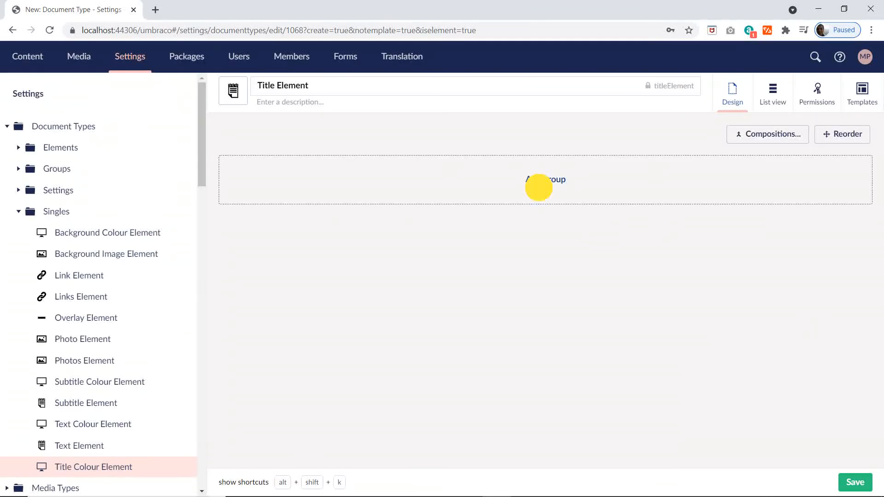
{"action": "type", "text": "Content"}
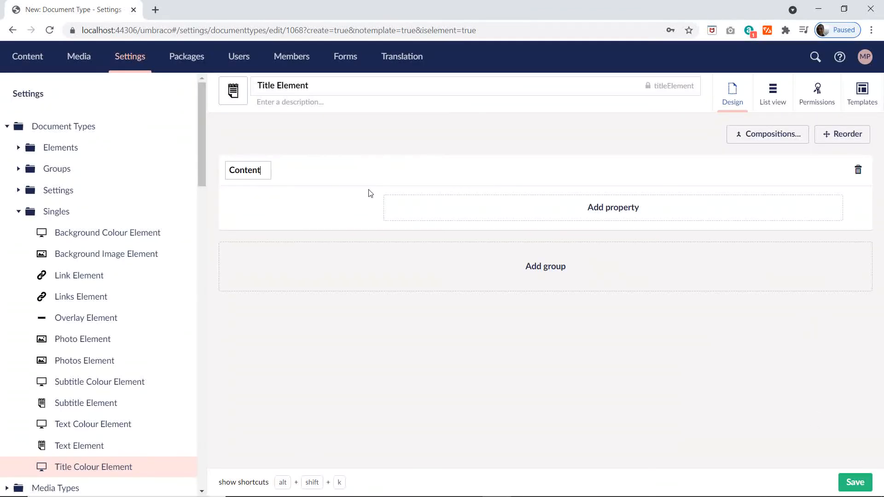
{"action": "left_click", "coordinate": [637, 210]}
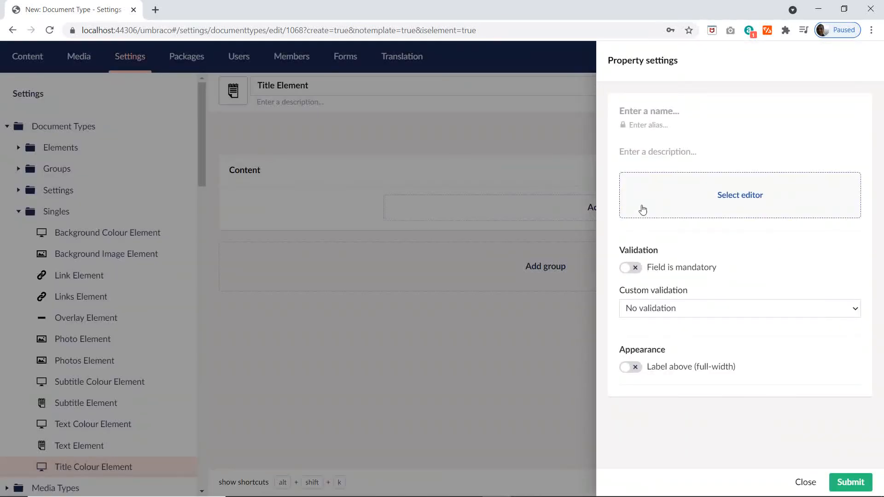
{"action": "type", "text": "Title"}
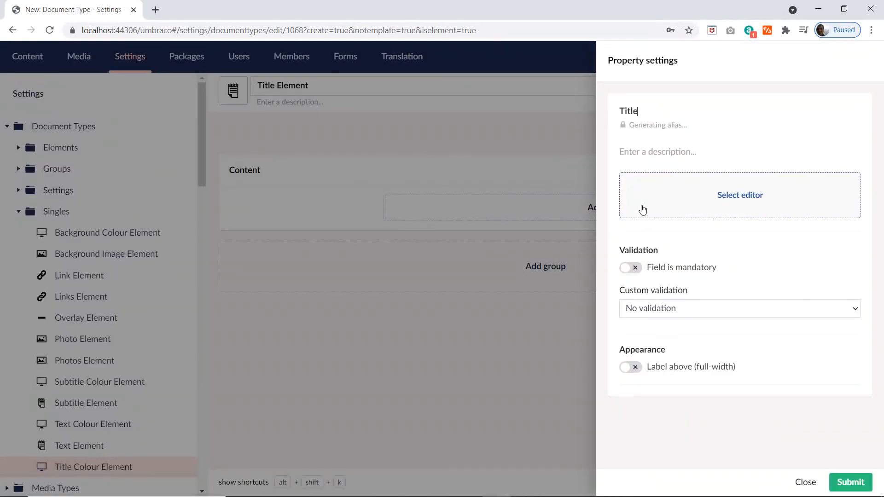
Step: Assign the Textstring configuration to the Title property, save Title Element and switch back to the Excel plan
{"action": "left_click", "coordinate": [783, 206]}
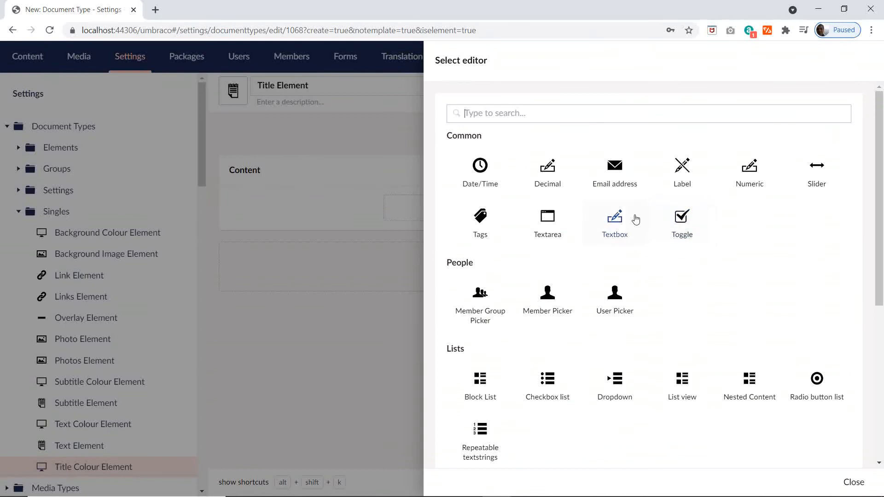
{"action": "left_click", "coordinate": [619, 220]}
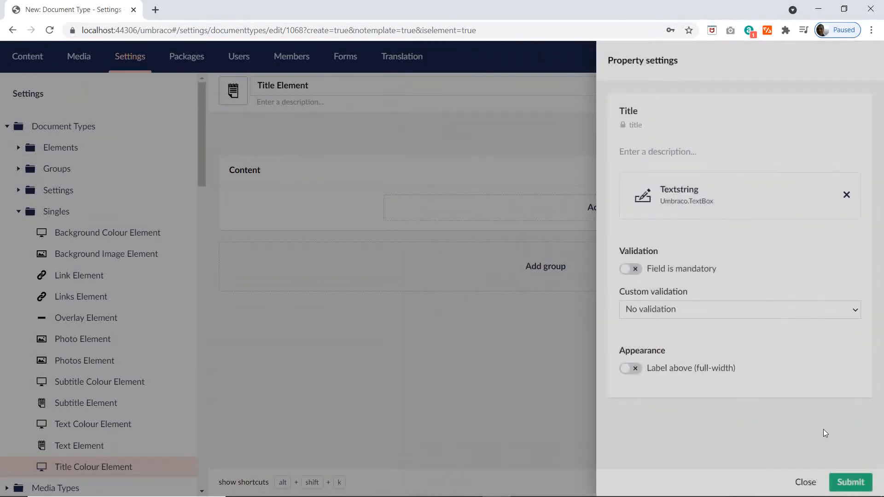
{"action": "left_click", "coordinate": [847, 483]}
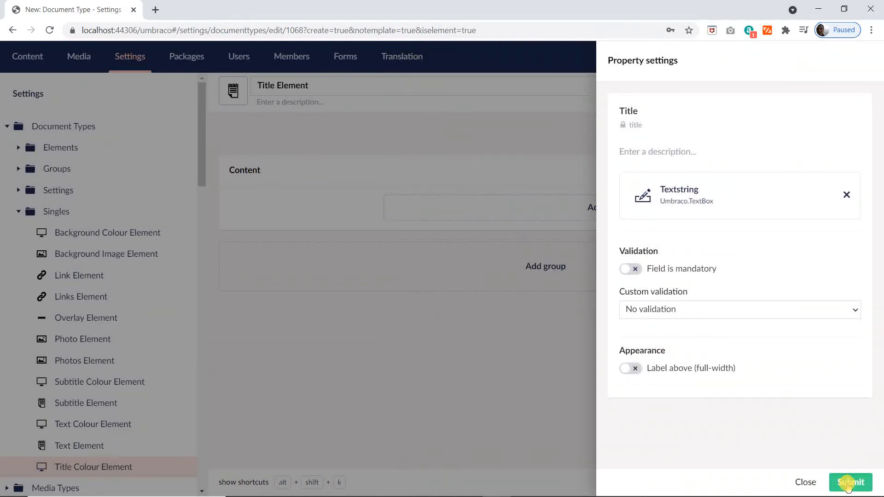
{"action": "left_click", "coordinate": [852, 482]}
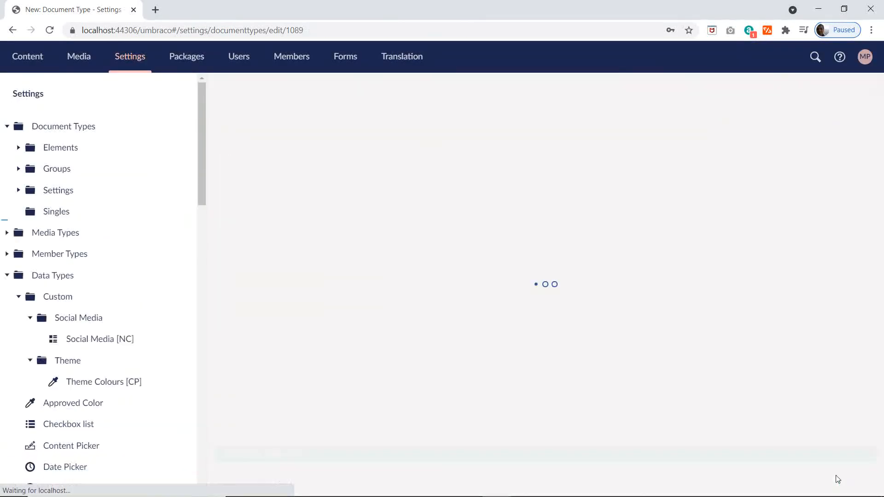
{"action": "key", "text": "alt+Tab"}
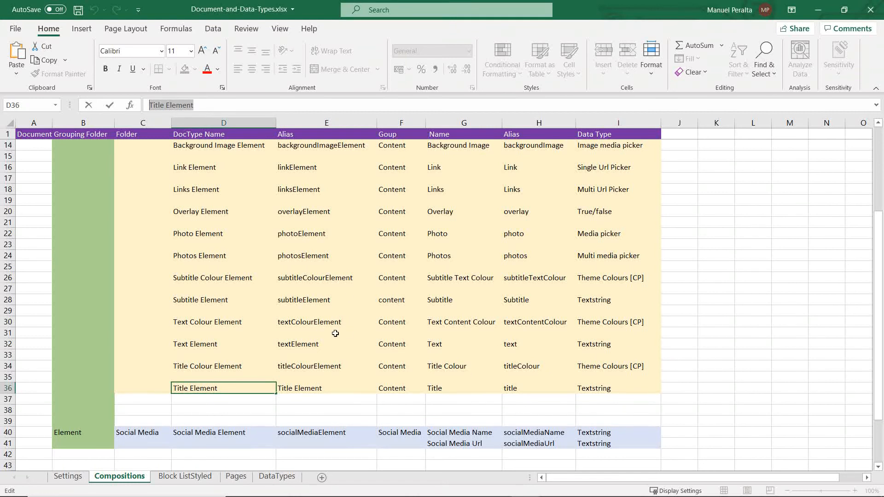
Step: Review the Compositions, Settings and Pages sheets of the Excel plan for the document types still missing
{"action": "scroll", "coordinate": [285, 310], "scroll_direction": "up", "scroll_amount": 4}
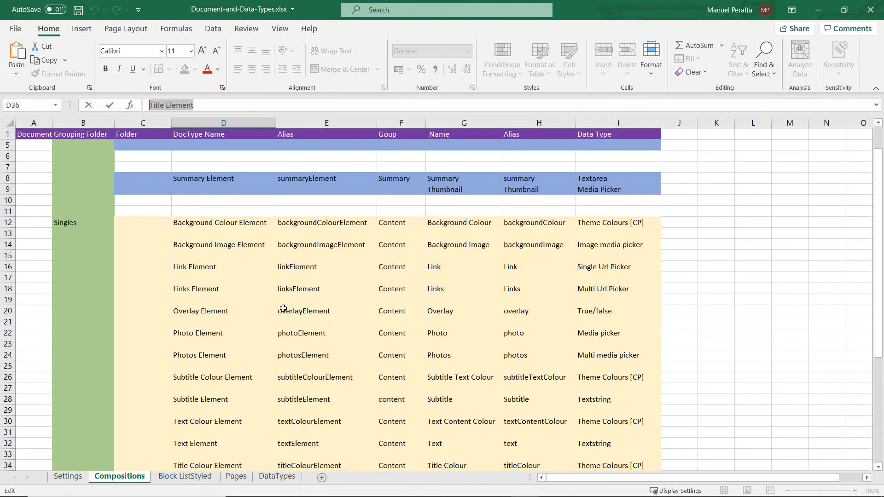
{"action": "scroll", "coordinate": [283, 308], "scroll_direction": "down", "scroll_amount": 2}
{"action": "scroll", "coordinate": [283, 308], "scroll_direction": "down", "scroll_amount": 6}
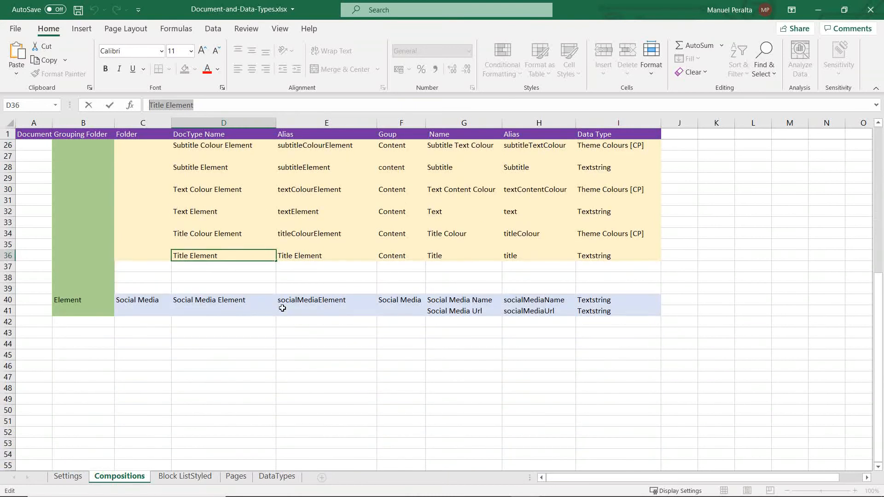
{"action": "left_click", "coordinate": [68, 477]}
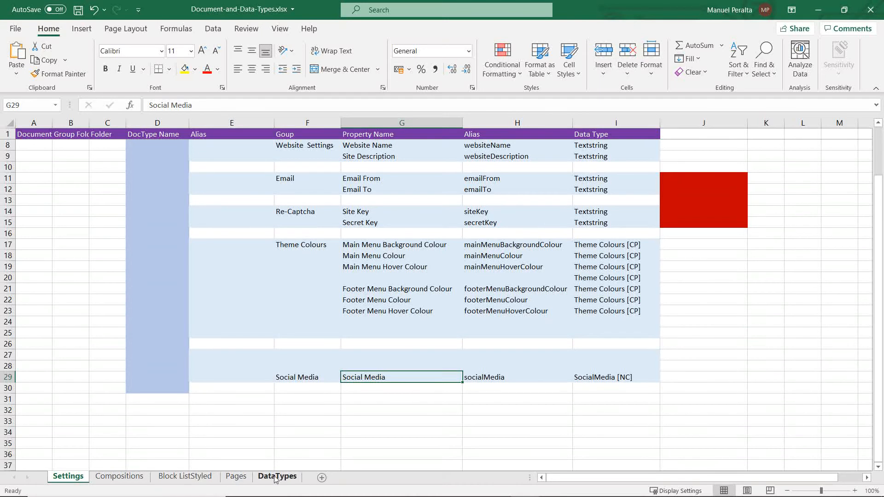
{"action": "left_click", "coordinate": [238, 478]}
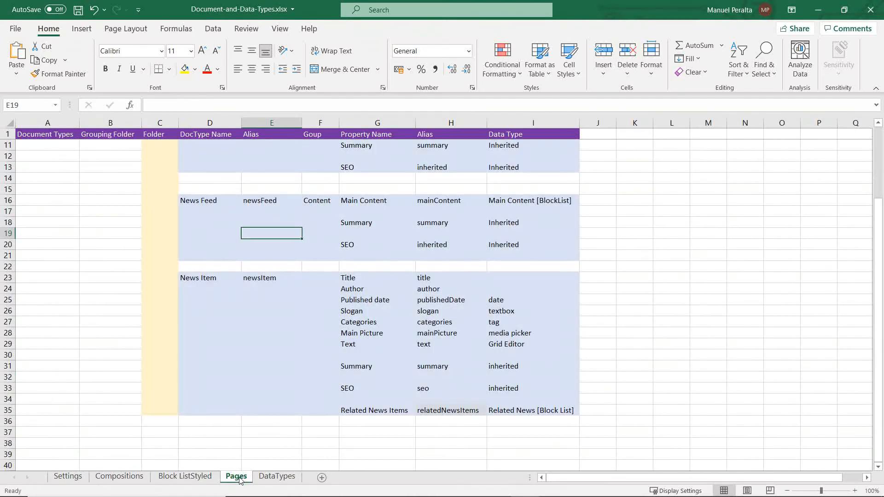
{"action": "scroll", "coordinate": [365, 335], "scroll_direction": "up", "scroll_amount": 3}
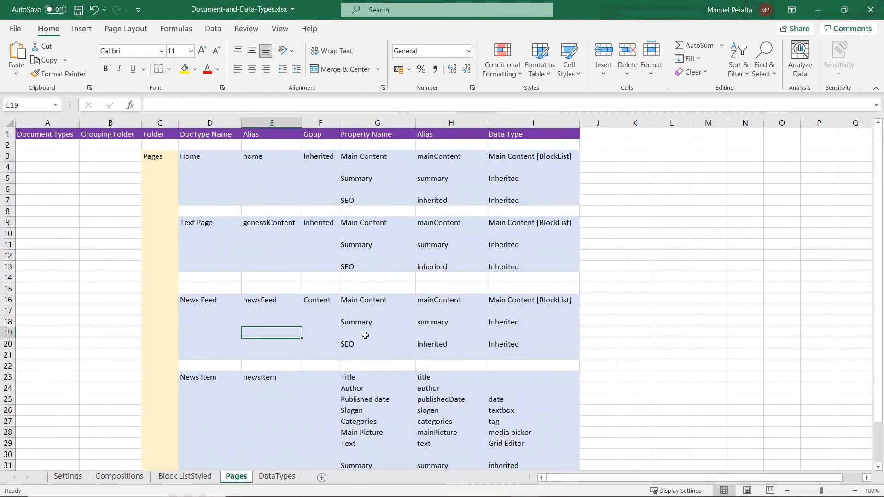
Step: Switch to Umbraco, collapse the Singles folder and create a folder named Pages under Document Types
{"action": "key", "text": "alt+Tab"}
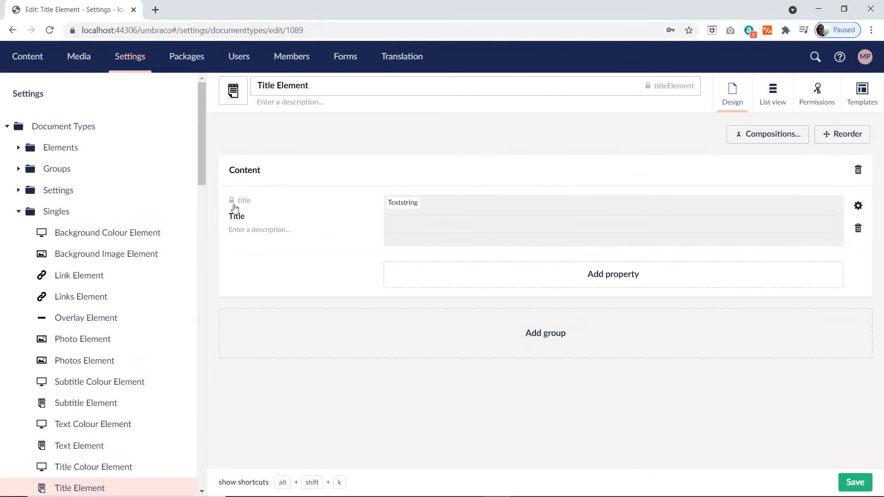
{"action": "left_click", "coordinate": [18, 211]}
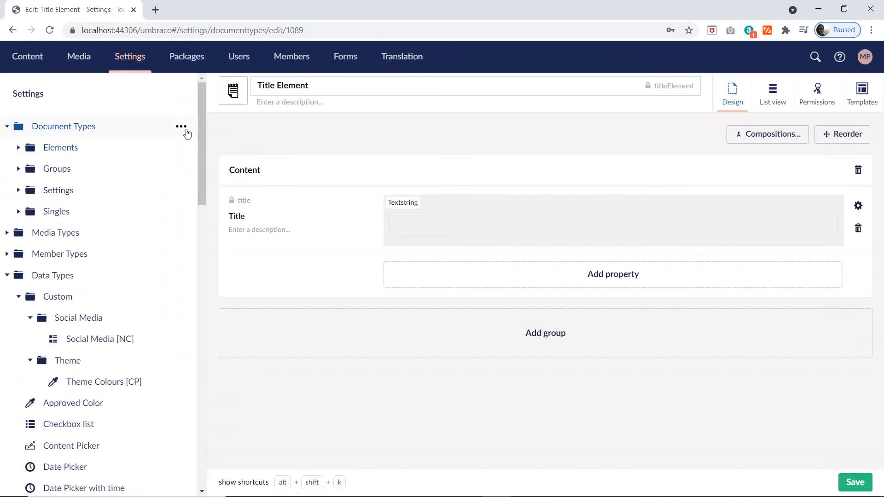
{"action": "left_click", "coordinate": [181, 127]}
{"action": "left_click", "coordinate": [268, 335]}
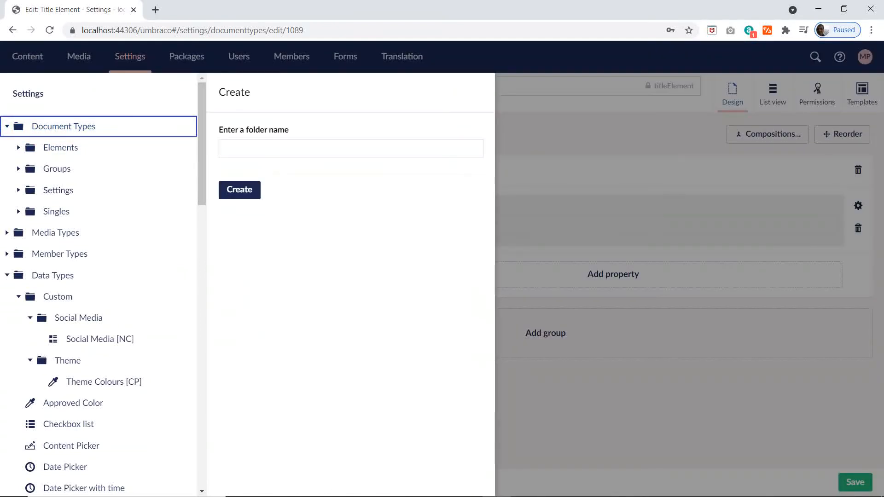
{"action": "type", "text": "Pages"}
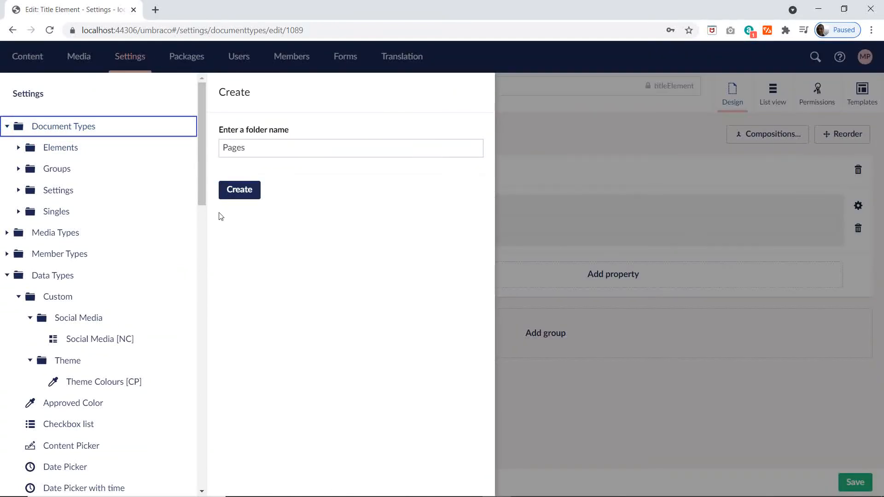
{"action": "left_click", "coordinate": [237, 191]}
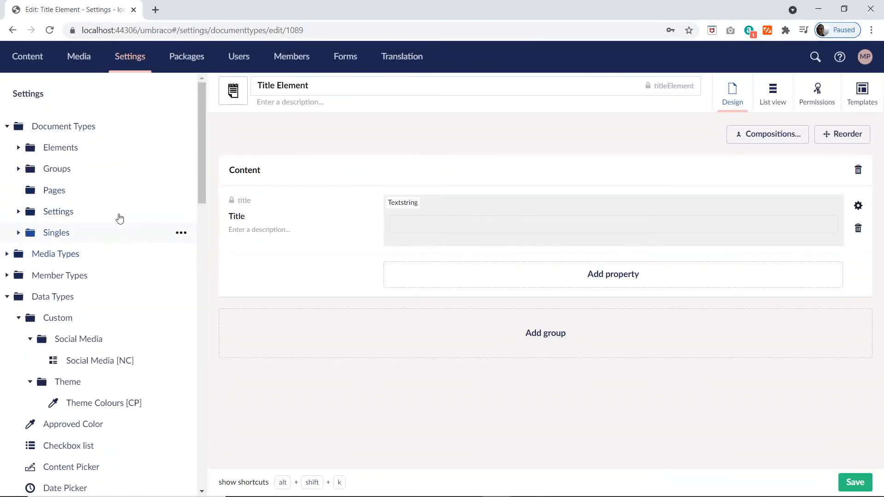
Step: Check the Pages sheet of the Excel plan and create a document type with template named Home in the Pages folder
{"action": "left_click", "coordinate": [181, 190]}
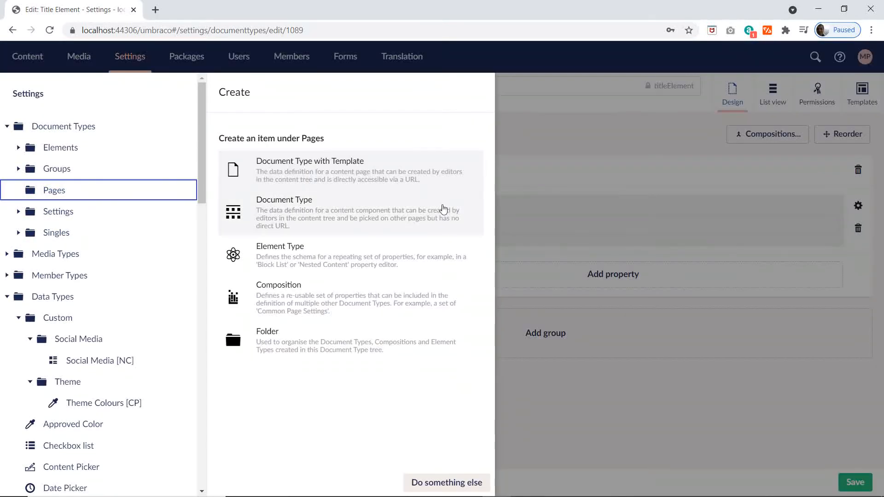
{"action": "key", "text": "alt+Tab"}
{"action": "left_click", "coordinate": [442, 205]}
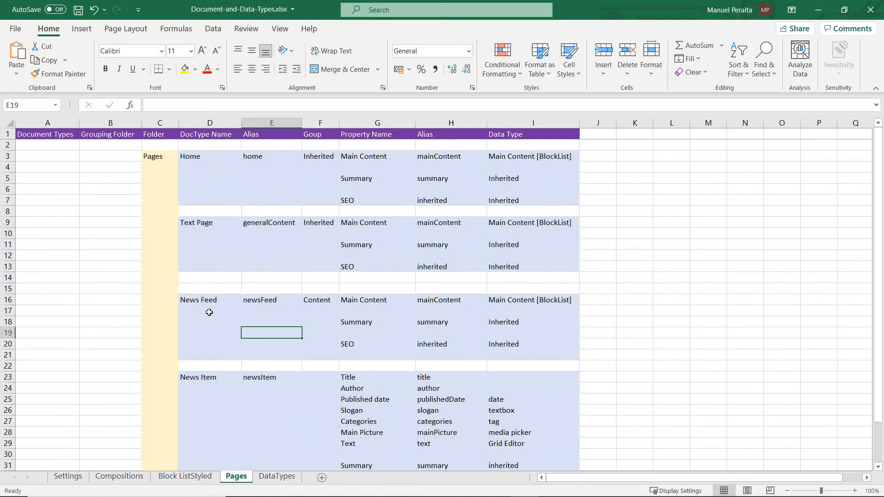
{"action": "scroll", "coordinate": [241, 386], "scroll_direction": "down", "scroll_amount": 4}
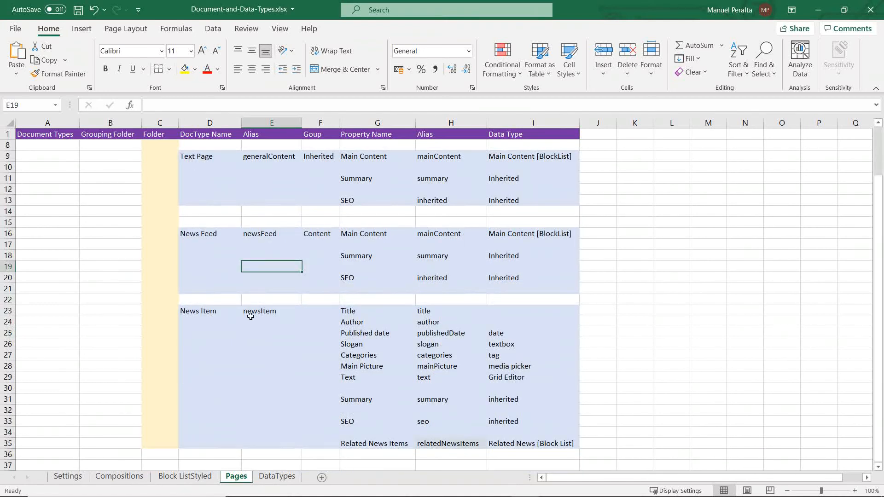
{"action": "scroll", "coordinate": [304, 341], "scroll_direction": "up", "scroll_amount": 4}
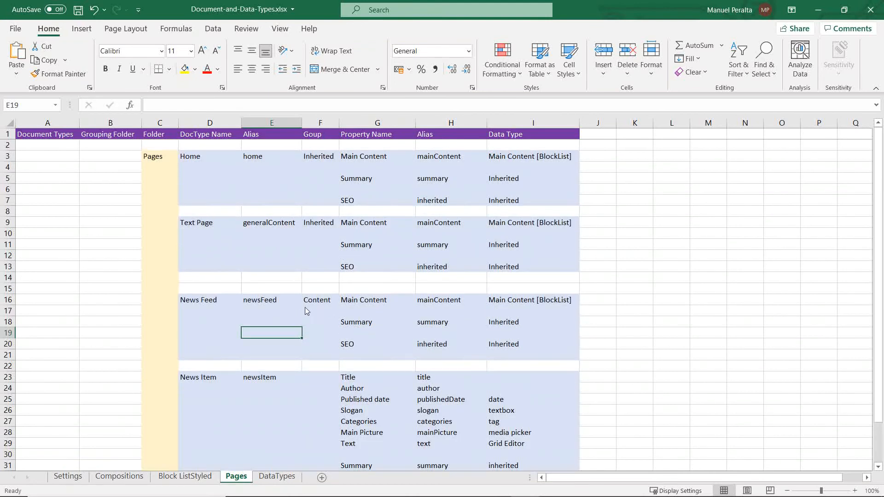
{"action": "key", "text": "alt+Tab"}
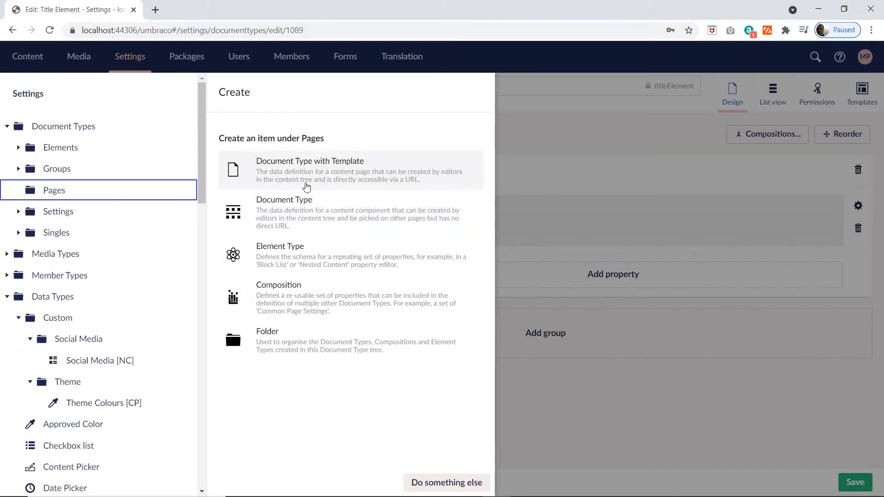
{"action": "left_click", "coordinate": [307, 185]}
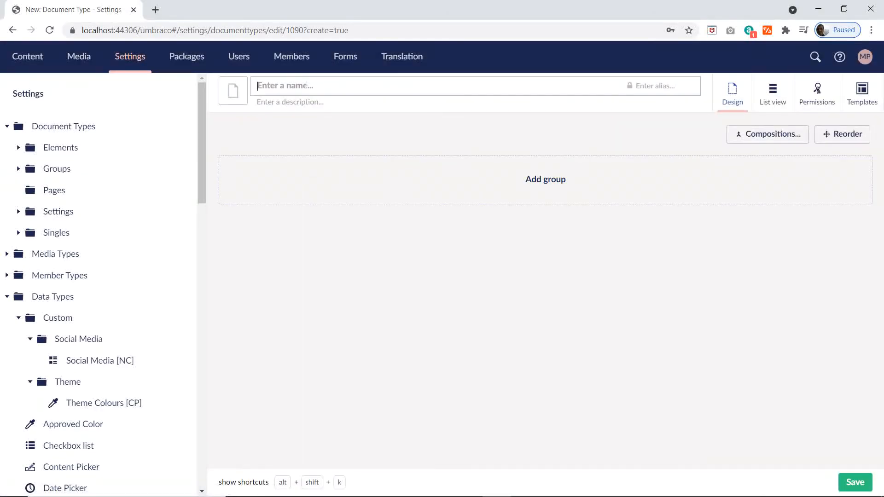
{"action": "type", "text": "Home"}
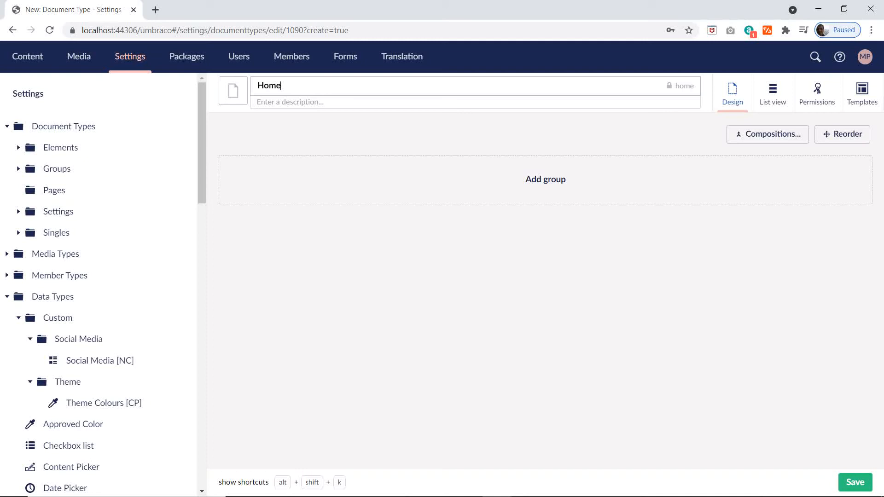
Step: Give the Home document type the black house icon, searching the icons for "ho"
{"action": "left_click", "coordinate": [233, 91]}
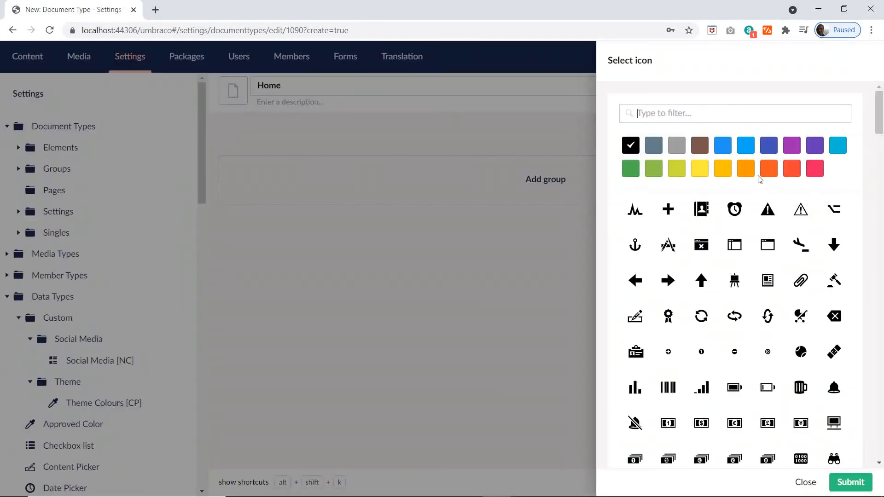
{"action": "type", "text": "ho"}
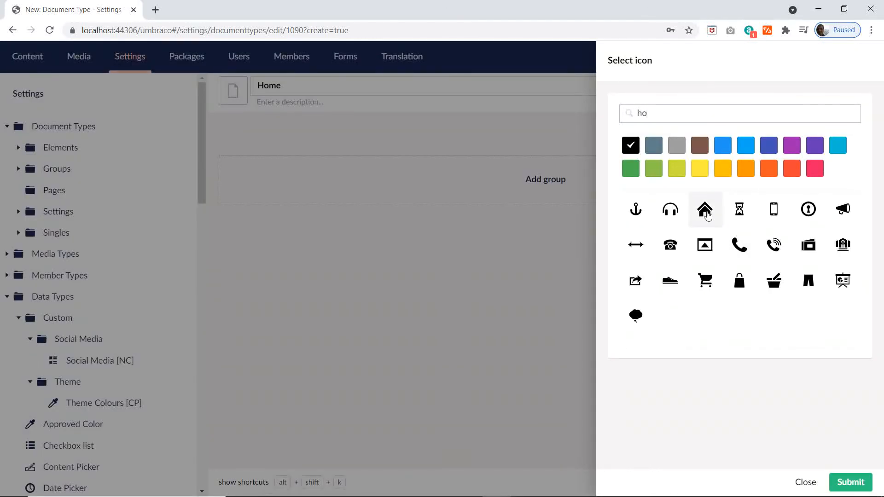
{"action": "left_click", "coordinate": [702, 208]}
{"action": "left_click", "coordinate": [555, 190]}
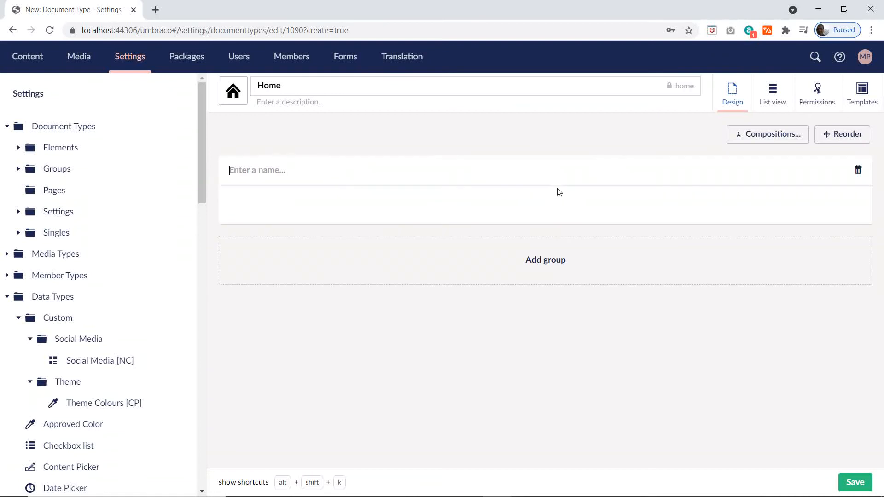
{"action": "left_click", "coordinate": [858, 170]}
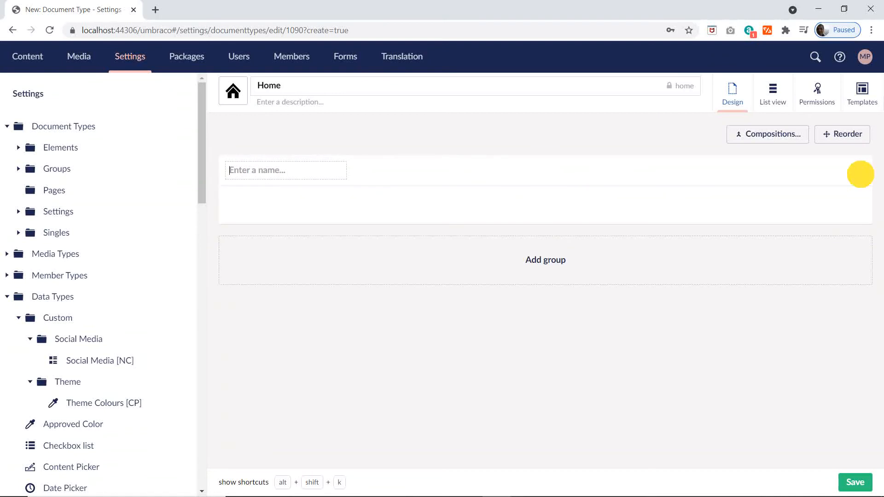
{"action": "left_click", "coordinate": [828, 171]}
Step: Add the SEO Element and Summary Element compositions to Home, save it and look over the inherited groups
{"action": "left_click", "coordinate": [764, 138]}
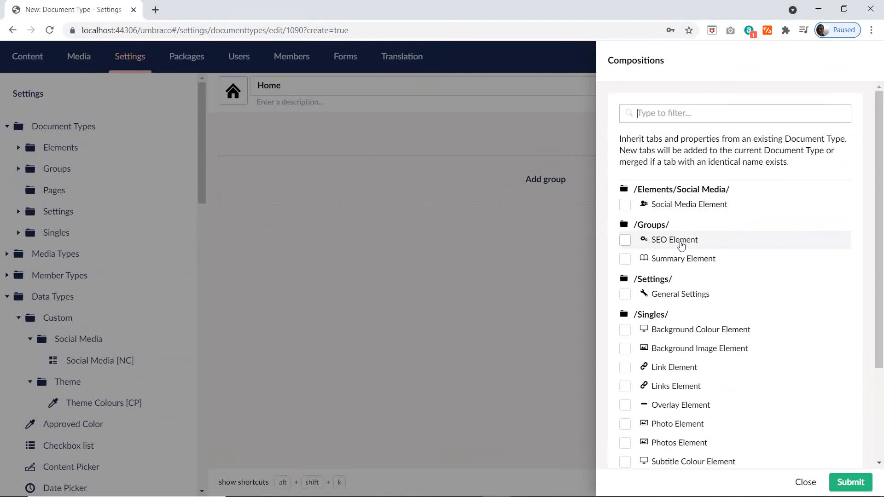
{"action": "left_click", "coordinate": [625, 241]}
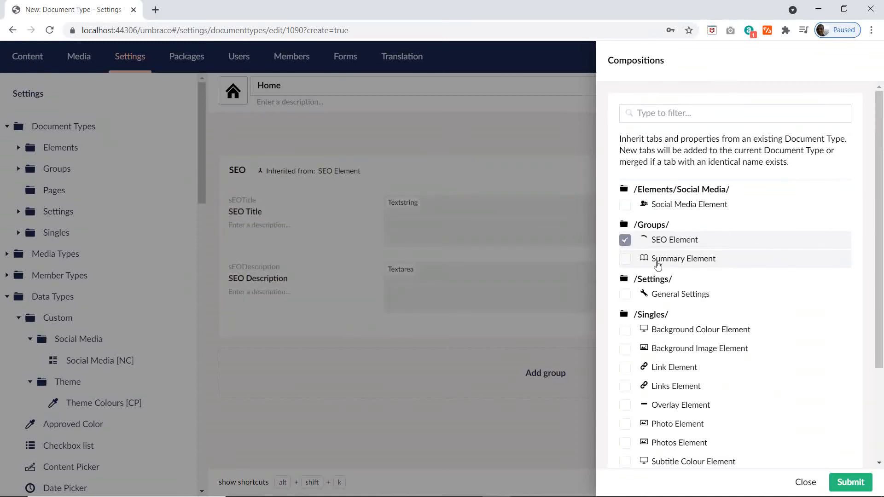
{"action": "left_click", "coordinate": [625, 258]}
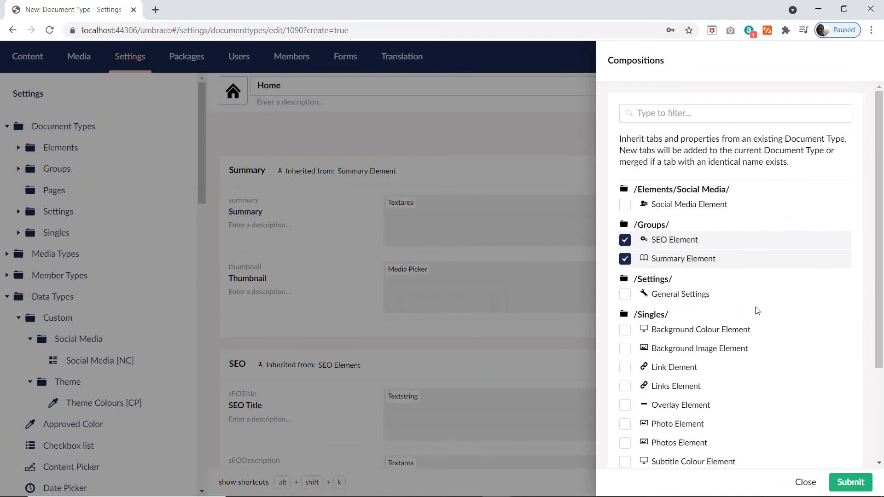
{"action": "left_click", "coordinate": [851, 483]}
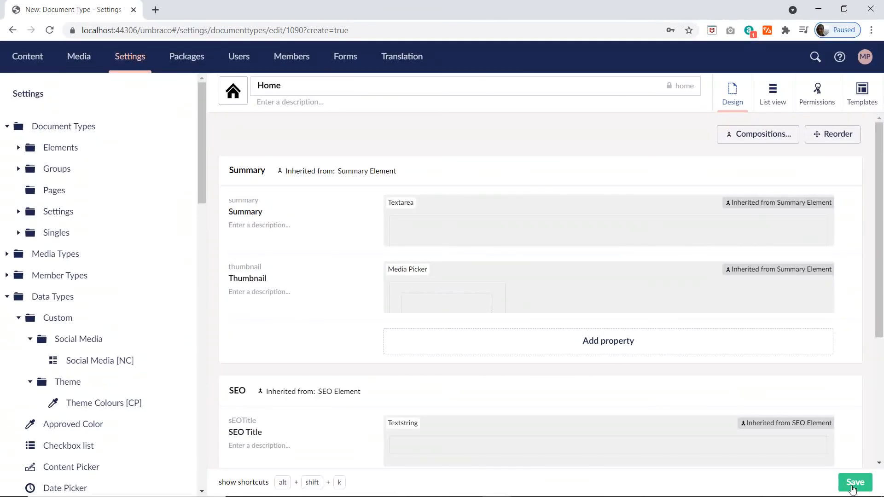
{"action": "left_click", "coordinate": [852, 488]}
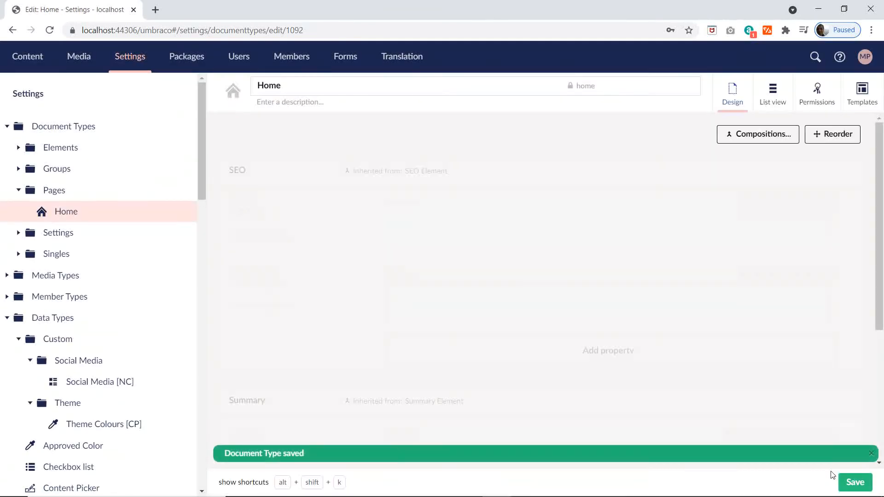
{"action": "scroll", "coordinate": [296, 276], "scroll_direction": "down", "scroll_amount": 4}
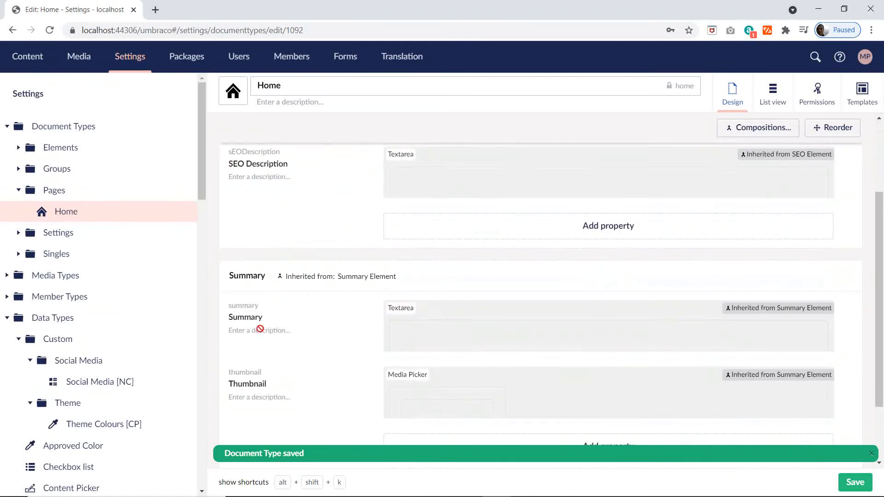
{"action": "scroll", "coordinate": [389, 343], "scroll_direction": "up", "scroll_amount": 4}
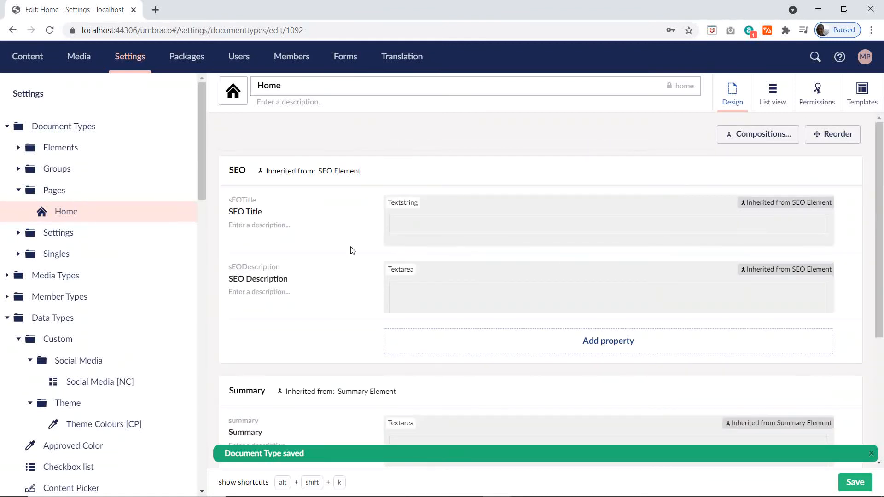
Step: Start a new document type with template in the Pages folder and copy Text Page from cell D9 of the Excel plan
{"action": "left_click", "coordinate": [181, 190]}
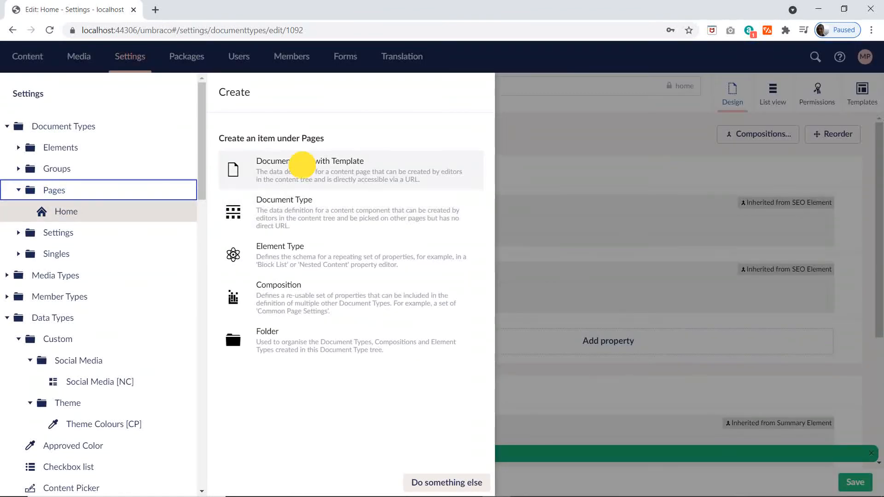
{"action": "left_click", "coordinate": [296, 158]}
{"action": "key", "text": "alt+Tab"}
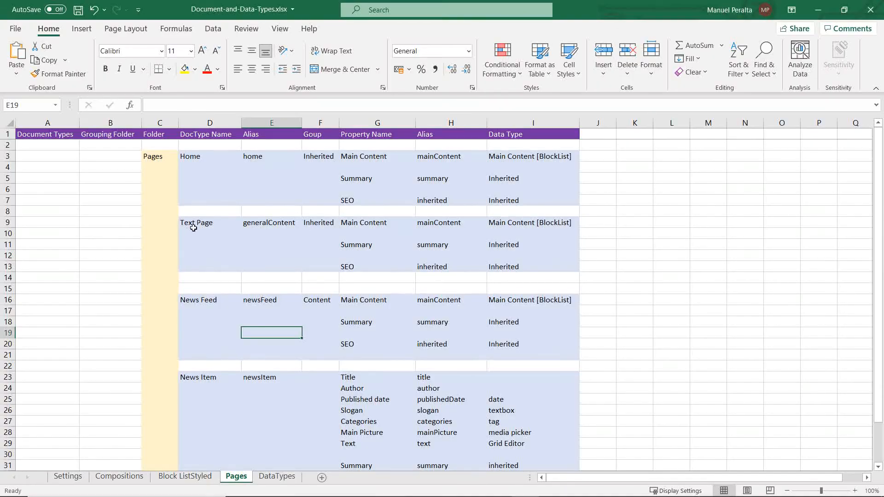
{"action": "left_click", "coordinate": [193, 228]}
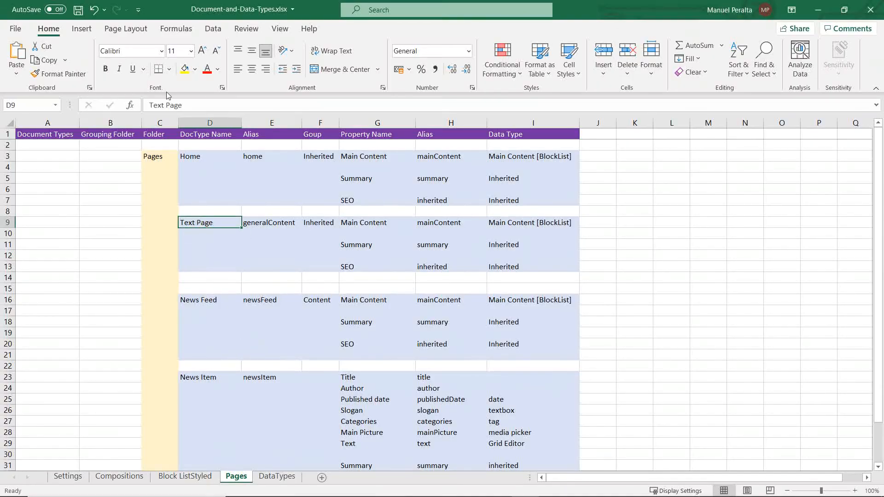
{"action": "left_click_drag", "start_coordinate": [196, 106], "coordinate": [67, 106]}
{"action": "key", "text": "ctrl+c"}
Step: Back in Umbraco, name the new document type Text Page and give it the black newspaper icon
{"action": "key", "text": "alt+Tab"}
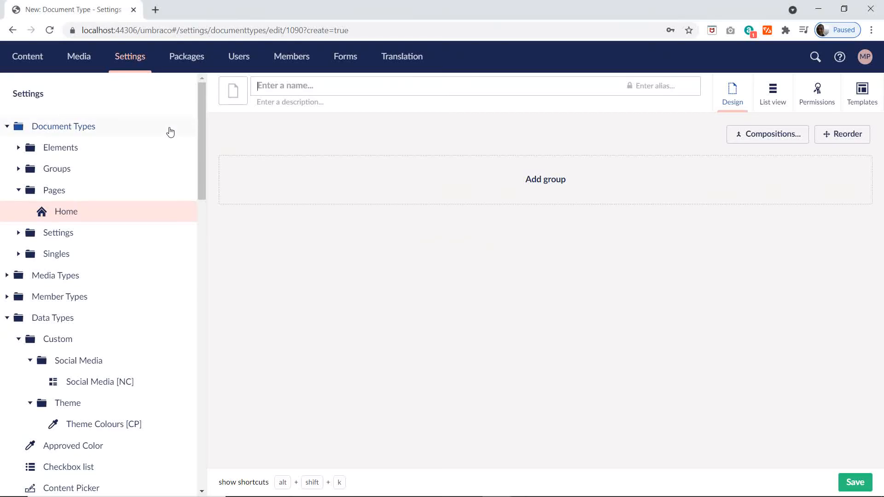
{"action": "key", "text": "ctrl+v"}
{"action": "left_click", "coordinate": [232, 91]}
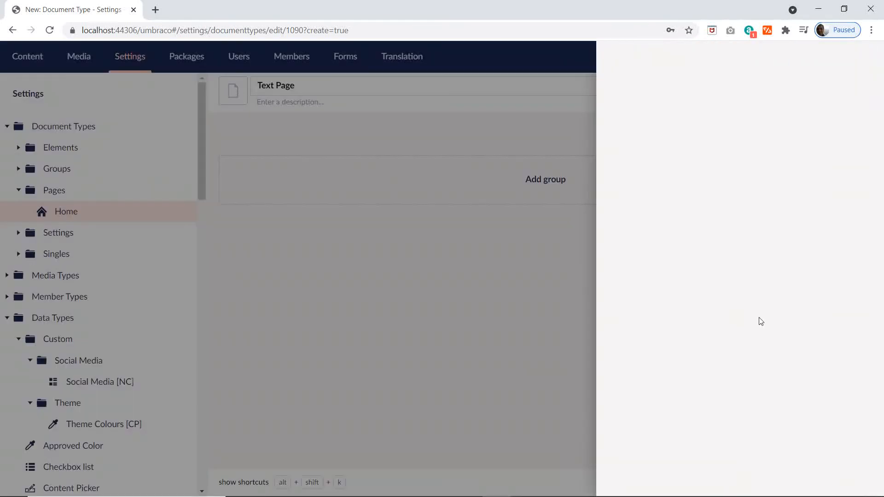
{"action": "left_click", "coordinate": [769, 281]}
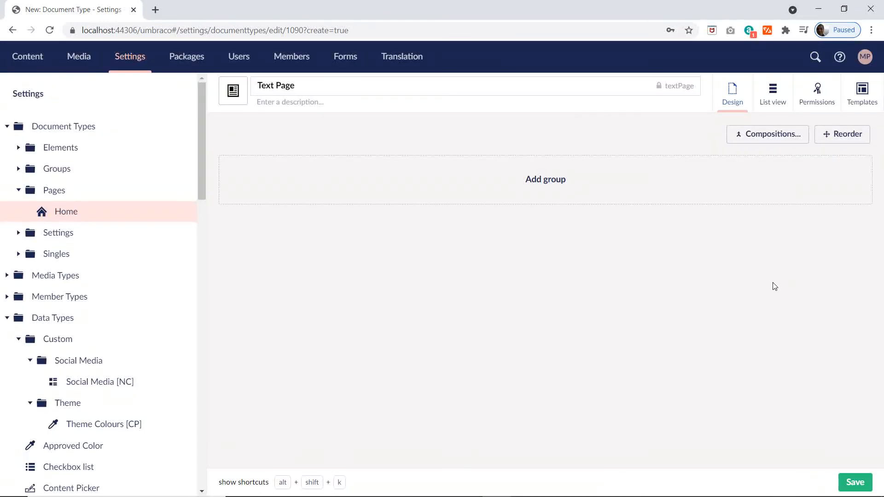
{"action": "left_click", "coordinate": [515, 190]}
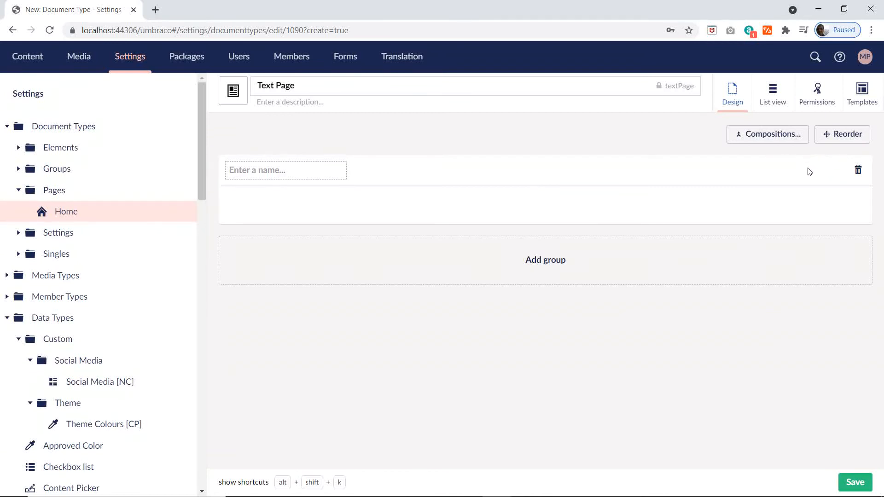
{"action": "left_click", "coordinate": [857, 171]}
{"action": "left_click", "coordinate": [824, 172]}
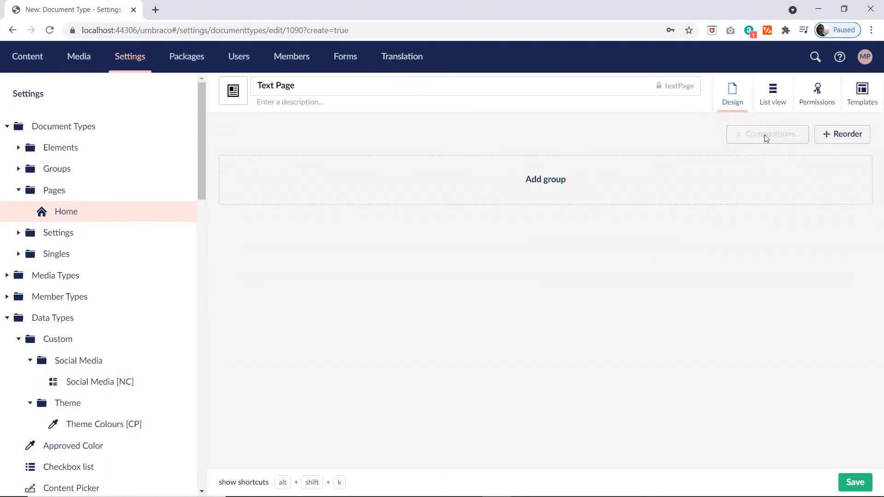
Step: Add the SEO Element and Summary Element compositions to the Text Page document type and save it
{"action": "left_click", "coordinate": [764, 134]}
{"action": "left_click", "coordinate": [624, 239]}
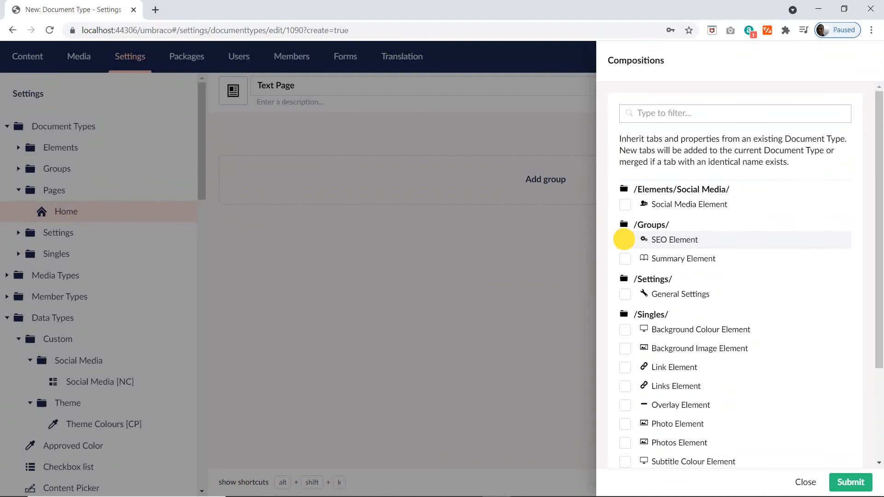
{"action": "left_click", "coordinate": [624, 259]}
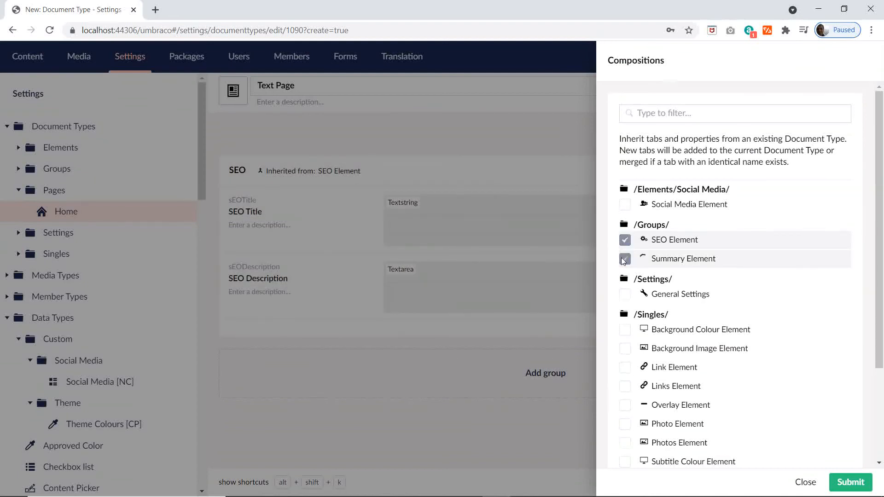
{"action": "left_click", "coordinate": [847, 483]}
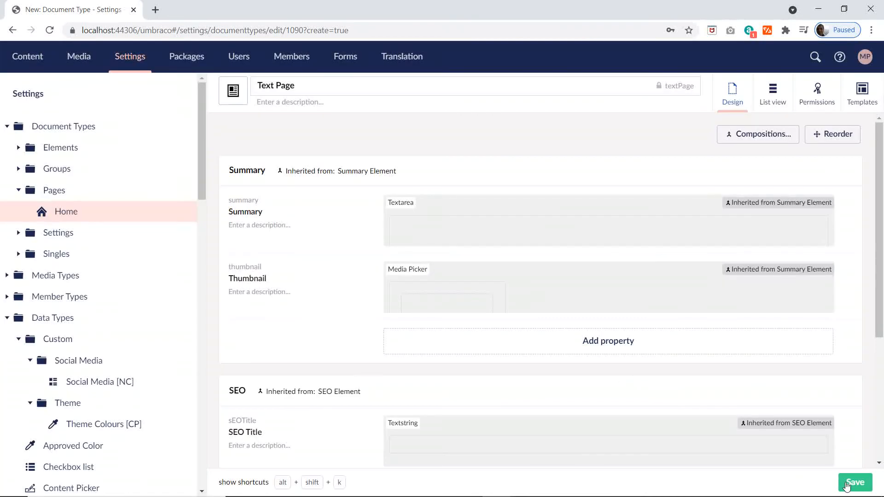
{"action": "left_click", "coordinate": [854, 483]}
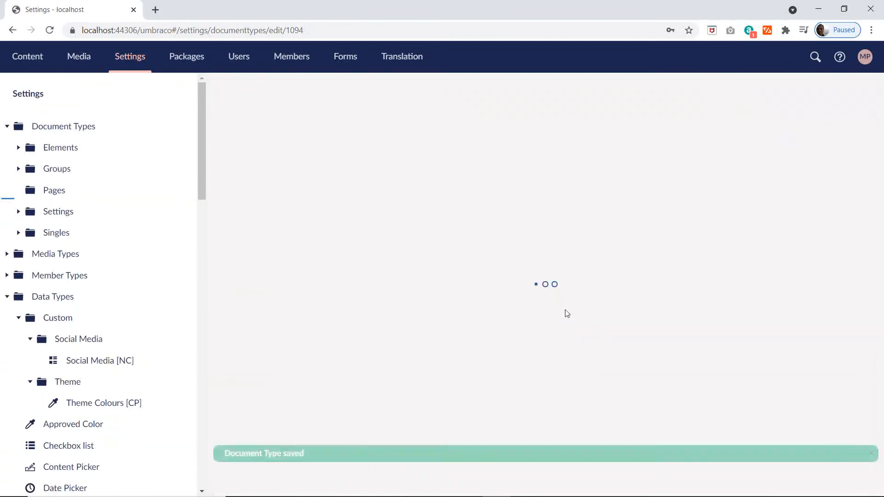
Step: Switch to the Excel plan, copy News Feed from cell D16 and return to Umbraco
{"action": "key", "text": "alt+Tab"}
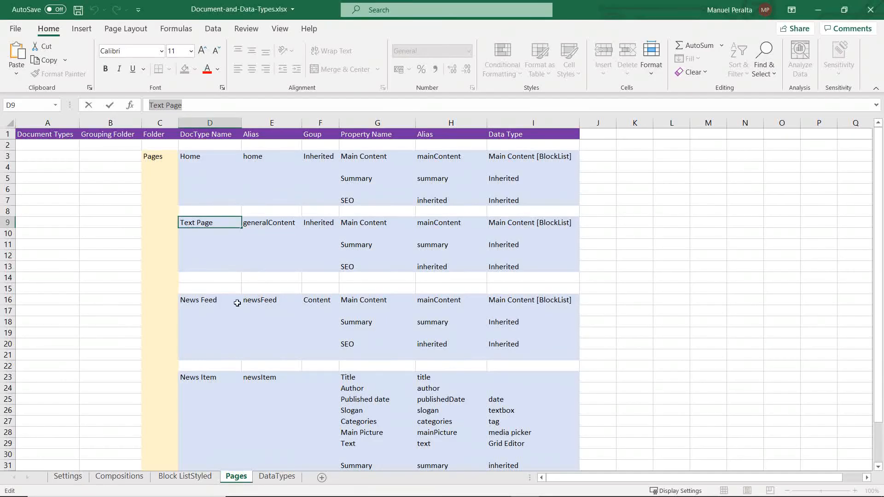
{"action": "left_click", "coordinate": [207, 299]}
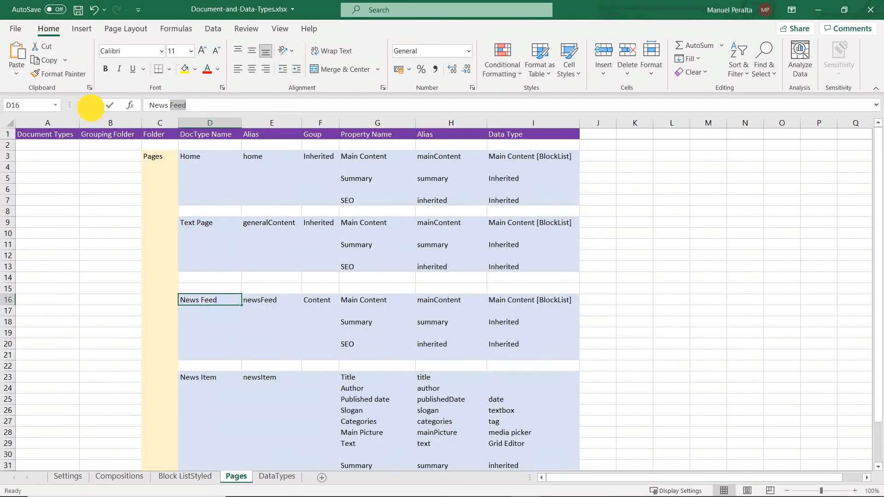
{"action": "key", "text": "alt+Tab"}
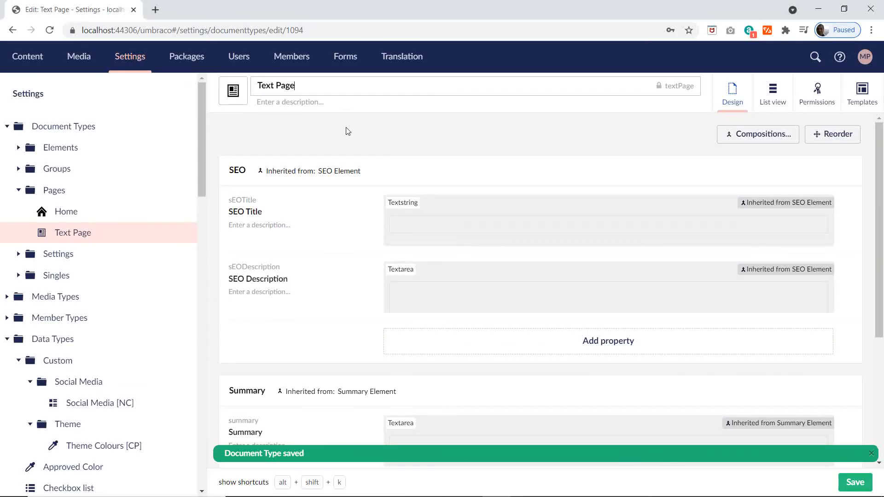
Step: Create a document type with template named News Feed in the Pages folder, using the black filled newspaper icon found by searching "new"
{"action": "left_click", "coordinate": [181, 190]}
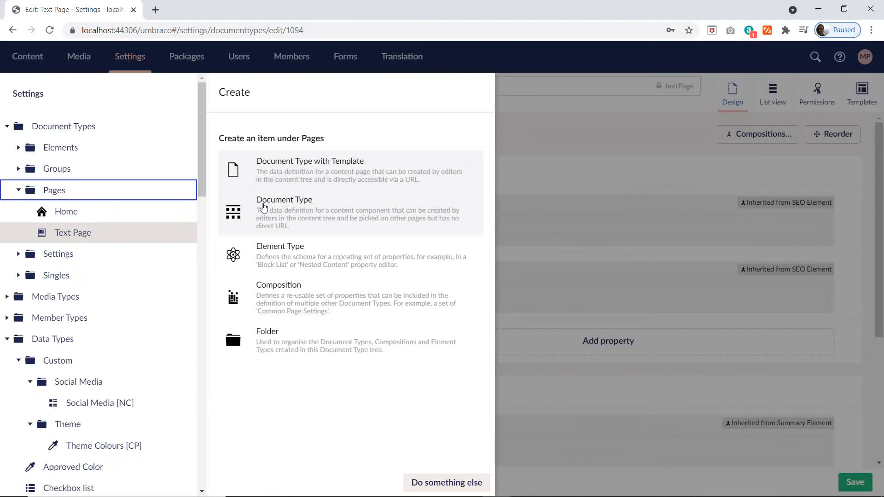
{"action": "left_click", "coordinate": [292, 160]}
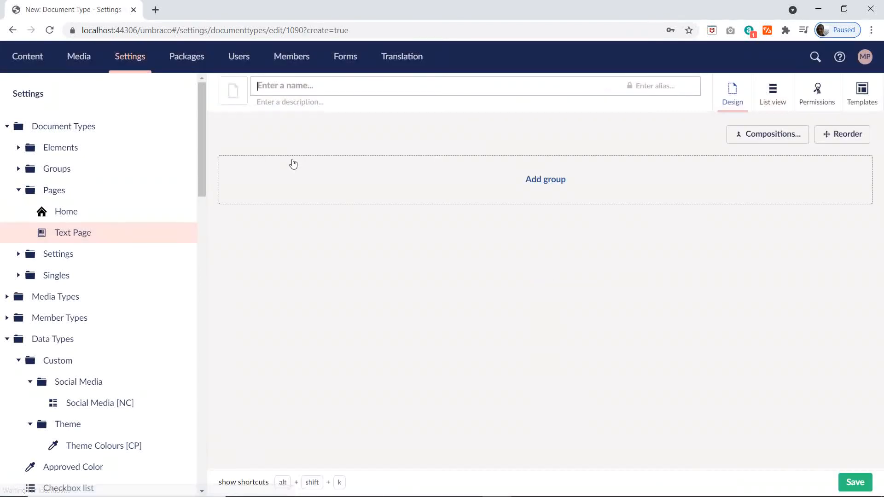
{"action": "key", "text": "ctrl+v"}
{"action": "left_click", "coordinate": [247, 93]}
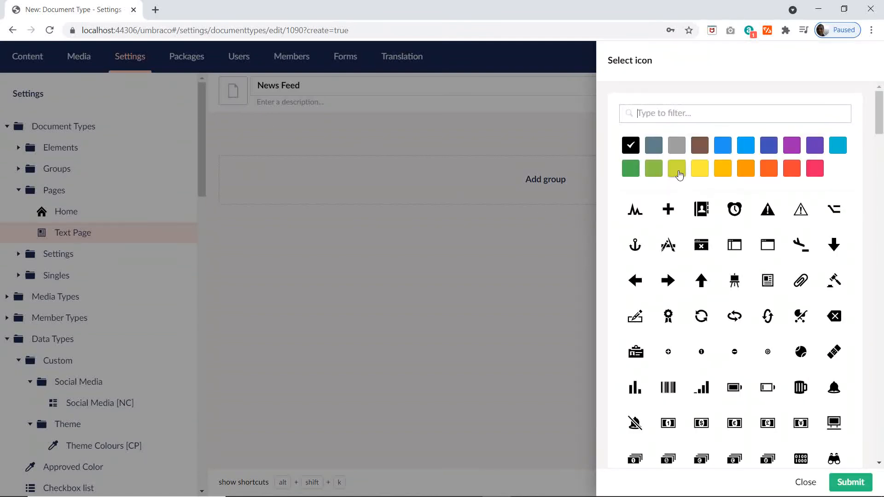
{"action": "type", "text": "new"}
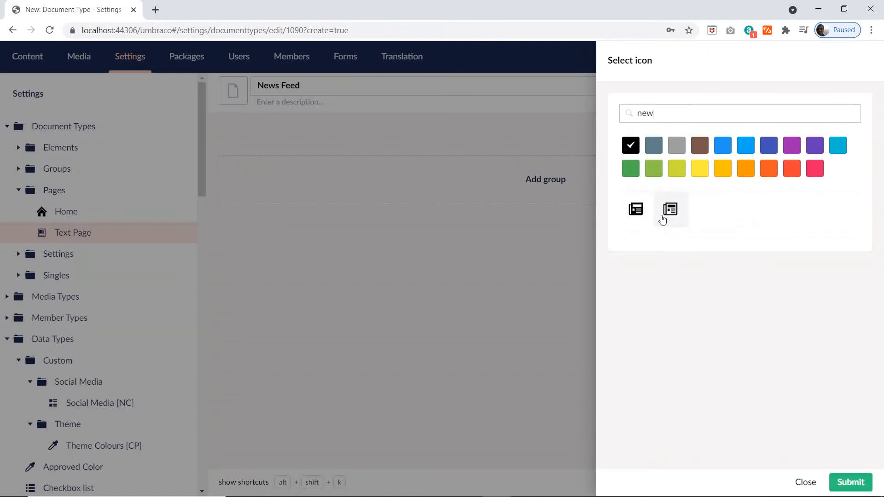
{"action": "left_click", "coordinate": [635, 211]}
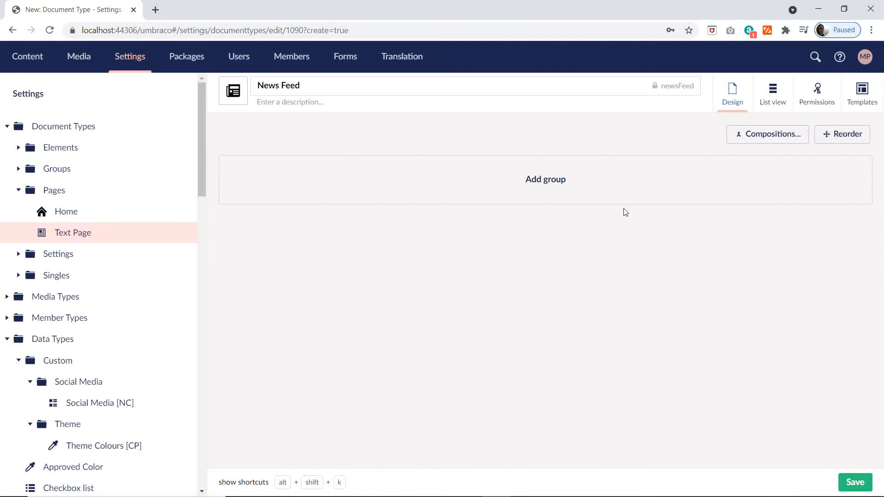
Step: Add the SEO Element and Summary Element compositions to the News Feed document type and save it
{"action": "left_click", "coordinate": [761, 135]}
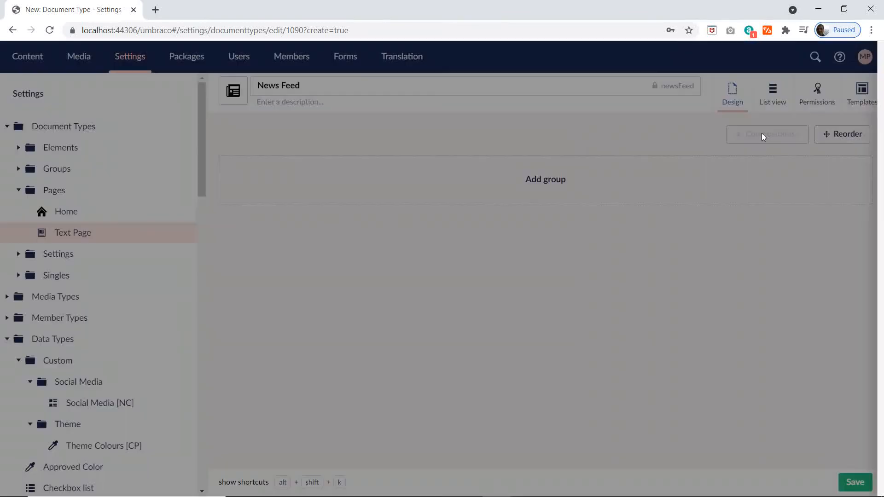
{"action": "left_click", "coordinate": [624, 240]}
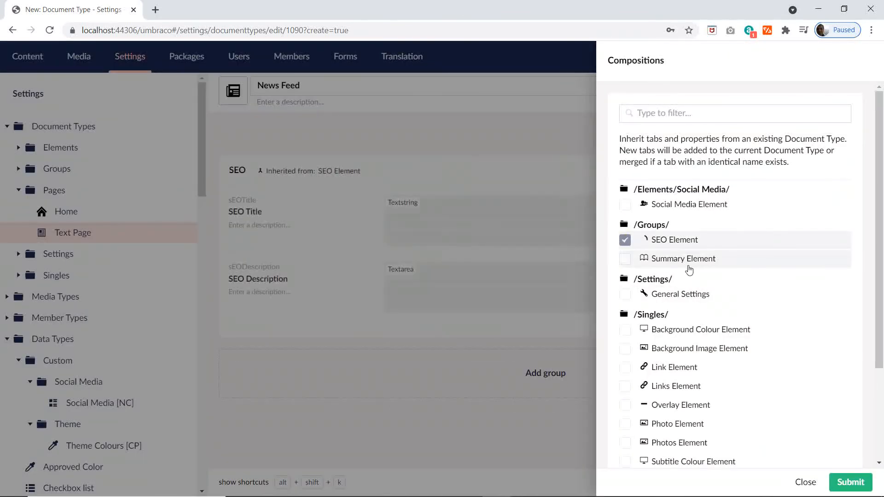
{"action": "left_click", "coordinate": [624, 259]}
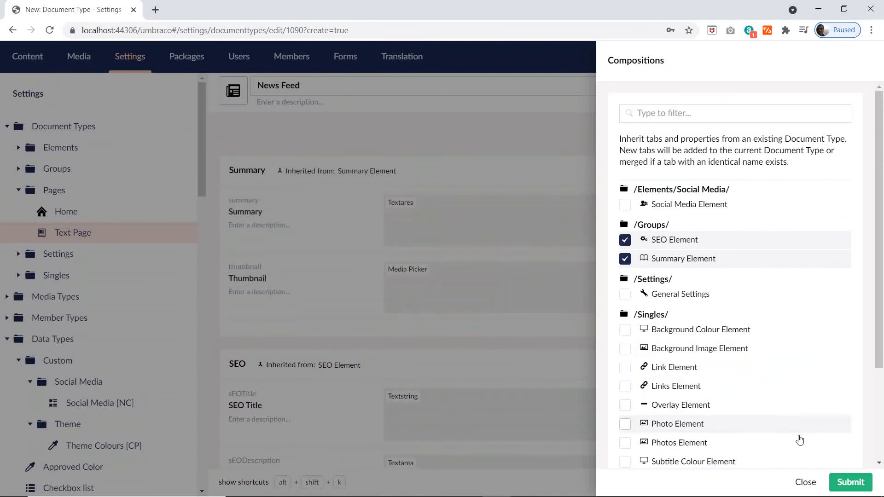
{"action": "left_click", "coordinate": [850, 481]}
{"action": "left_click", "coordinate": [860, 483]}
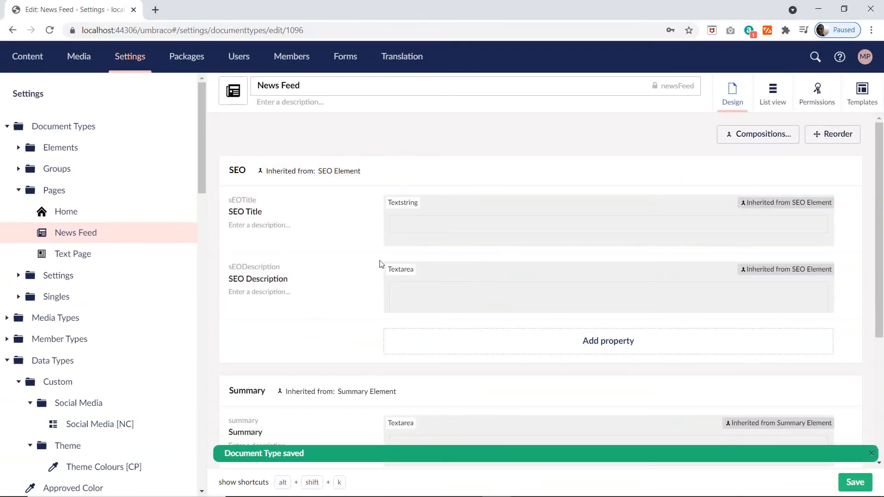
Step: Switch to the Excel plan, copy News Item from cell D23 and return to Umbraco
{"action": "key", "text": "alt+Tab"}
{"action": "scroll", "coordinate": [274, 331], "scroll_direction": "down", "scroll_amount": 1}
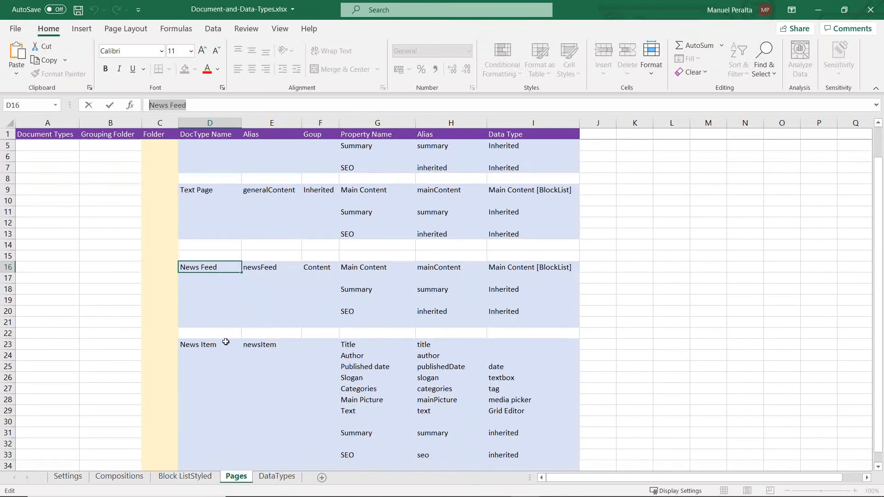
{"action": "left_click", "coordinate": [214, 346]}
{"action": "left_click_drag", "start_coordinate": [187, 105], "coordinate": [149, 107]}
{"action": "key", "text": "ctrl+c"}
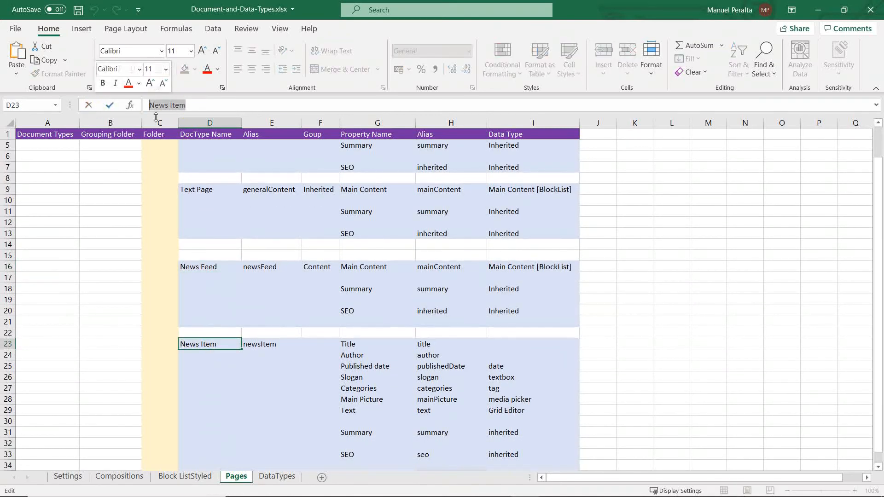
{"action": "key", "text": "alt+Tab"}
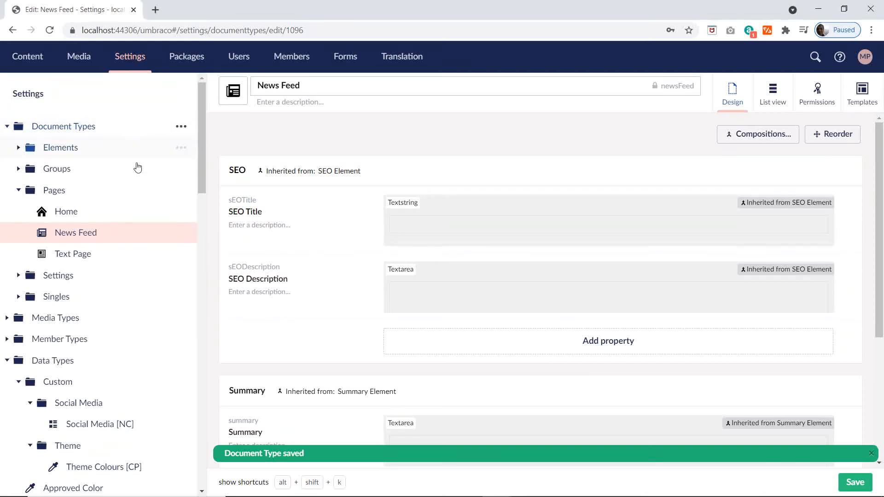
Step: Create a document type with template named News Item in the Pages folder, using the black outlined newspaper icon found by searching "news"
{"action": "left_click", "coordinate": [176, 194]}
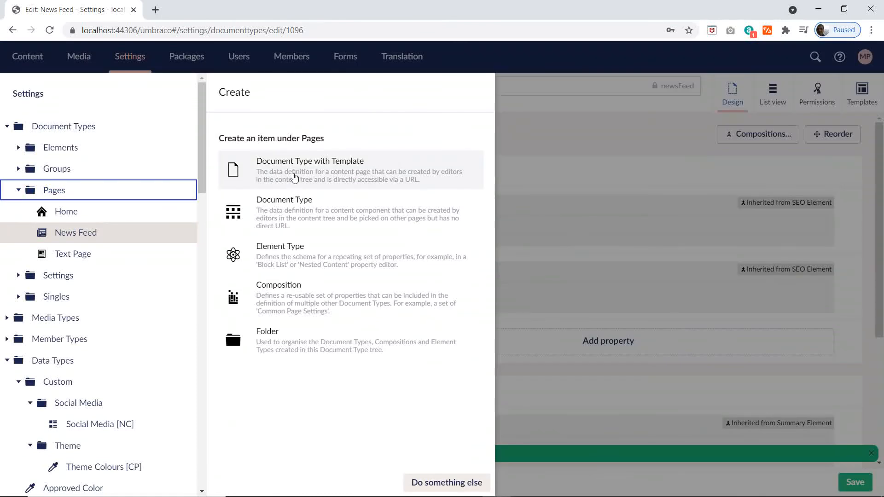
{"action": "left_click", "coordinate": [293, 186]}
{"action": "key", "text": "ctrl+v"}
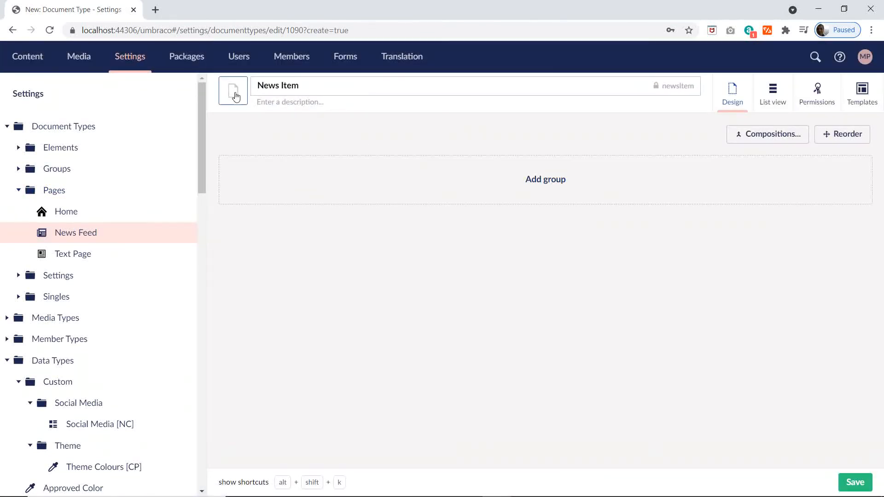
{"action": "left_click", "coordinate": [233, 90]}
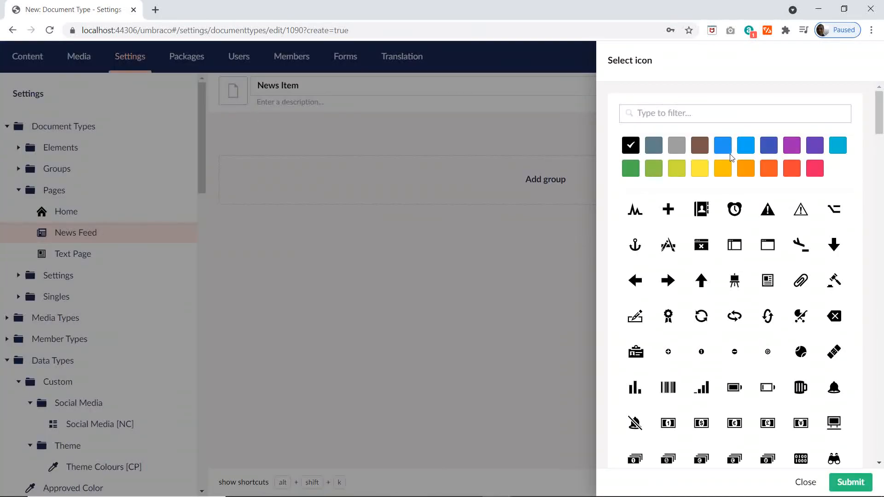
{"action": "type", "text": "news"}
{"action": "left_click", "coordinate": [669, 210]}
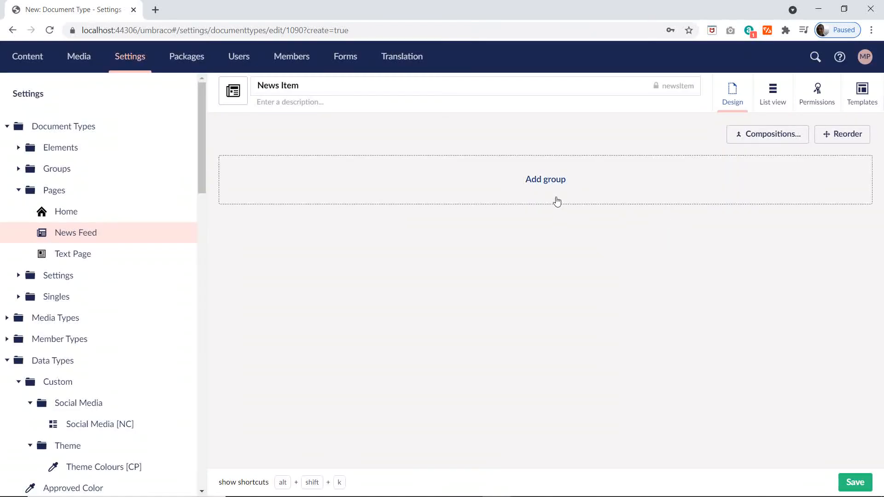
Step: Add the SEO Element and Summary Element compositions to the News Item document type and save it
{"action": "left_click", "coordinate": [778, 139]}
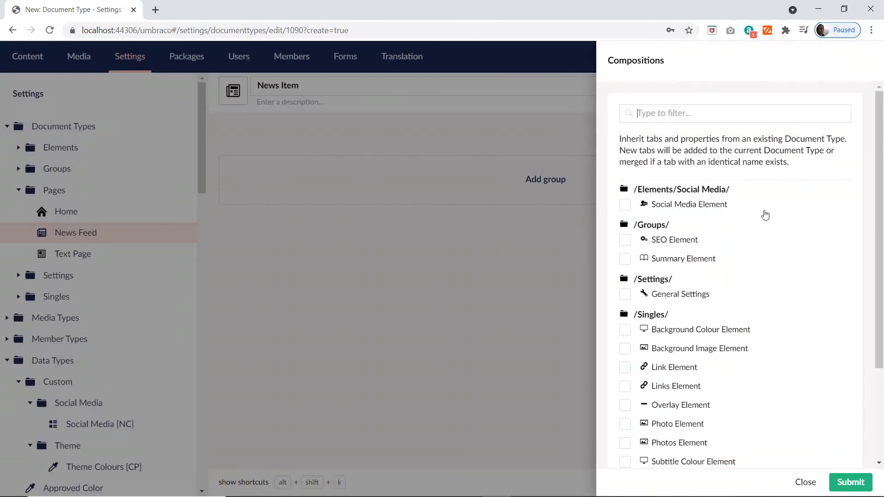
{"action": "left_click", "coordinate": [624, 240]}
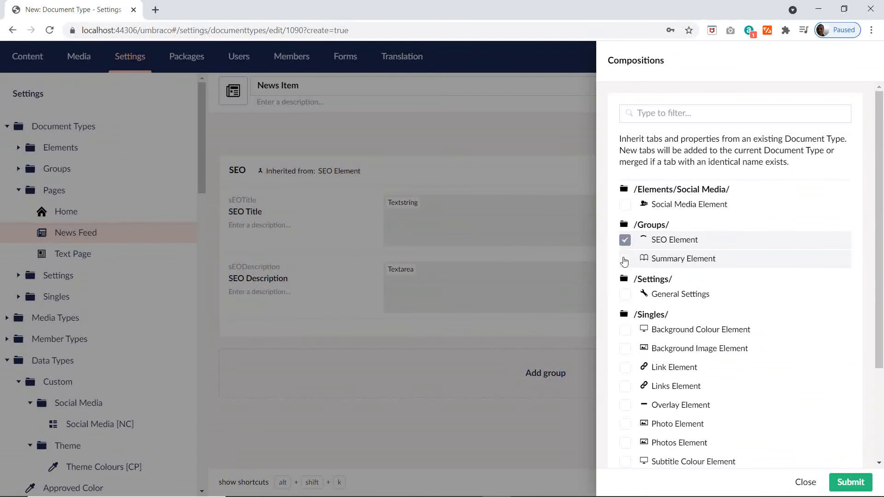
{"action": "left_click", "coordinate": [624, 259]}
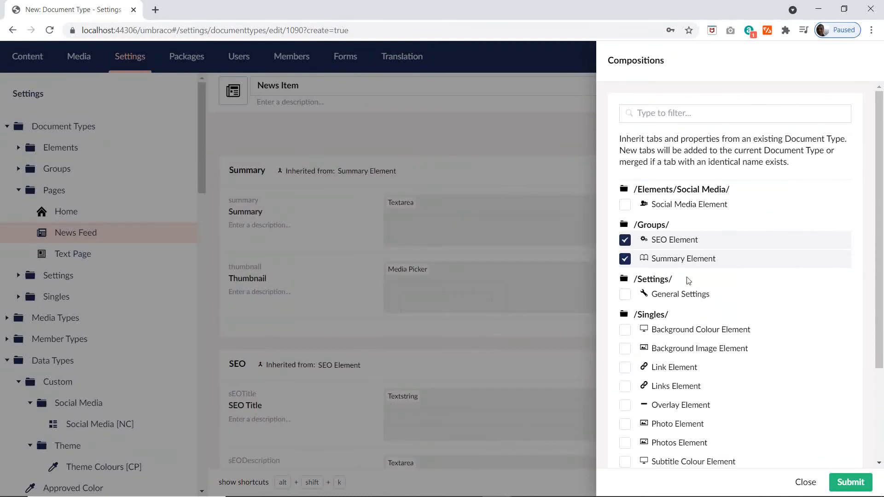
{"action": "left_click", "coordinate": [853, 482]}
{"action": "left_click", "coordinate": [856, 483]}
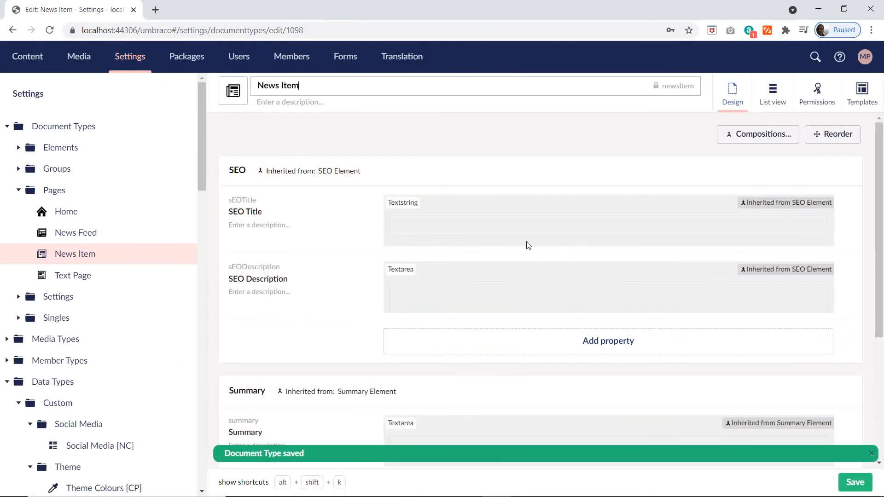
Step: Switch to the Excel plan and look over the properties planned for the page document types, from Home down to News Item
{"action": "key", "text": "alt+Tab"}
{"action": "scroll", "coordinate": [408, 288], "scroll_direction": "down", "scroll_amount": 3}
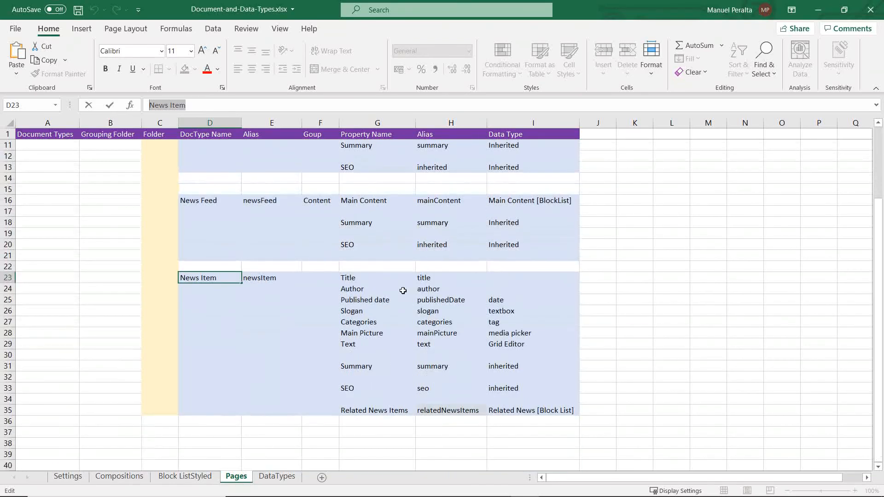
{"action": "left_click", "coordinate": [400, 300]}
{"action": "scroll", "coordinate": [419, 303], "scroll_direction": "up", "scroll_amount": 4}
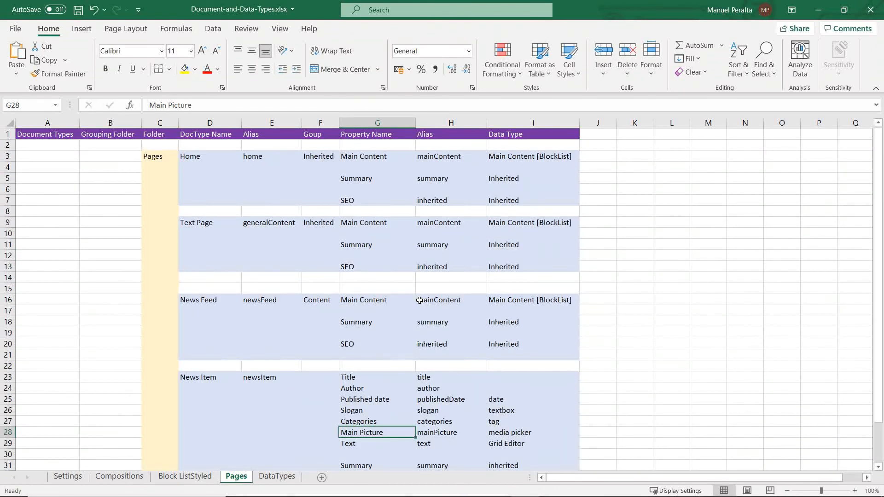
{"action": "scroll", "coordinate": [417, 295], "scroll_direction": "down", "scroll_amount": 3}
{"action": "scroll", "coordinate": [344, 290], "scroll_direction": "up", "scroll_amount": 3}
Step: Check the inherited Summary and SEO rows of each page document type in the plan, ending on the News Item's Title property in G23
{"action": "left_click_drag", "start_coordinate": [350, 321], "coordinate": [529, 351]}
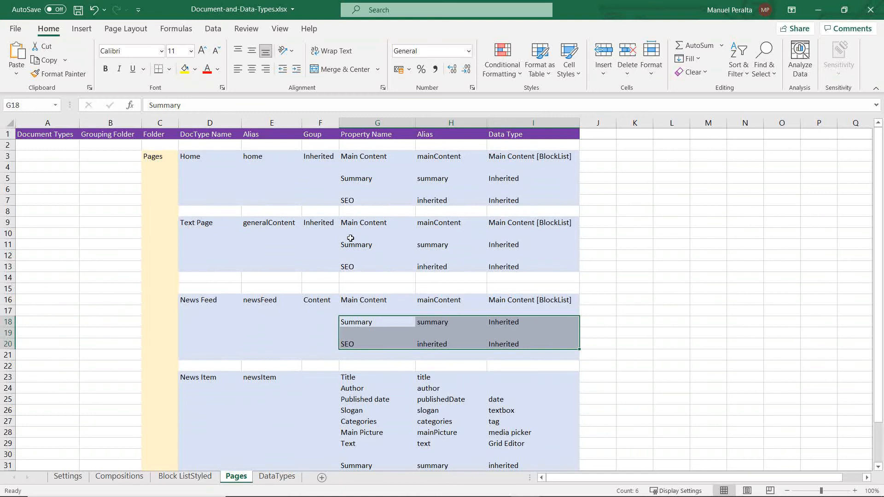
{"action": "left_click_drag", "start_coordinate": [350, 244], "coordinate": [589, 266]}
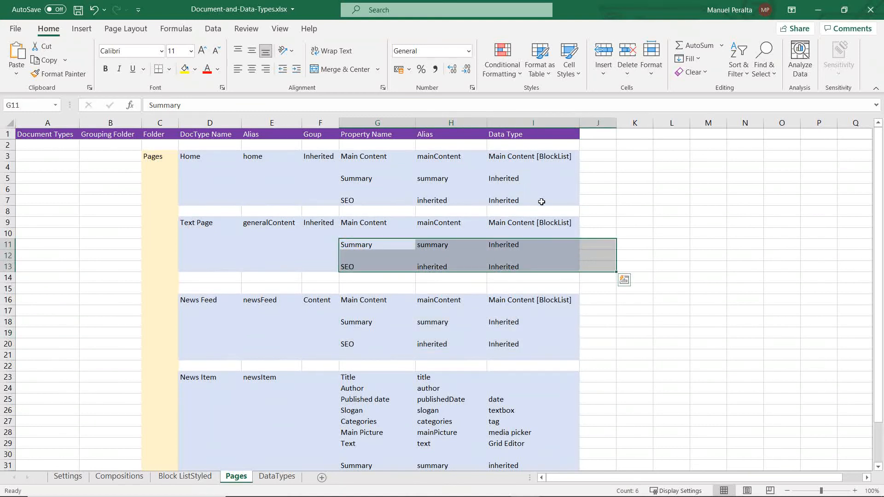
{"action": "left_click_drag", "start_coordinate": [541, 202], "coordinate": [339, 174]}
{"action": "scroll", "coordinate": [517, 360], "scroll_direction": "down", "scroll_amount": 3}
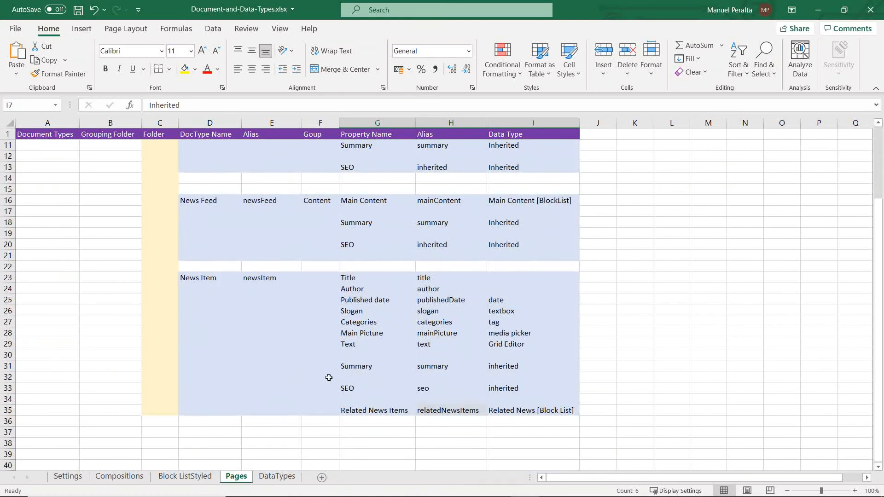
{"action": "left_click_drag", "start_coordinate": [345, 367], "coordinate": [580, 391]}
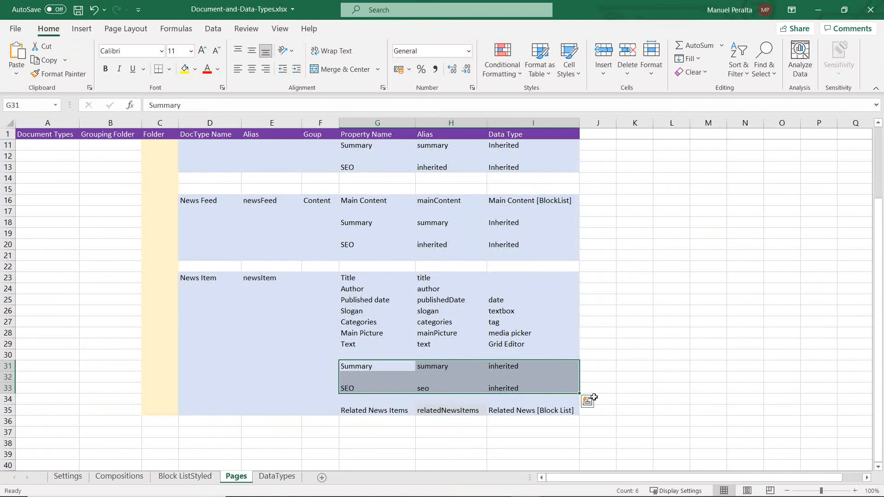
{"action": "left_click", "coordinate": [610, 353]}
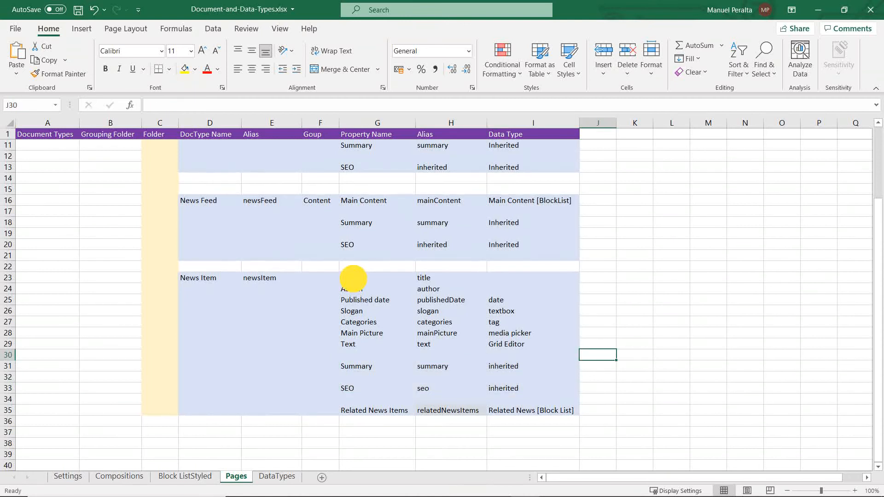
{"action": "left_click", "coordinate": [350, 279]}
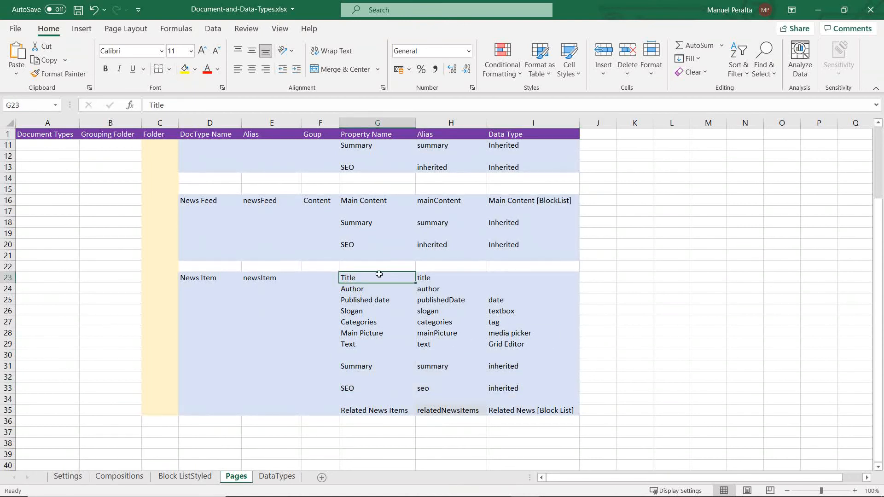
Step: Switch to the News Item document type in Umbraco, look over its inherited SEO and Summary groups, and collapse the Data Types tree
{"action": "left_click", "coordinate": [587, 330]}
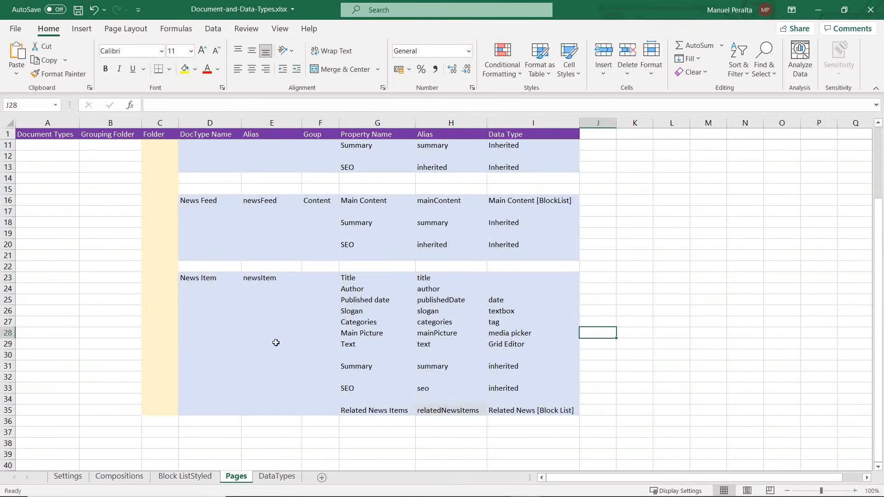
{"action": "key", "text": "alt+Tab"}
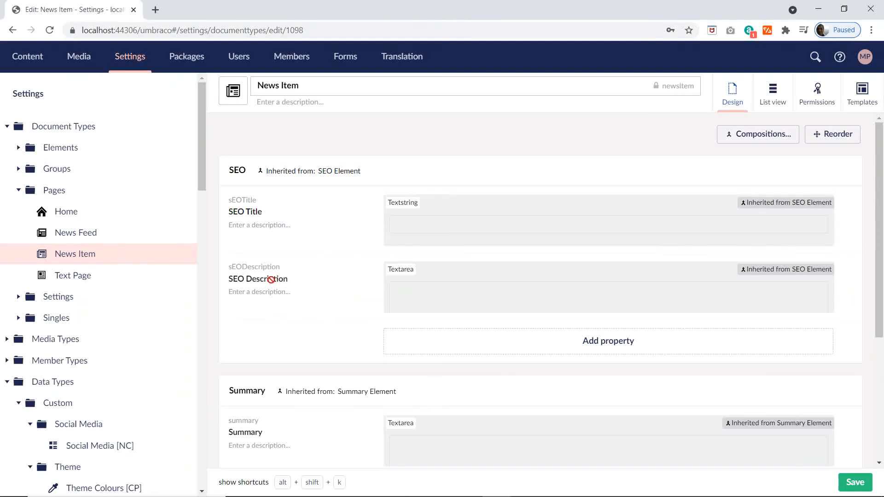
{"action": "scroll", "coordinate": [252, 267], "scroll_direction": "down", "scroll_amount": 4}
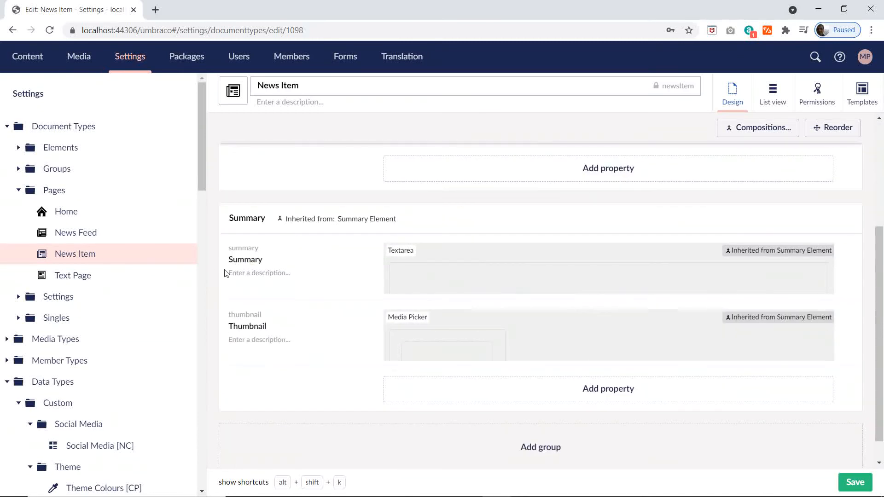
{"action": "scroll", "coordinate": [137, 287], "scroll_direction": "down", "scroll_amount": 5}
{"action": "scroll", "coordinate": [128, 292], "scroll_direction": "down", "scroll_amount": 10}
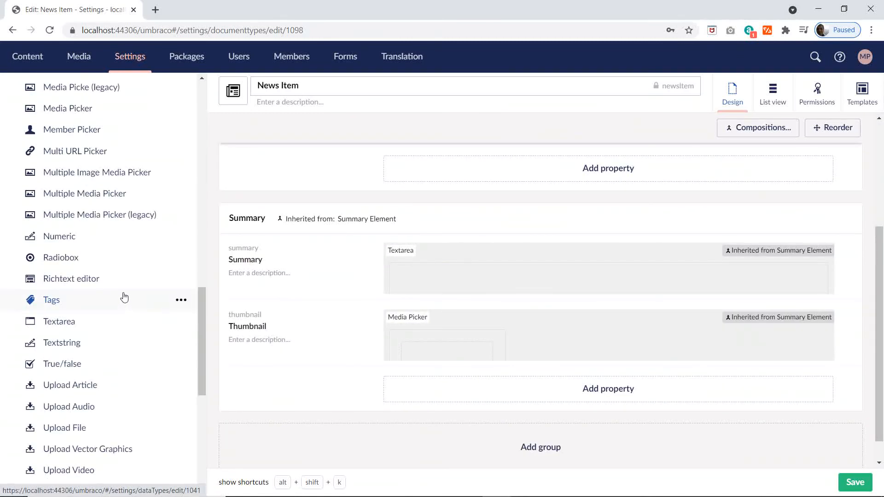
{"action": "scroll", "coordinate": [123, 298], "scroll_direction": "up", "scroll_amount": 15}
{"action": "left_click", "coordinate": [7, 209]}
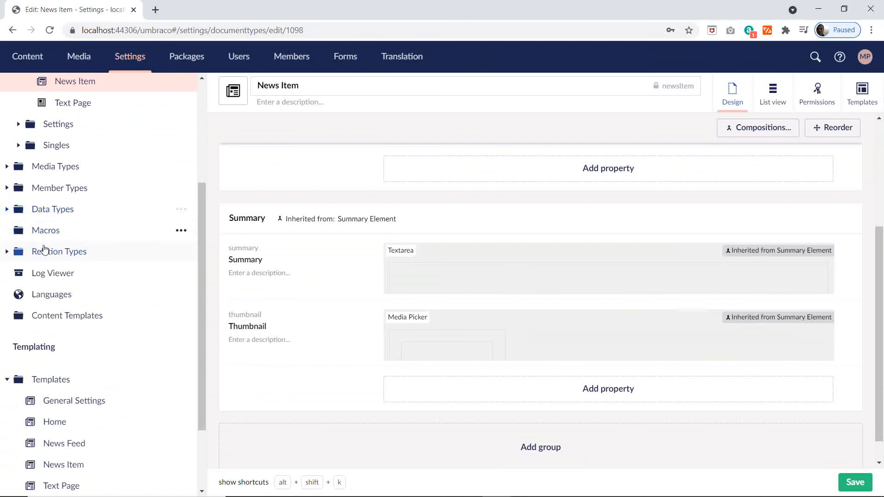
Step: Look through the site's templates in turn: Home, News Feed, News Item, Text Page and General Settings
{"action": "scroll", "coordinate": [69, 244], "scroll_direction": "up", "scroll_amount": 4}
{"action": "scroll", "coordinate": [101, 245], "scroll_direction": "down", "scroll_amount": 5}
{"action": "scroll", "coordinate": [99, 340], "scroll_direction": "down", "scroll_amount": 2}
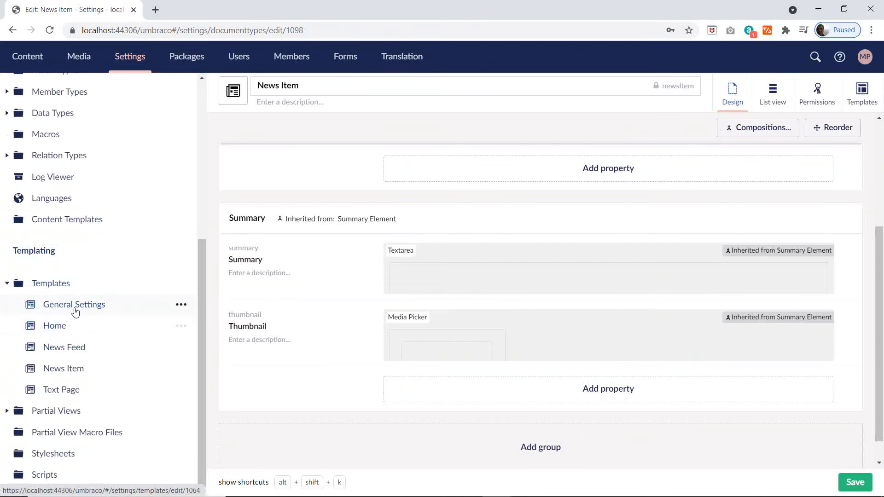
{"action": "left_click", "coordinate": [54, 326]}
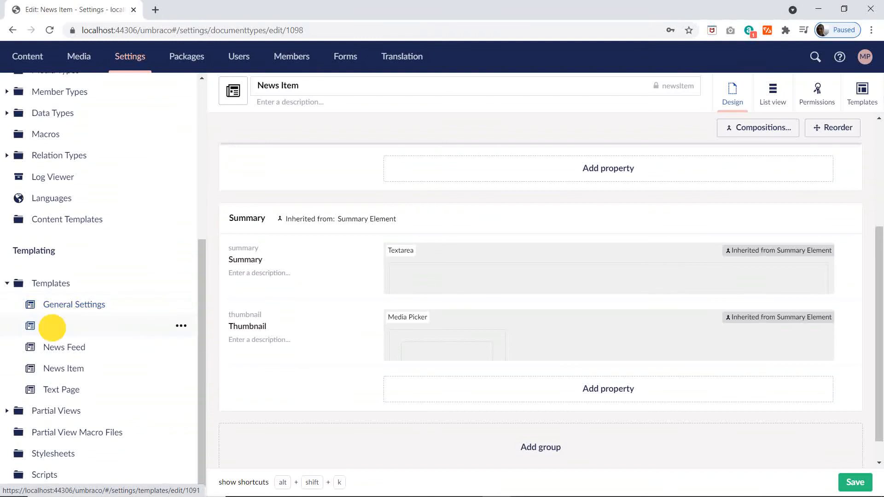
{"action": "left_click", "coordinate": [74, 349]}
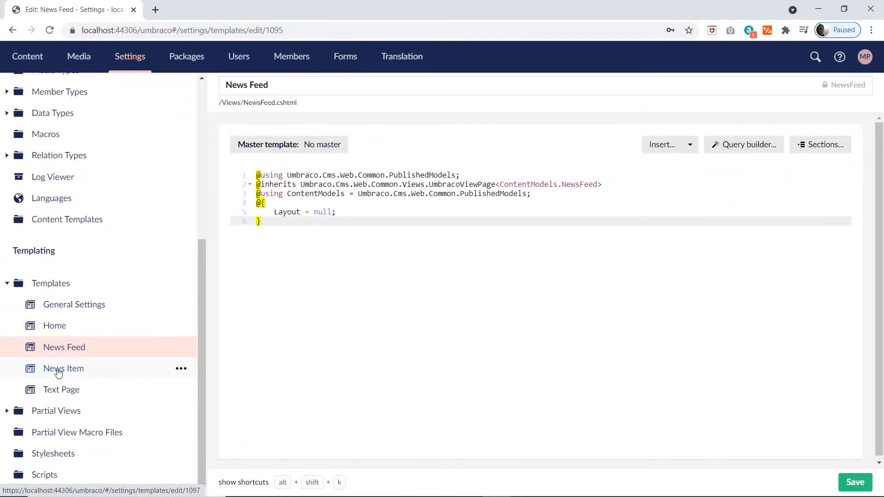
{"action": "left_click", "coordinate": [58, 369]}
{"action": "left_click", "coordinate": [55, 390]}
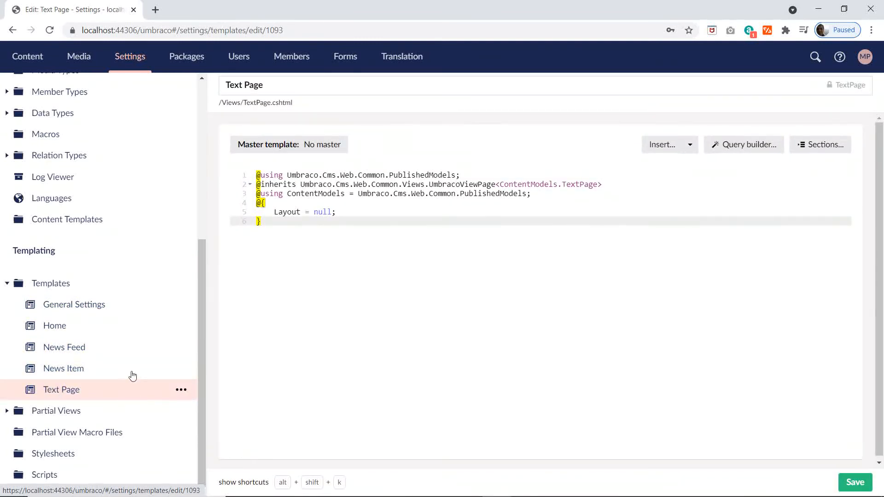
{"action": "left_click", "coordinate": [63, 305]}
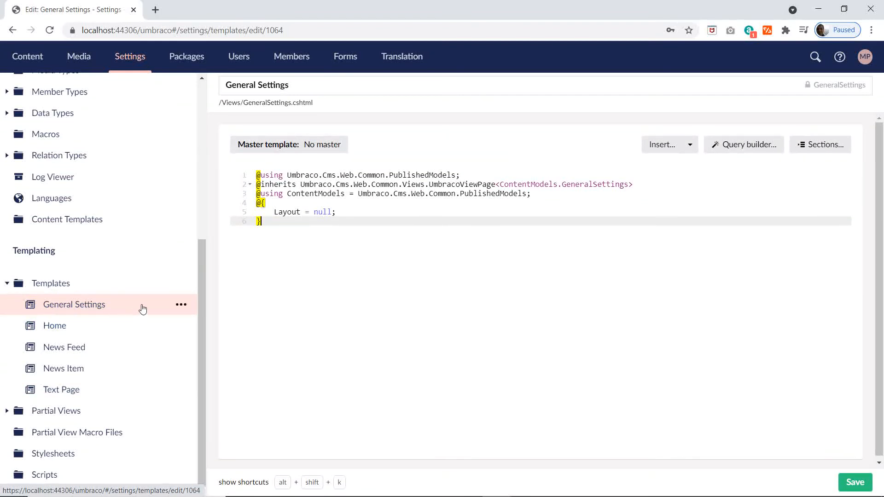
Step: Collapse the Pages folder and create a new folder named Block Lists under Document Types
{"action": "scroll", "coordinate": [134, 306], "scroll_direction": "up", "scroll_amount": 5}
{"action": "scroll", "coordinate": [131, 306], "scroll_direction": "up", "scroll_amount": 1}
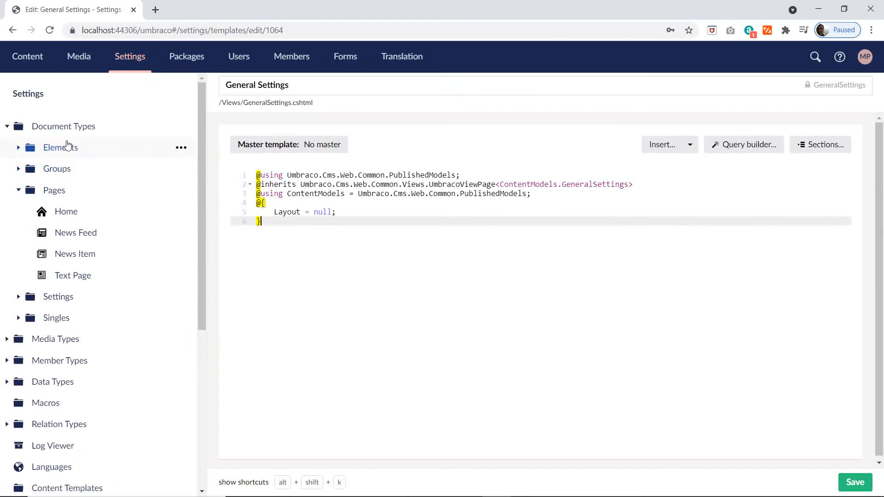
{"action": "left_click", "coordinate": [18, 190]}
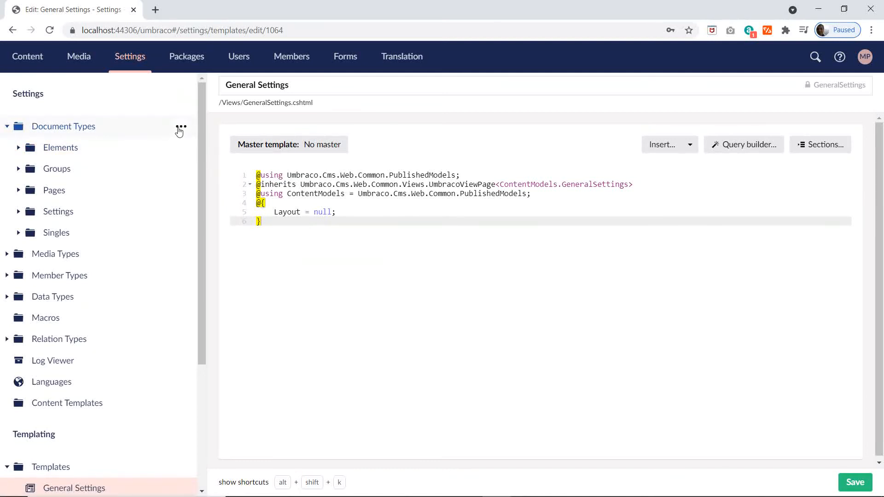
{"action": "left_click", "coordinate": [181, 128]}
{"action": "left_click", "coordinate": [326, 330]}
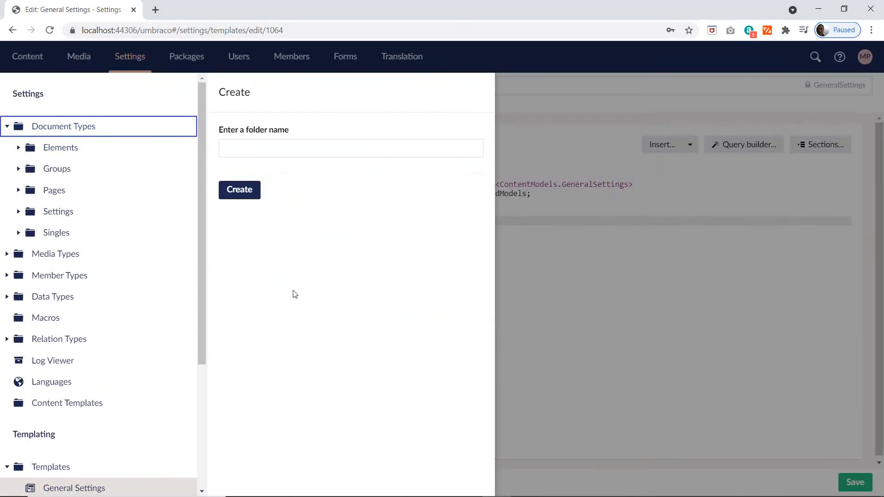
{"action": "left_click", "coordinate": [241, 155]}
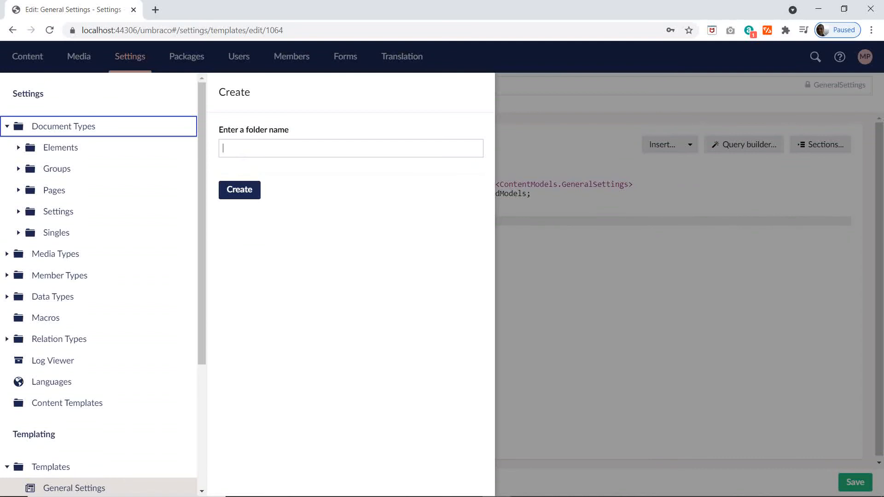
{"action": "type", "text": "Block Lists"}
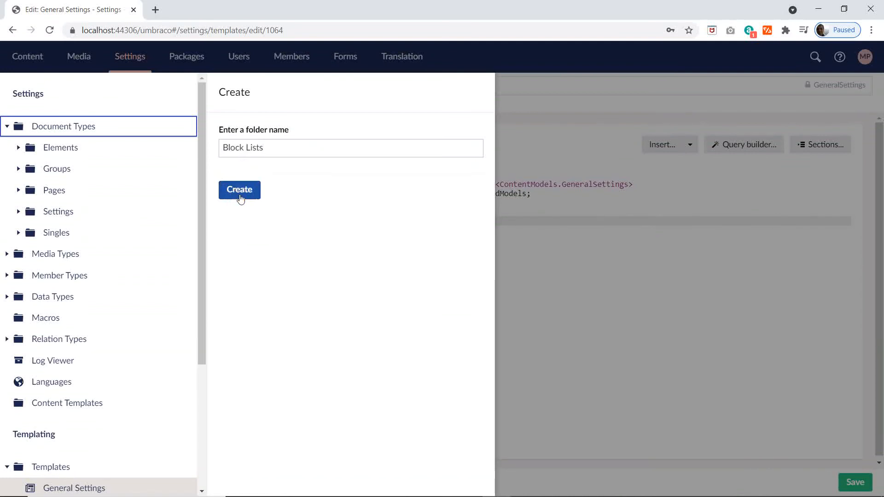
{"action": "left_click", "coordinate": [240, 197]}
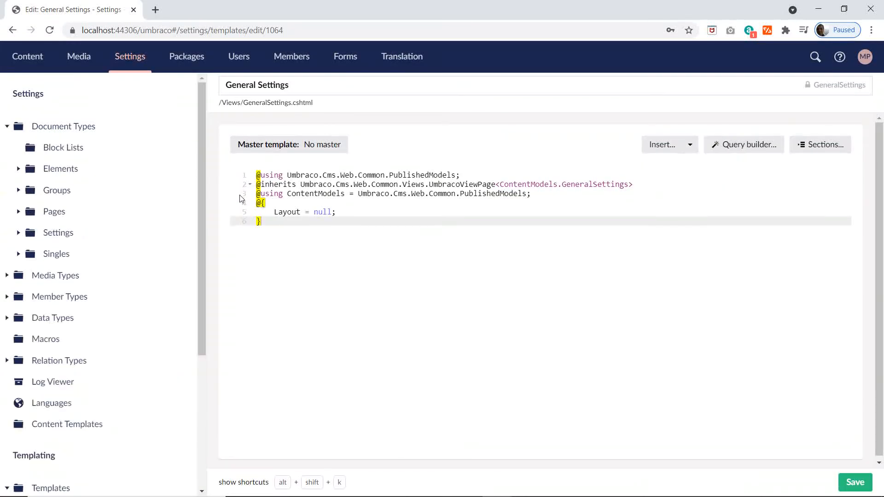
{"action": "left_click", "coordinate": [60, 147]}
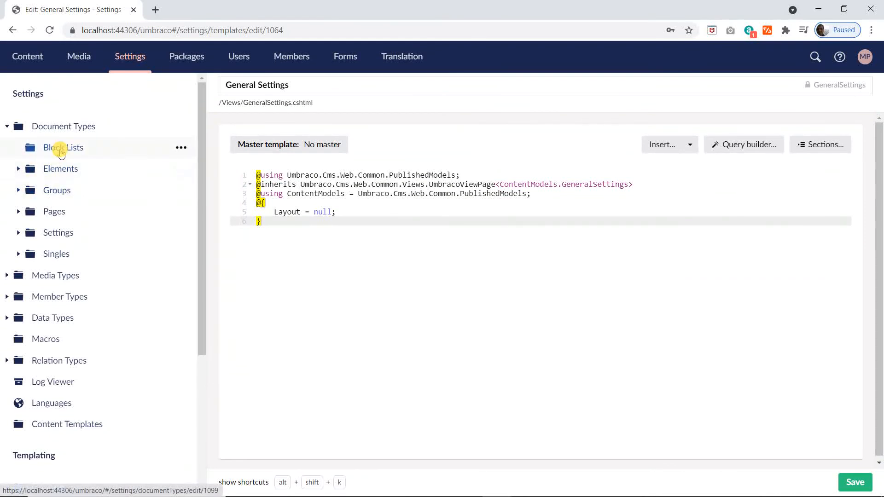
Step: Switch to the Excel plan's Block ListStyled sheet and examine the Block List Elements, down to the 3rd Level entries
{"action": "key", "text": "alt+Tab"}
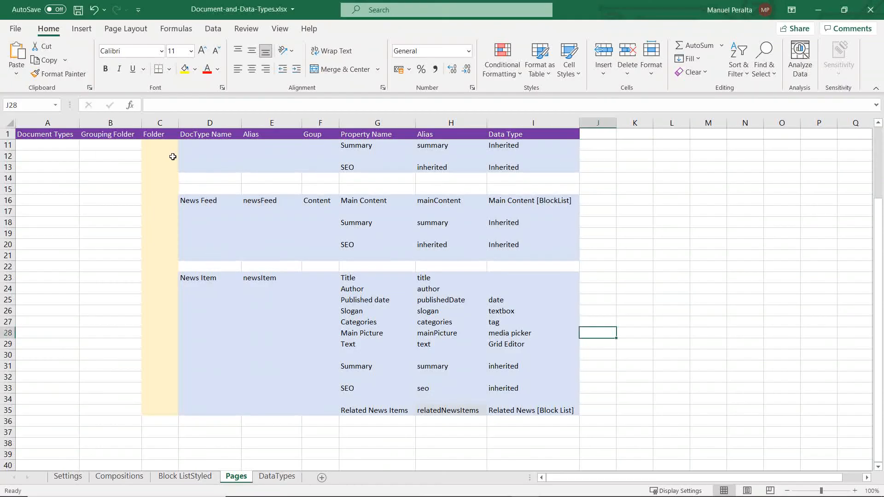
{"action": "left_click", "coordinate": [177, 477]}
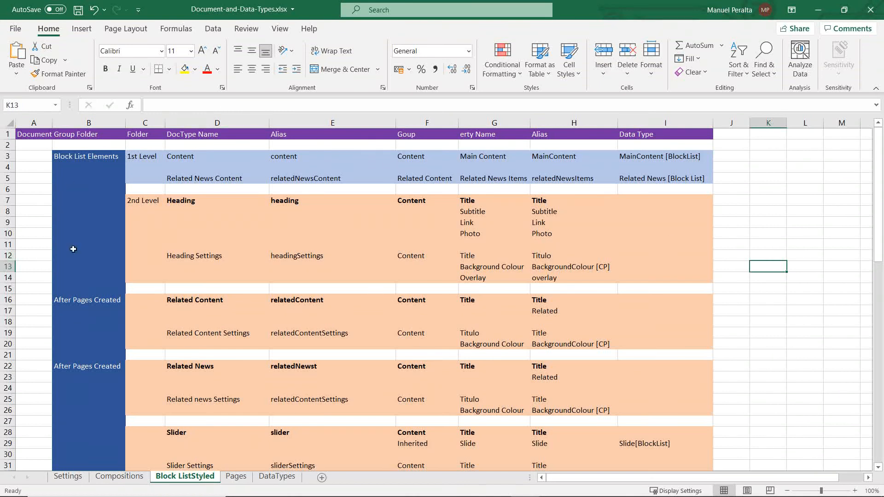
{"action": "left_click", "coordinate": [92, 159]}
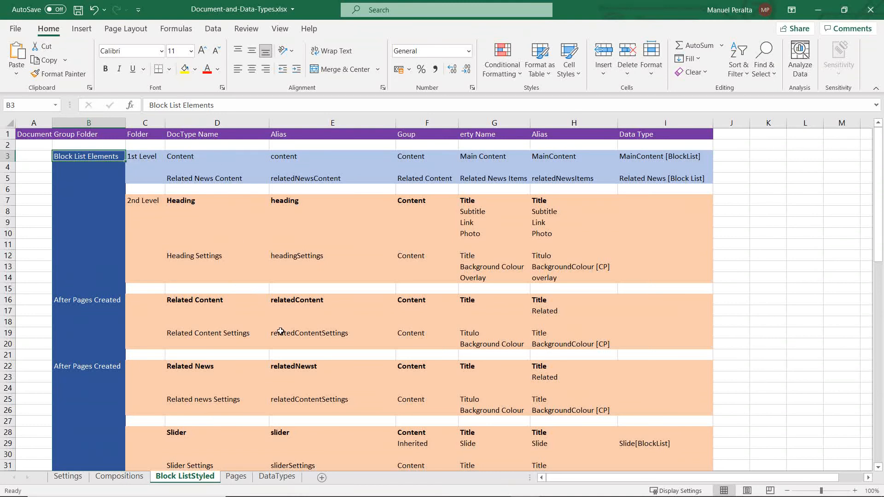
{"action": "scroll", "coordinate": [278, 332], "scroll_direction": "down", "scroll_amount": 20}
{"action": "scroll", "coordinate": [277, 332], "scroll_direction": "up", "scroll_amount": 3}
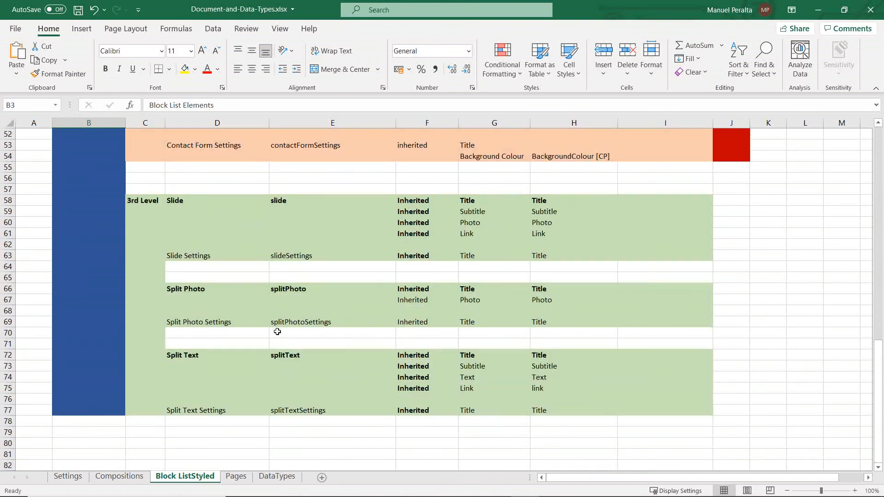
{"action": "left_click", "coordinate": [241, 411]}
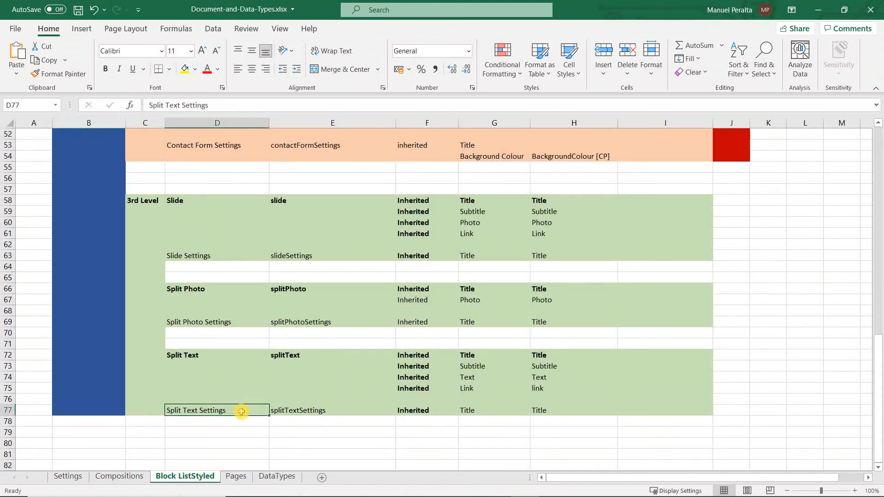
{"action": "left_click", "coordinate": [295, 411]}
{"action": "left_click", "coordinate": [146, 201]}
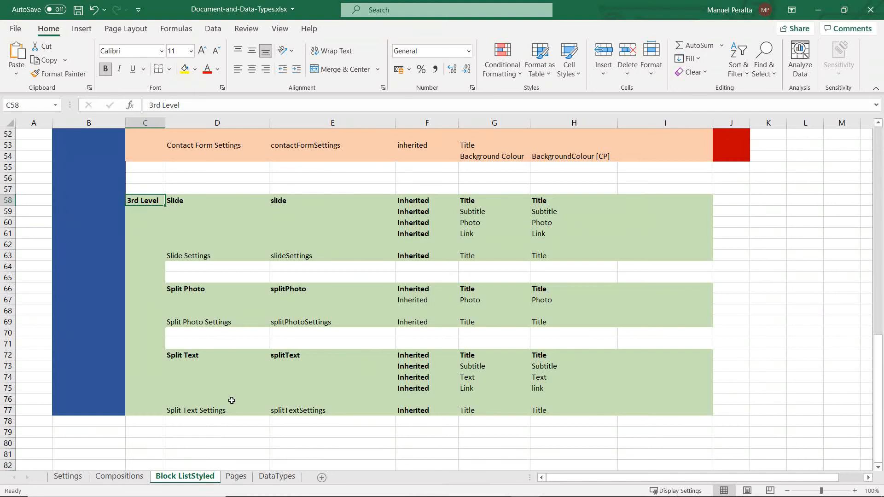
Step: Compare the 2nd Level block elements, such as Split and Text Content, with the 3rd Level Slide, Split Photo and Split Text entries
{"action": "scroll", "coordinate": [234, 394], "scroll_direction": "up", "scroll_amount": 5}
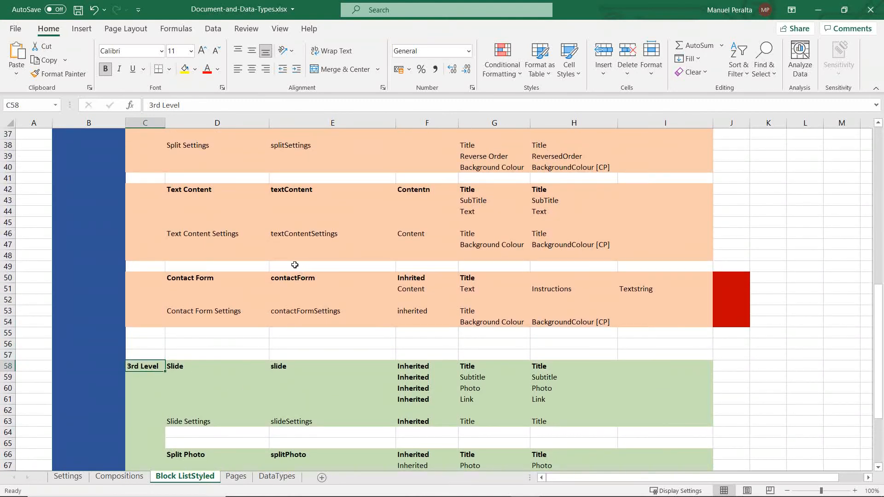
{"action": "left_click", "coordinate": [245, 255]}
{"action": "scroll", "coordinate": [263, 264], "scroll_direction": "up", "scroll_amount": 3}
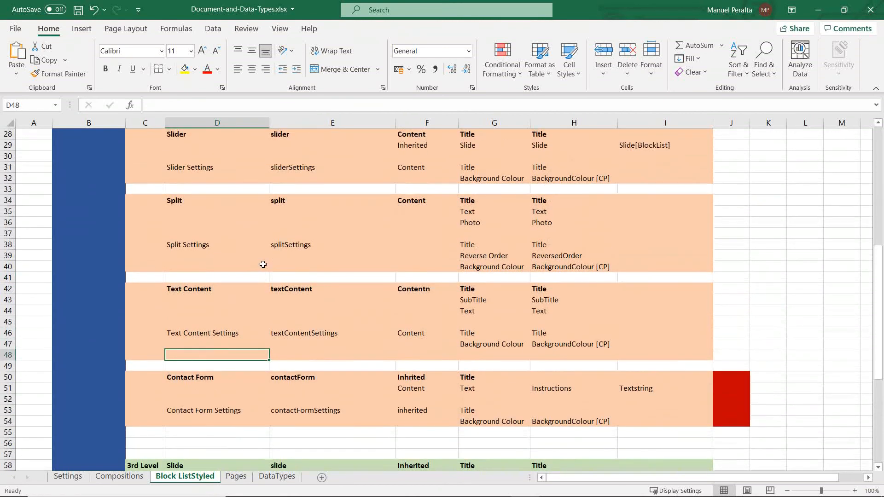
{"action": "scroll", "coordinate": [211, 285], "scroll_direction": "up", "scroll_amount": 1}
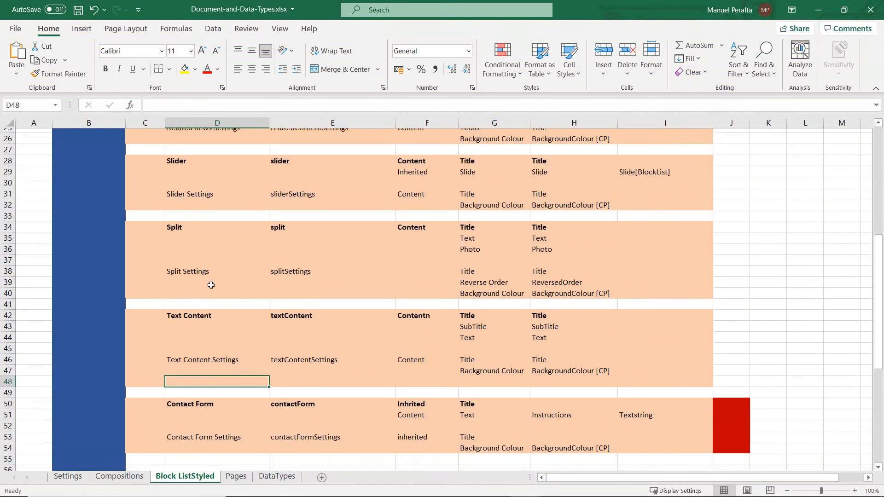
{"action": "left_click", "coordinate": [186, 242]}
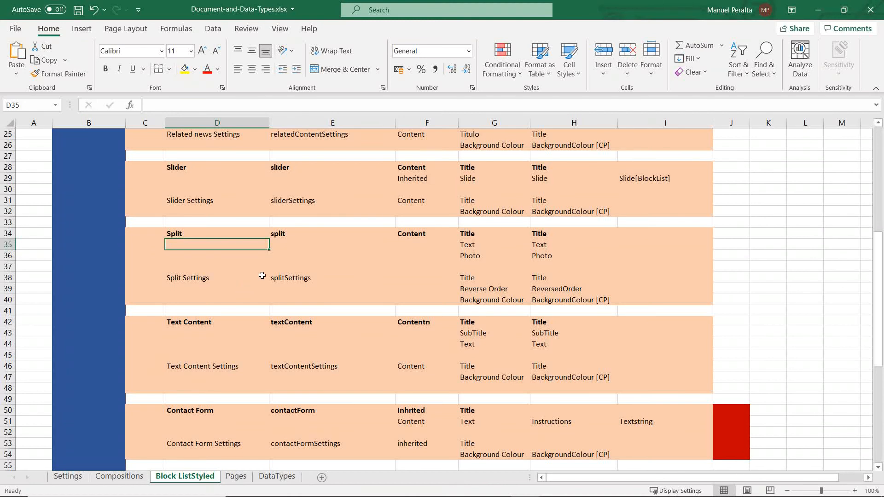
{"action": "scroll", "coordinate": [276, 267], "scroll_direction": "down", "scroll_amount": 5}
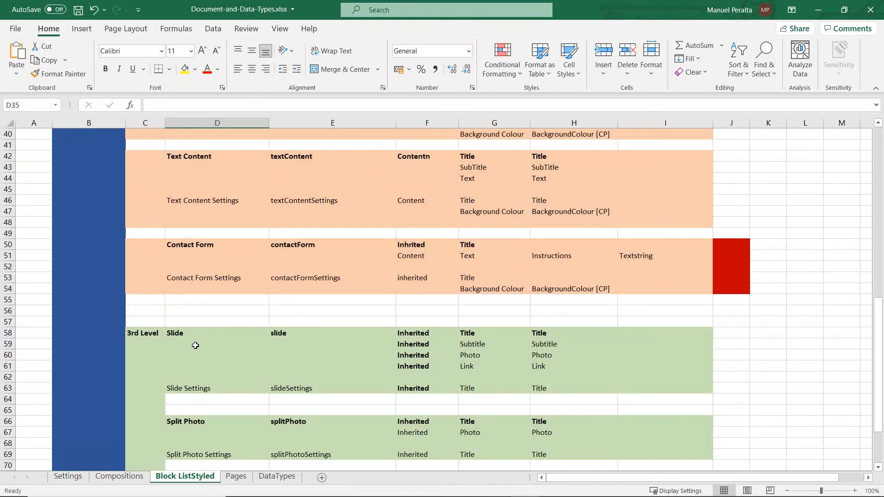
{"action": "scroll", "coordinate": [328, 351], "scroll_direction": "up", "scroll_amount": 4}
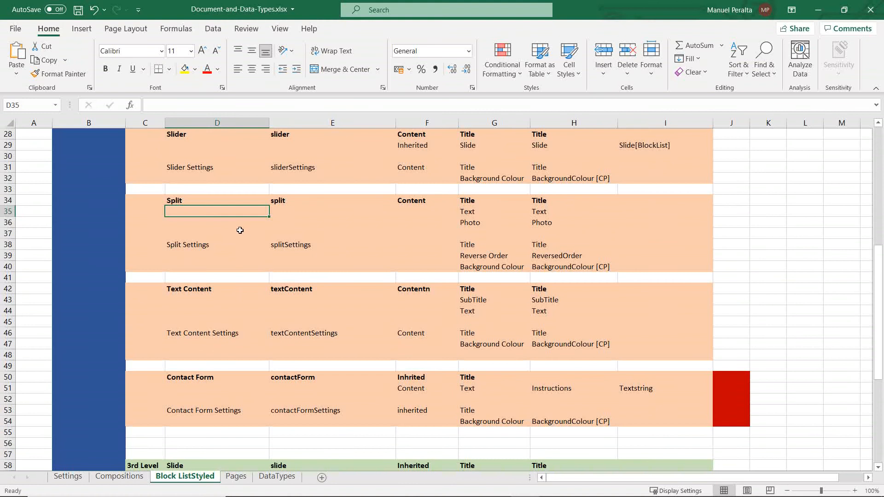
{"action": "scroll", "coordinate": [234, 234], "scroll_direction": "up", "scroll_amount": 2}
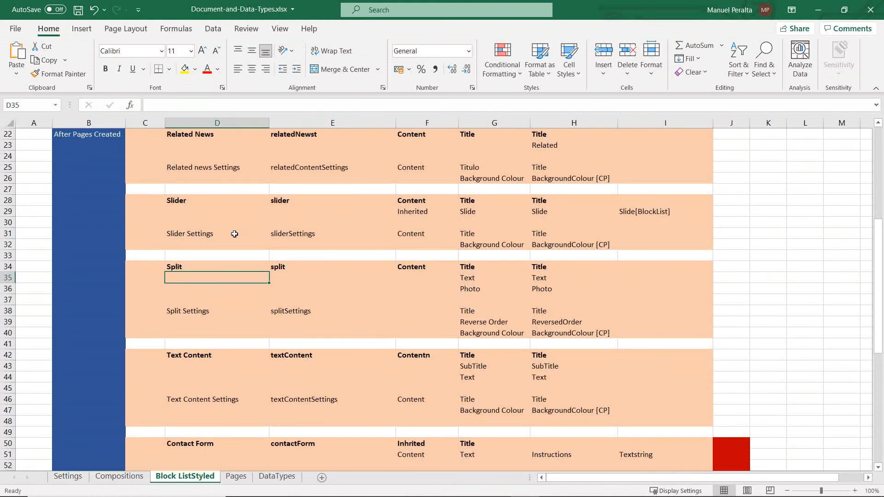
{"action": "scroll", "coordinate": [234, 234], "scroll_direction": "up", "scroll_amount": 2}
{"action": "scroll", "coordinate": [232, 233], "scroll_direction": "down", "scroll_amount": 12}
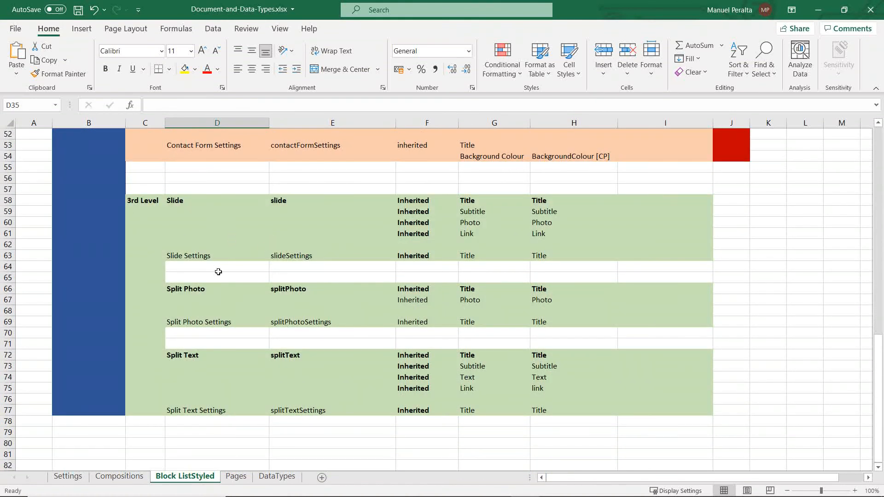
{"action": "left_click", "coordinate": [266, 362]}
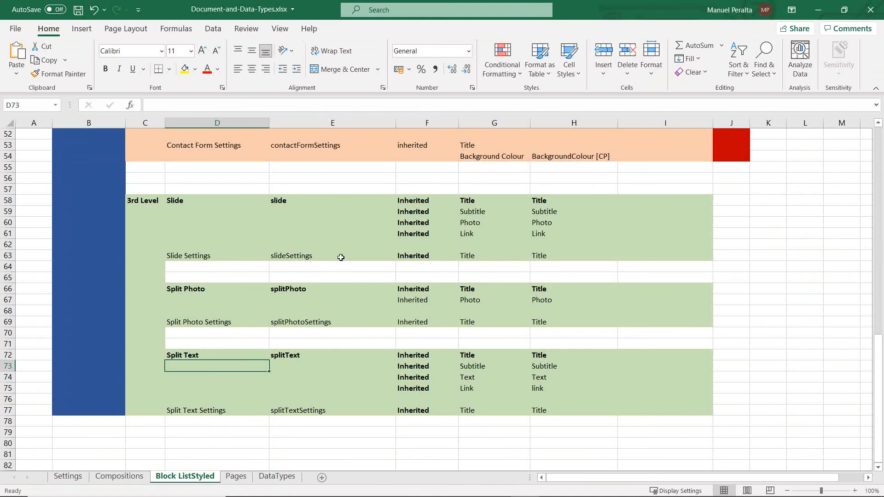
Step: Switch to the Umbraco back office in Chrome and create a folder named 1st Level under Block Lists
{"action": "key", "text": "super+Tab"}
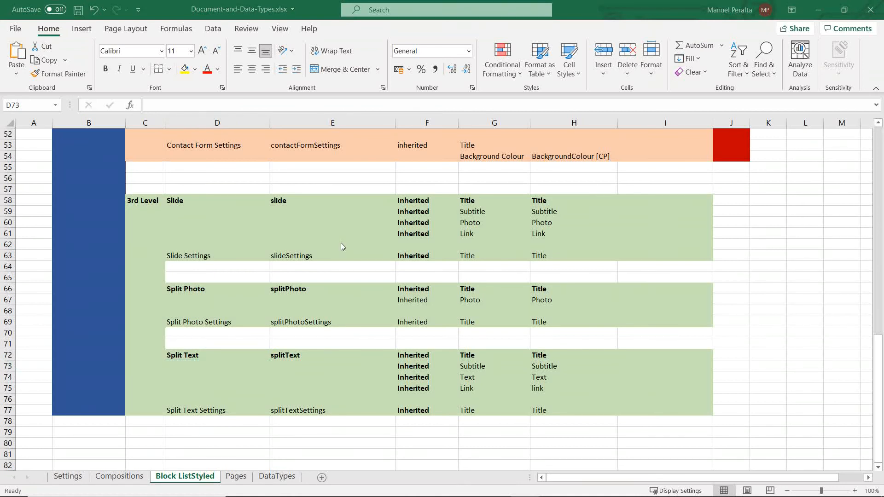
{"action": "key", "text": "super+Tab"}
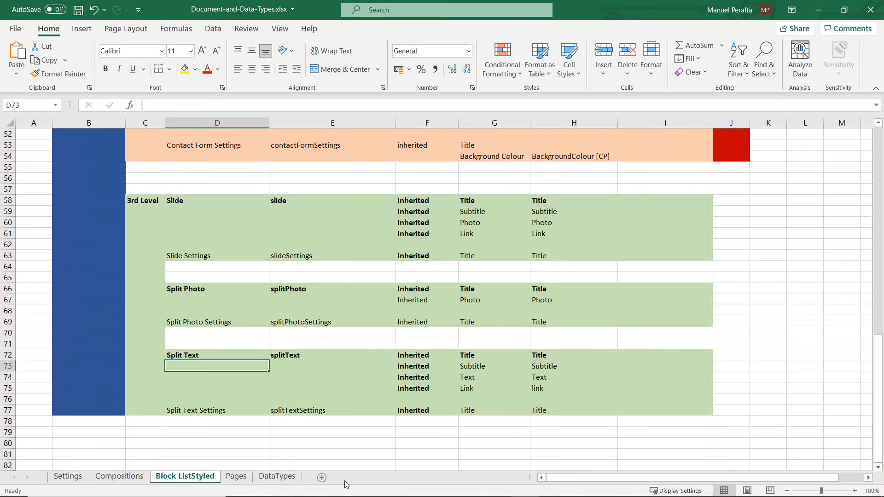
{"action": "mouse_move", "coordinate": [486, 490]}
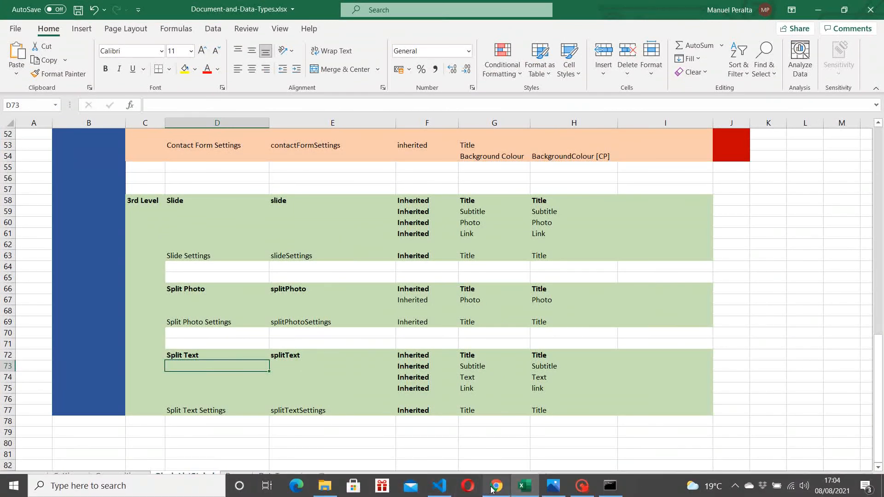
{"action": "left_click", "coordinate": [491, 488]}
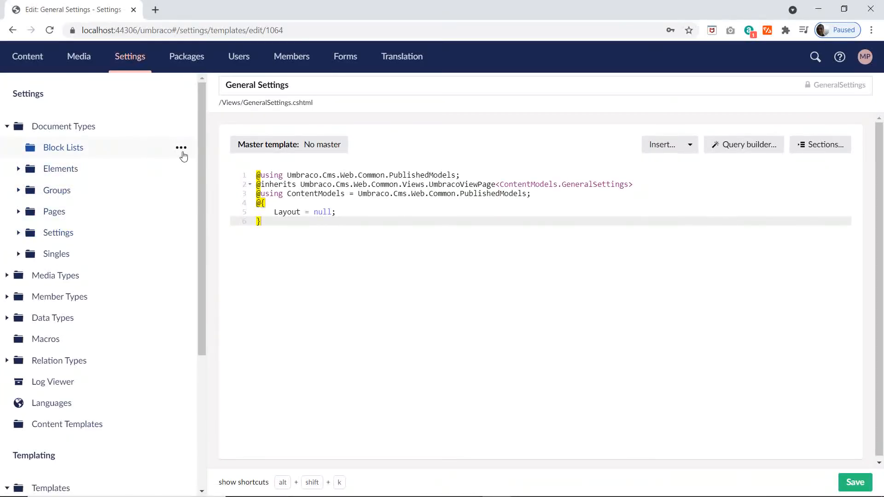
{"action": "left_click", "coordinate": [181, 148]}
{"action": "left_click", "coordinate": [274, 338]}
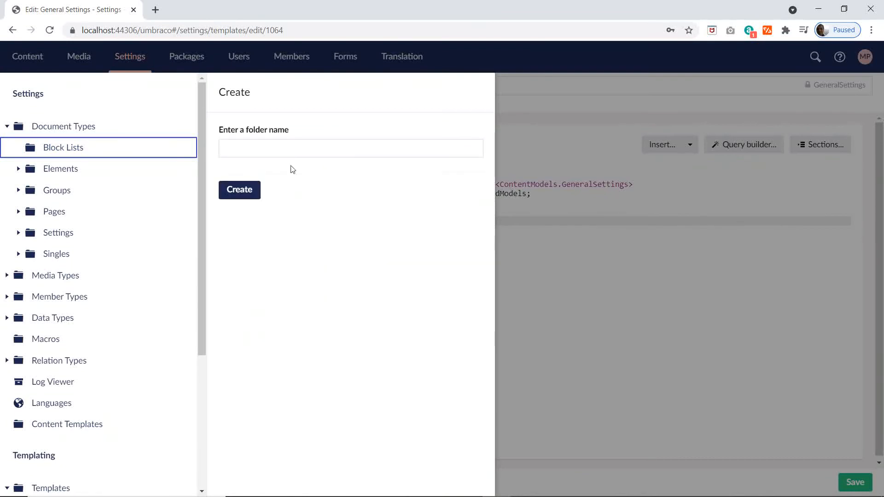
{"action": "left_click", "coordinate": [239, 146]}
{"action": "type", "text": "1st Level"}
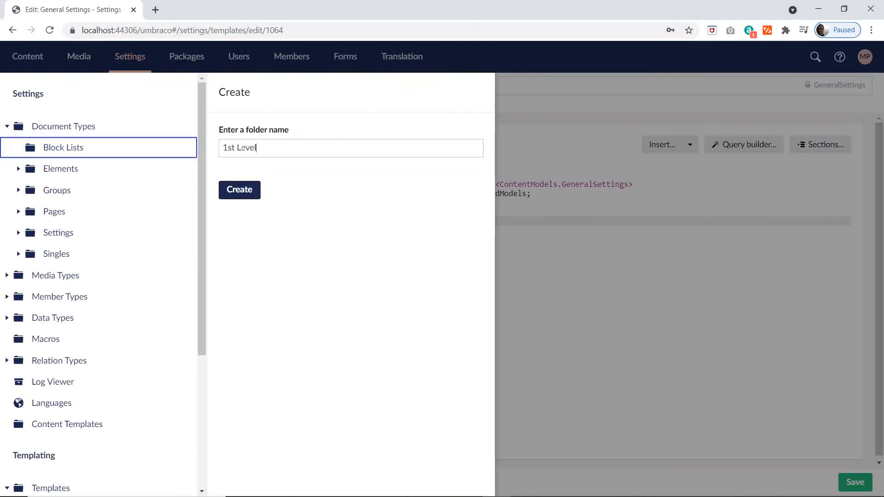
{"action": "left_click", "coordinate": [253, 186]}
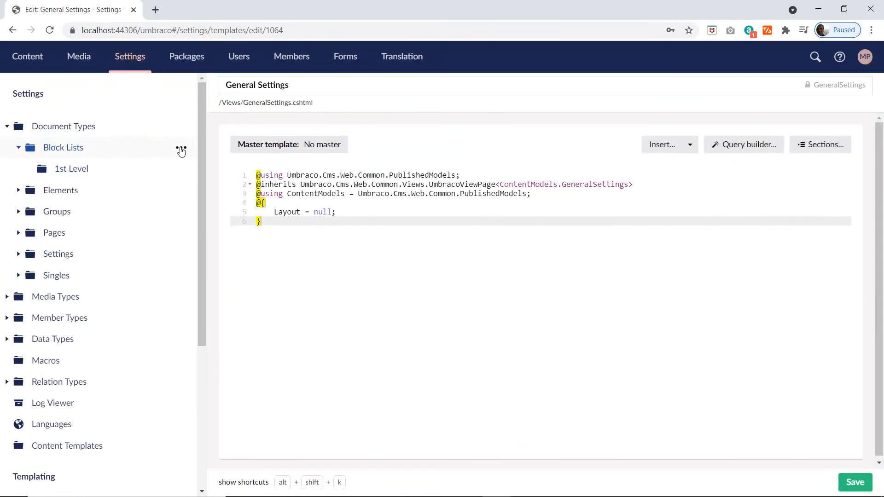
Step: Create two more folders under Block Lists, named 2nd Level and 3rd Level
{"action": "left_click", "coordinate": [181, 151]}
{"action": "left_click", "coordinate": [266, 339]}
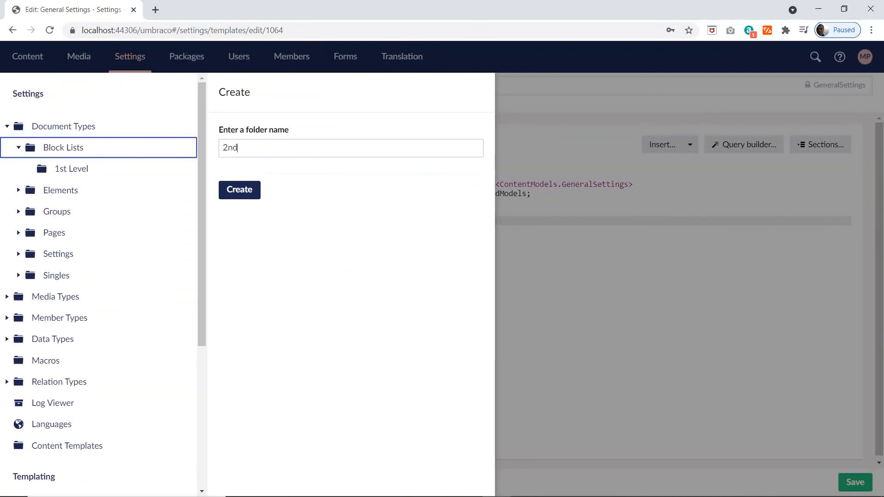
{"action": "type", "text": "2nd Level"}
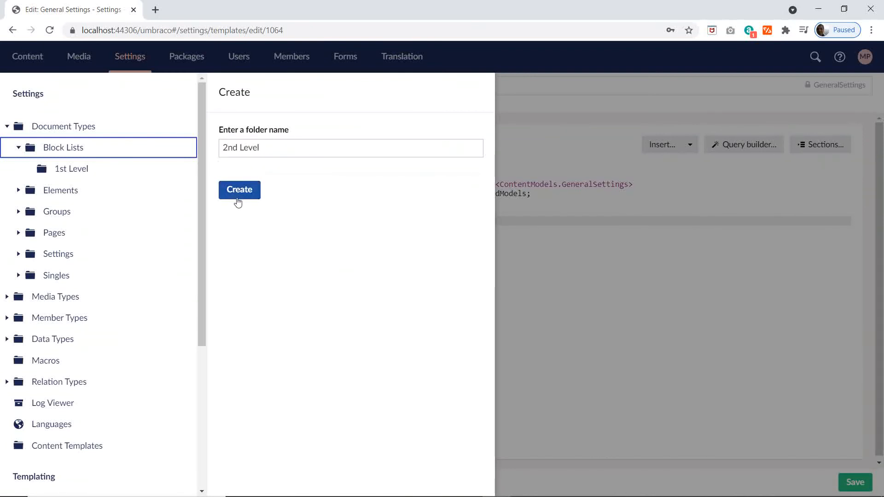
{"action": "left_click", "coordinate": [237, 198]}
{"action": "left_click", "coordinate": [181, 147]}
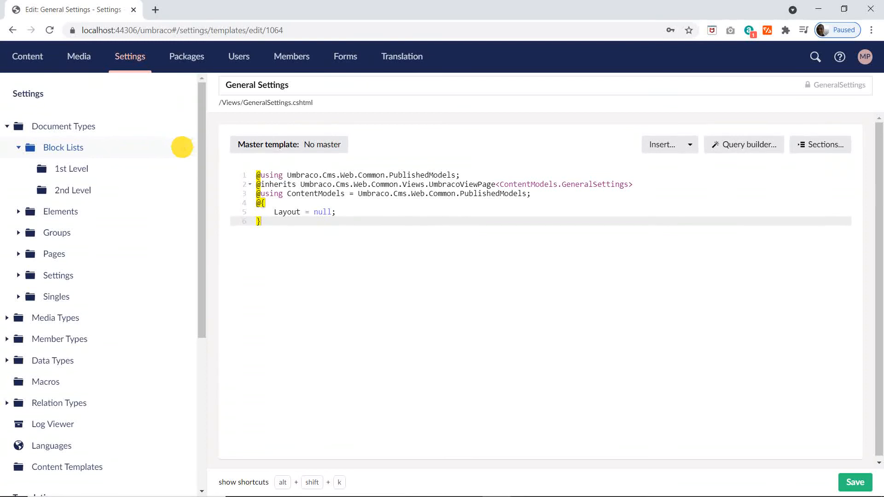
{"action": "left_click", "coordinate": [231, 328]}
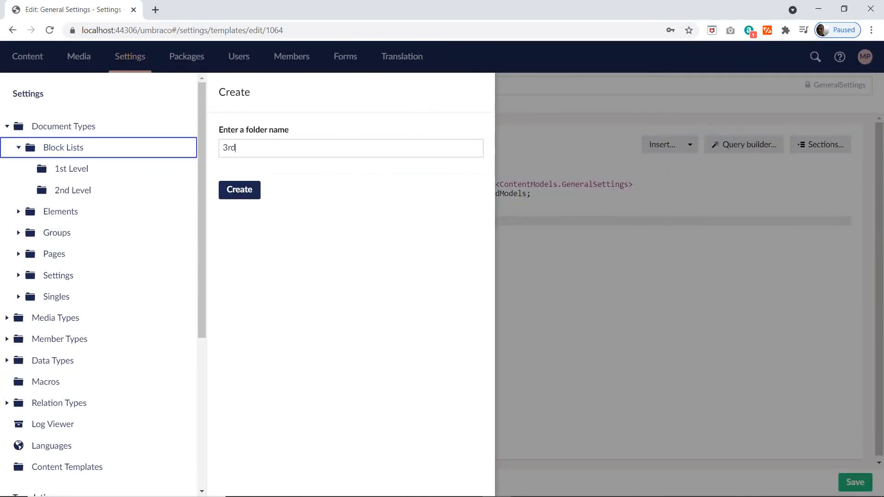
{"action": "type", "text": "3rd Level"}
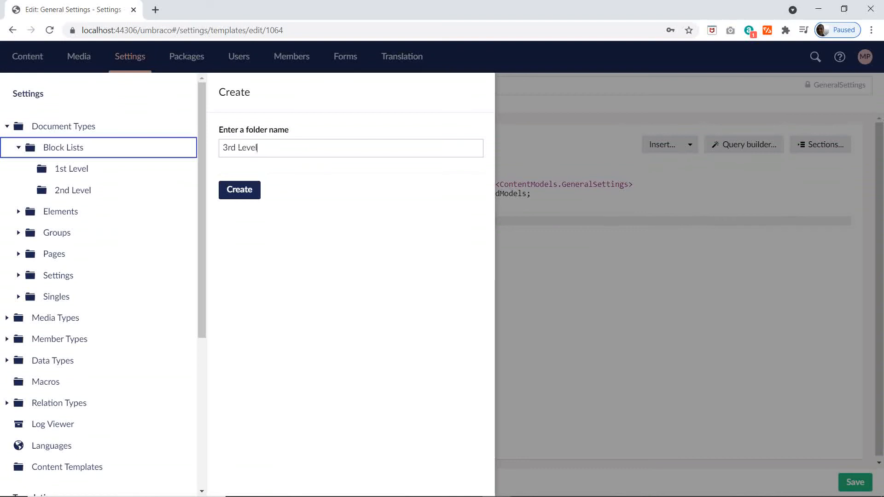
{"action": "left_click", "coordinate": [240, 190]}
Step: Switch to the Excel plan and review the Block ListStyled sheet from the 1st Level entries down to the 3rd Level Slide and Split Text
{"action": "mouse_move", "coordinate": [116, 215]}
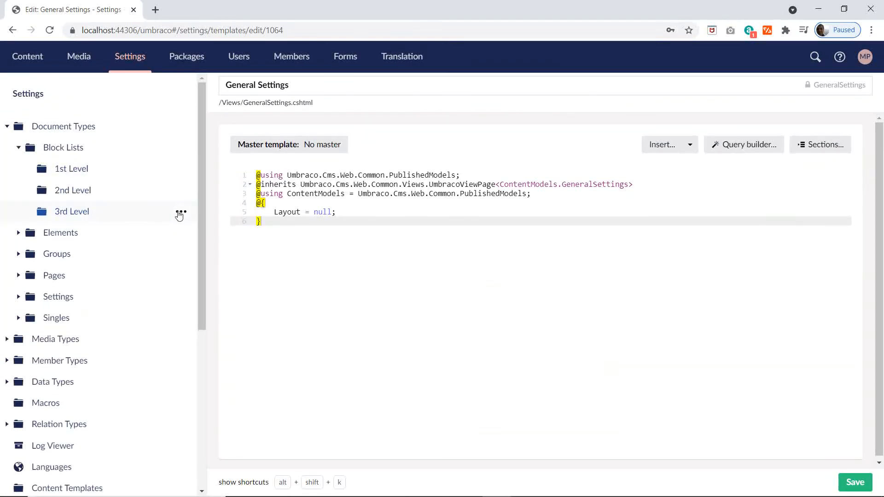
{"action": "key", "text": "alt+Tab"}
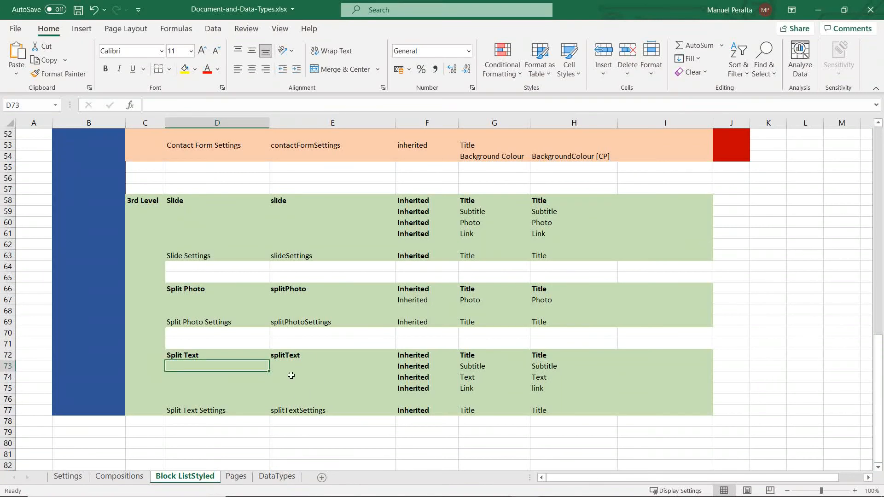
{"action": "scroll", "coordinate": [250, 381], "scroll_direction": "up", "scroll_amount": 10}
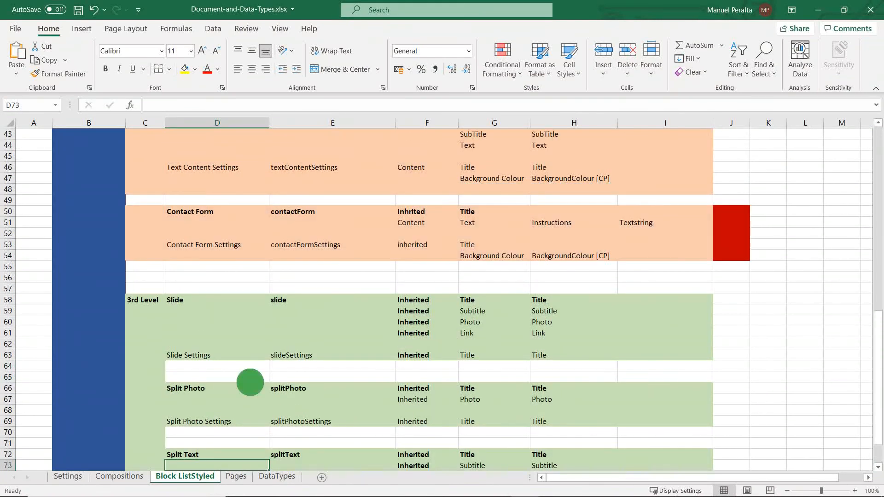
{"action": "scroll", "coordinate": [249, 382], "scroll_direction": "up", "scroll_amount": 7}
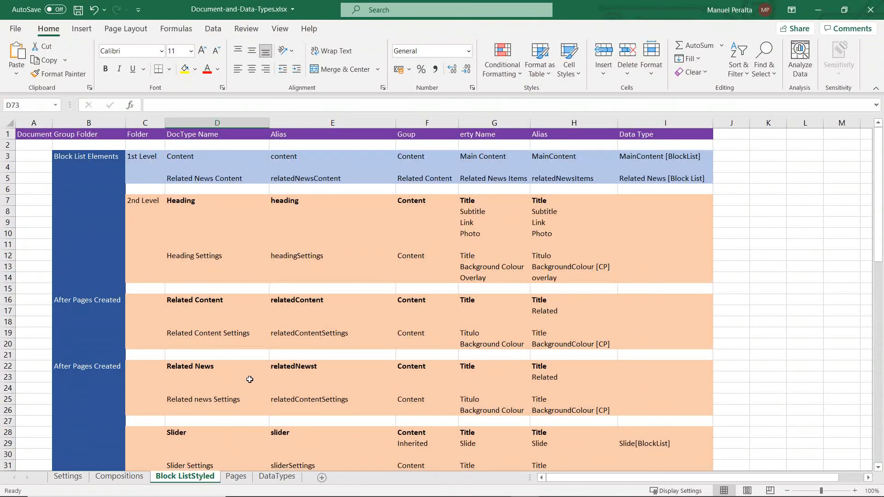
{"action": "scroll", "coordinate": [249, 380], "scroll_direction": "down", "scroll_amount": 20}
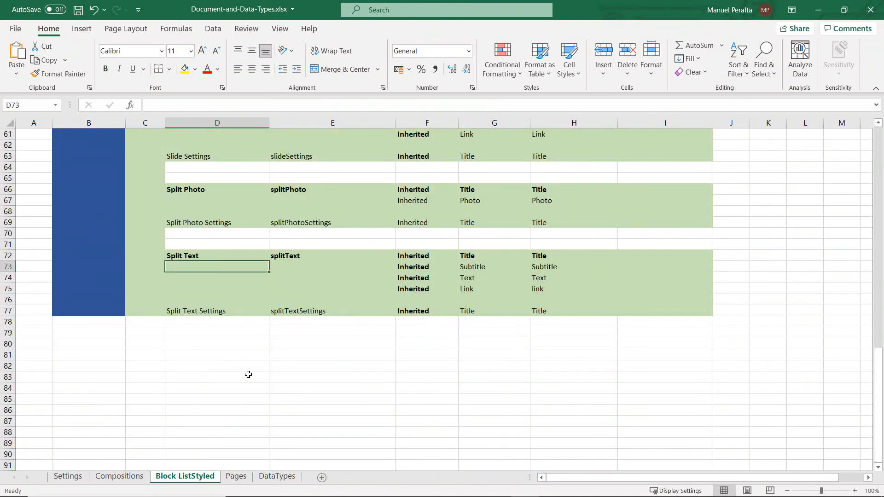
{"action": "left_click", "coordinate": [207, 260]}
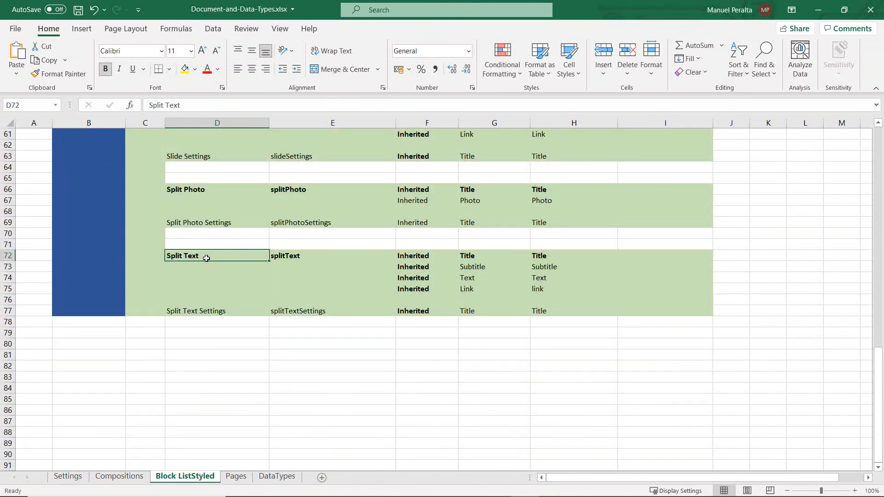
{"action": "scroll", "coordinate": [221, 261], "scroll_direction": "up", "scroll_amount": 4}
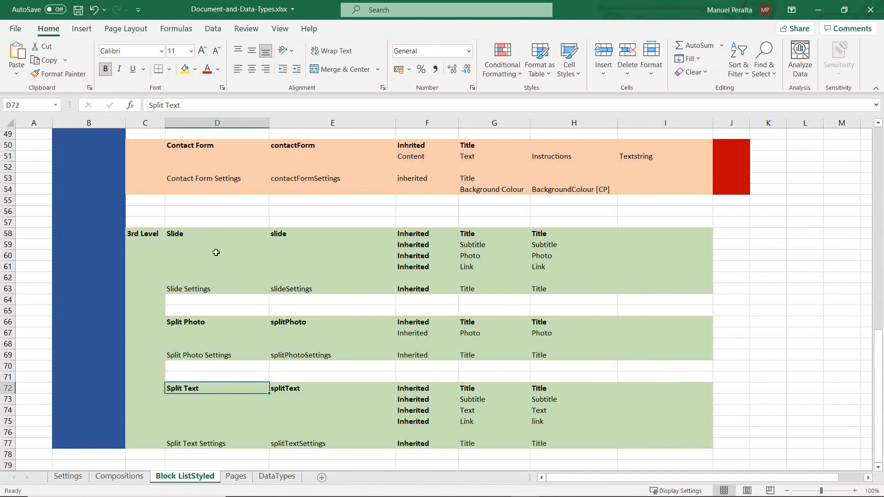
Step: Take the Slide name from the plan, return to Umbraco and create a 3rd Level element type named Slide with the circular arrows icon
{"action": "left_click", "coordinate": [198, 233]}
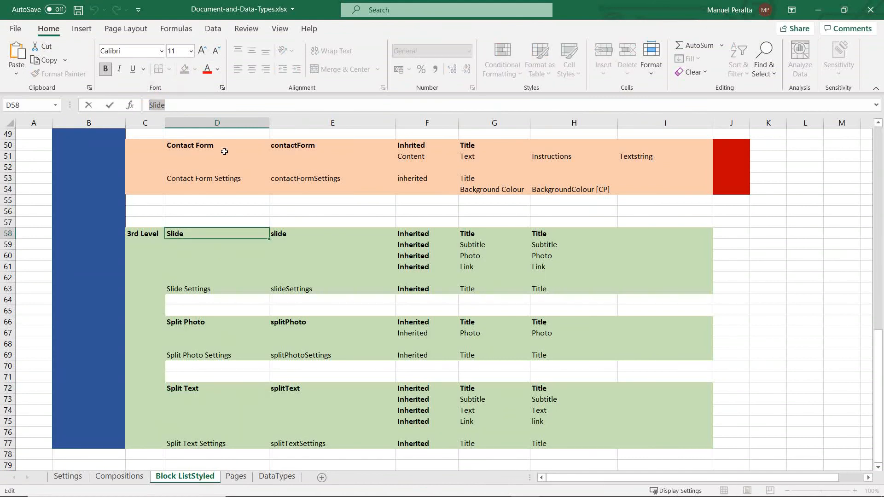
{"action": "key", "text": "alt+Tab"}
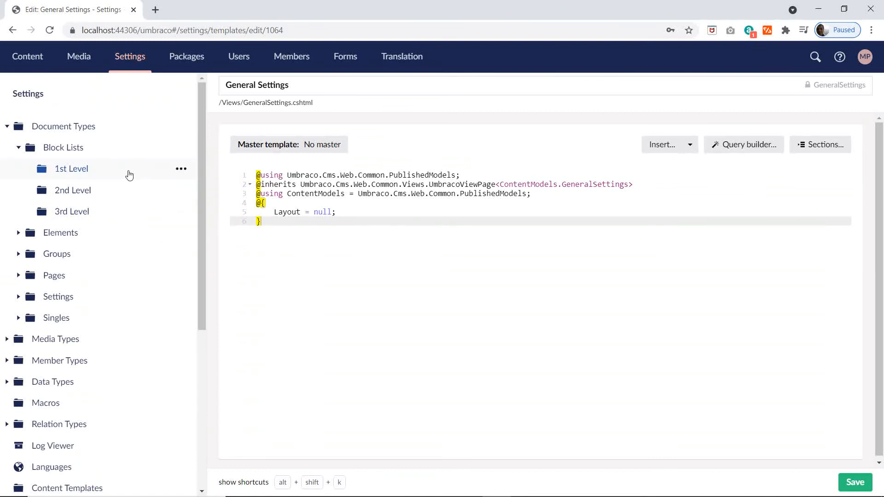
{"action": "left_click", "coordinate": [181, 213]}
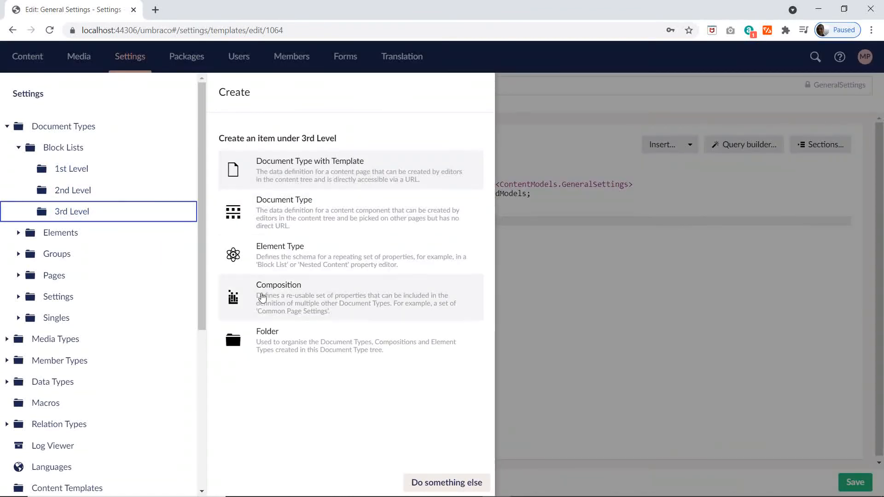
{"action": "left_click", "coordinate": [279, 249]}
{"action": "type", "text": "Slide"}
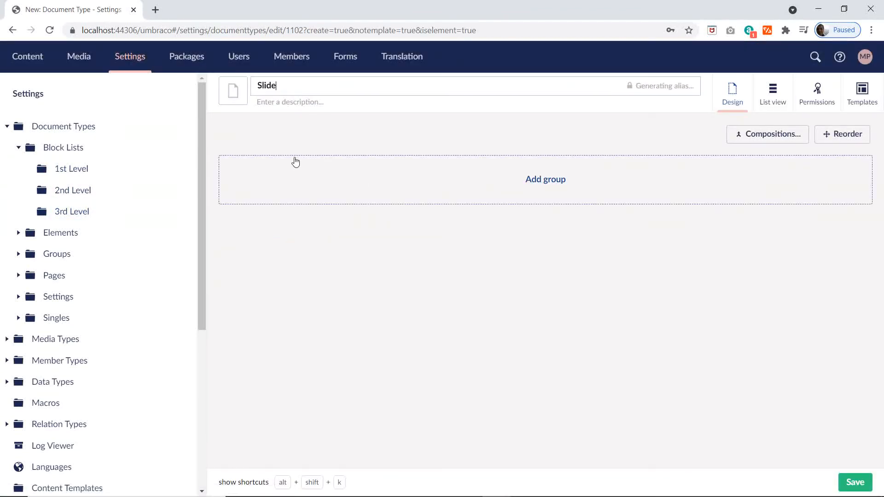
{"action": "left_click", "coordinate": [233, 91]}
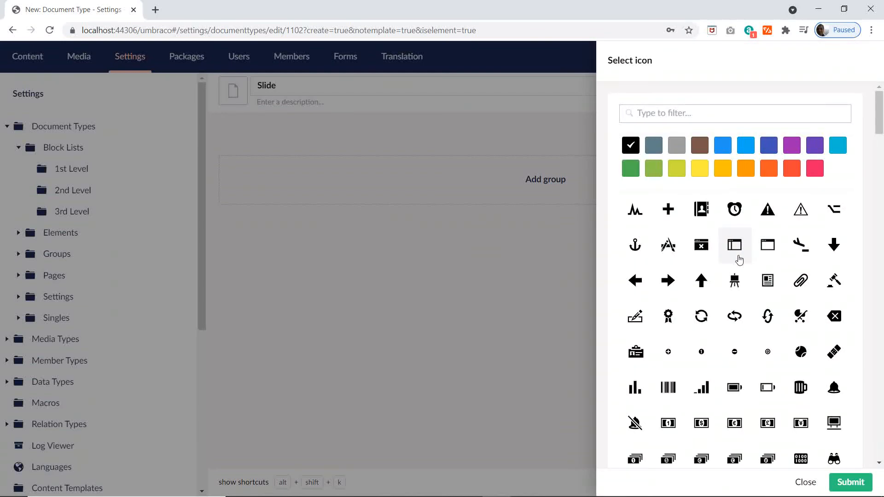
{"action": "left_click", "coordinate": [701, 318]}
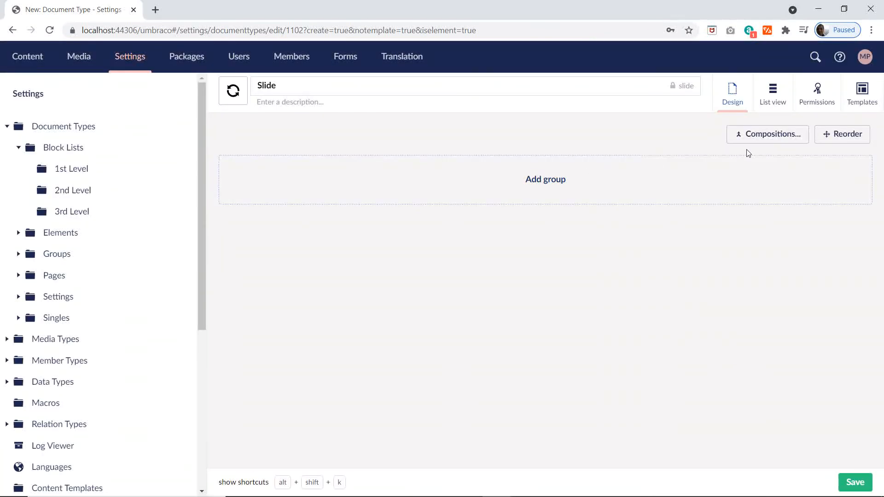
Step: Check the Slide entries in the Excel plan, then select the Title, Subtitle and Link Element compositions for Slide in Umbraco
{"action": "left_click", "coordinate": [758, 133]}
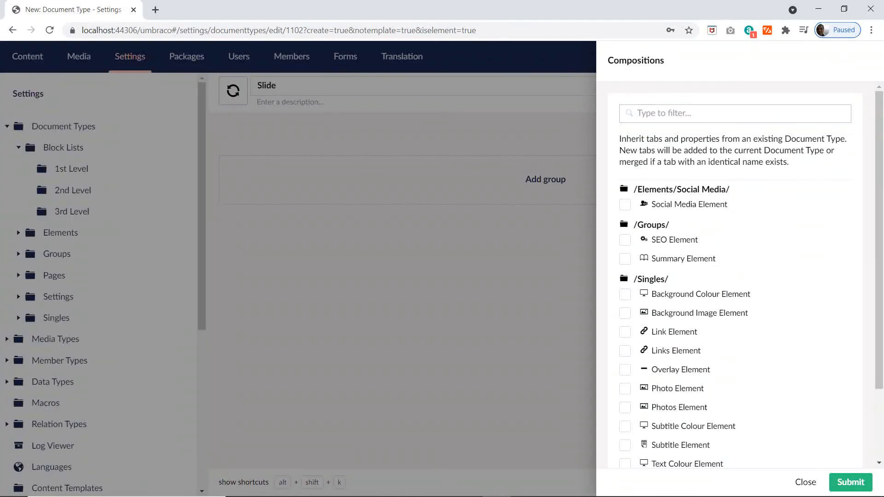
{"action": "key", "text": "alt+Tab"}
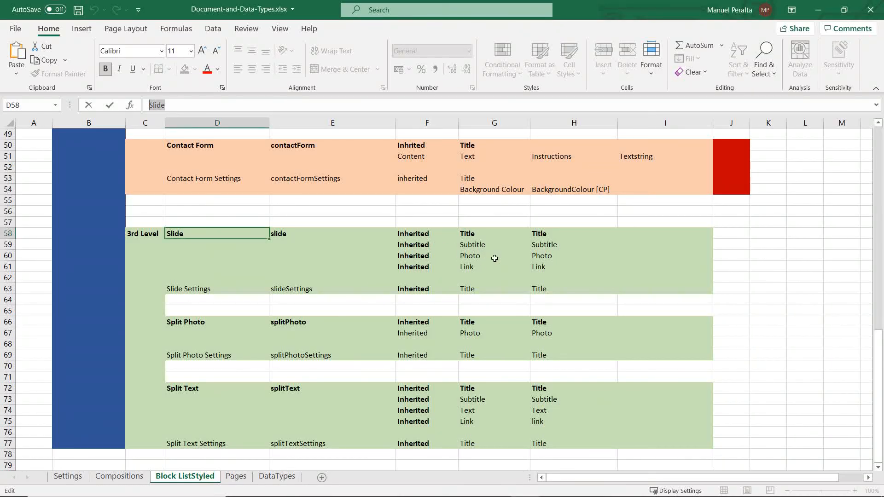
{"action": "key", "text": "alt+Tab"}
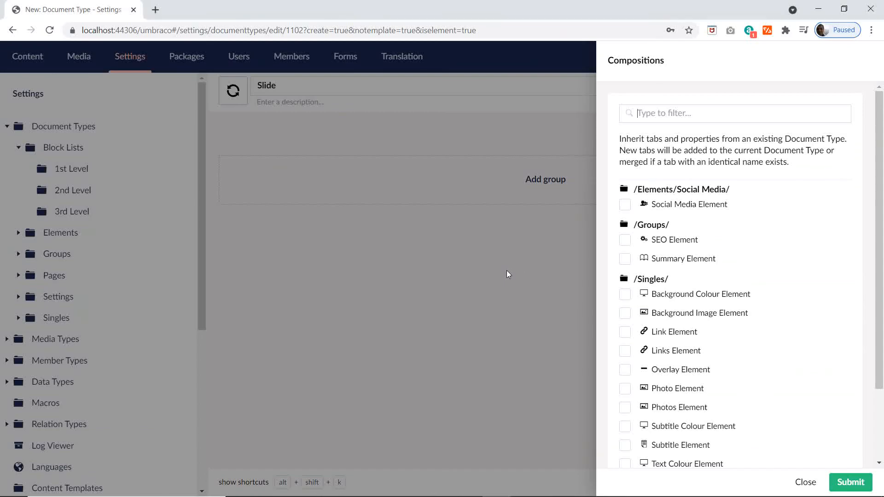
{"action": "scroll", "coordinate": [778, 308], "scroll_direction": "down", "scroll_amount": 2}
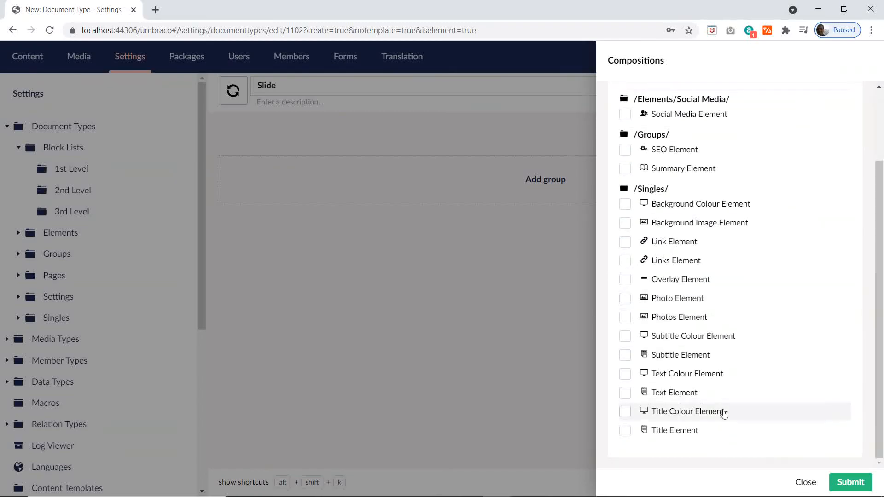
{"action": "left_click", "coordinate": [625, 432]}
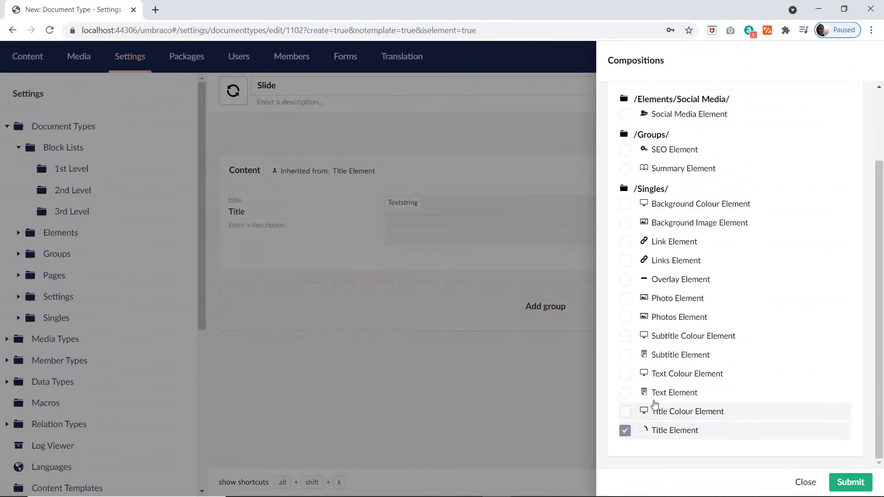
{"action": "left_click", "coordinate": [624, 355]}
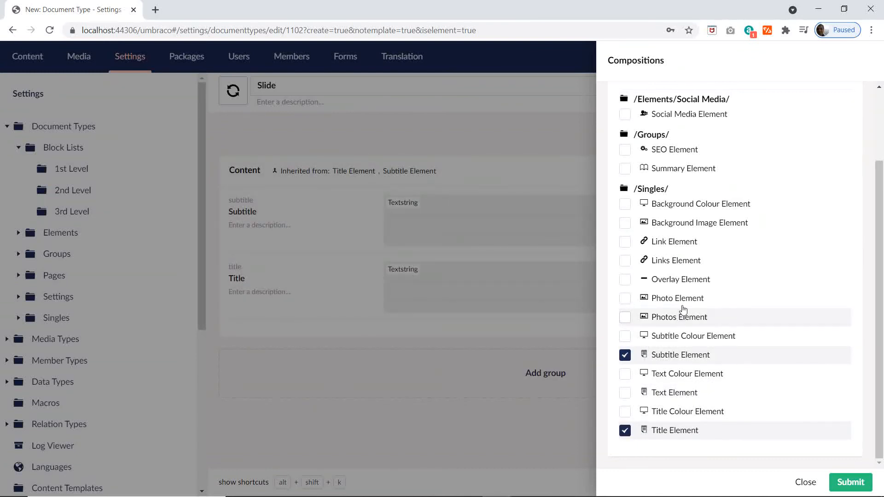
{"action": "left_click", "coordinate": [624, 240]}
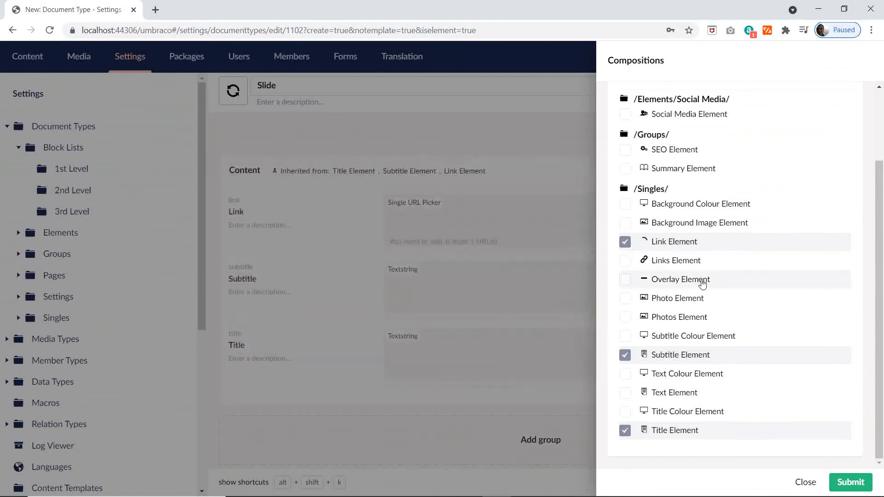
Step: Recheck the plan in Excel, add the Photo Element composition to Slide in Umbraco, and save the element type
{"action": "key", "text": "alt+Tab"}
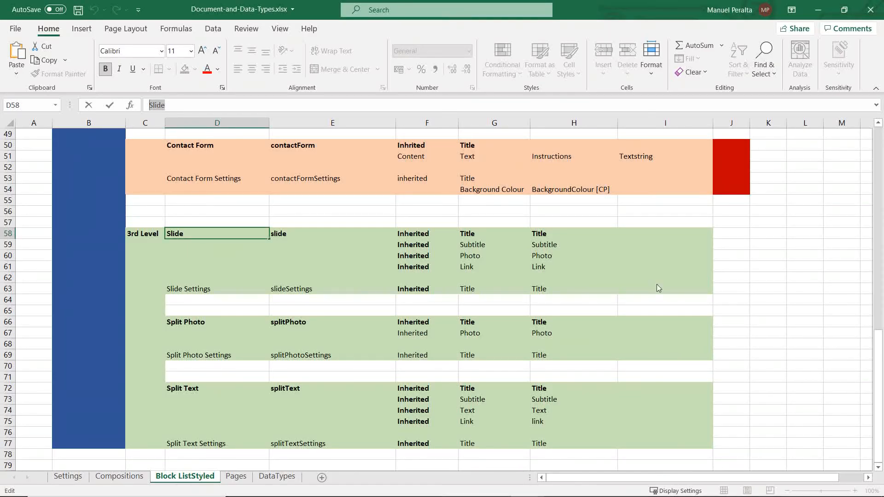
{"action": "key", "text": "alt+Tab"}
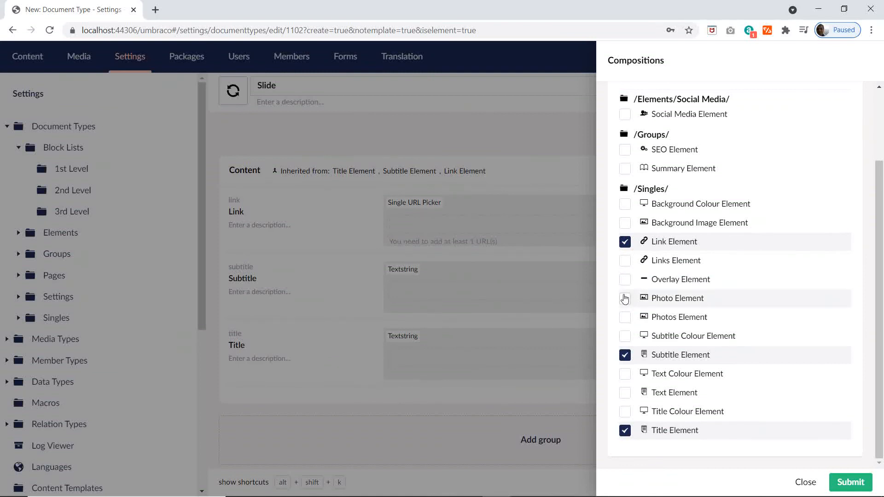
{"action": "left_click", "coordinate": [624, 298]}
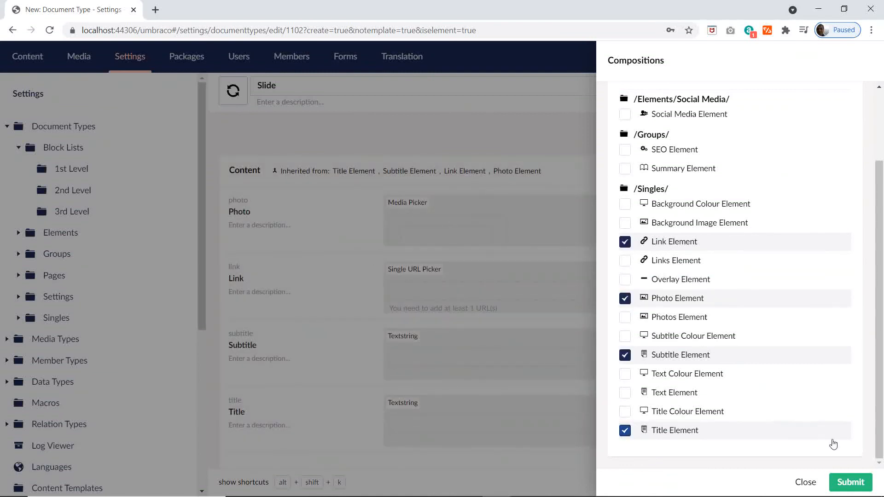
{"action": "left_click", "coordinate": [850, 481]}
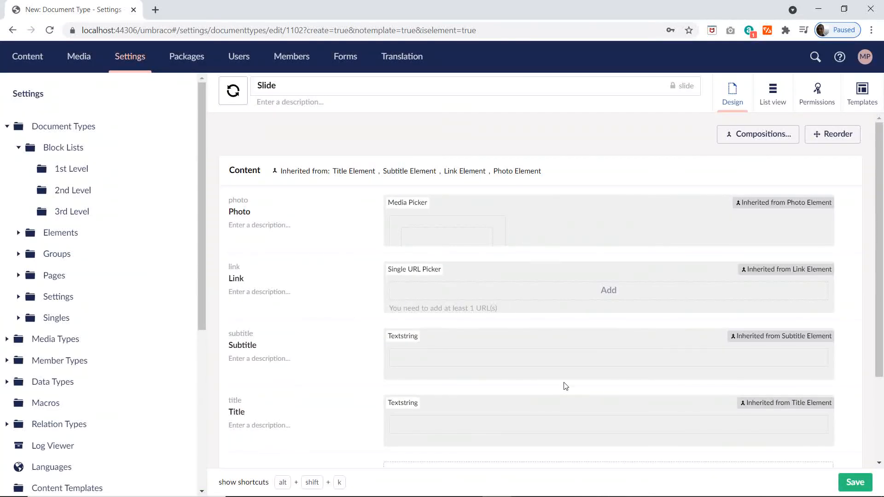
{"action": "left_click", "coordinate": [852, 481]}
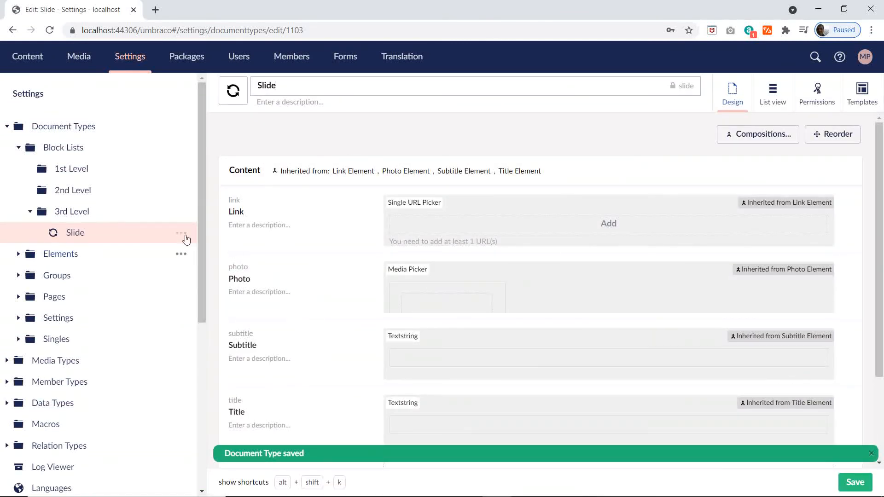
Step: Start another element type under 3rd Level and take the Slide Settings name from the Excel plan
{"action": "left_click", "coordinate": [181, 211]}
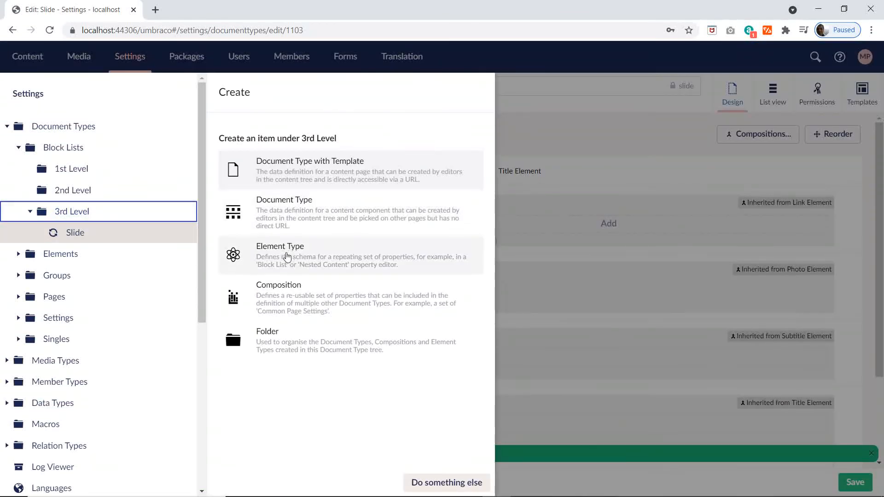
{"action": "left_click", "coordinate": [287, 256]}
{"action": "key", "text": "alt+Tab"}
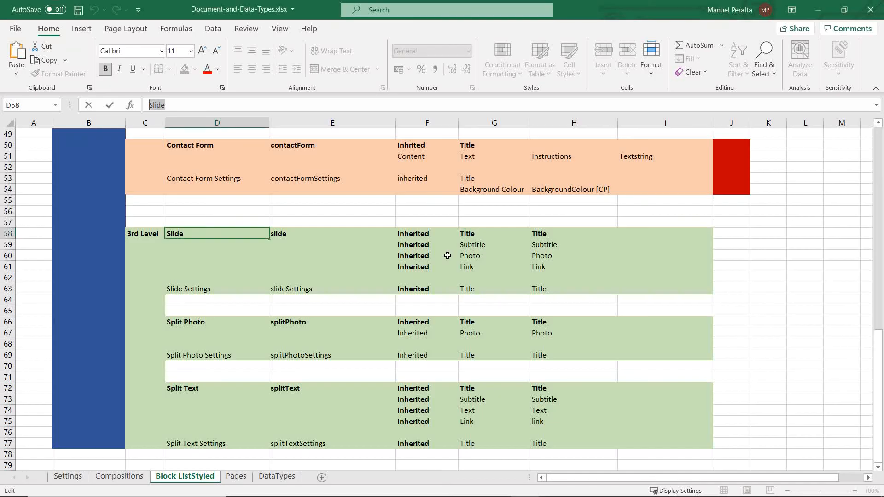
{"action": "left_click", "coordinate": [210, 290]}
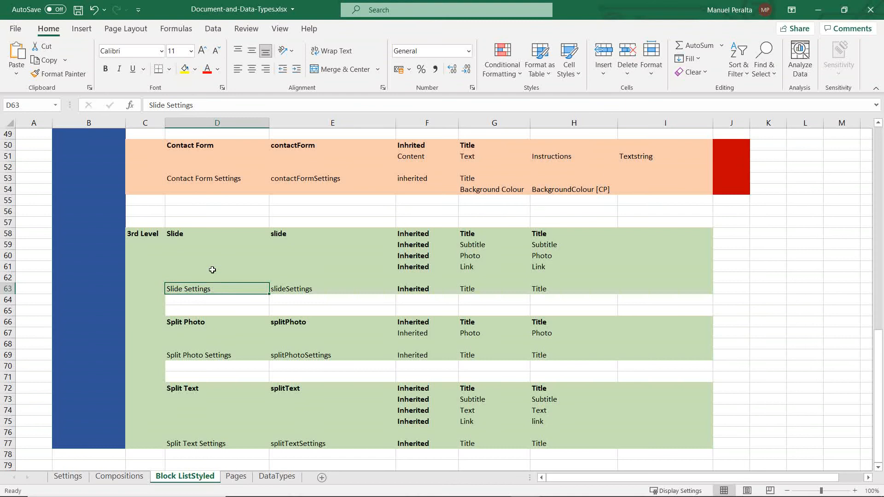
{"action": "left_click_drag", "start_coordinate": [200, 105], "coordinate": [112, 105]}
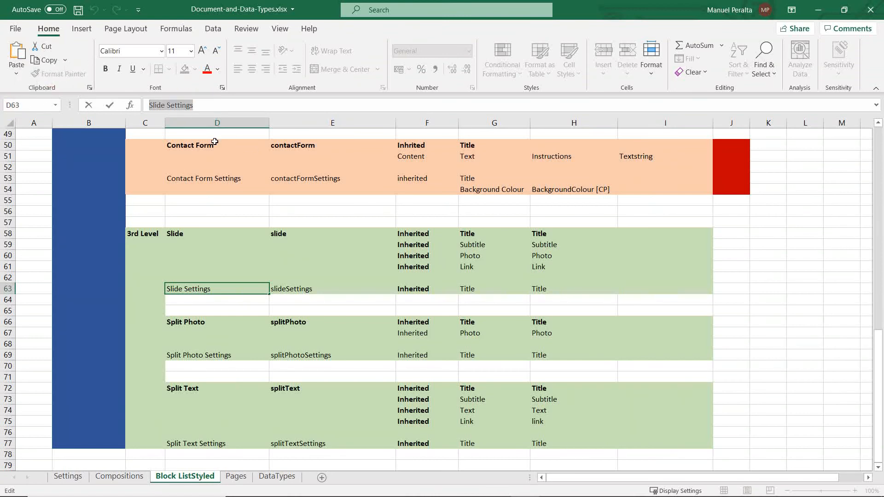
Step: Return to Umbraco, name the new 3rd Level element type Slide Settings and give it the circular arrows icon
{"action": "key", "text": "alt+Tab"}
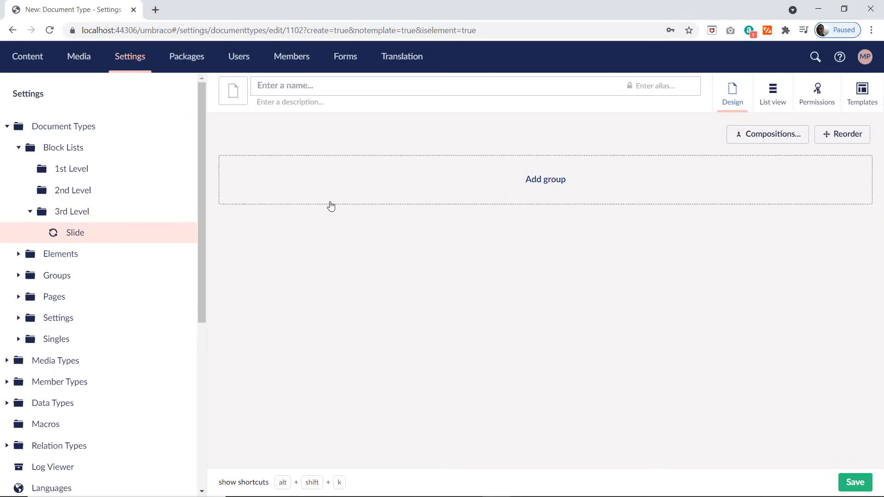
{"action": "type", "text": "Slide Settings"}
{"action": "left_click", "coordinate": [233, 101]}
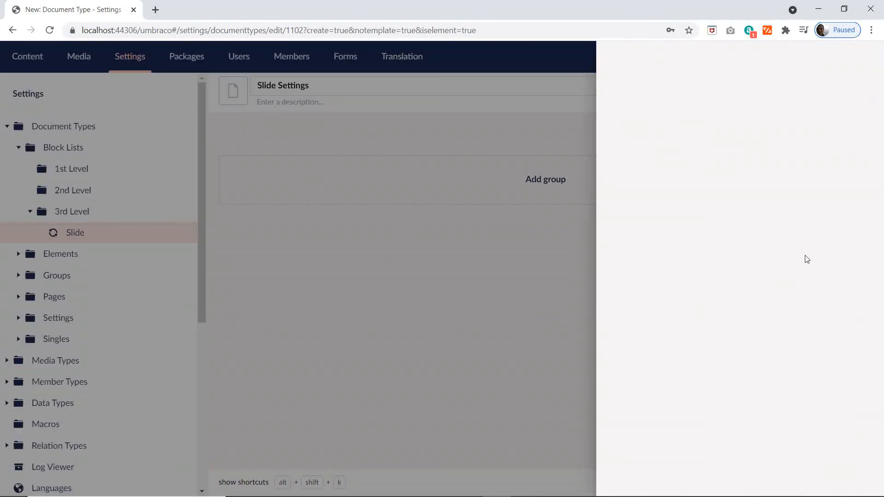
{"action": "left_click", "coordinate": [695, 323]}
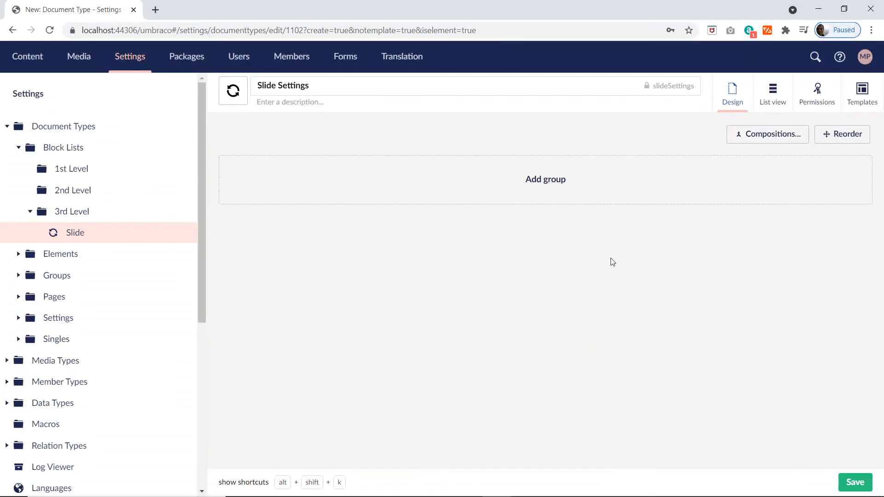
Step: Add the Title Element composition to Slide Settings and save the element type
{"action": "left_click", "coordinate": [756, 137]}
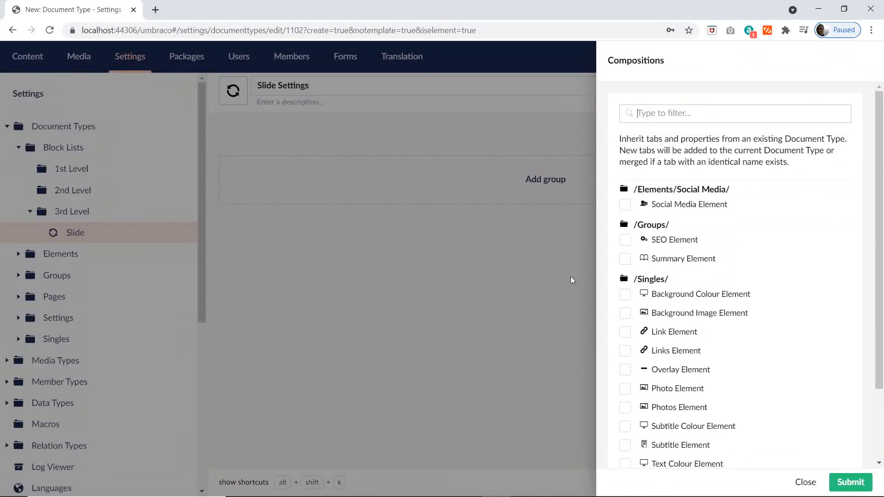
{"action": "scroll", "coordinate": [730, 340], "scroll_direction": "down", "scroll_amount": 2}
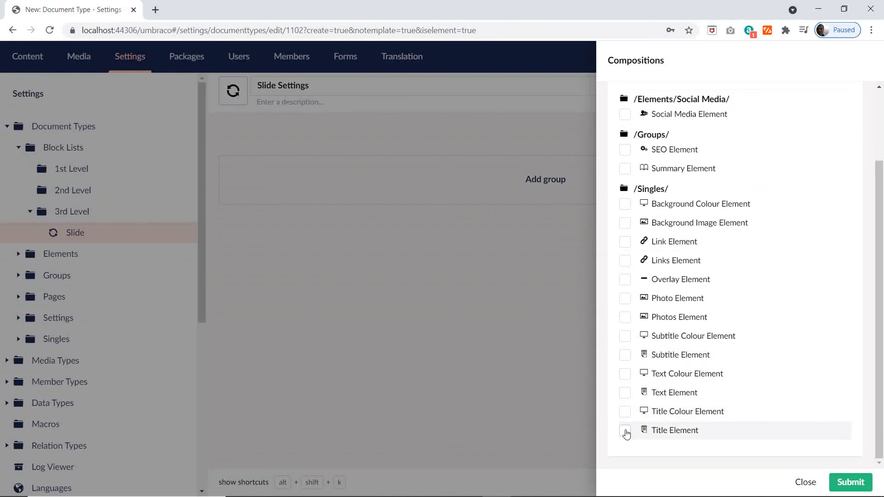
{"action": "left_click", "coordinate": [625, 432]}
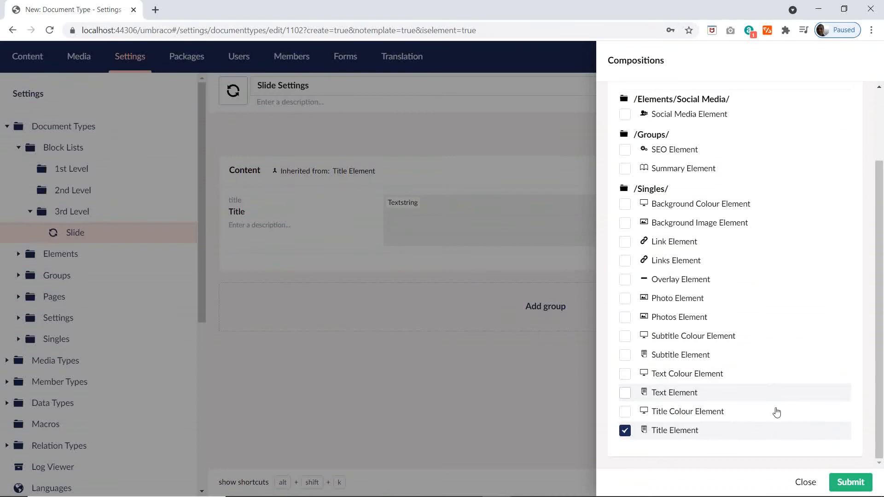
{"action": "left_click", "coordinate": [850, 482]}
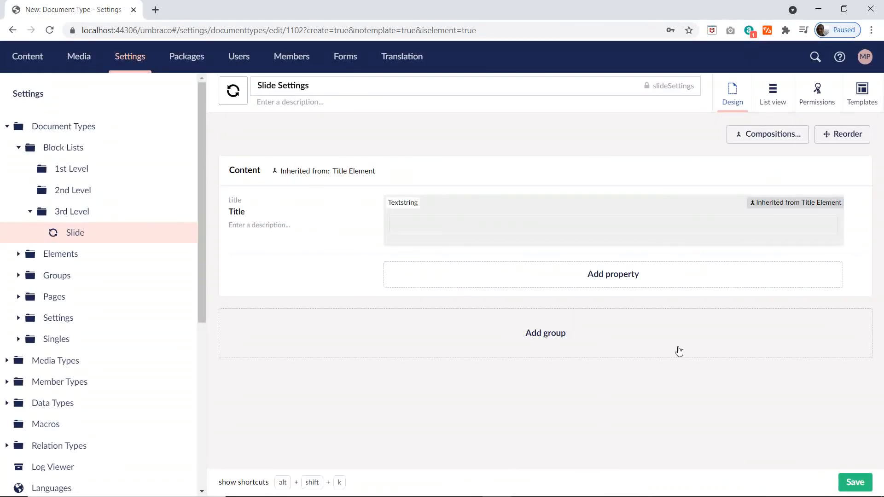
{"action": "left_click", "coordinate": [852, 481]}
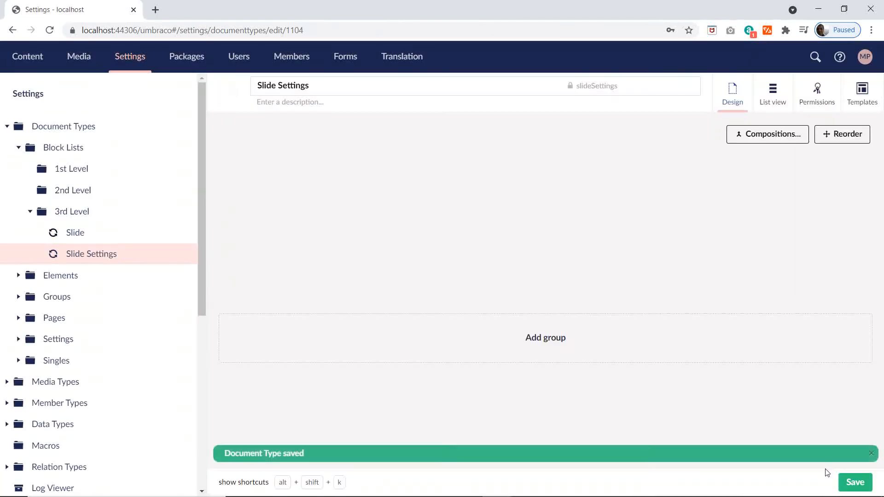
Step: Copy the Split Photo name from the 3rd Level section of the Excel plan and return to Umbraco
{"action": "key", "text": "alt+Tab"}
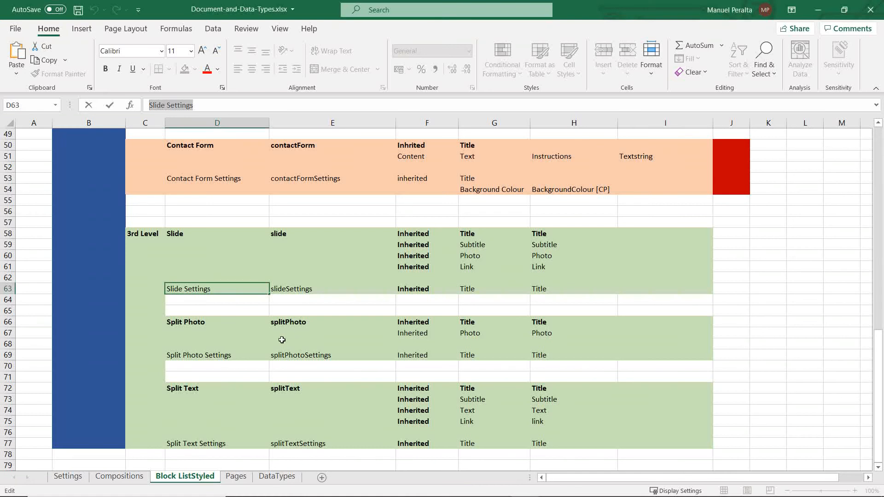
{"action": "left_click", "coordinate": [201, 321]}
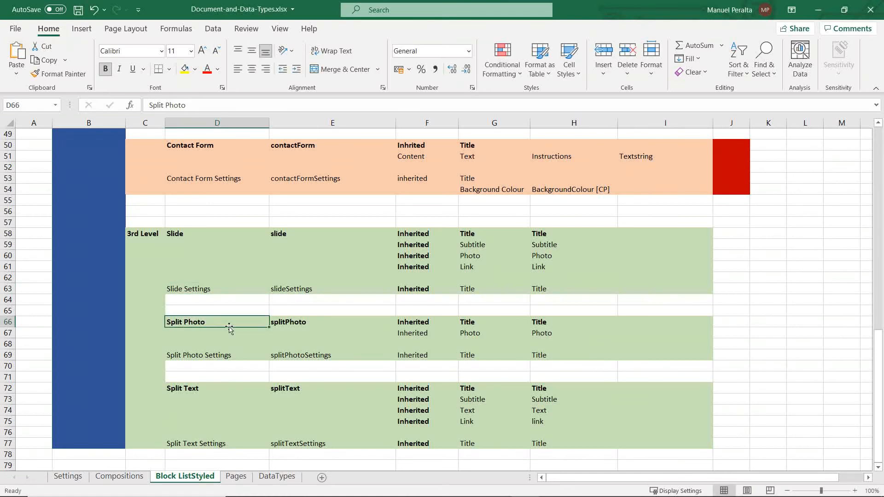
{"action": "left_click_drag", "start_coordinate": [189, 105], "coordinate": [138, 111]}
{"action": "key", "text": "ctrl+c"}
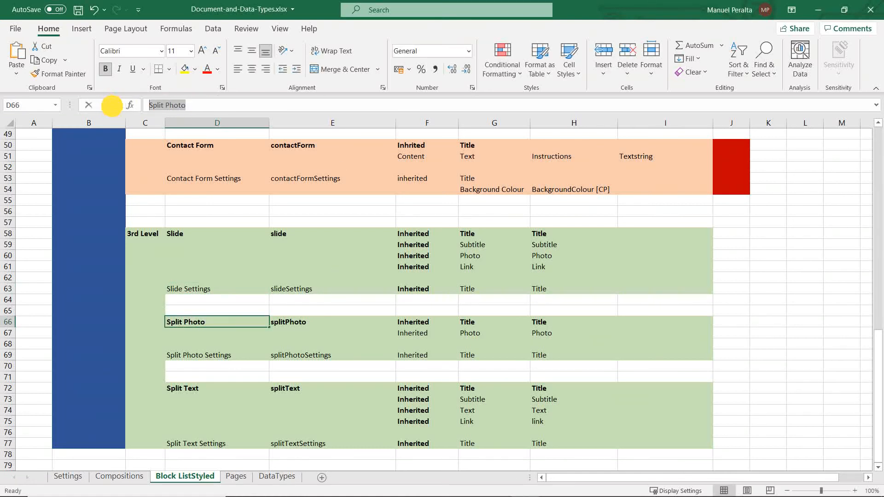
{"action": "key", "text": "alt+Tab"}
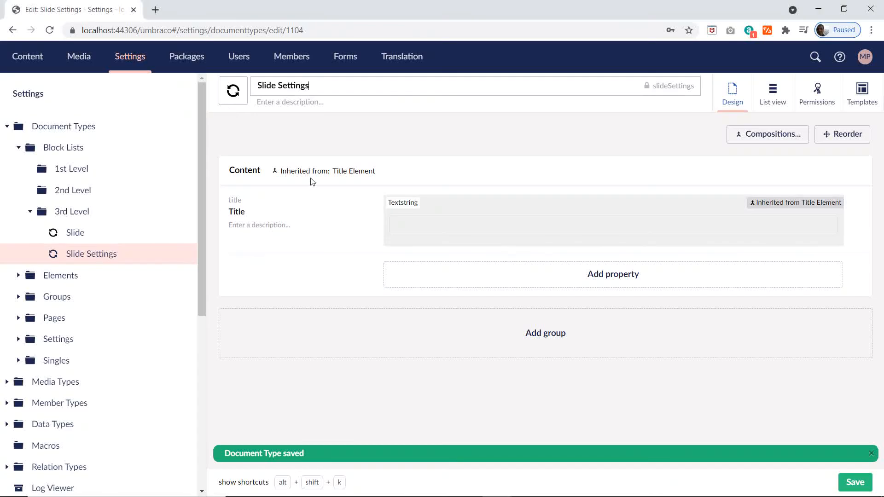
Step: Create an element type under 3rd Level named Split Photo with the framed picture icon
{"action": "left_click", "coordinate": [174, 213]}
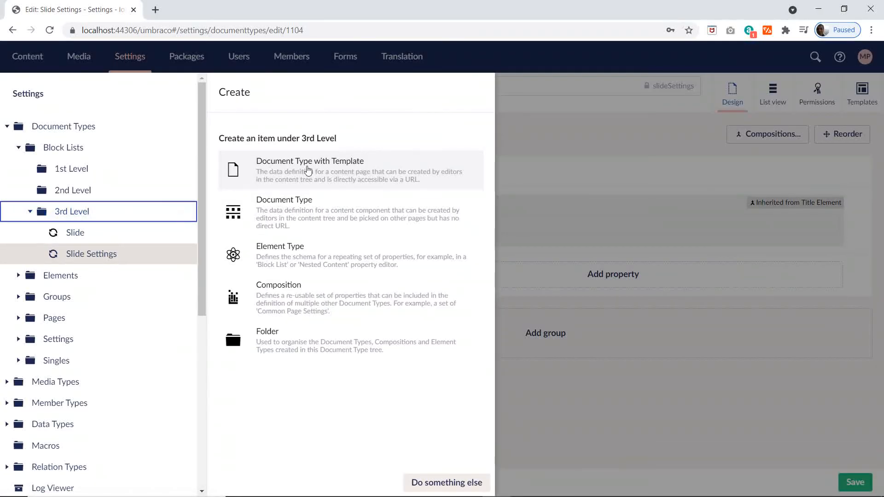
{"action": "left_click", "coordinate": [265, 259]}
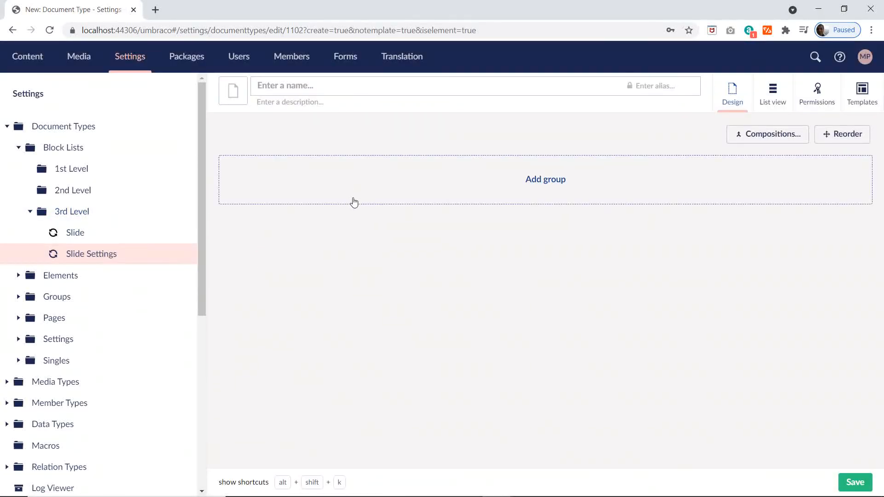
{"action": "key", "text": "ctrl+v"}
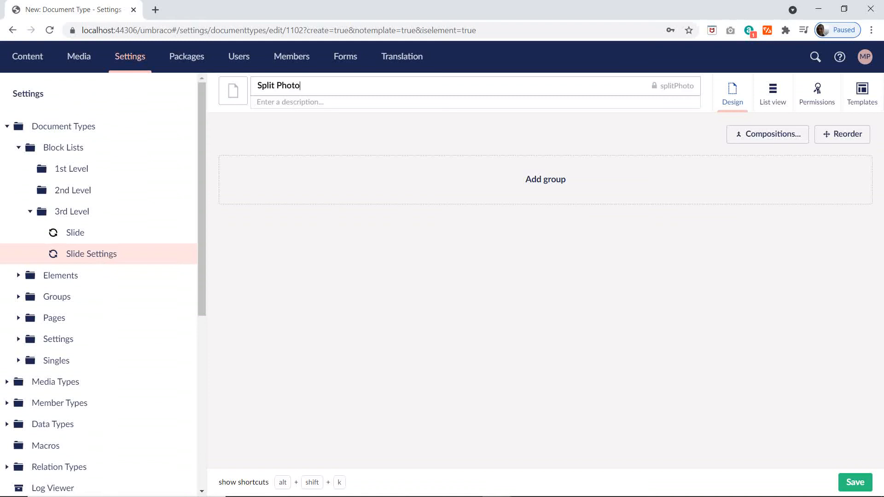
{"action": "left_click", "coordinate": [233, 90]}
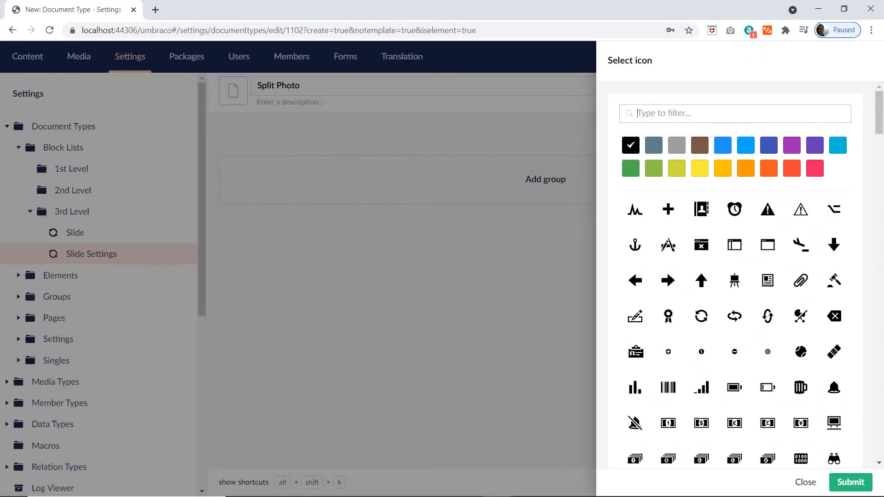
{"action": "type", "text": "pi"}
{"action": "left_click", "coordinate": [702, 206]}
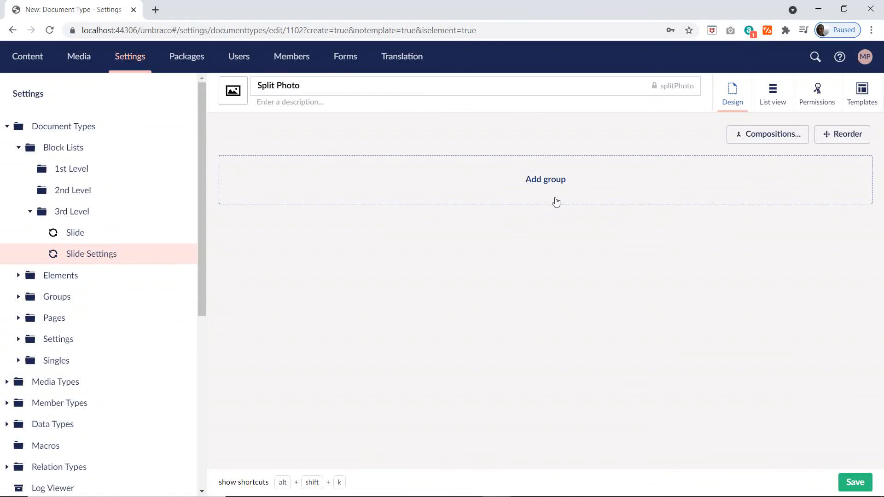
Step: Add the Title Element and Photo Element compositions to Split Photo and save the element type
{"action": "left_click", "coordinate": [773, 135]}
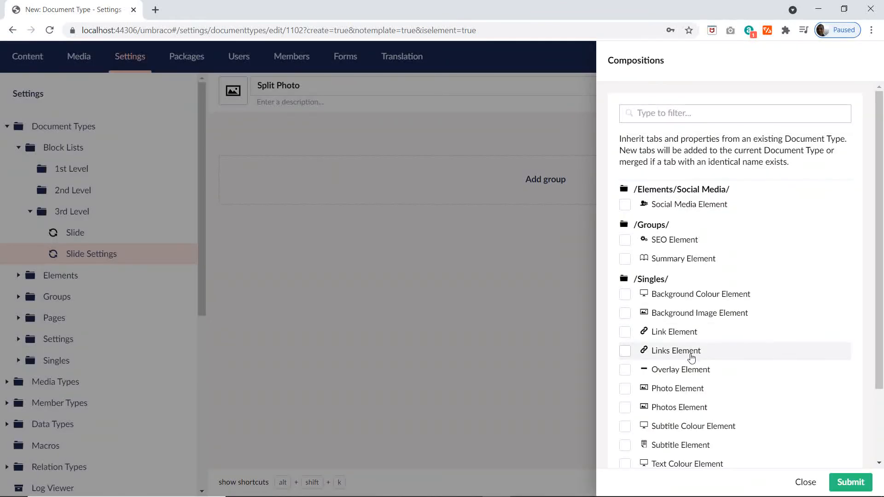
{"action": "scroll", "coordinate": [691, 358], "scroll_direction": "down", "scroll_amount": 2}
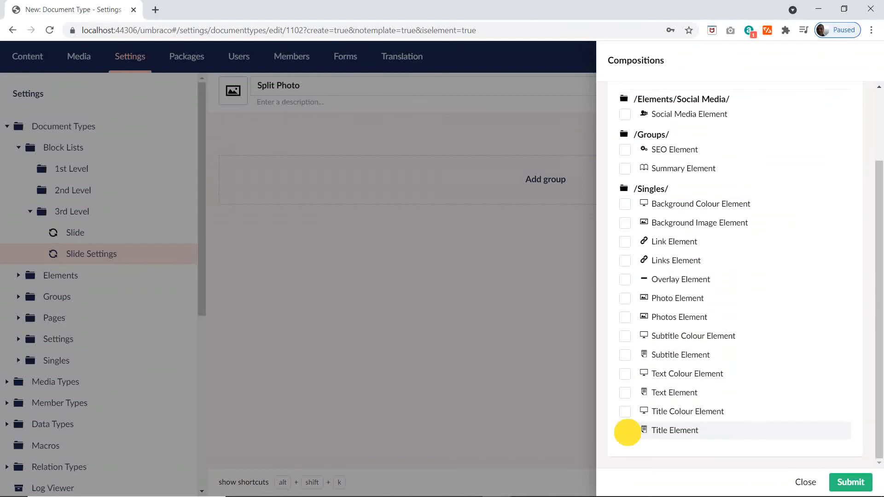
{"action": "left_click", "coordinate": [626, 431]}
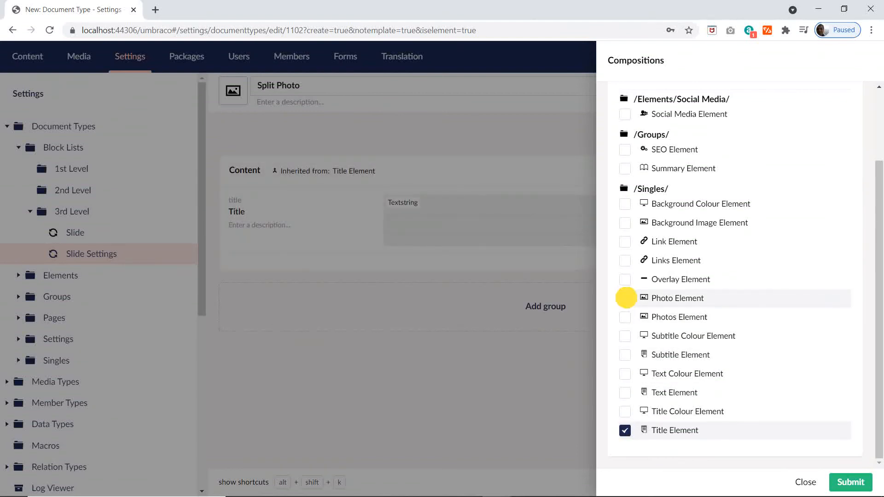
{"action": "left_click", "coordinate": [625, 298]}
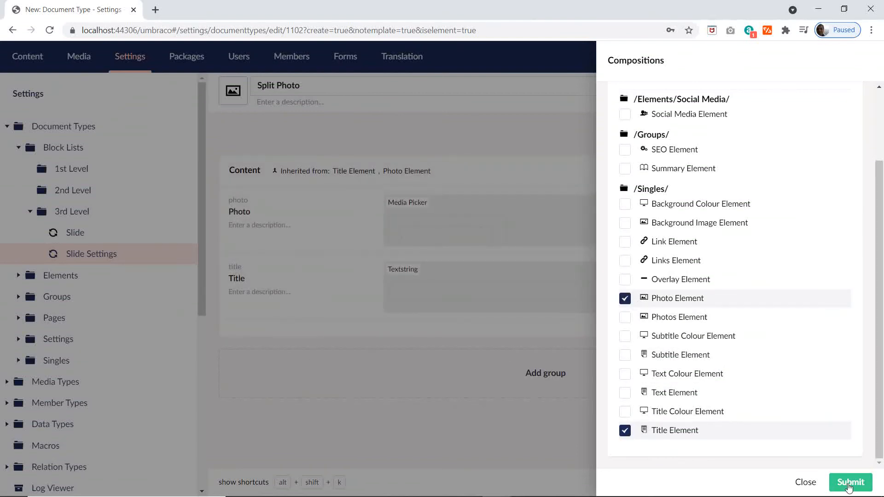
{"action": "left_click", "coordinate": [849, 484]}
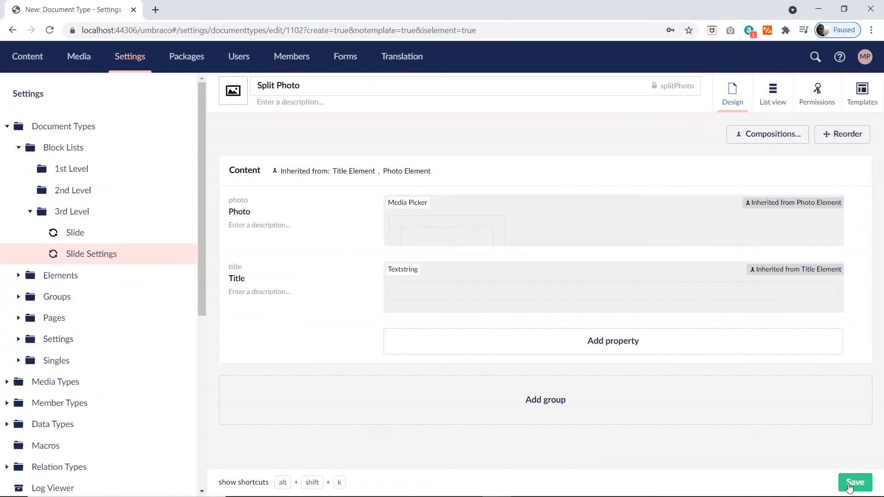
{"action": "left_click", "coordinate": [851, 483]}
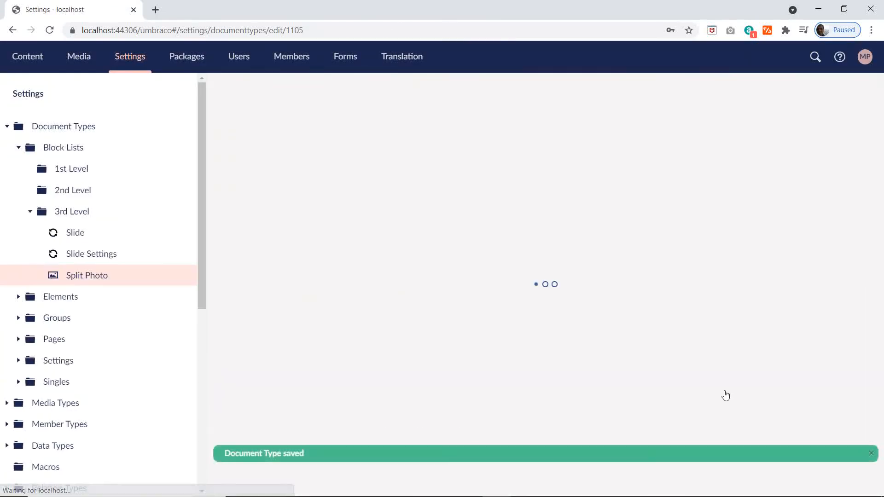
Step: Copy the Split Photo Settings name from the Excel plan and go back to Umbraco
{"action": "key", "text": "alt+Tab"}
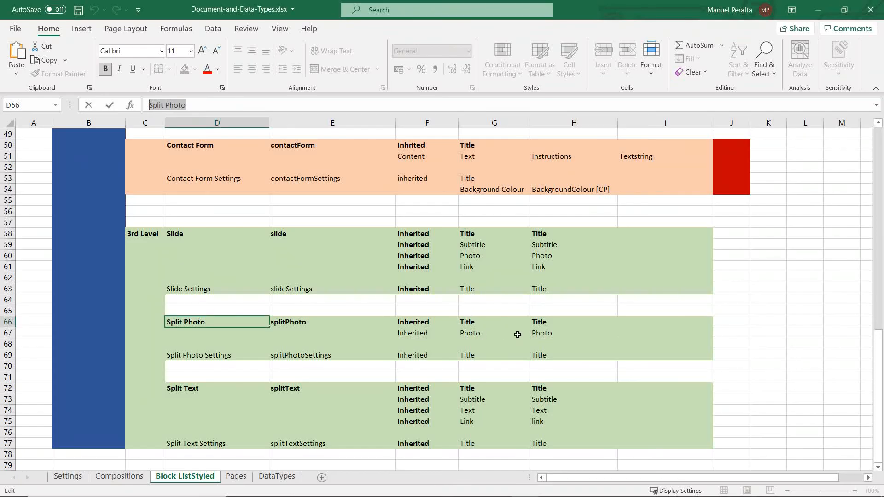
{"action": "left_click", "coordinate": [193, 357]}
{"action": "left_click_drag", "start_coordinate": [214, 105], "coordinate": [147, 106]}
{"action": "key", "text": "ctrl+c"}
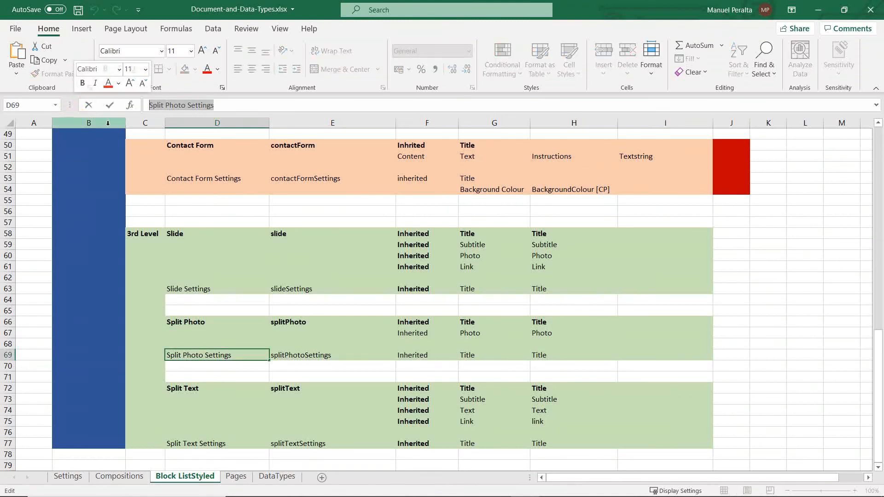
{"action": "key", "text": "alt+Tab"}
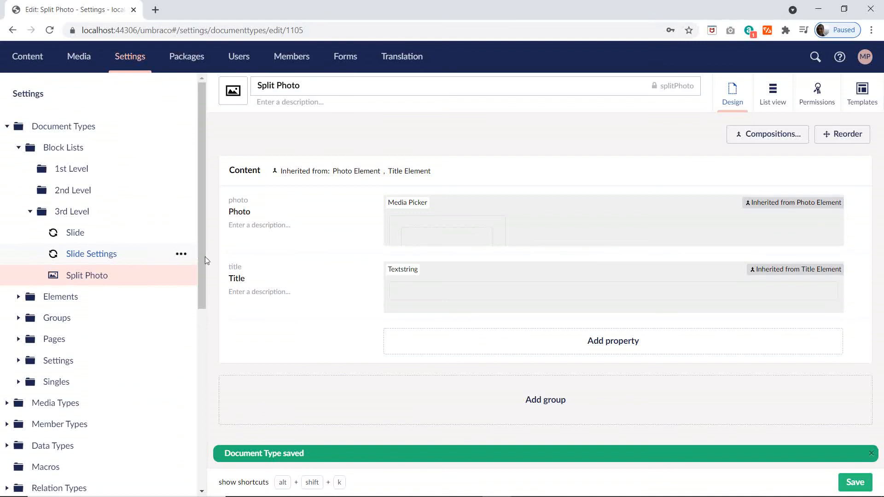
Step: Create an element type under 3rd Level named Split Photo Settings with the framed picture icon
{"action": "left_click", "coordinate": [181, 211]}
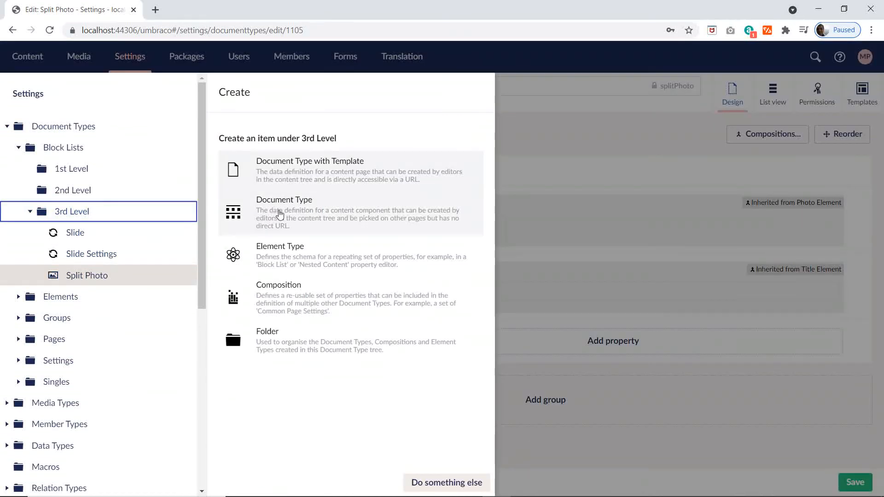
{"action": "left_click", "coordinate": [269, 251]}
{"action": "key", "text": "ctrl+v"}
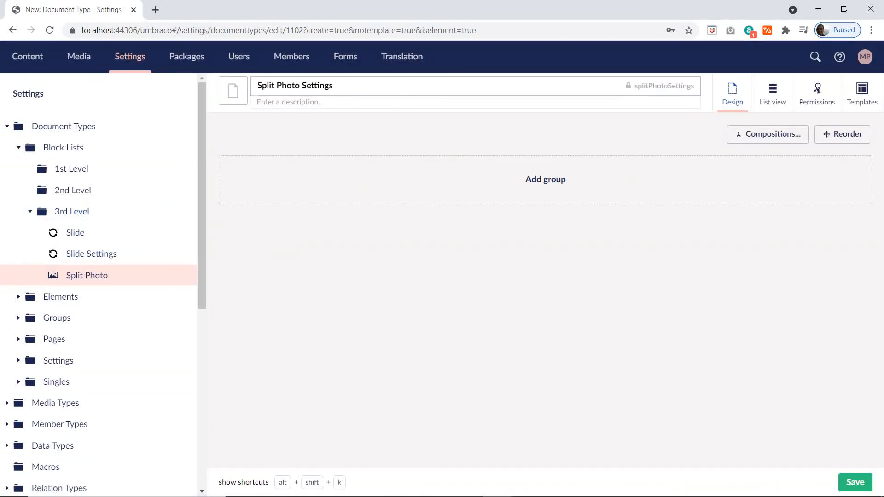
{"action": "left_click", "coordinate": [238, 93]}
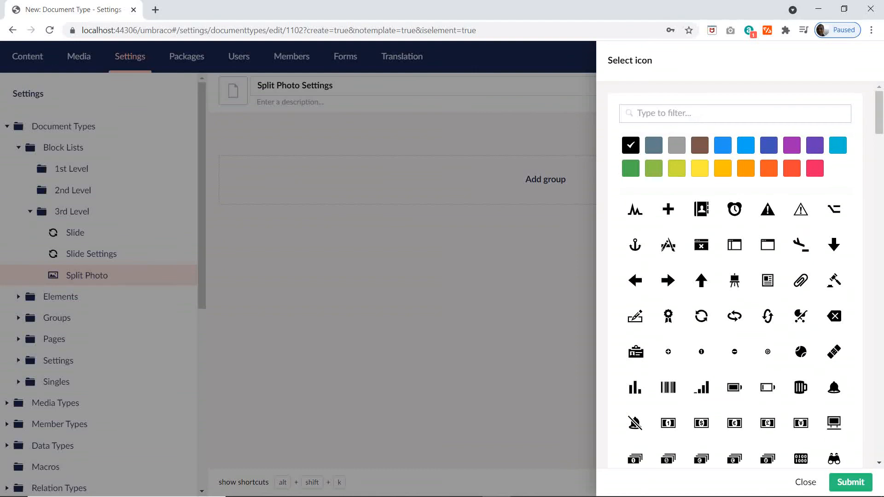
{"action": "type", "text": "pict"}
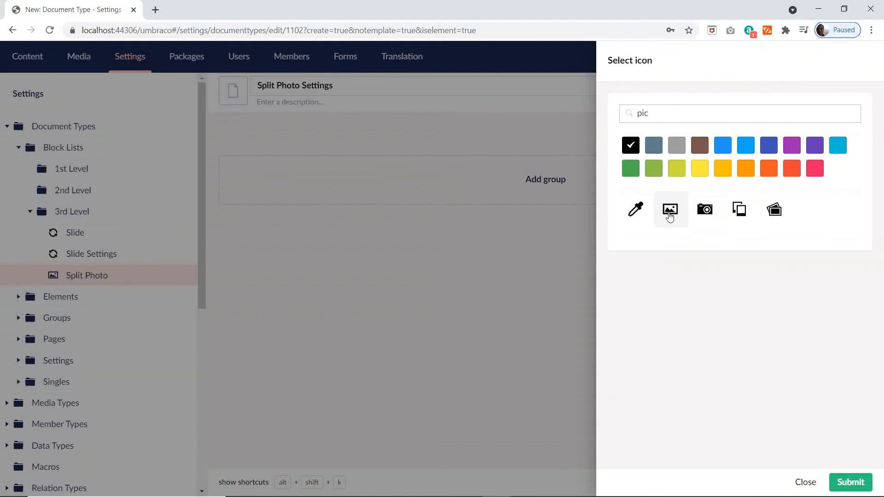
{"action": "left_click", "coordinate": [669, 210]}
Step: Add the Title Element composition to Split Photo Settings and save the element type
{"action": "left_click", "coordinate": [767, 134]}
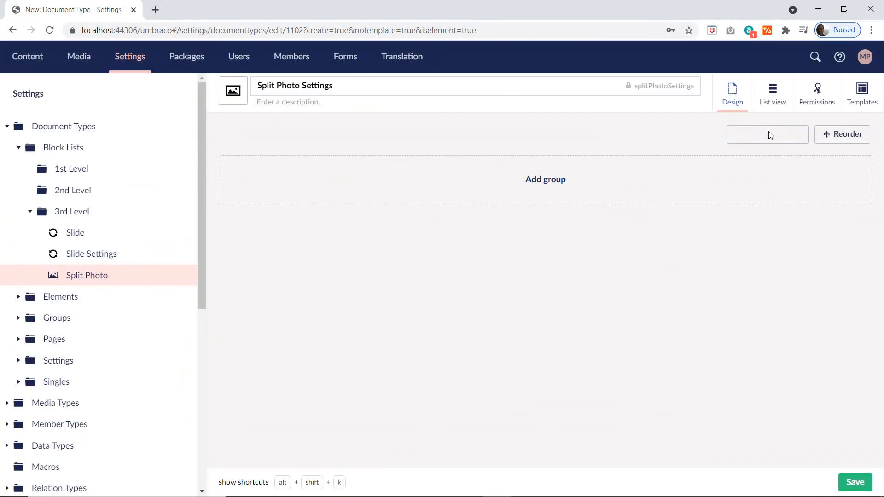
{"action": "scroll", "coordinate": [645, 449], "scroll_direction": "down", "scroll_amount": 3}
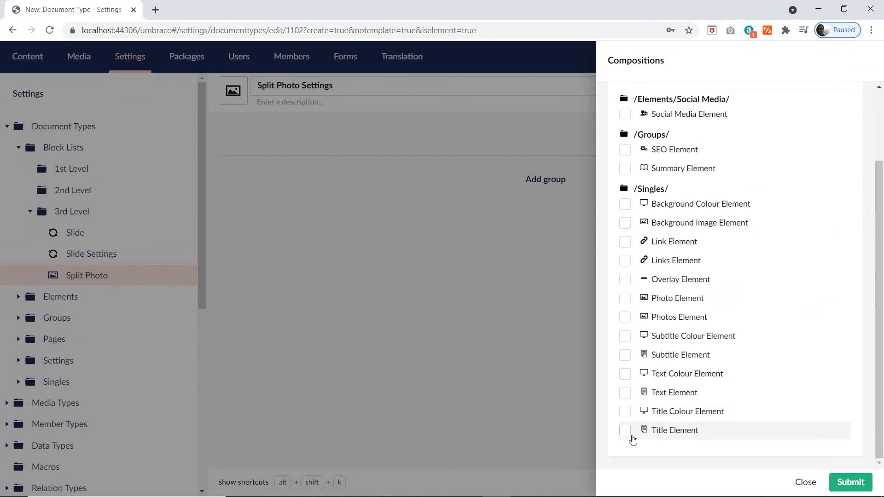
{"action": "left_click", "coordinate": [625, 433]}
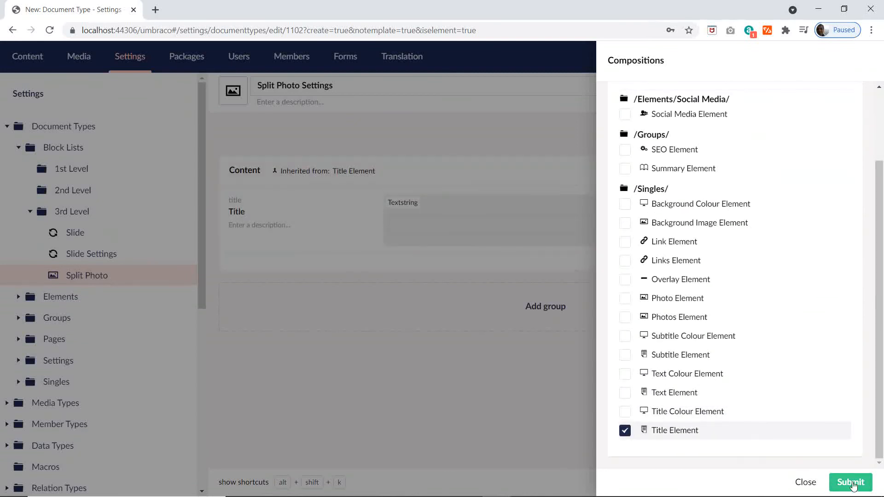
{"action": "left_click", "coordinate": [848, 481]}
{"action": "left_click", "coordinate": [863, 490]}
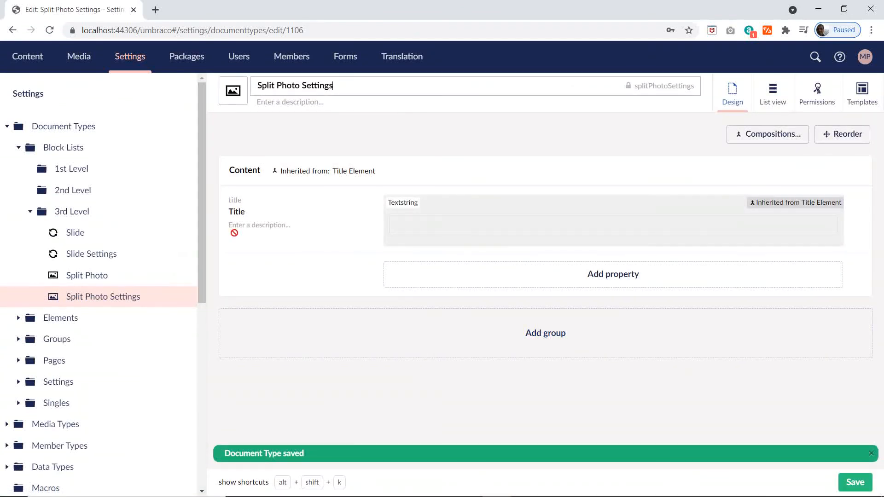
Step: Switch to the Excel plan, copy the Split Text name from the 3rd Level section, and go back to Umbraco
{"action": "key", "text": "alt+Tab"}
{"action": "scroll", "coordinate": [294, 349], "scroll_direction": "down", "scroll_amount": 3}
{"action": "left_click", "coordinate": [199, 293]}
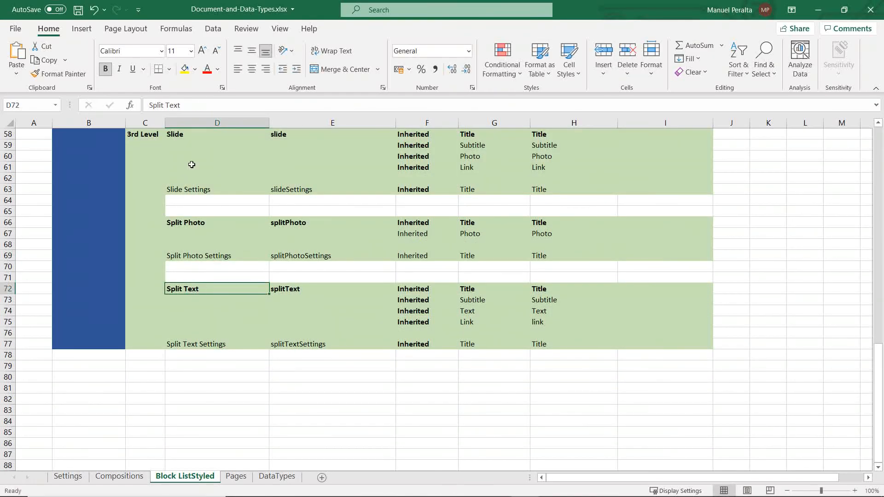
{"action": "left_click_drag", "start_coordinate": [182, 105], "coordinate": [149, 105]}
{"action": "key", "text": "alt+Tab"}
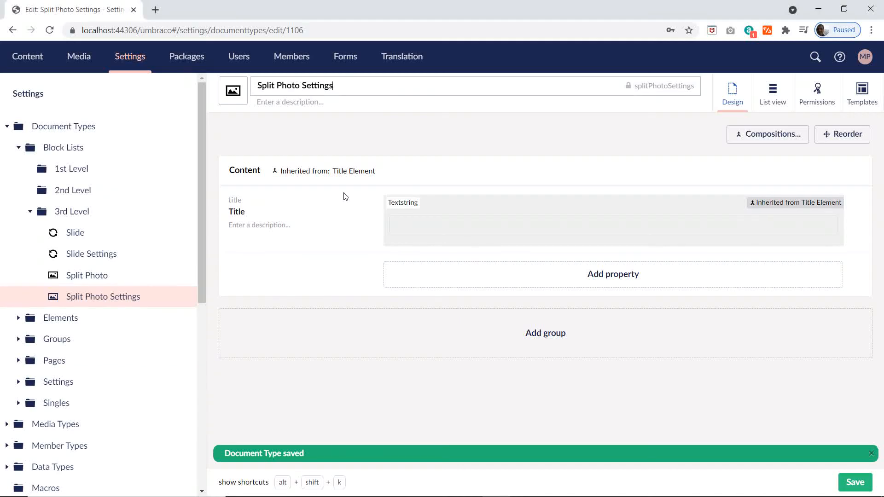
Step: Create an element type under the 3rd Level document type folder named Split Text with the newspaper article icon
{"action": "left_click", "coordinate": [181, 211]}
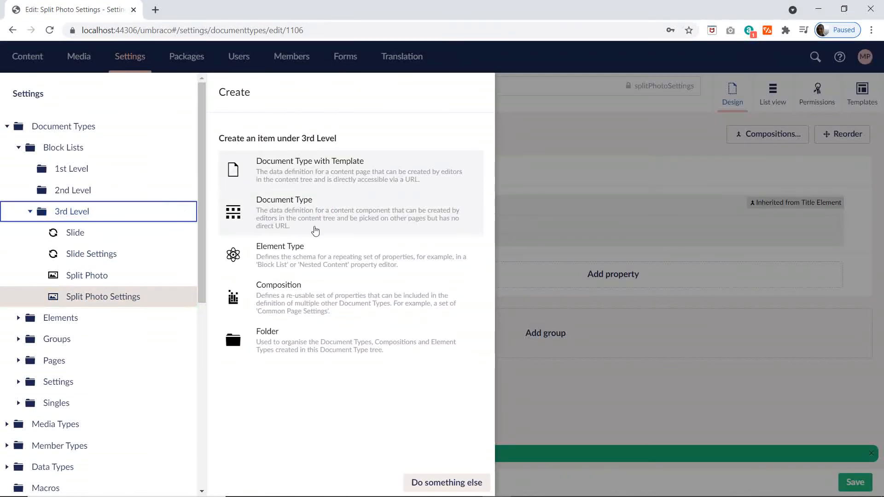
{"action": "left_click", "coordinate": [291, 255]}
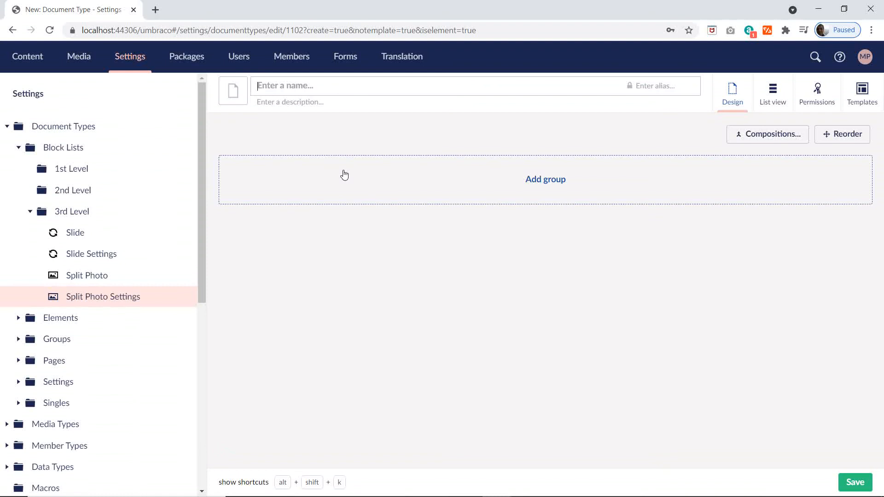
{"action": "type", "text": "Split Text"}
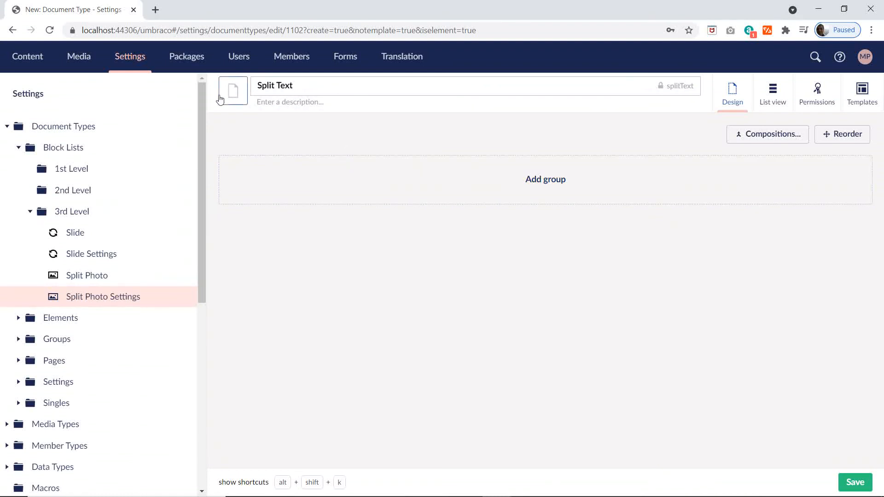
{"action": "left_click", "coordinate": [233, 91]}
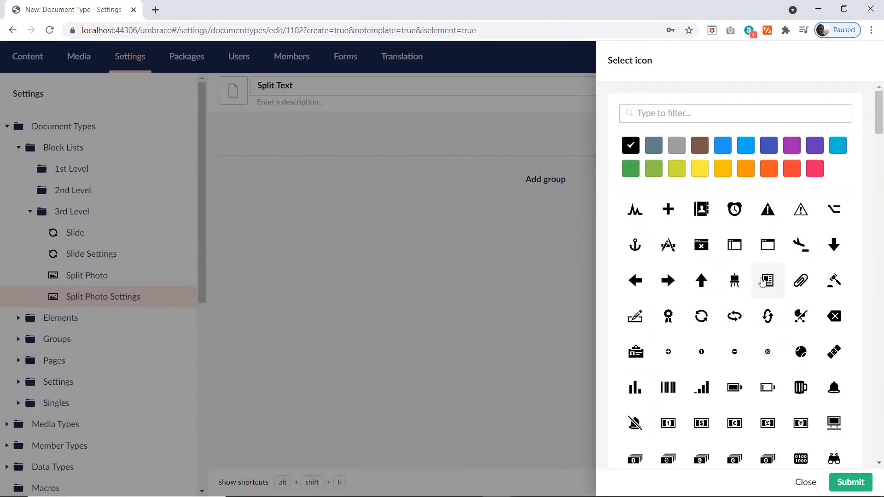
{"action": "left_click", "coordinate": [762, 281]}
Step: Add the Title, Subtitle, Text and Link Element compositions to Split Text and save the element type
{"action": "left_click", "coordinate": [770, 139]}
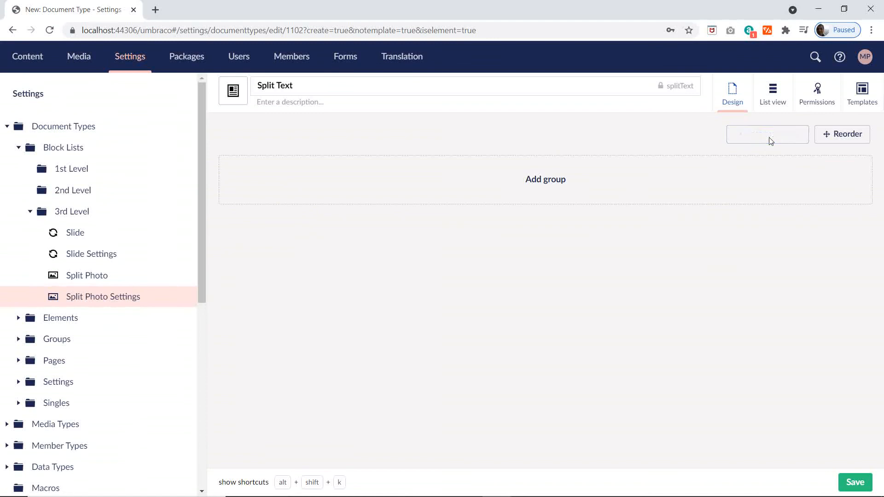
{"action": "scroll", "coordinate": [691, 350], "scroll_direction": "down", "scroll_amount": 2}
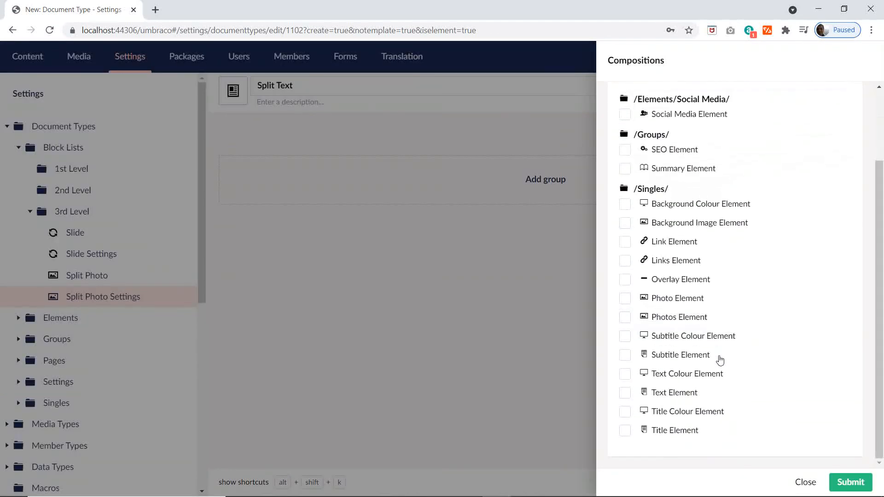
{"action": "left_click", "coordinate": [625, 430]}
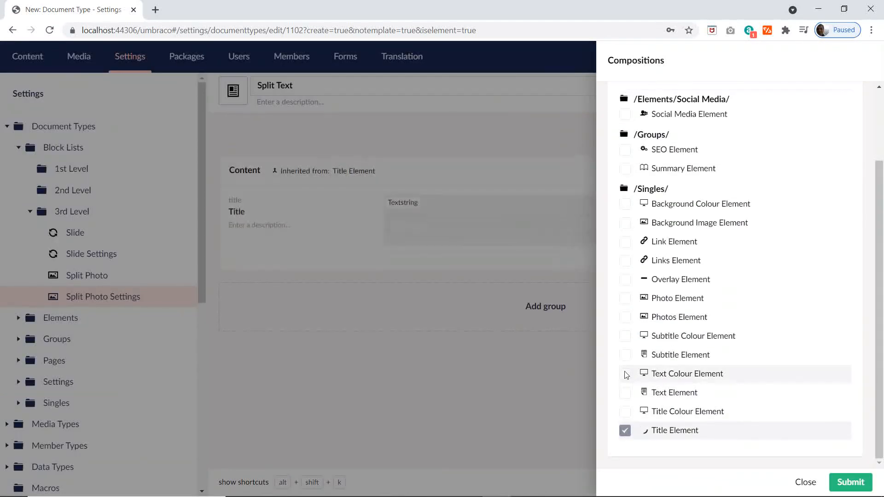
{"action": "left_click", "coordinate": [624, 355]}
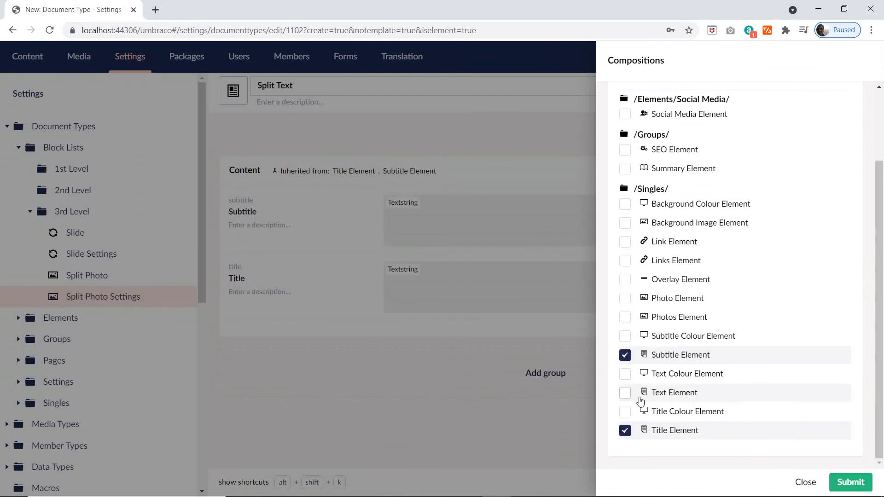
{"action": "left_click", "coordinate": [624, 392]}
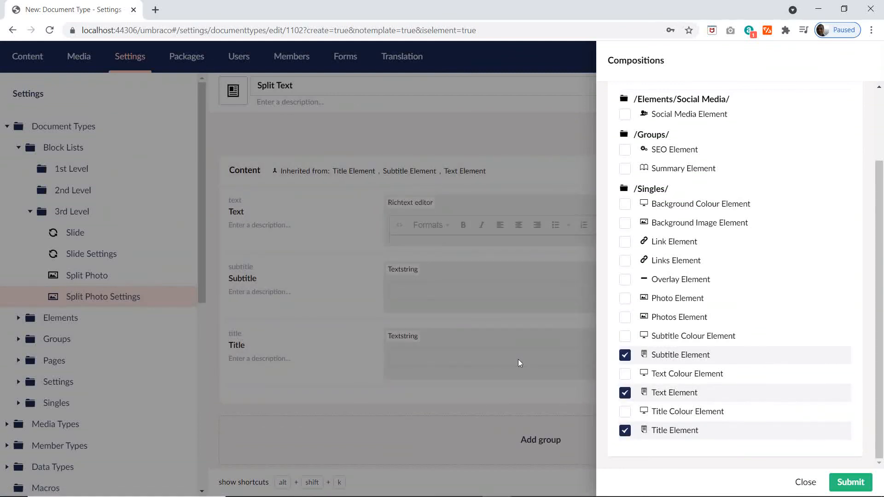
{"action": "key", "text": "alt+Tab"}
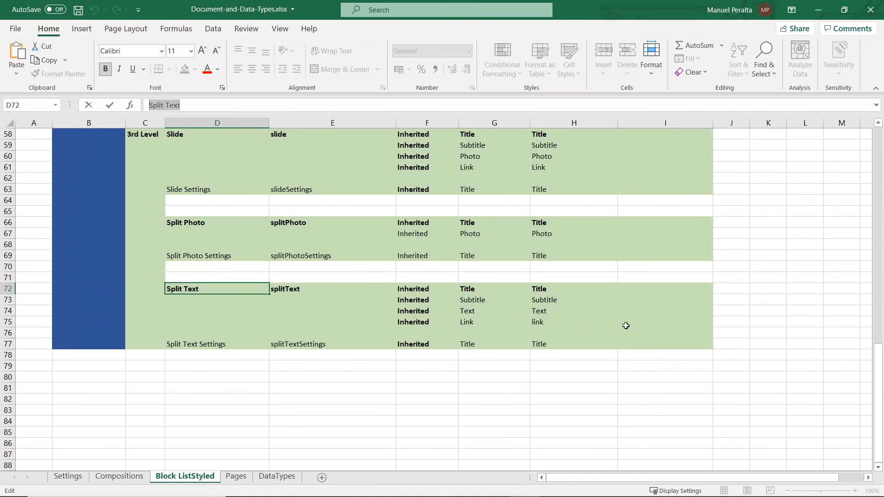
{"action": "key", "text": "alt+Tab"}
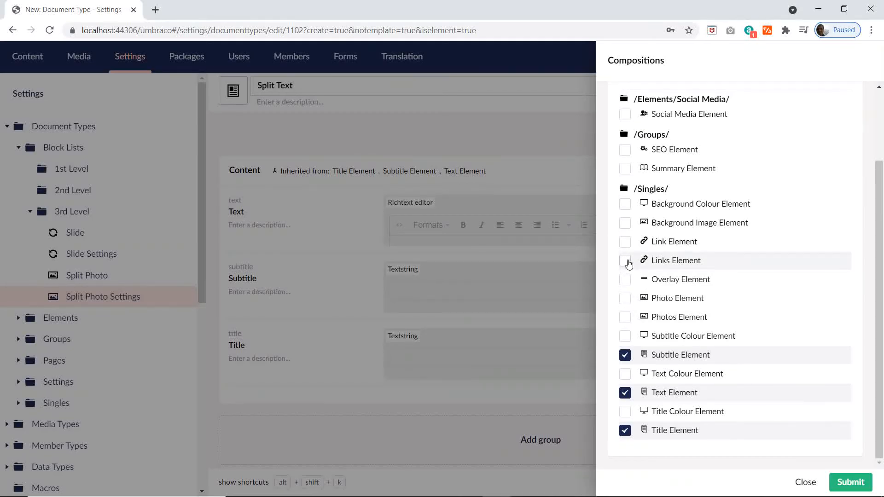
{"action": "left_click", "coordinate": [625, 242]}
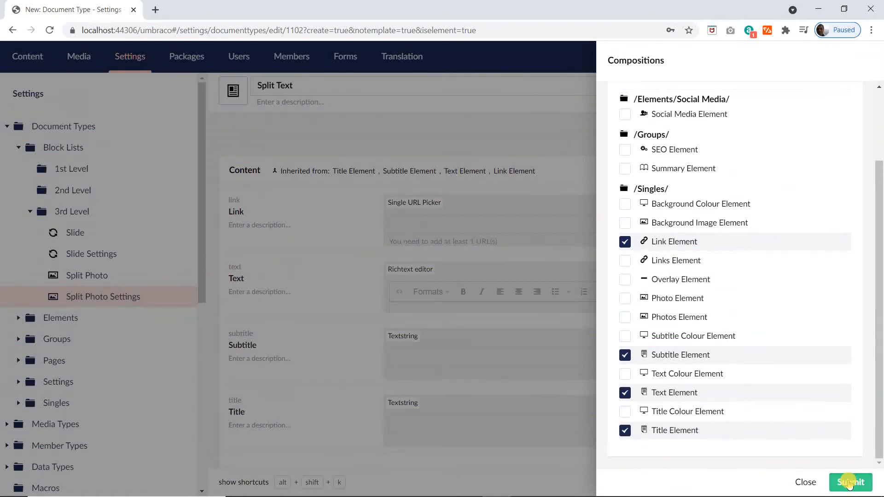
{"action": "left_click", "coordinate": [851, 481]}
{"action": "left_click", "coordinate": [852, 483]}
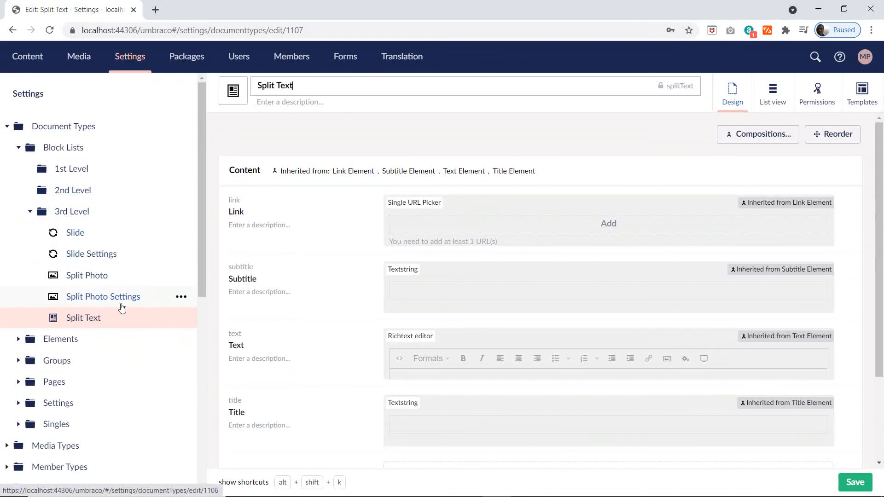
Step: Switch to the Excel plan and review the 2nd and 3rd Level block list entries on the Block ListStyled sheet
{"action": "scroll", "coordinate": [122, 307], "scroll_direction": "down", "scroll_amount": 2}
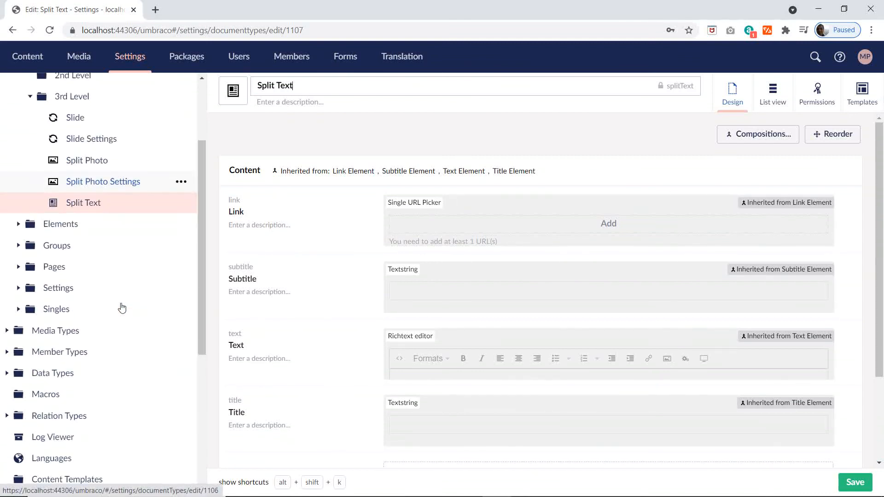
{"action": "key", "text": "alt+Tab"}
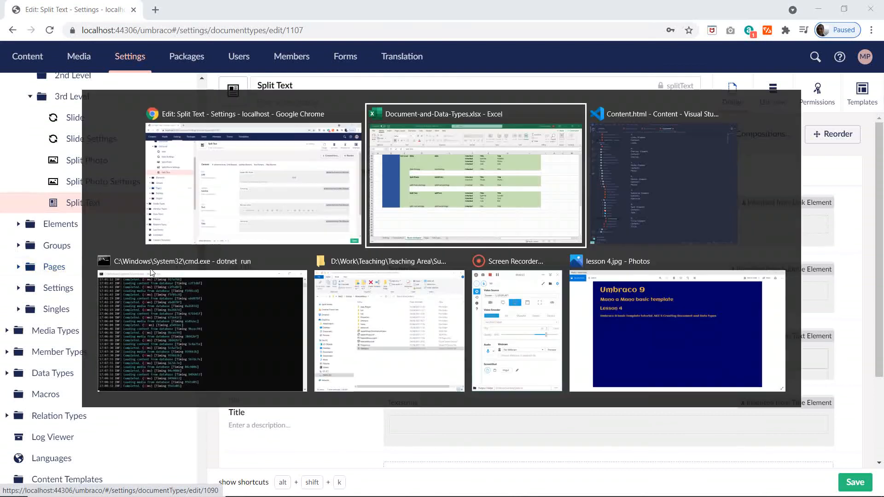
{"action": "scroll", "coordinate": [398, 352], "scroll_direction": "up", "scroll_amount": 7}
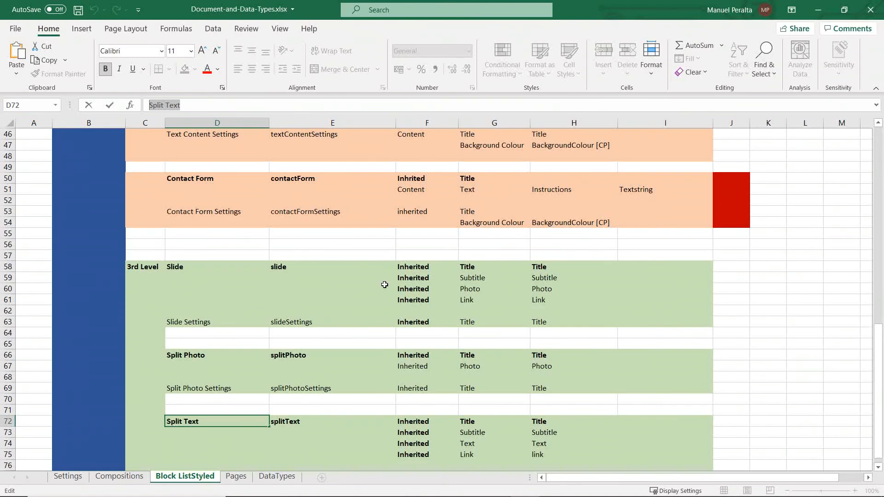
{"action": "scroll", "coordinate": [385, 286], "scroll_direction": "down", "scroll_amount": 3}
{"action": "scroll", "coordinate": [247, 325], "scroll_direction": "up", "scroll_amount": 3}
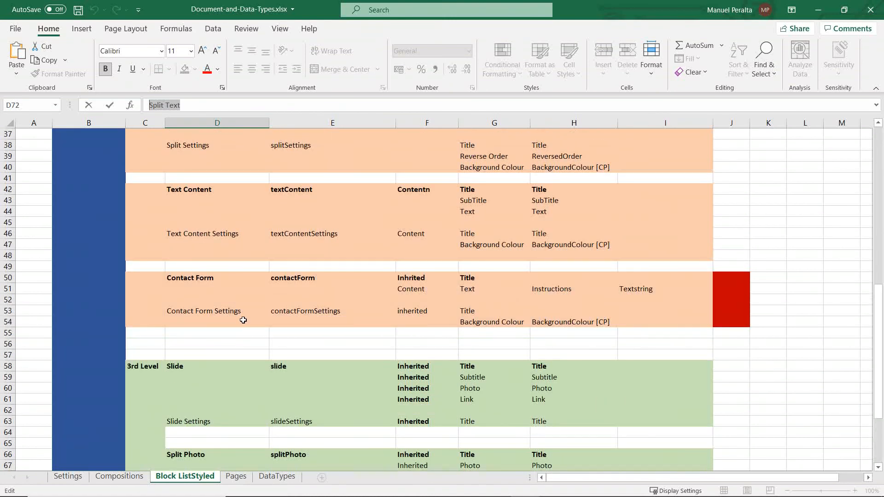
{"action": "scroll", "coordinate": [243, 320], "scroll_direction": "up", "scroll_amount": 1}
{"action": "scroll", "coordinate": [243, 320], "scroll_direction": "up", "scroll_amount": 2}
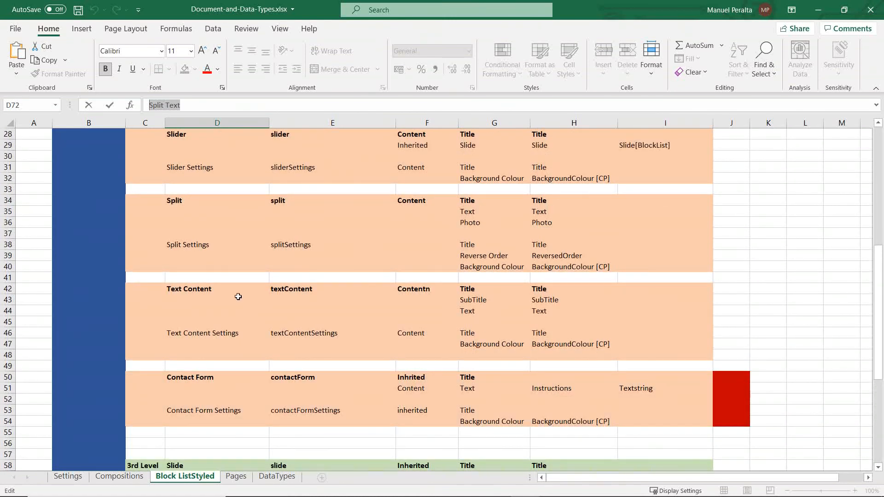
{"action": "scroll", "coordinate": [223, 264], "scroll_direction": "up", "scroll_amount": 1}
{"action": "left_click", "coordinate": [184, 256]}
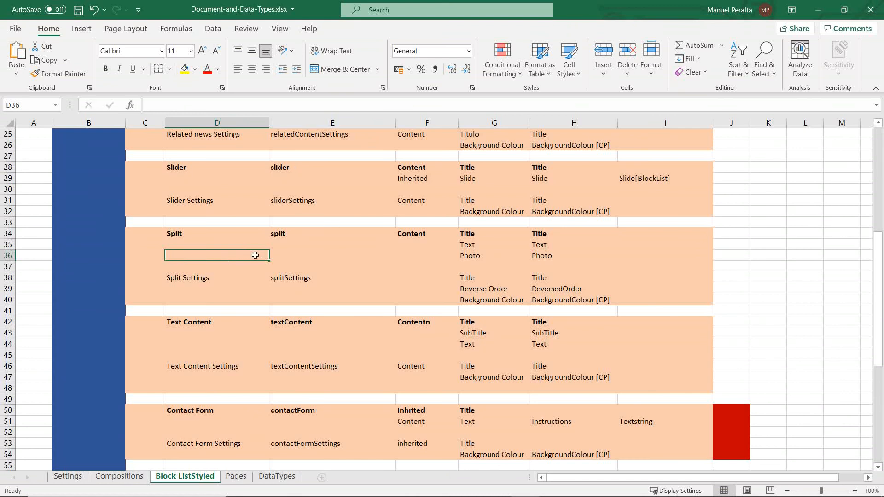
{"action": "left_click", "coordinate": [277, 478]}
{"action": "scroll", "coordinate": [239, 403], "scroll_direction": "down", "scroll_amount": 5}
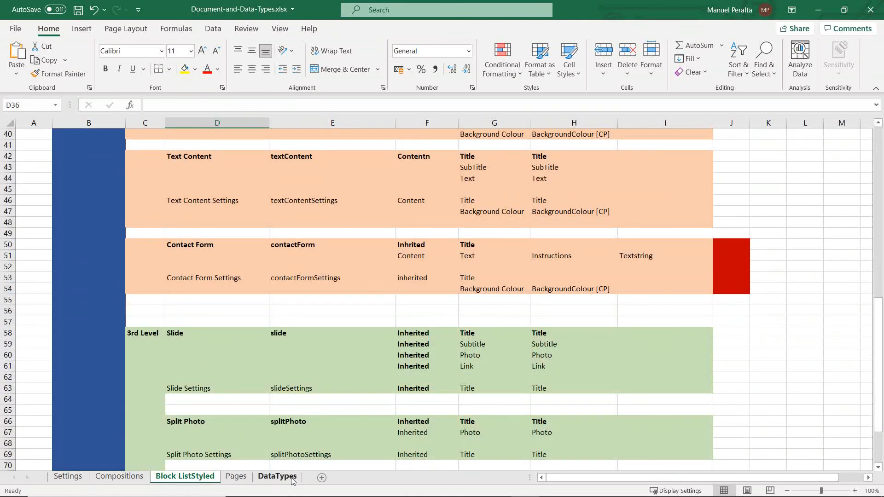
Step: Copy the Block Lists group folder name from the DataTypes sheet and go back to Umbraco
{"action": "left_click", "coordinate": [276, 476]}
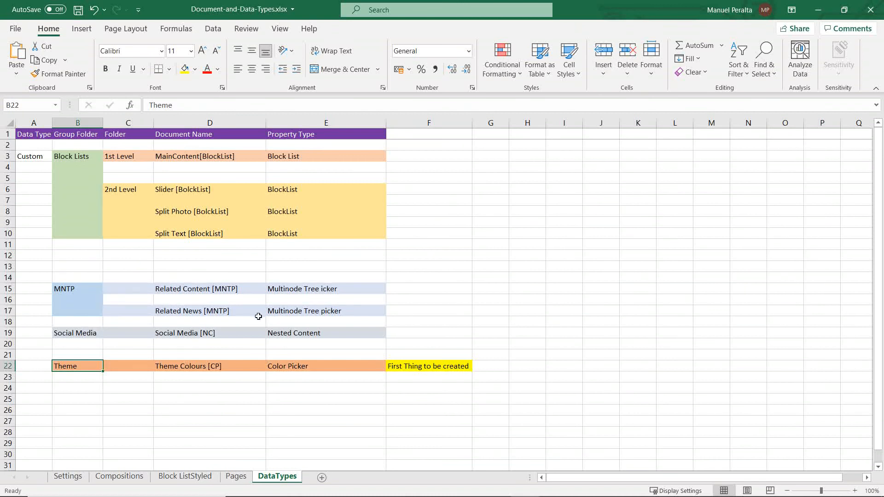
{"action": "left_click", "coordinate": [183, 194]}
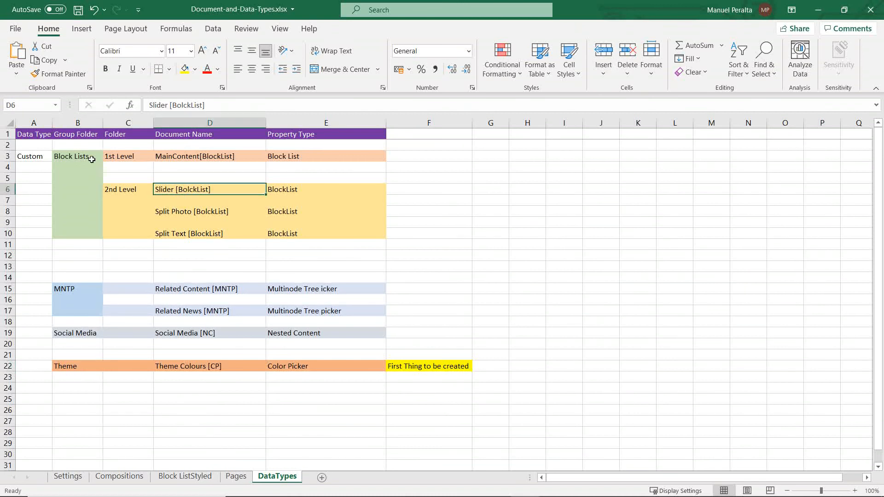
{"action": "left_click", "coordinate": [77, 156]}
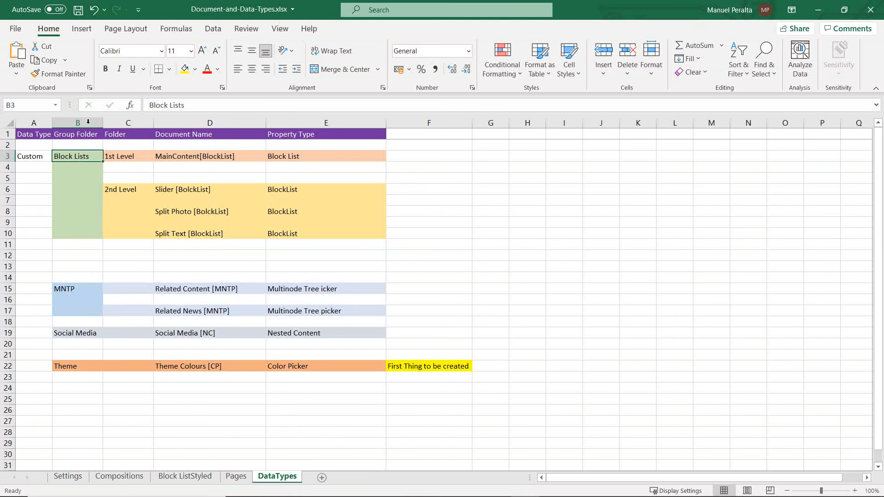
{"action": "triple_click", "coordinate": [174, 104]}
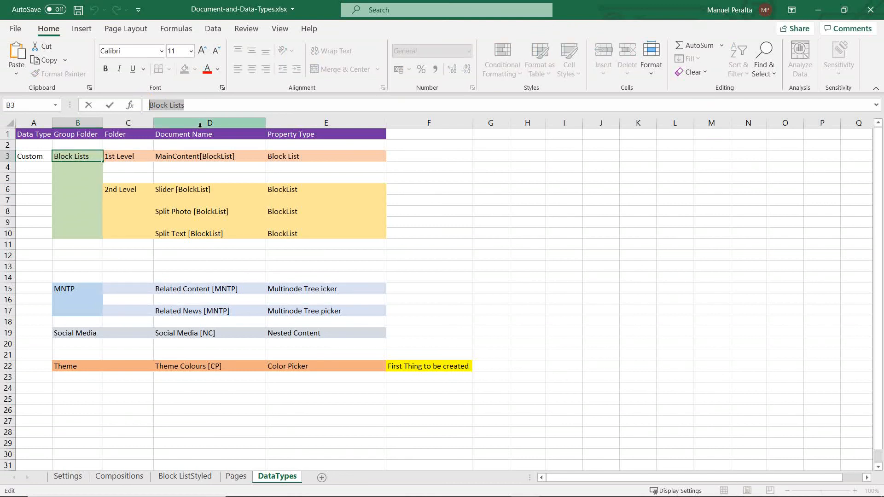
{"action": "key", "text": "alt+Tab"}
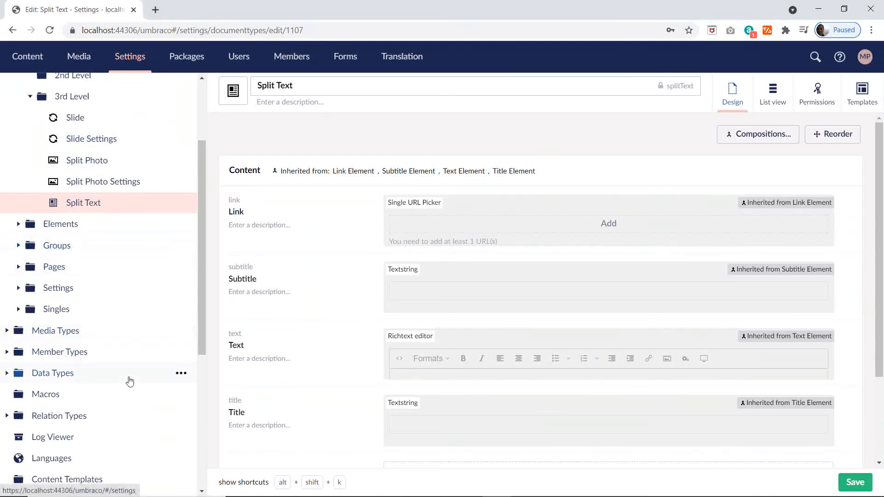
Step: Create a folder named Block Lists inside the Custom data types folder
{"action": "left_click", "coordinate": [7, 373]}
{"action": "scroll", "coordinate": [88, 321], "scroll_direction": "down", "scroll_amount": 3}
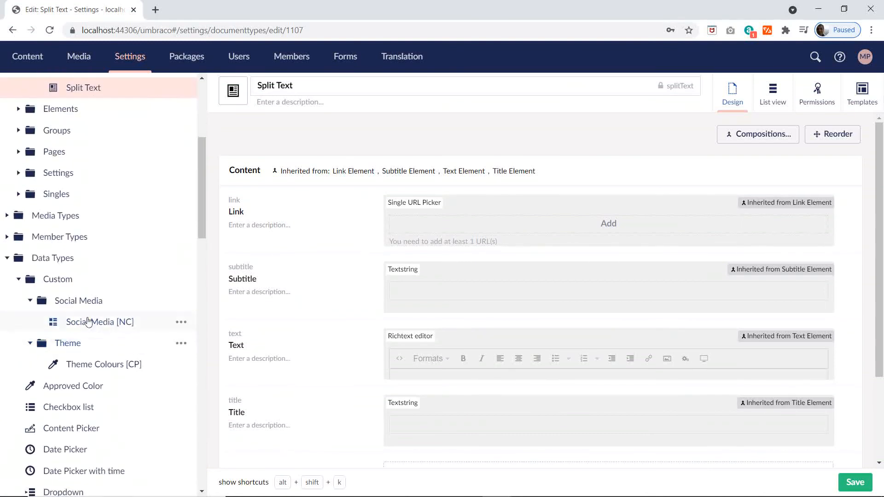
{"action": "left_click", "coordinate": [30, 300]}
{"action": "left_click", "coordinate": [30, 321]}
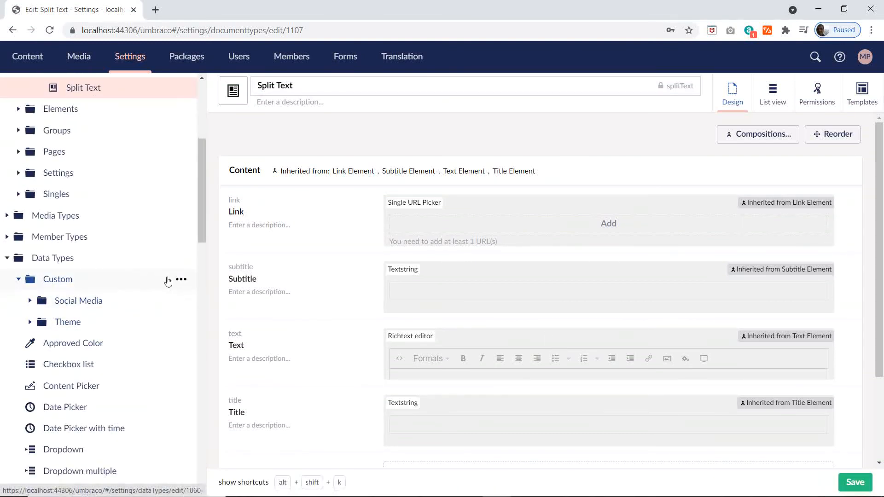
{"action": "left_click", "coordinate": [181, 279]}
{"action": "left_click", "coordinate": [281, 184]}
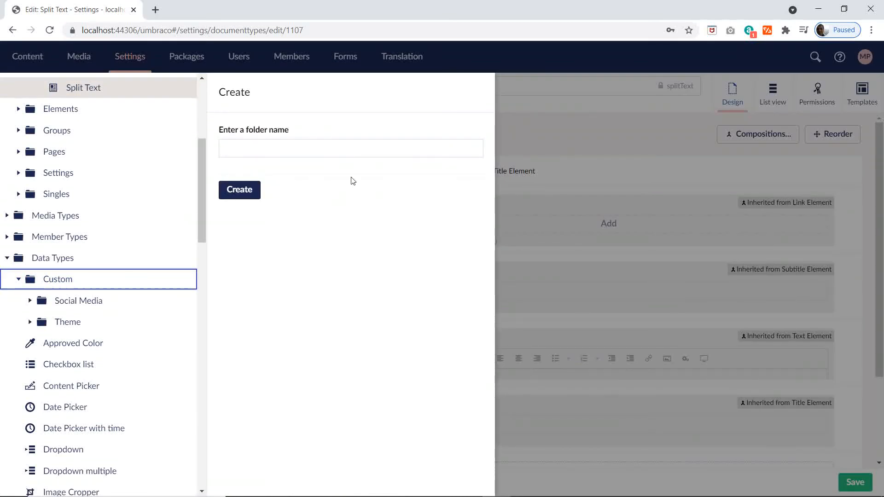
{"action": "left_click", "coordinate": [256, 143]}
{"action": "type", "text": "Block Lists"}
{"action": "left_click", "coordinate": [227, 194]}
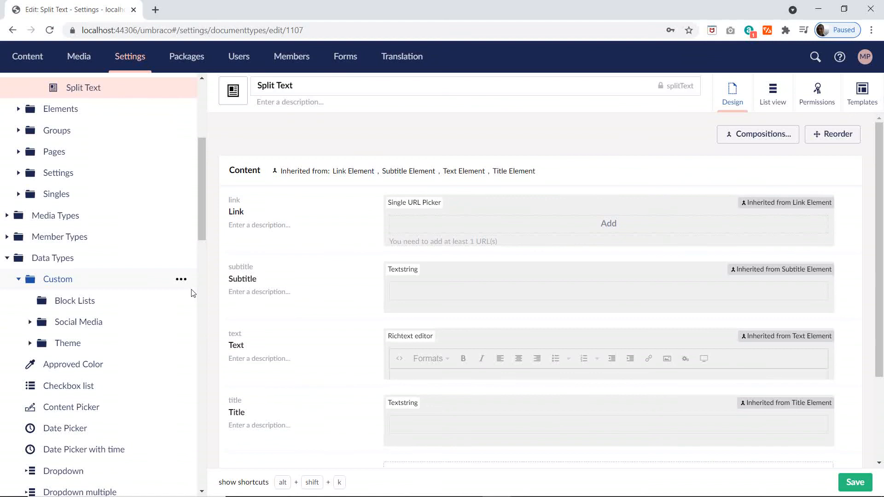
Step: Create a folder named 1st level inside the Block Lists data type folder
{"action": "mouse_move", "coordinate": [176, 278]}
{"action": "mouse_move", "coordinate": [267, 493]}
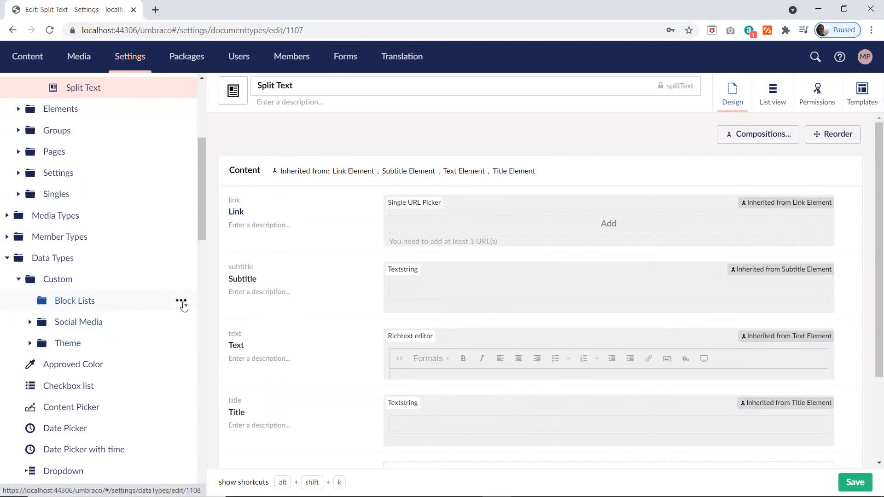
{"action": "left_click", "coordinate": [181, 301]}
{"action": "left_click", "coordinate": [275, 184]}
{"action": "left_click", "coordinate": [258, 142]}
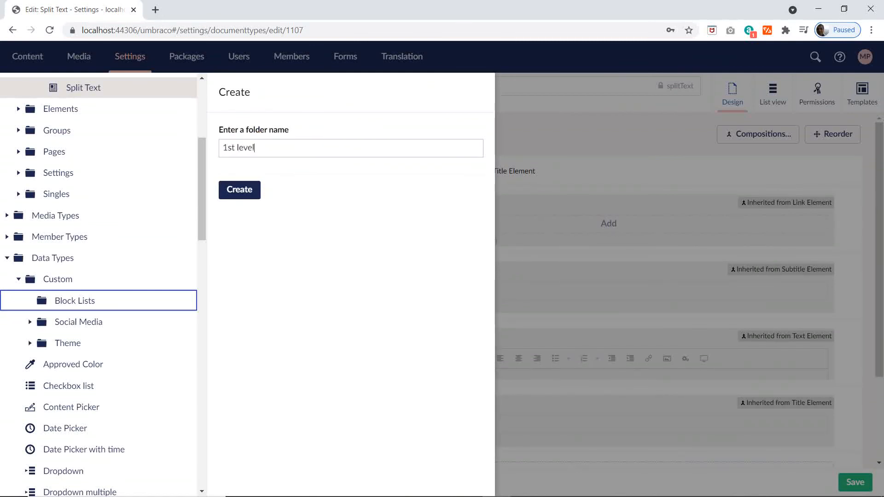
{"action": "left_click", "coordinate": [234, 190]}
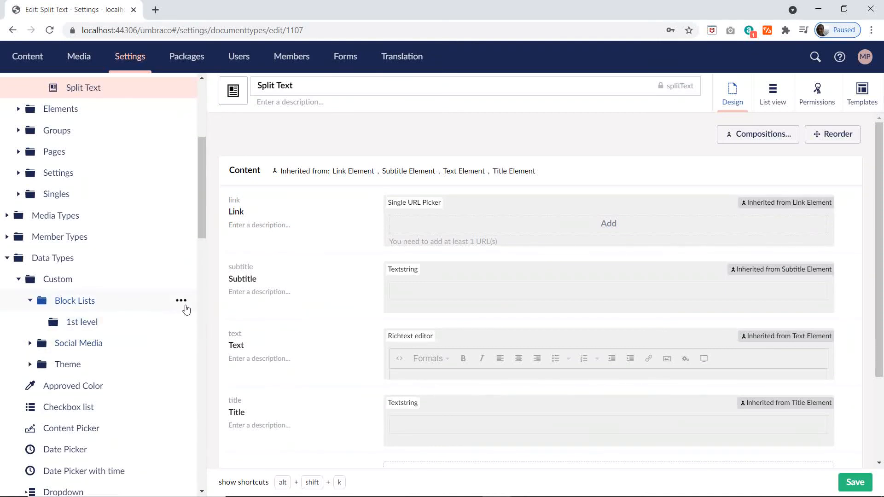
Step: Create a folder named 2nd Level inside the Block Lists data type folder
{"action": "left_click", "coordinate": [182, 301]}
{"action": "left_click", "coordinate": [273, 184]}
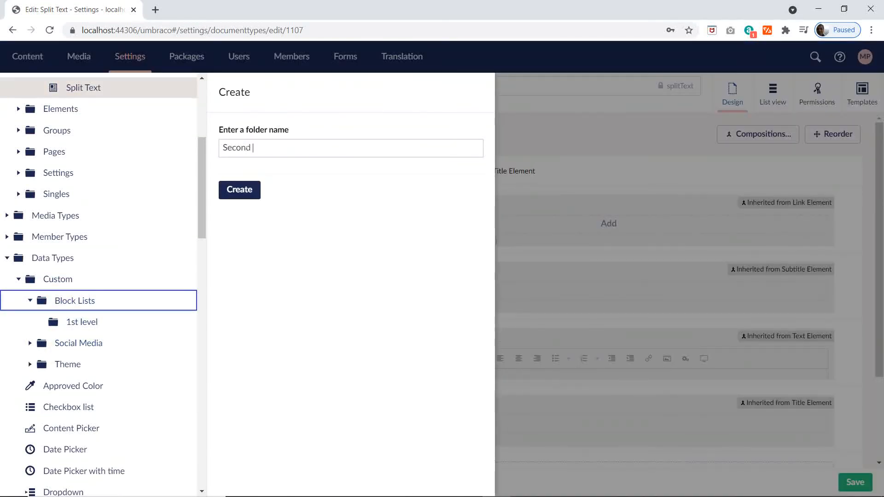
{"action": "key", "text": "BackSpace"}
{"action": "key", "text": "BackSpace"}
{"action": "key", "text": "BackSpace"}
{"action": "type", "text": "2"}
{"action": "left_click", "coordinate": [238, 191]}
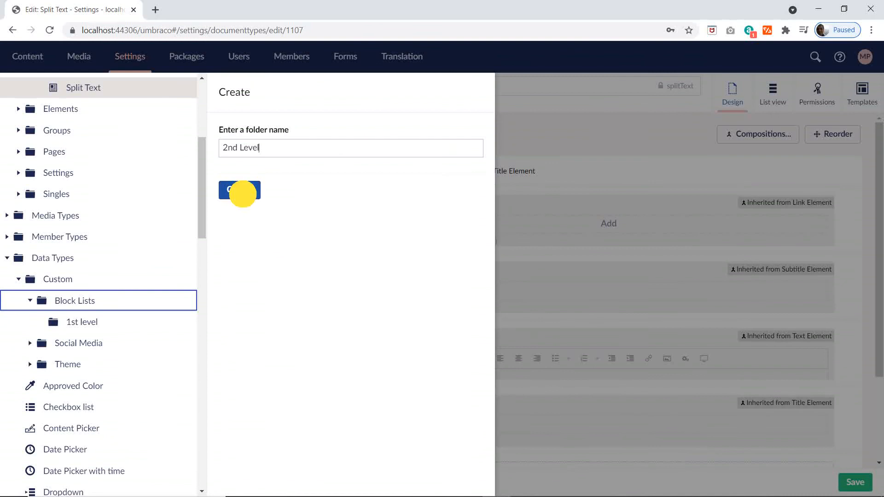
Step: Check the Excel plan, then start a new data type in the 2nd Level folder using the Block List property editor
{"action": "key", "text": "alt+Tab"}
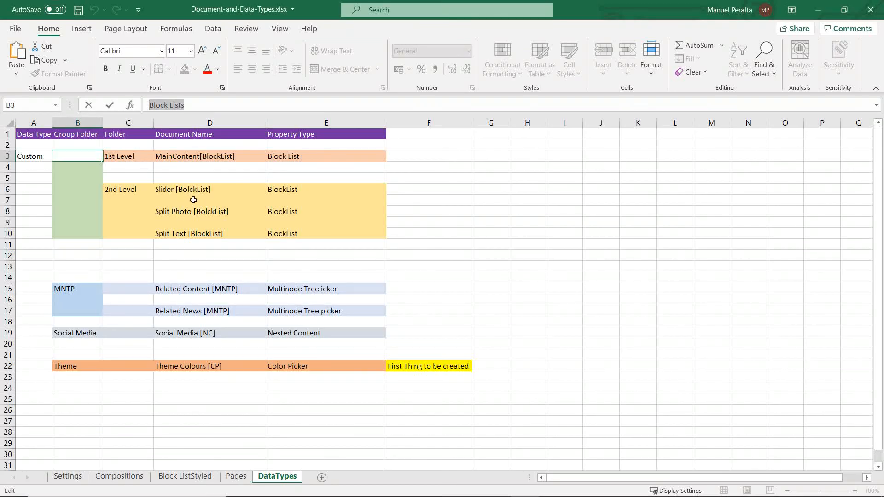
{"action": "key", "text": "alt+Tab"}
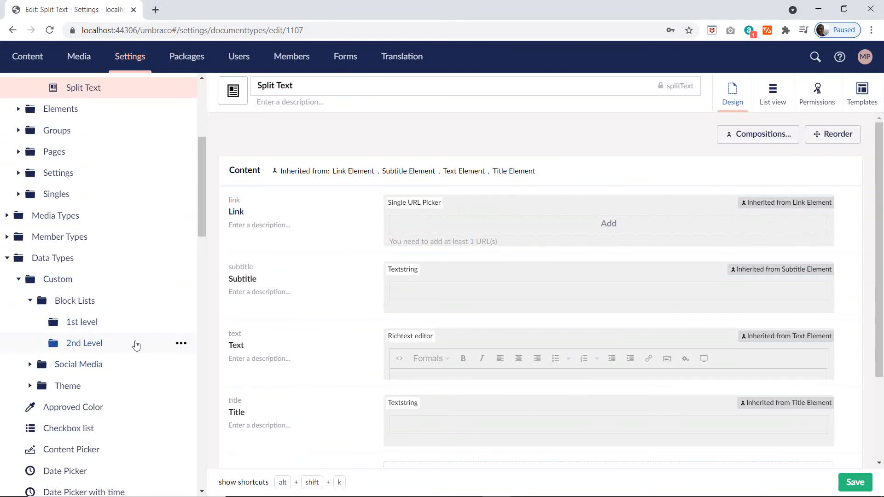
{"action": "left_click", "coordinate": [182, 343]}
{"action": "left_click", "coordinate": [298, 167]}
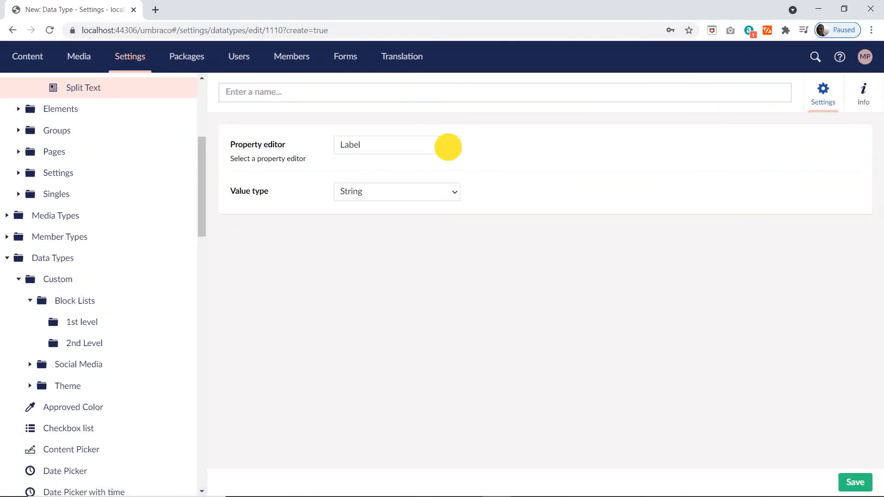
{"action": "left_click", "coordinate": [447, 145]}
{"action": "left_click", "coordinate": [404, 161]}
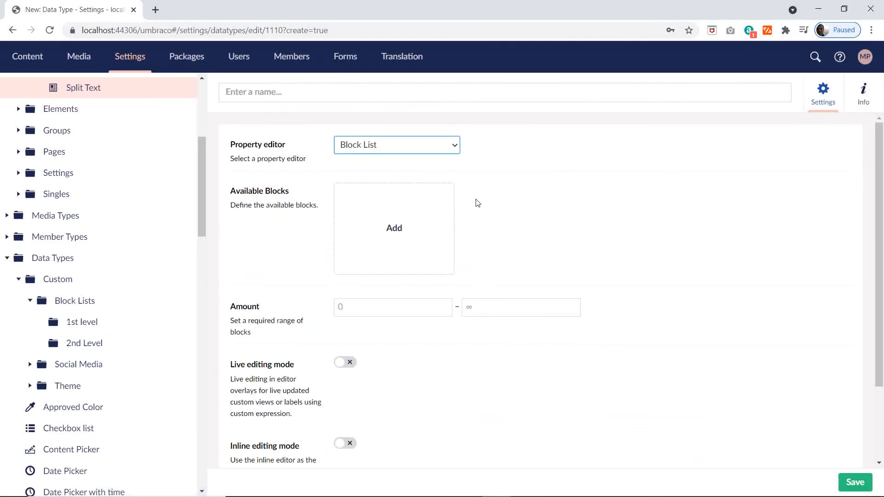
Step: Copy the name Slider [BolckList] from the Excel DataTypes sheet and use it to name the new Umbraco data type
{"action": "key", "text": "alt+Tab"}
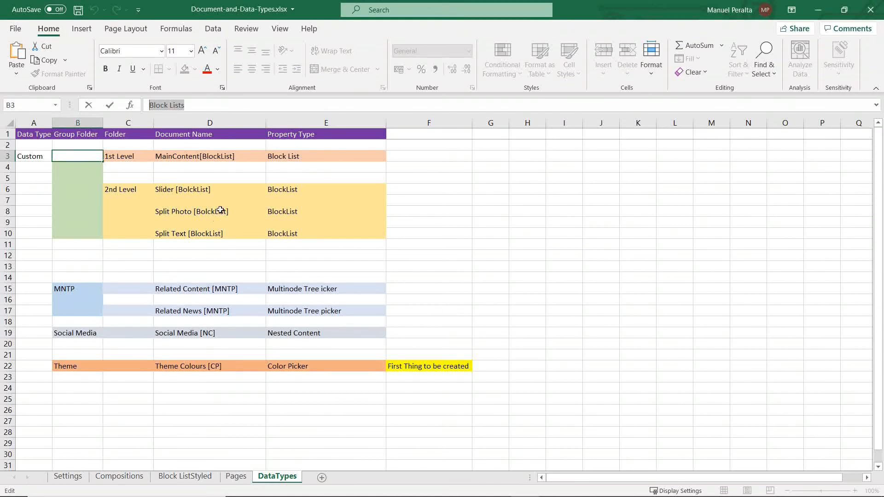
{"action": "left_click", "coordinate": [204, 189]}
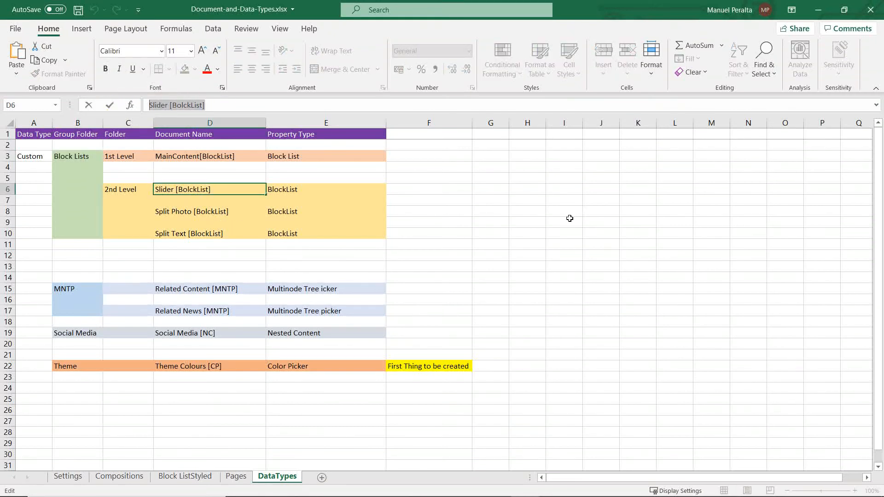
{"action": "key", "text": "alt+Tab"}
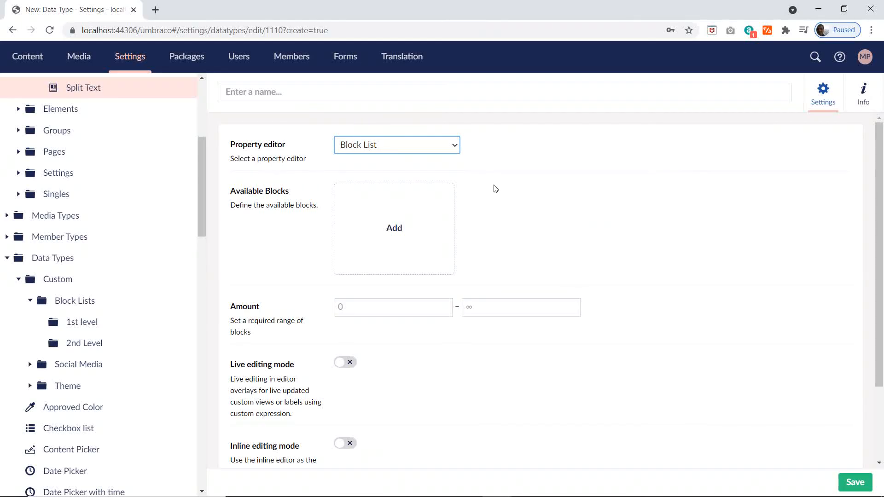
{"action": "left_click", "coordinate": [349, 96]}
{"action": "type", "text": "Slider [BolckList]"}
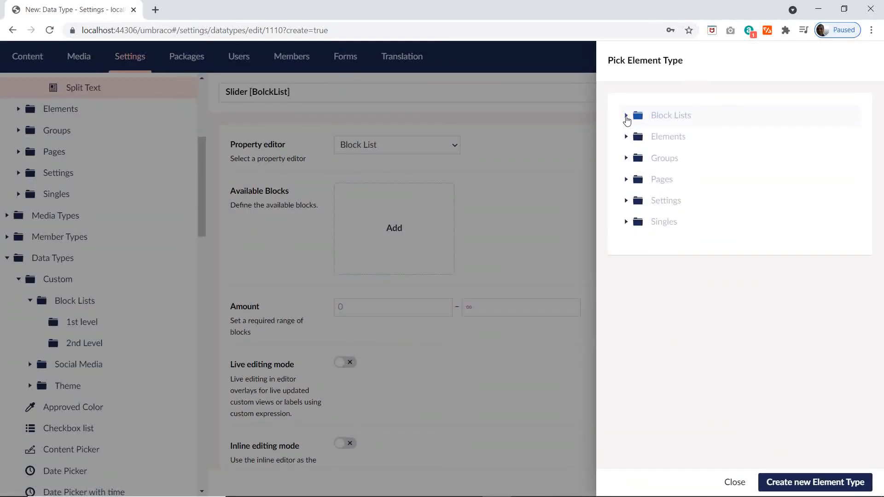
Step: Add the Slide element type from Block Lists > 3rd Level as an available block with the label {{title}}
{"action": "left_click", "coordinate": [626, 115]}
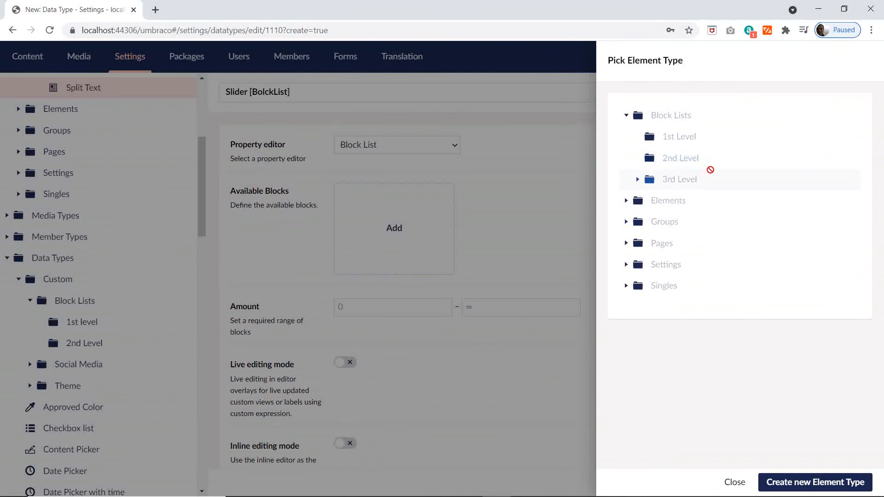
{"action": "left_click", "coordinate": [642, 180]}
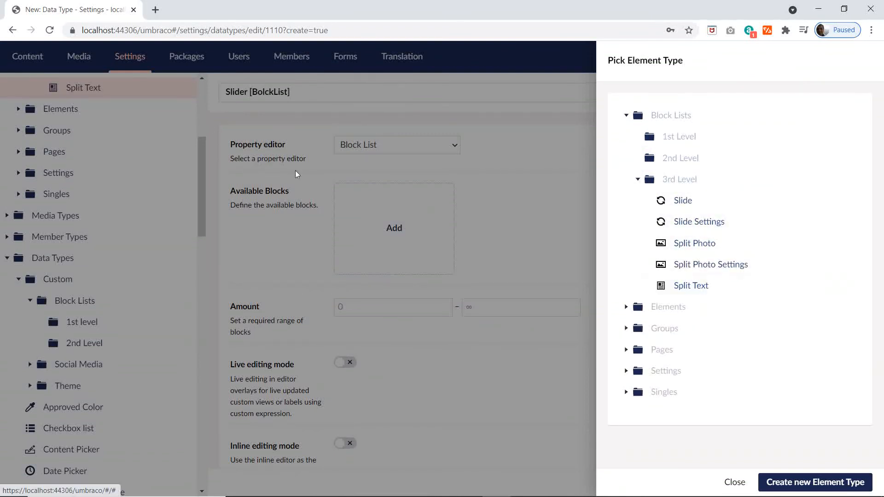
{"action": "left_click", "coordinate": [682, 200]}
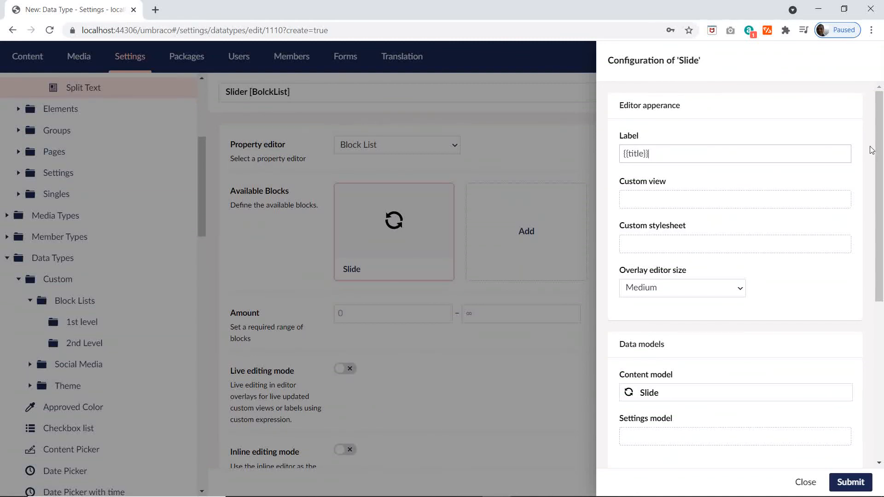
Step: Attach Slide Settings as the Slide block's settings model, submit the block configuration and save the data type
{"action": "scroll", "coordinate": [704, 292], "scroll_direction": "down", "scroll_amount": 3}
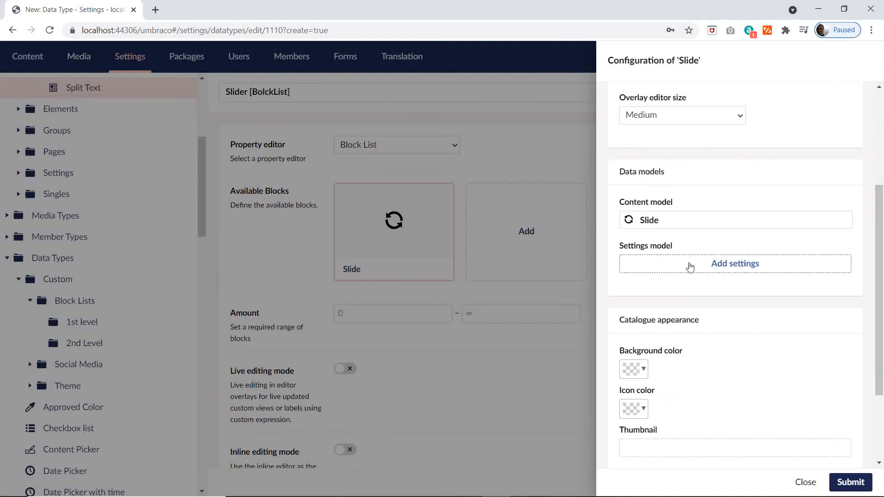
{"action": "left_click", "coordinate": [733, 269]}
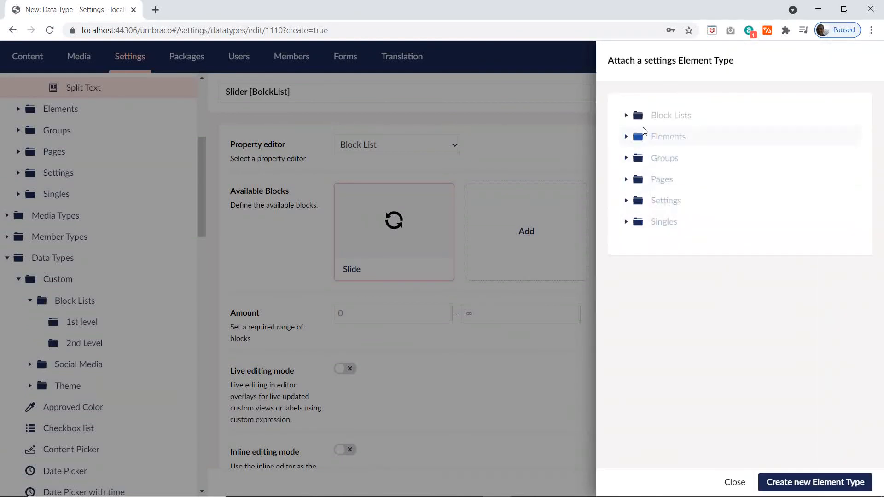
{"action": "left_click", "coordinate": [626, 116]}
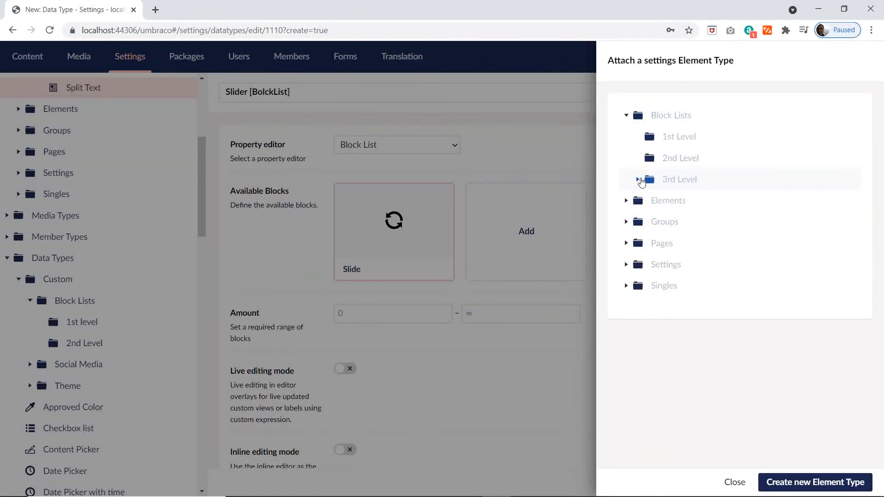
{"action": "left_click", "coordinate": [638, 180]}
{"action": "left_click", "coordinate": [695, 222]}
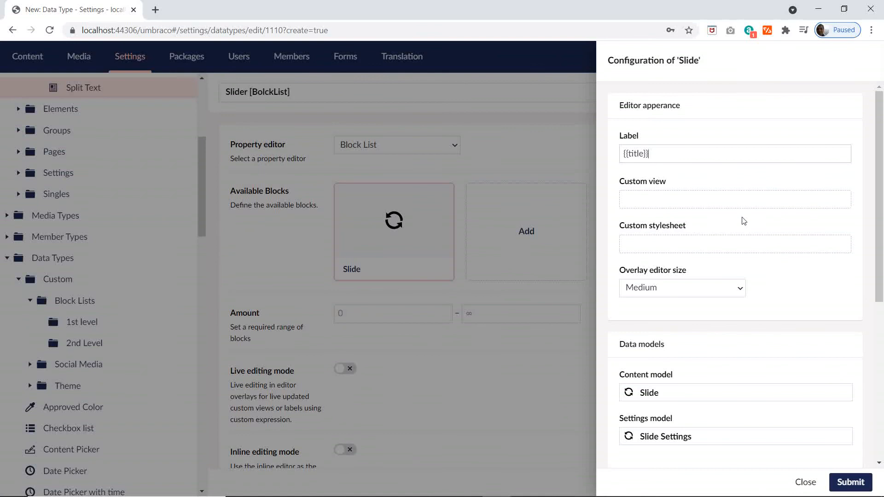
{"action": "left_click", "coordinate": [850, 481]}
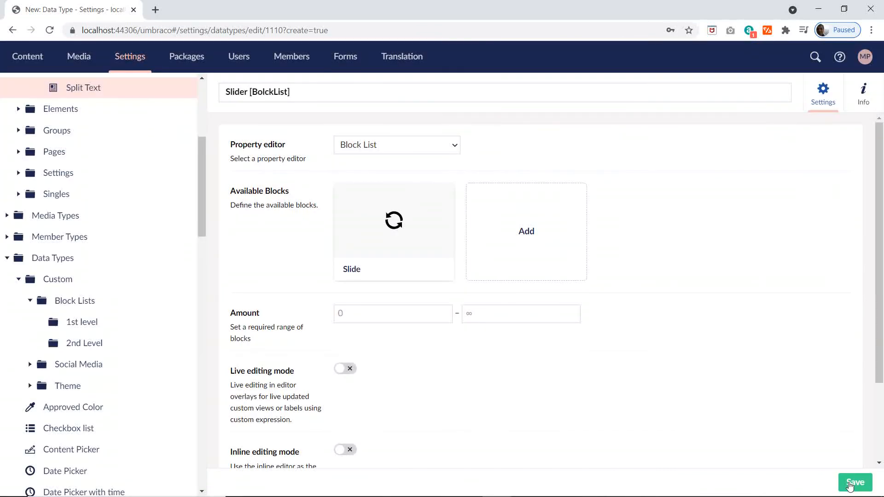
{"action": "left_click", "coordinate": [857, 482]}
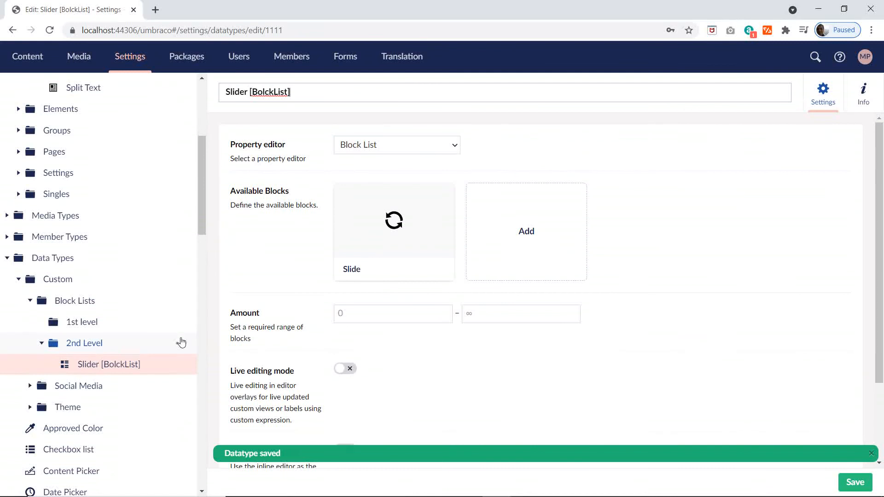
Step: Start another data type in the 2nd Level folder with the Block List property editor
{"action": "left_click", "coordinate": [180, 344]}
{"action": "left_click", "coordinate": [278, 161]}
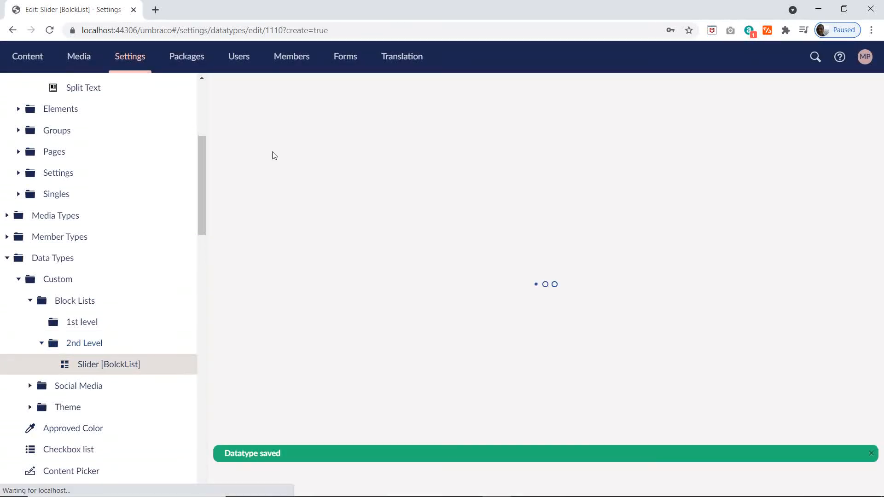
{"action": "left_click", "coordinate": [385, 150]}
{"action": "left_click", "coordinate": [371, 160]}
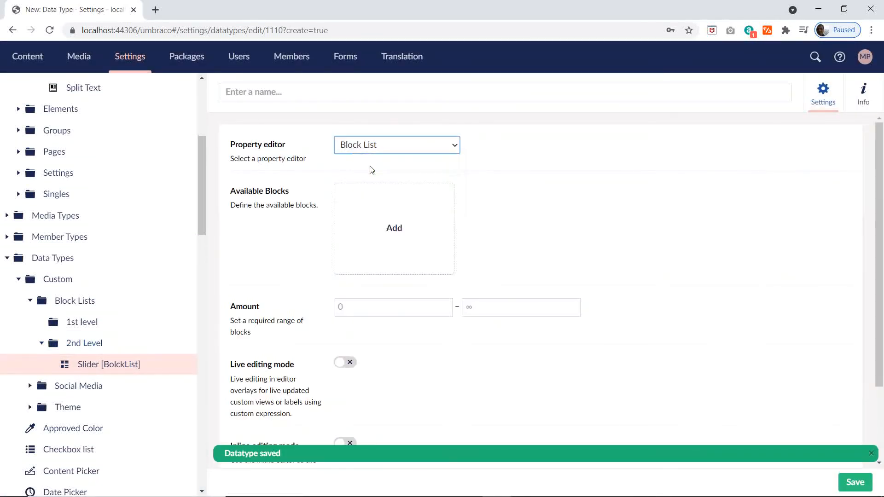
Step: Copy the name Split Photo [BolckList] from the Excel plan and name the new Umbraco Block List data type with it
{"action": "key", "text": "alt+Tab"}
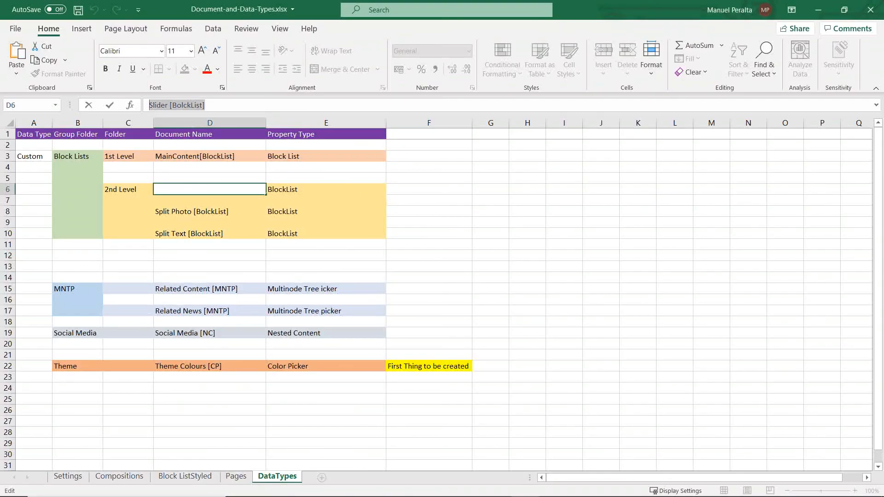
{"action": "left_click", "coordinate": [207, 213]}
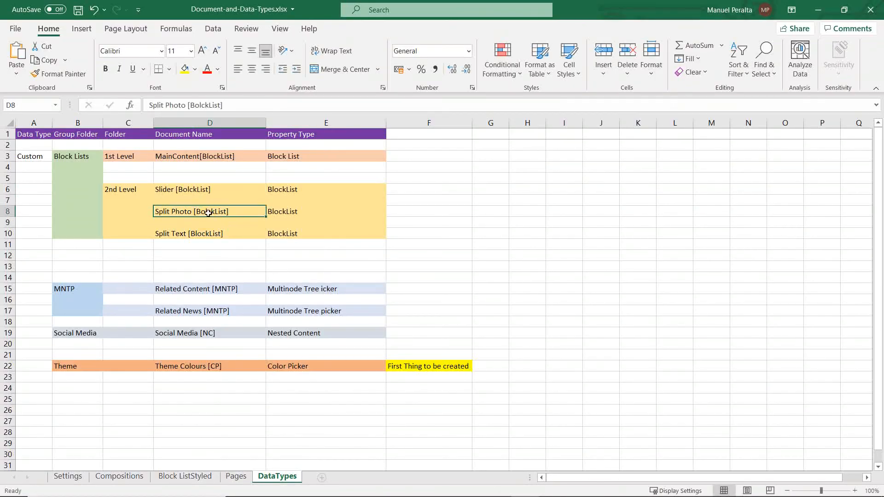
{"action": "left_click_drag", "start_coordinate": [221, 105], "coordinate": [149, 105]}
{"action": "key", "text": "ctrl+c"}
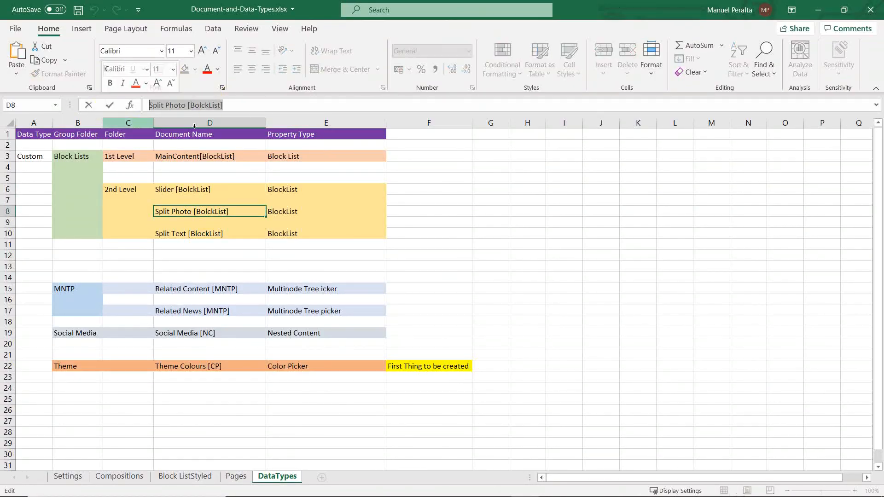
{"action": "key", "text": "alt+Tab"}
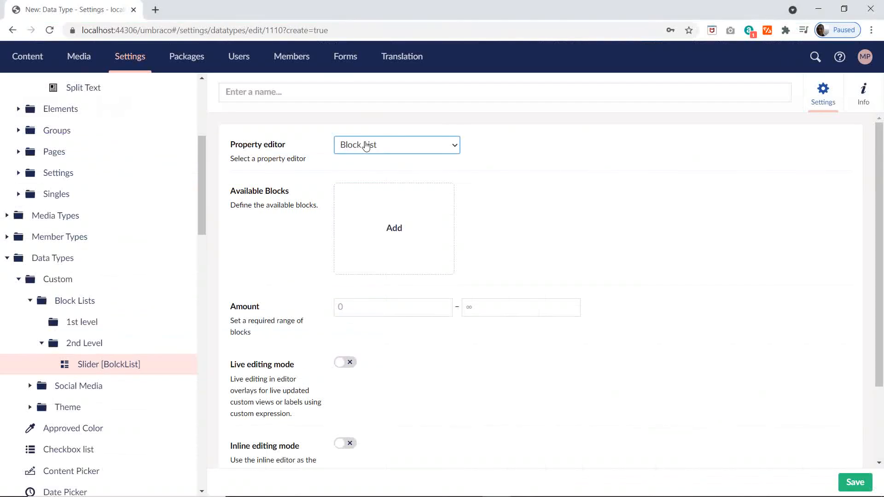
{"action": "key", "text": "ctrl+v"}
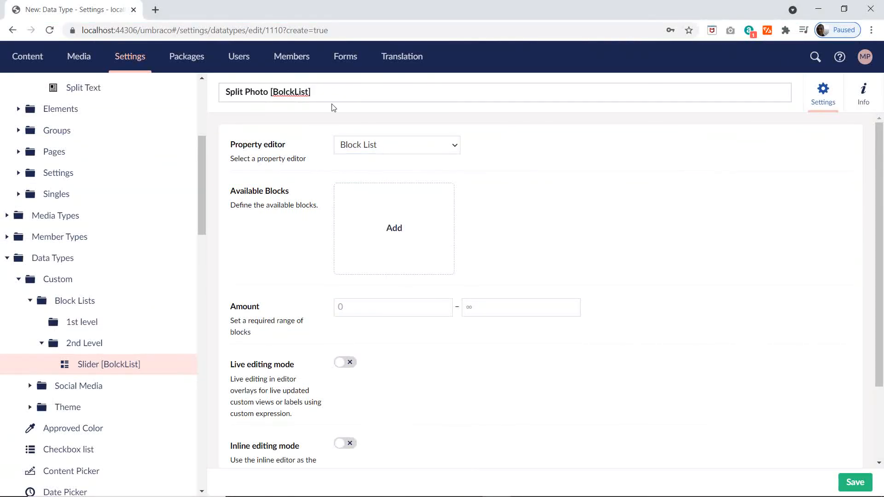
{"action": "left_click", "coordinate": [421, 144]}
{"action": "left_click", "coordinate": [451, 157]}
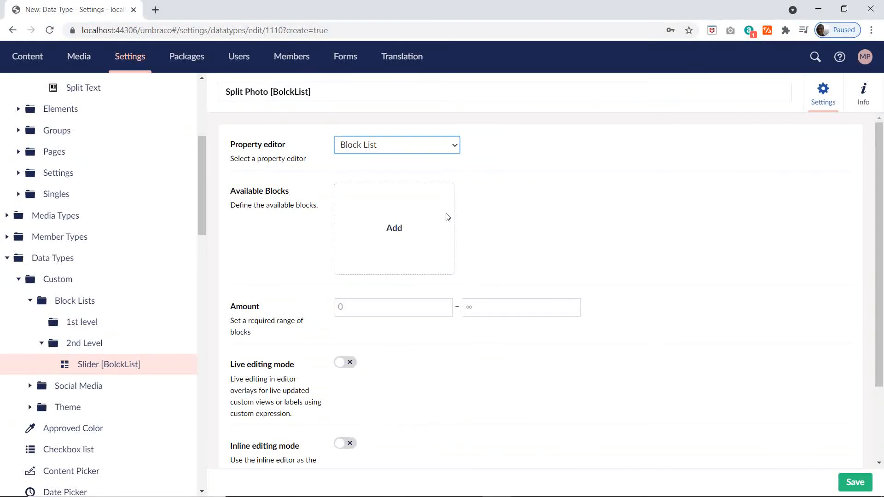
Step: Add the Split Photo element type from Block Lists > 3rd Level as an available block with the label {{title}}
{"action": "left_click", "coordinate": [378, 242]}
{"action": "left_click", "coordinate": [625, 115]}
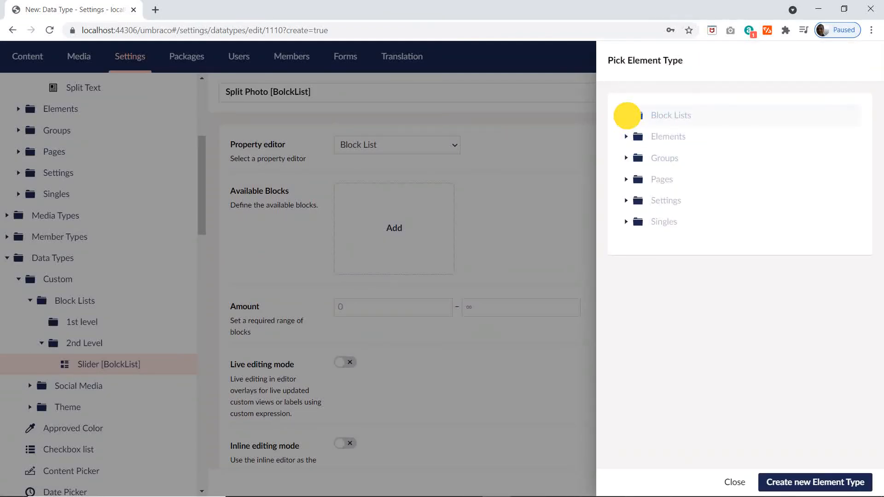
{"action": "left_click", "coordinate": [637, 180]}
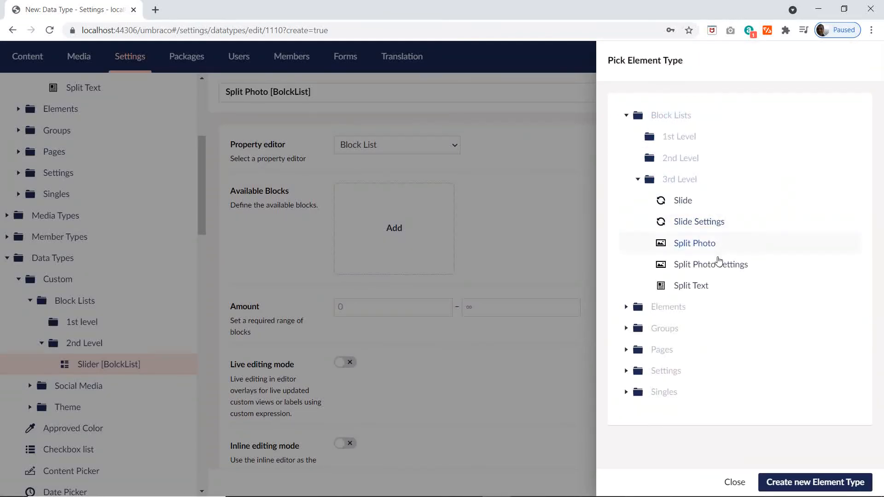
{"action": "left_click", "coordinate": [692, 242]}
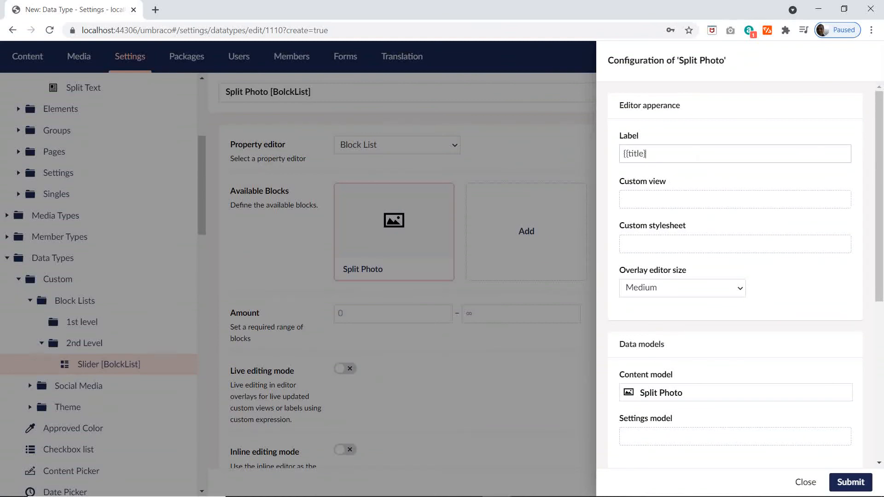
{"action": "left_click", "coordinate": [675, 197]}
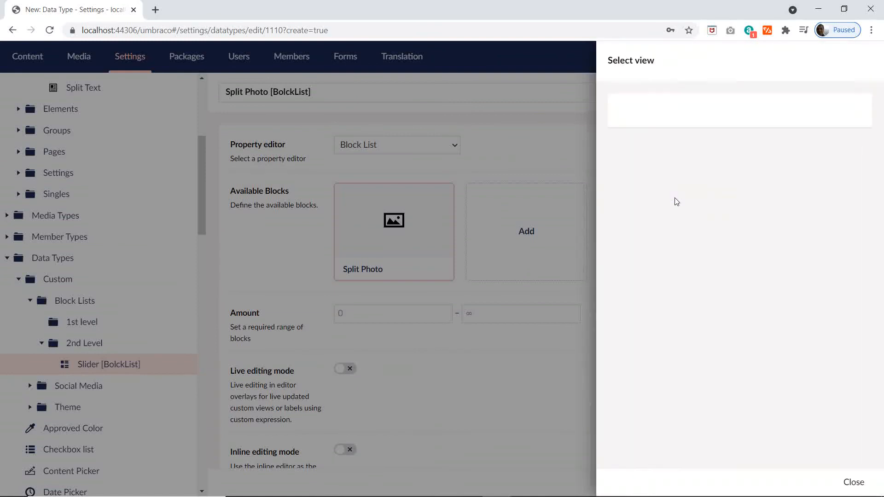
{"action": "left_click", "coordinate": [852, 481]}
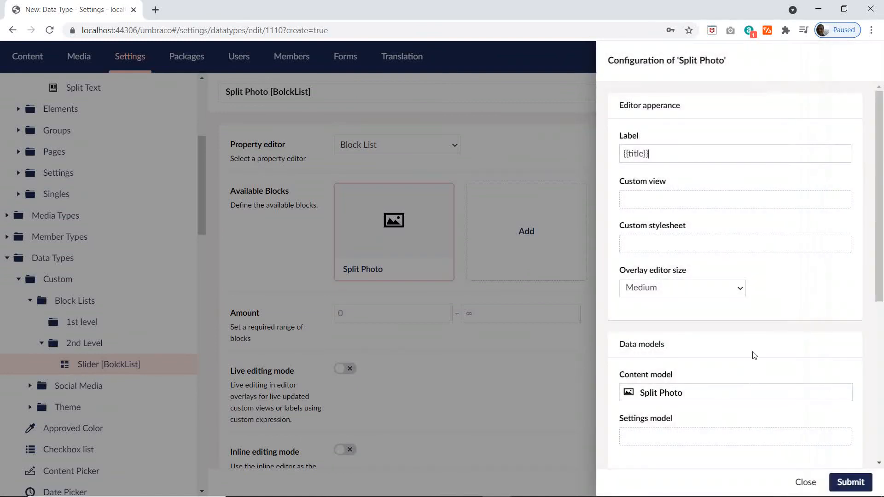
Step: Attach Split Photo Settings from Block Lists > 3rd Level as the Split Photo block's settings model, submit the configuration and save the data type
{"action": "left_click", "coordinate": [711, 437]}
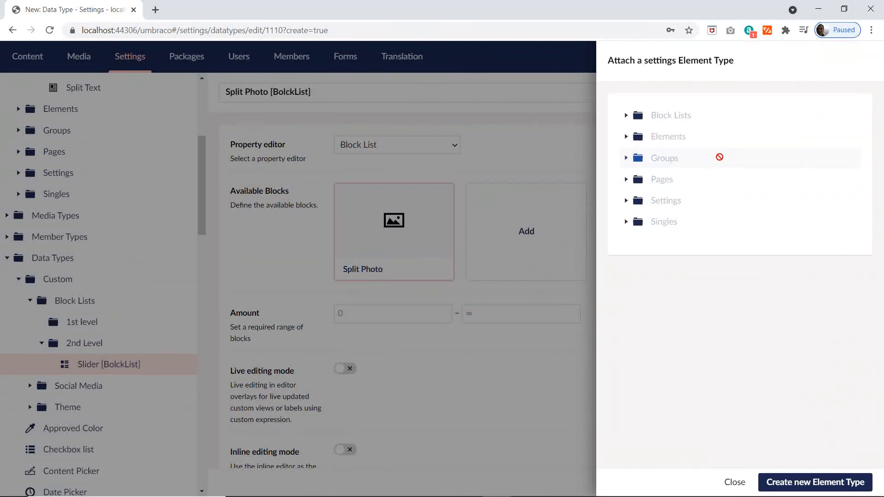
{"action": "left_click", "coordinate": [626, 115]}
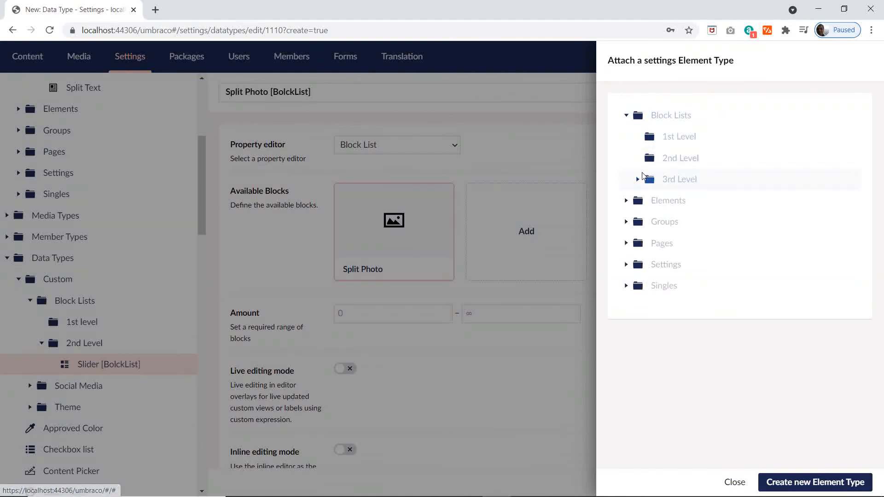
{"action": "left_click", "coordinate": [638, 181]}
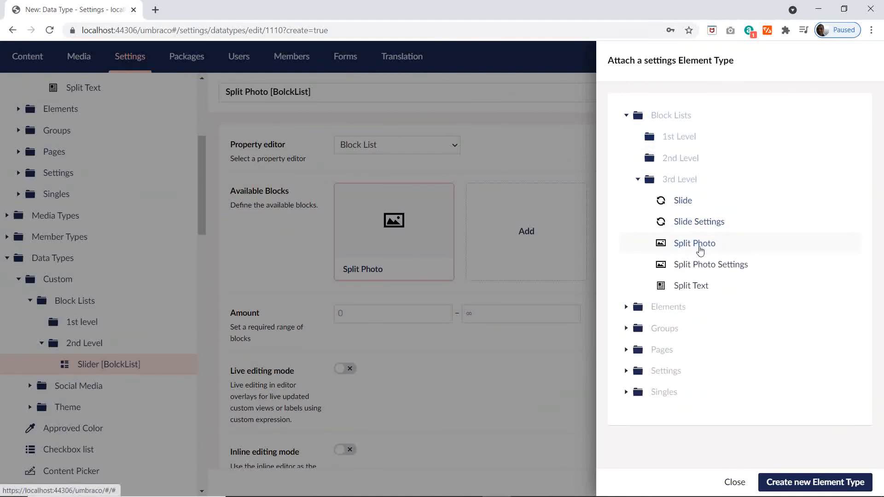
{"action": "left_click", "coordinate": [718, 265]}
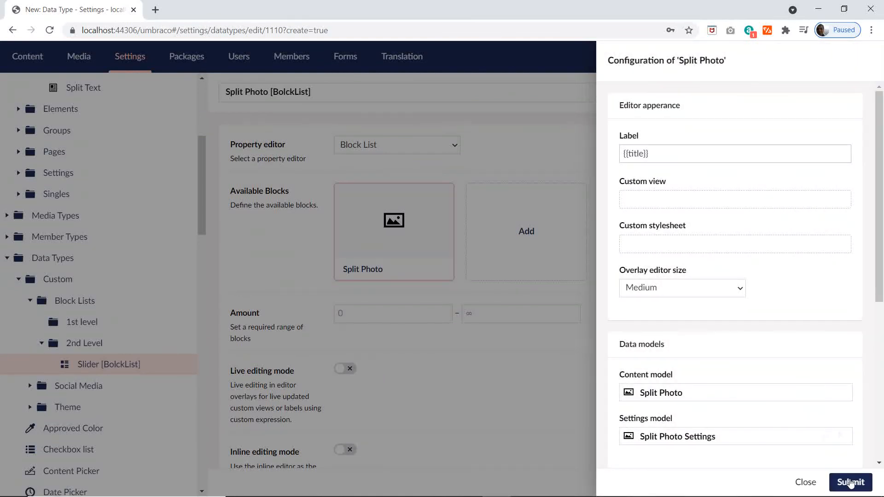
{"action": "left_click", "coordinate": [849, 483]}
{"action": "left_click", "coordinate": [852, 483]}
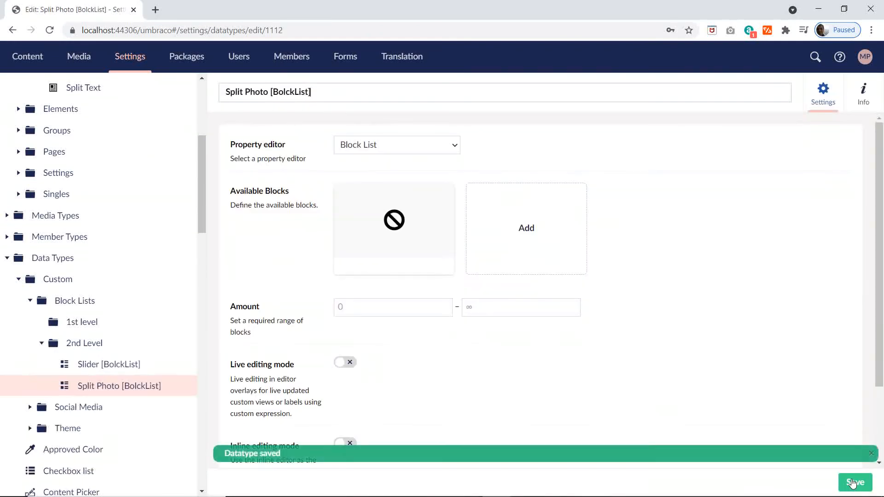
Step: Start a new element type in the 3rd Level folder of the document types
{"action": "scroll", "coordinate": [132, 162], "scroll_direction": "up", "scroll_amount": 2}
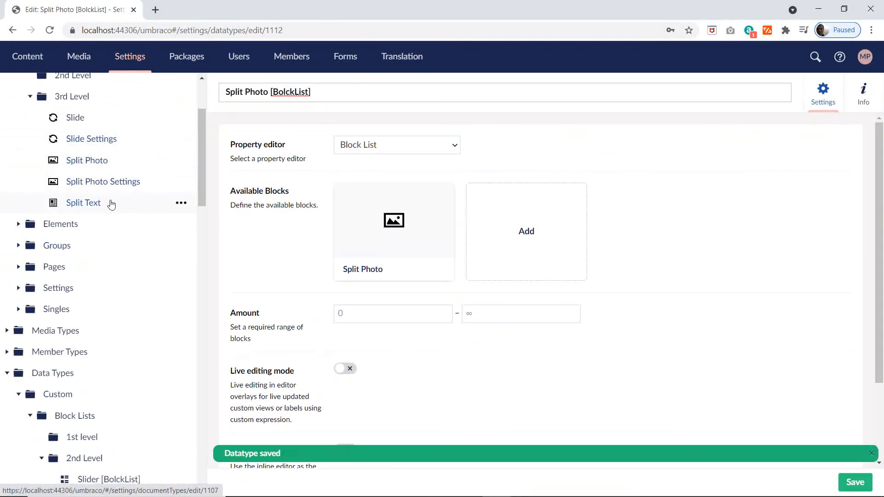
{"action": "left_click", "coordinate": [181, 97]}
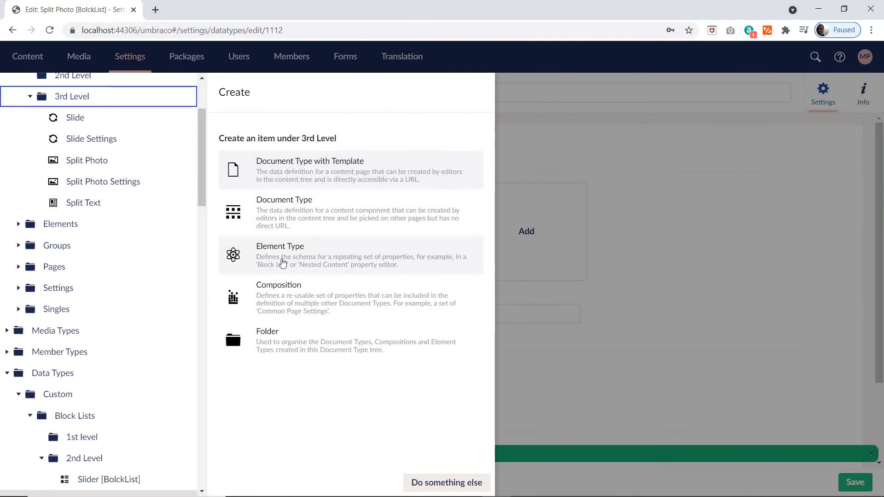
{"action": "left_click", "coordinate": [283, 262]}
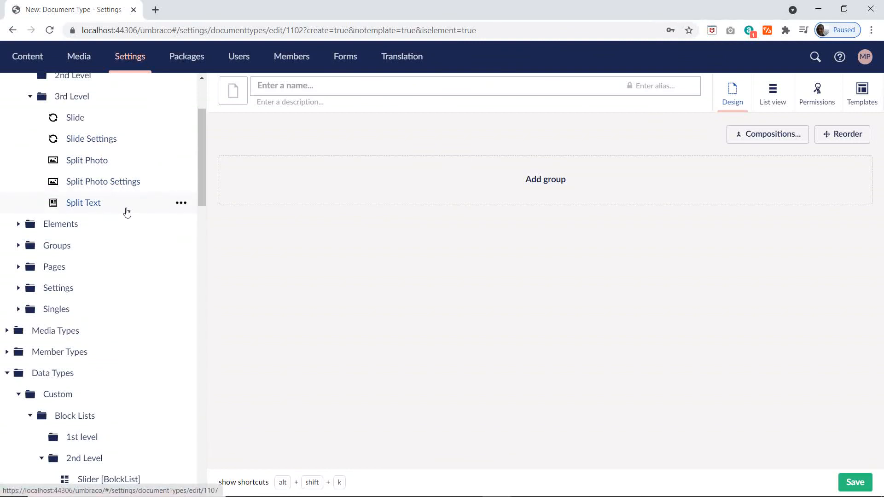
Step: Name the element type Split Text Settings, copied from the Excel plan's Block ListStyled sheet, and give it the black article icon used by Split Text
{"action": "key", "text": "alt+Tab"}
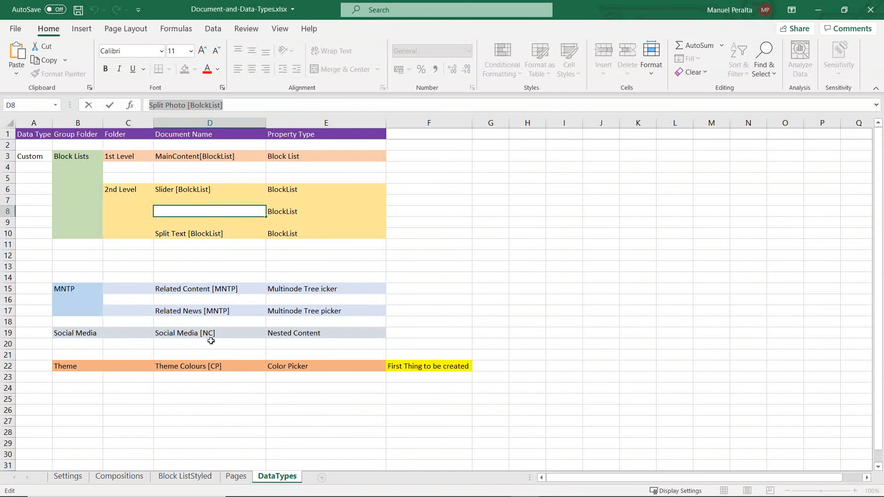
{"action": "left_click", "coordinate": [187, 477]}
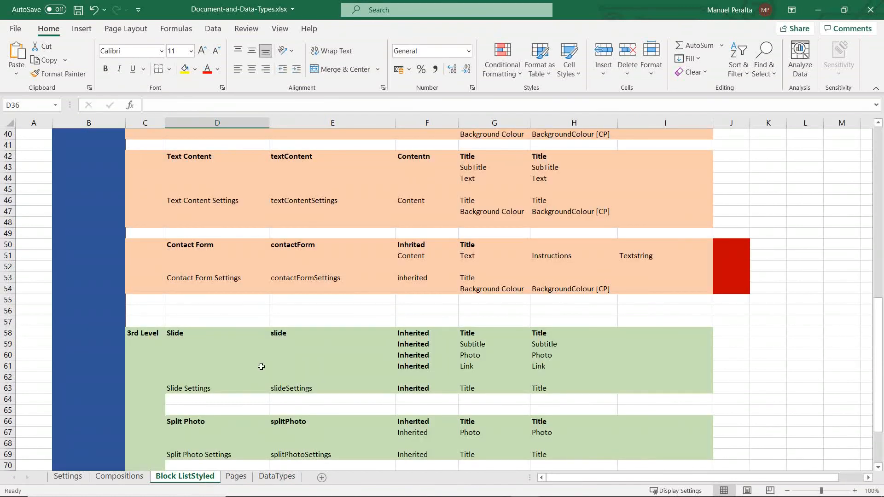
{"action": "scroll", "coordinate": [261, 367], "scroll_direction": "down", "scroll_amount": 4}
{"action": "left_click", "coordinate": [205, 413]}
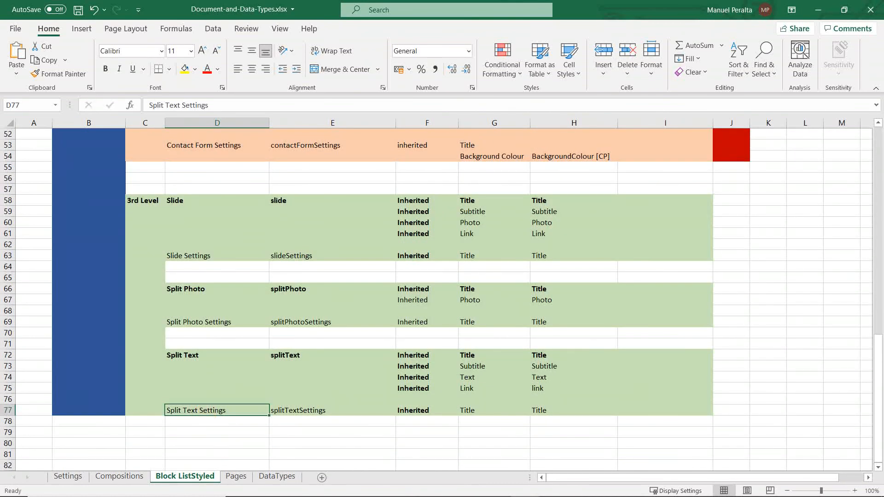
{"action": "key", "text": "alt+Tab"}
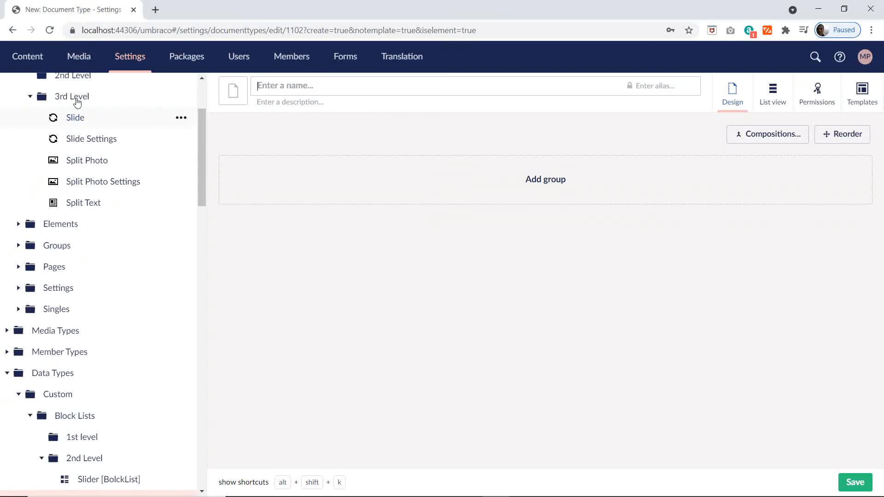
{"action": "left_click", "coordinate": [276, 85]}
{"action": "type", "text": "Split Text Settings"}
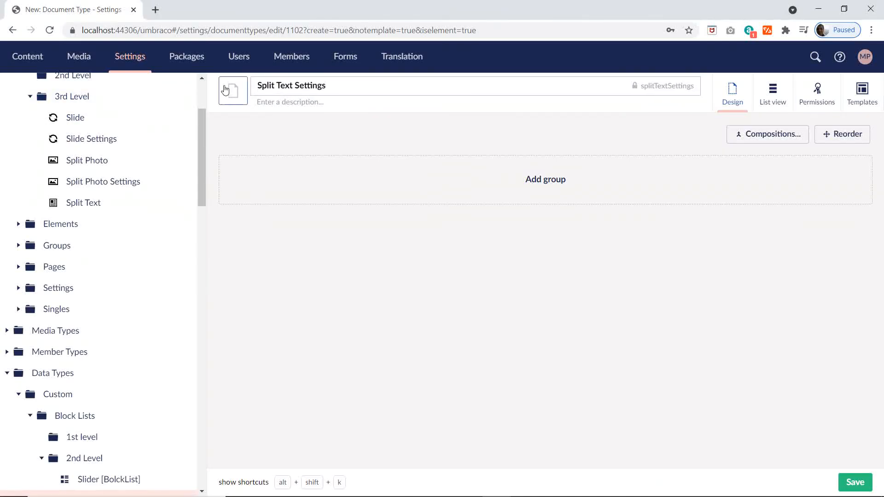
{"action": "left_click", "coordinate": [225, 89]}
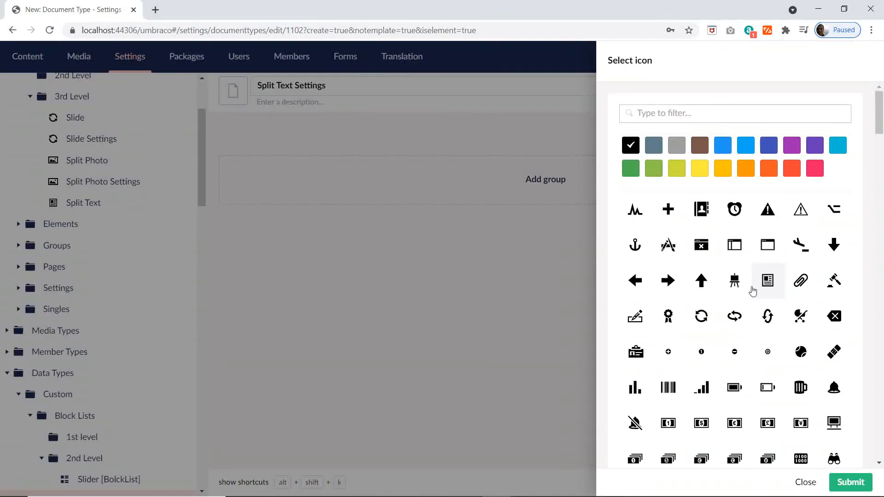
{"action": "left_click", "coordinate": [767, 280]}
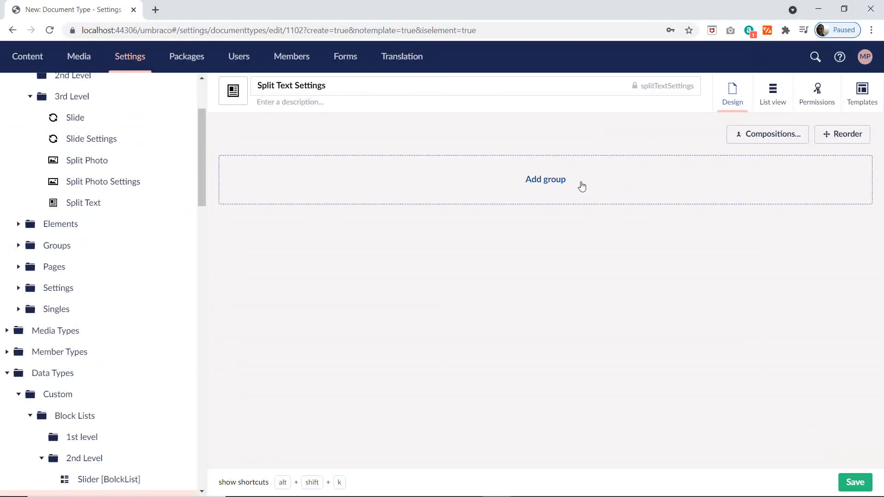
Step: Add the Title Element composition to Split Text Settings and save the element type
{"action": "left_click", "coordinate": [767, 134]}
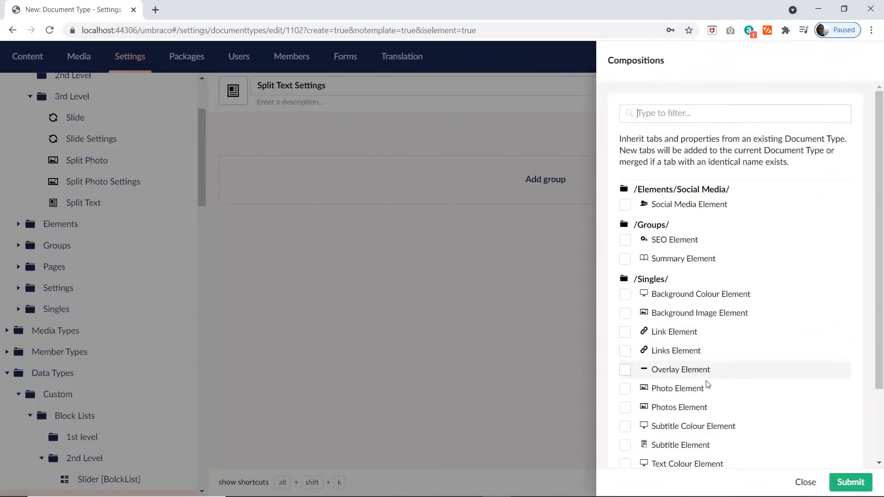
{"action": "scroll", "coordinate": [707, 384], "scroll_direction": "down", "scroll_amount": 2}
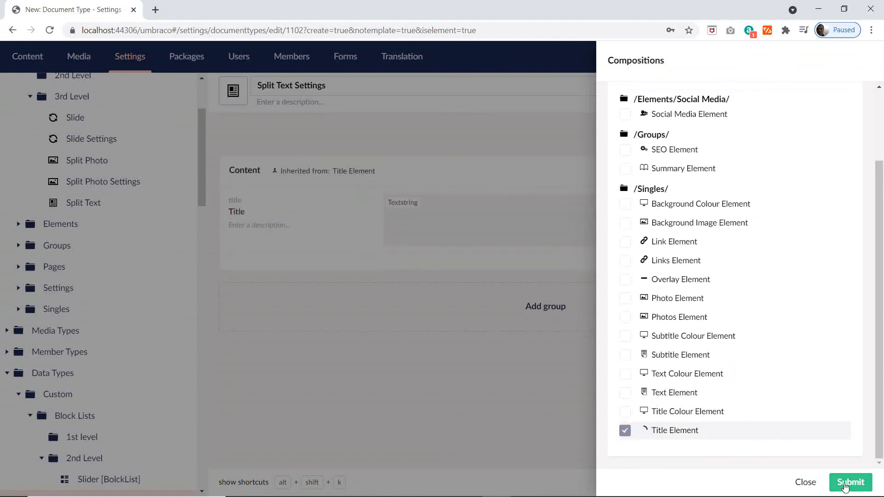
{"action": "left_click", "coordinate": [849, 484]}
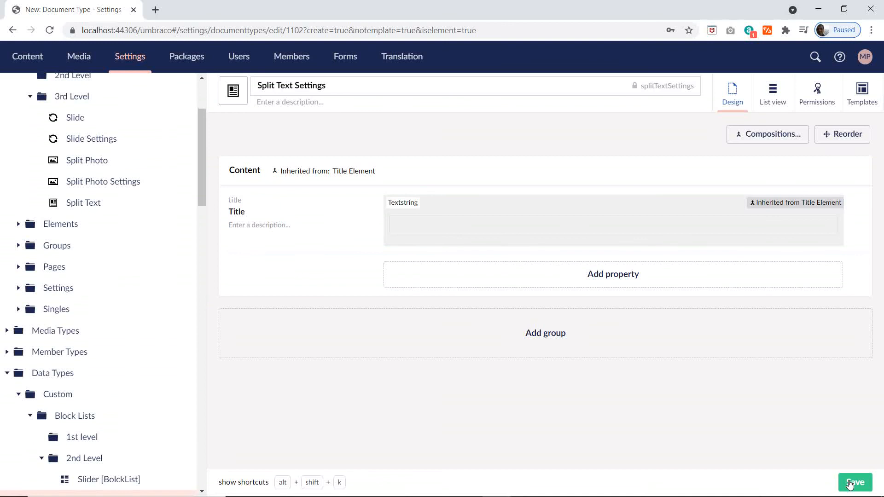
{"action": "left_click", "coordinate": [849, 484]}
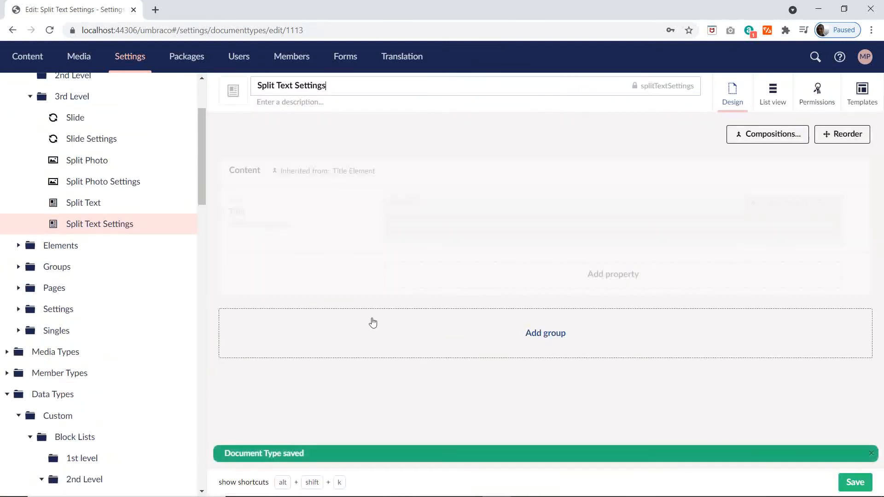
Step: Start another data type in the Block Lists > 2nd Level folder and set its property editor to Block List
{"action": "left_click", "coordinate": [90, 162]}
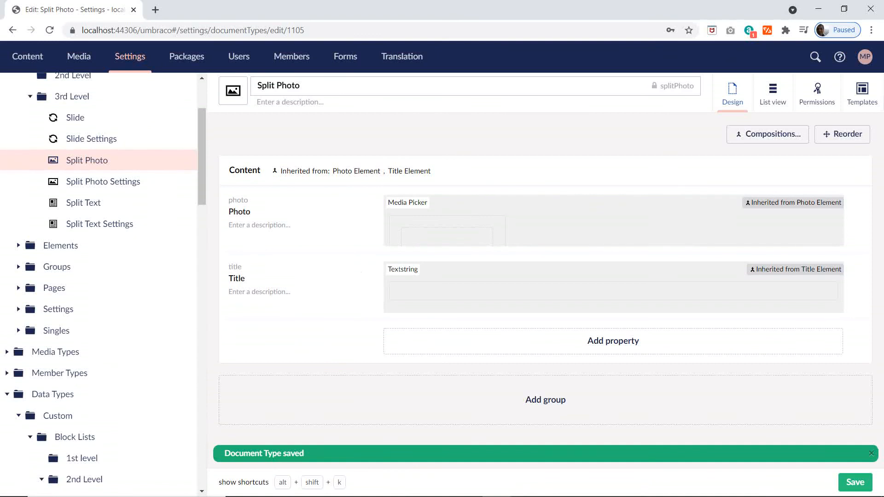
{"action": "scroll", "coordinate": [134, 329], "scroll_direction": "down", "scroll_amount": 5}
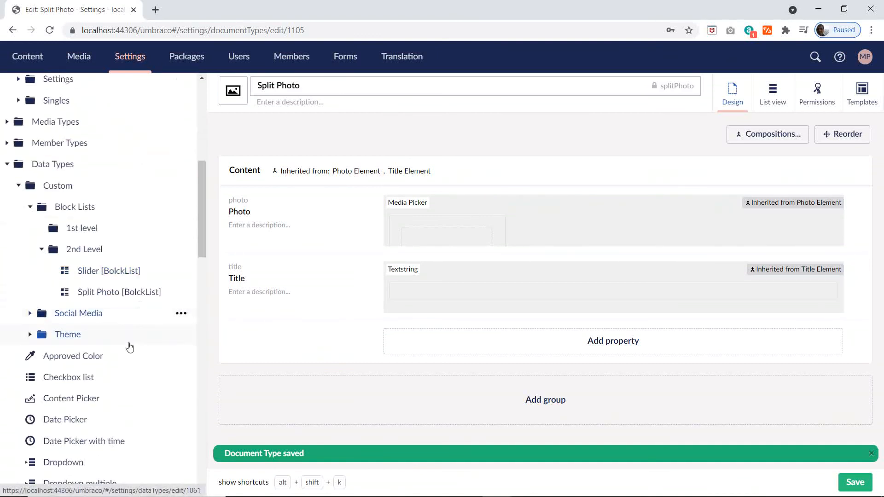
{"action": "left_click", "coordinate": [104, 292]}
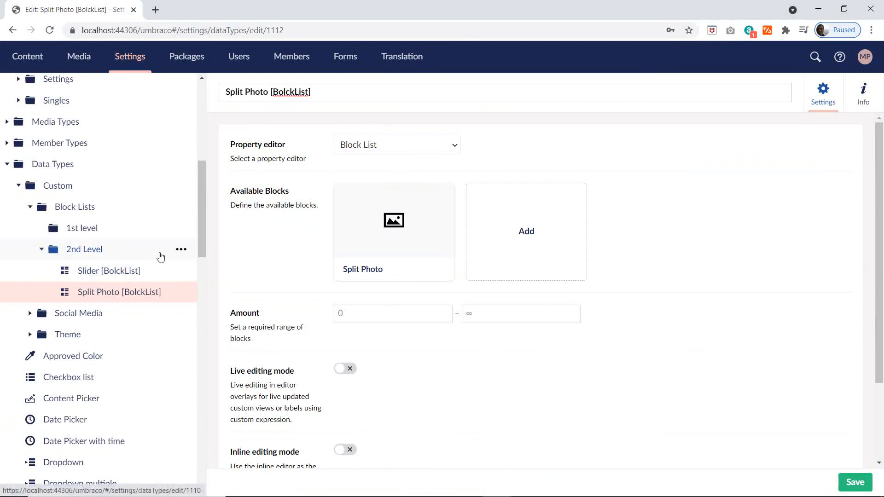
{"action": "left_click", "coordinate": [181, 253]}
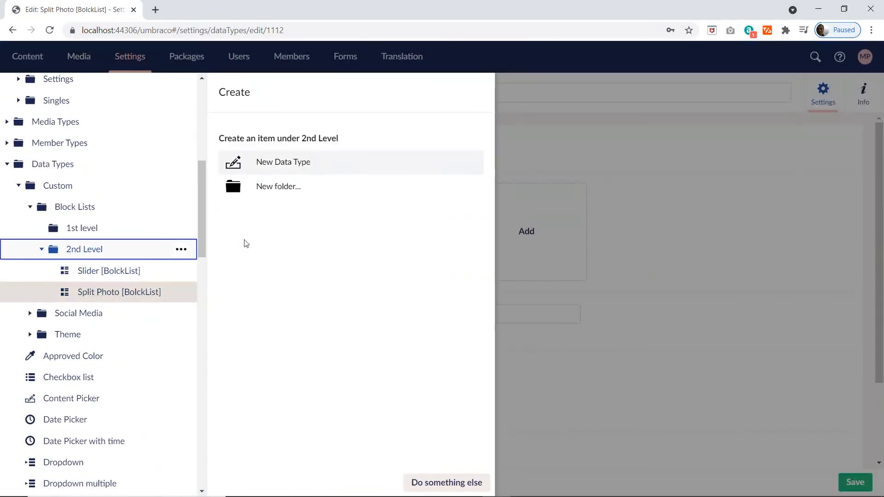
{"action": "left_click", "coordinate": [262, 162]}
{"action": "left_click", "coordinate": [374, 145]}
{"action": "left_click", "coordinate": [366, 156]}
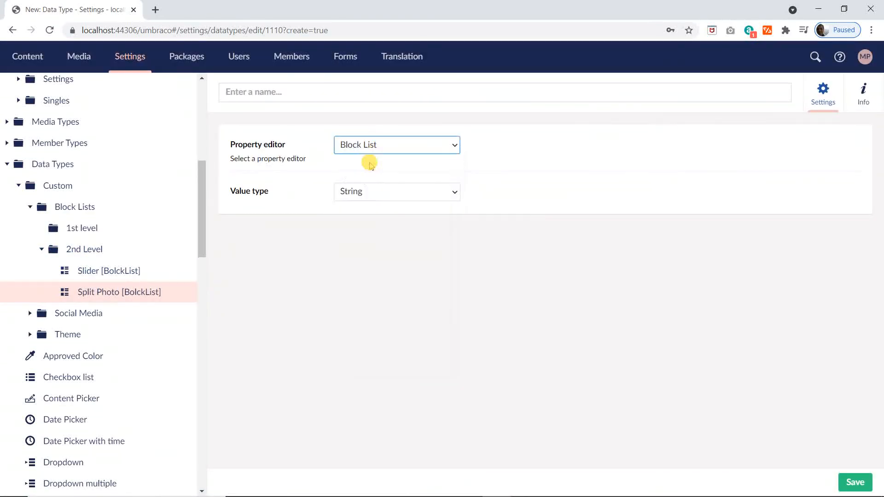
Step: Copy the name Split Text [BlockList] from the Excel plan's DataTypes sheet and name the new Umbraco data type with it
{"action": "key", "text": "alt+Tab"}
{"action": "scroll", "coordinate": [284, 233], "scroll_direction": "up", "scroll_amount": 4}
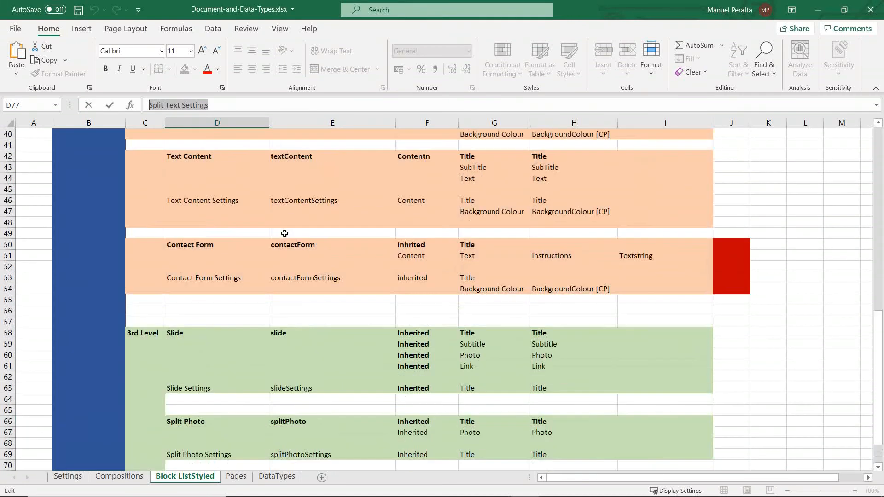
{"action": "left_click", "coordinate": [276, 476]}
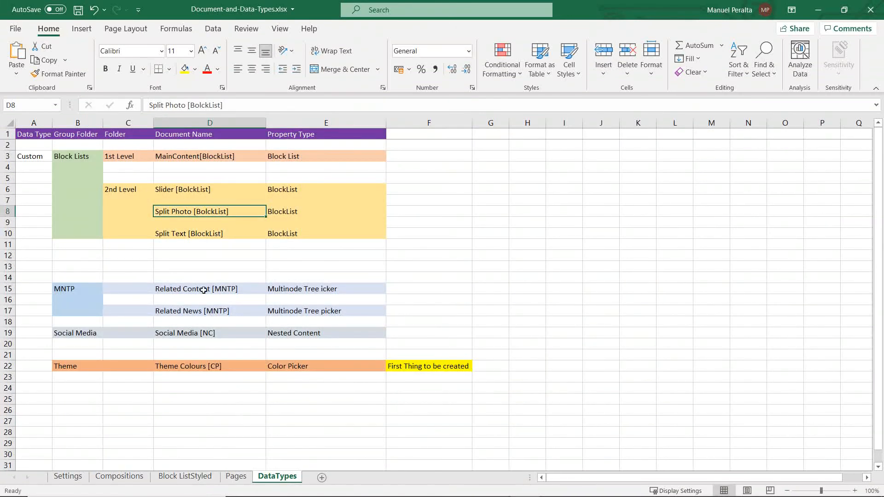
{"action": "left_click", "coordinate": [198, 233]}
{"action": "left_click_drag", "start_coordinate": [228, 105], "coordinate": [142, 105]}
{"action": "key", "text": "ctrl+c"}
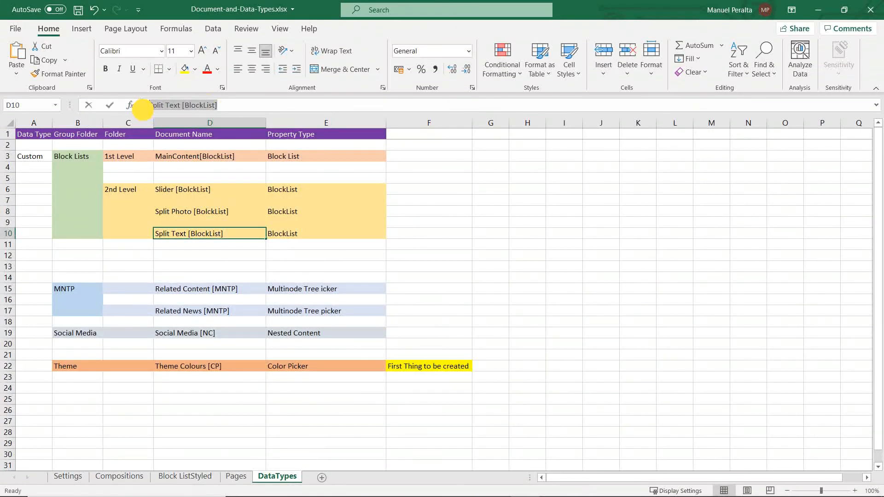
{"action": "key", "text": "alt+Tab"}
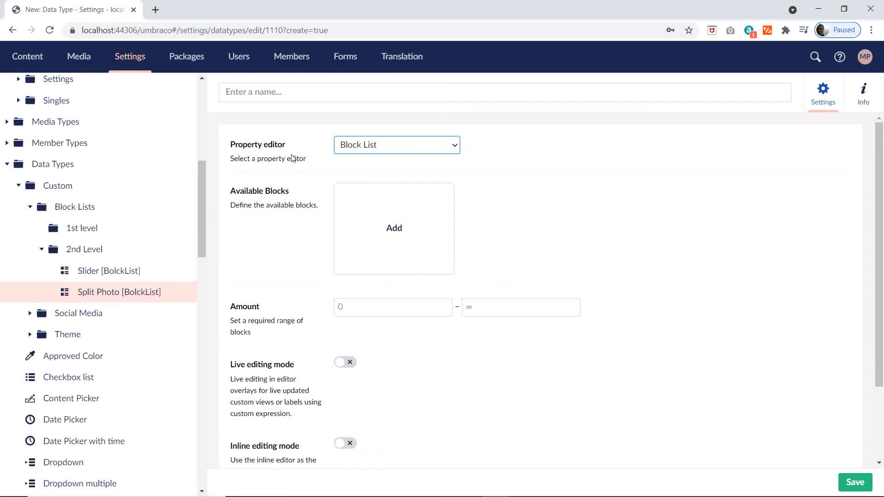
{"action": "key", "text": "ctrl+v"}
Step: Add the Split Text element type from Block Lists > 3rd Level as an available block with the label {{title}}
{"action": "left_click", "coordinate": [394, 234]}
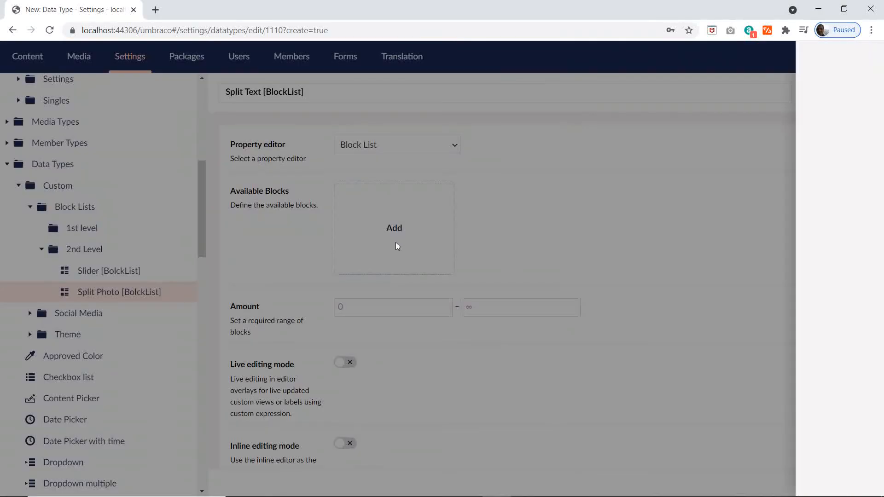
{"action": "left_click", "coordinate": [626, 115]}
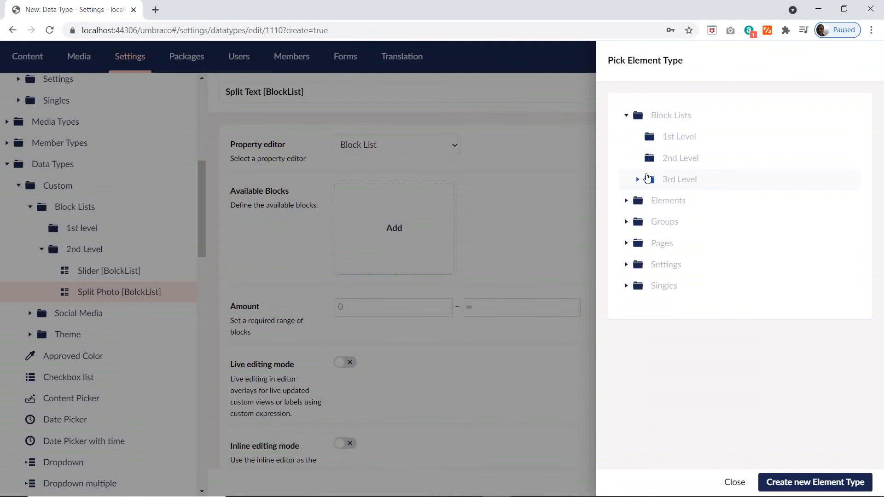
{"action": "left_click", "coordinate": [641, 182]}
{"action": "left_click", "coordinate": [696, 285]}
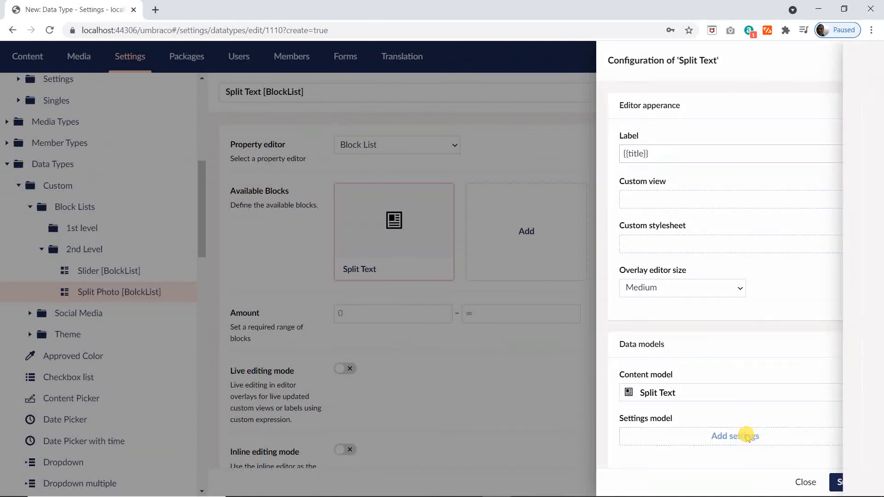
Step: Attach Split Text Settings as the Split Text block's settings model, submit the configuration and save the data type
{"action": "left_click", "coordinate": [736, 436]}
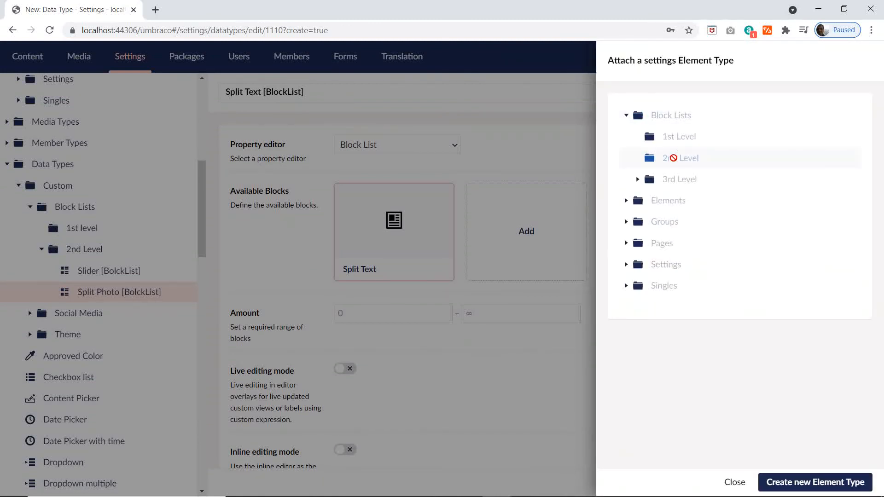
{"action": "left_click", "coordinate": [638, 179]}
{"action": "left_click", "coordinate": [707, 308]}
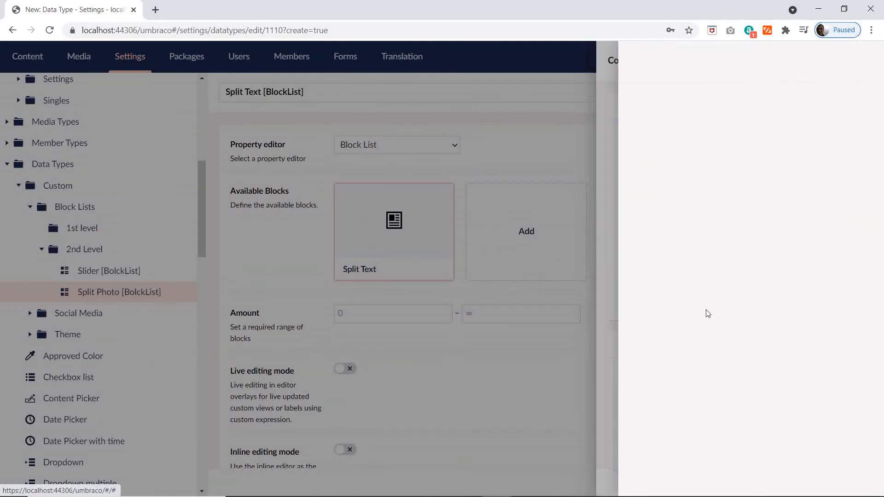
{"action": "left_click", "coordinate": [860, 482]}
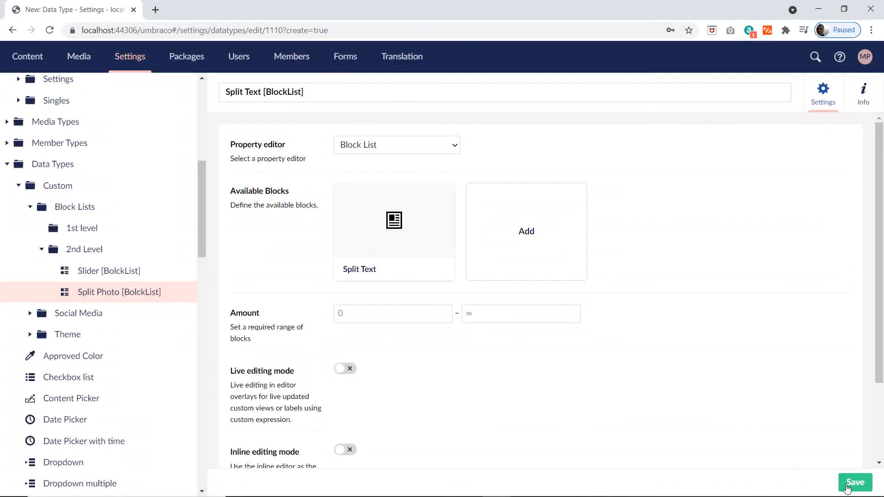
{"action": "left_click", "coordinate": [857, 483]}
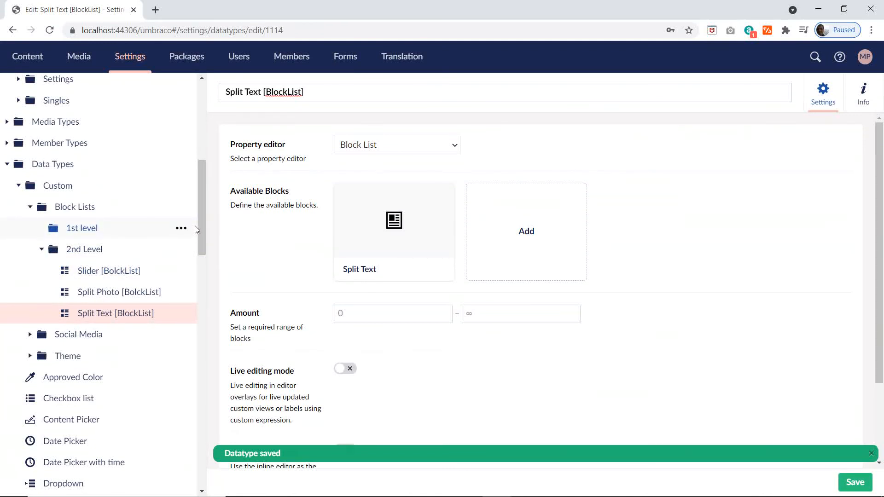
{"action": "left_click", "coordinate": [42, 249]}
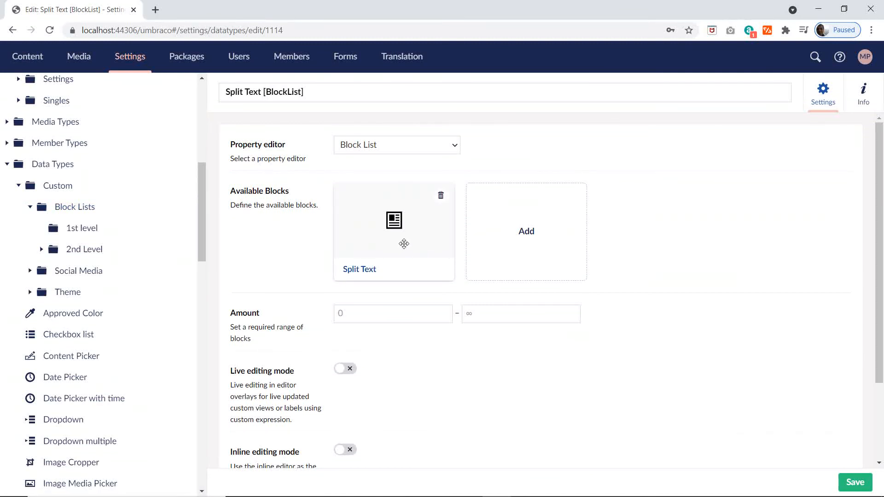
{"action": "left_click", "coordinate": [849, 486]}
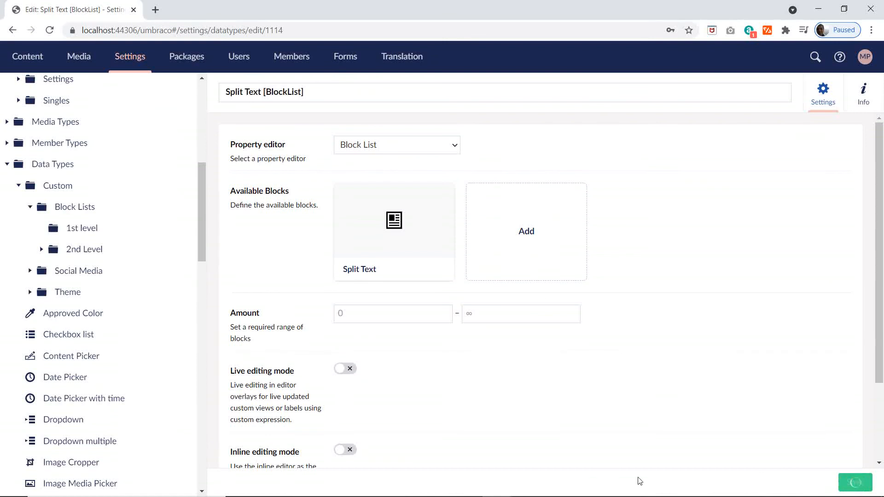